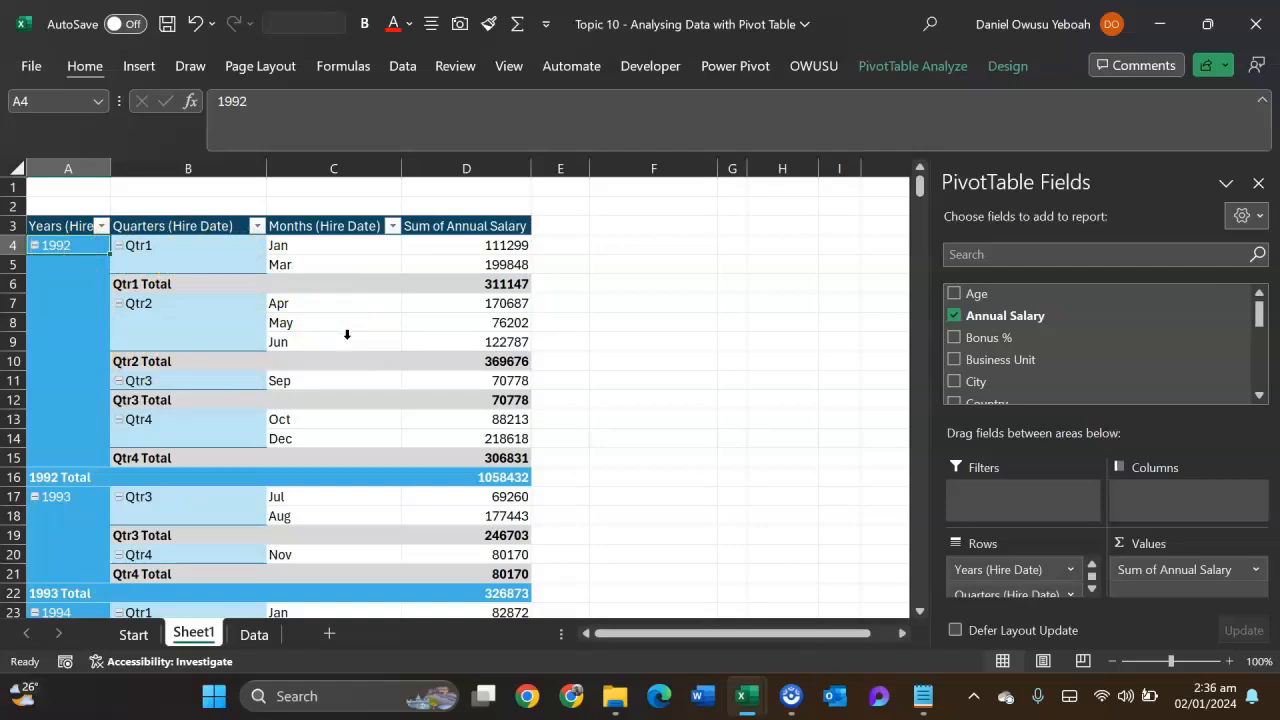
- Drill into the March 1992 annual salary figure in the pivot table and inspect its source record's salary
{"action": "mouse_move", "coordinate": [458, 320]}
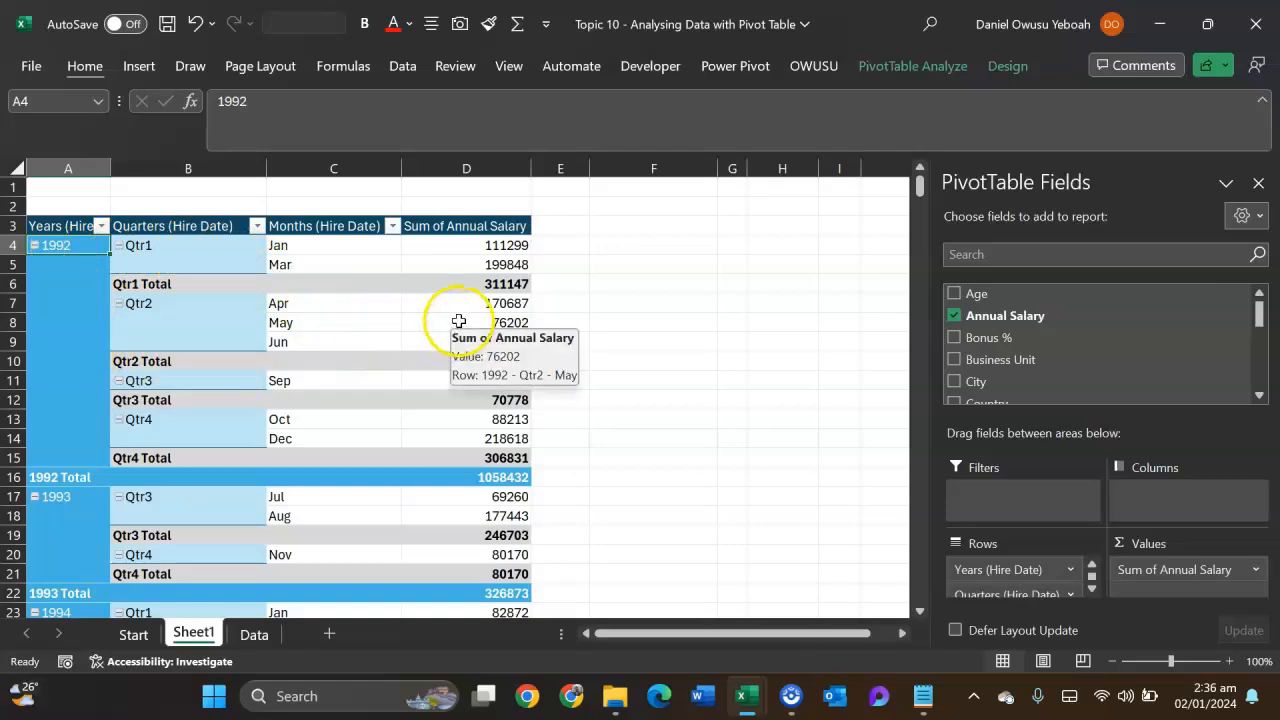
{"action": "mouse_move", "coordinate": [463, 249]}
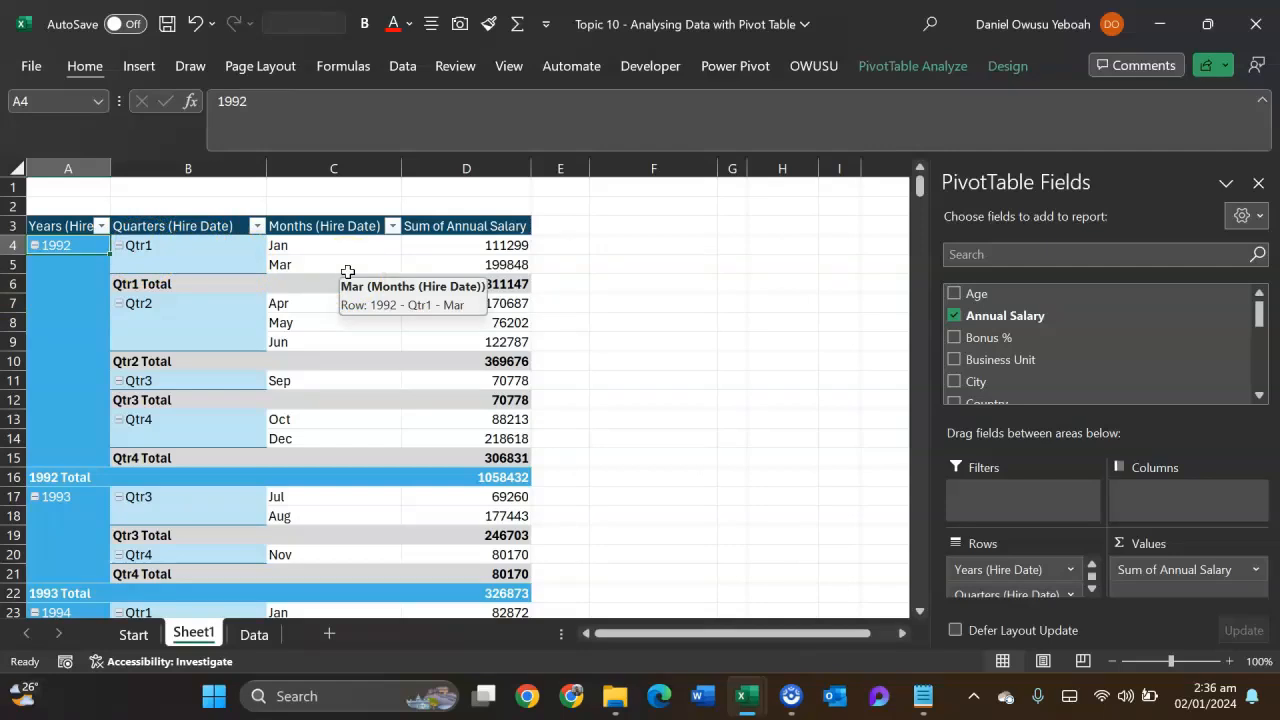
{"action": "left_click", "coordinate": [428, 268]}
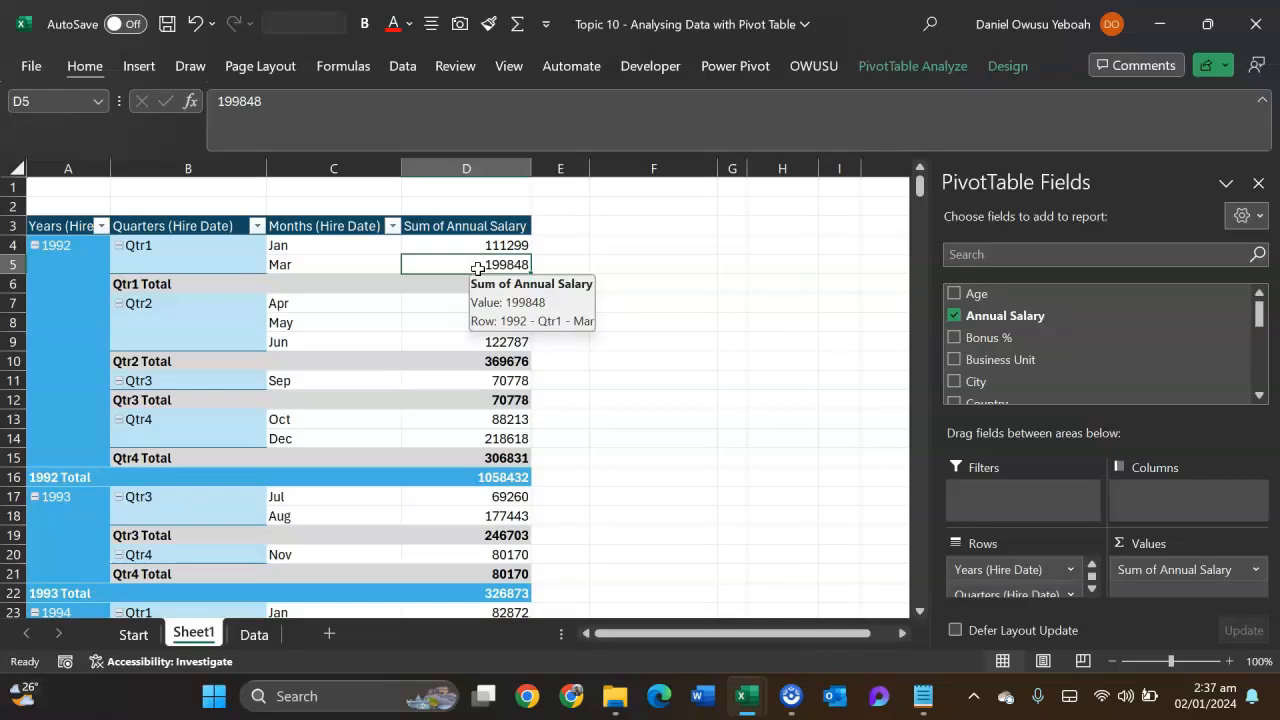
{"action": "left_click", "coordinate": [462, 268]}
{"action": "double_click", "coordinate": [462, 268]}
{"action": "left_click", "coordinate": [204, 252]}
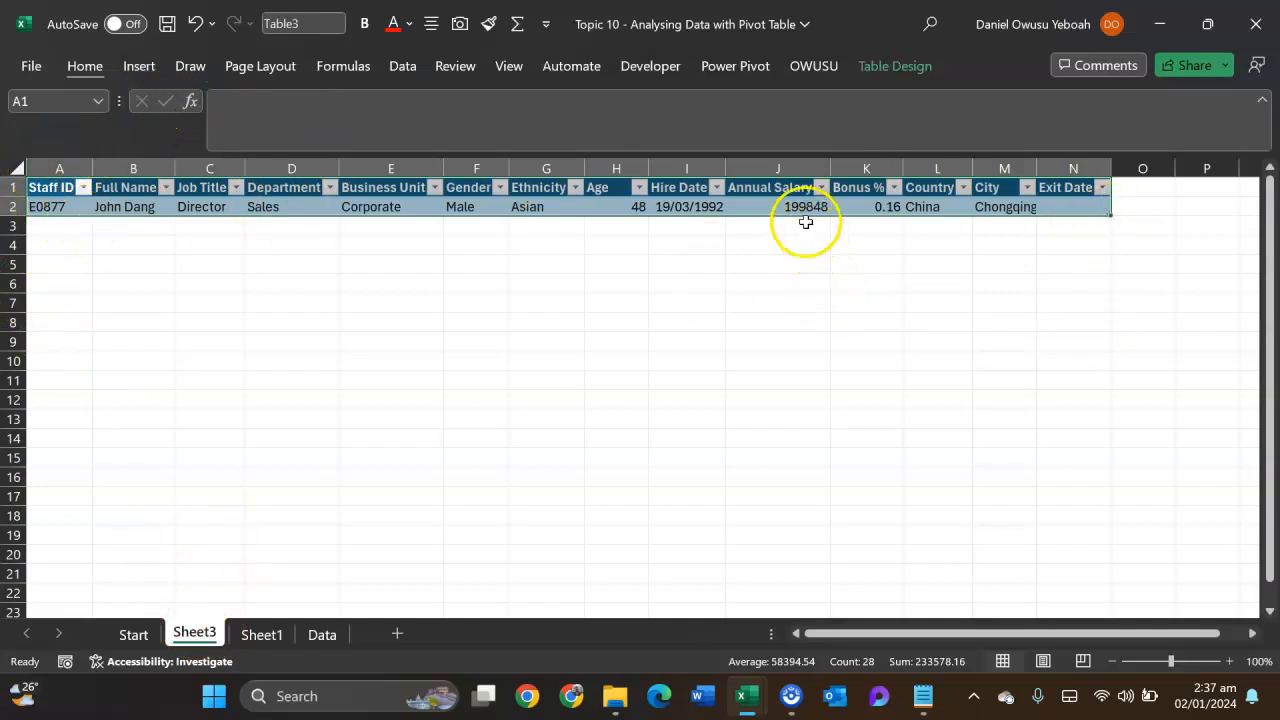
{"action": "left_click", "coordinate": [803, 207]}
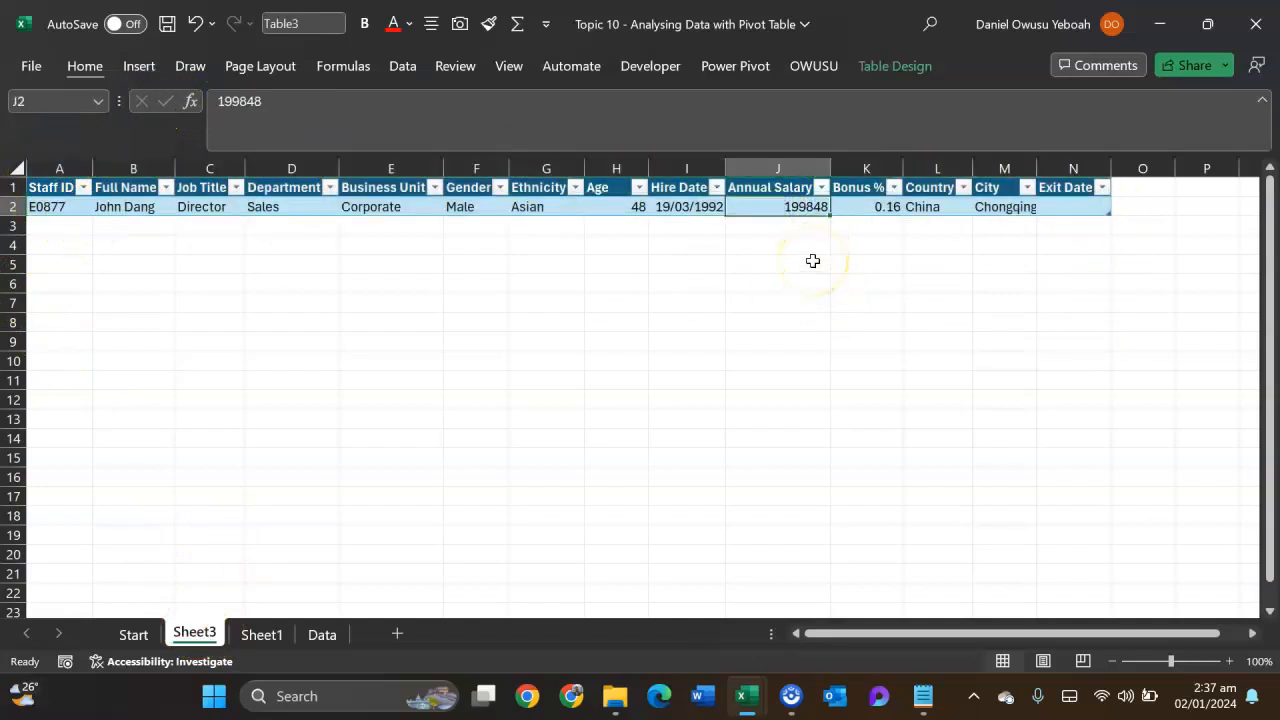
- Delete the detail sheet Sheet3 and confirm the deletion
{"action": "right_click", "coordinate": [173, 638]}
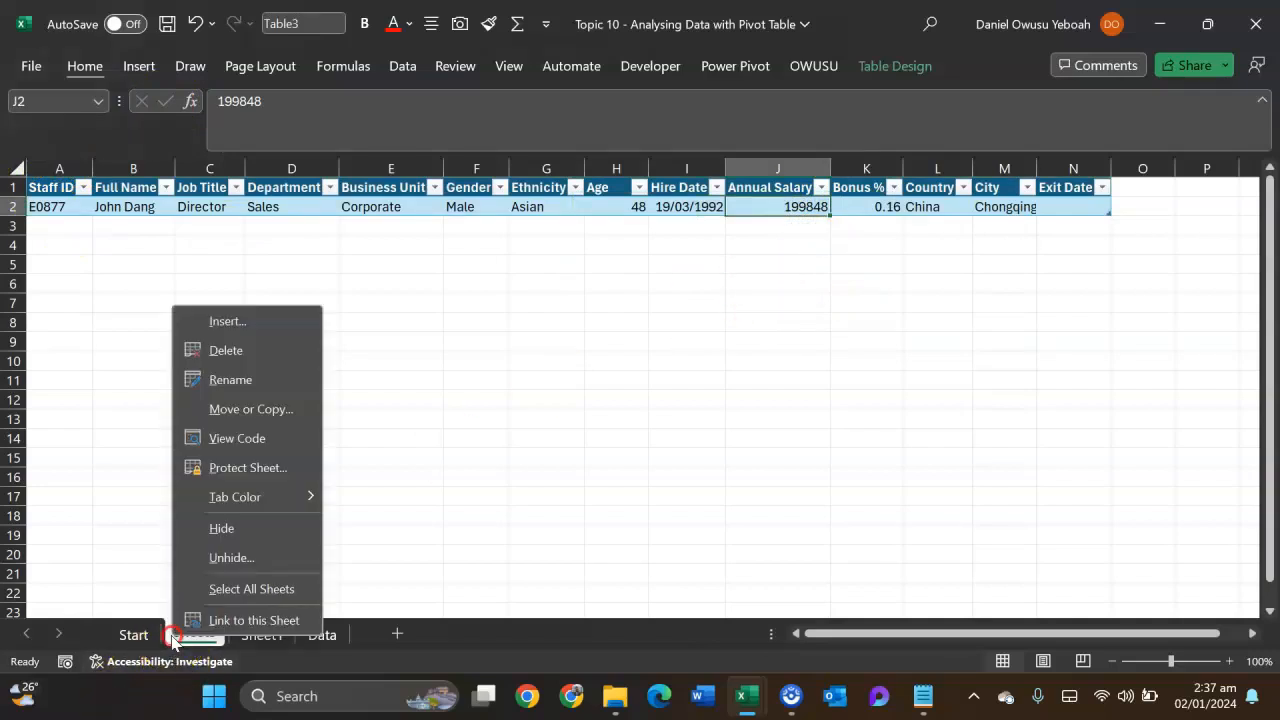
{"action": "left_click", "coordinate": [228, 352]}
{"action": "left_click", "coordinate": [606, 401]}
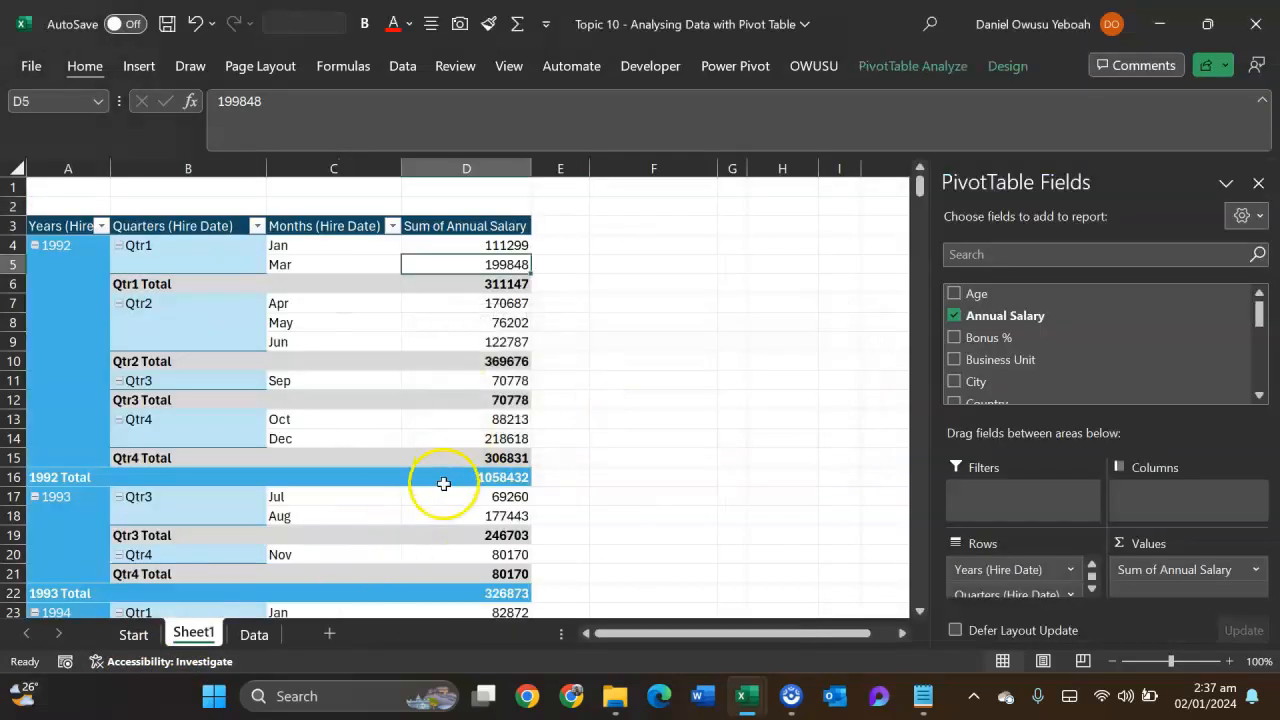
- Show the details behind the September 1994 annual salary total and select the Annual Salary values to check their sum
{"action": "scroll", "coordinate": [440, 485], "scroll_direction": "down", "scroll_amount": 1}
{"action": "scroll", "coordinate": [440, 485], "scroll_direction": "down", "scroll_amount": 4}
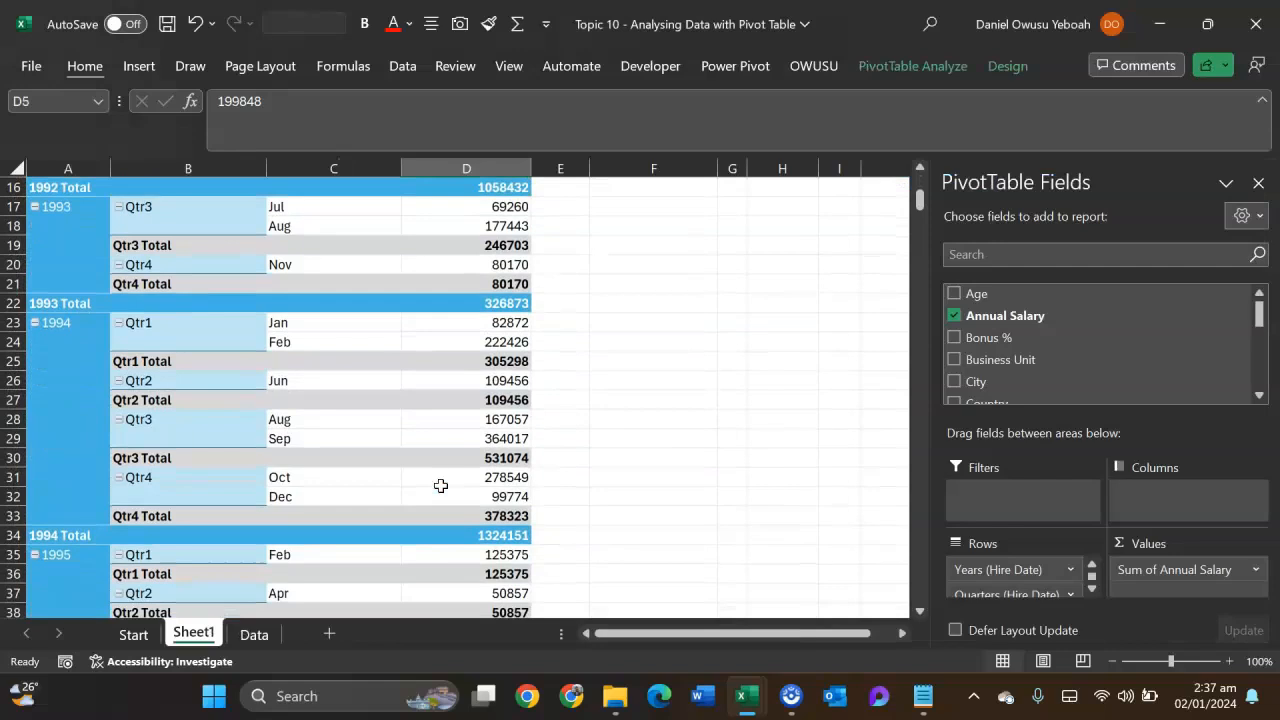
{"action": "left_click", "coordinate": [495, 438]}
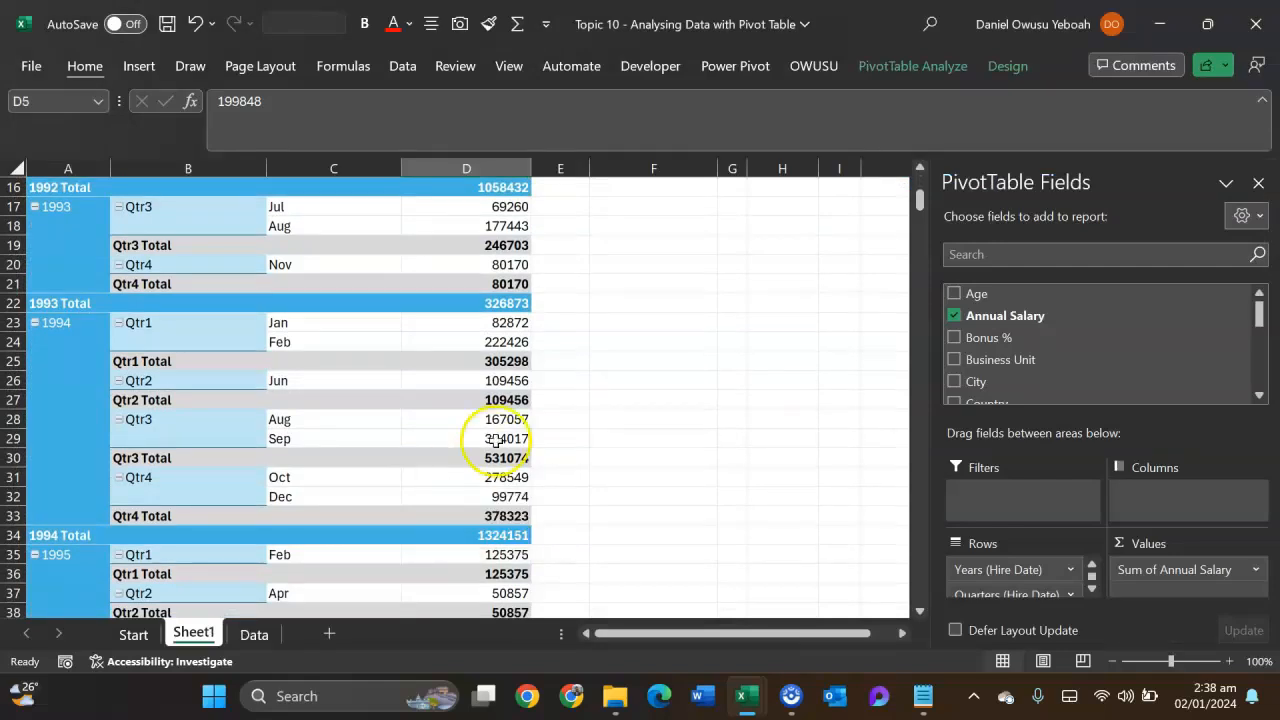
{"action": "right_click", "coordinate": [491, 440]}
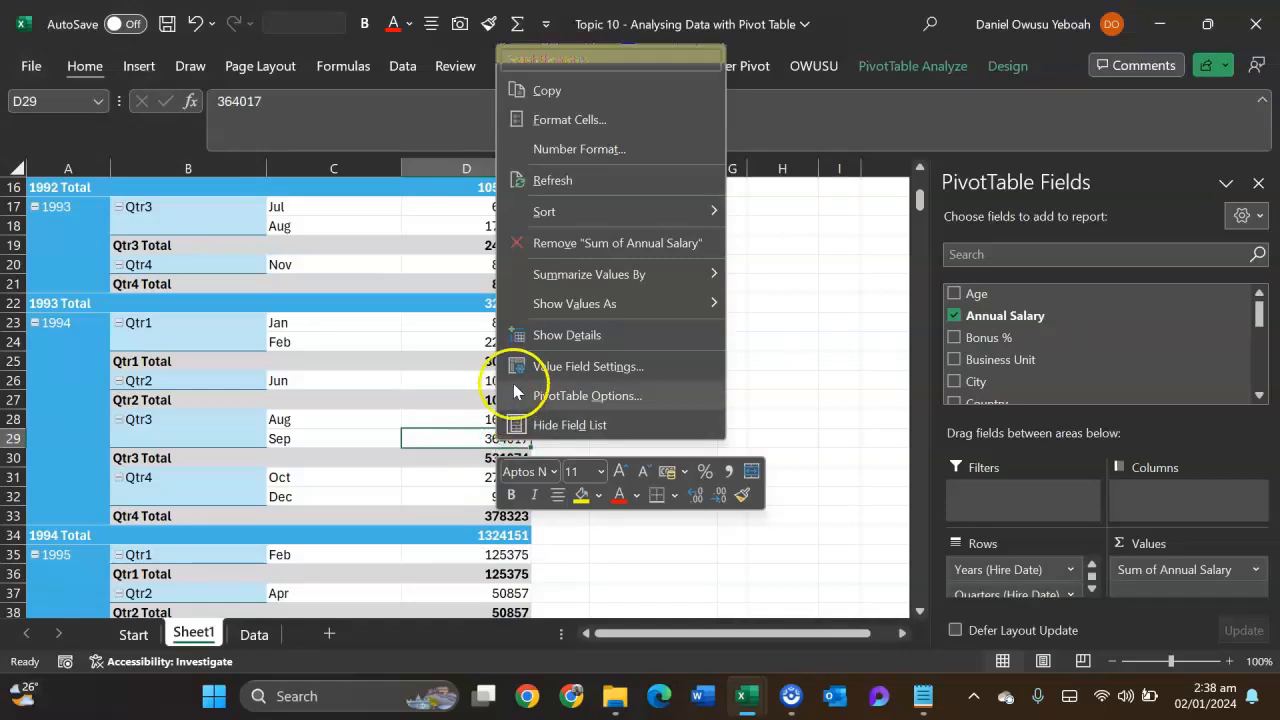
{"action": "left_click", "coordinate": [546, 337]}
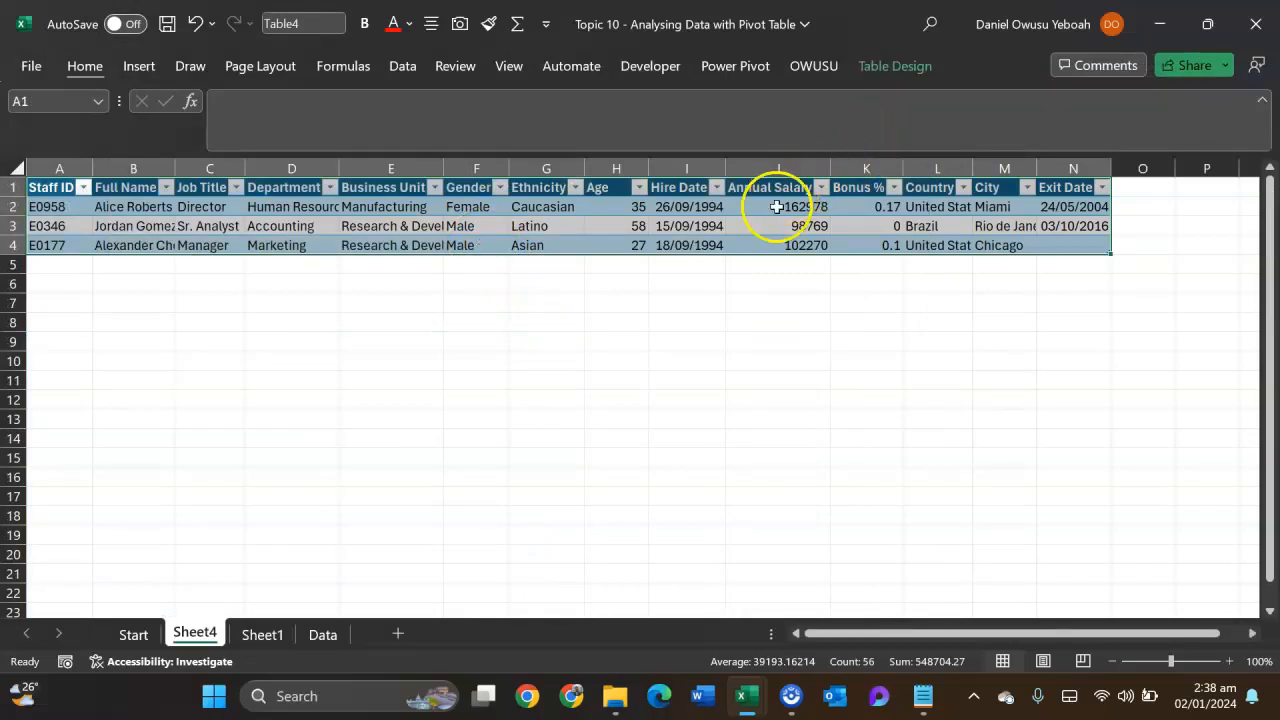
{"action": "left_click_drag", "start_coordinate": [775, 206], "coordinate": [784, 250]}
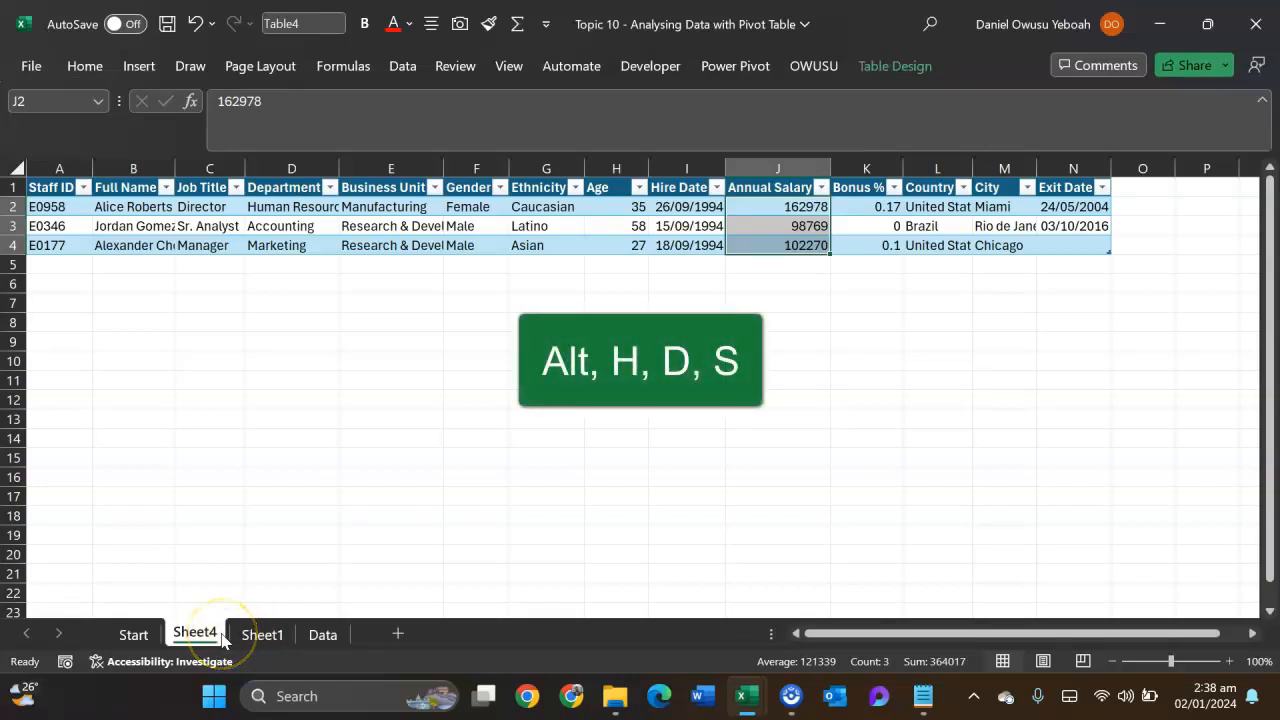
- Delete the detail sheet Sheet4 and confirm the deletion
{"action": "key", "text": "alt"}
{"action": "key", "text": "h"}
{"action": "key", "text": "d"}
{"action": "key", "text": "s"}
{"action": "key", "text": "Return"}
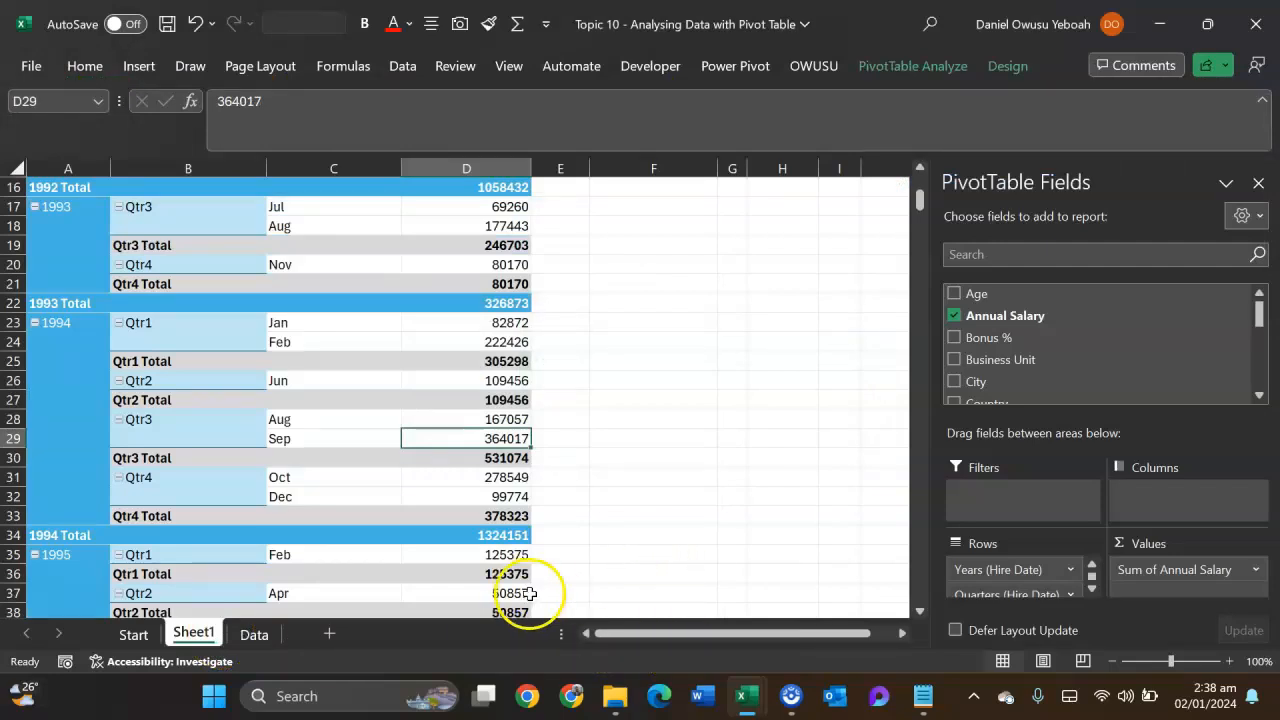
- Remove the hire date Years, Quarters and Months fields from the pivot table's rows
{"action": "scroll", "coordinate": [527, 517], "scroll_direction": "up", "scroll_amount": 1}
{"action": "scroll", "coordinate": [527, 517], "scroll_direction": "up", "scroll_amount": 4}
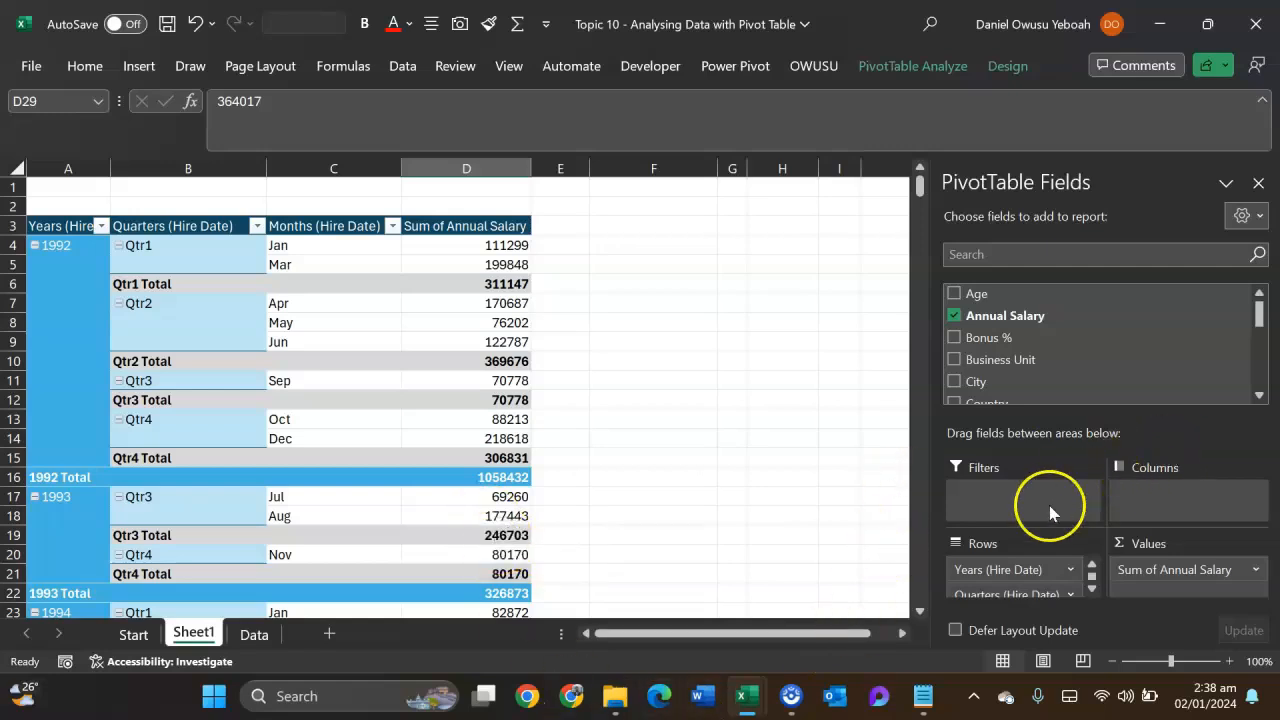
{"action": "left_click_drag", "start_coordinate": [1017, 568], "coordinate": [891, 520]}
{"action": "left_click_drag", "start_coordinate": [1018, 577], "coordinate": [837, 513]}
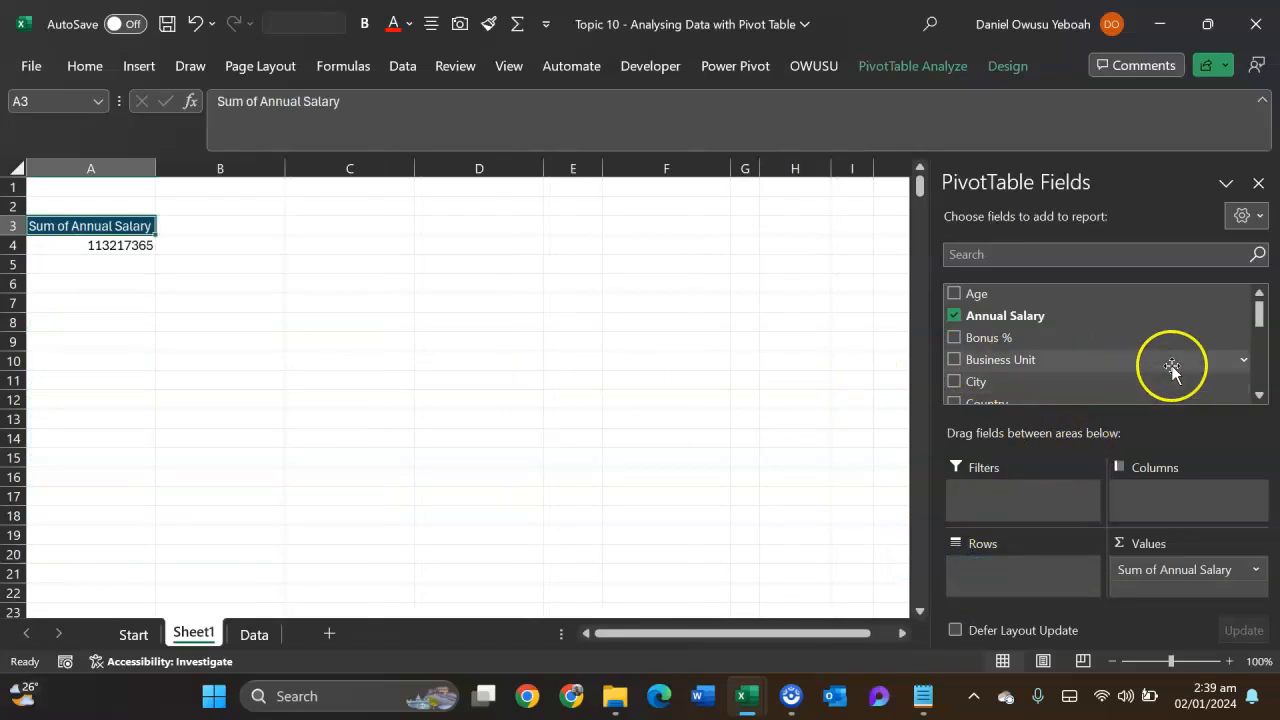
- Add Job Title to the pivot table's rows and arrange the field list and areas side by side
{"action": "left_click_drag", "start_coordinate": [1258, 310], "coordinate": [1257, 363]}
{"action": "left_click_drag", "start_coordinate": [1037, 320], "coordinate": [1052, 570]}
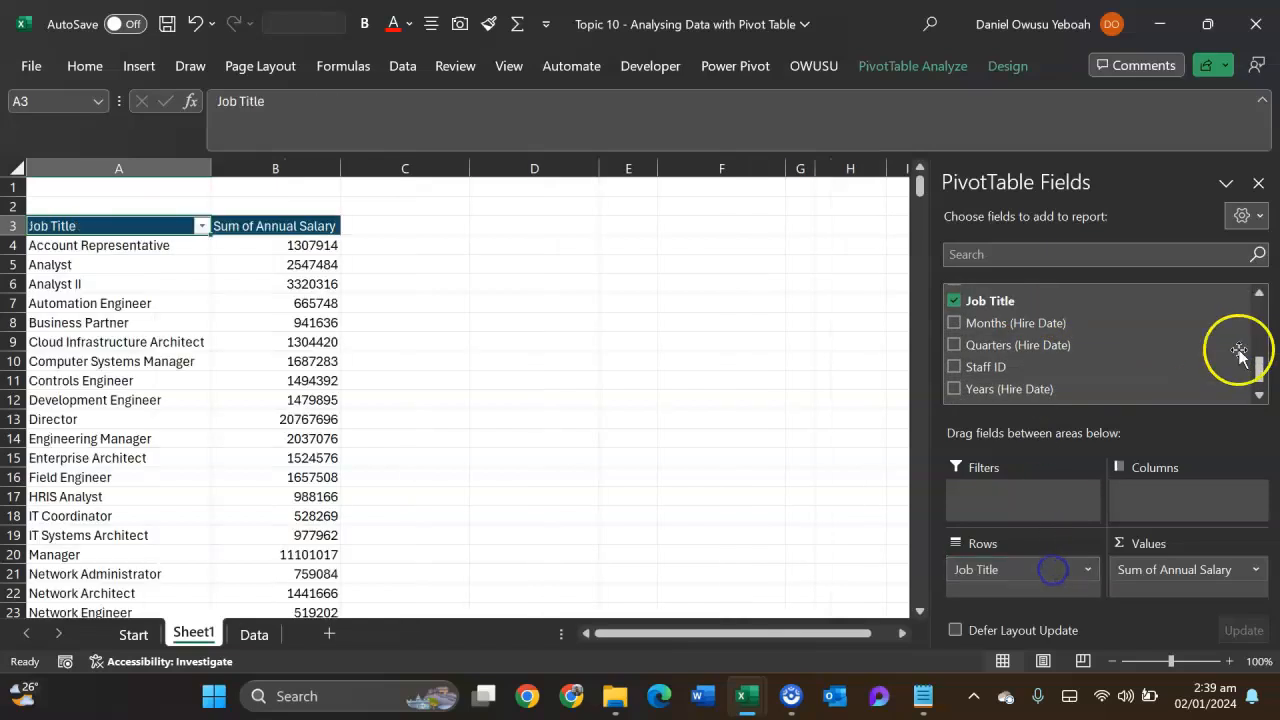
{"action": "left_click", "coordinate": [1262, 217]}
{"action": "left_click", "coordinate": [1023, 288]}
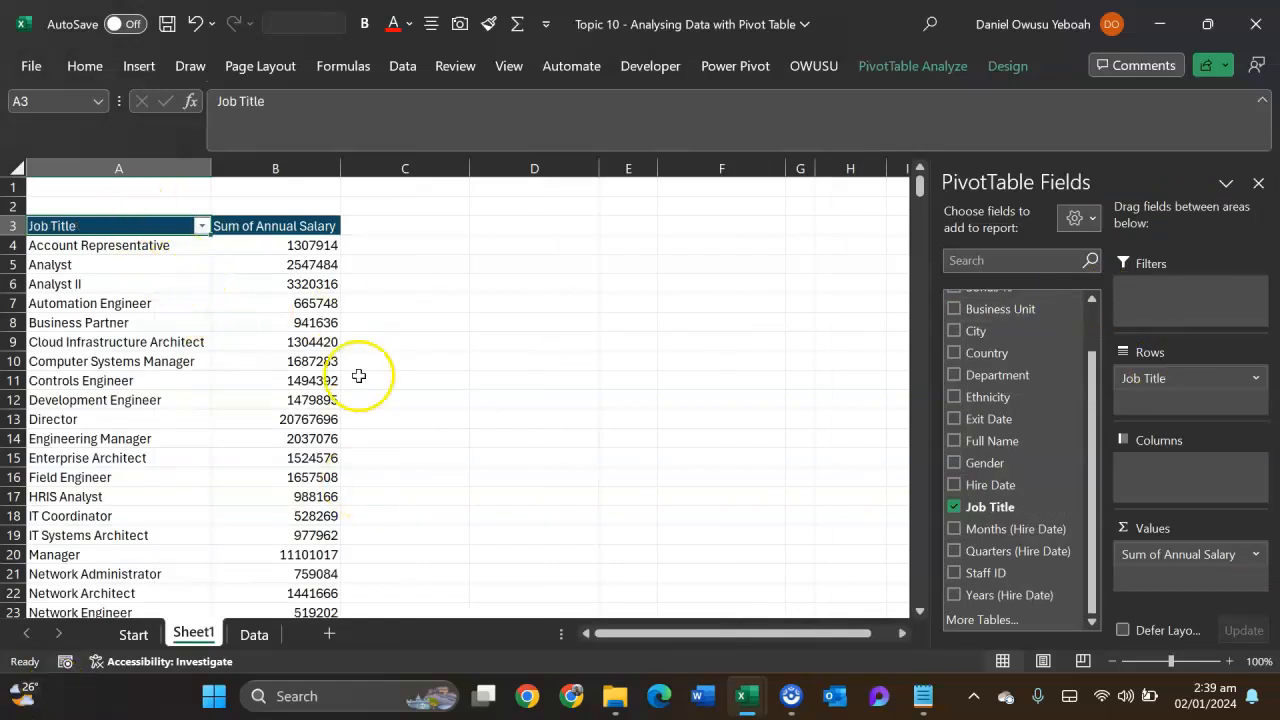
- Format the Sum of Annual Salary value field as Number with 0 decimal places and a 1000 separator
{"action": "mouse_move", "coordinate": [328, 459]}
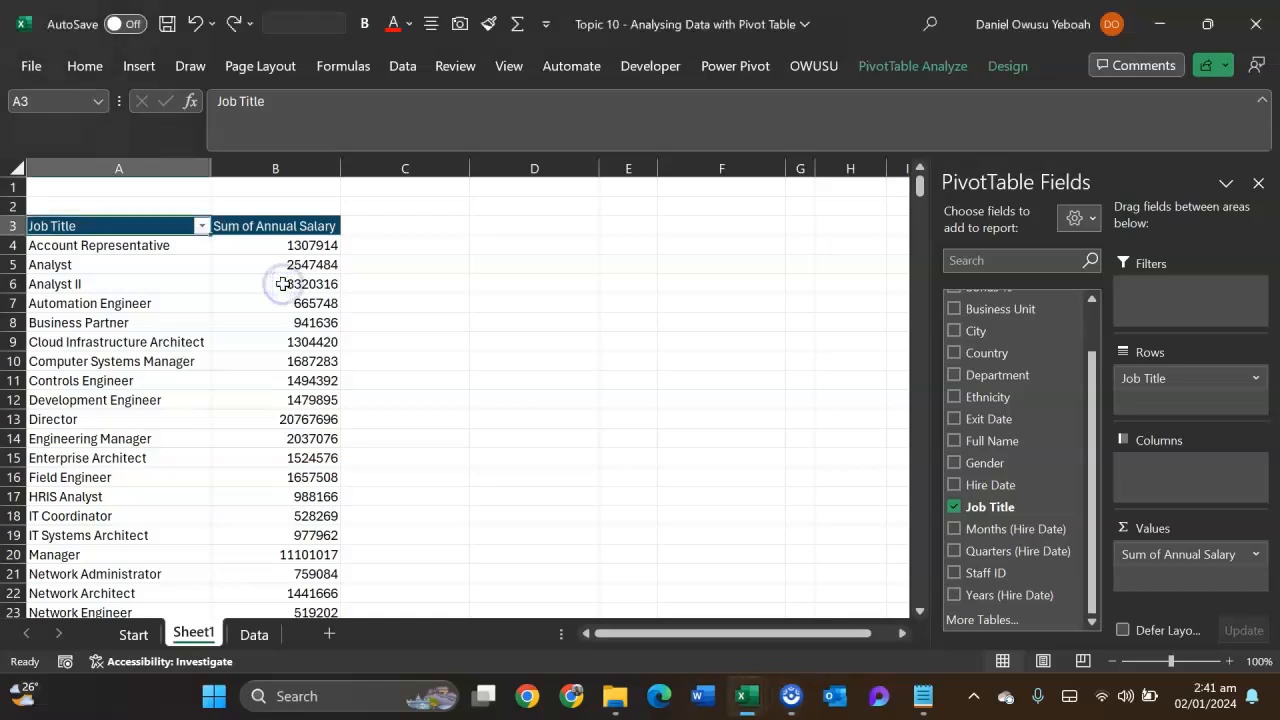
{"action": "left_click", "coordinate": [282, 285]}
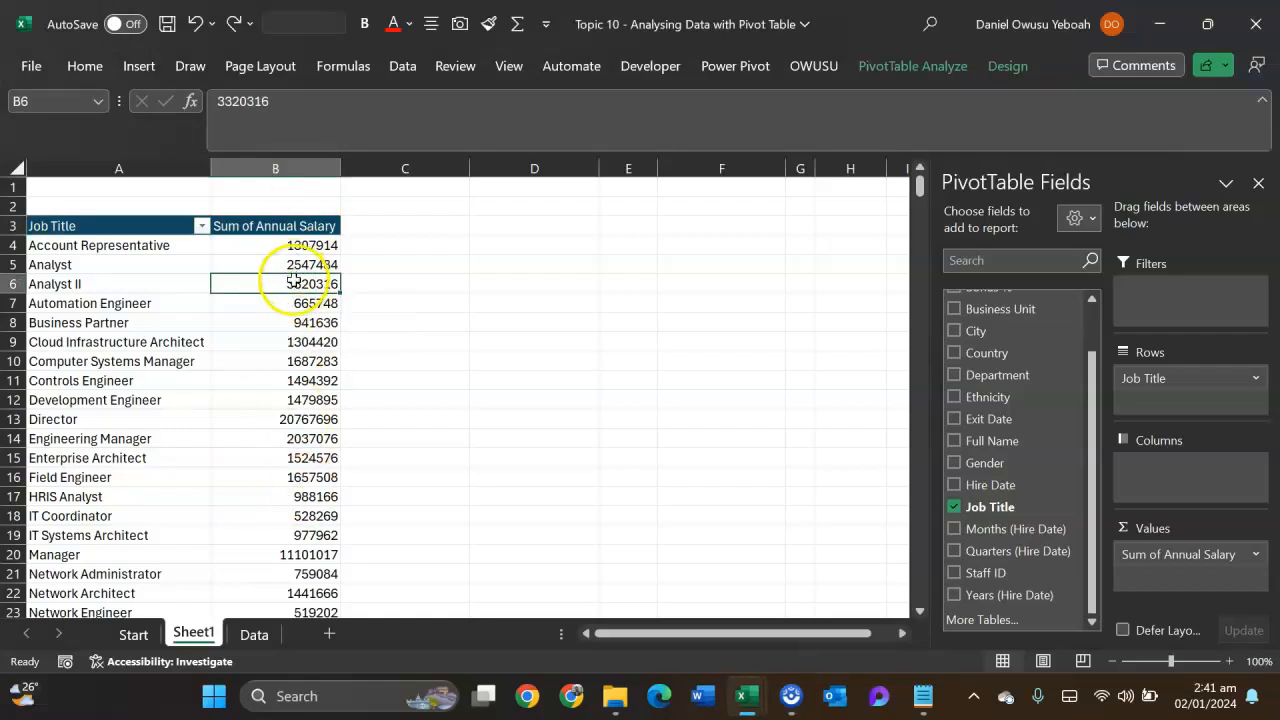
{"action": "double_click", "coordinate": [275, 229]}
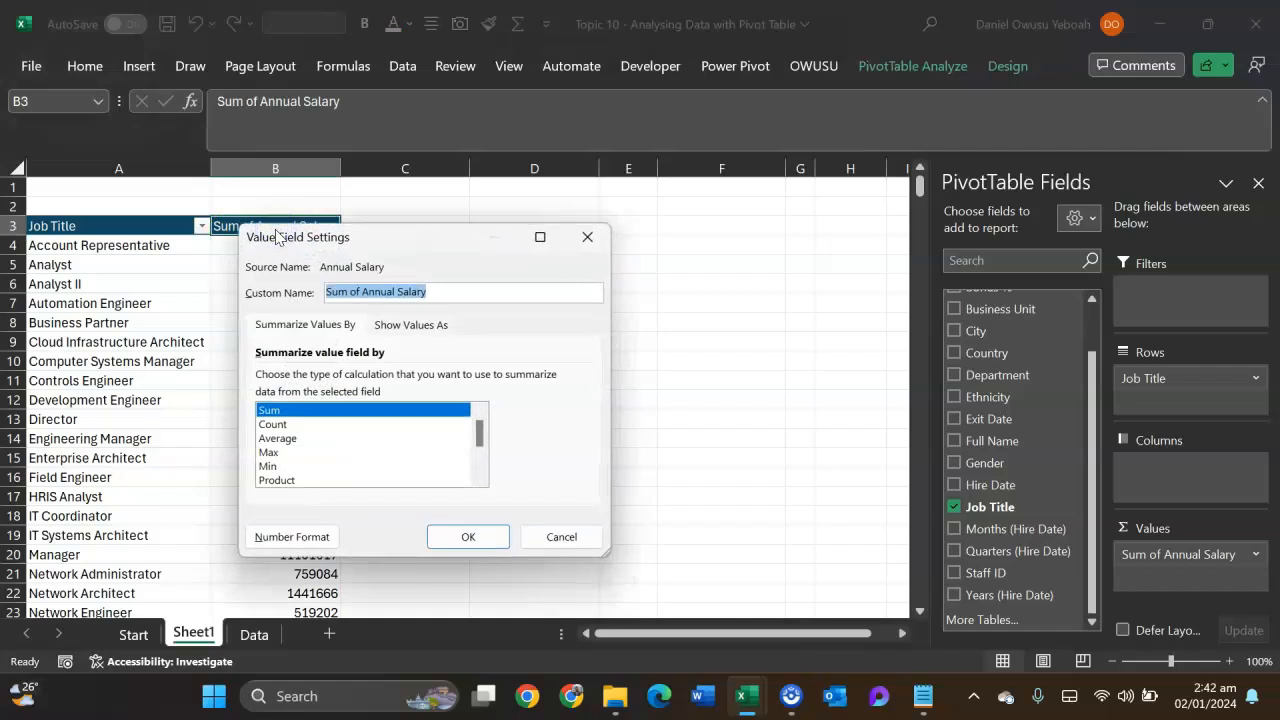
{"action": "left_click", "coordinate": [290, 537]}
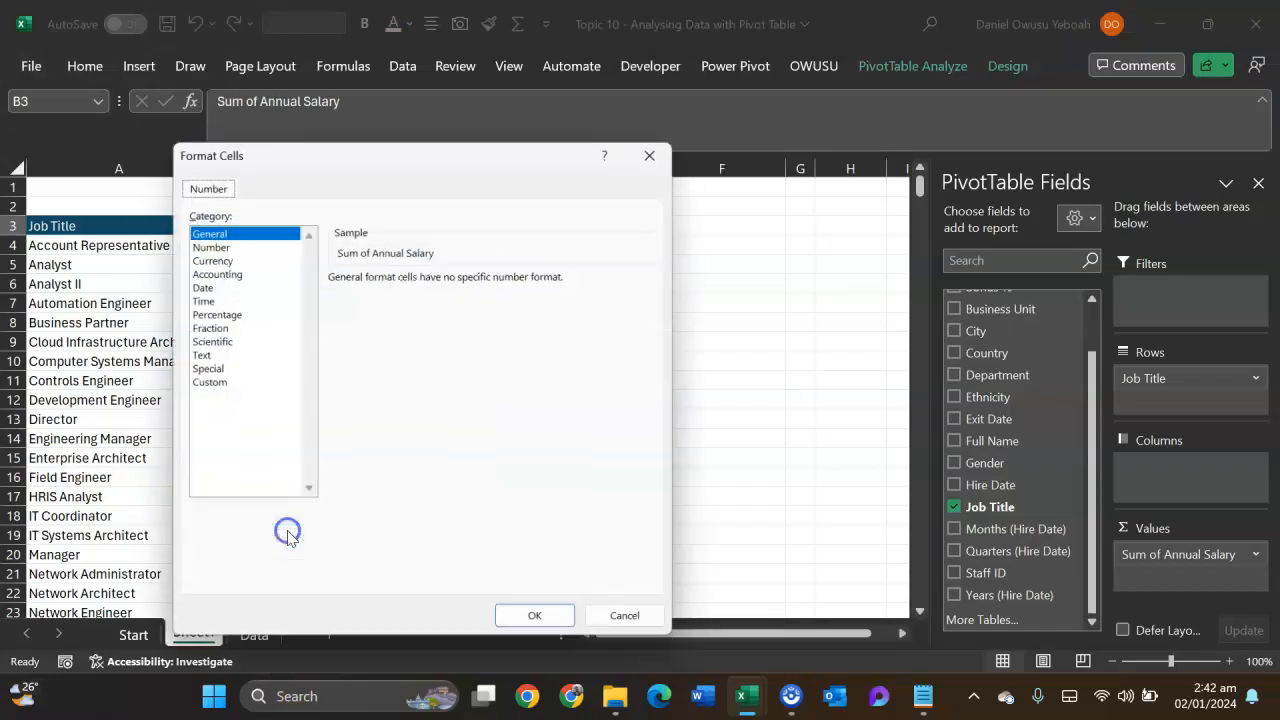
{"action": "left_click", "coordinate": [205, 243]}
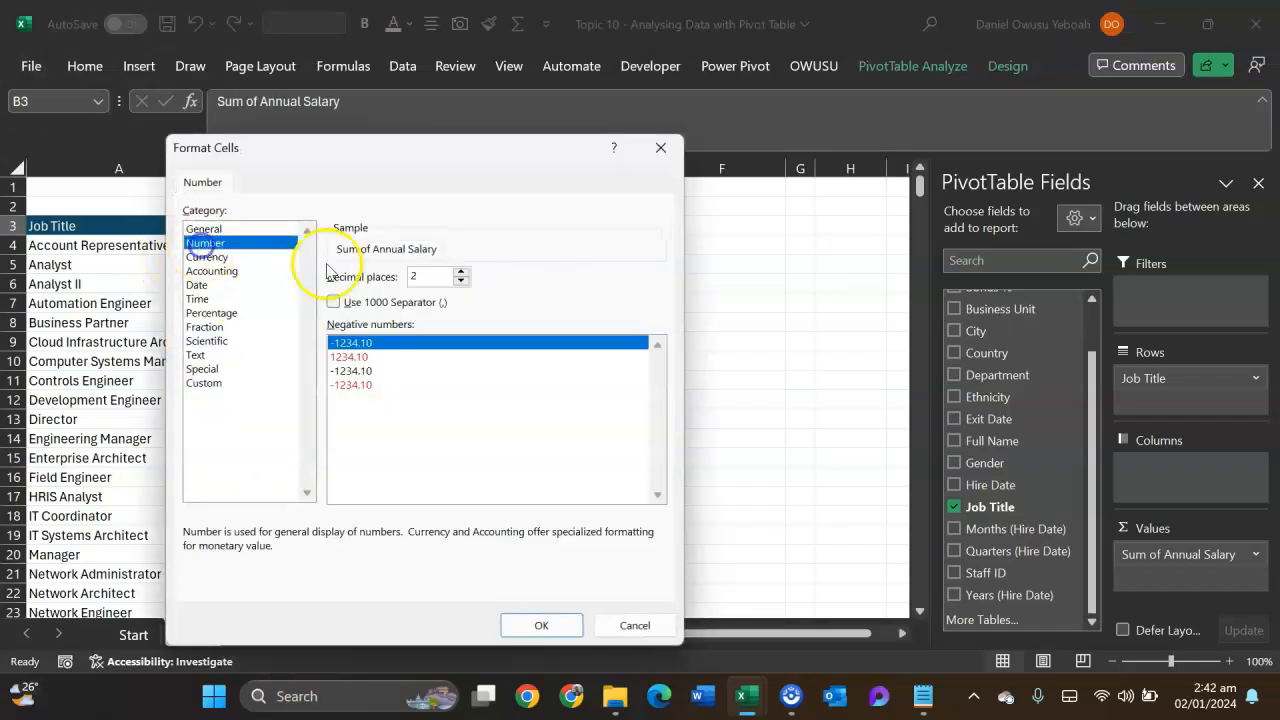
{"action": "left_click", "coordinate": [463, 282]}
{"action": "left_click", "coordinate": [461, 281]}
{"action": "left_click", "coordinate": [333, 302]}
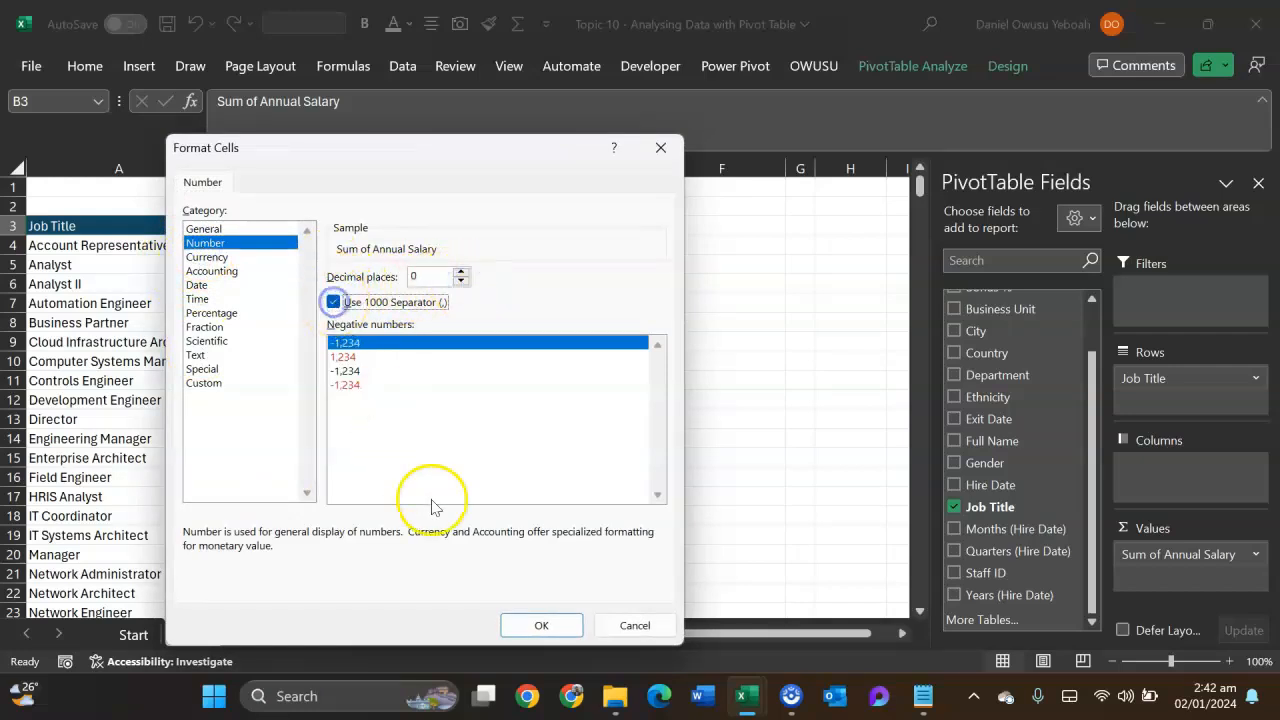
{"action": "left_click", "coordinate": [541, 625]}
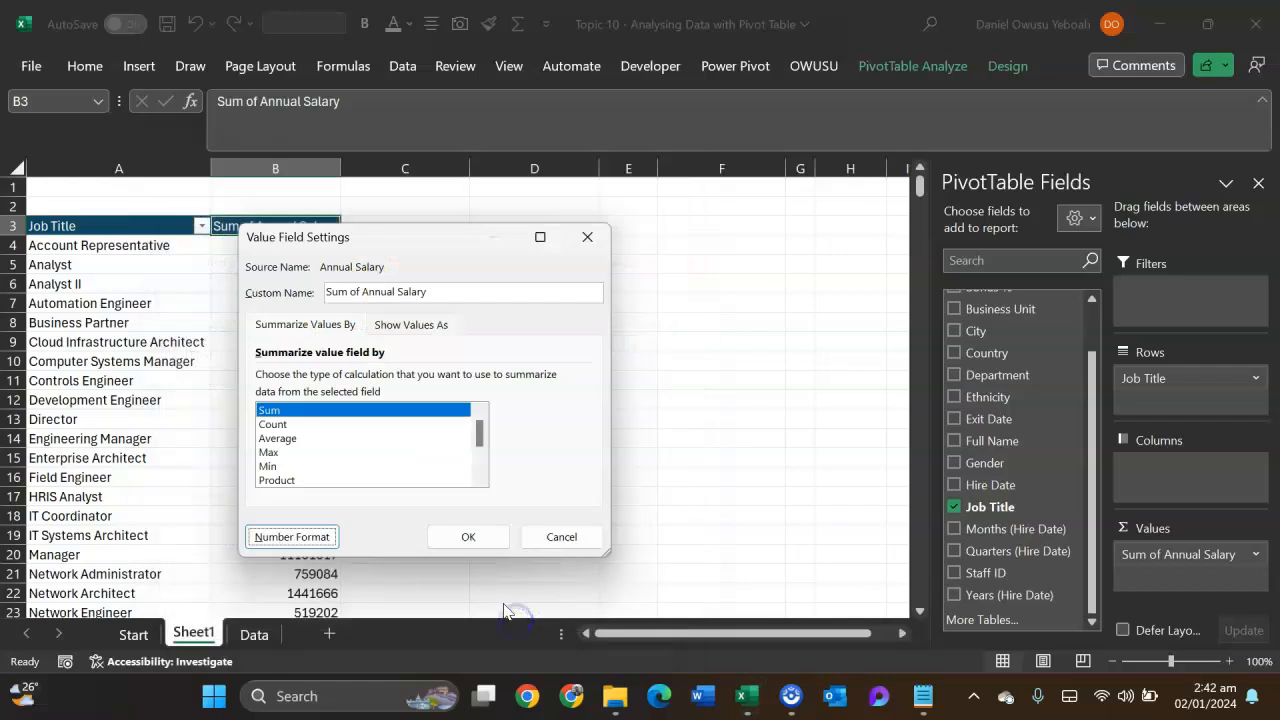
{"action": "left_click", "coordinate": [466, 538]}
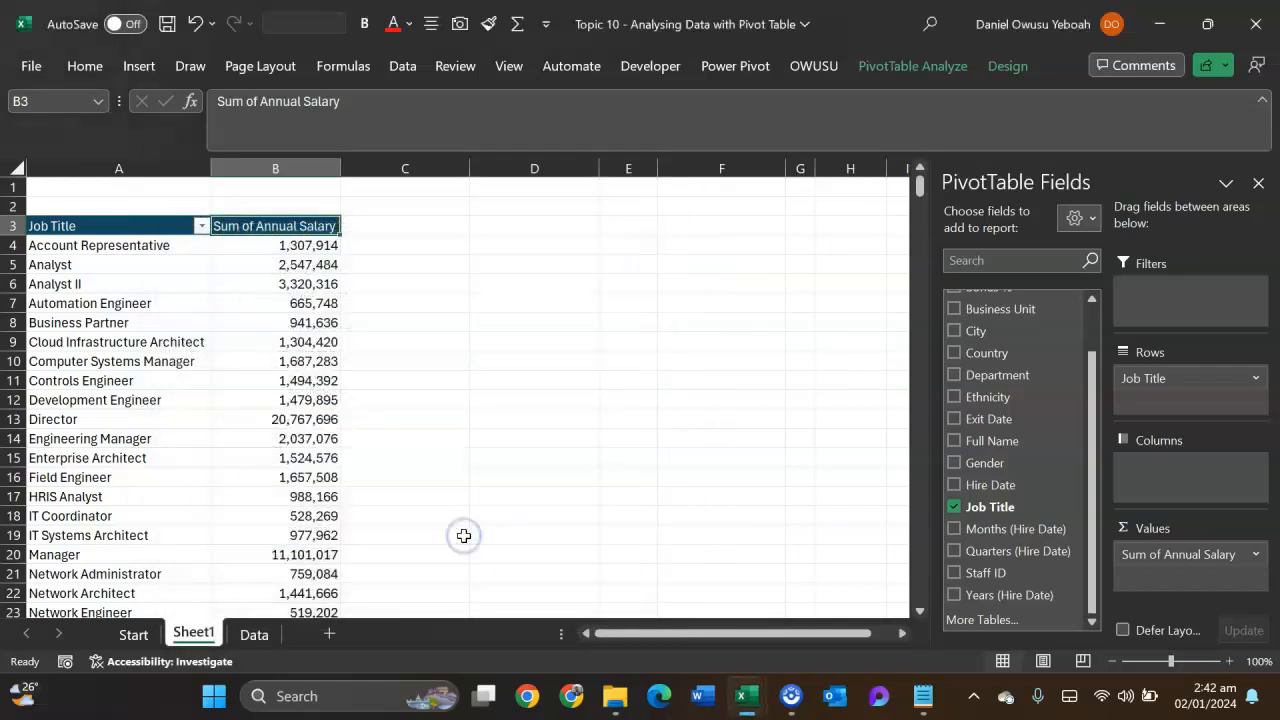
- Sort the job titles by Sum of Annual Salary from largest to smallest
{"action": "left_click", "coordinate": [298, 287]}
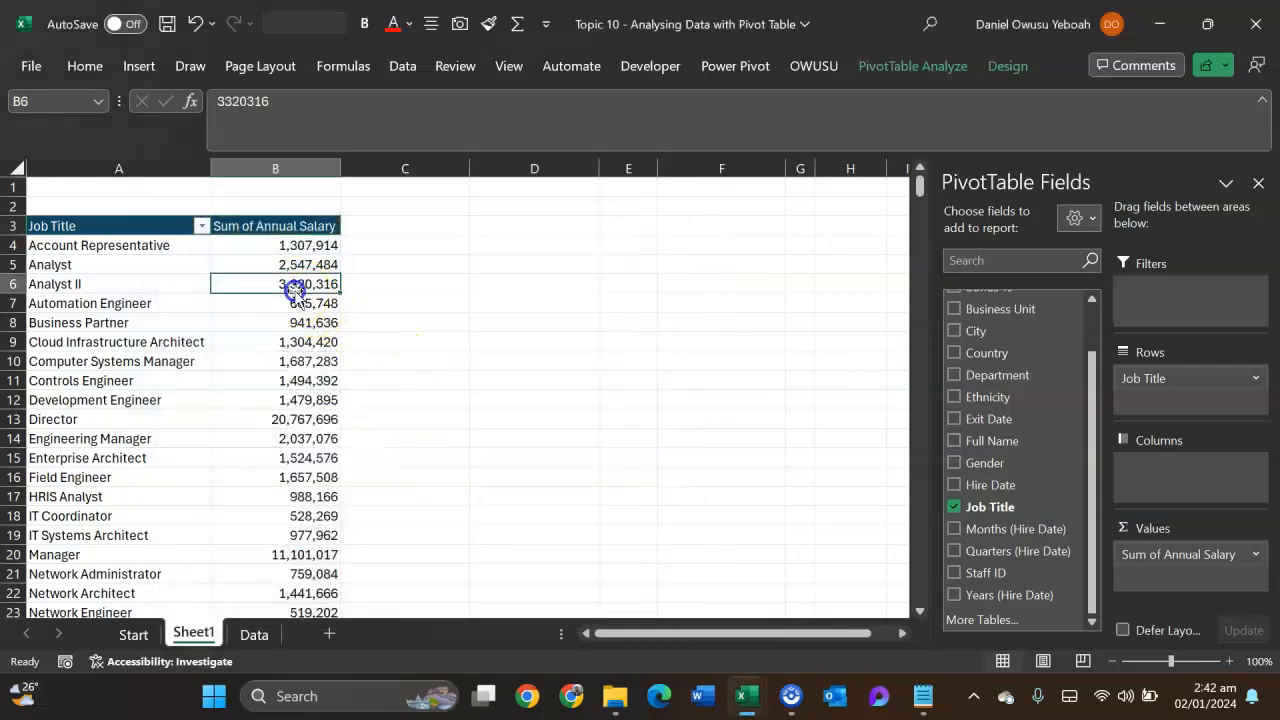
{"action": "right_click", "coordinate": [295, 289]}
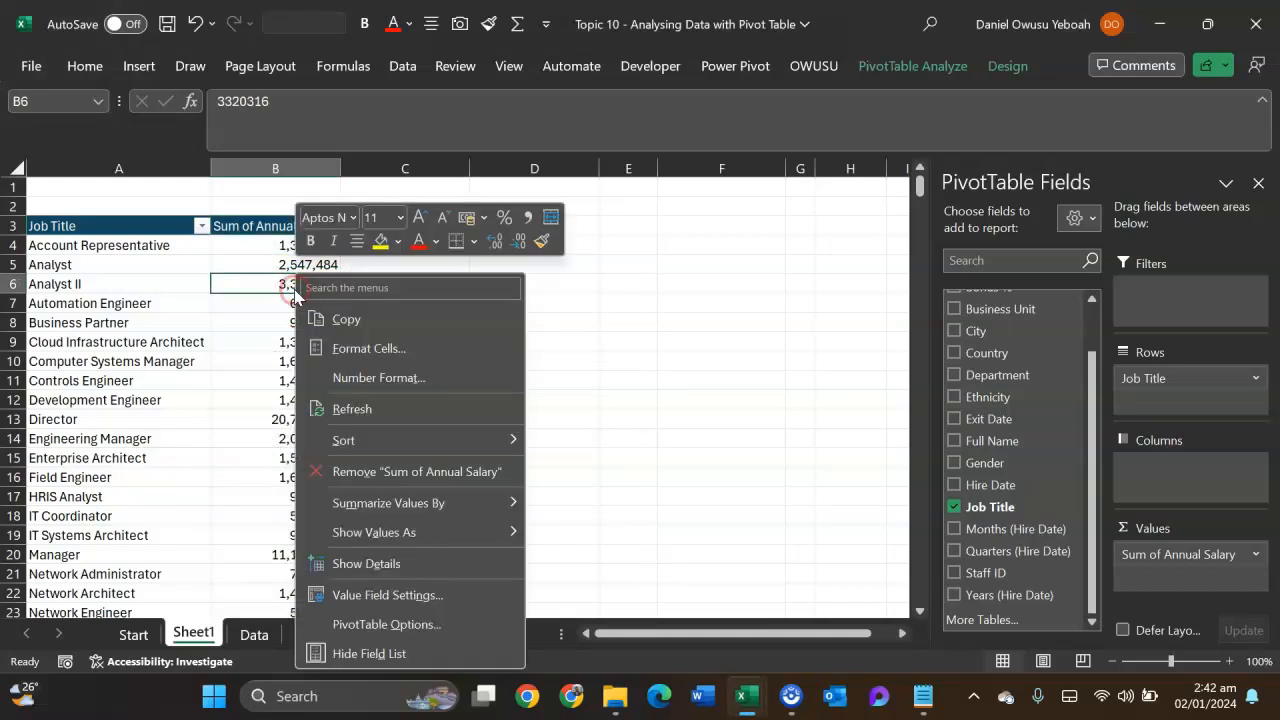
{"action": "mouse_move", "coordinate": [383, 440]}
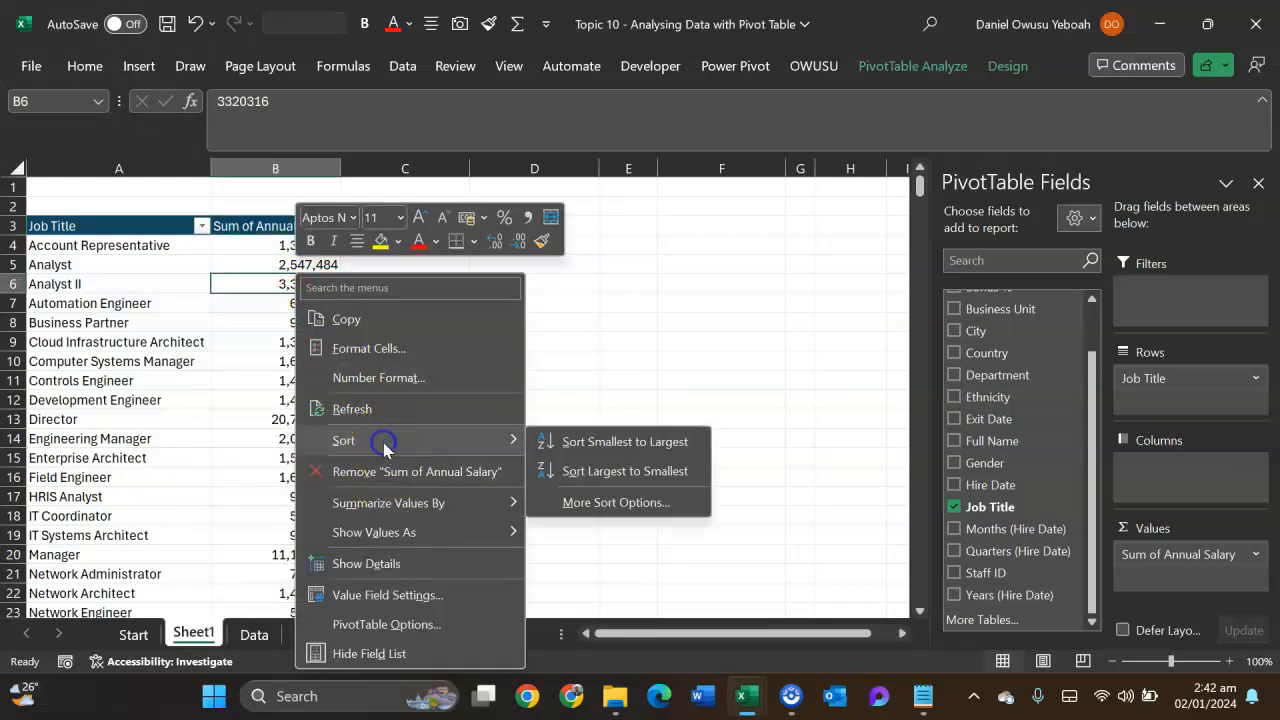
{"action": "left_click", "coordinate": [582, 473]}
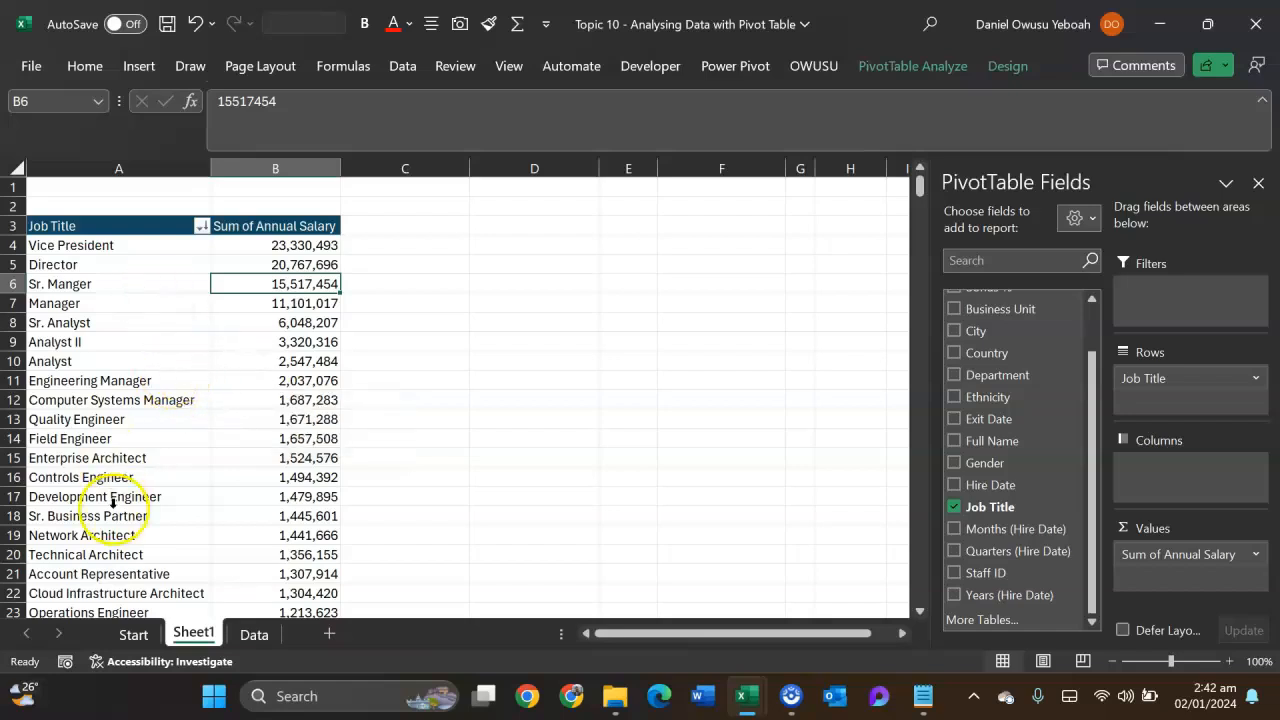
- Filter the pivot table's job titles to the Top 10 Items by Sum of Annual Salary
{"action": "left_click", "coordinate": [155, 309]}
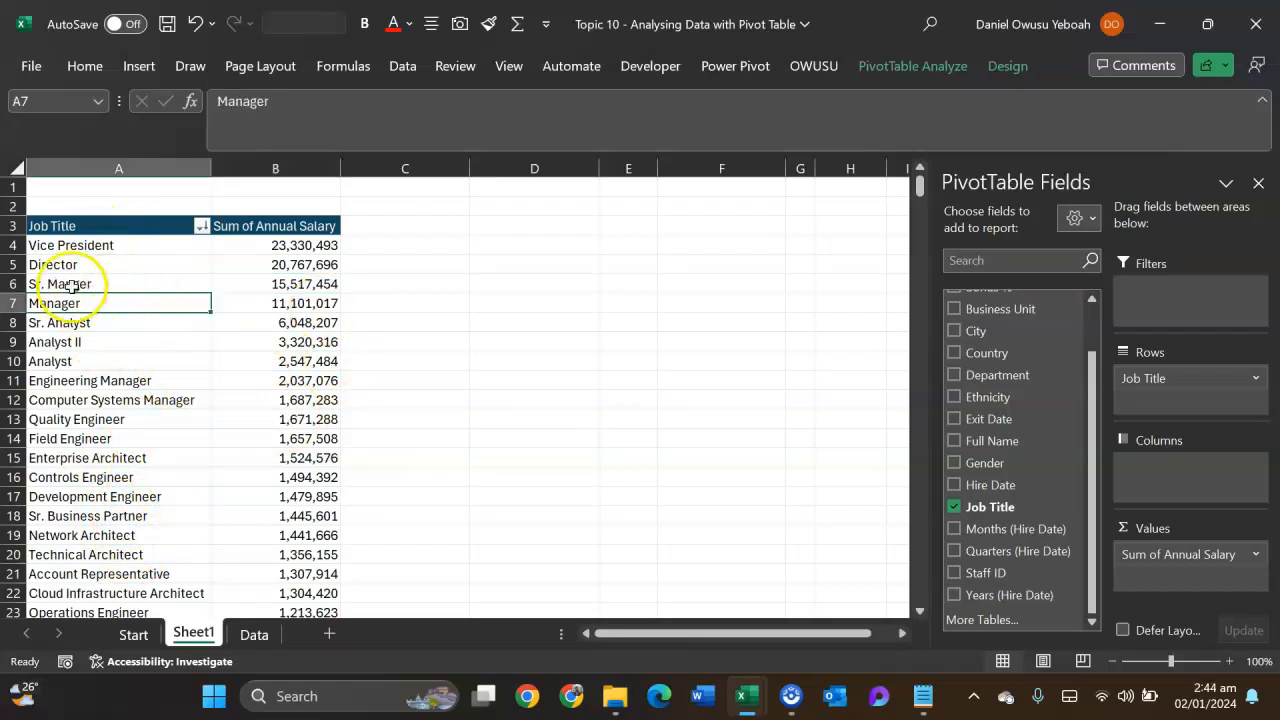
{"action": "right_click", "coordinate": [147, 317]}
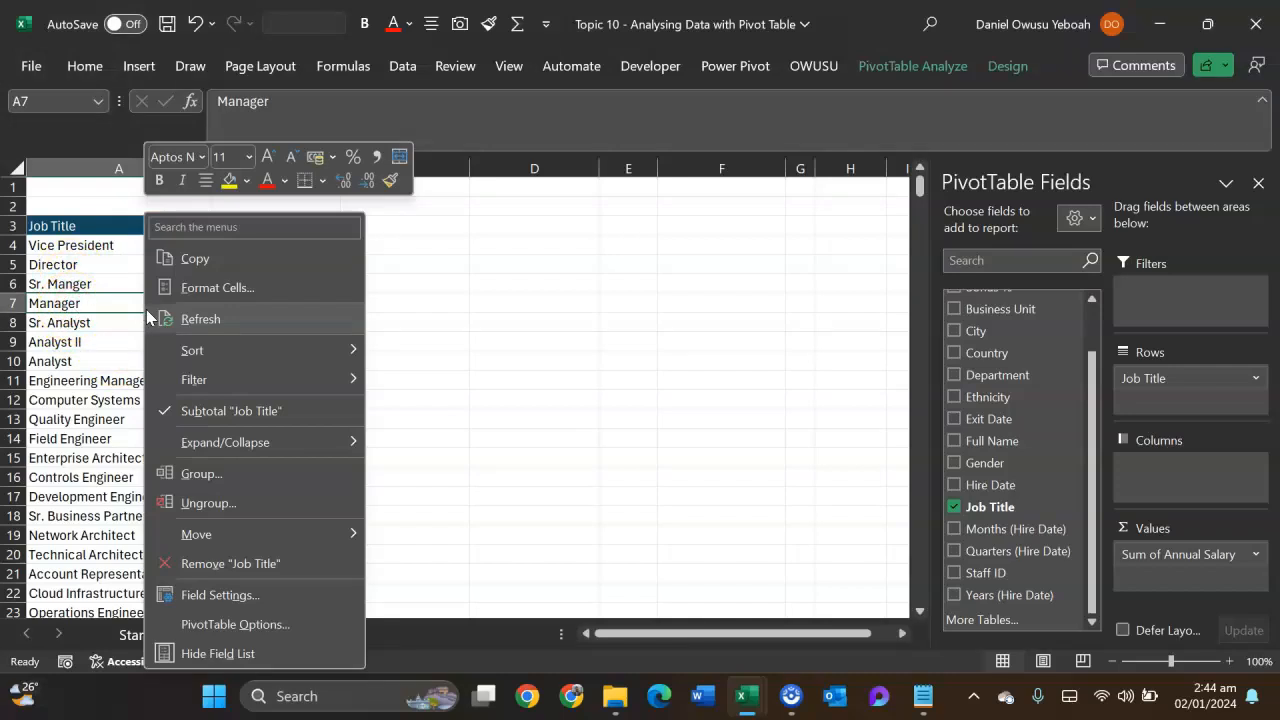
{"action": "left_click", "coordinate": [188, 377]}
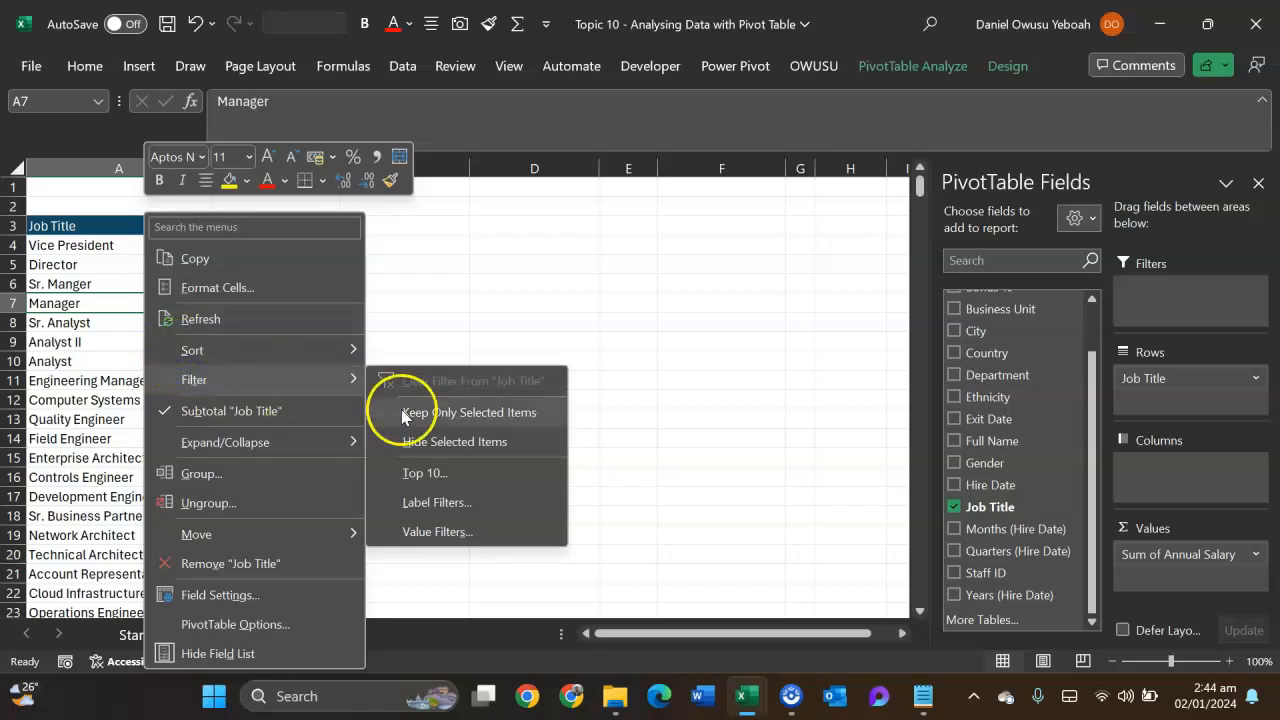
{"action": "left_click", "coordinate": [470, 474]}
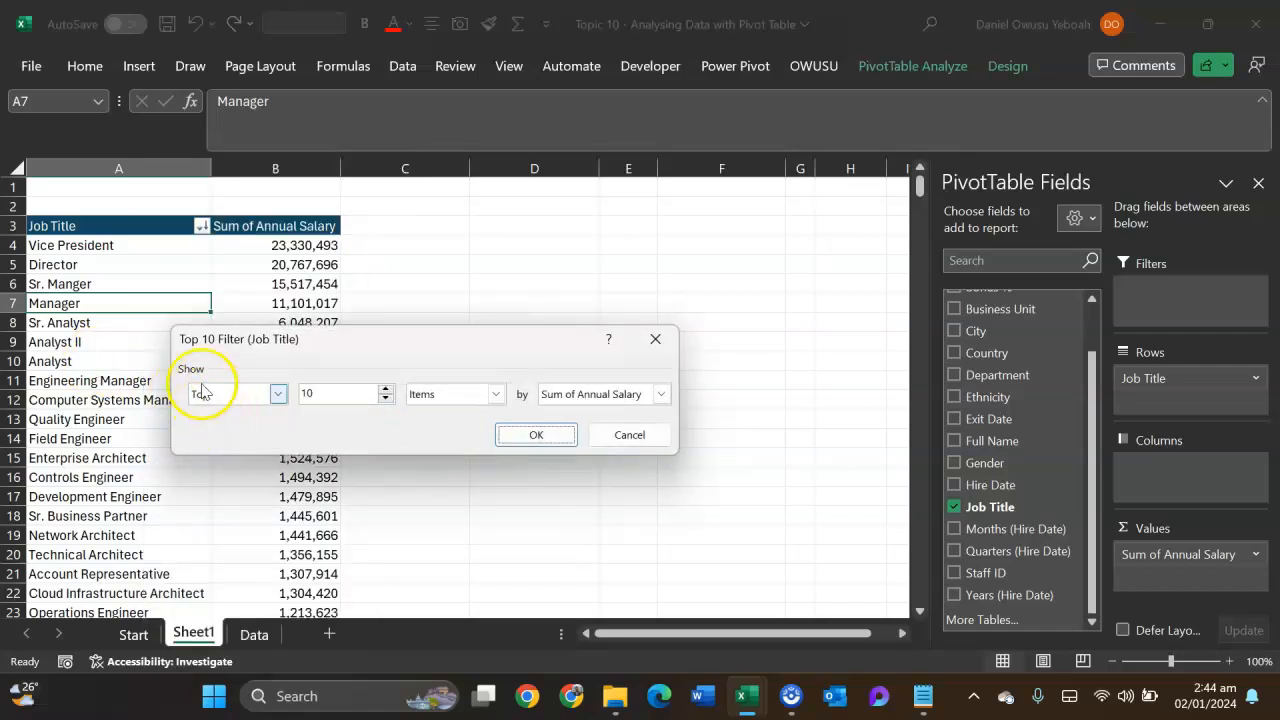
{"action": "left_click", "coordinate": [277, 394]}
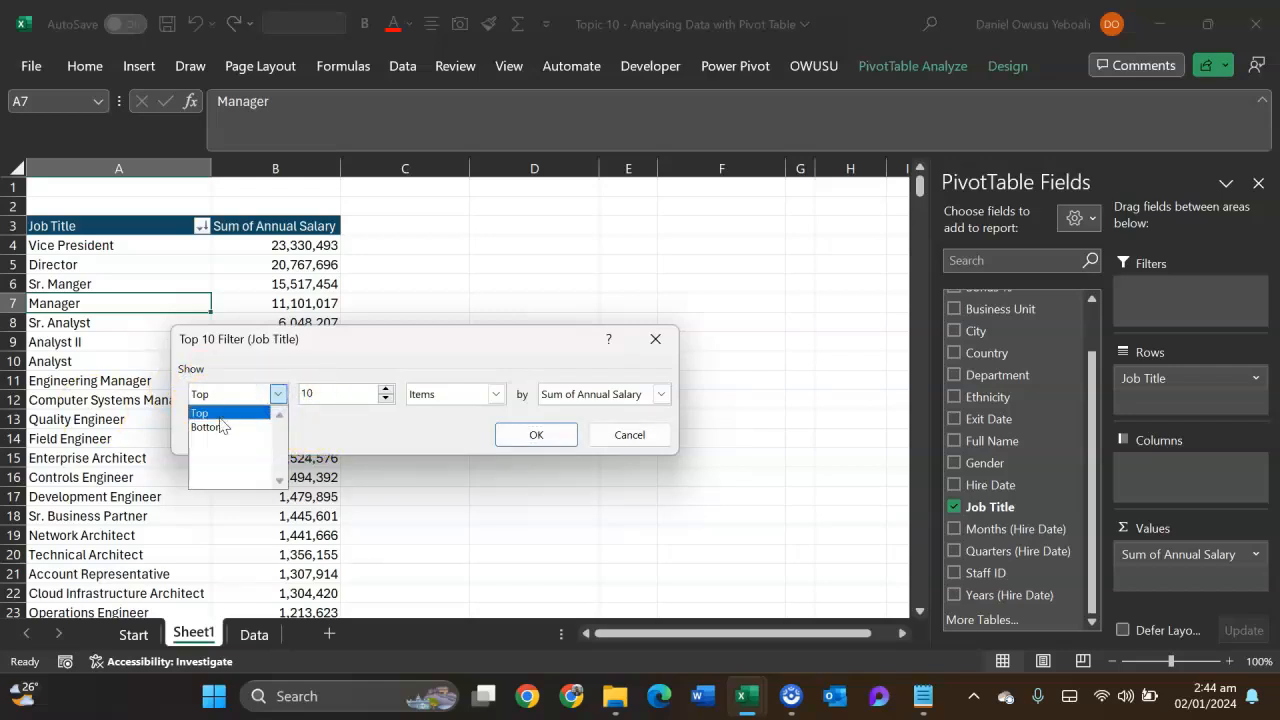
{"action": "left_click", "coordinate": [275, 396]}
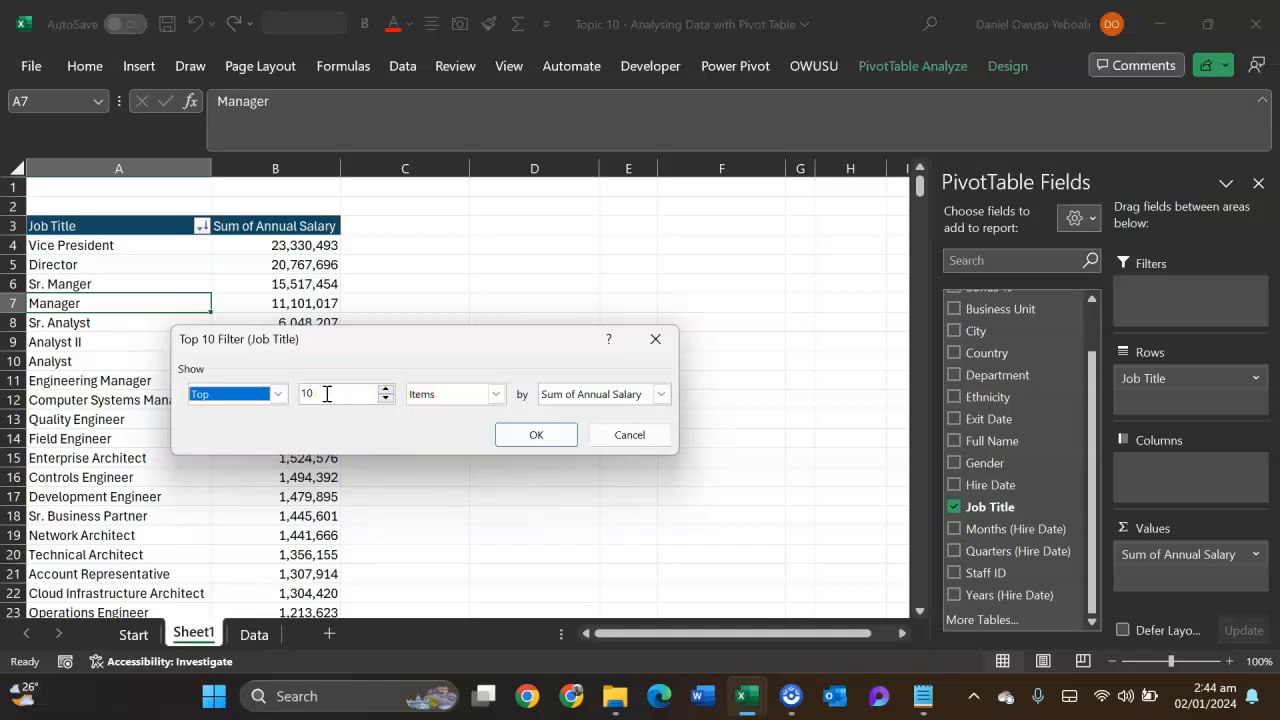
{"action": "left_click", "coordinate": [502, 396]}
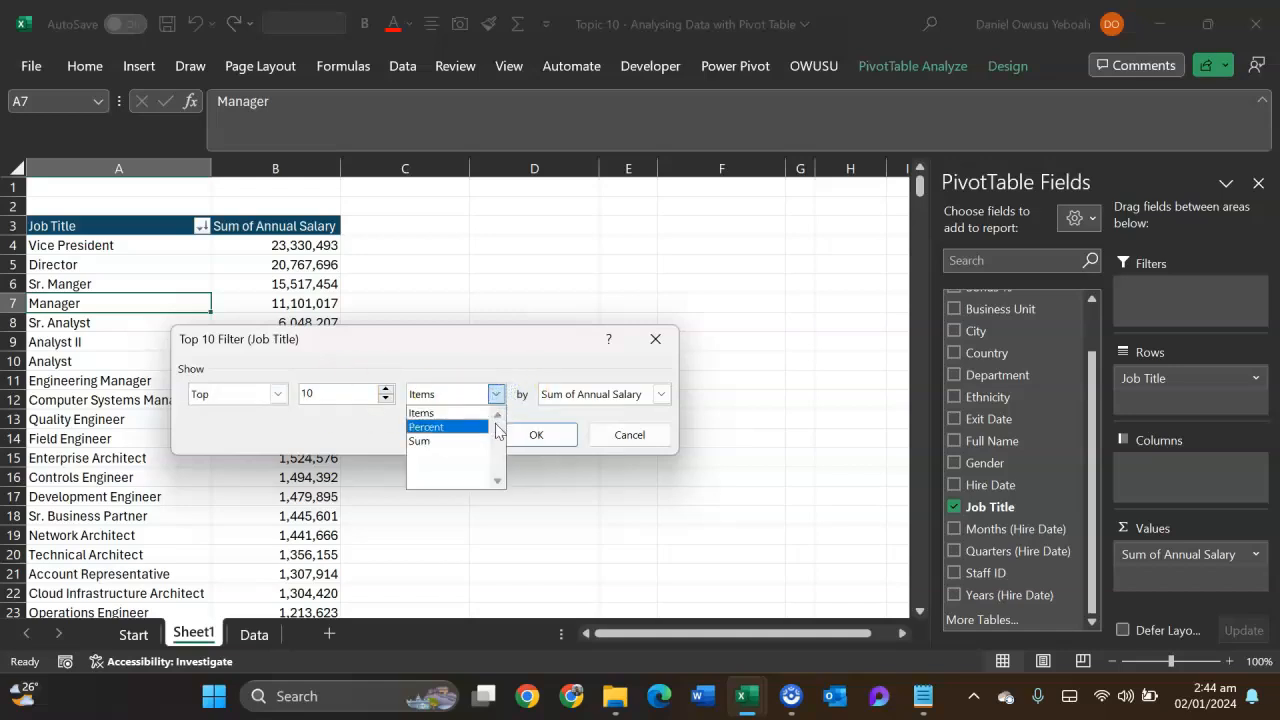
{"action": "left_click", "coordinate": [492, 394]}
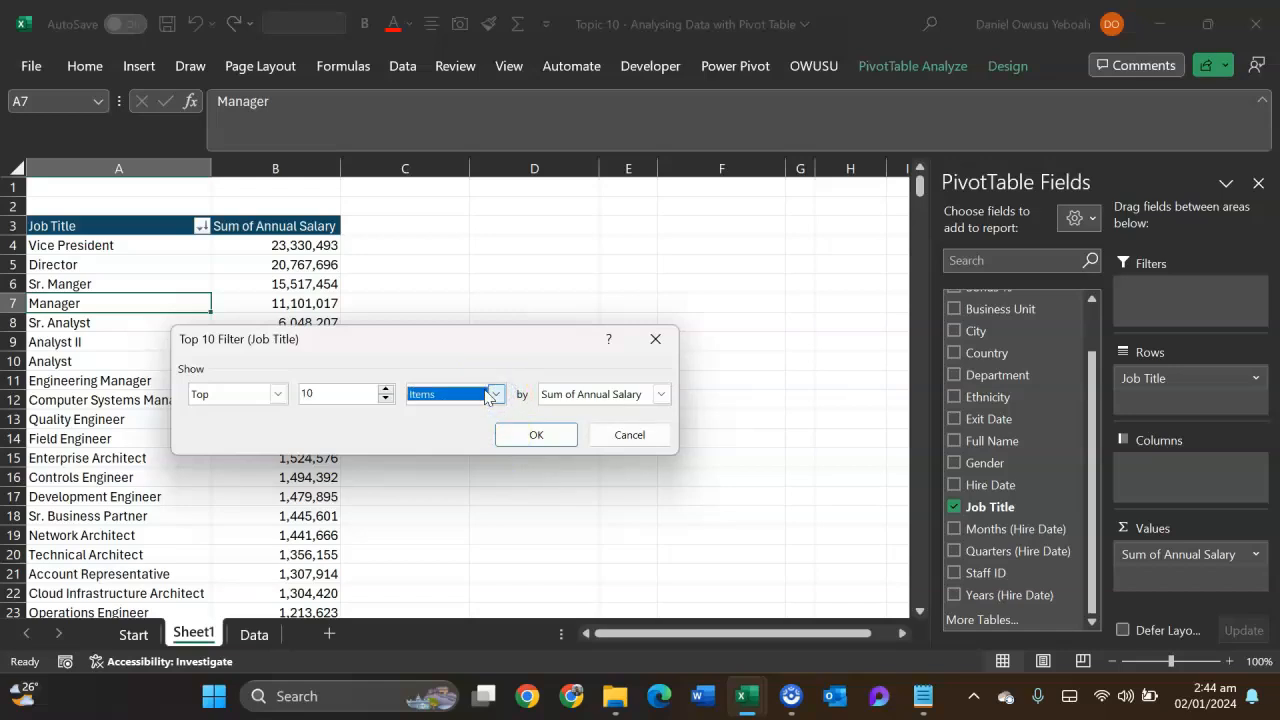
{"action": "left_click", "coordinate": [661, 394]}
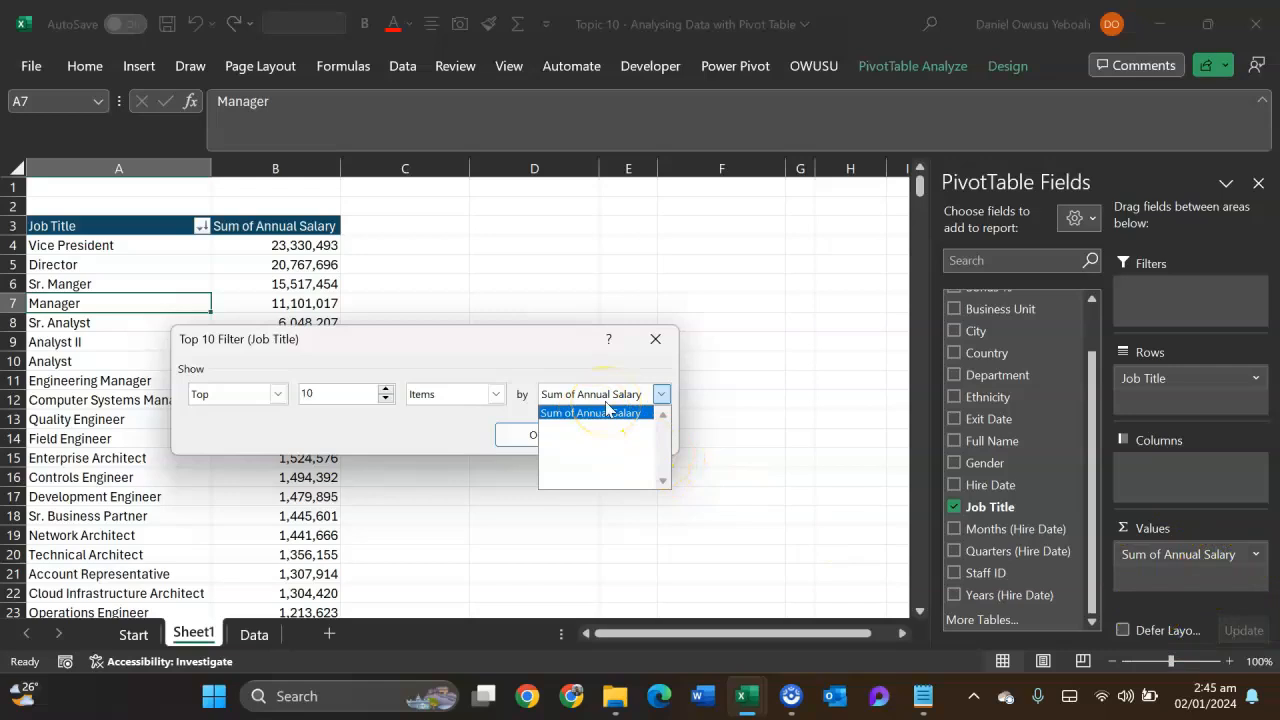
{"action": "left_click", "coordinate": [578, 356]}
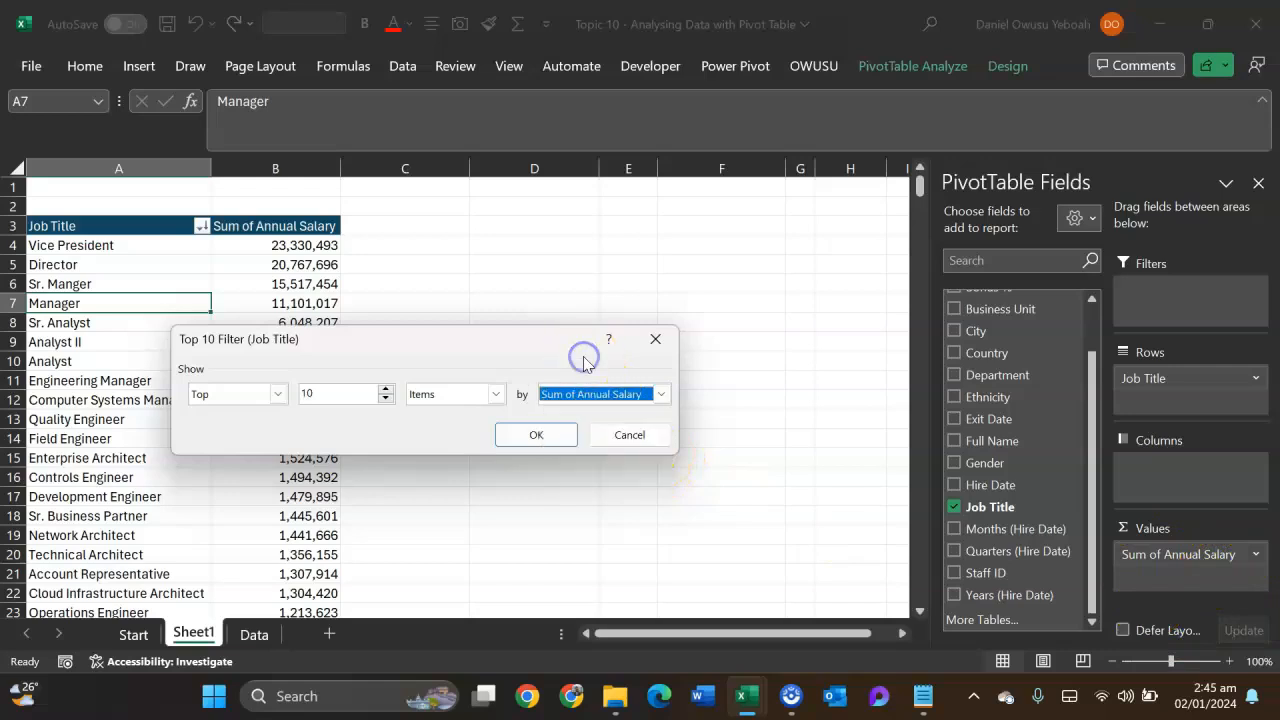
{"action": "left_click", "coordinate": [531, 436]}
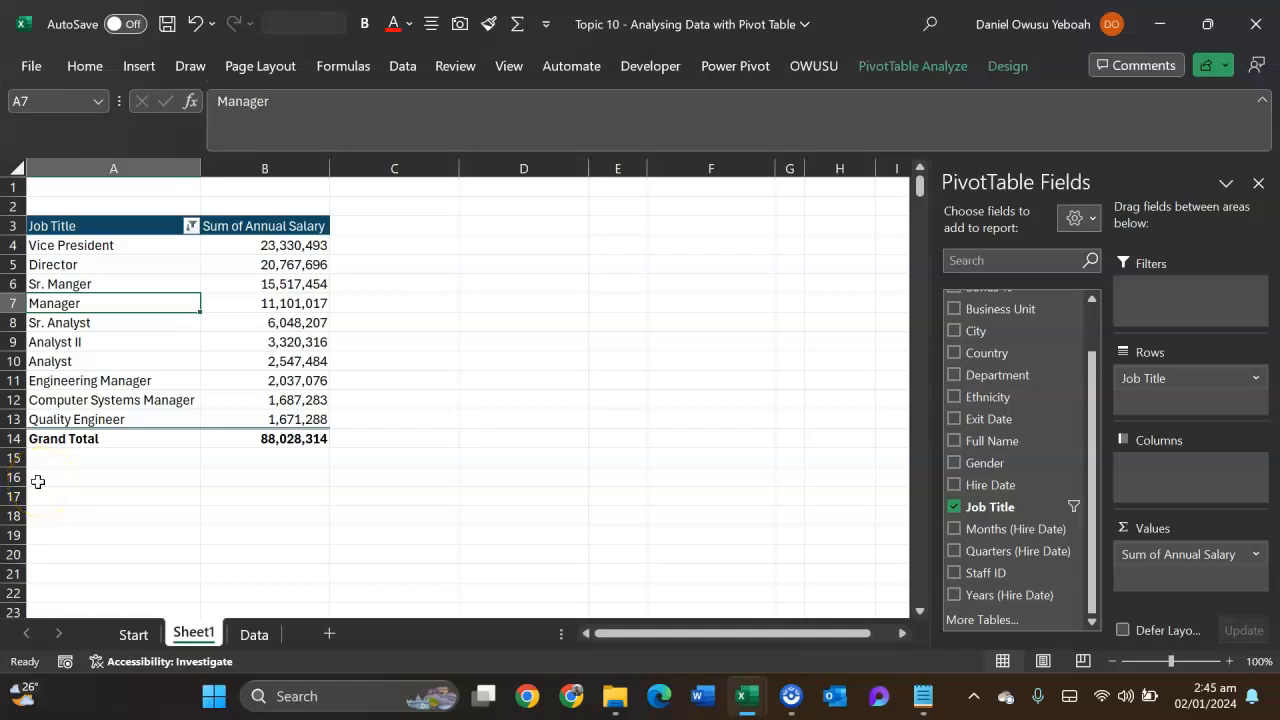
- Change the Finance analyst's Annual Salary in cell K40 of the Data sheet to 80055499
{"action": "left_click", "coordinate": [100, 341]}
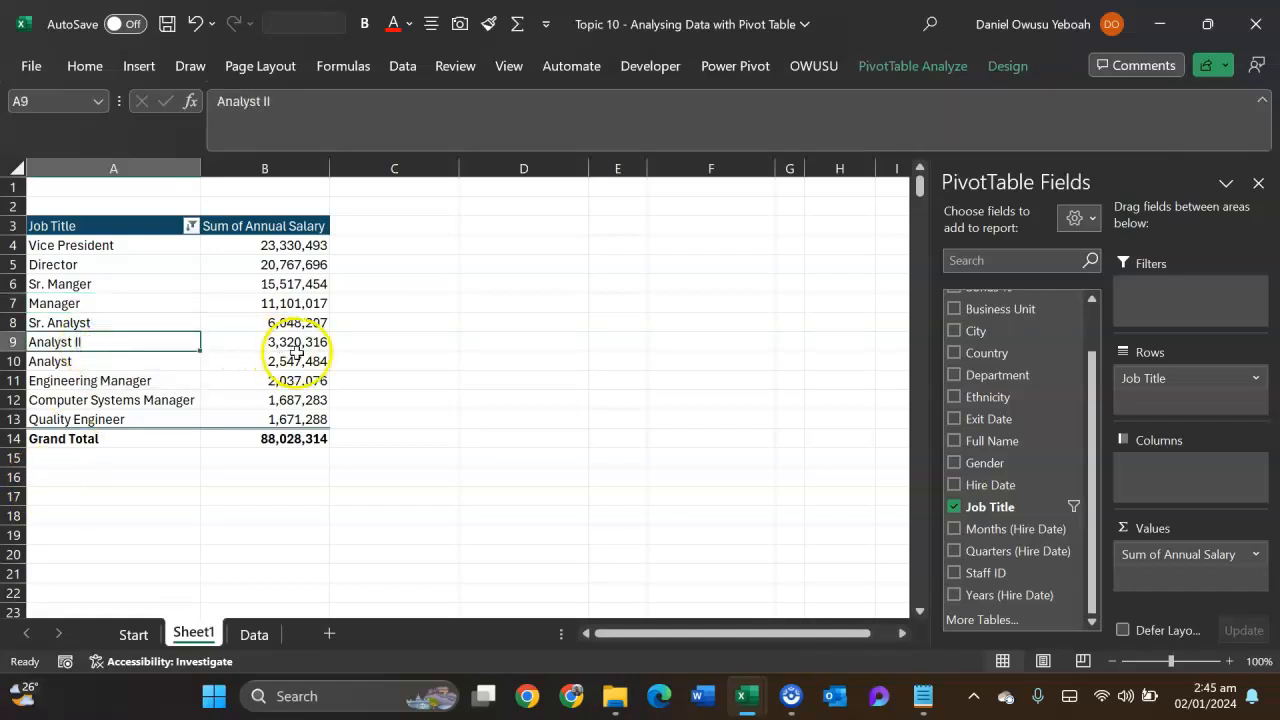
{"action": "left_click", "coordinate": [254, 640]}
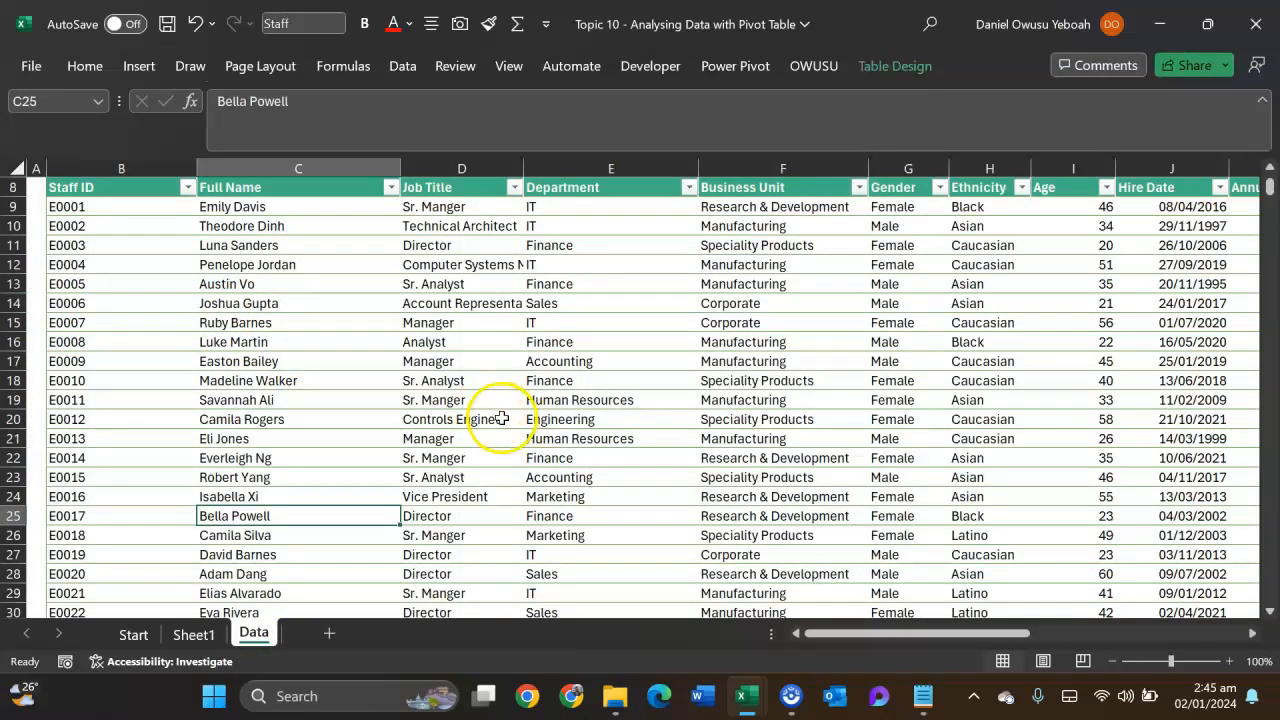
{"action": "scroll", "coordinate": [483, 464], "scroll_direction": "down", "scroll_amount": 3}
{"action": "scroll", "coordinate": [483, 464], "scroll_direction": "down", "scroll_amount": 1}
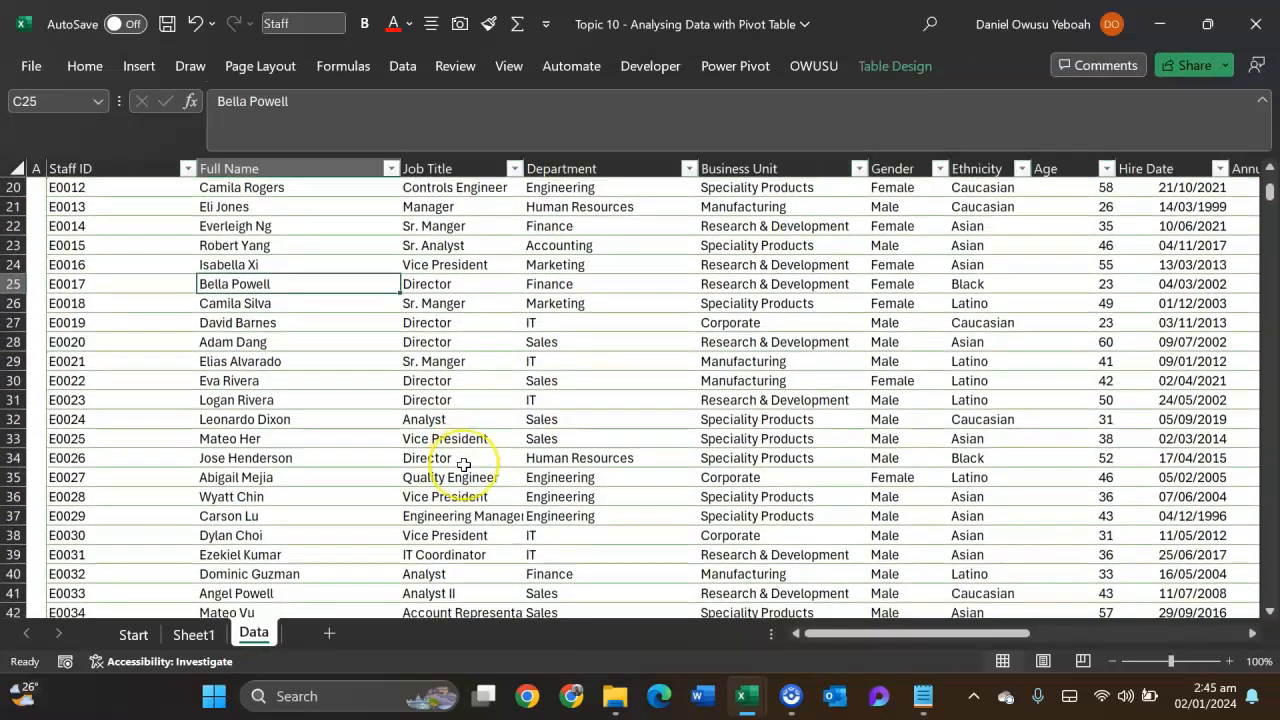
{"action": "scroll", "coordinate": [463, 464], "scroll_direction": "down", "scroll_amount": 4}
{"action": "scroll", "coordinate": [457, 451], "scroll_direction": "up", "scroll_amount": 1}
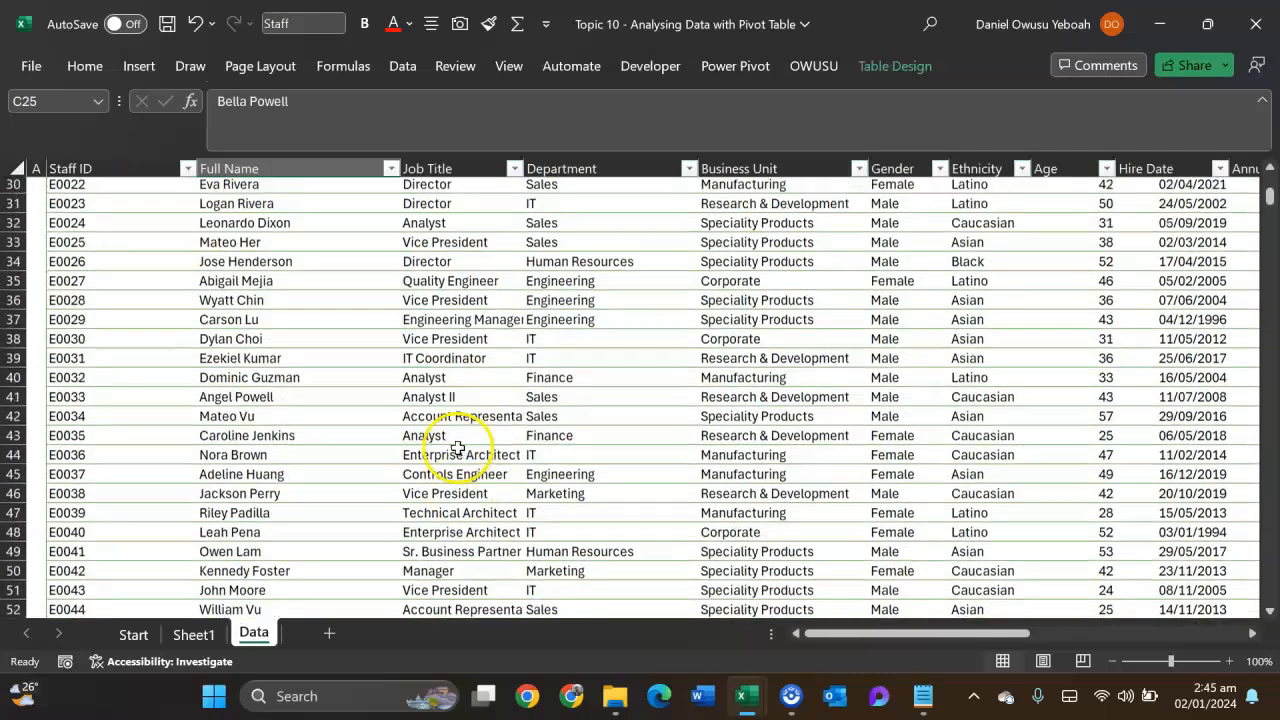
{"action": "left_click", "coordinate": [445, 398]}
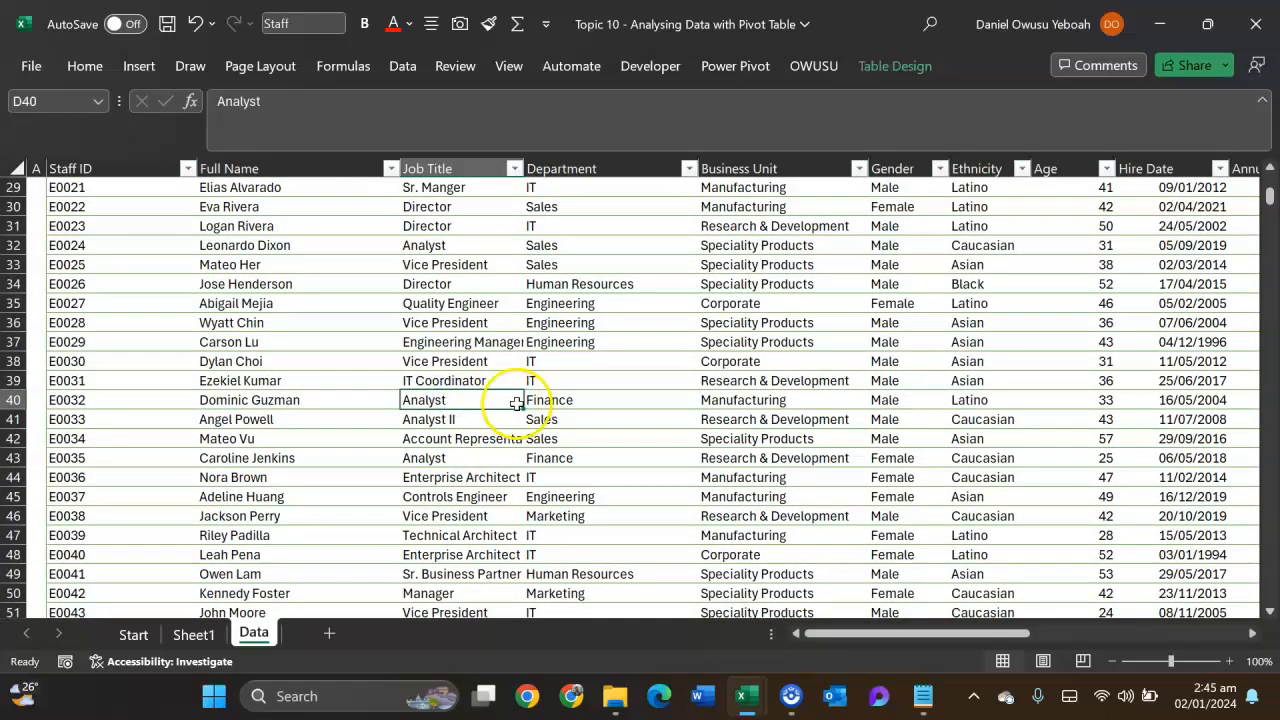
{"action": "key", "text": "Right"}
{"action": "key", "text": "Right"}
{"action": "key", "text": "Right"}
{"action": "key", "text": "Right"}
{"action": "key", "text": "Right"}
{"action": "key", "text": "Right"}
{"action": "key", "text": "Right"}
{"action": "key", "text": "Right"}
{"action": "key", "text": "Right"}
{"action": "key", "text": "Right"}
{"action": "key", "text": "Right"}
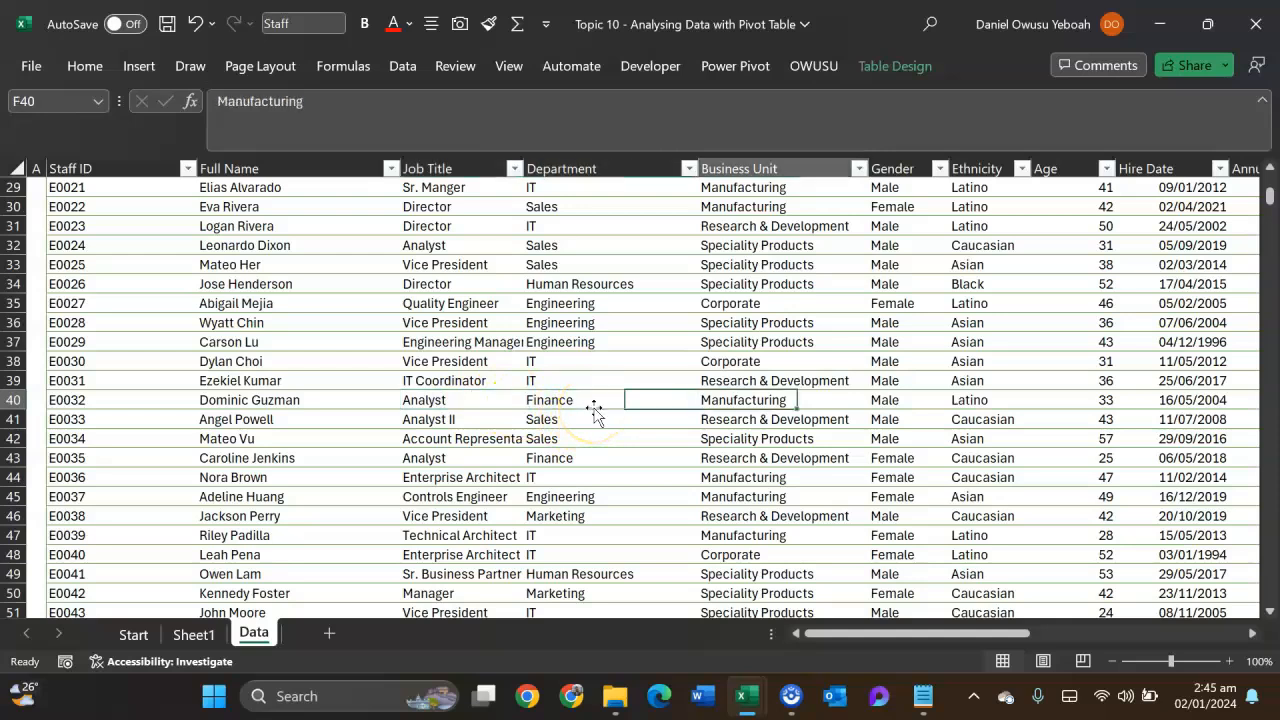
{"action": "key", "text": "Left"}
{"action": "key", "text": "Left"}
{"action": "key", "text": "Left"}
{"action": "key", "text": "Left"}
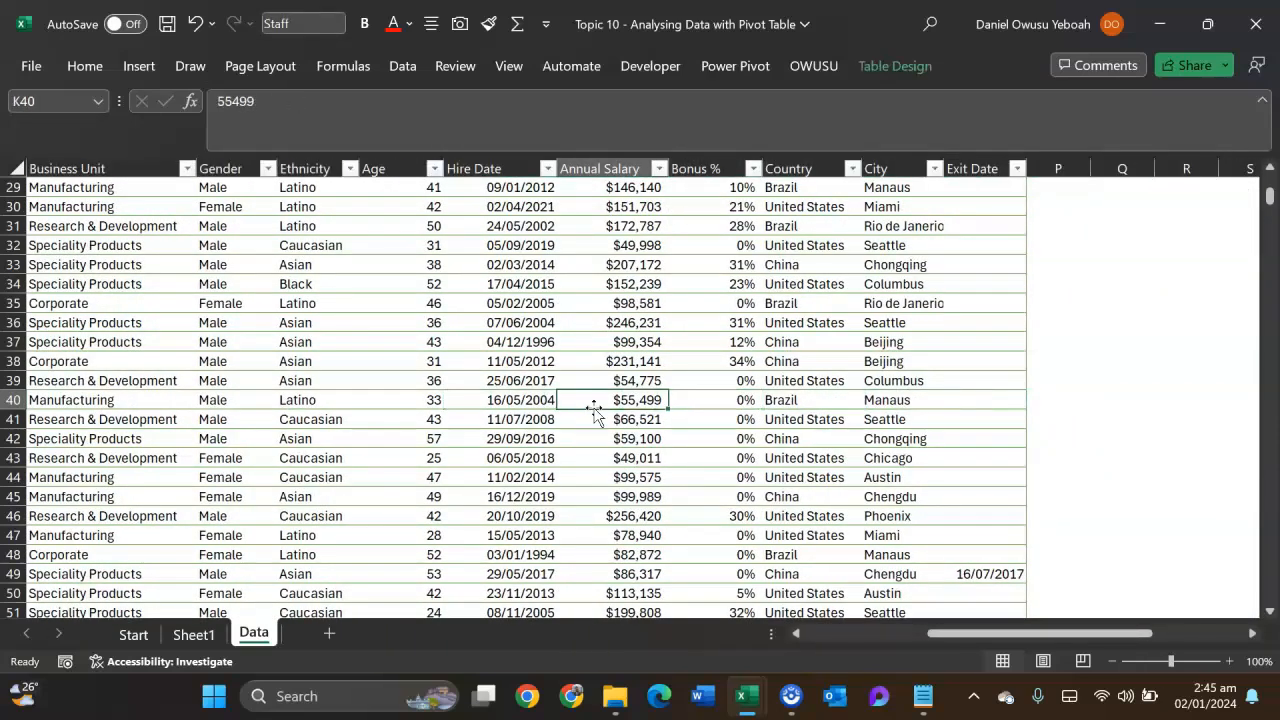
{"action": "left_click", "coordinate": [212, 102]}
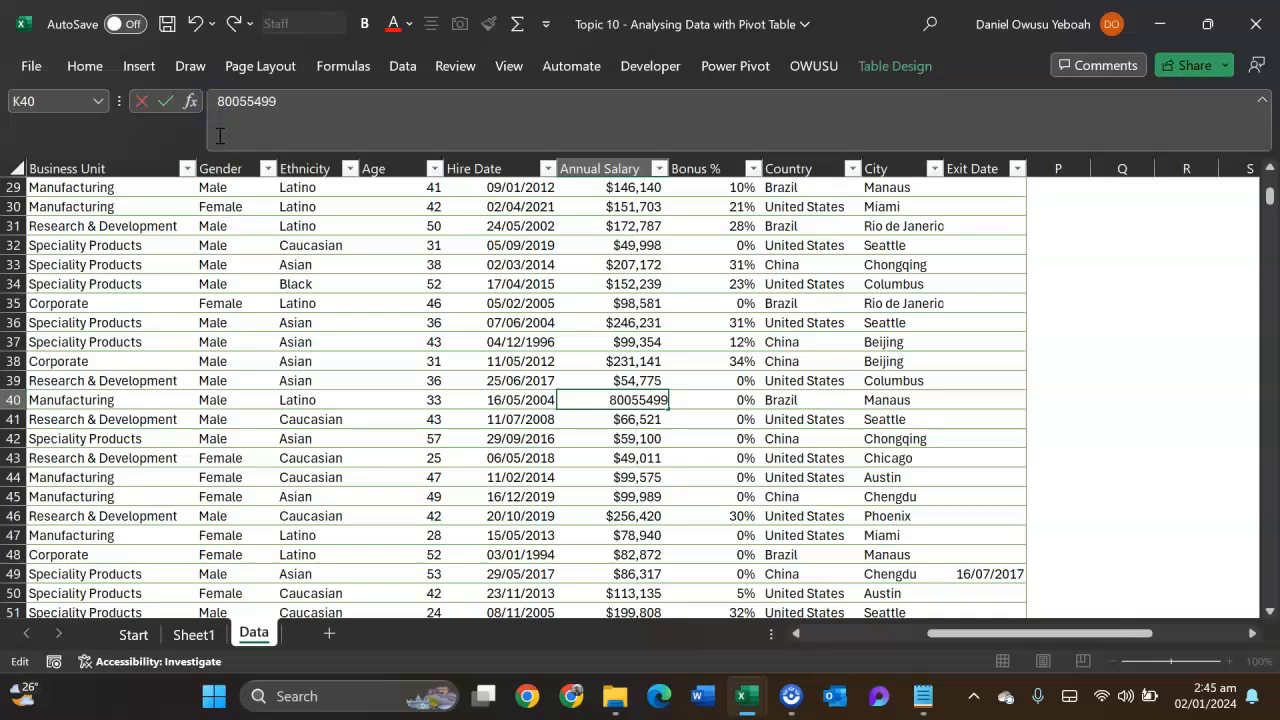
{"action": "type", "text": "800"}
{"action": "key", "text": "Return"}
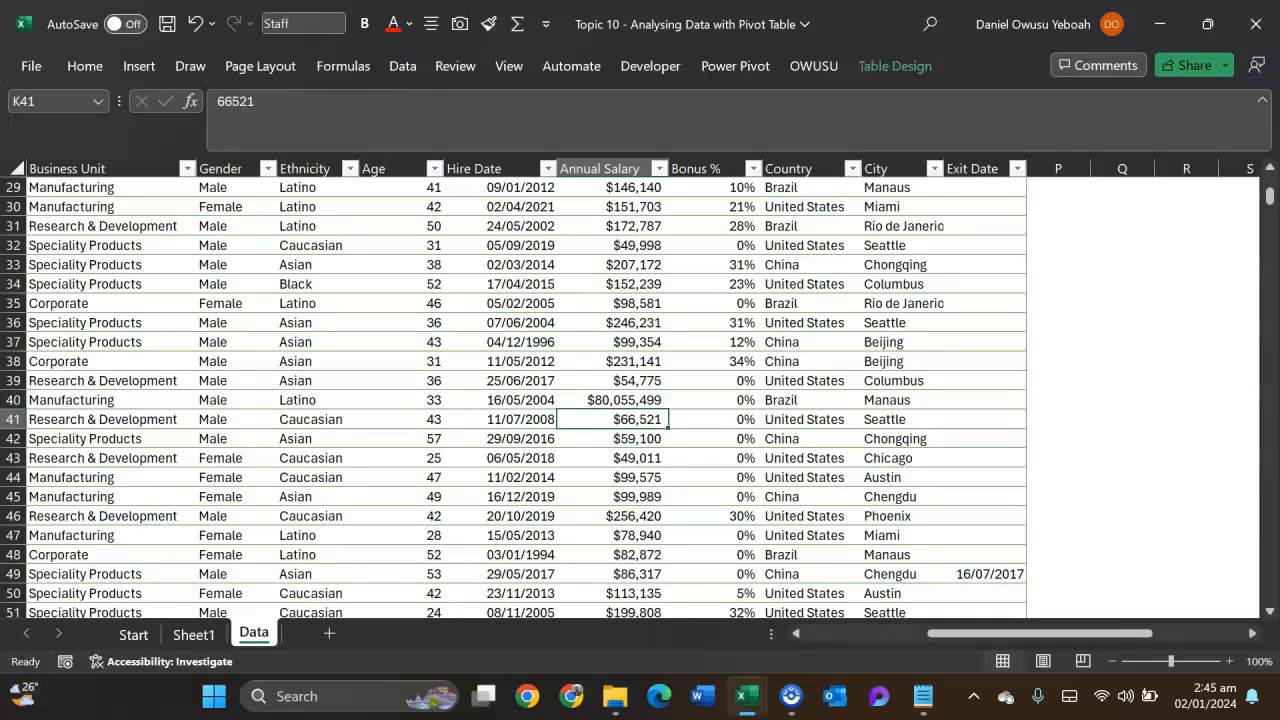
{"action": "left_click", "coordinate": [598, 402]}
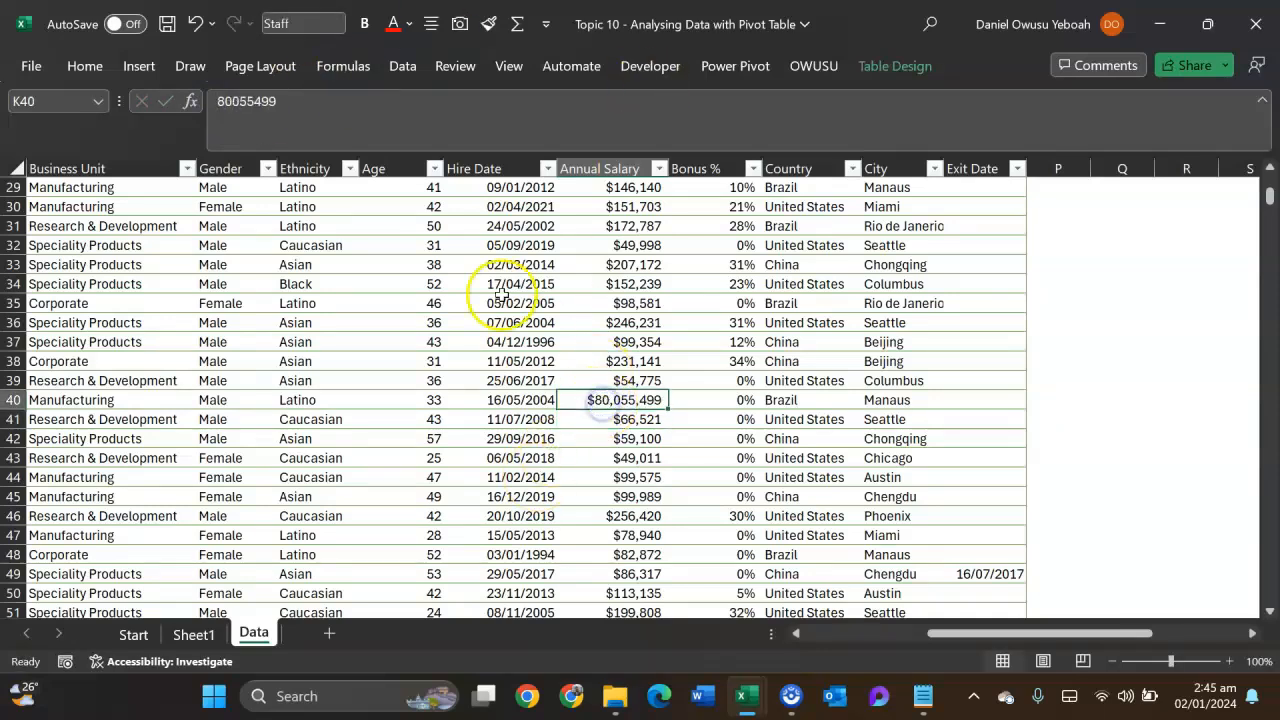
- Refresh all data from Sheet1 and check the top 10 job titles in the pivot table
{"action": "left_click", "coordinate": [194, 634]}
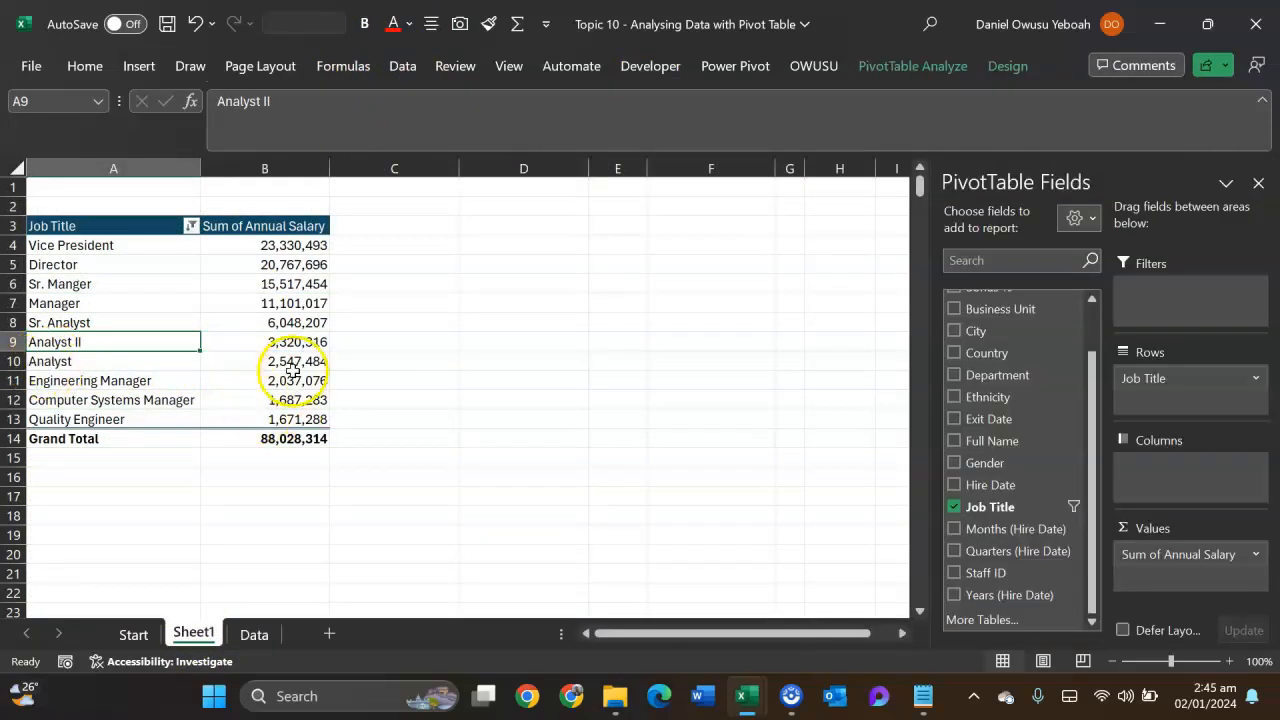
{"action": "left_click", "coordinate": [406, 79]}
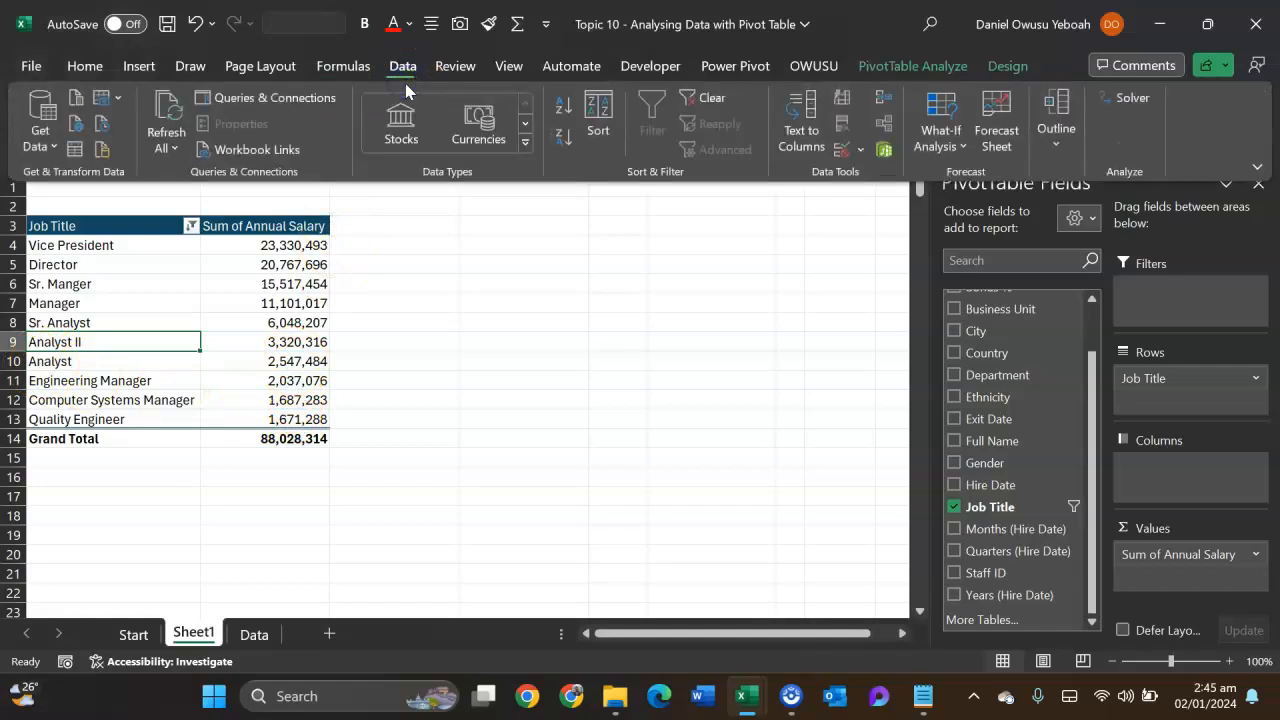
{"action": "left_click", "coordinate": [166, 148]}
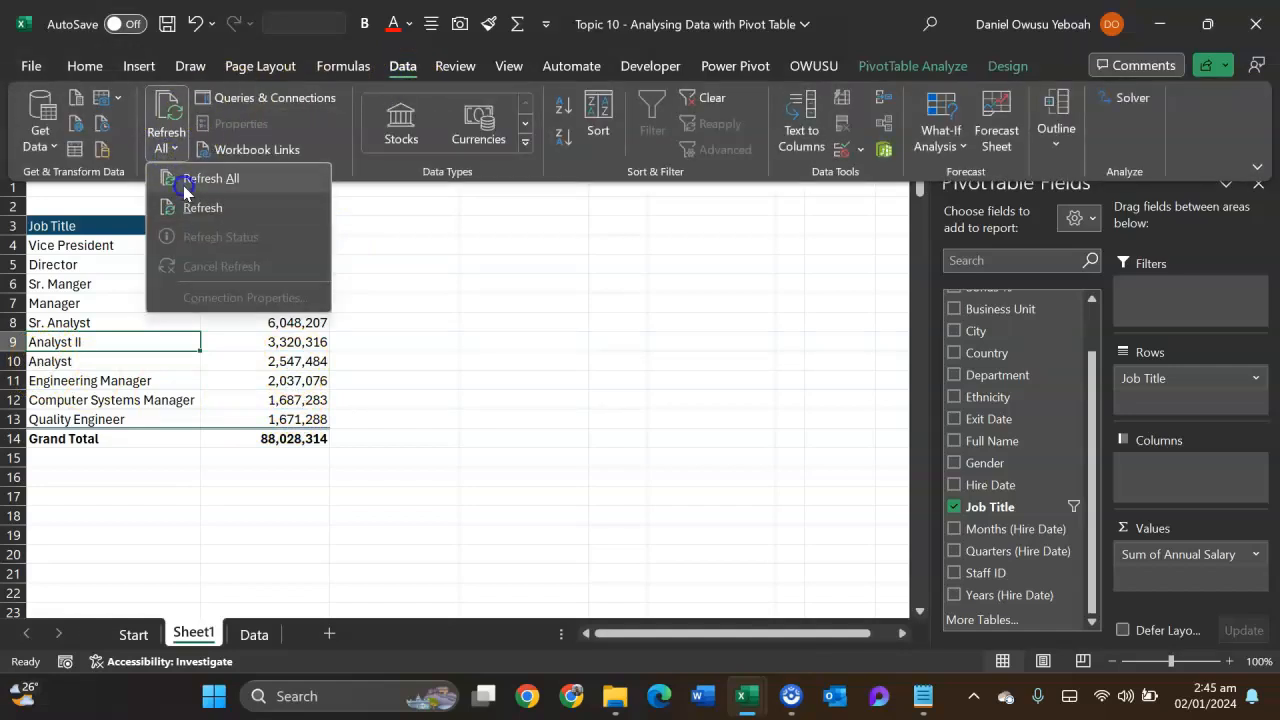
{"action": "left_click", "coordinate": [183, 185]}
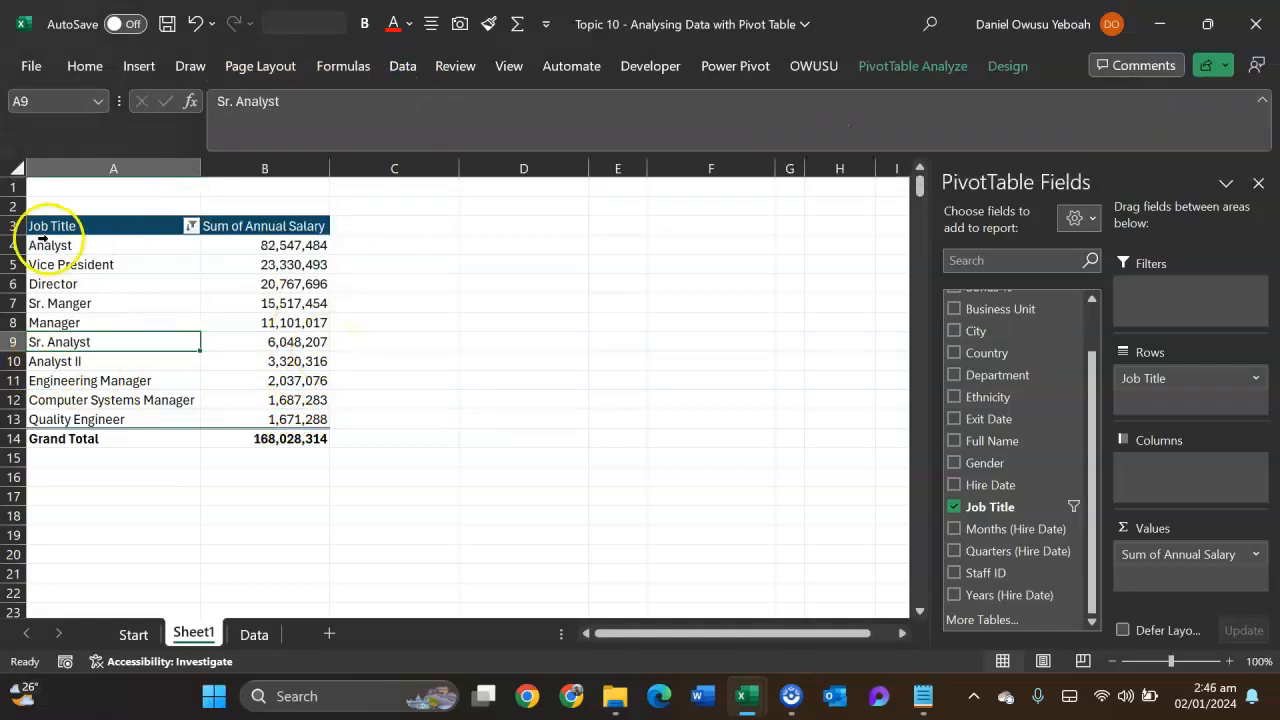
{"action": "mouse_move", "coordinate": [296, 247]}
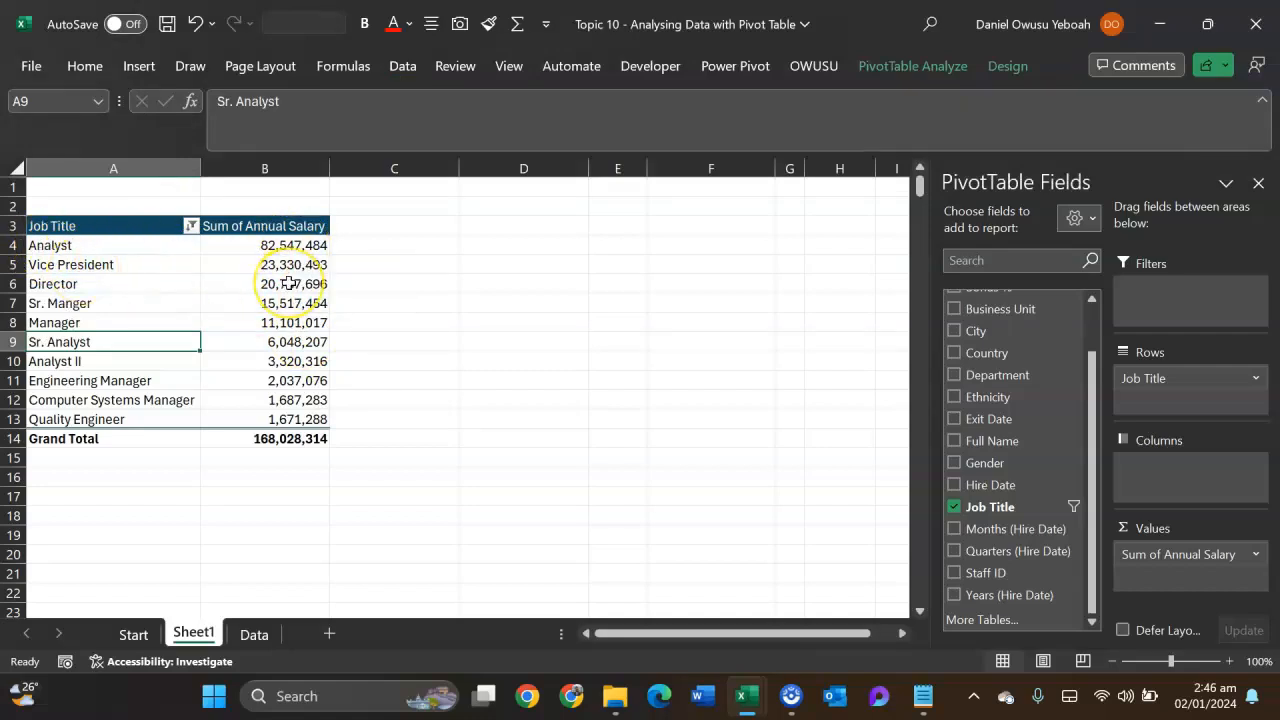
{"action": "mouse_move", "coordinate": [288, 284]}
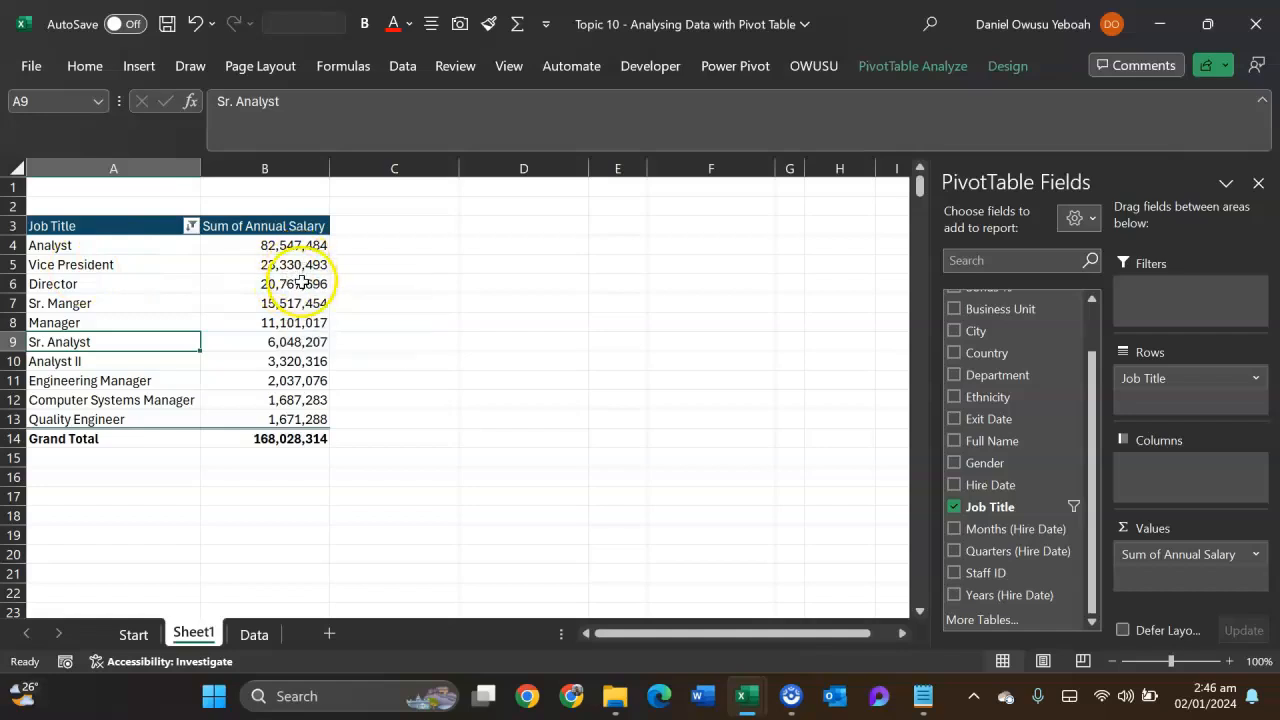
- Undo the pivot table refresh and the K40 salary edit on the Data sheet, and return to Sheet1
{"action": "key", "text": "ctrl+z"}
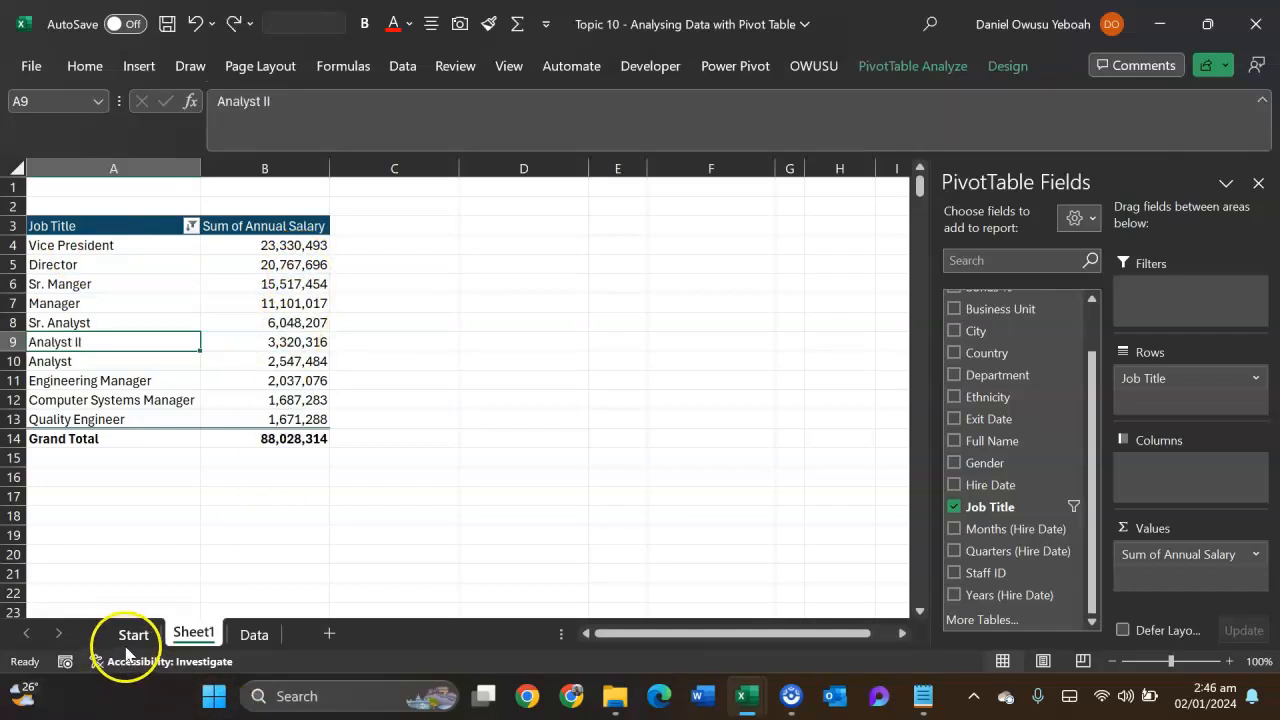
{"action": "left_click", "coordinate": [254, 634]}
{"action": "key", "text": "ctrl+z"}
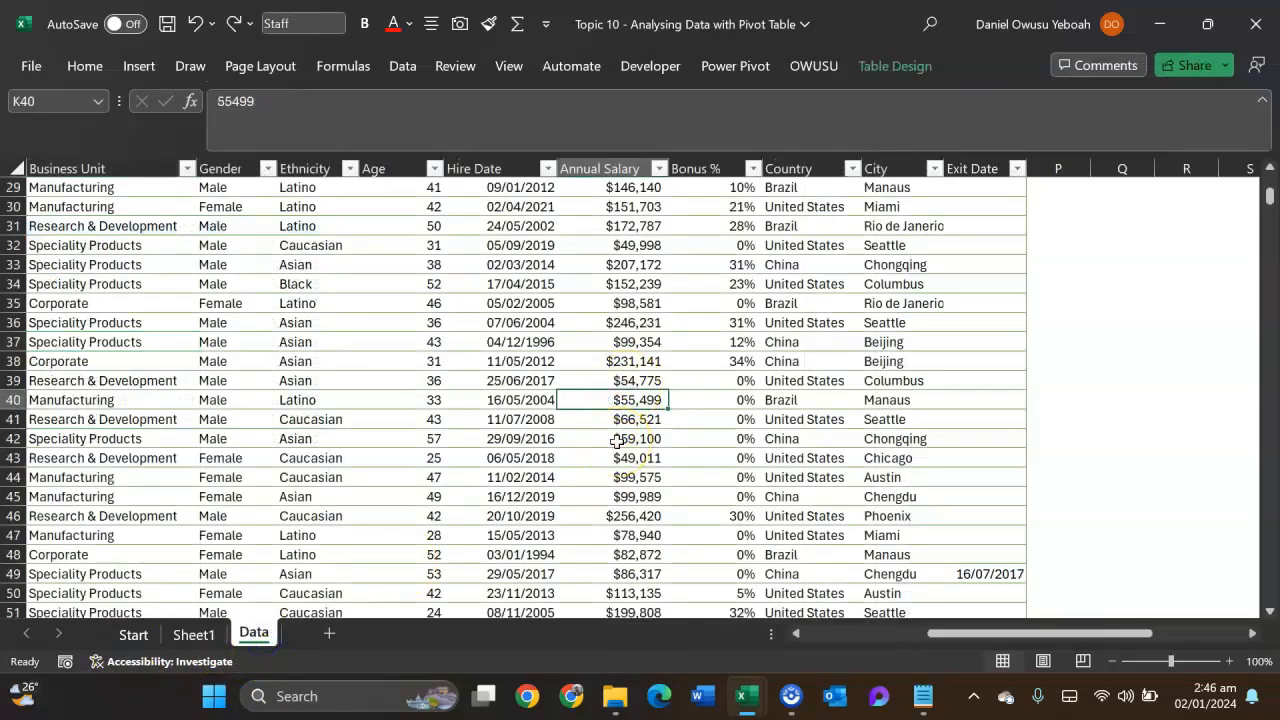
{"action": "left_click", "coordinate": [193, 634]}
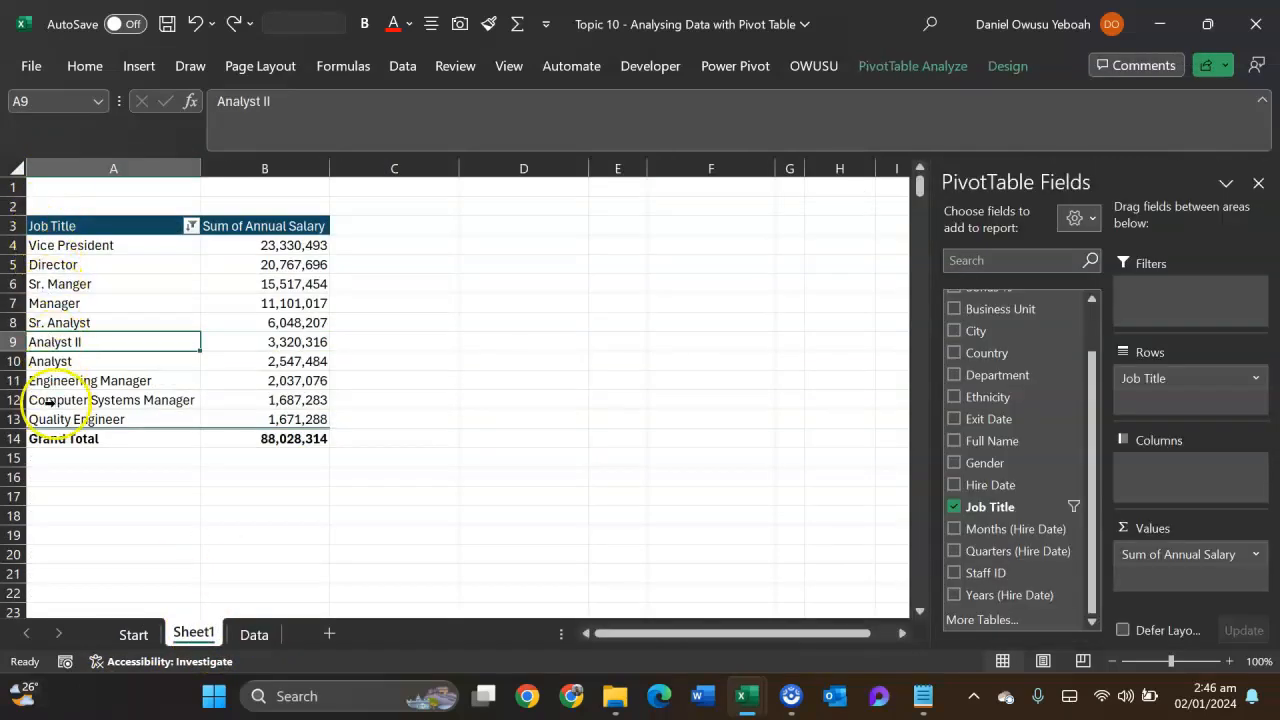
- Insert 50 in front of the HRIS Analyst's Annual Salary in cell K59 of the Data sheet, and return to the pivot table on Sheet1
{"action": "left_click", "coordinate": [254, 635]}
{"action": "scroll", "coordinate": [257, 423], "scroll_direction": "down", "scroll_amount": 1}
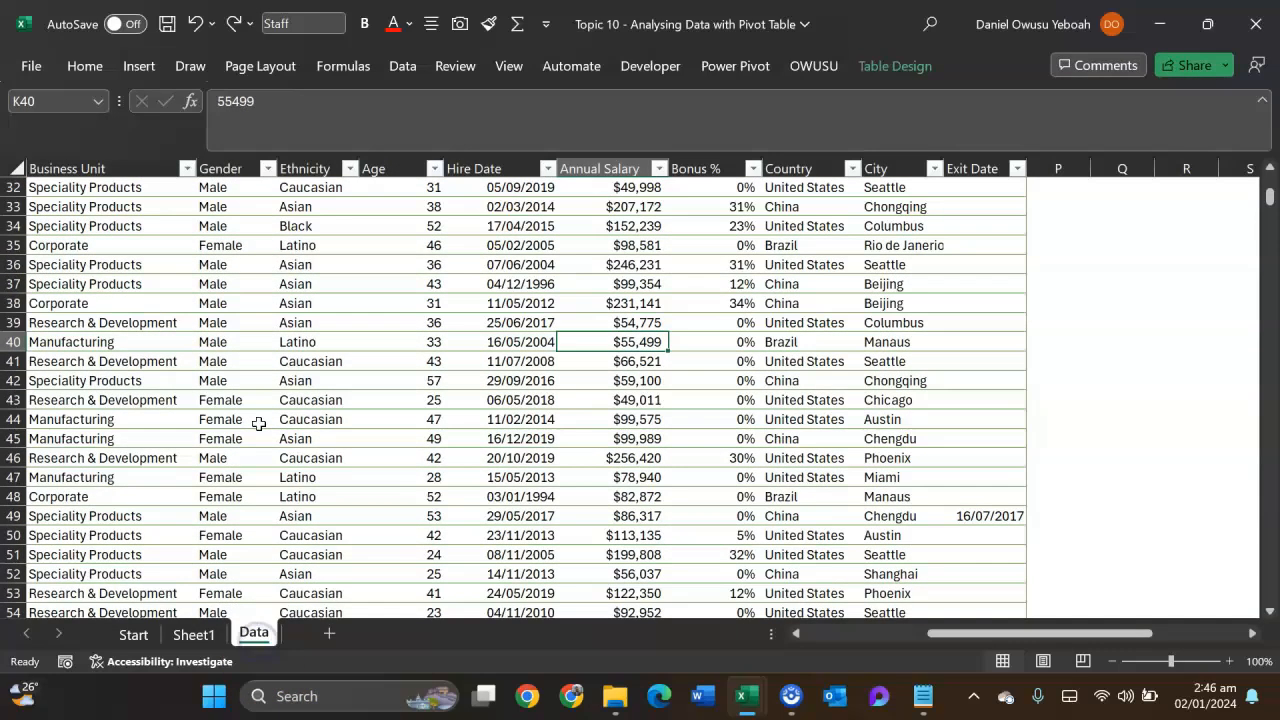
{"action": "left_click_drag", "start_coordinate": [1014, 637], "coordinate": [856, 640]}
{"action": "scroll", "coordinate": [480, 400], "scroll_direction": "down", "scroll_amount": 5}
{"action": "left_click", "coordinate": [487, 420]}
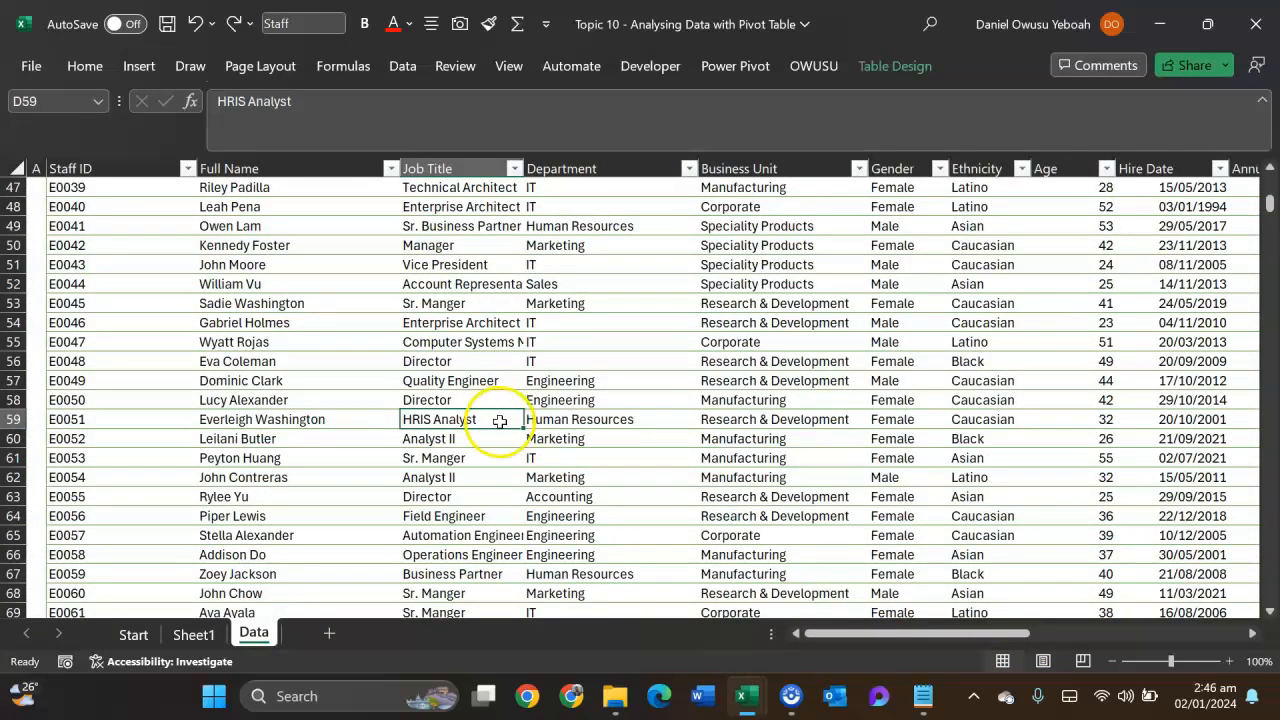
{"action": "left_click_drag", "start_coordinate": [850, 634], "coordinate": [1029, 638]}
{"action": "key", "text": "shift+space"}
{"action": "left_click", "coordinate": [346, 418]}
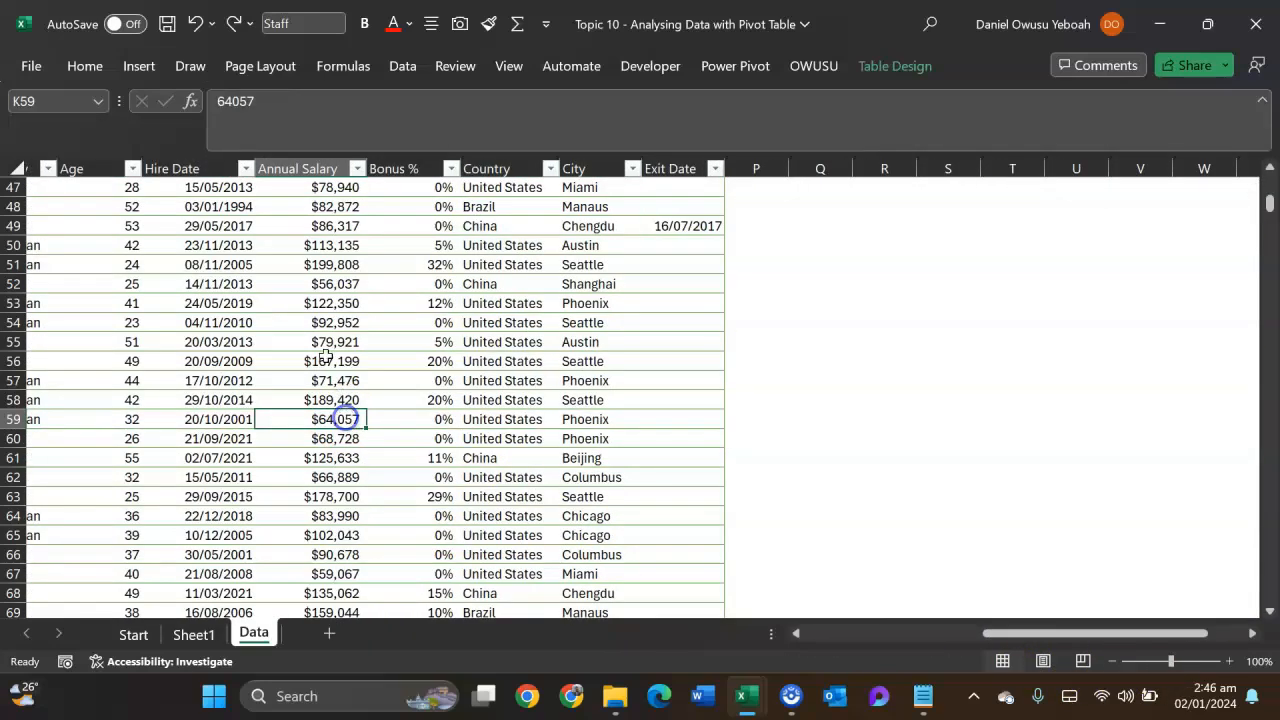
{"action": "left_click", "coordinate": [219, 112]}
{"action": "type", "text": "50"}
{"action": "left_click_drag", "start_coordinate": [1103, 635], "coordinate": [926, 636]}
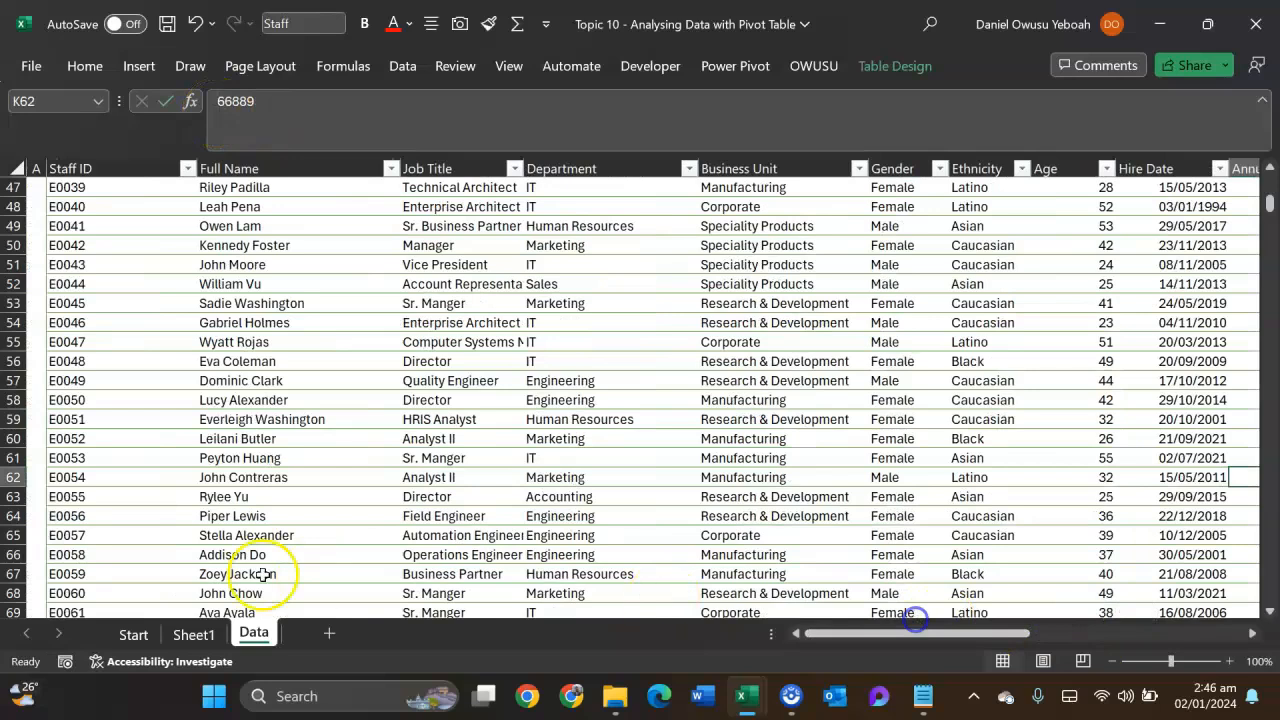
{"action": "left_click", "coordinate": [190, 632]}
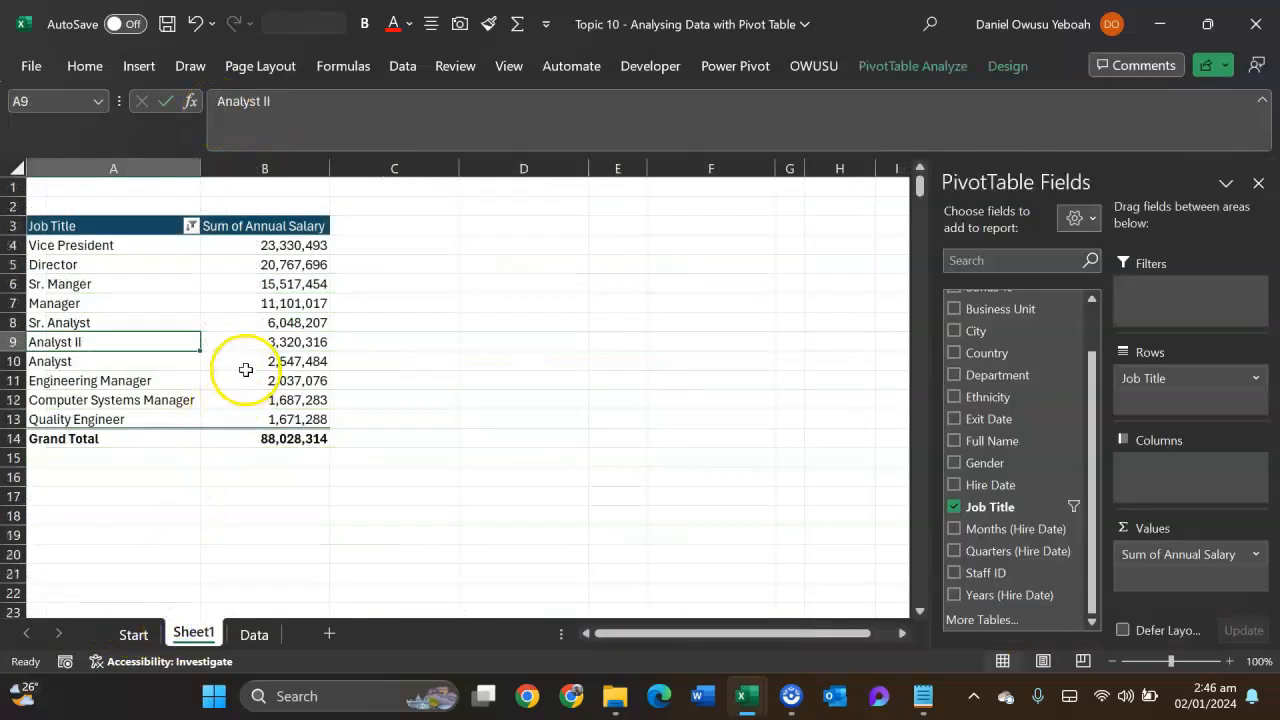
- Refresh the pivot table from the edited source data and check the new top 10 job titles
{"action": "left_click", "coordinate": [400, 67]}
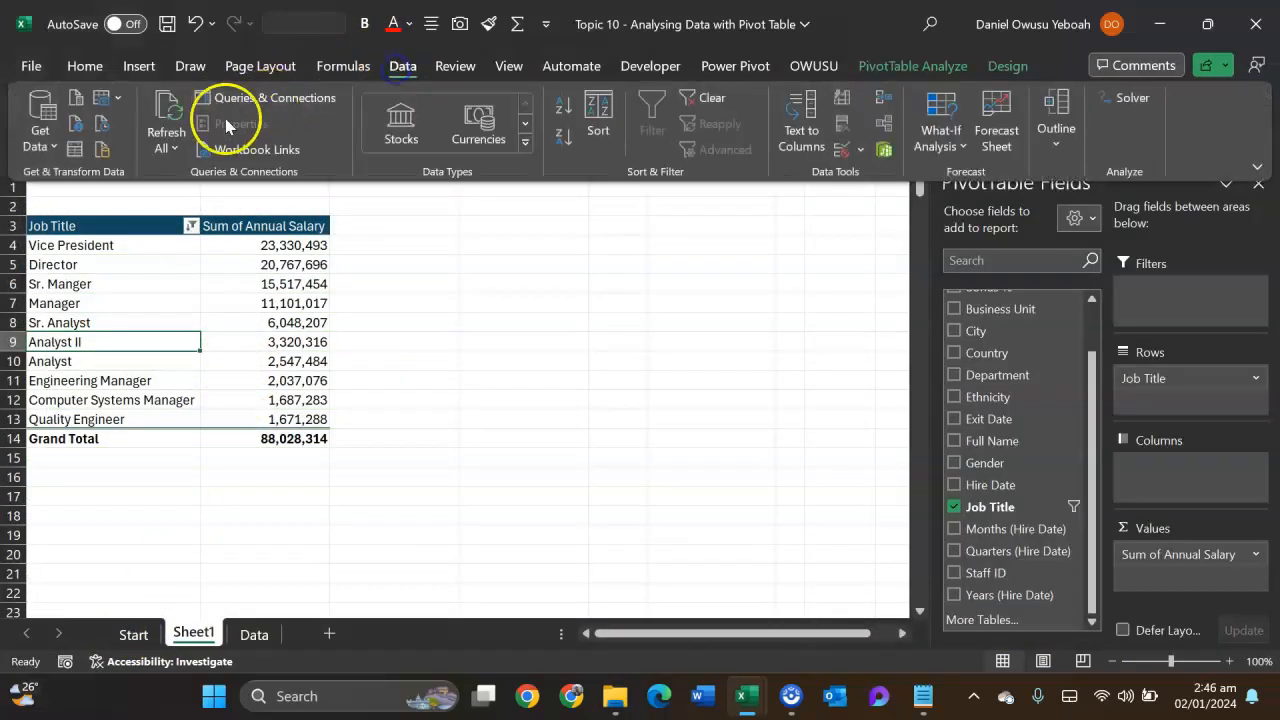
{"action": "left_click", "coordinate": [170, 149]}
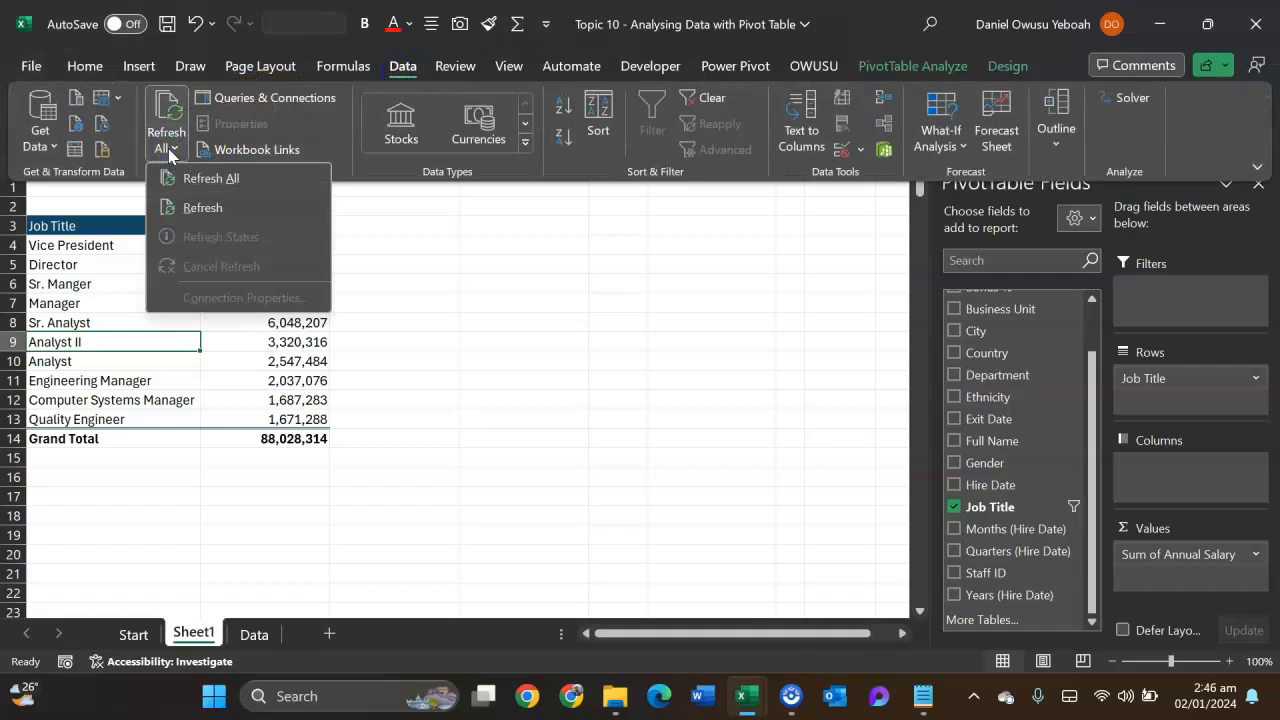
{"action": "left_click", "coordinate": [204, 178]}
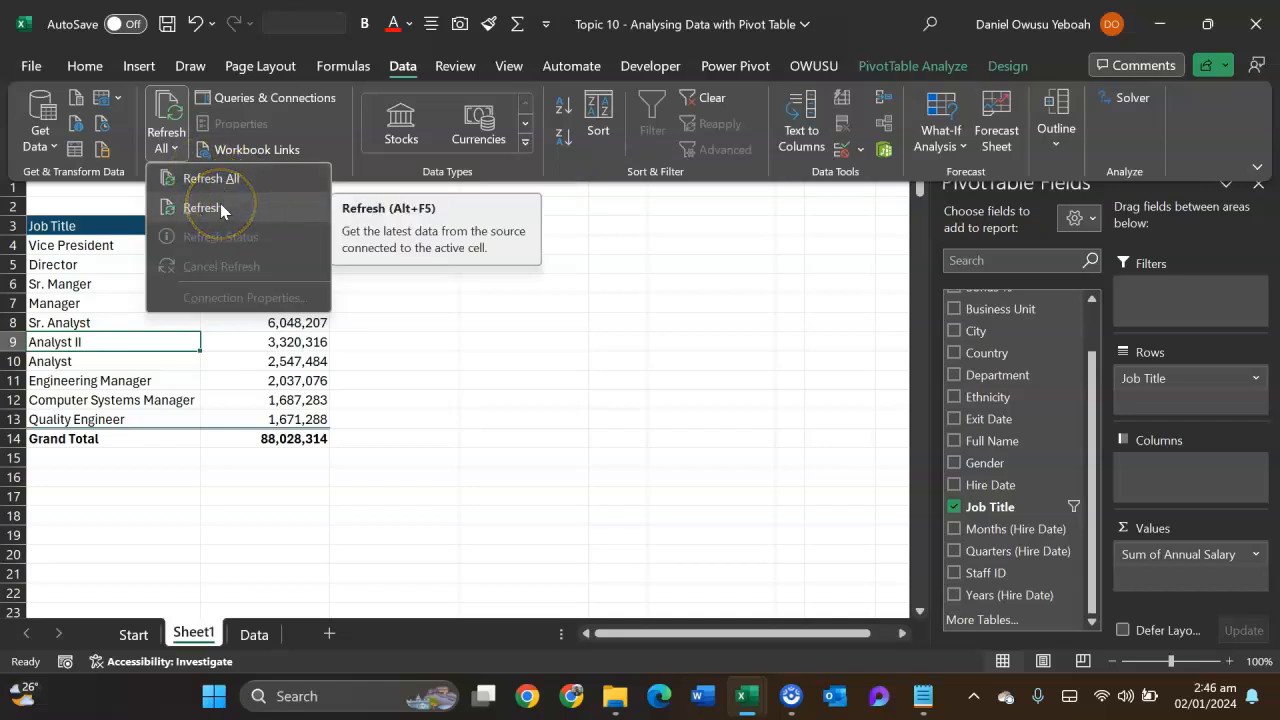
{"action": "left_click", "coordinate": [204, 208]}
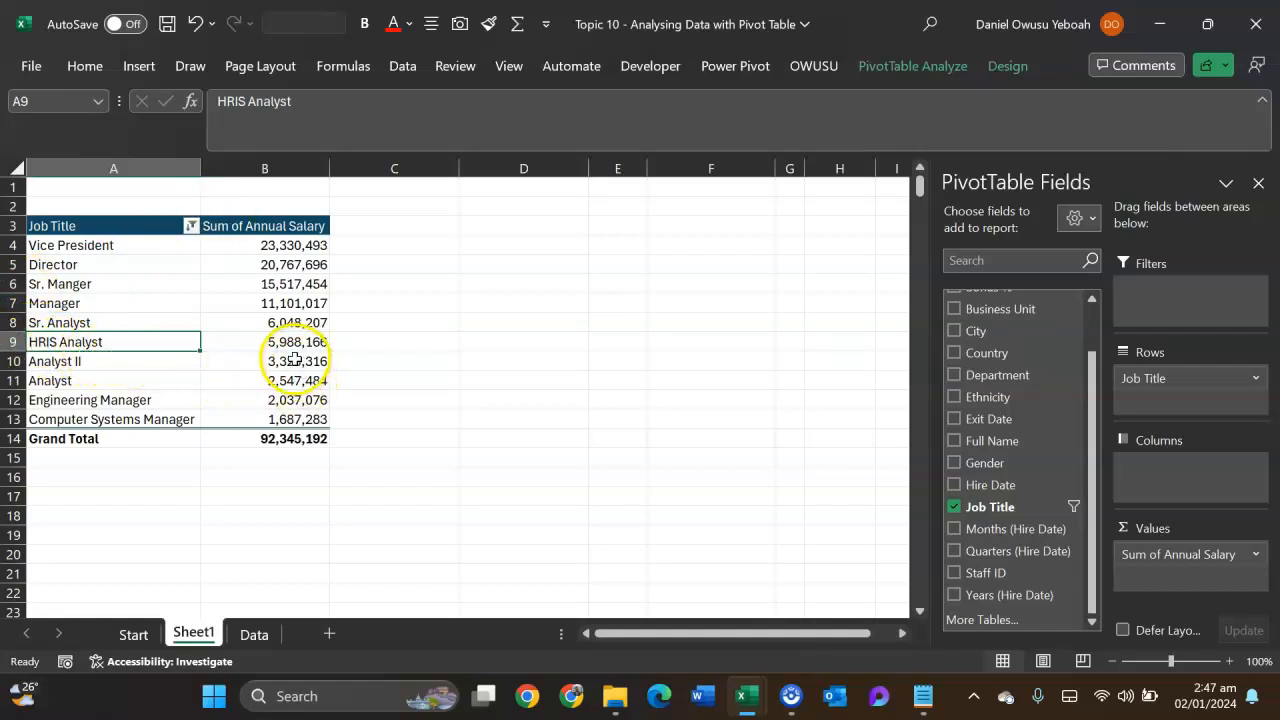
{"action": "mouse_move", "coordinate": [293, 357]}
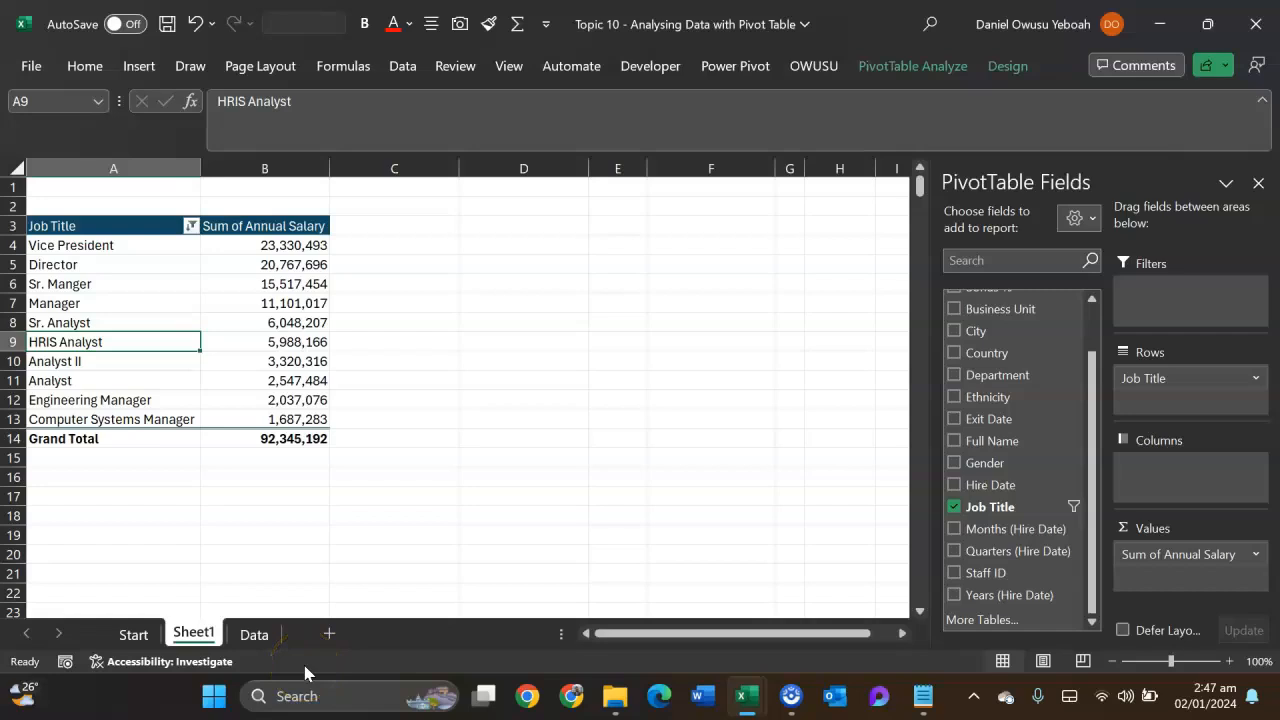
- Undo the refresh and the HRIS Analyst salary edit, check cell K59 on the Data sheet, and return to Sheet1
{"action": "key", "text": "ctrl+z"}
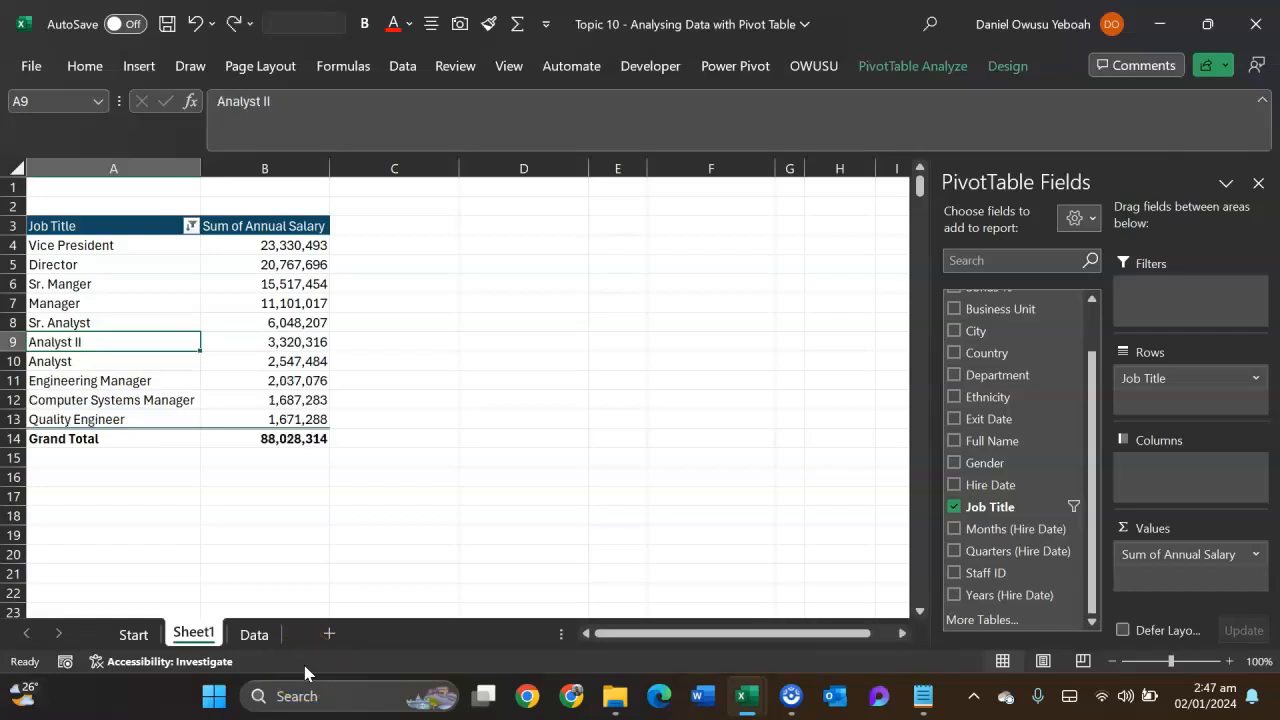
{"action": "left_click", "coordinate": [252, 634]}
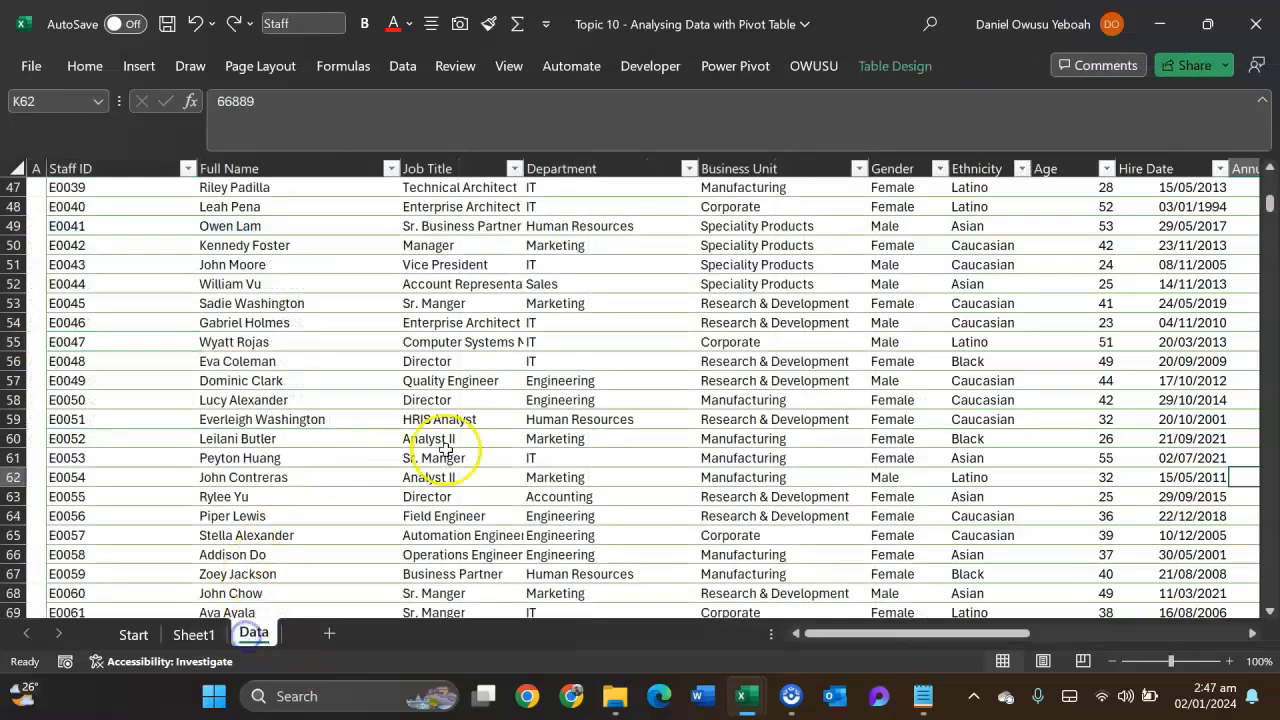
{"action": "scroll", "coordinate": [669, 427], "scroll_direction": "right", "scroll_amount": 3}
{"action": "left_click", "coordinate": [600, 425]}
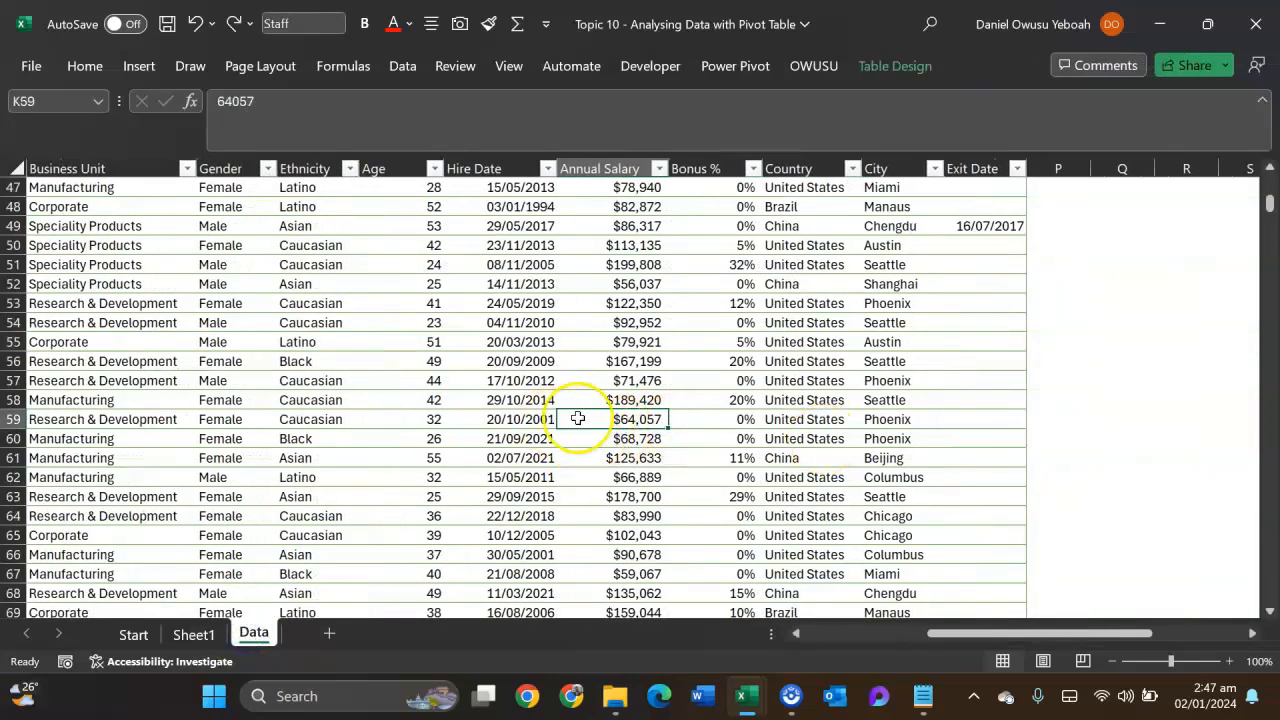
{"action": "left_click", "coordinate": [193, 634]}
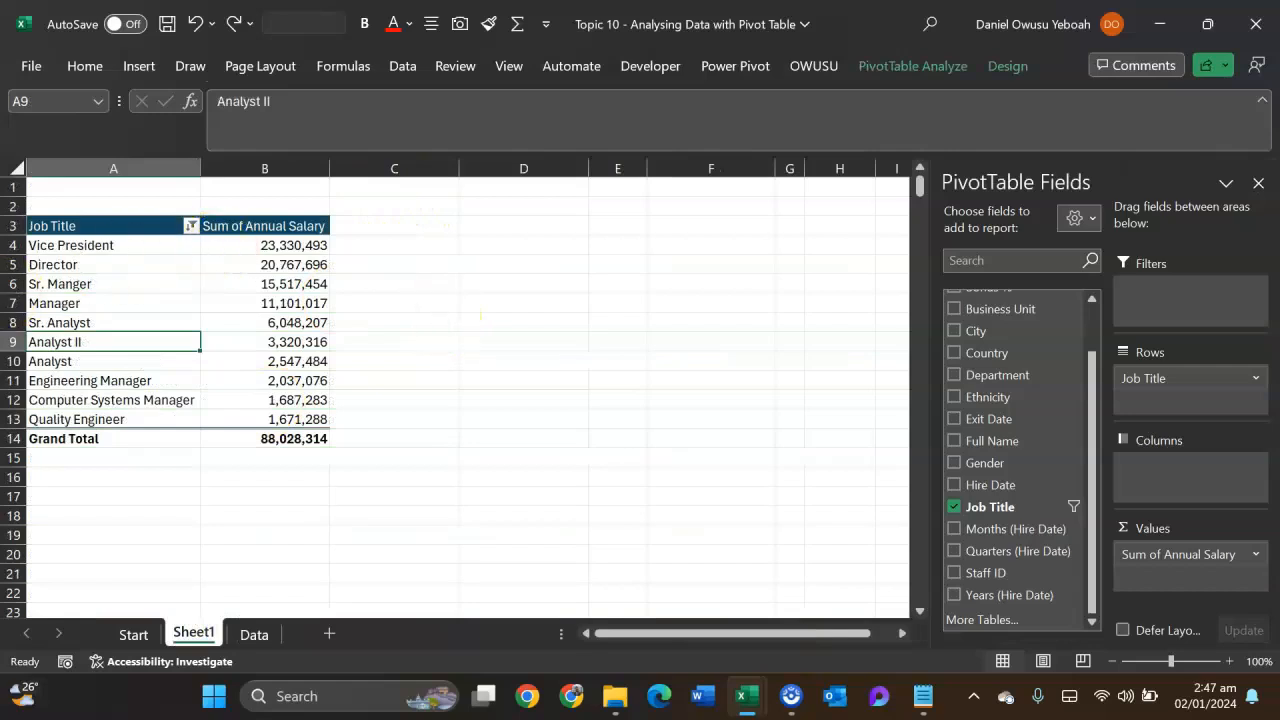
- Copy the pivot table in A3:B14 to cell D3 and autofit the column widths of the copy
{"action": "left_click_drag", "start_coordinate": [60, 225], "coordinate": [237, 442]}
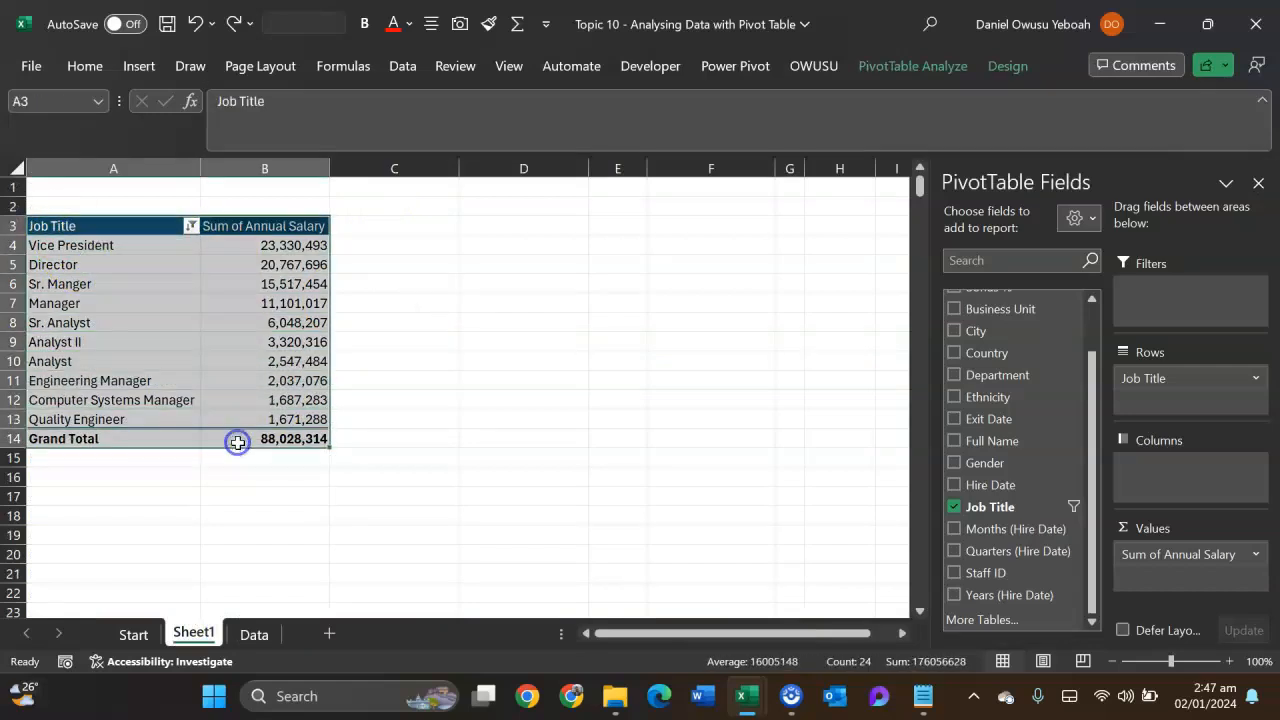
{"action": "key", "text": "ctrl+c"}
{"action": "left_click", "coordinate": [483, 232]}
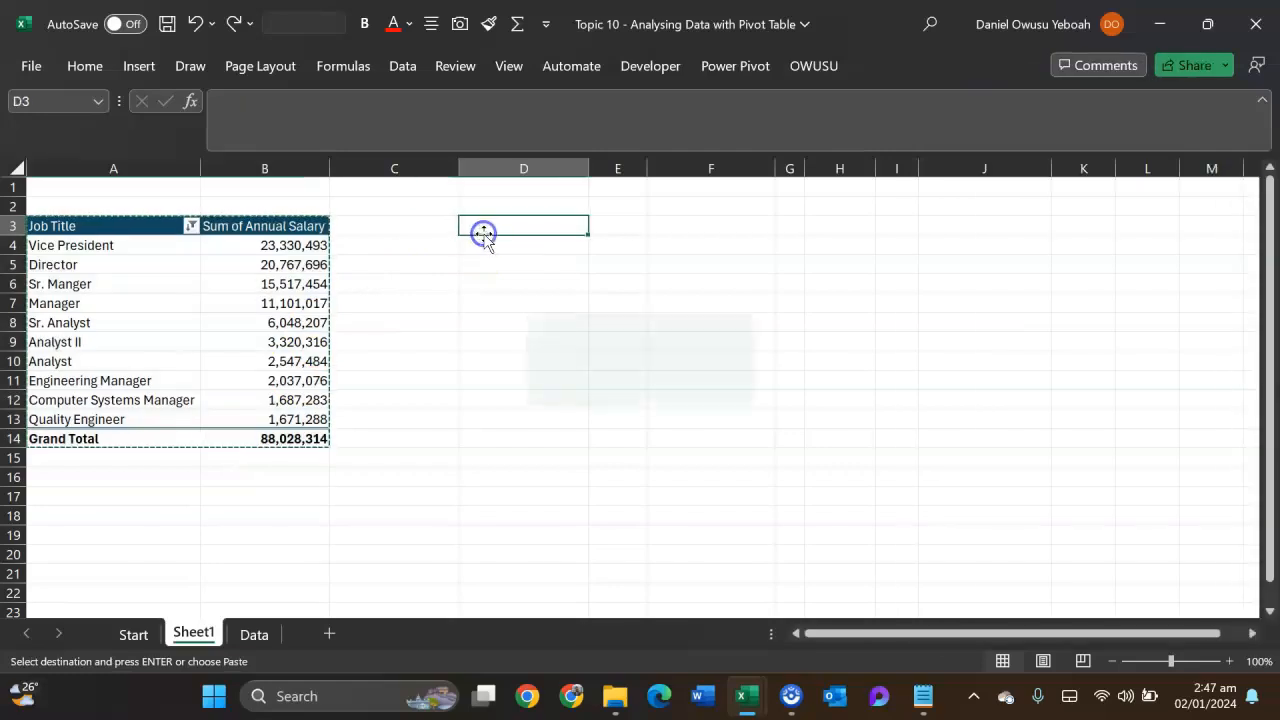
{"action": "key", "text": "ctrl+v"}
{"action": "key", "text": "alt"}
{"action": "key", "text": "h"}
{"action": "key", "text": "o"}
{"action": "key", "text": "i"}
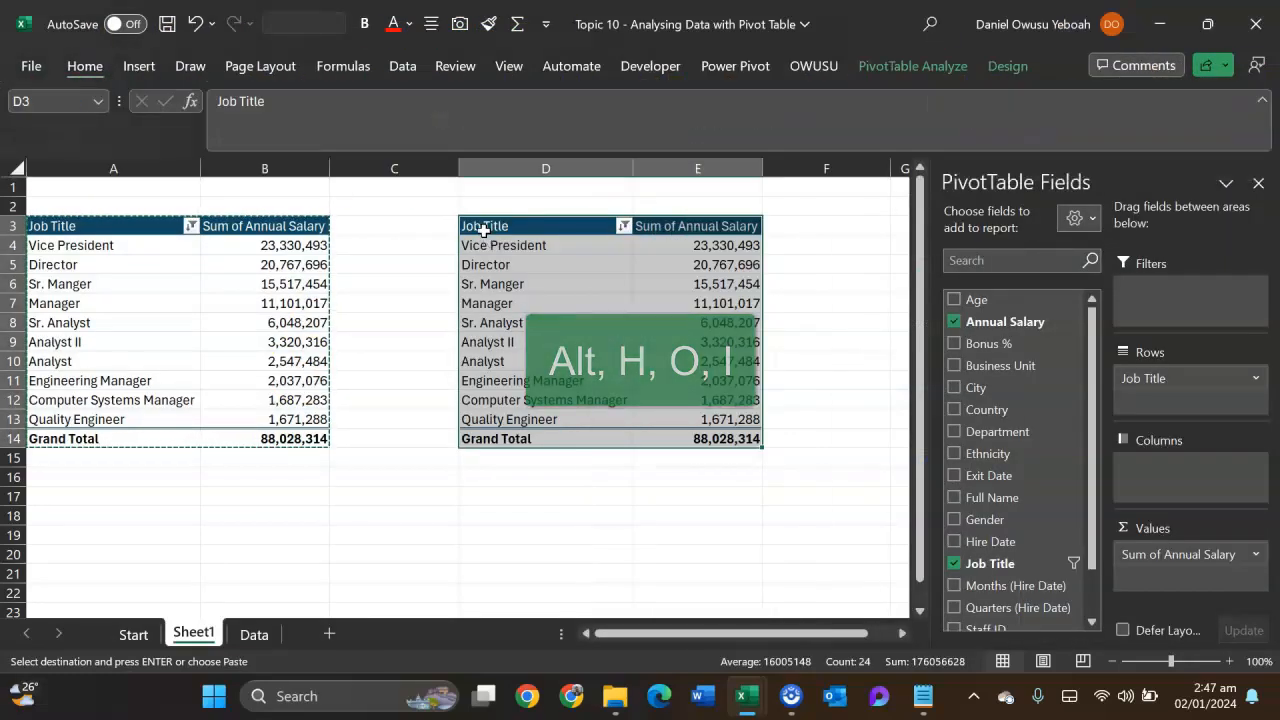
- Change the copied pivot table's Job Title value filter to the Bottom 10 items by Sum of Annual Salary
{"action": "left_click", "coordinate": [621, 227]}
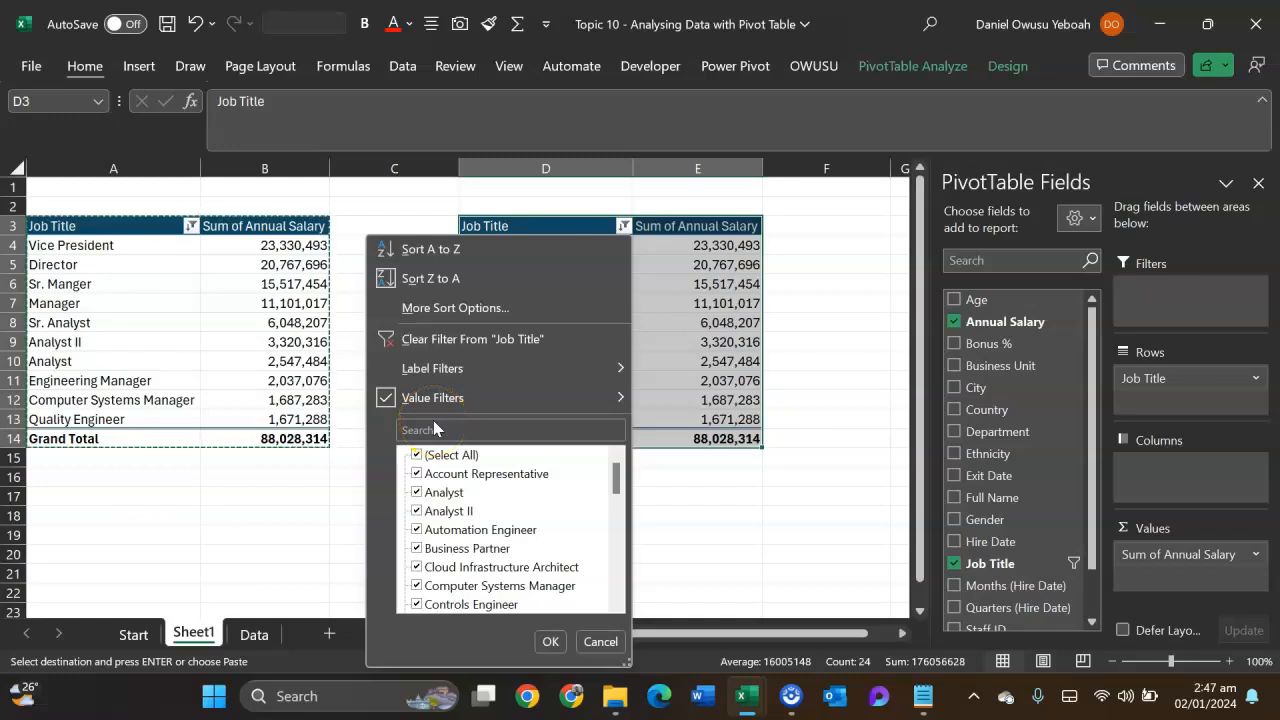
{"action": "left_click", "coordinate": [505, 401]}
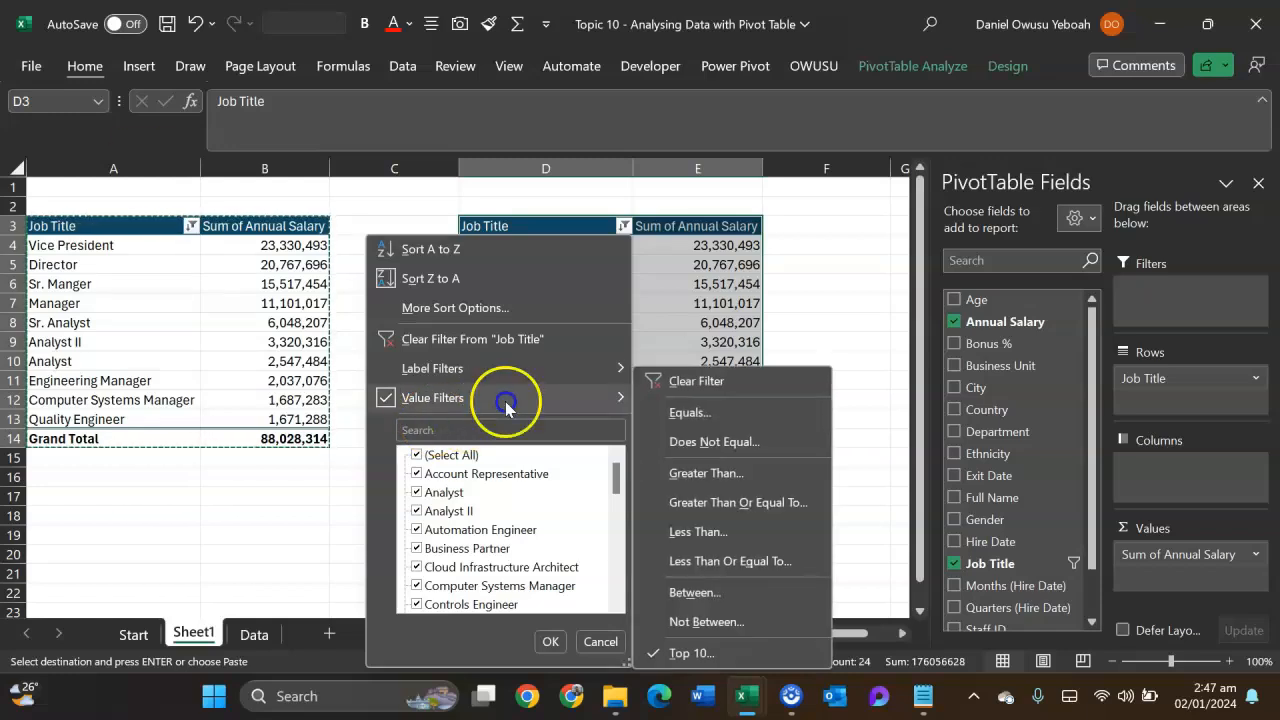
{"action": "left_click", "coordinate": [692, 652]}
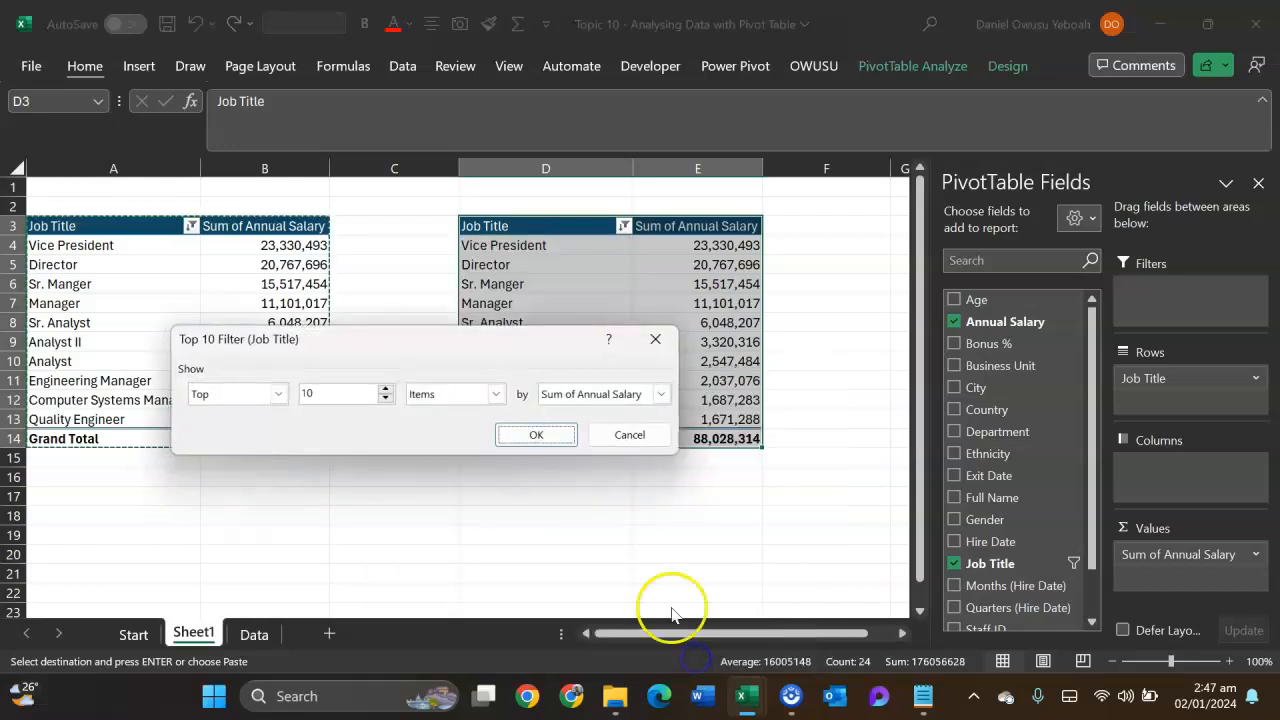
{"action": "left_click", "coordinate": [278, 394]}
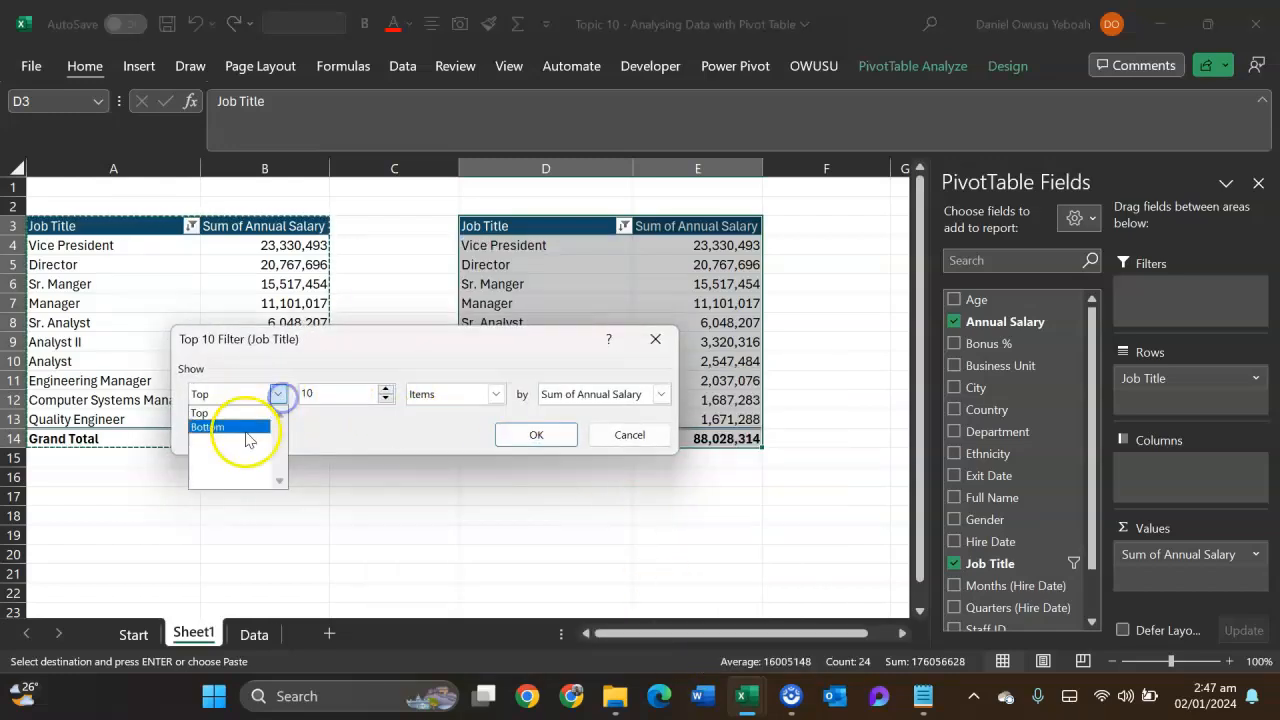
{"action": "left_click", "coordinate": [246, 429]}
{"action": "left_click", "coordinate": [543, 441]}
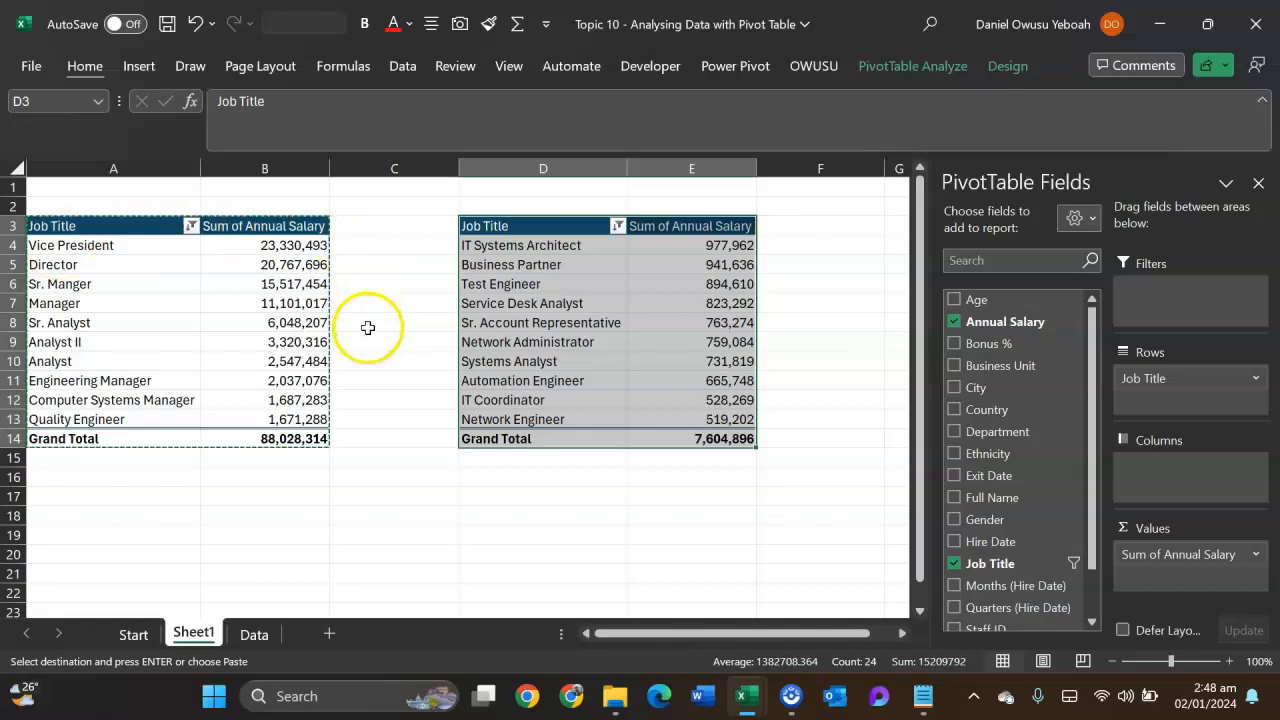
{"action": "mouse_move", "coordinate": [322, 323]}
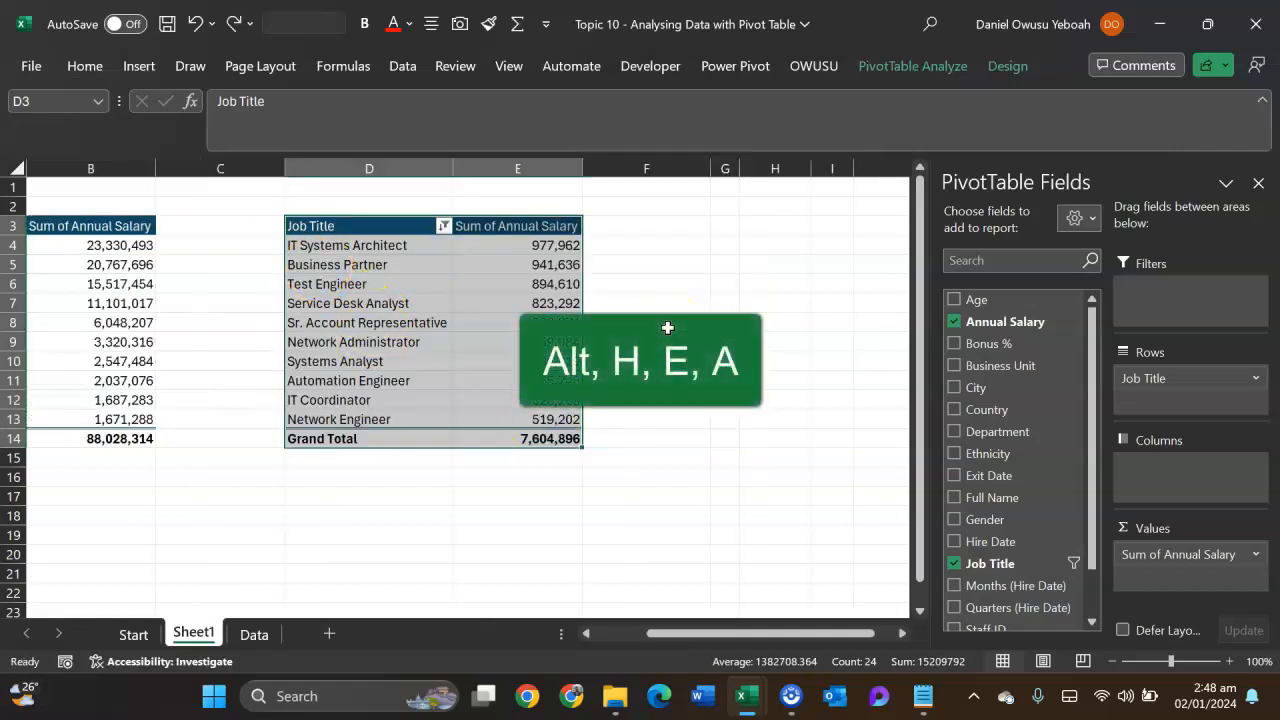
- Clear all contents and formatting of the copied pivot table starting at D3
{"action": "key", "text": "alt+h"}
{"action": "key", "text": "e"}
{"action": "key", "text": "a"}
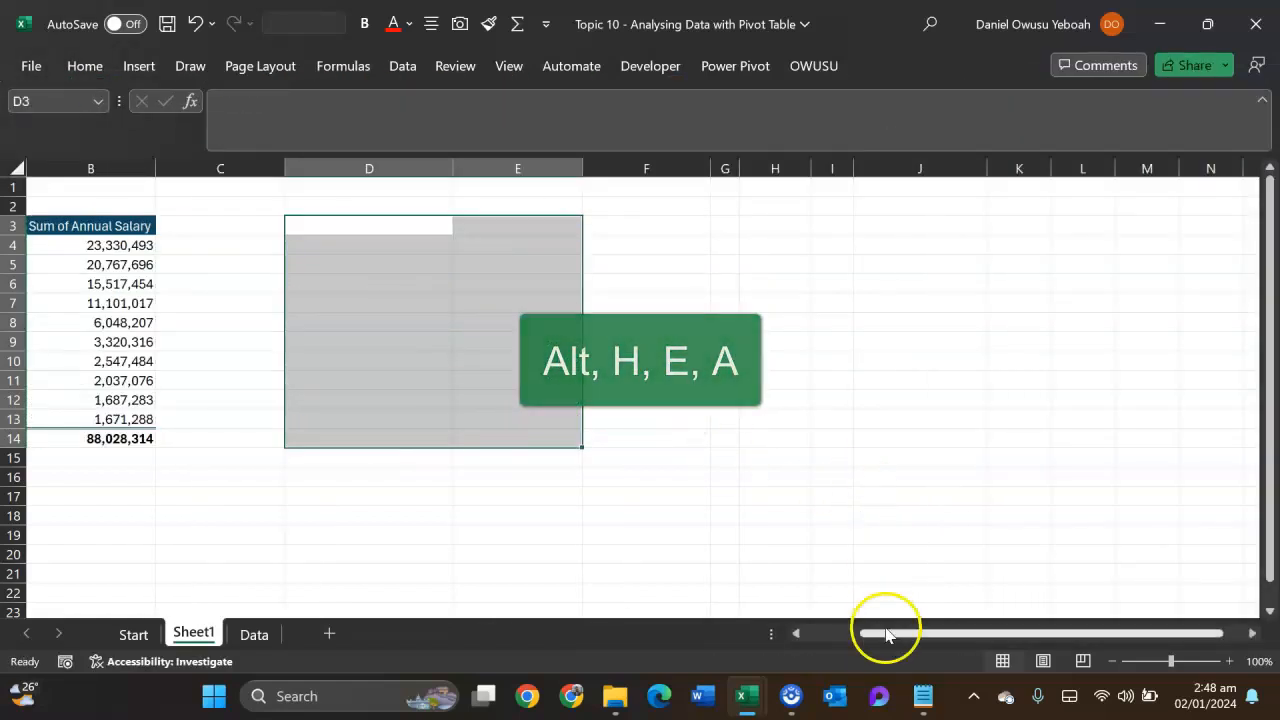
{"action": "left_click_drag", "start_coordinate": [896, 637], "coordinate": [756, 652]}
- Clear the value filter on Job Title in the original pivot table and look through the full list
{"action": "left_click", "coordinate": [285, 320]}
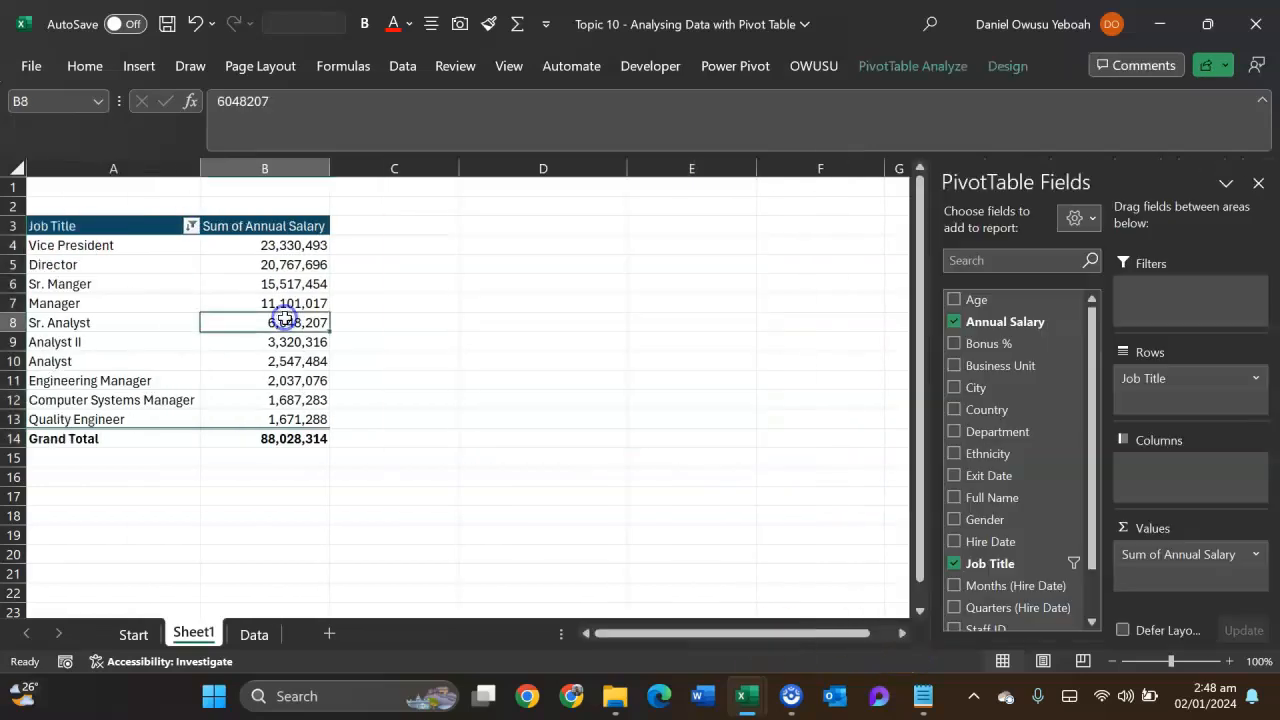
{"action": "left_click", "coordinate": [190, 226]}
{"action": "mouse_move", "coordinate": [142, 393]}
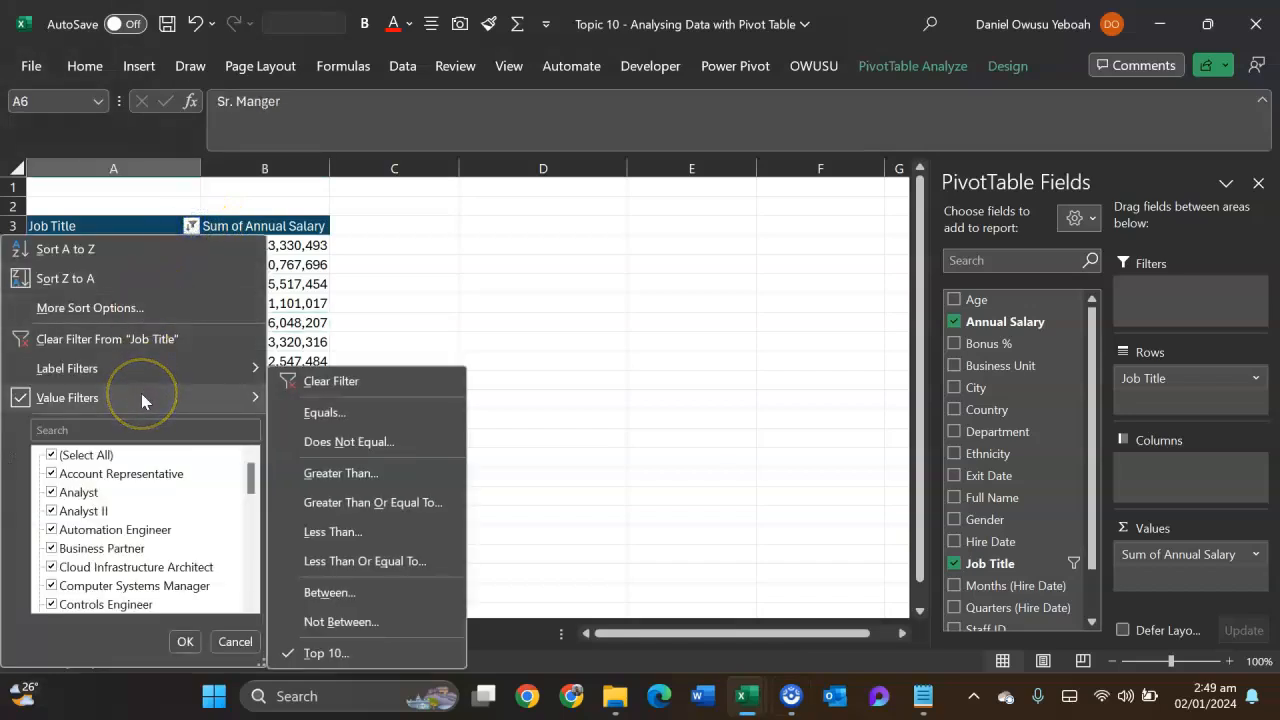
{"action": "left_click", "coordinate": [325, 383]}
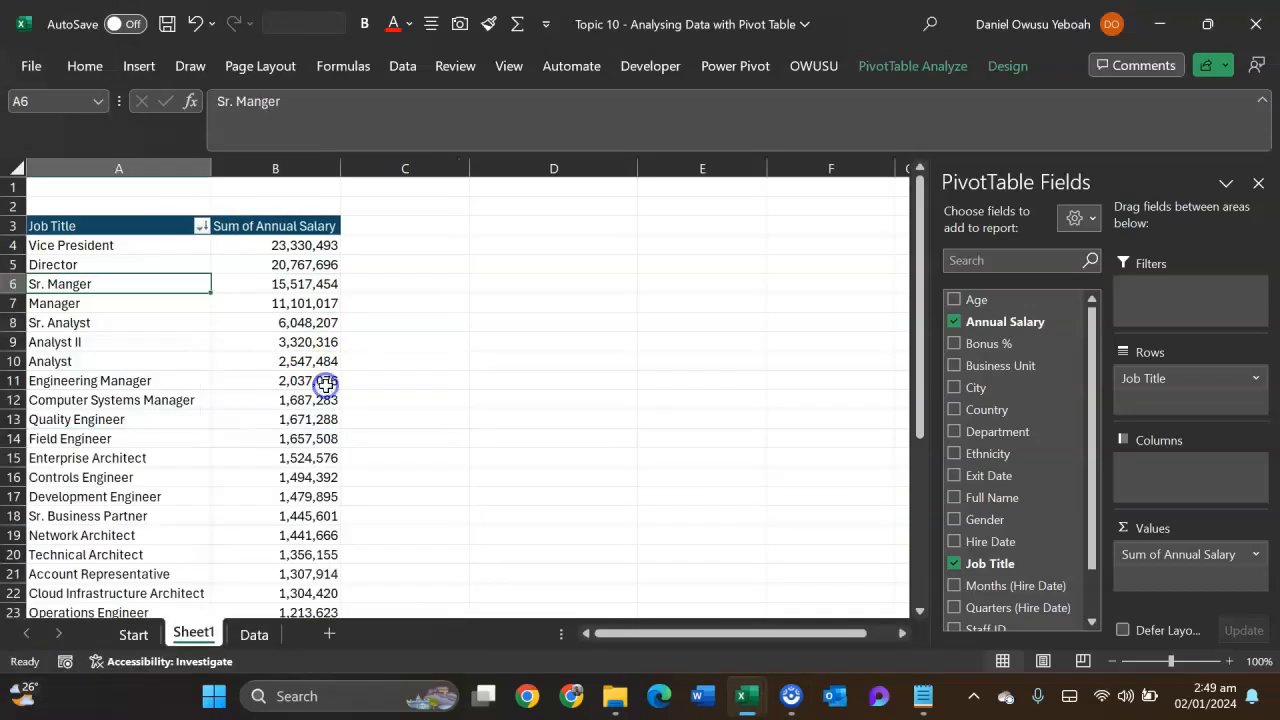
{"action": "scroll", "coordinate": [262, 450], "scroll_direction": "down", "scroll_amount": 10}
{"action": "scroll", "coordinate": [229, 392], "scroll_direction": "up", "scroll_amount": 10}
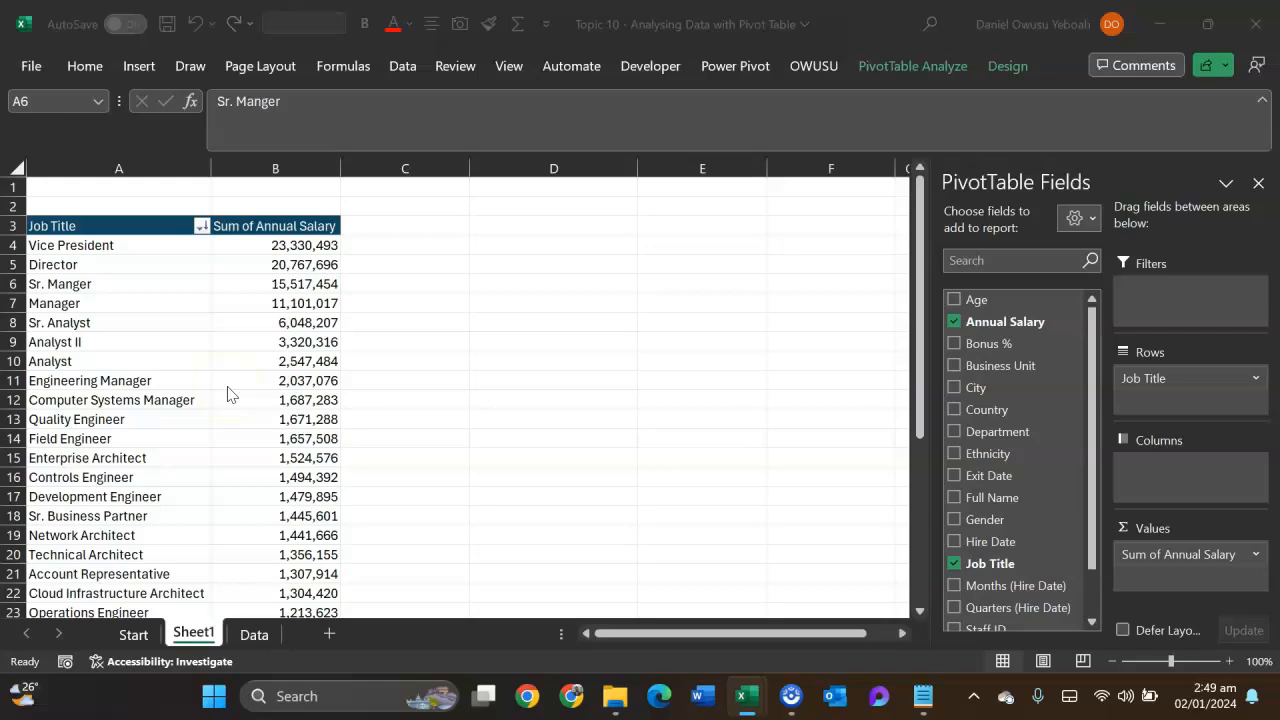
- Add the Annual Salary field to the pivot table's values a second time
{"action": "left_click", "coordinate": [222, 390]}
{"action": "left_click", "coordinate": [330, 284]}
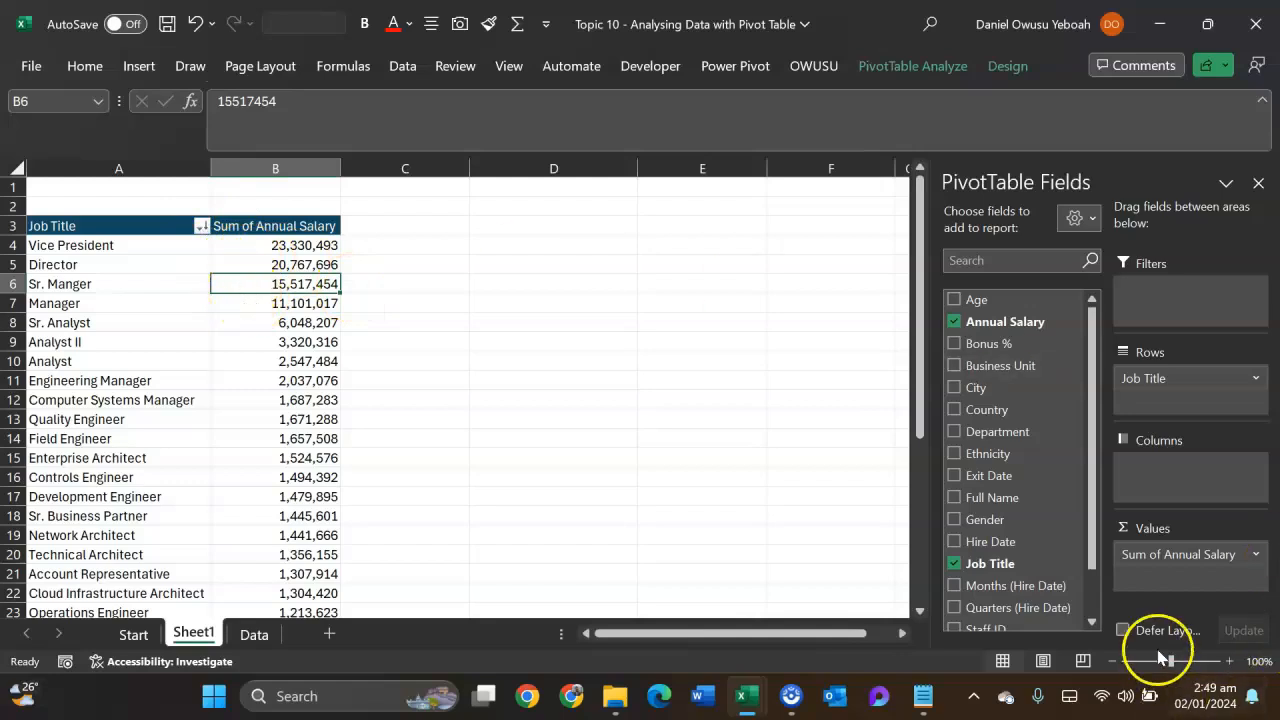
{"action": "left_click_drag", "start_coordinate": [1012, 322], "coordinate": [1225, 568]}
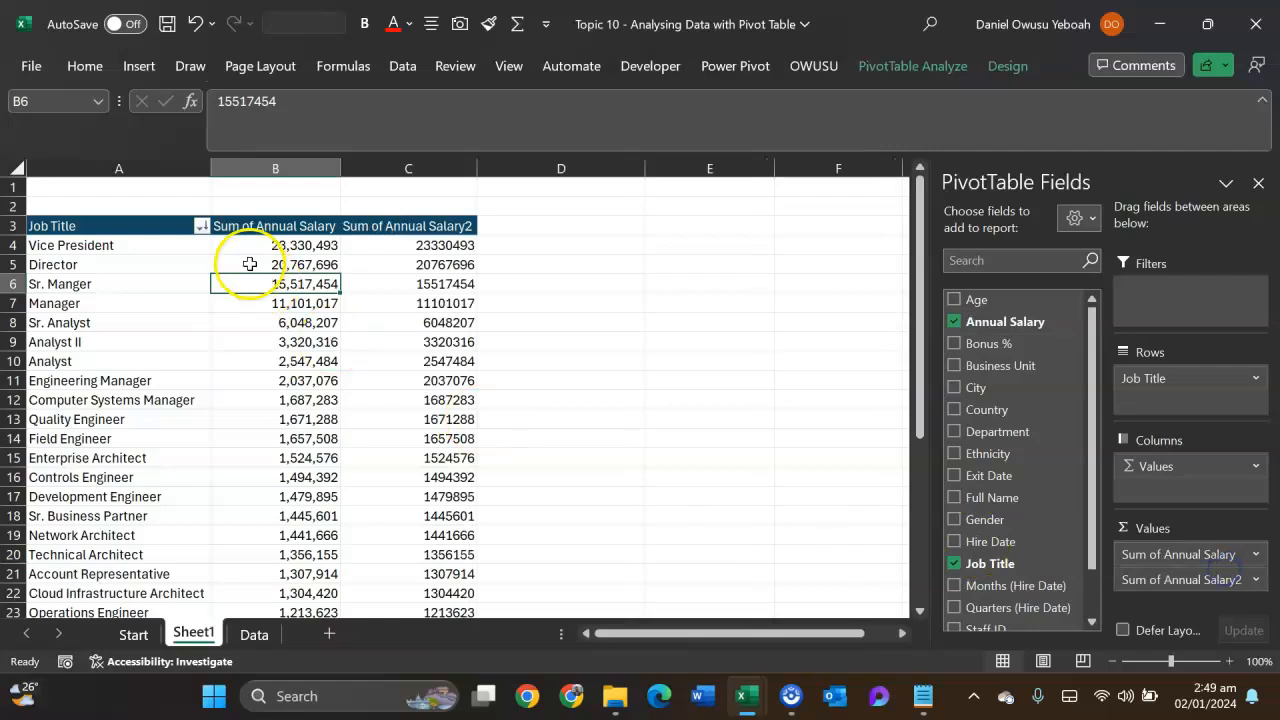
- Show the second Annual Salary column's values as % of Grand Total
{"action": "left_click", "coordinate": [372, 267]}
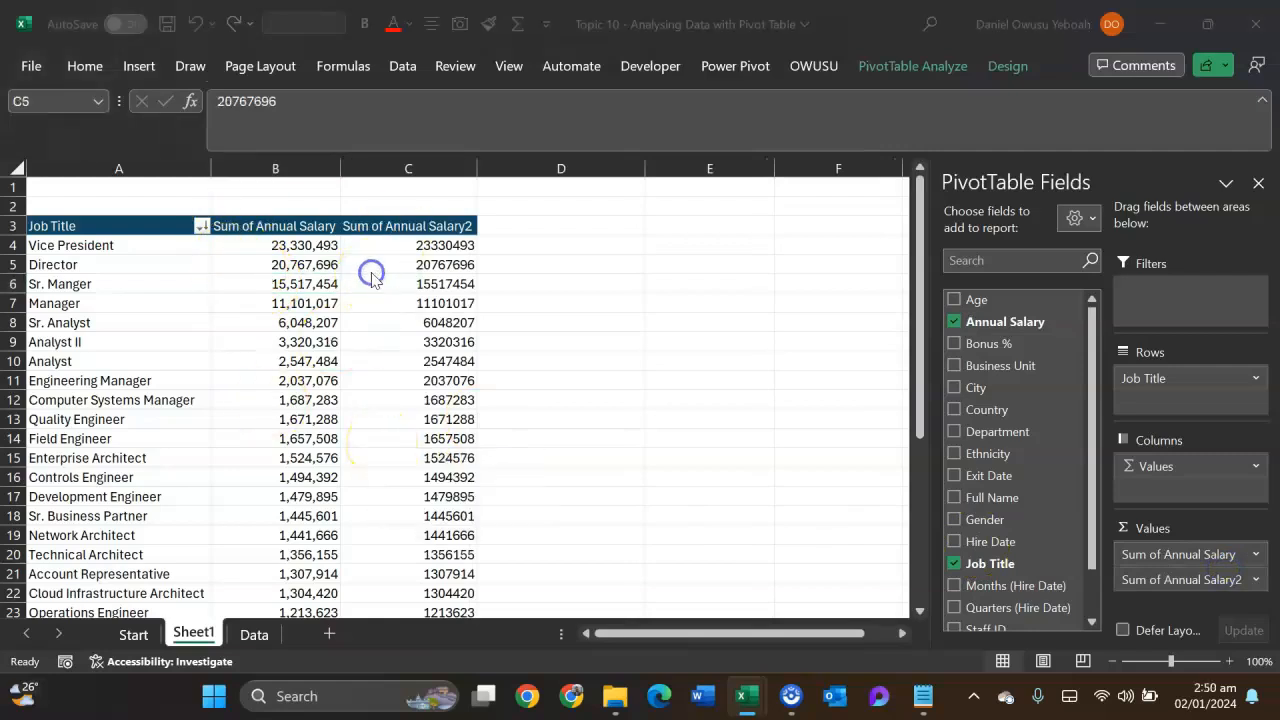
{"action": "right_click", "coordinate": [432, 268]}
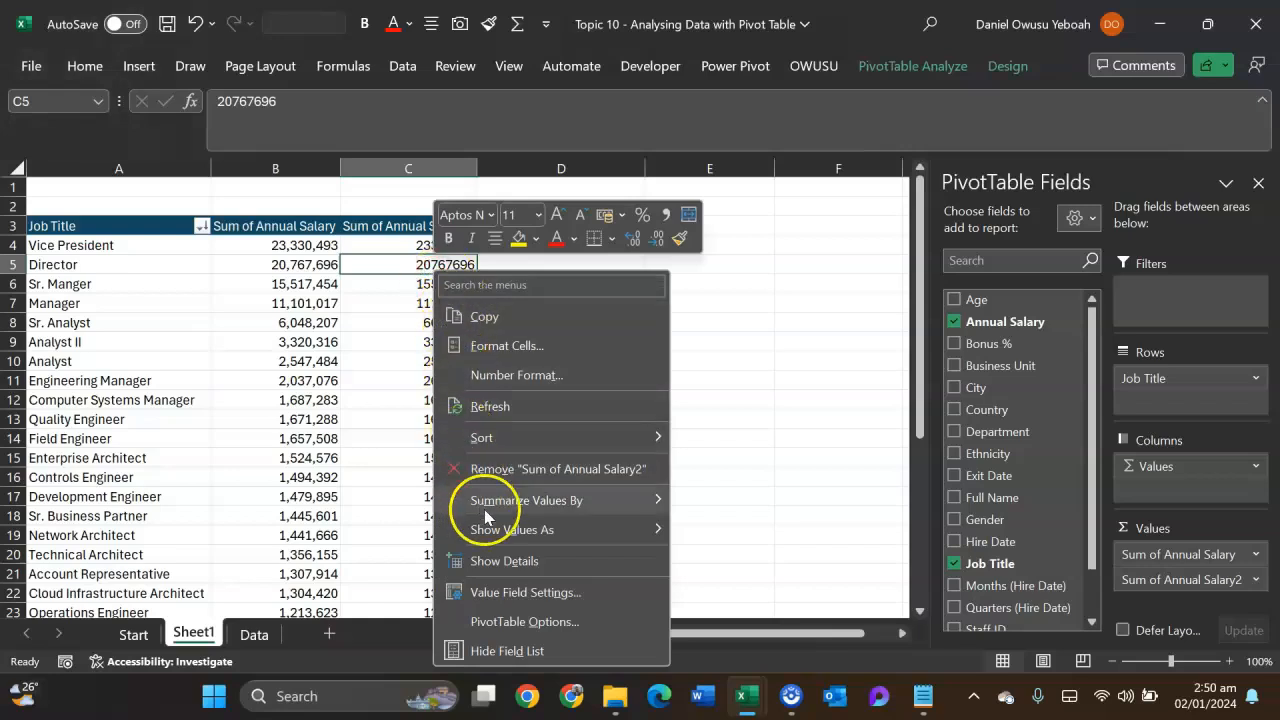
{"action": "mouse_move", "coordinate": [497, 532]}
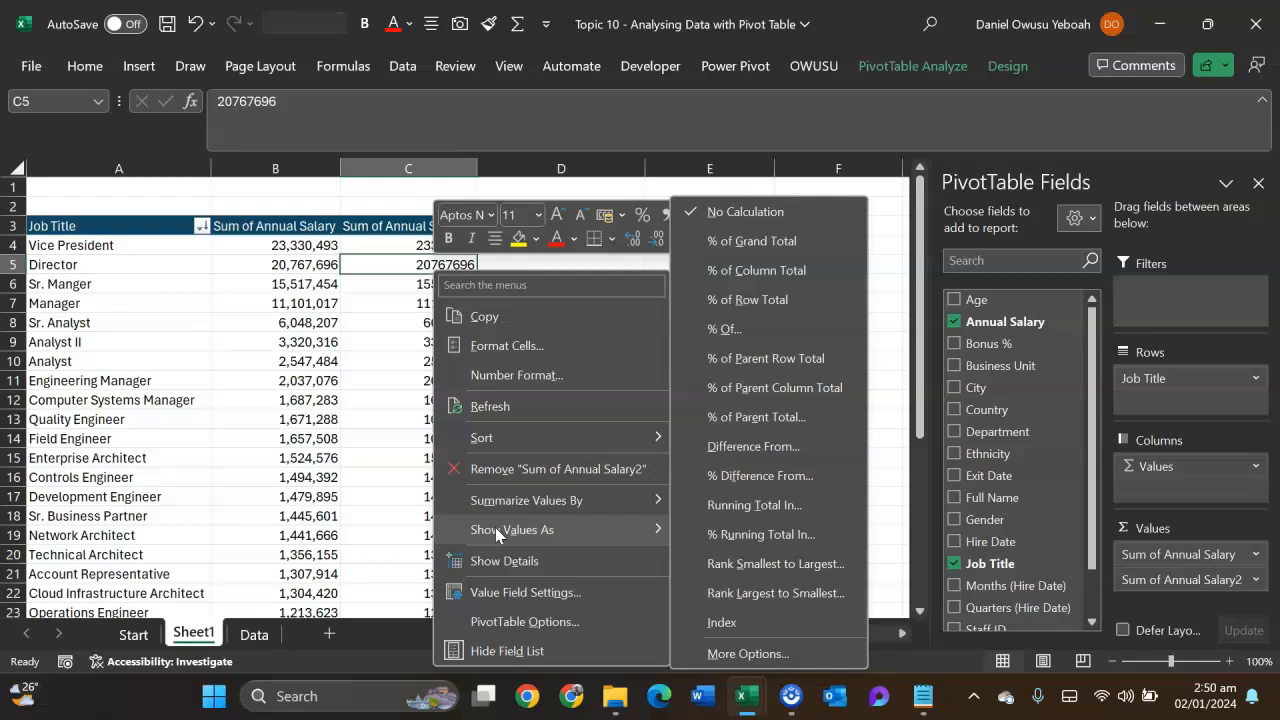
{"action": "left_click", "coordinate": [723, 246]}
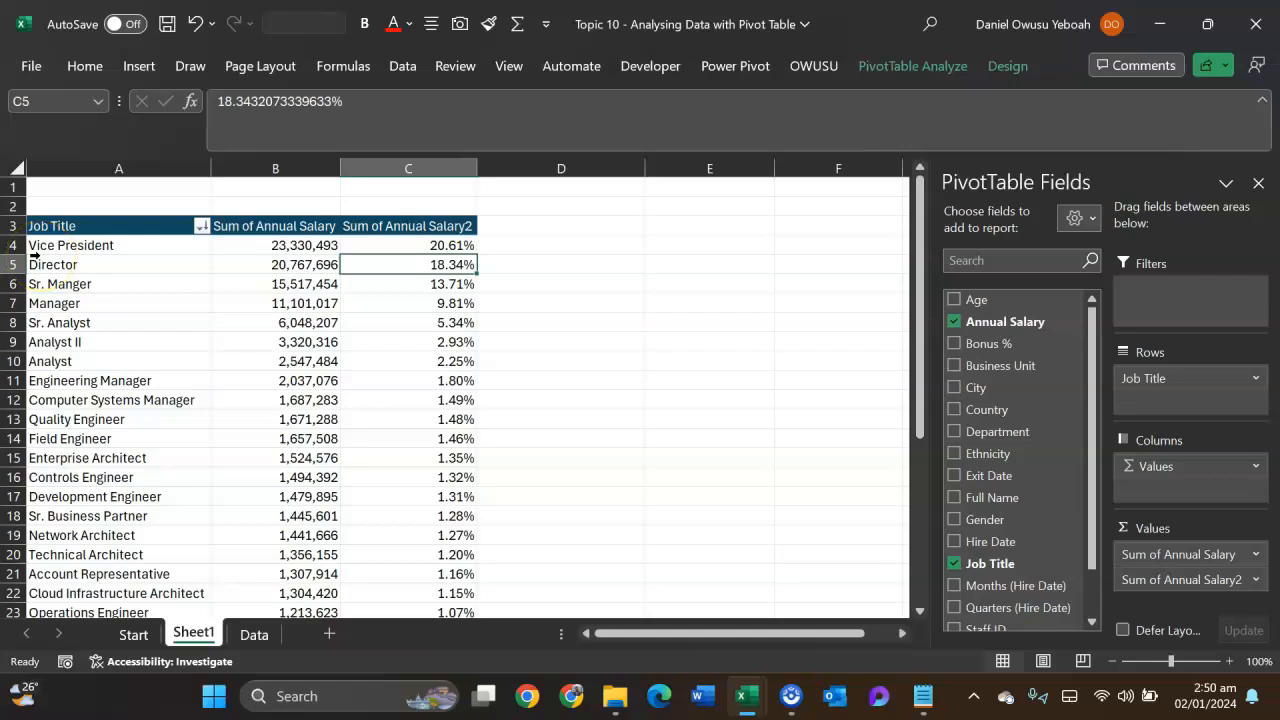
- Examine each job title's share of total salary, including the combined share of the five highest in C4:C8
{"action": "scroll", "coordinate": [400, 438], "scroll_direction": "down", "scroll_amount": 1}
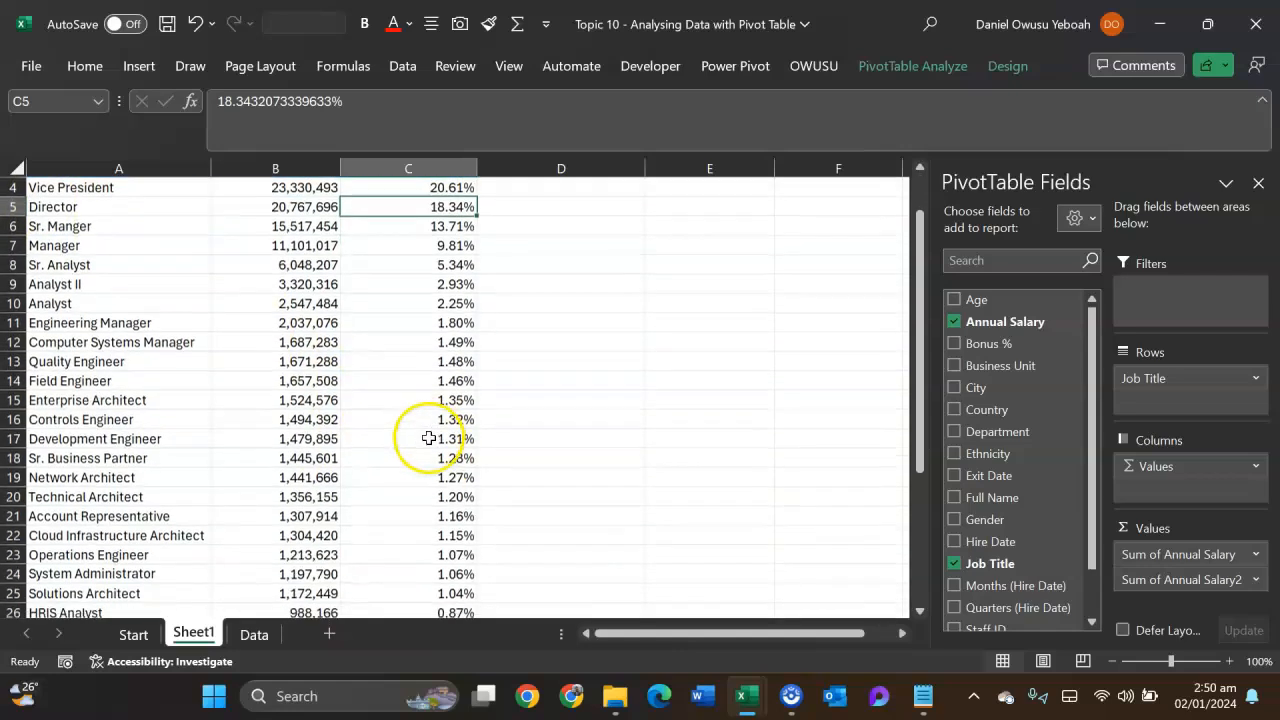
{"action": "scroll", "coordinate": [425, 390], "scroll_direction": "up", "scroll_amount": 1}
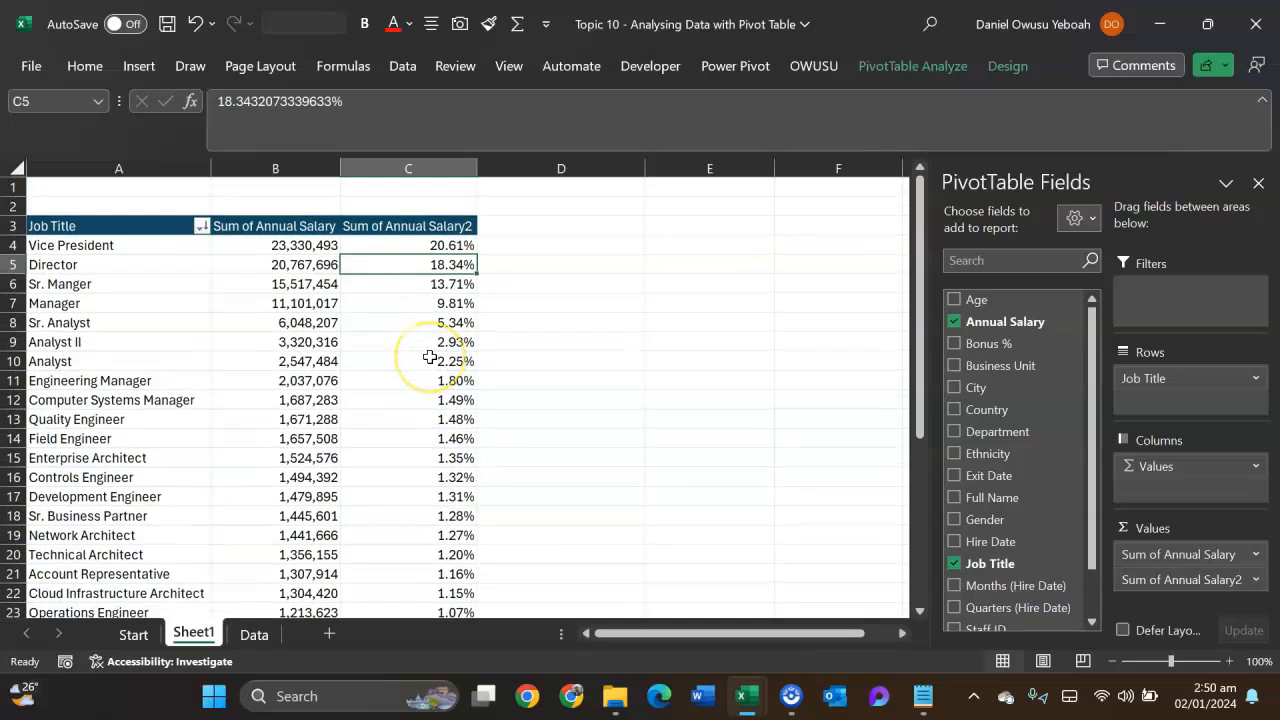
{"action": "mouse_move", "coordinate": [430, 357]}
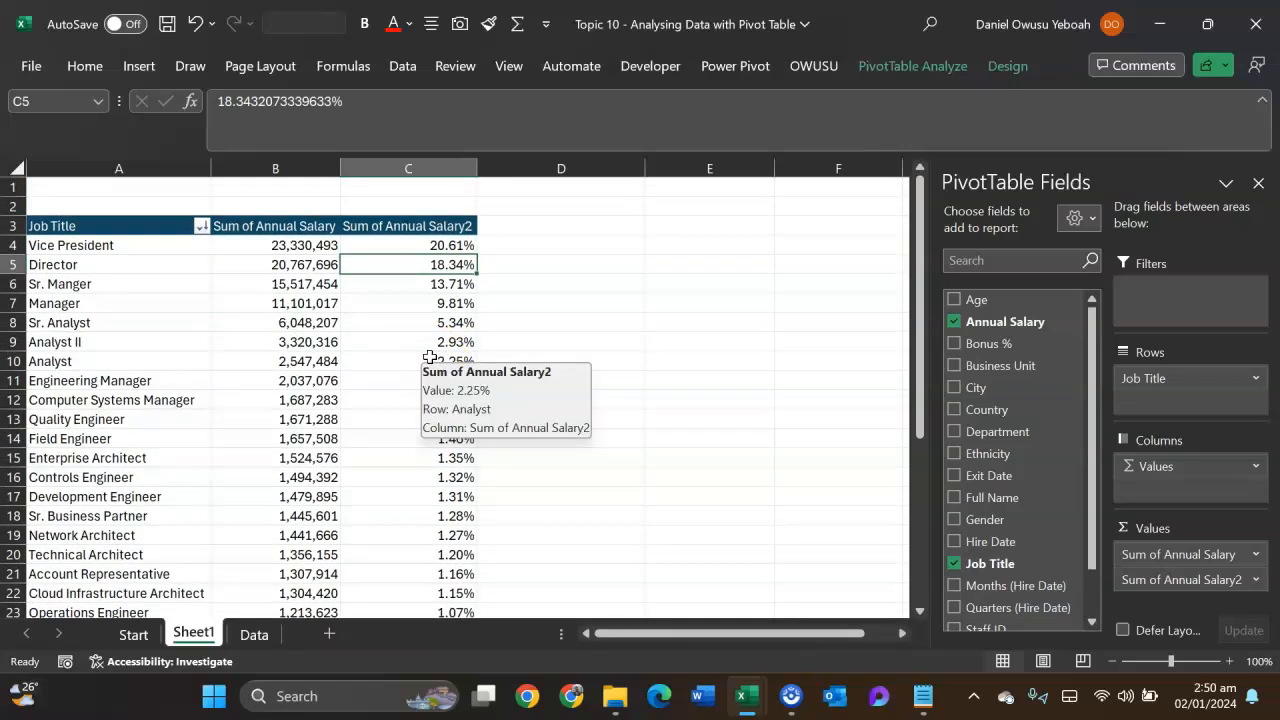
{"action": "left_click_drag", "start_coordinate": [452, 245], "coordinate": [453, 318]}
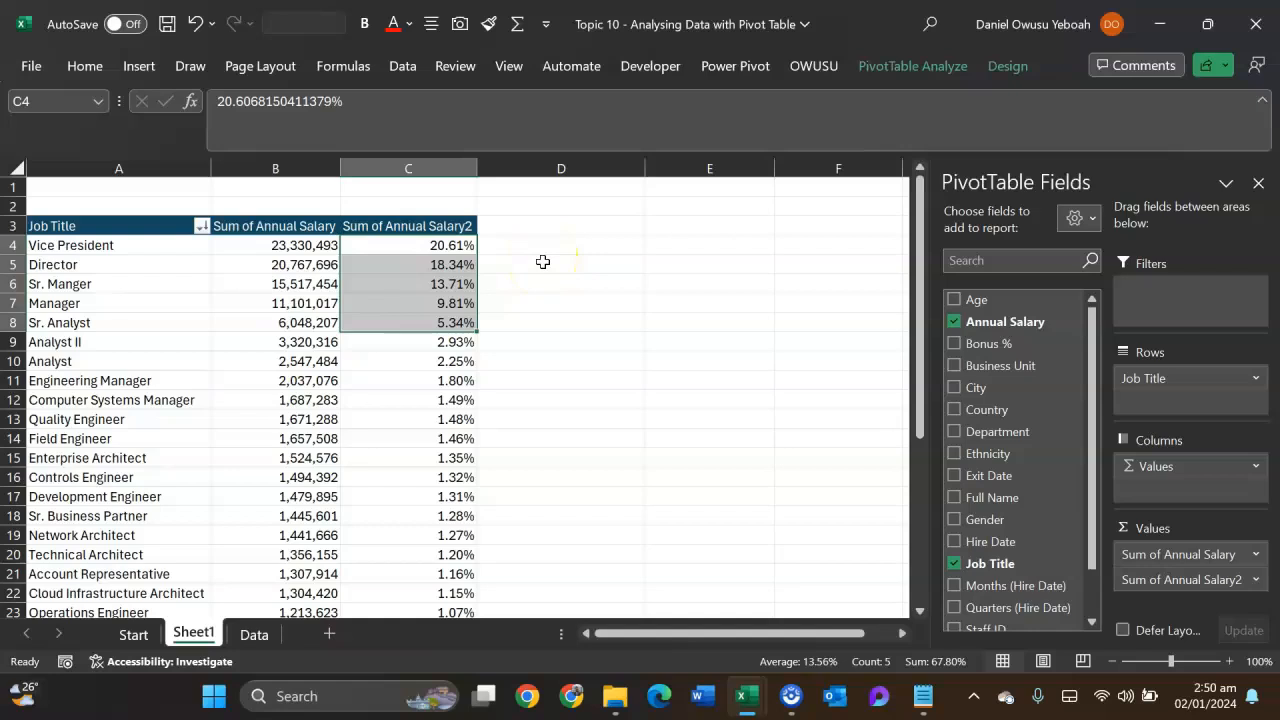
{"action": "scroll", "coordinate": [471, 471], "scroll_direction": "down", "scroll_amount": 8}
{"action": "scroll", "coordinate": [463, 466], "scroll_direction": "up", "scroll_amount": 3}
{"action": "scroll", "coordinate": [460, 462], "scroll_direction": "up", "scroll_amount": 5}
{"action": "mouse_move", "coordinate": [460, 461]}
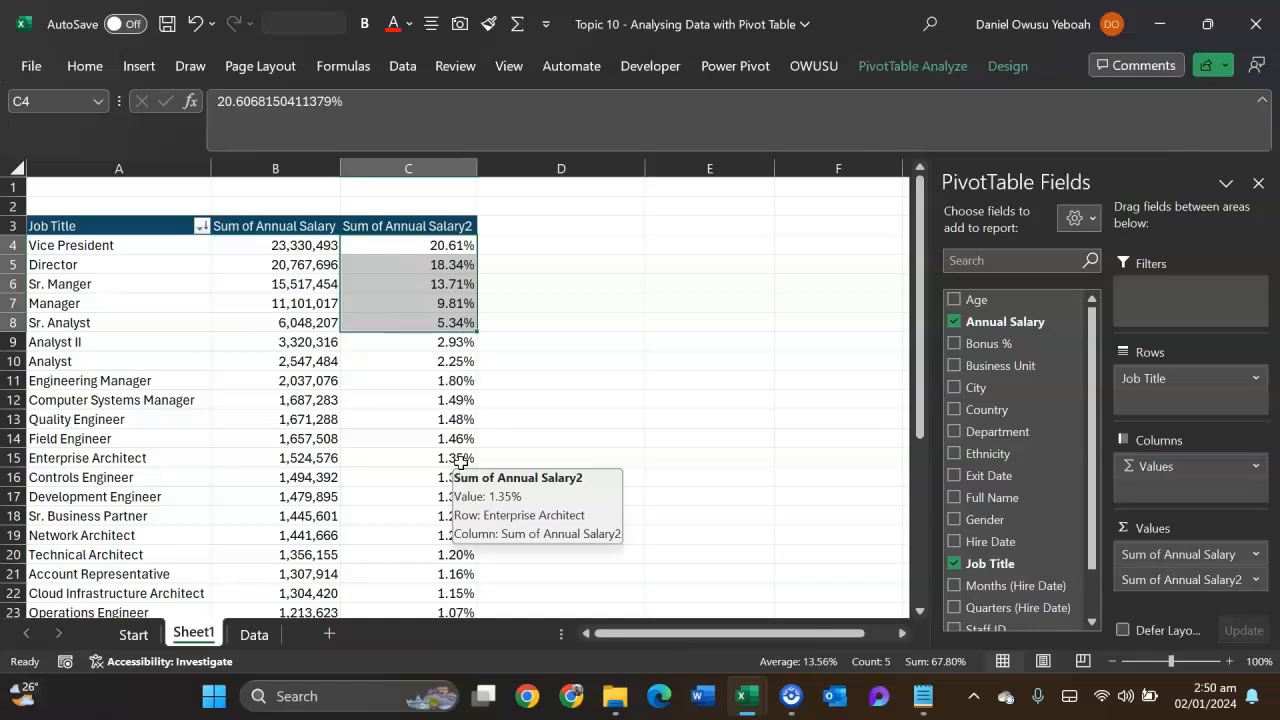
{"action": "left_click", "coordinate": [416, 357]}
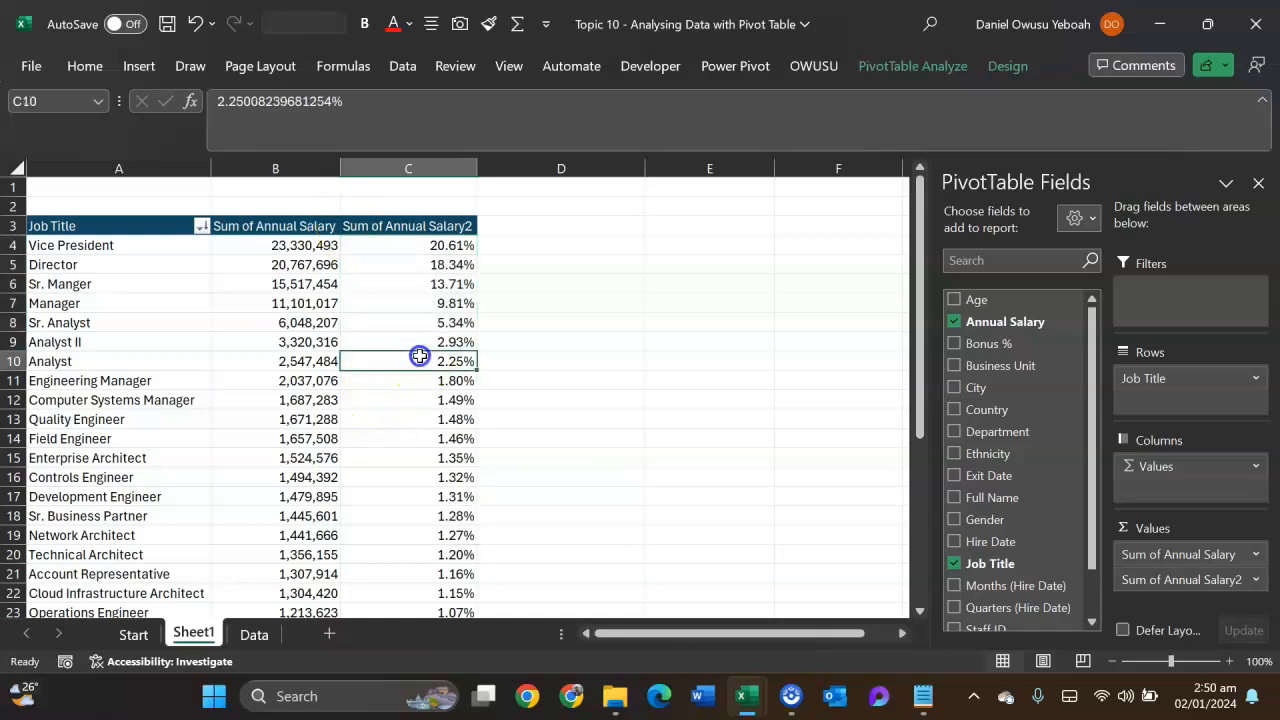
{"action": "right_click", "coordinate": [414, 355]}
{"action": "left_click", "coordinate": [476, 540]}
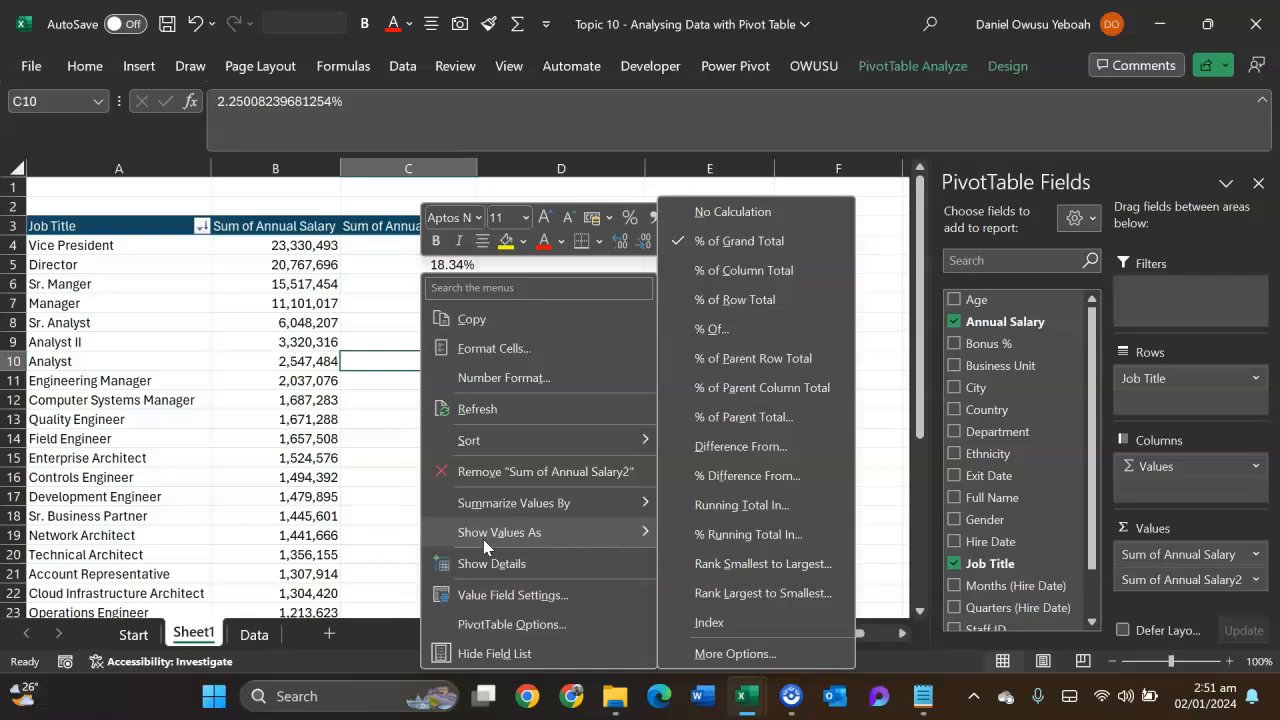
{"action": "left_click", "coordinate": [385, 178]}
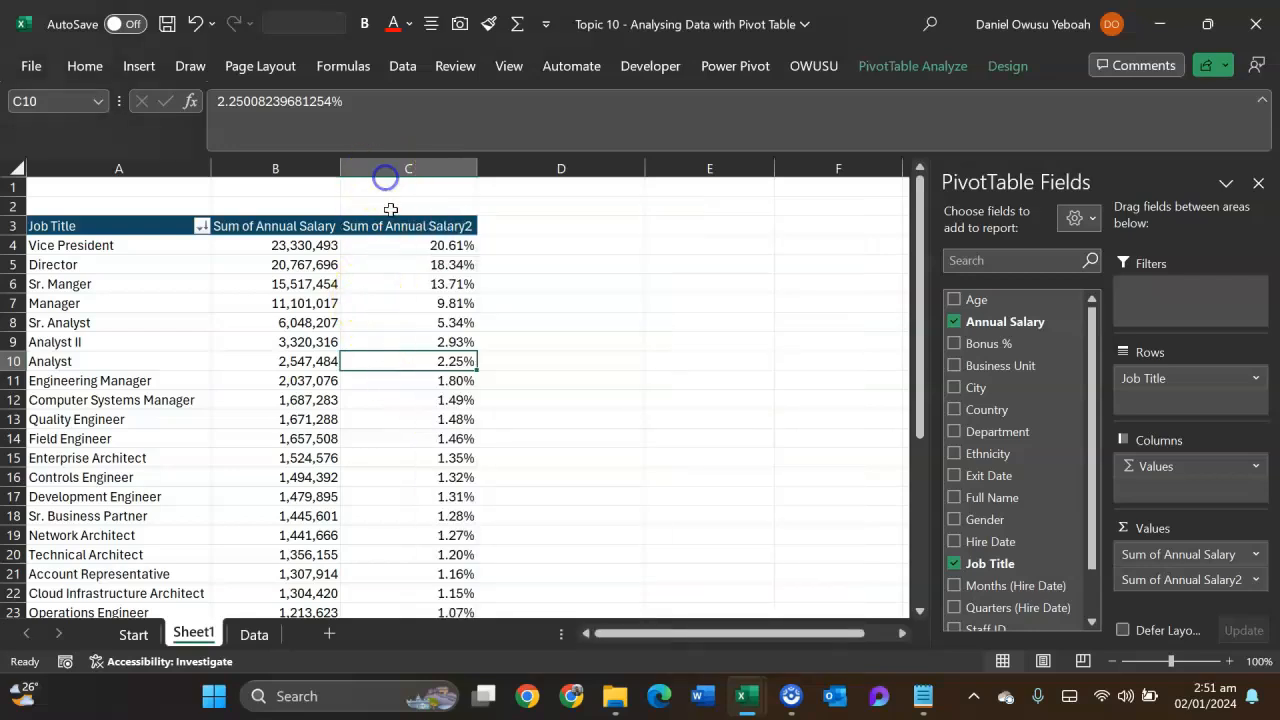
- Copy the whole Job Title pivot table and paste the copy on the same sheet starting at E3
{"action": "left_click_drag", "start_coordinate": [70, 226], "coordinate": [432, 698]}
{"action": "key", "text": "ctrl+c"}
{"action": "key", "text": "Up"}
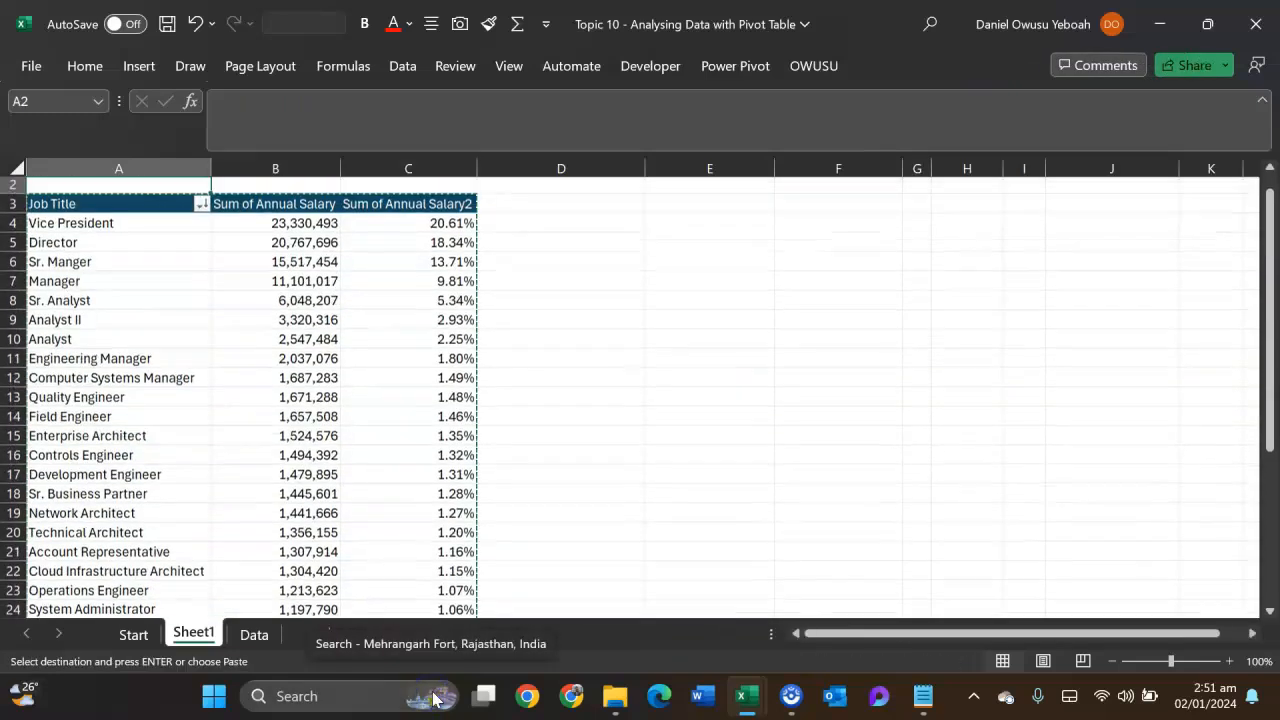
{"action": "key", "text": "Right"}
{"action": "key", "text": "Right"}
{"action": "key", "text": "Right"}
{"action": "key", "text": "Right"}
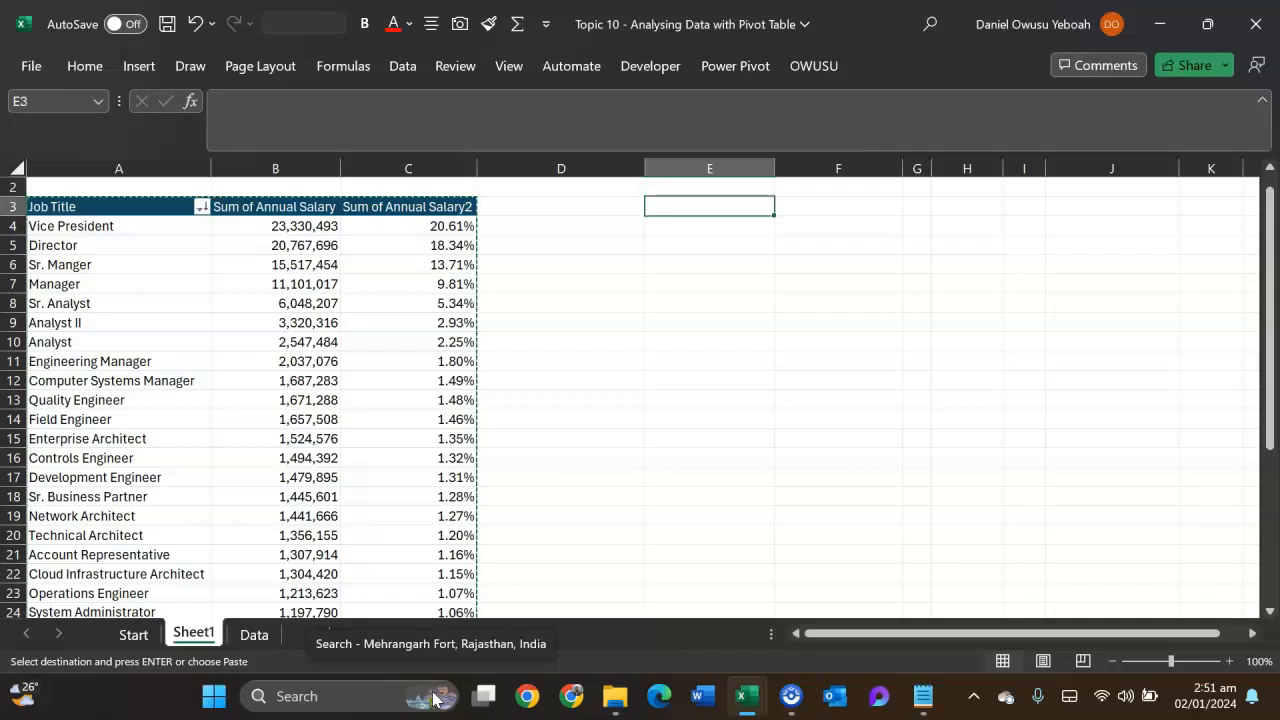
{"action": "key", "text": "ctrl+v"}
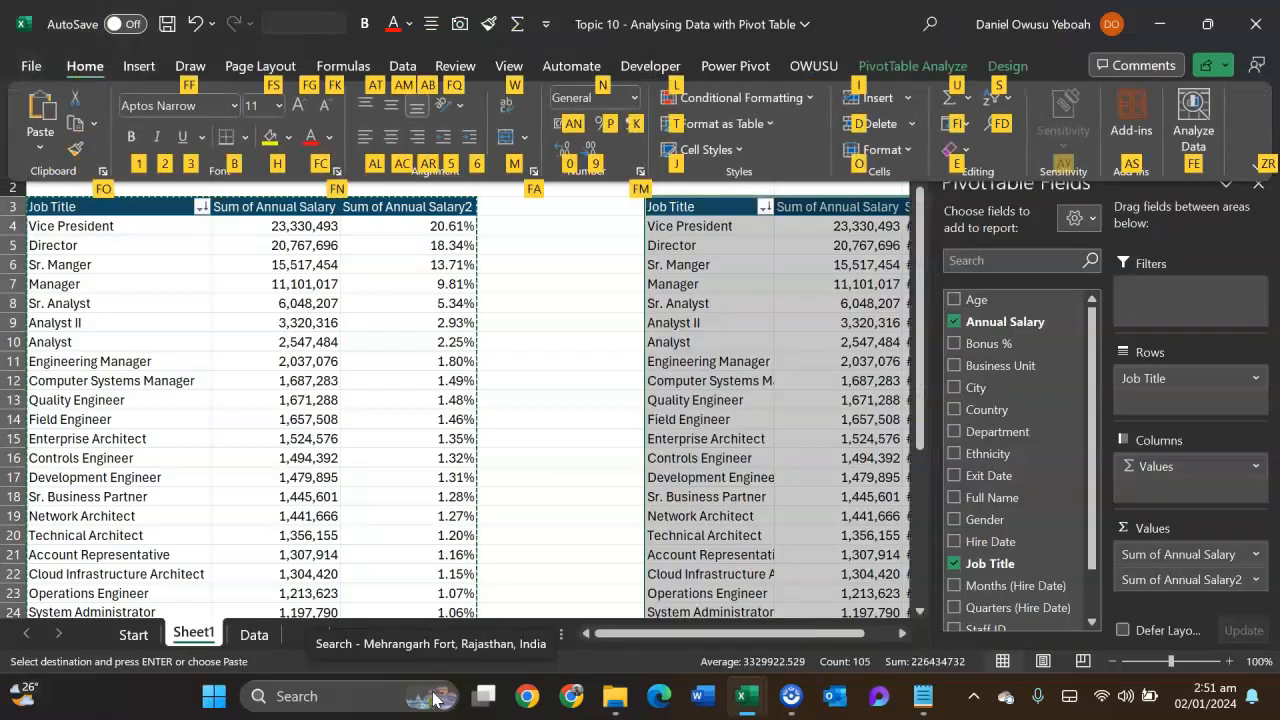
- AutoFit the column widths of the pasted pivot table
{"action": "key", "text": "o"}
{"action": "key", "text": "i"}
{"action": "scroll", "coordinate": [318, 381], "scroll_direction": "right", "scroll_amount": 3}
{"action": "scroll", "coordinate": [318, 381], "scroll_direction": "right", "scroll_amount": 2}
{"action": "scroll", "coordinate": [318, 381], "scroll_direction": "down", "scroll_amount": 1}
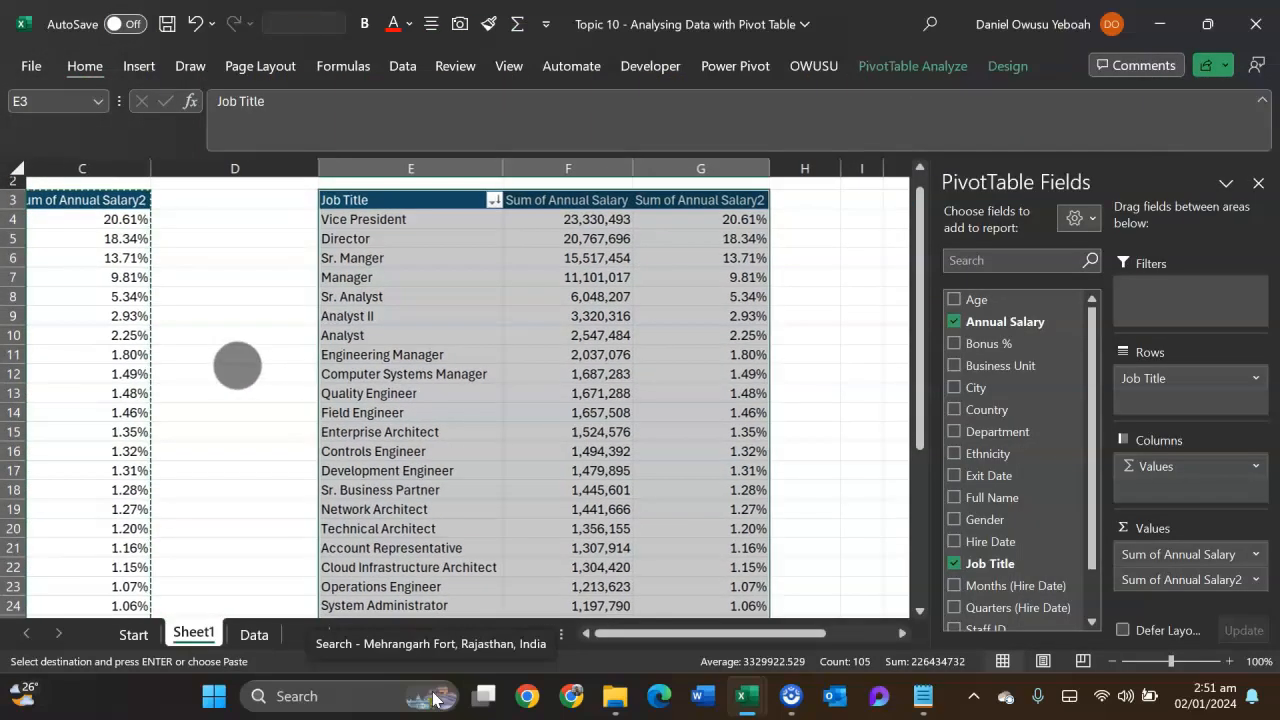
- Add the Gender field to the columns of the copied pivot table
{"action": "left_click", "coordinate": [663, 296]}
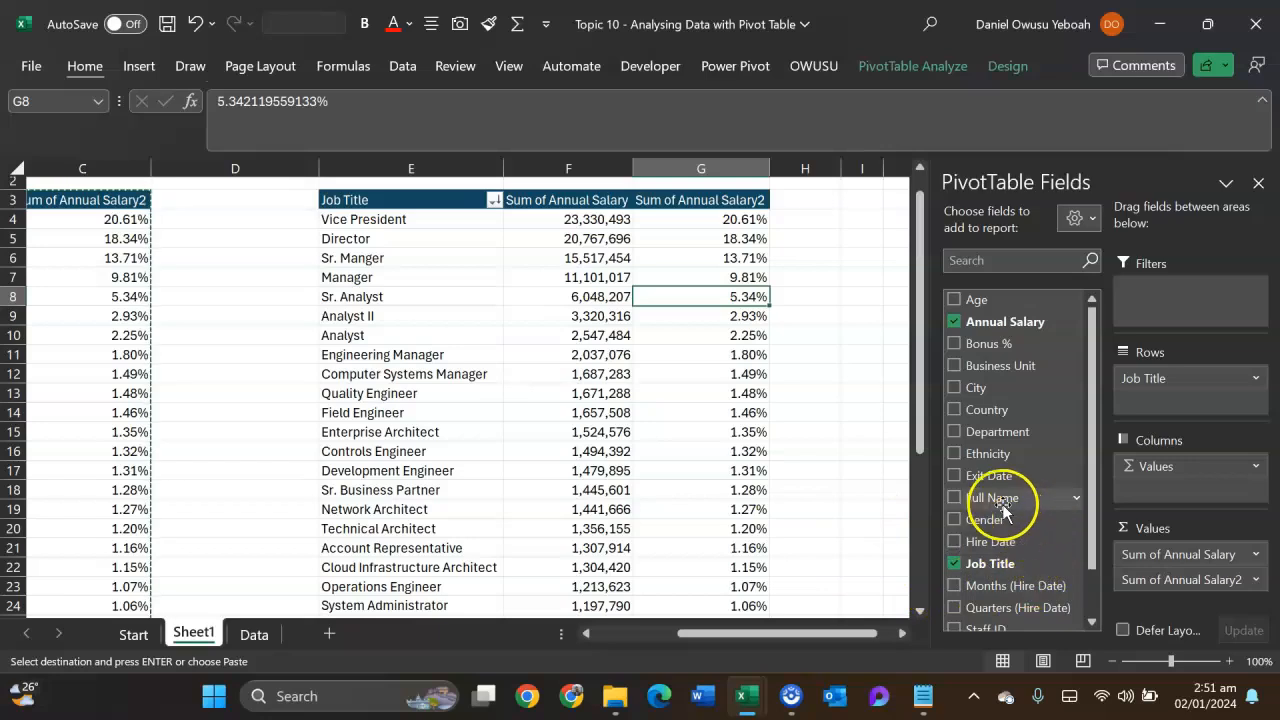
{"action": "left_click_drag", "start_coordinate": [990, 527], "coordinate": [1172, 465]}
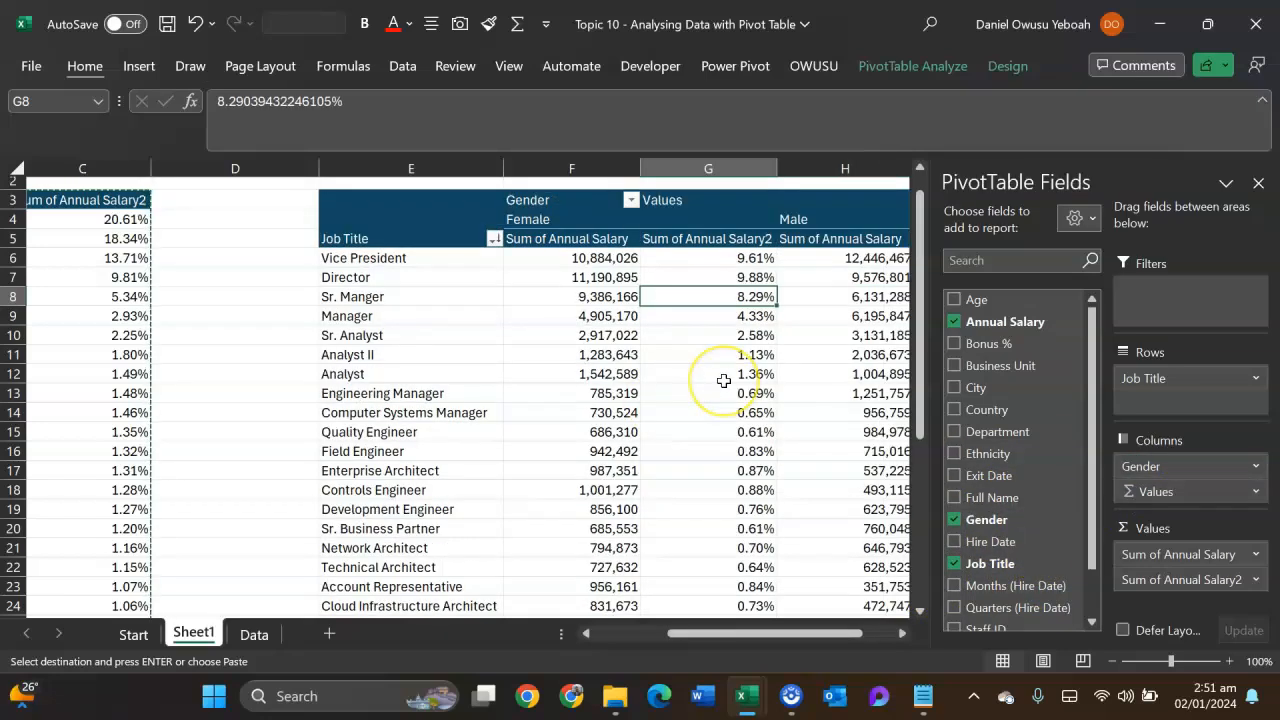
{"action": "scroll", "coordinate": [655, 314], "scroll_direction": "right", "scroll_amount": 3}
{"action": "scroll", "coordinate": [655, 314], "scroll_direction": "up", "scroll_amount": 1}
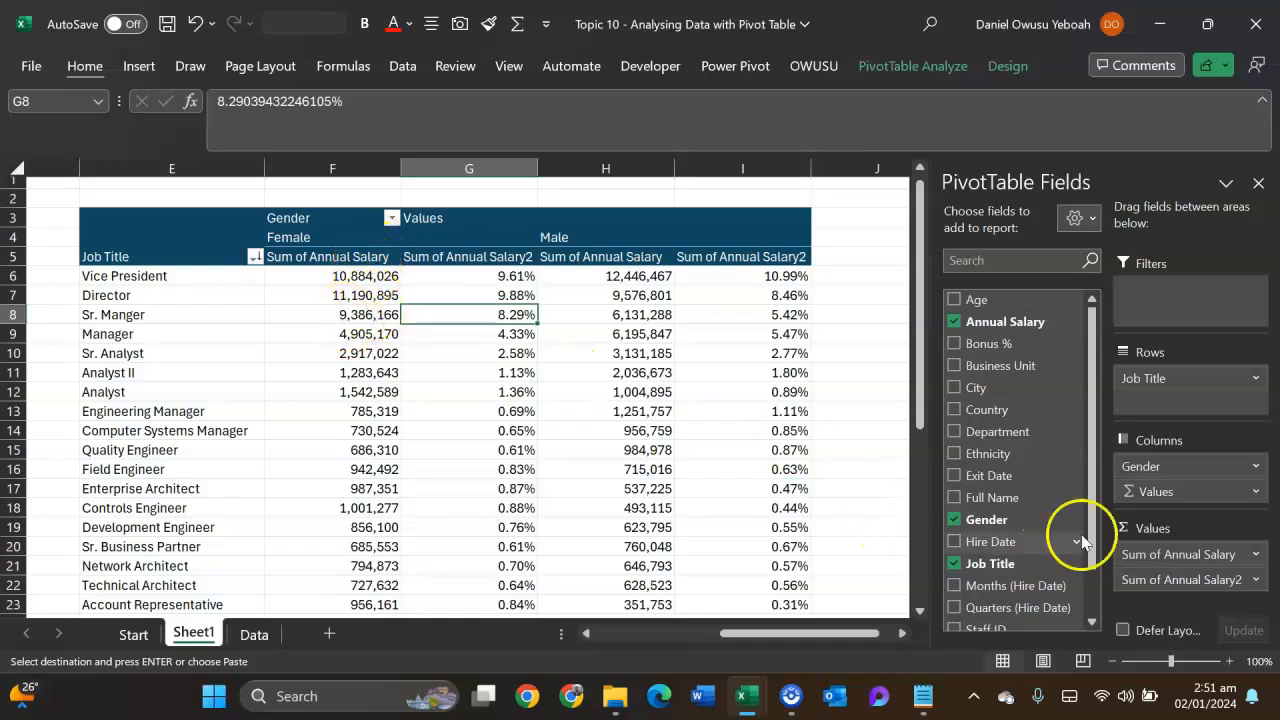
- Remove Sum of Annual Salary from the copied pivot table's values, keeping Sum of Annual Salary2, and widen the Female and Male columns
{"action": "left_click_drag", "start_coordinate": [1013, 463], "coordinate": [846, 360]}
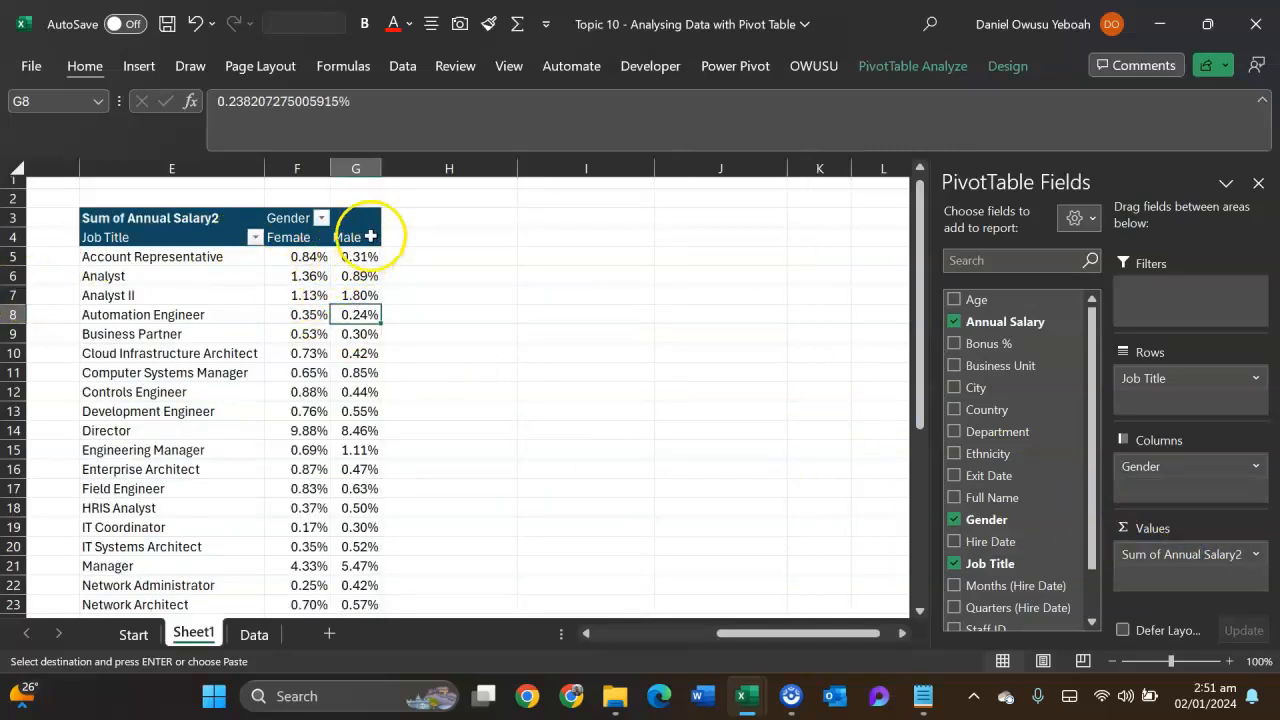
{"action": "left_click_drag", "start_coordinate": [381, 168], "coordinate": [481, 174]}
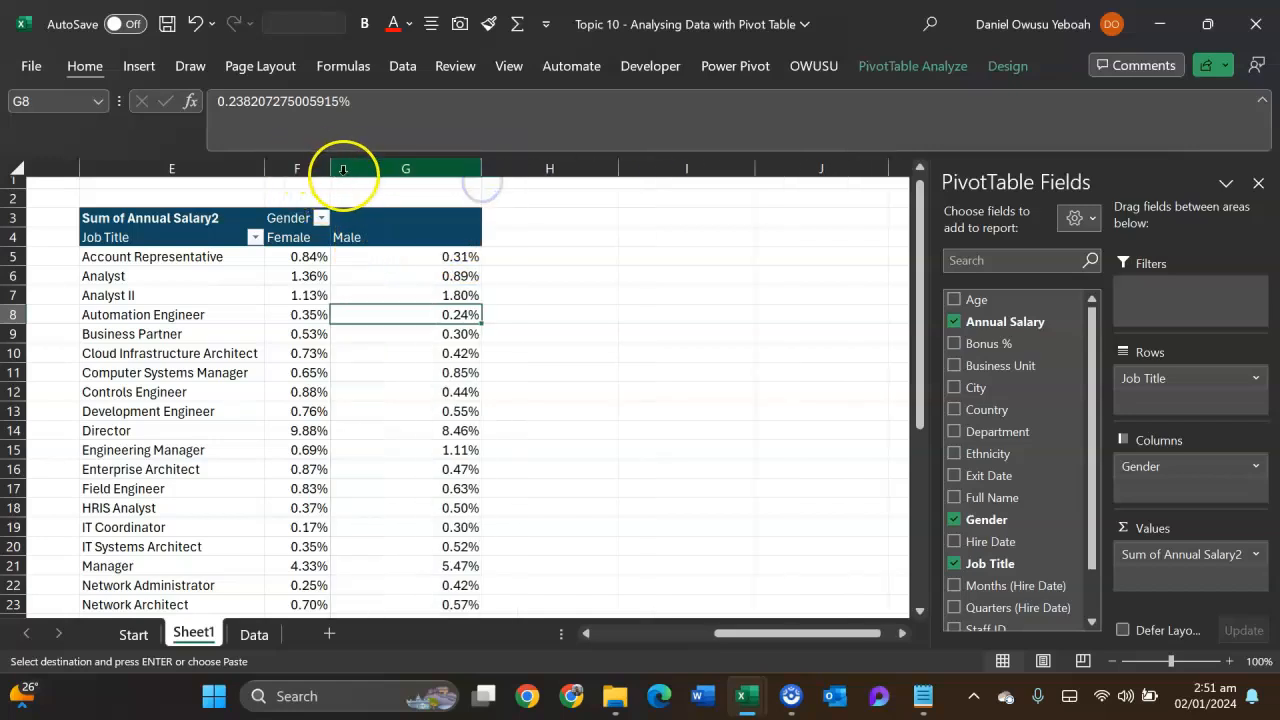
{"action": "left_click_drag", "start_coordinate": [332, 172], "coordinate": [386, 174]}
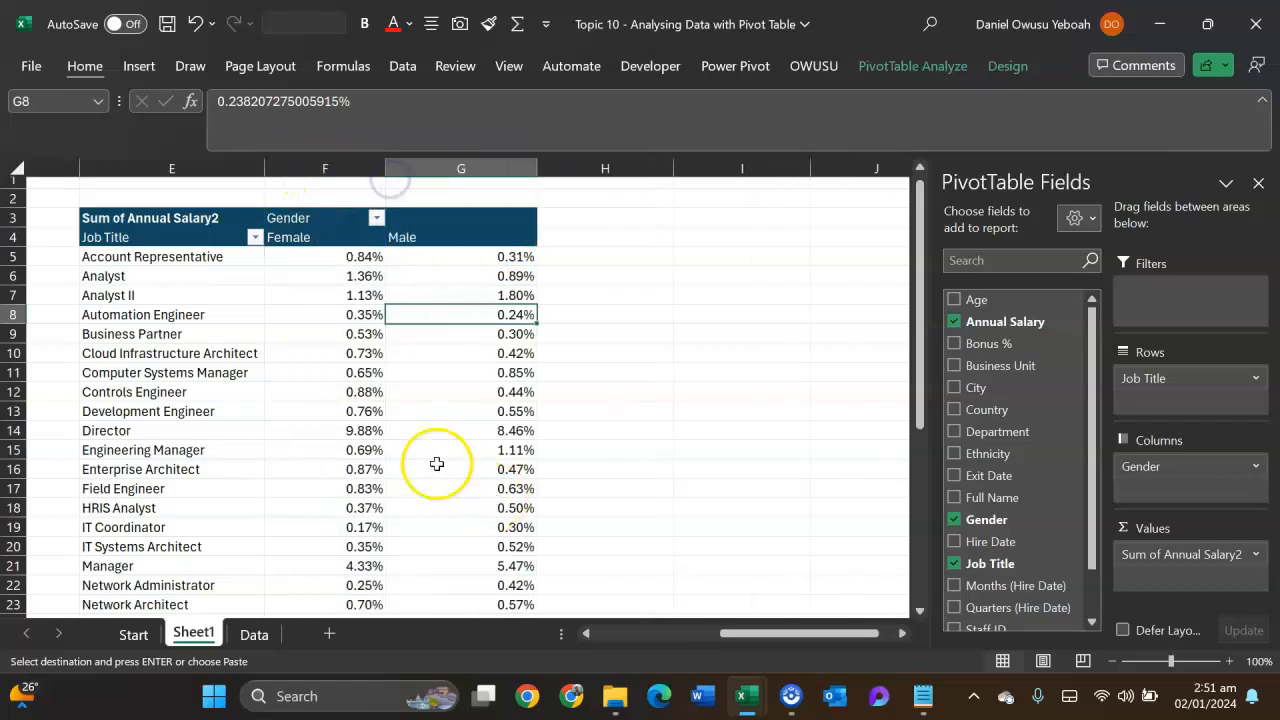
- Show the copied pivot table's salary values with No Calculation and widen the Female and Male columns
{"action": "left_click_drag", "start_coordinate": [542, 323], "coordinate": [457, 310]}
{"action": "left_click", "coordinate": [434, 314]}
{"action": "right_click", "coordinate": [436, 316]}
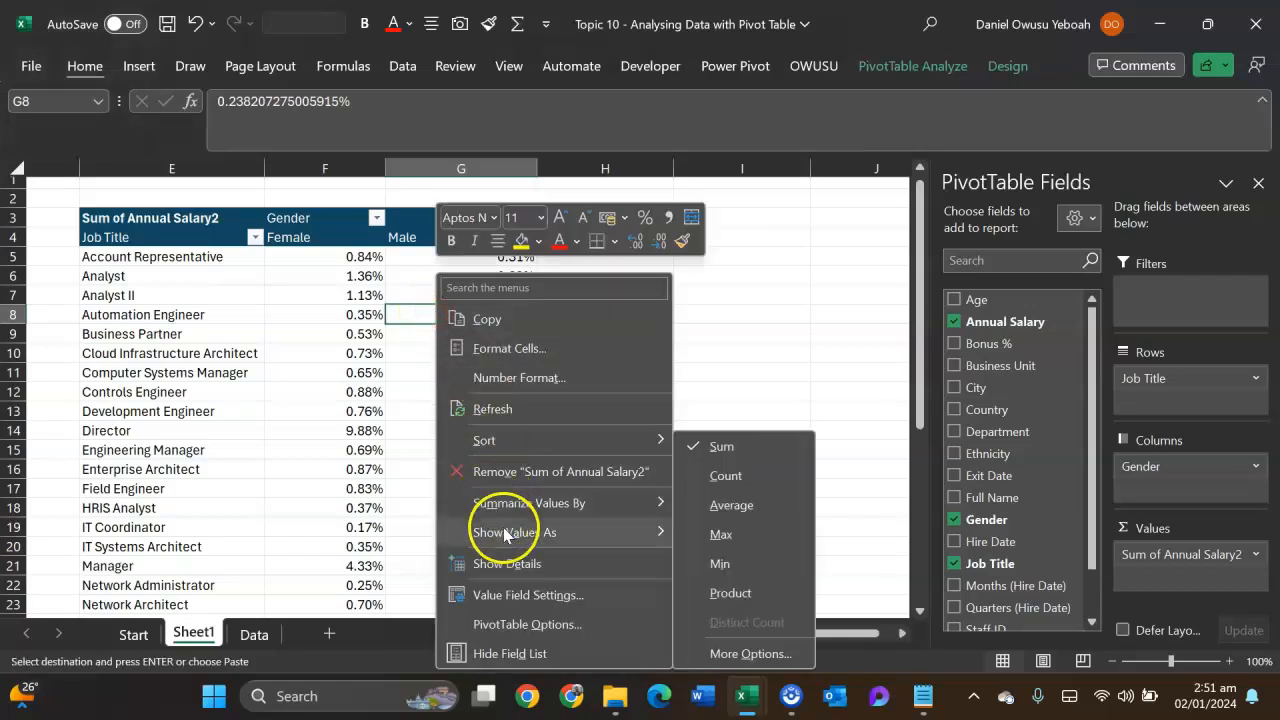
{"action": "mouse_move", "coordinate": [600, 530]}
{"action": "left_click", "coordinate": [735, 213]}
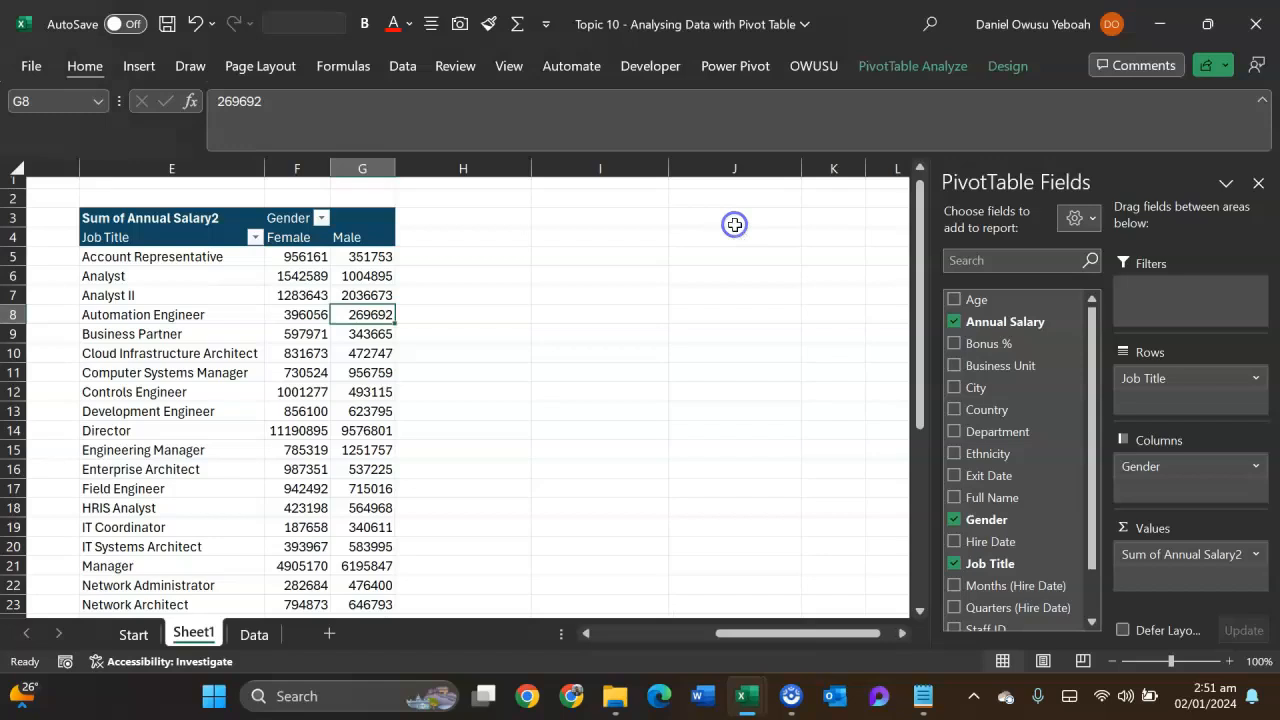
{"action": "left_click_drag", "start_coordinate": [331, 168], "coordinate": [518, 170]}
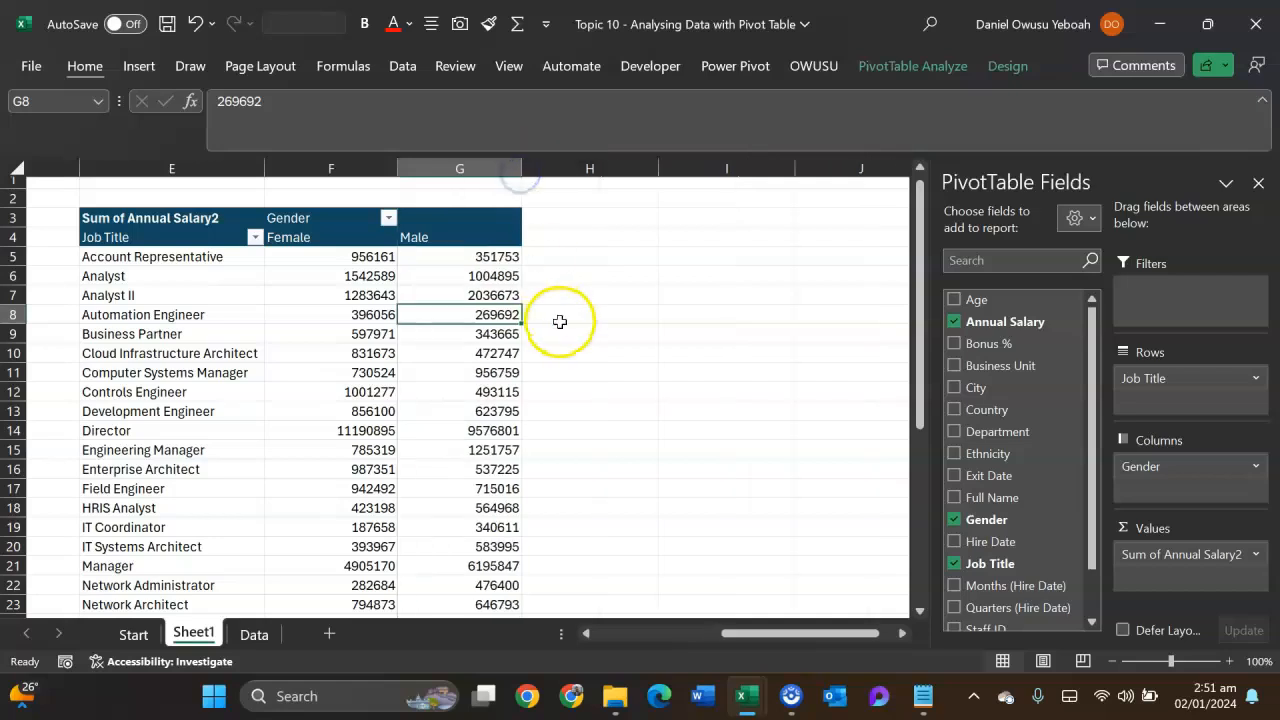
- Show the Female and Male salary values as % of Column Total
{"action": "right_click", "coordinate": [445, 316]}
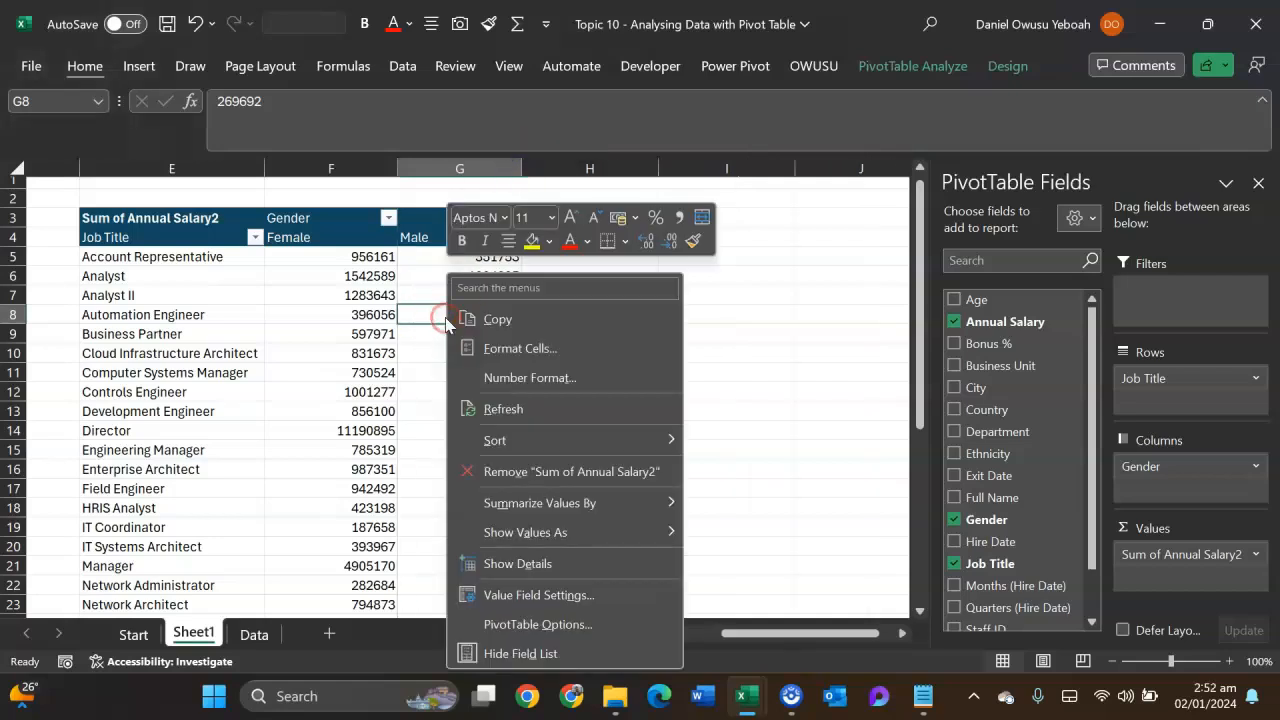
{"action": "left_click", "coordinate": [553, 533]}
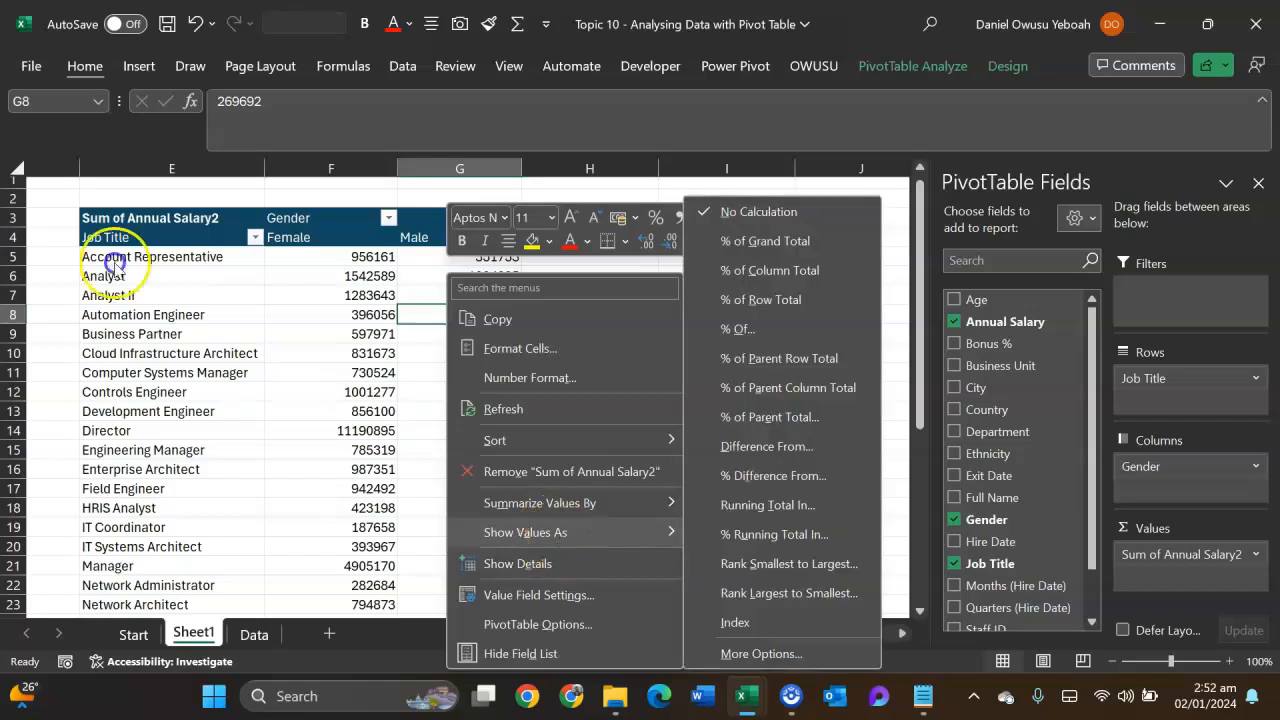
{"action": "left_click", "coordinate": [766, 276]}
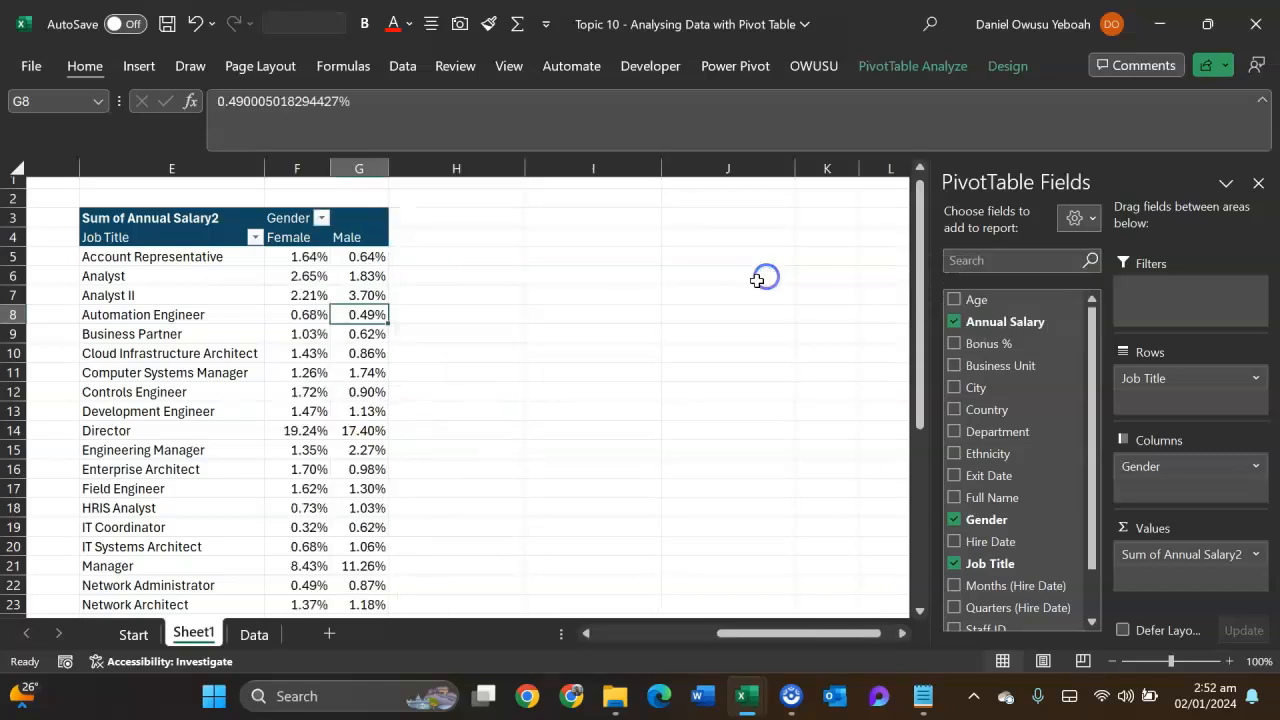
- Examine each job title's percentage within the Female and Male columns, down to the Grand Total row
{"action": "scroll", "coordinate": [385, 430], "scroll_direction": "down", "scroll_amount": 6}
{"action": "scroll", "coordinate": [385, 432], "scroll_direction": "up", "scroll_amount": 6}
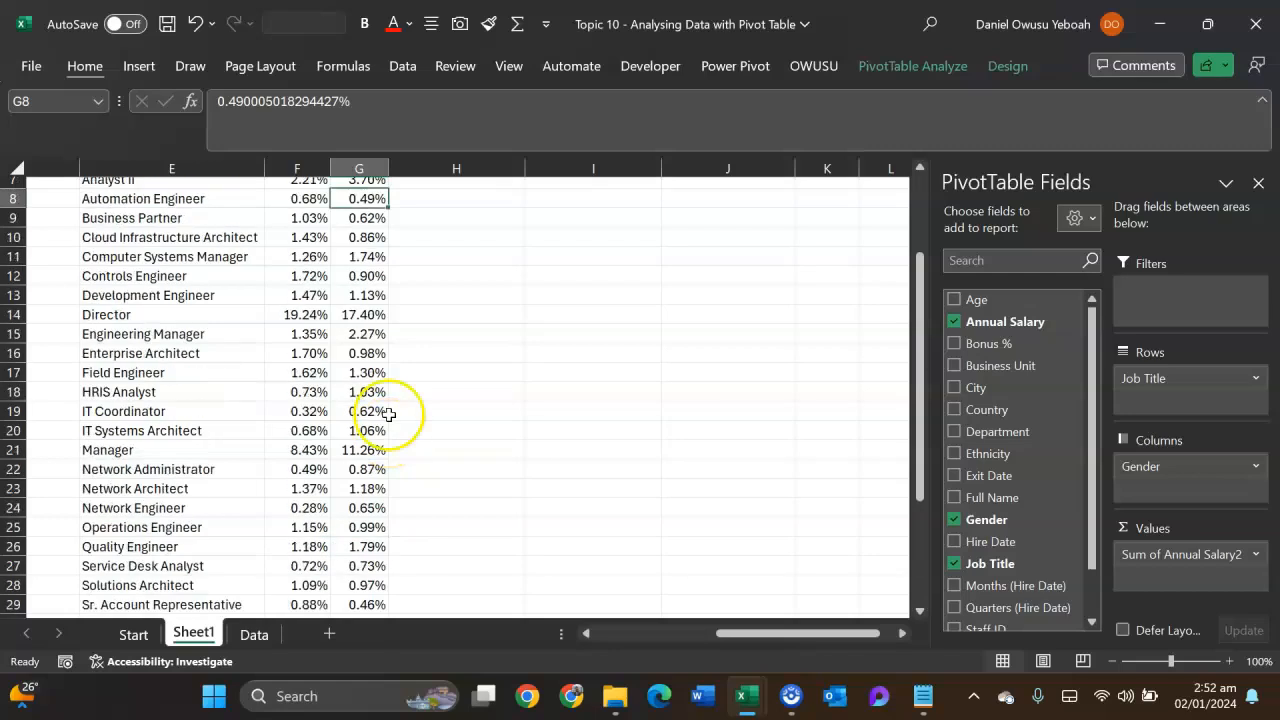
{"action": "scroll", "coordinate": [380, 430], "scroll_direction": "down", "scroll_amount": 7}
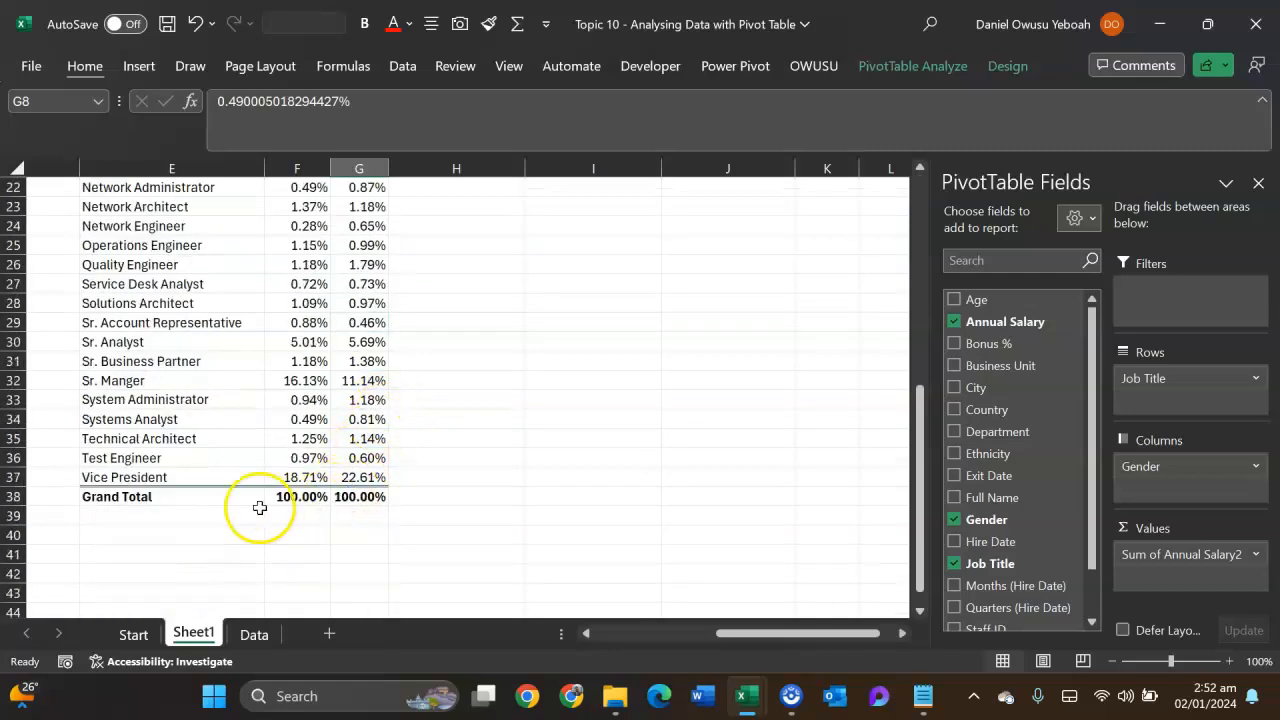
{"action": "scroll", "coordinate": [307, 363], "scroll_direction": "up", "scroll_amount": 6}
{"action": "scroll", "coordinate": [307, 363], "scroll_direction": "up", "scroll_amount": 1}
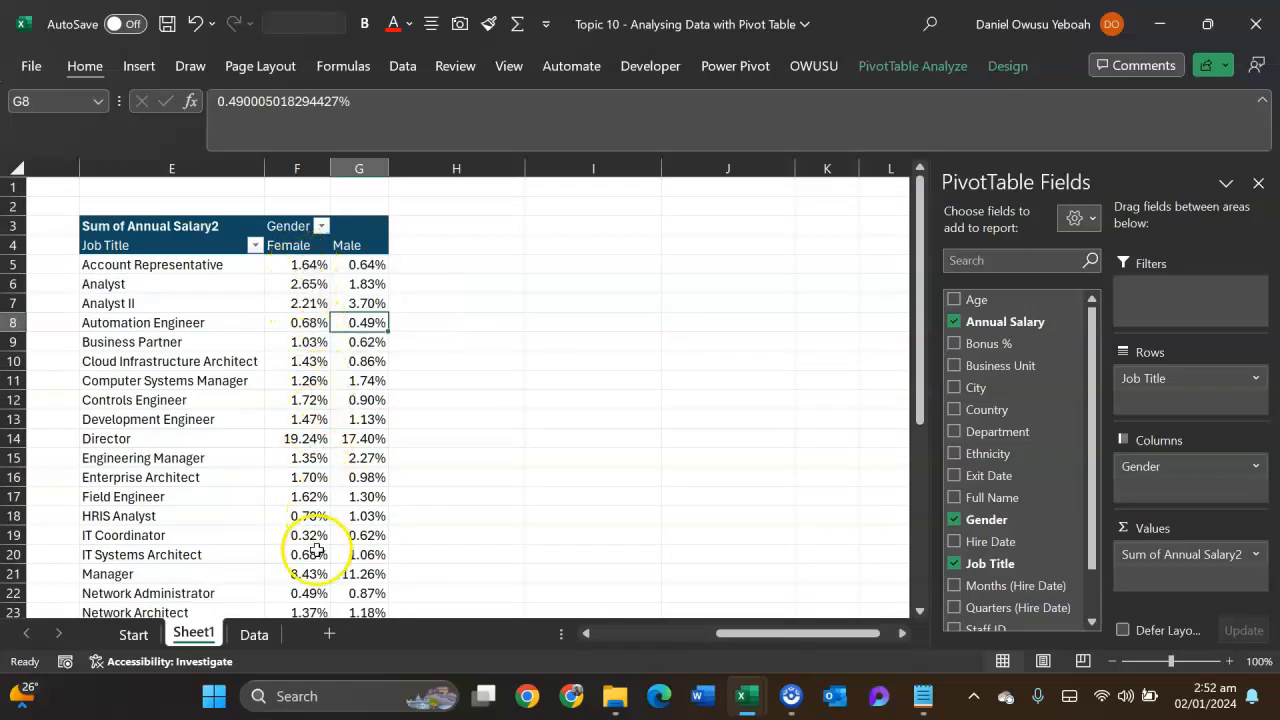
{"action": "scroll", "coordinate": [317, 440], "scroll_direction": "down", "scroll_amount": 5}
{"action": "scroll", "coordinate": [317, 457], "scroll_direction": "down", "scroll_amount": 4}
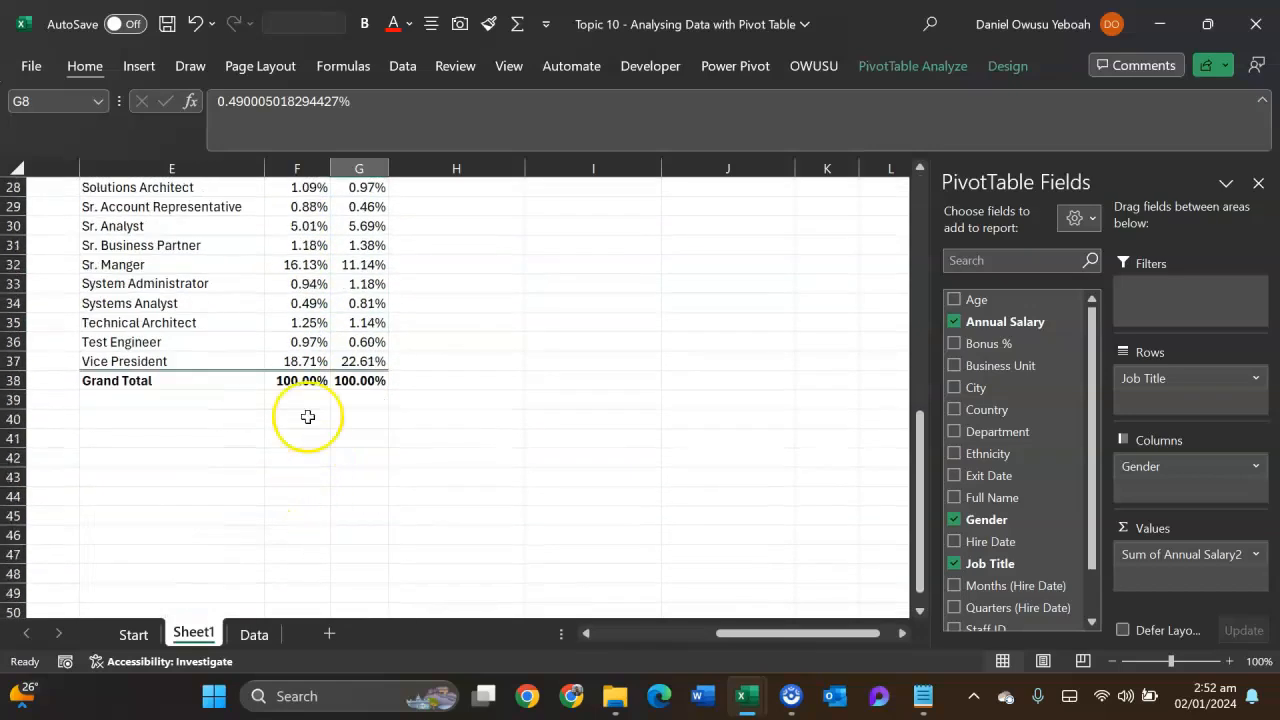
{"action": "scroll", "coordinate": [300, 377], "scroll_direction": "up", "scroll_amount": 9}
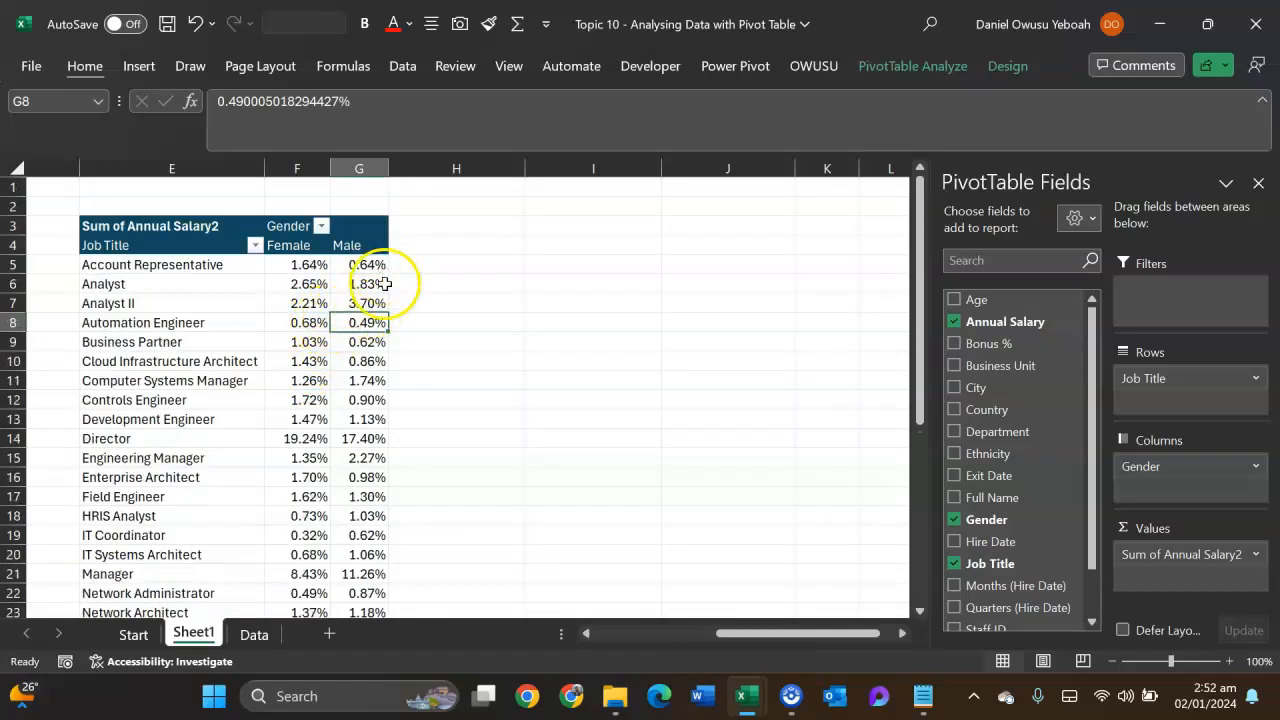
{"action": "scroll", "coordinate": [400, 440], "scroll_direction": "down", "scroll_amount": 9}
{"action": "scroll", "coordinate": [356, 386], "scroll_direction": "up", "scroll_amount": 9}
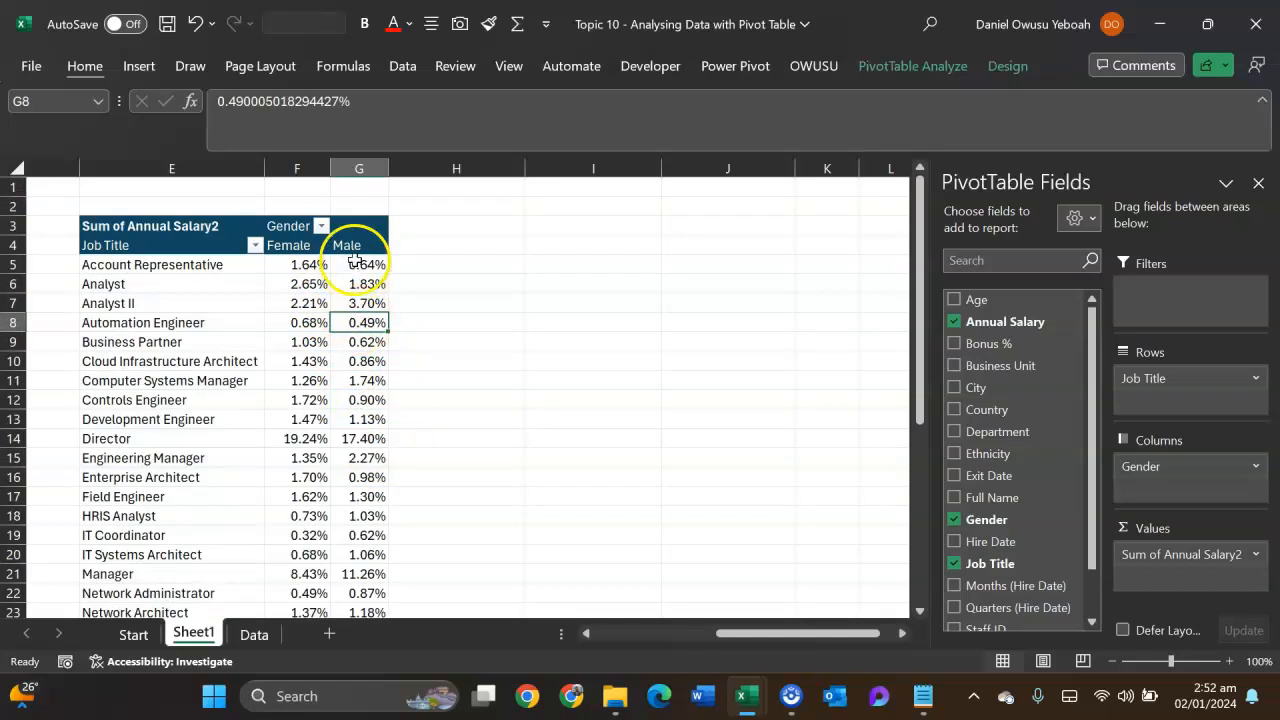
- Replace Job Title with Ethnicity in the rows of the copied pivot table
{"action": "mouse_move", "coordinate": [382, 400]}
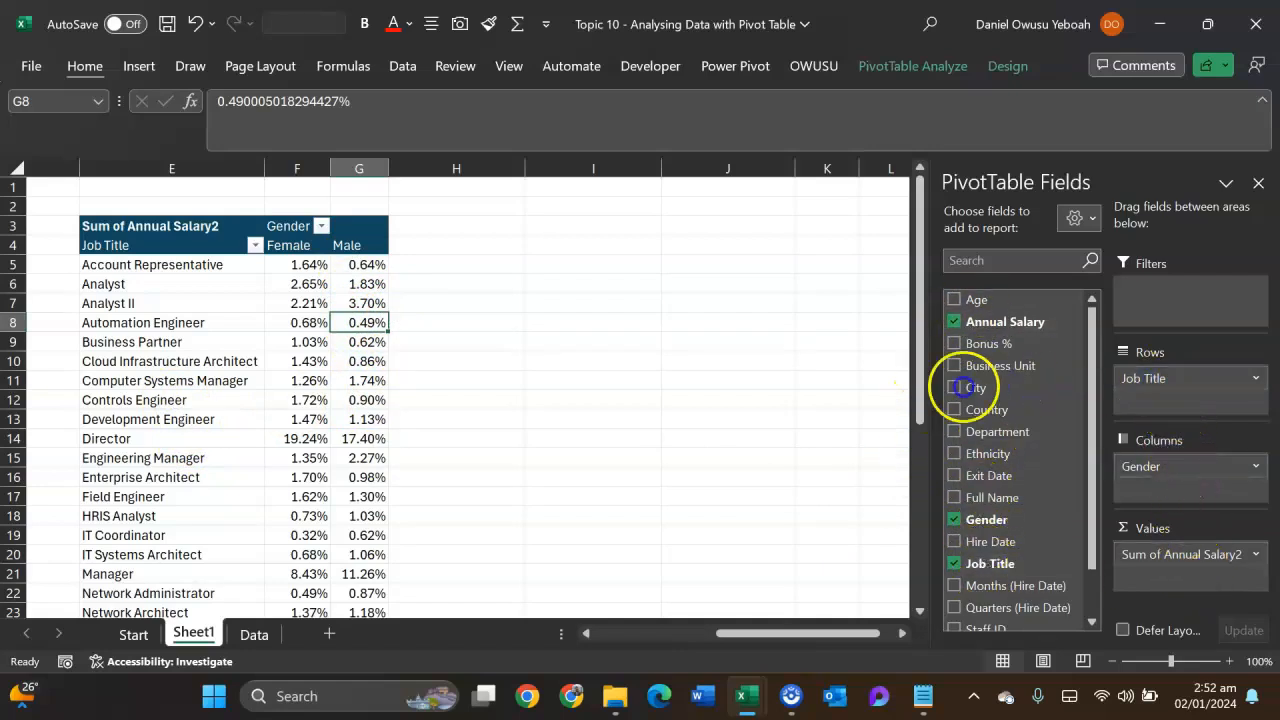
{"action": "left_click_drag", "start_coordinate": [962, 387], "coordinate": [886, 394]}
{"action": "left_click_drag", "start_coordinate": [1000, 458], "coordinate": [1175, 376]}
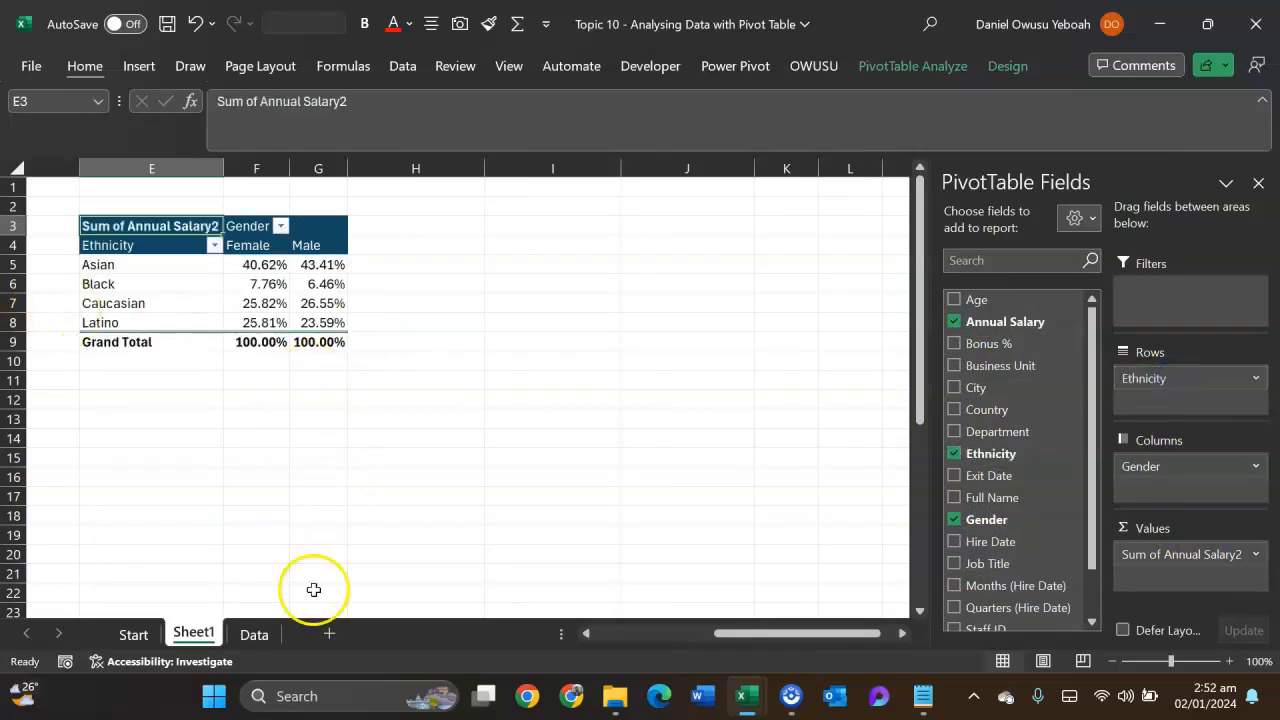
- Reset the Ethnicity pivot table's salary values to No Calculation, and show them as % of Row Total
{"action": "left_click_drag", "start_coordinate": [737, 636], "coordinate": [654, 633]}
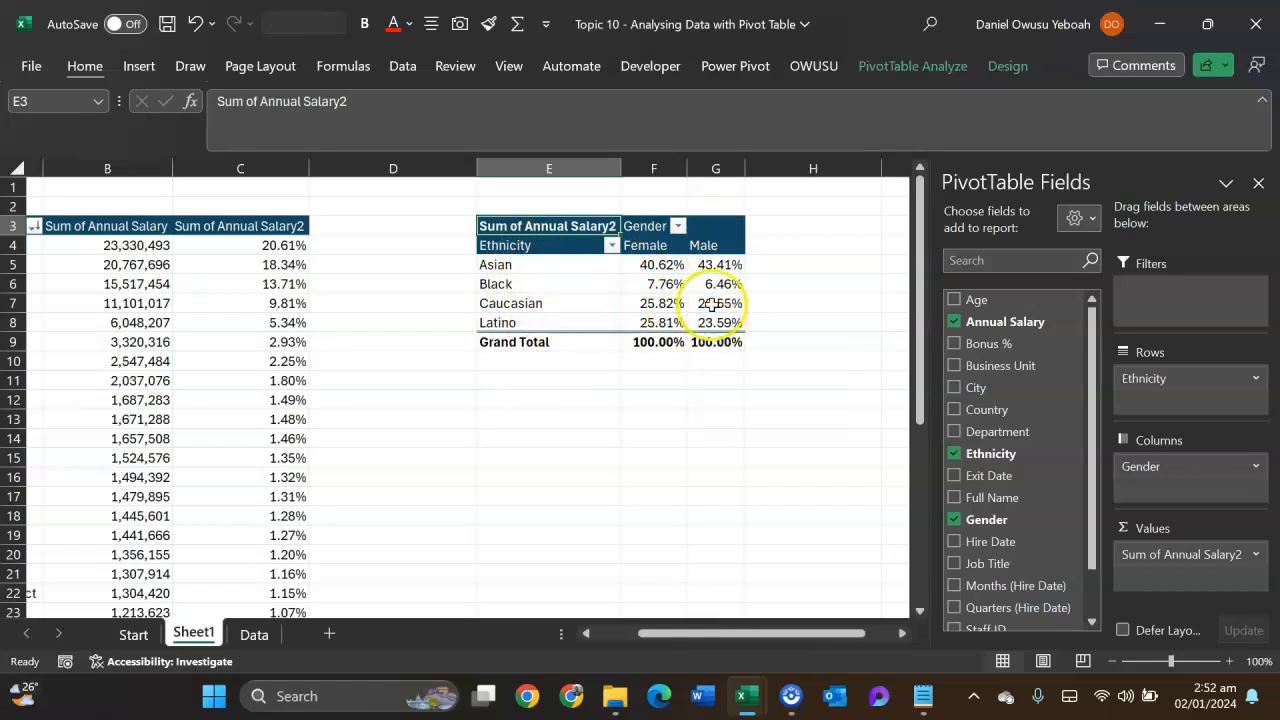
{"action": "right_click", "coordinate": [644, 306]}
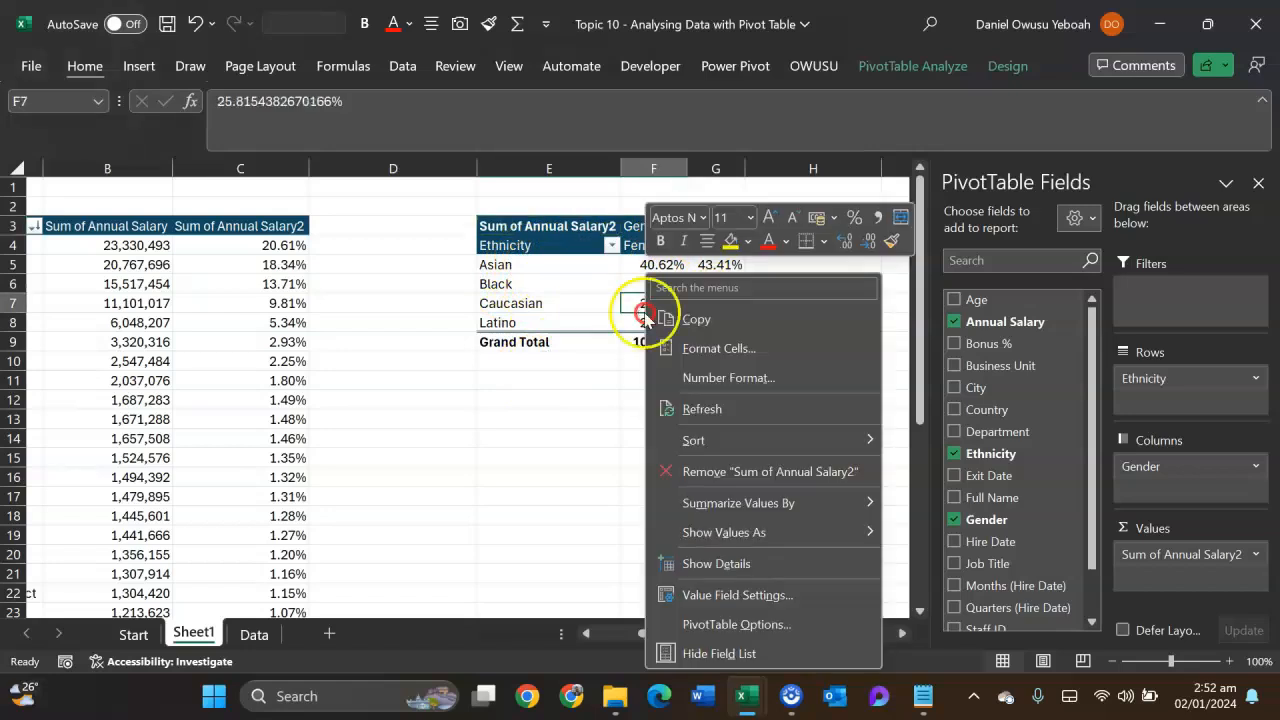
{"action": "mouse_move", "coordinate": [727, 534]}
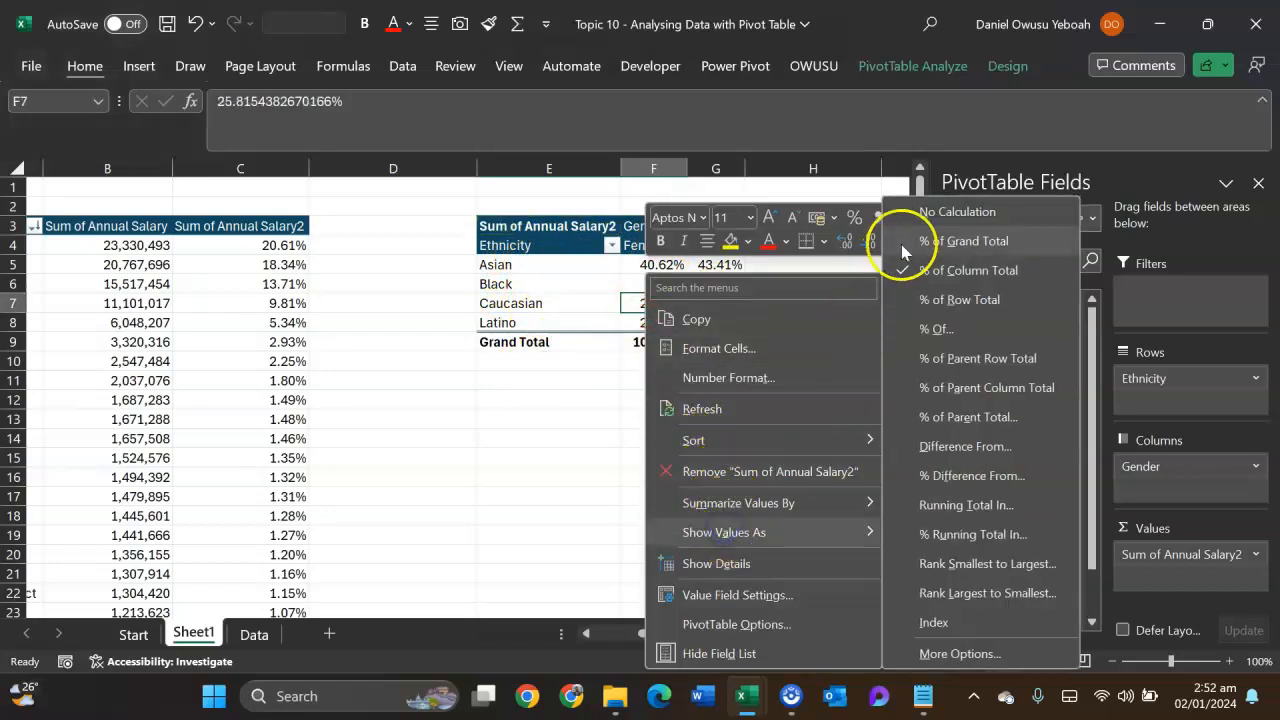
{"action": "left_click", "coordinate": [940, 211]}
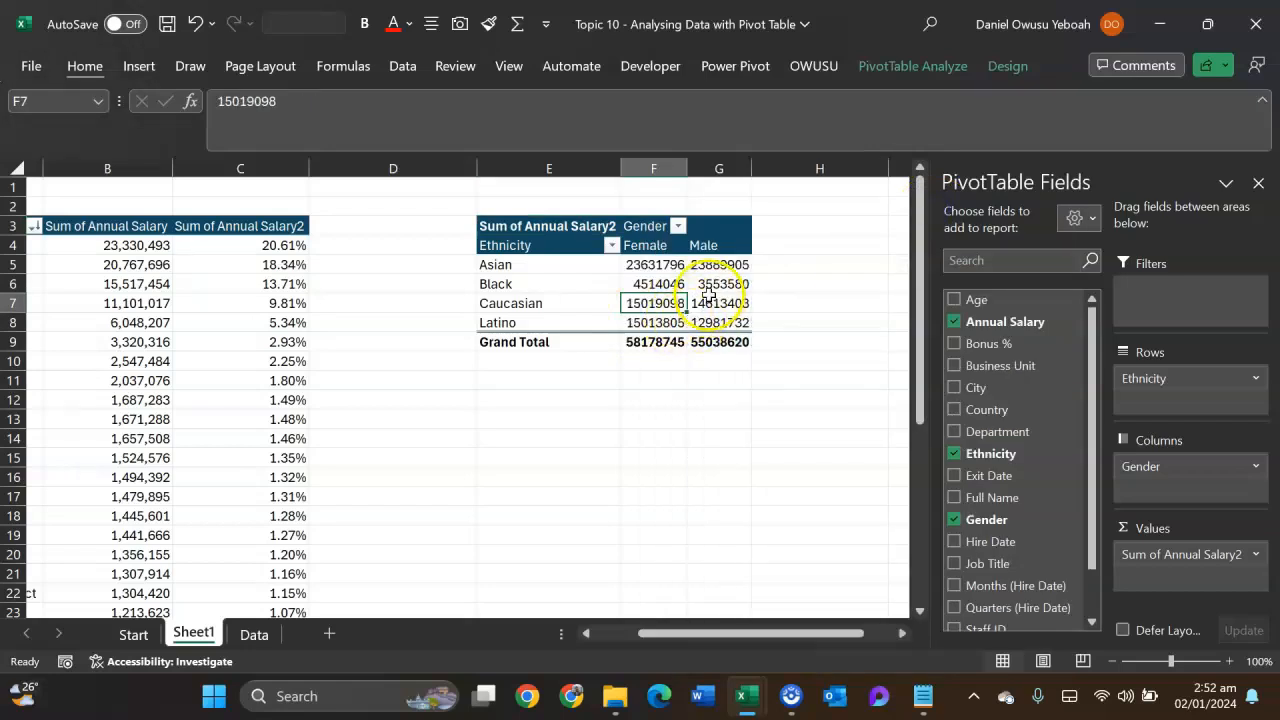
{"action": "right_click", "coordinate": [681, 282]}
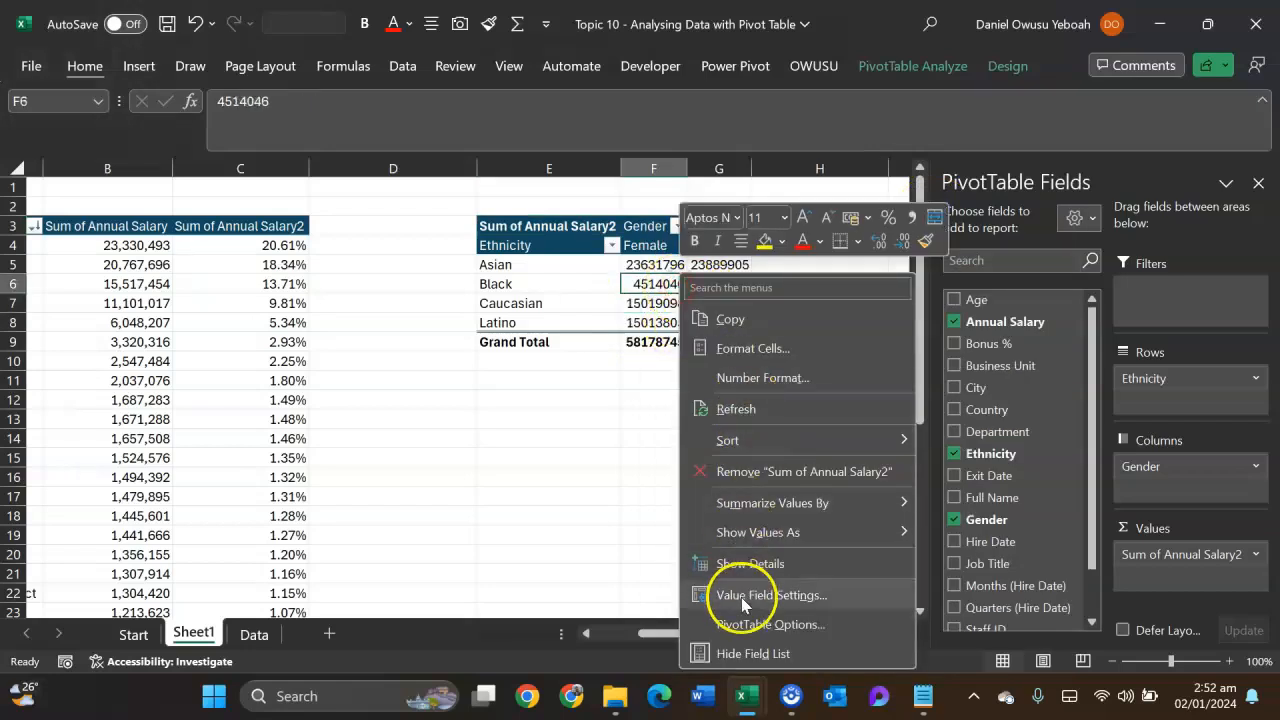
{"action": "mouse_move", "coordinate": [783, 533]}
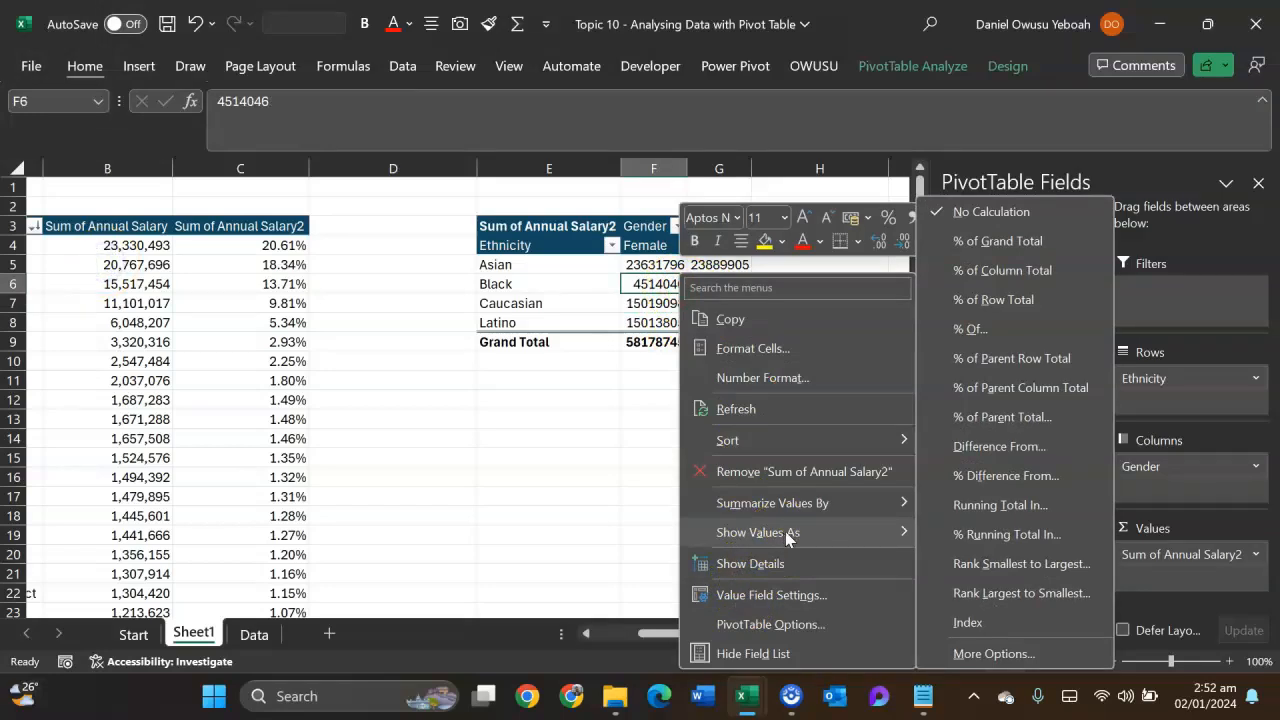
{"action": "left_click", "coordinate": [975, 299]}
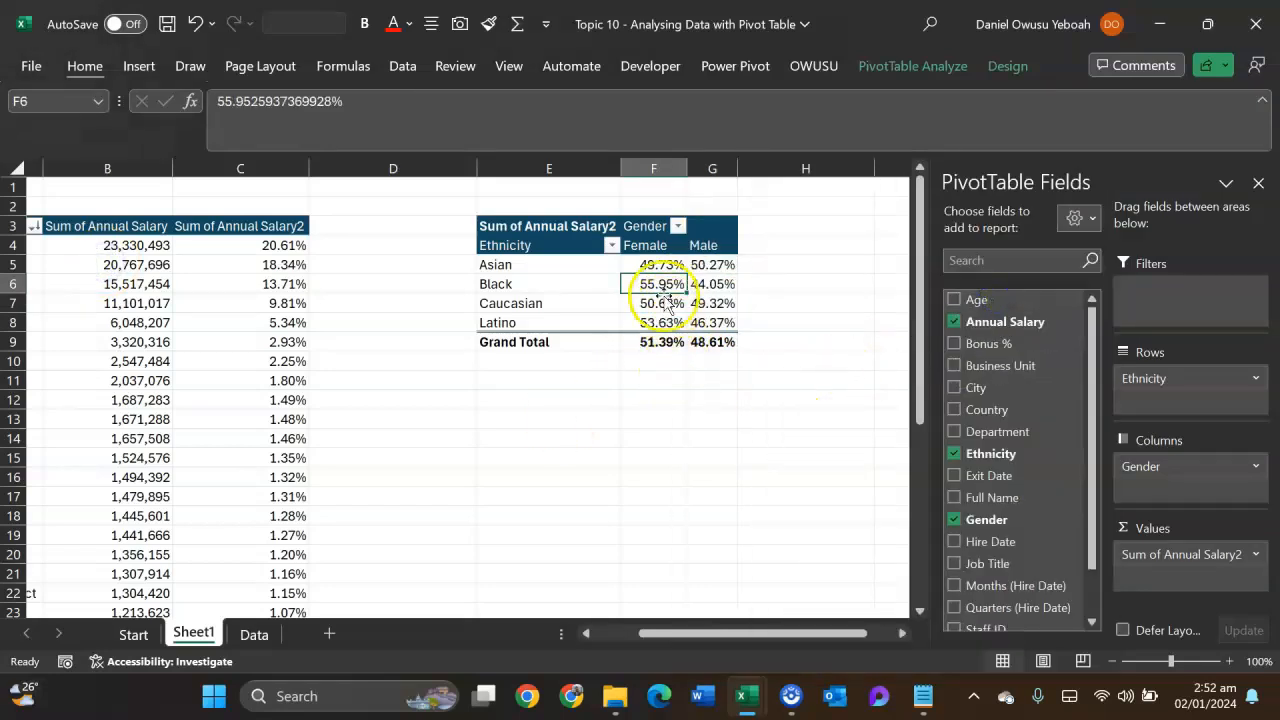
- Check the combined Female and Male share of the Asian row in F5:G5
{"action": "left_click", "coordinate": [649, 264]}
{"action": "left_click_drag", "start_coordinate": [649, 264], "coordinate": [733, 264]}
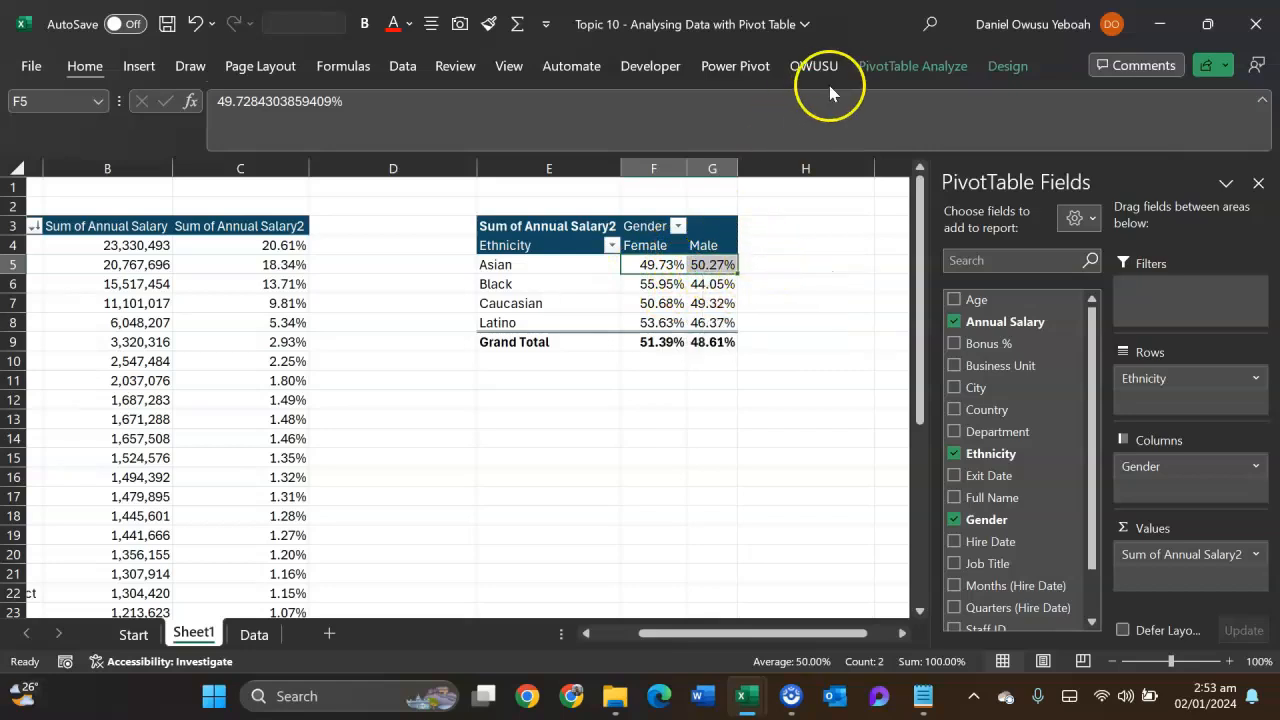
- Turn on grand totals for rows only in the Ethnicity by Gender pivot table
{"action": "left_click", "coordinate": [1005, 66]}
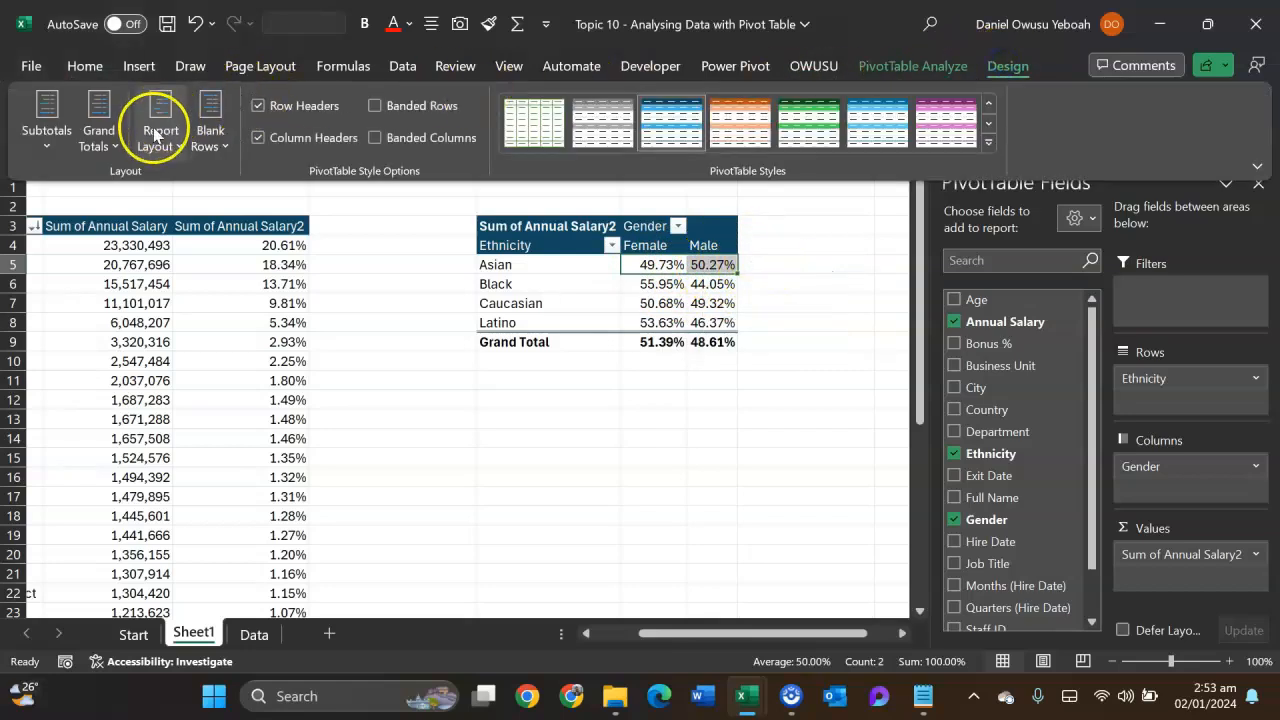
{"action": "left_click", "coordinate": [104, 145]}
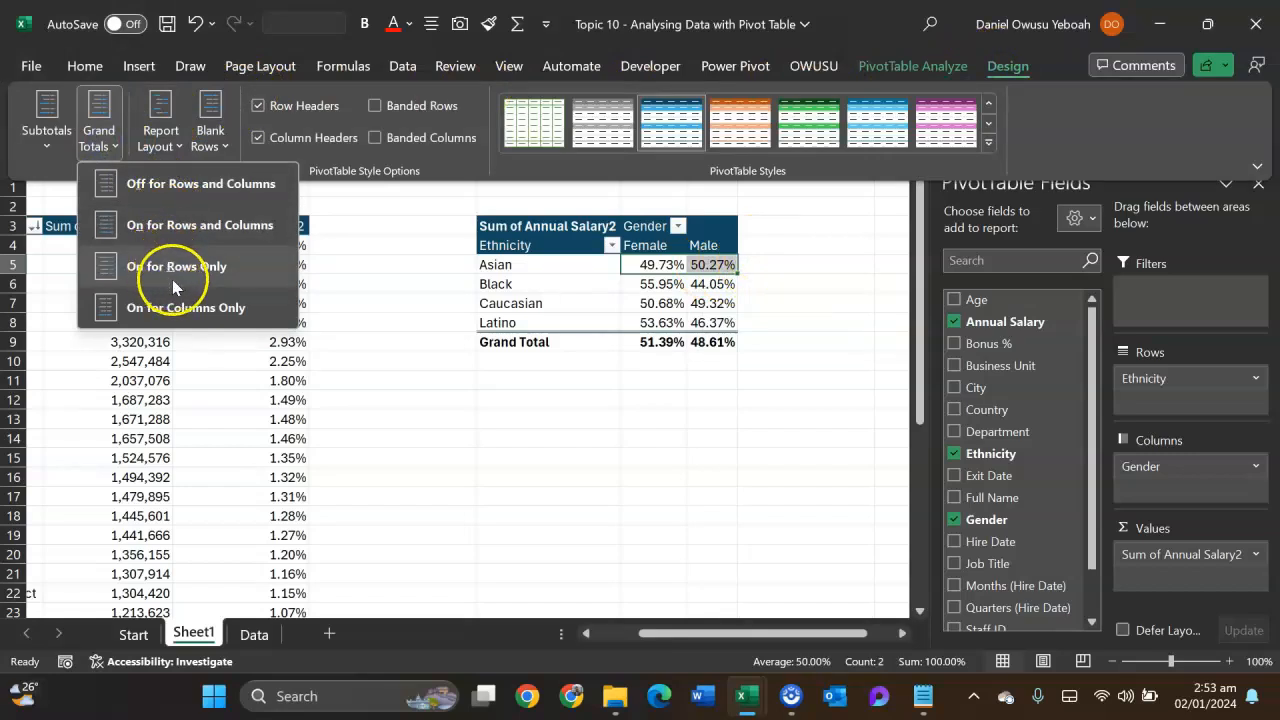
{"action": "left_click", "coordinate": [208, 278]}
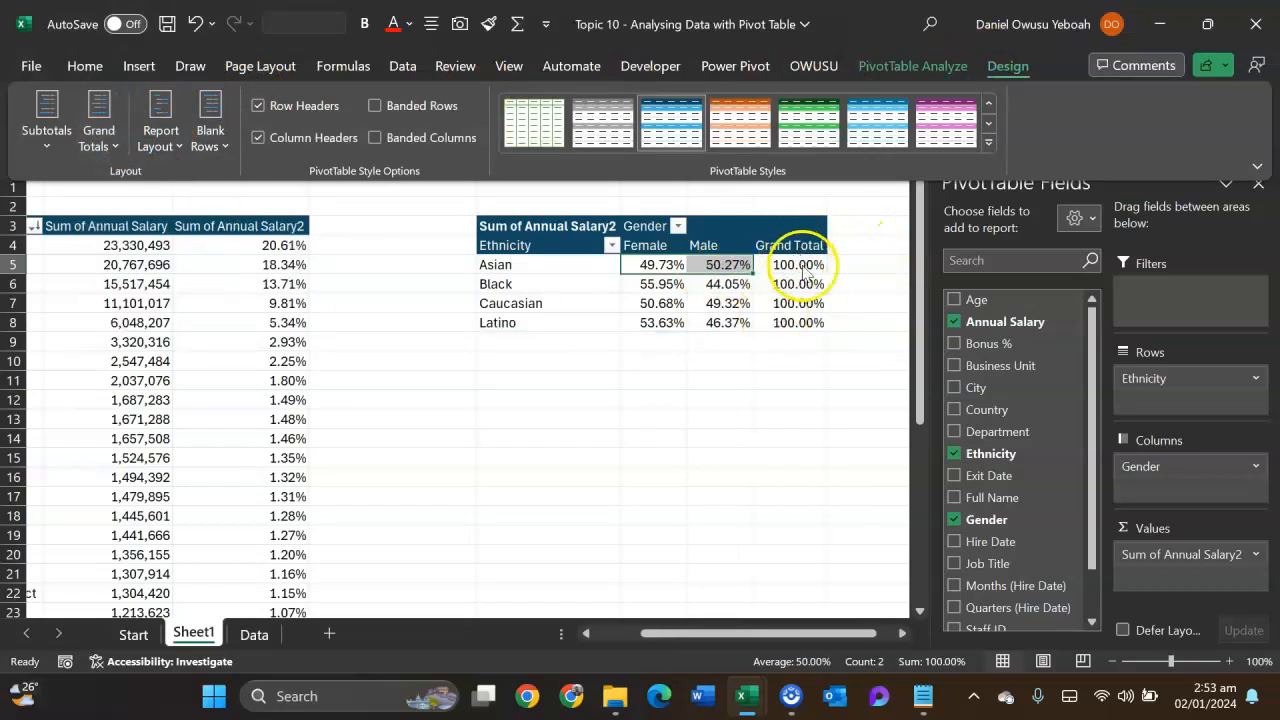
- Check the Black row's shares across Female, Male and Grand Total, and the Female share of each ethnicity
{"action": "left_click", "coordinate": [758, 287]}
{"action": "left_click_drag", "start_coordinate": [662, 284], "coordinate": [808, 284]}
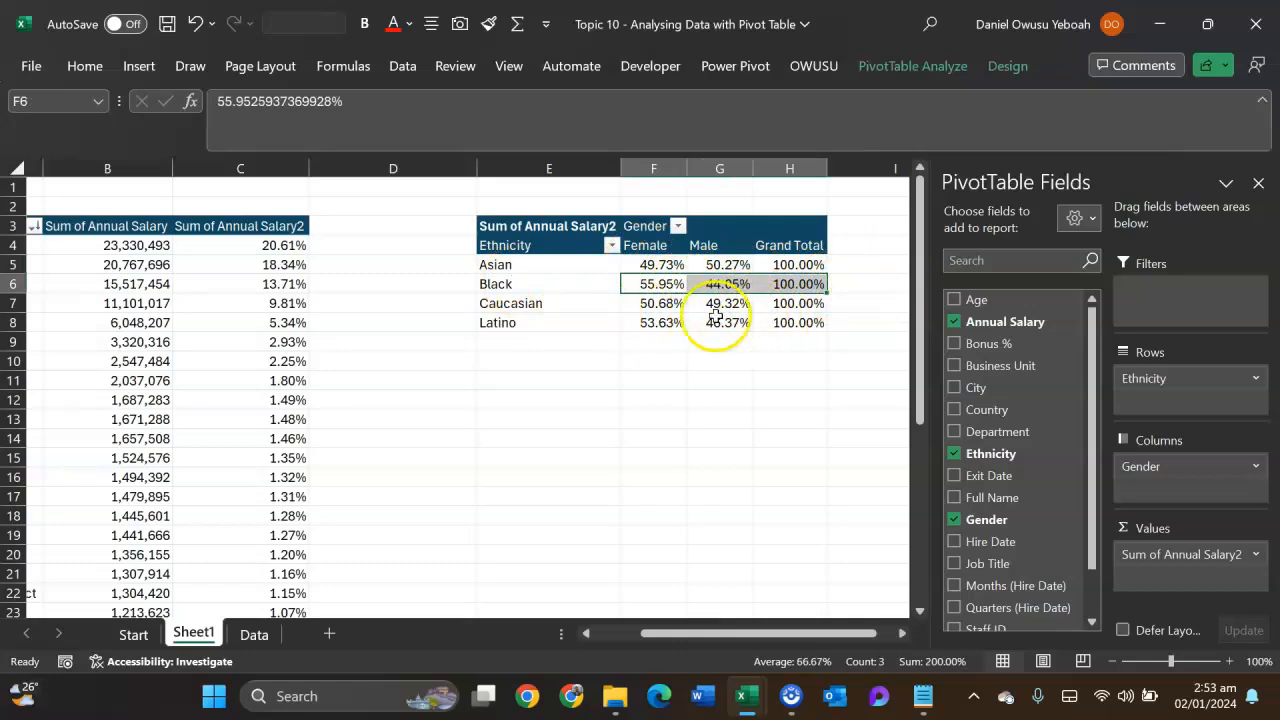
{"action": "left_click_drag", "start_coordinate": [654, 262], "coordinate": [669, 327]}
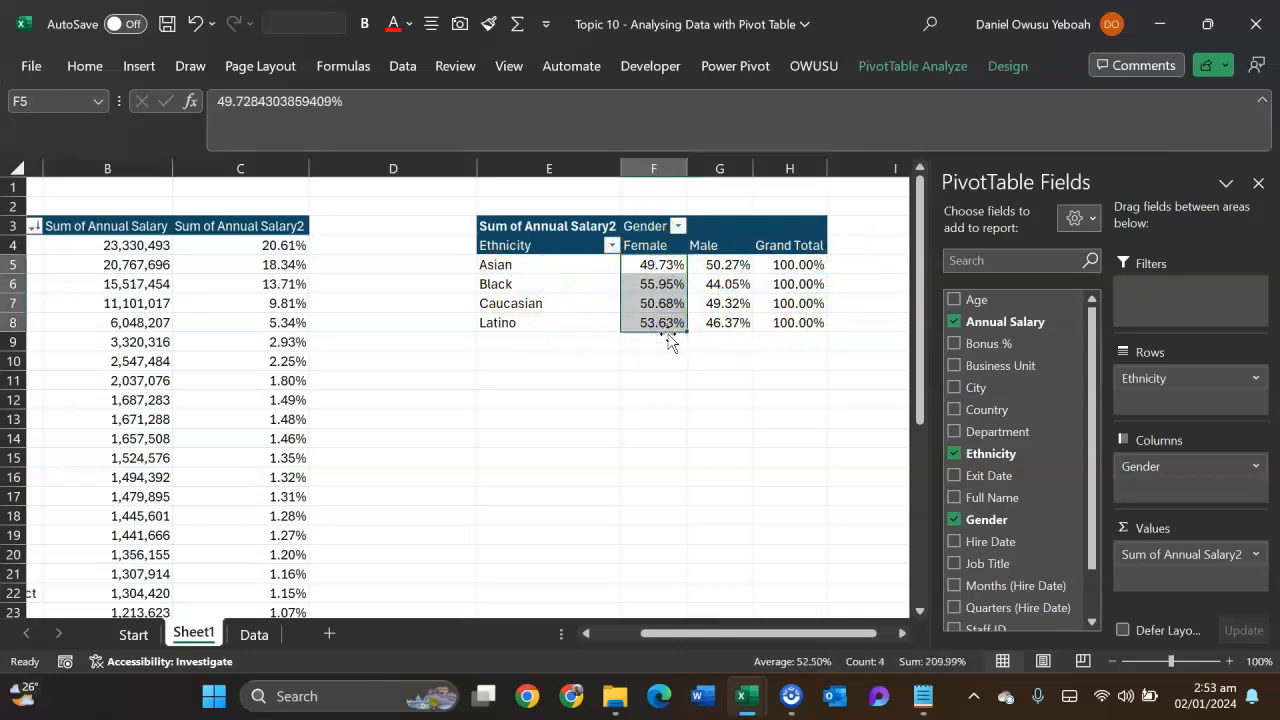
- Reset the Ethnicity pivot table's row-total percentages to No Calculation
{"action": "left_click", "coordinate": [651, 300]}
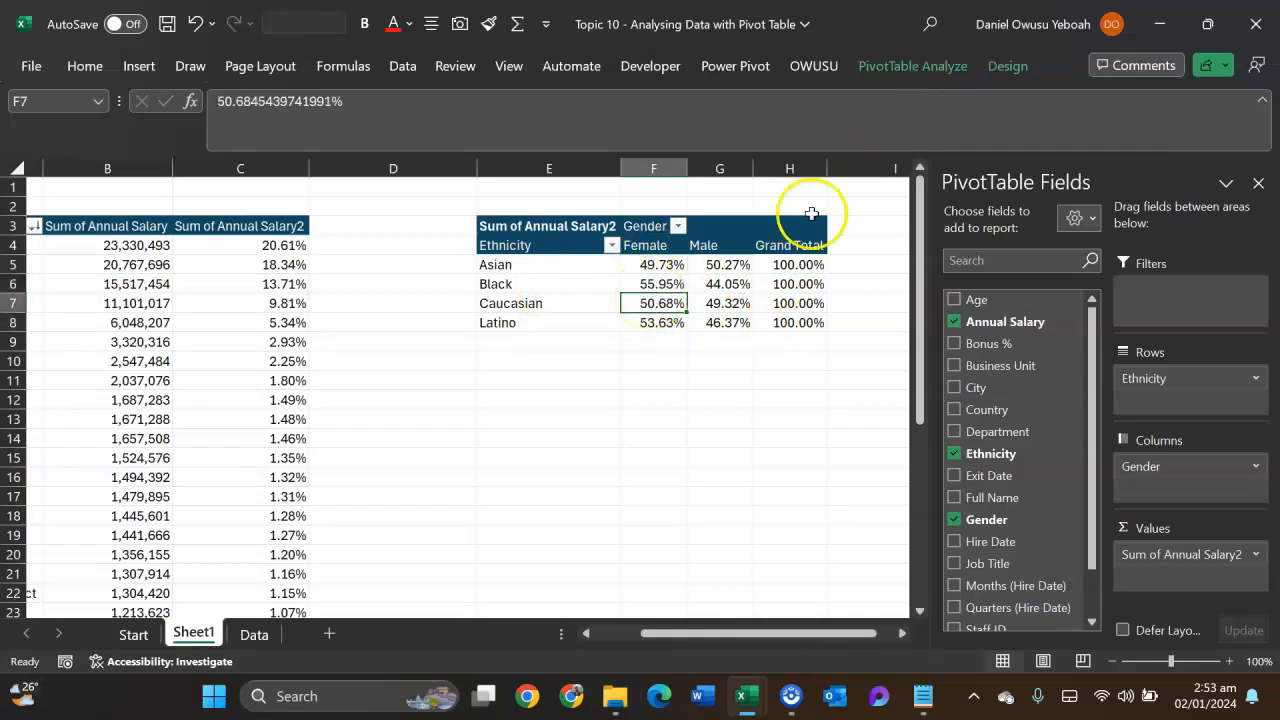
{"action": "right_click", "coordinate": [652, 306]}
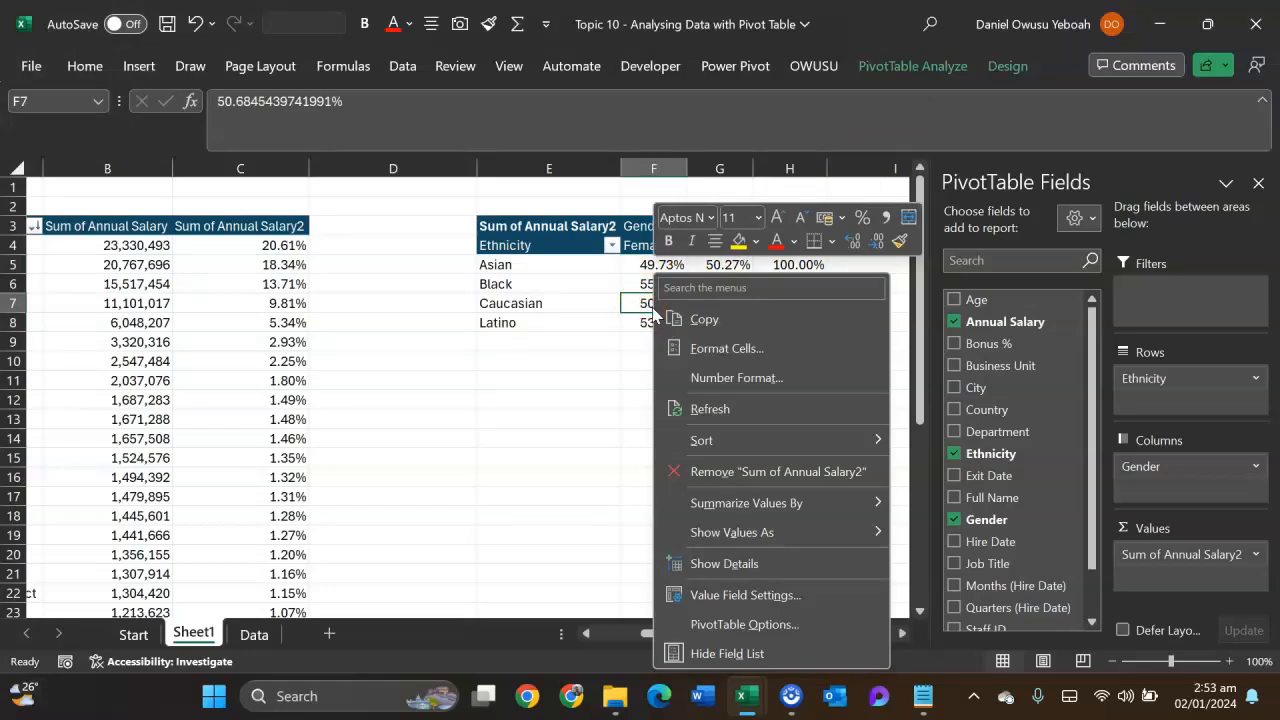
{"action": "mouse_move", "coordinate": [722, 538]}
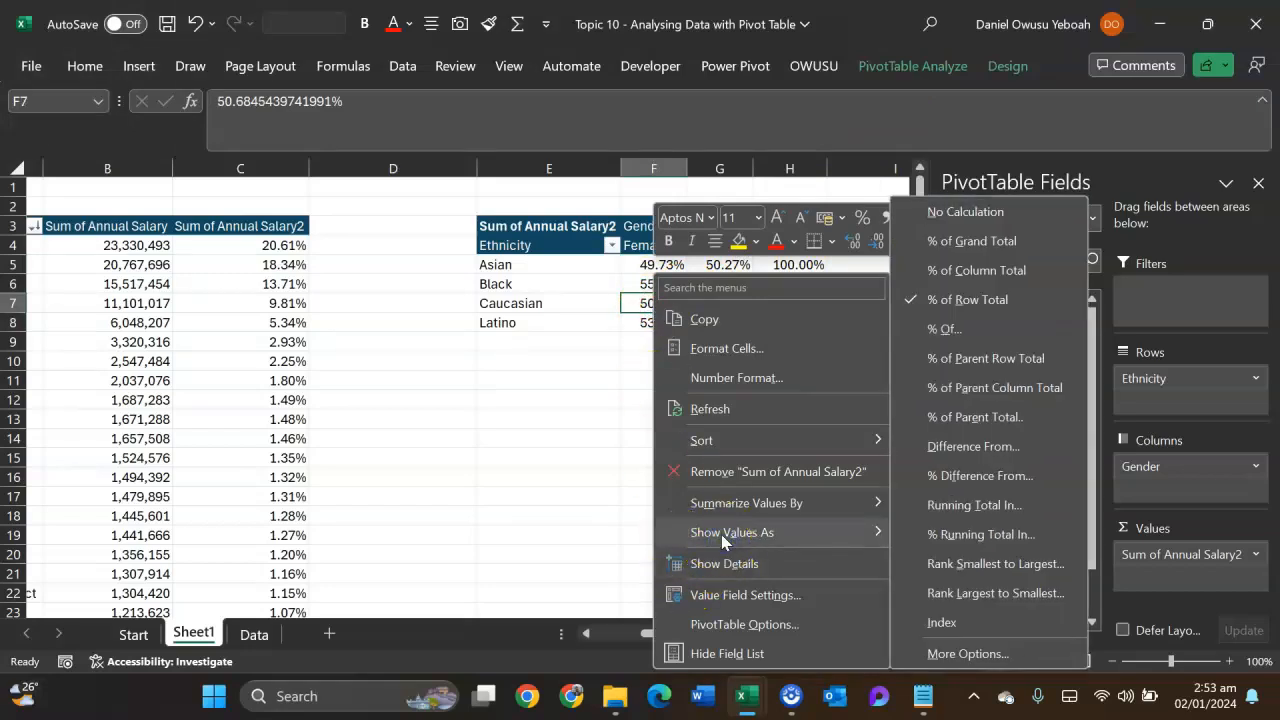
{"action": "left_click", "coordinate": [953, 213]}
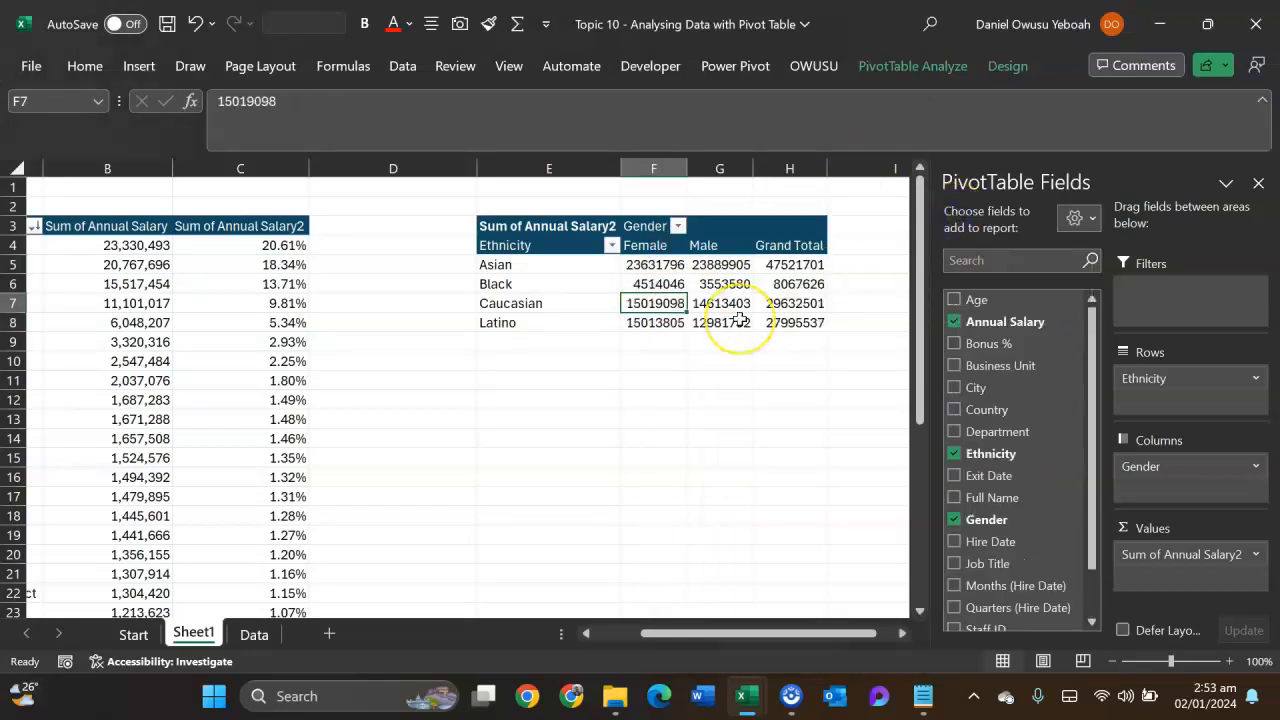
{"action": "mouse_move", "coordinate": [740, 320]}
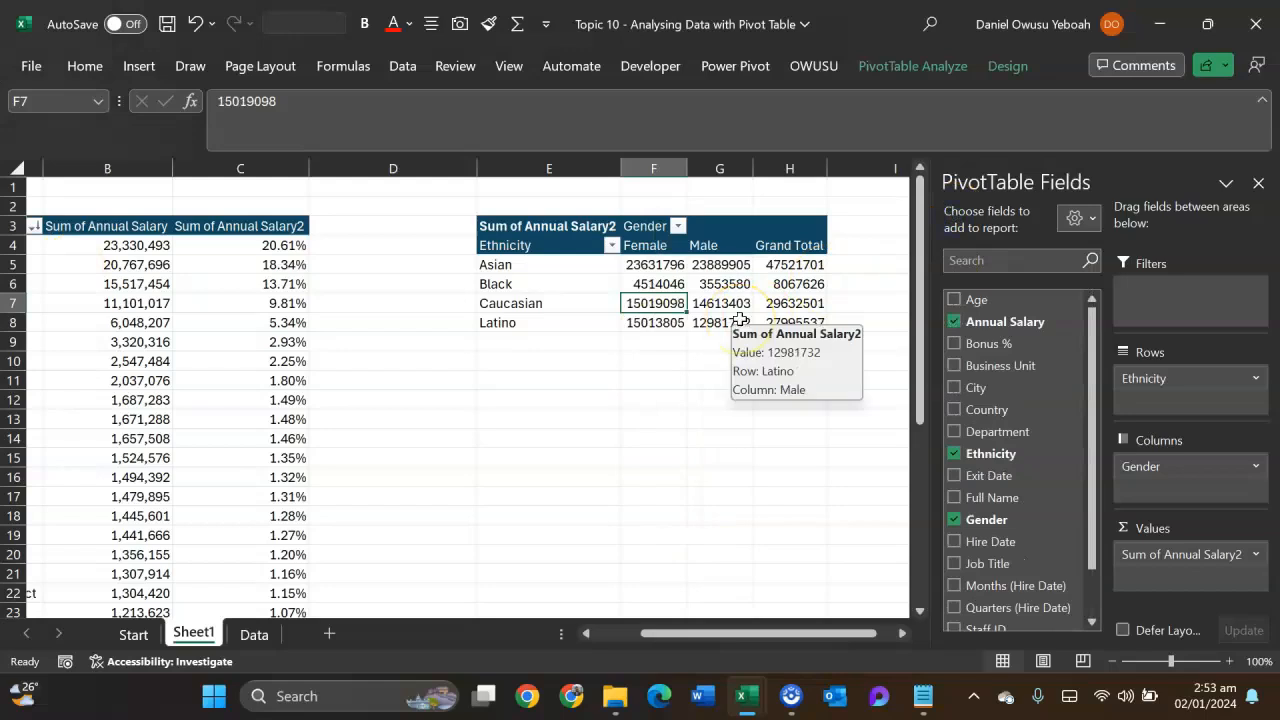
- Show the salary values as % Of with base field Ethnicity and base item Asian, and select the Black, Caucasian and Latino results
{"action": "right_click", "coordinate": [643, 304]}
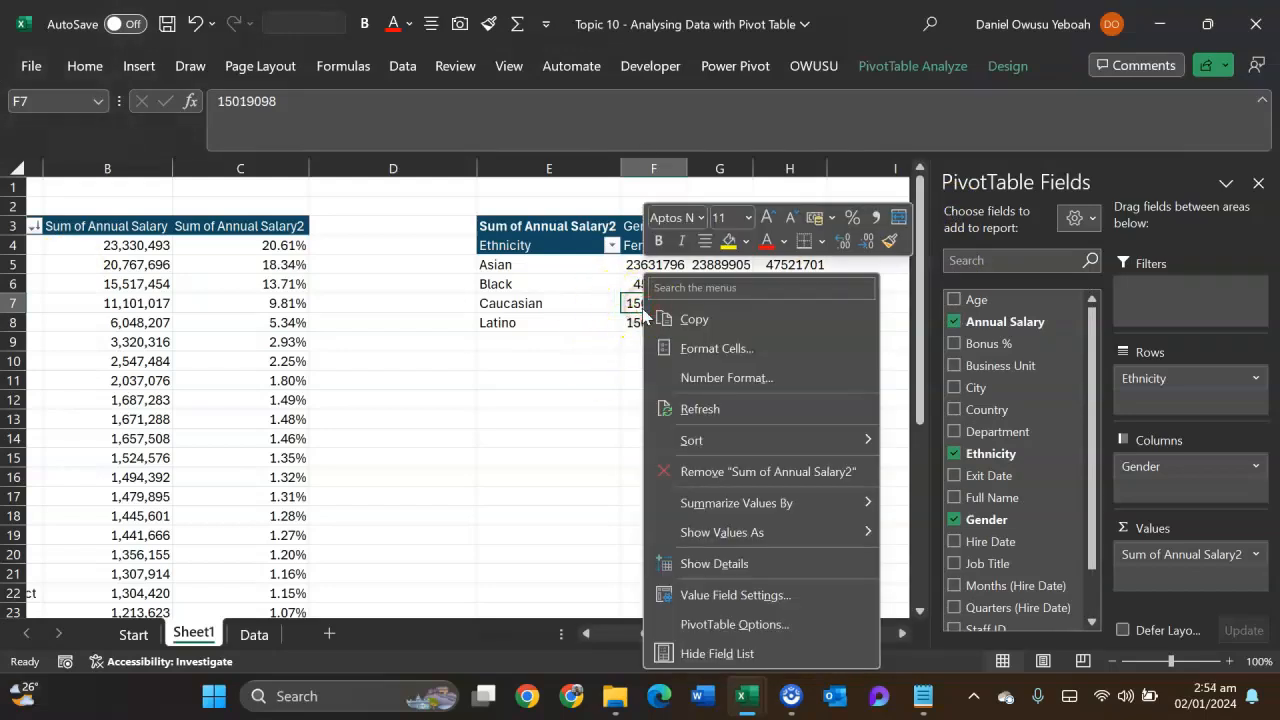
{"action": "mouse_move", "coordinate": [706, 532]}
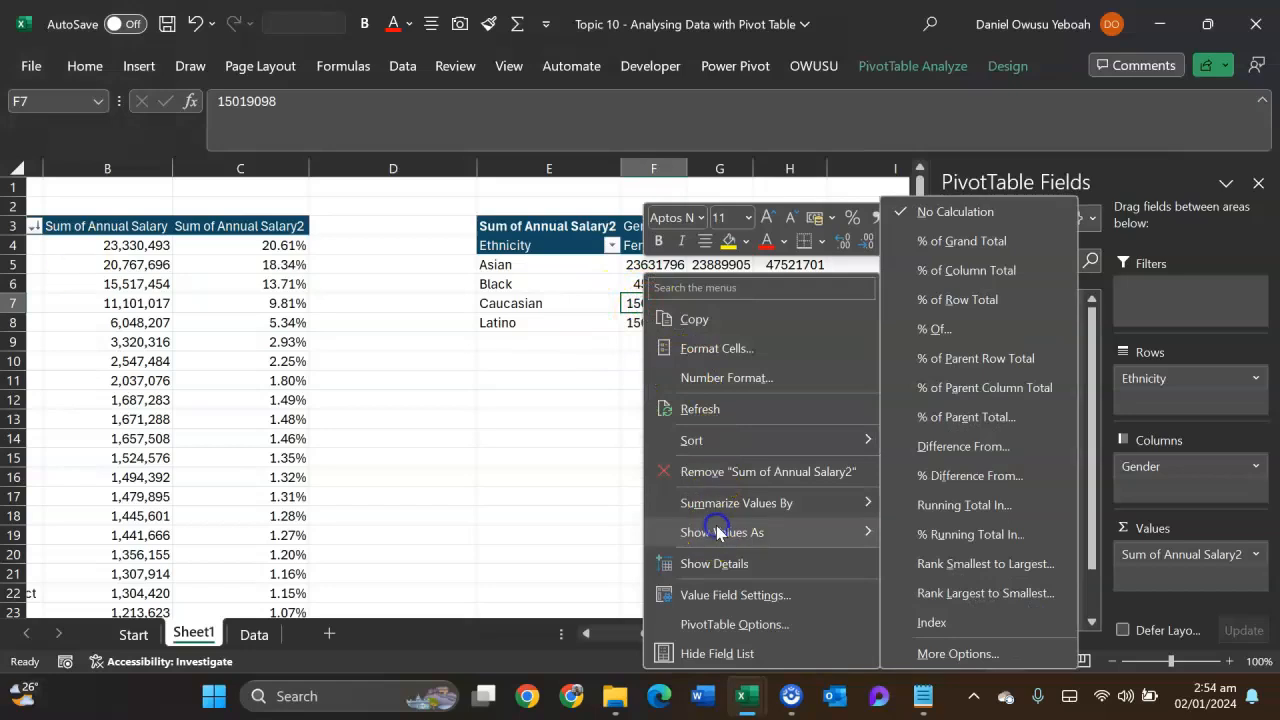
{"action": "left_click", "coordinate": [936, 333]}
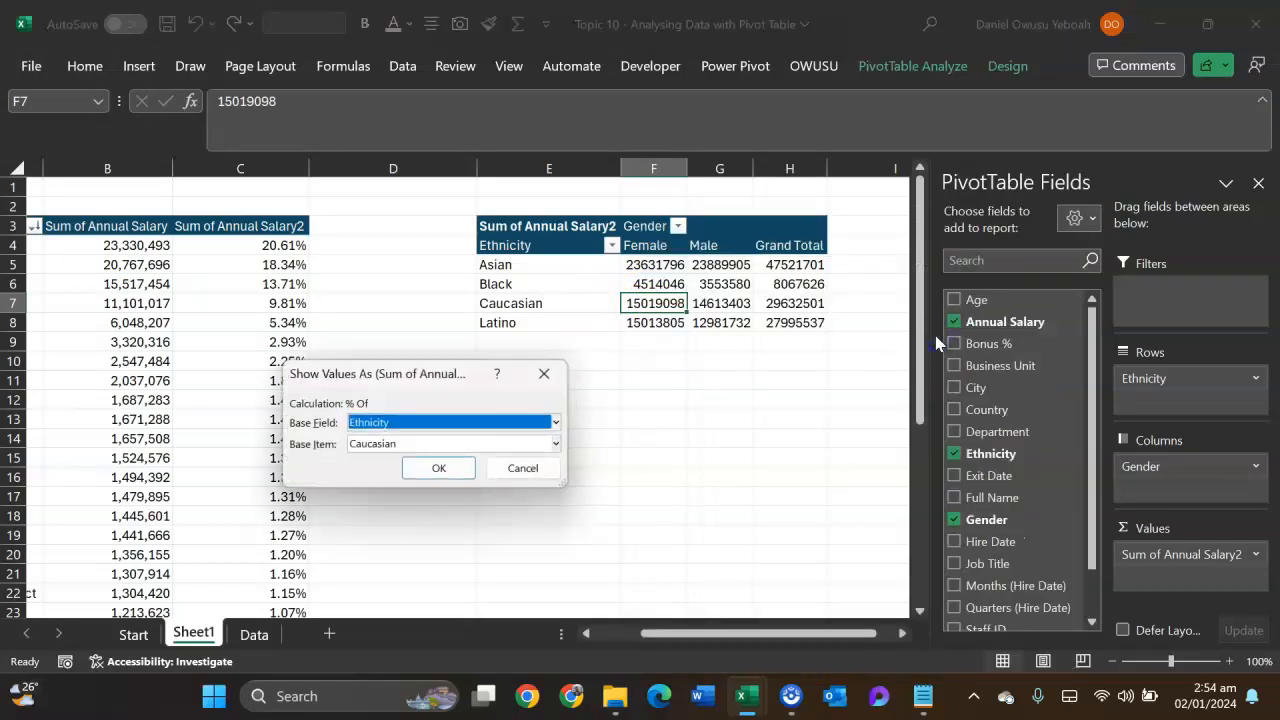
{"action": "left_click", "coordinate": [556, 422]}
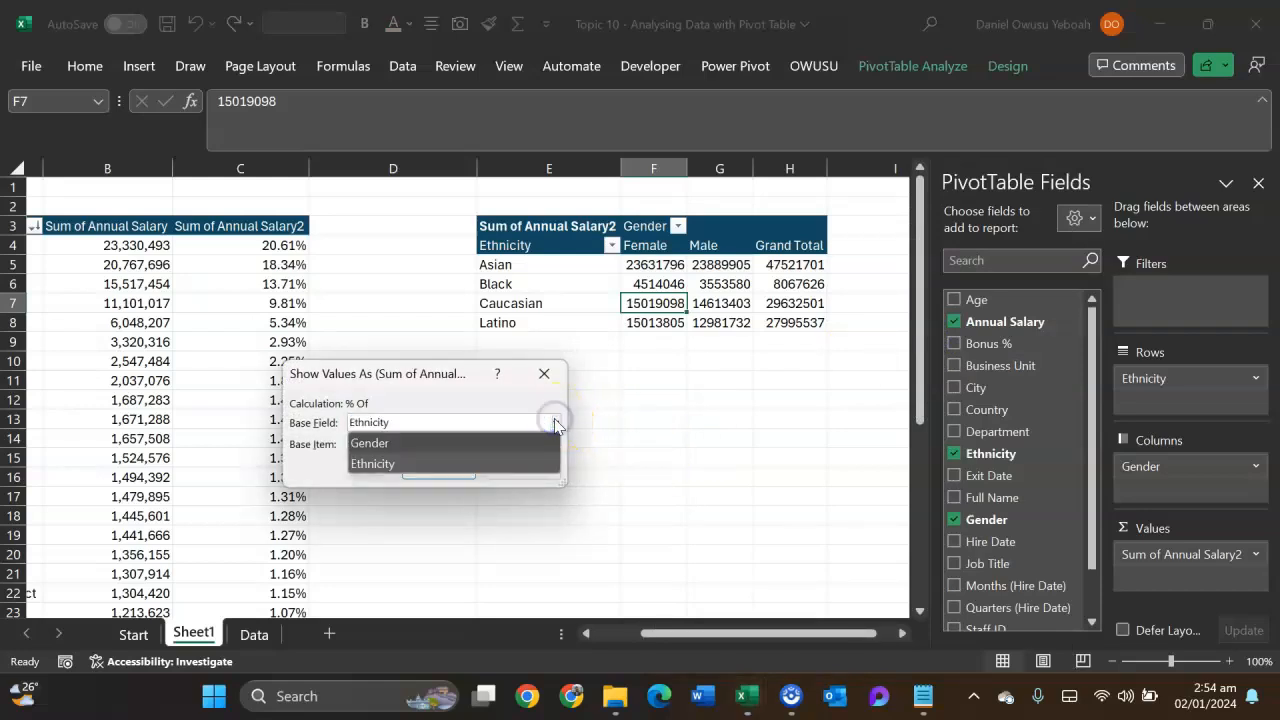
{"action": "left_click", "coordinate": [512, 446]}
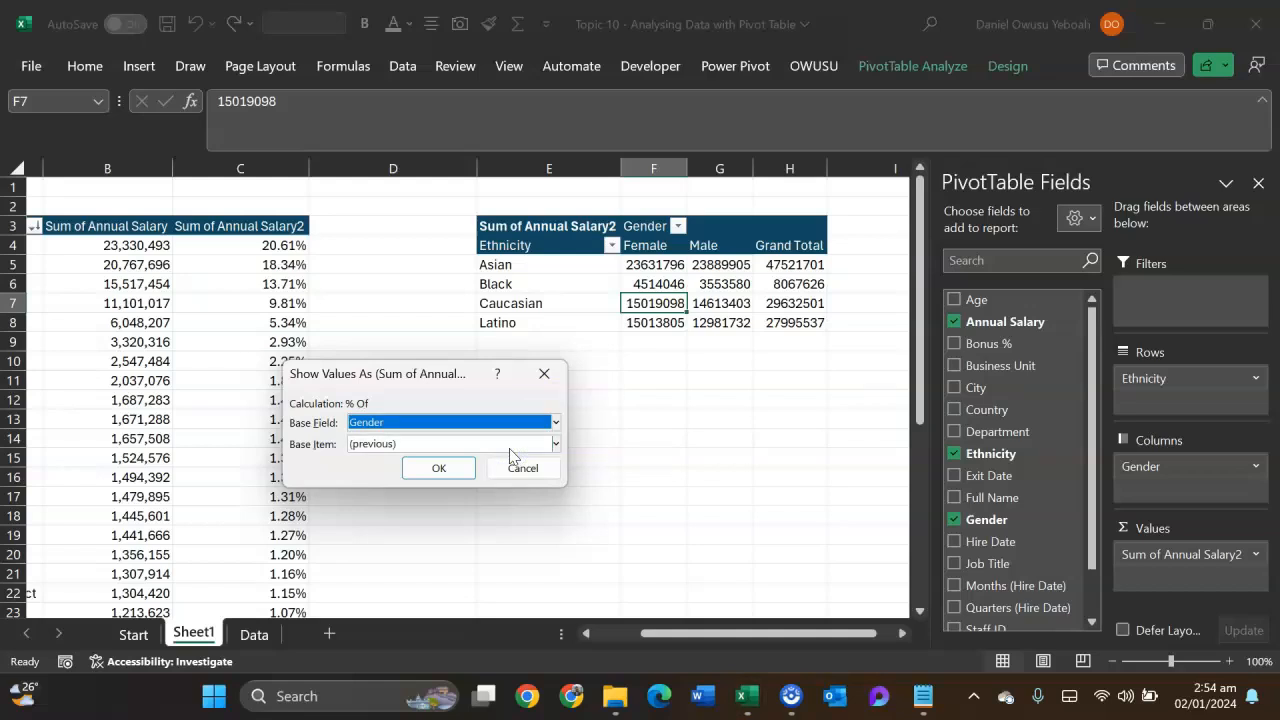
{"action": "left_click", "coordinate": [556, 444]}
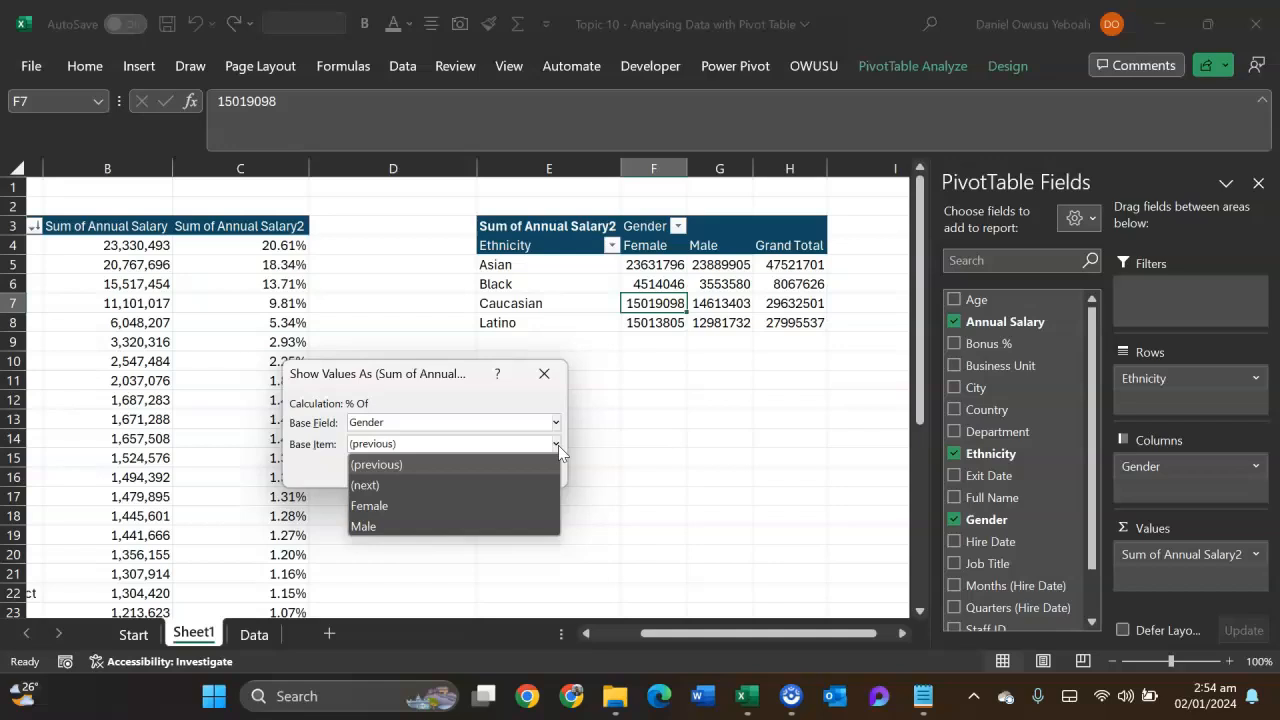
{"action": "left_click", "coordinate": [556, 422]}
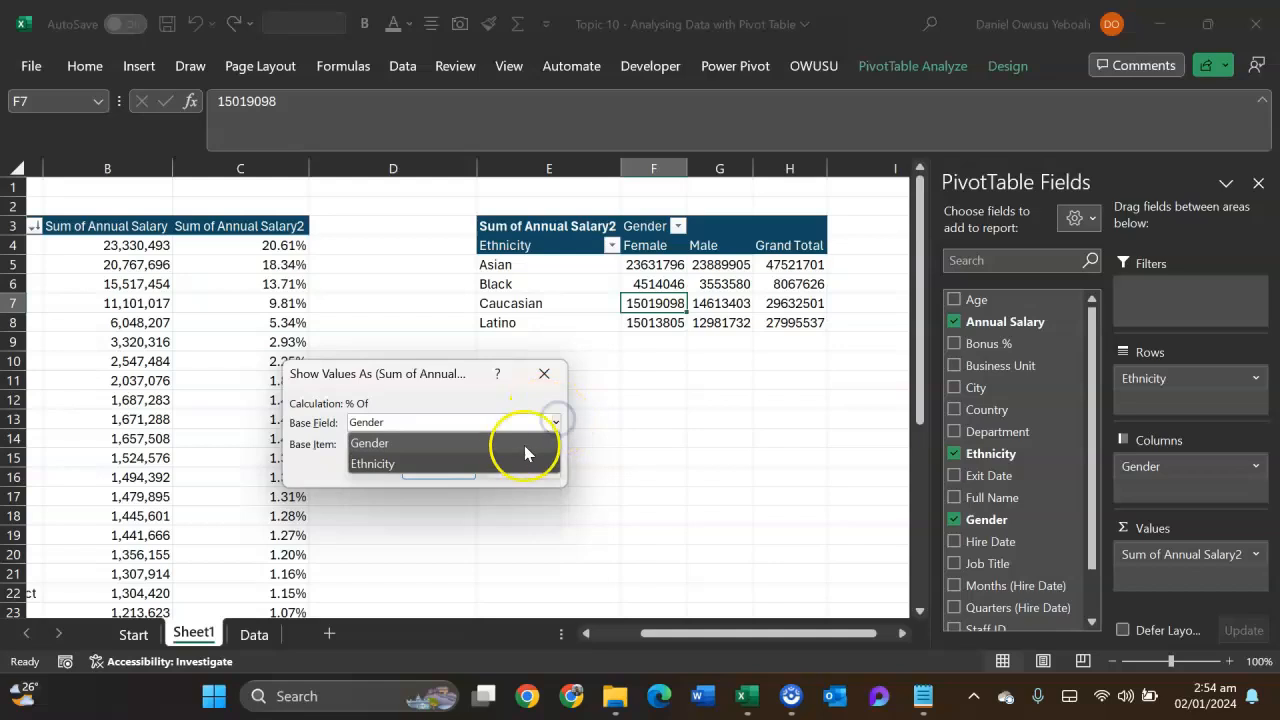
{"action": "left_click", "coordinate": [512, 460]}
{"action": "left_click", "coordinate": [557, 444]}
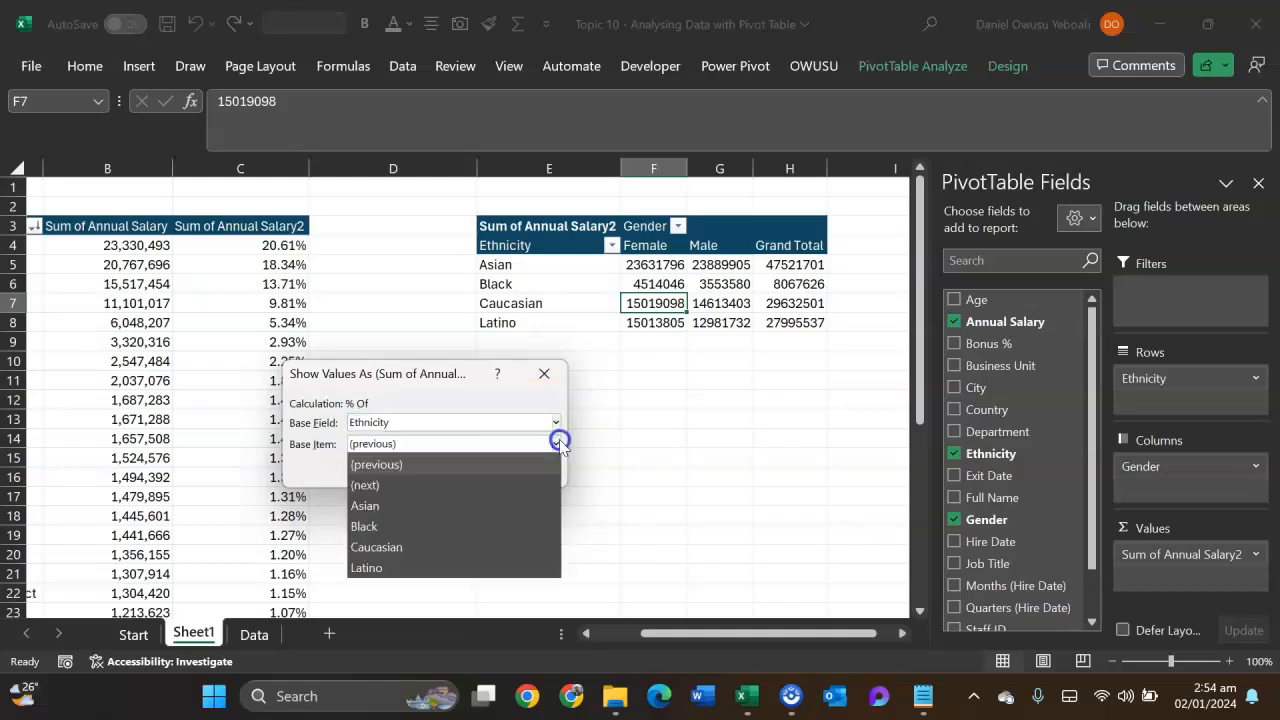
{"action": "left_click", "coordinate": [399, 505]}
{"action": "left_click", "coordinate": [445, 466]}
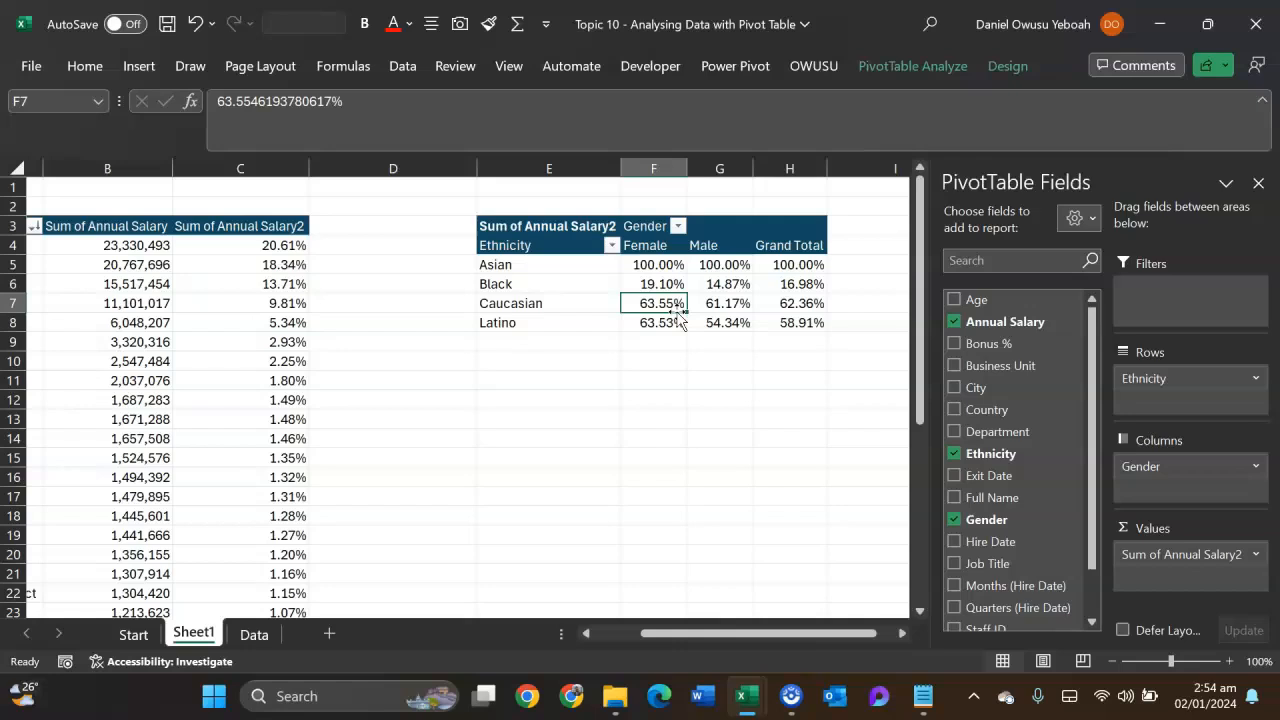
{"action": "left_click_drag", "start_coordinate": [655, 284], "coordinate": [765, 326]}
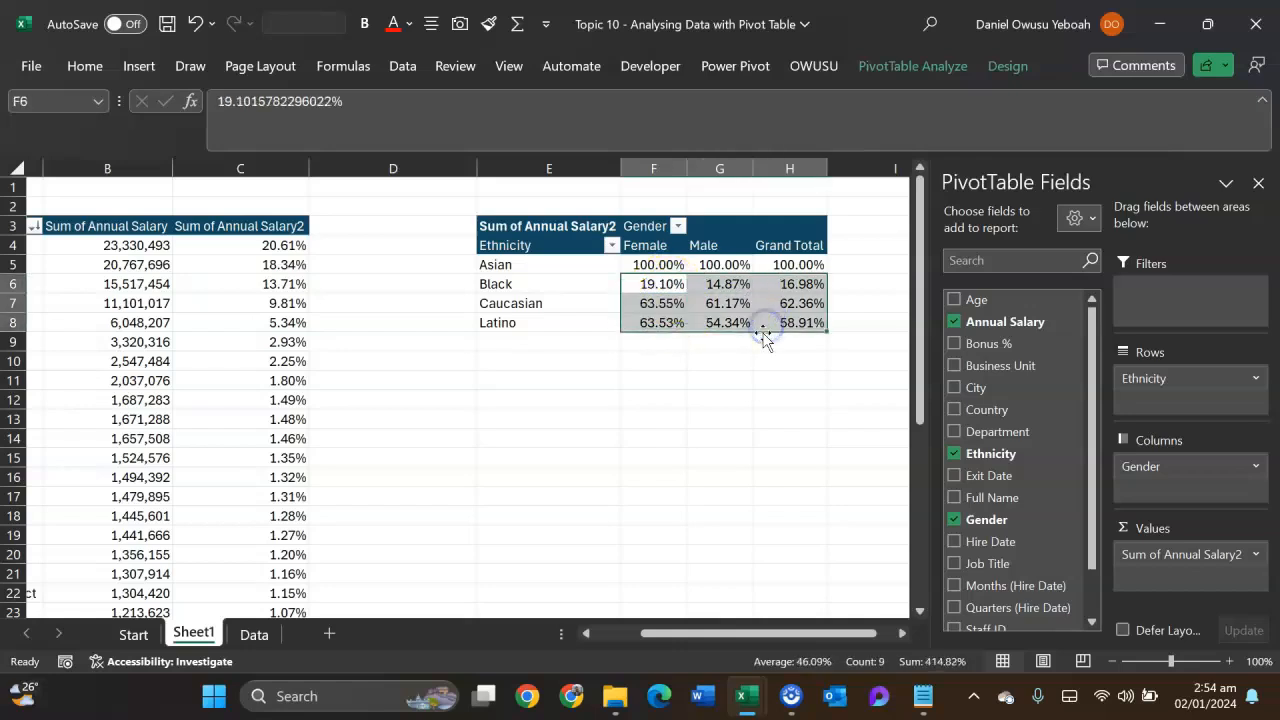
{"action": "right_click", "coordinate": [716, 312]}
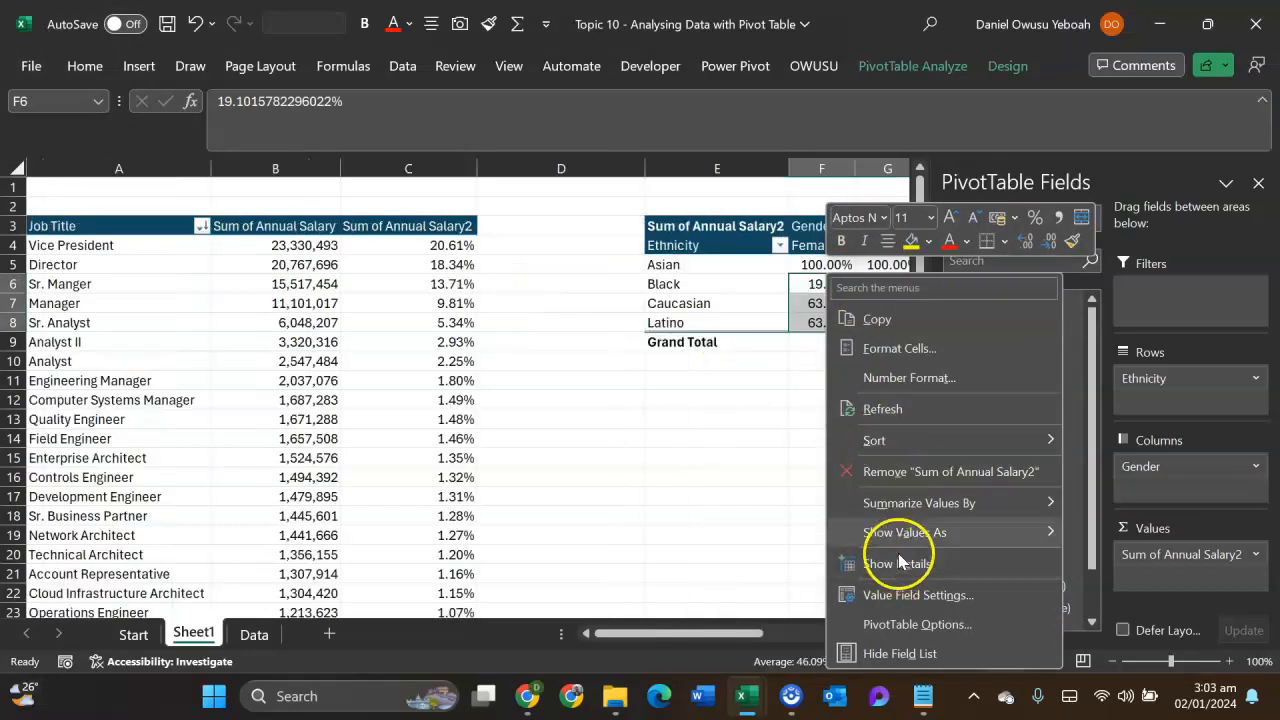
{"action": "mouse_move", "coordinate": [920, 530]}
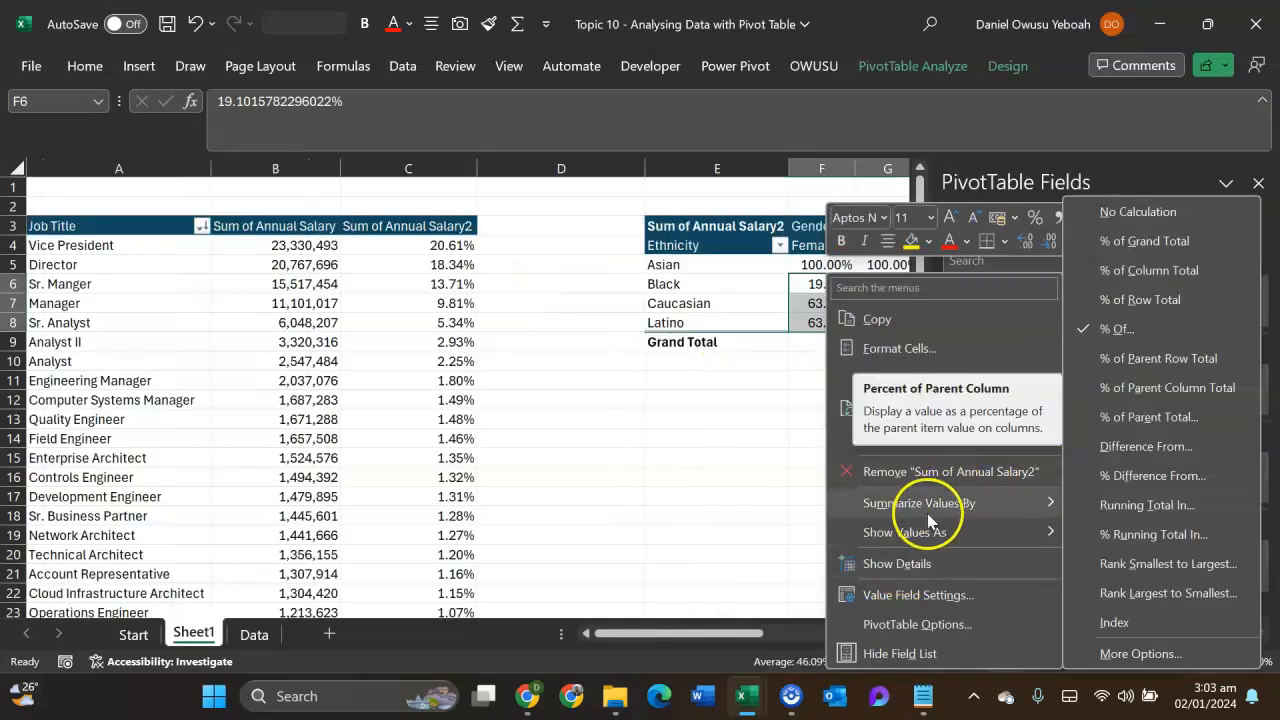
{"action": "left_click", "coordinate": [1185, 358]}
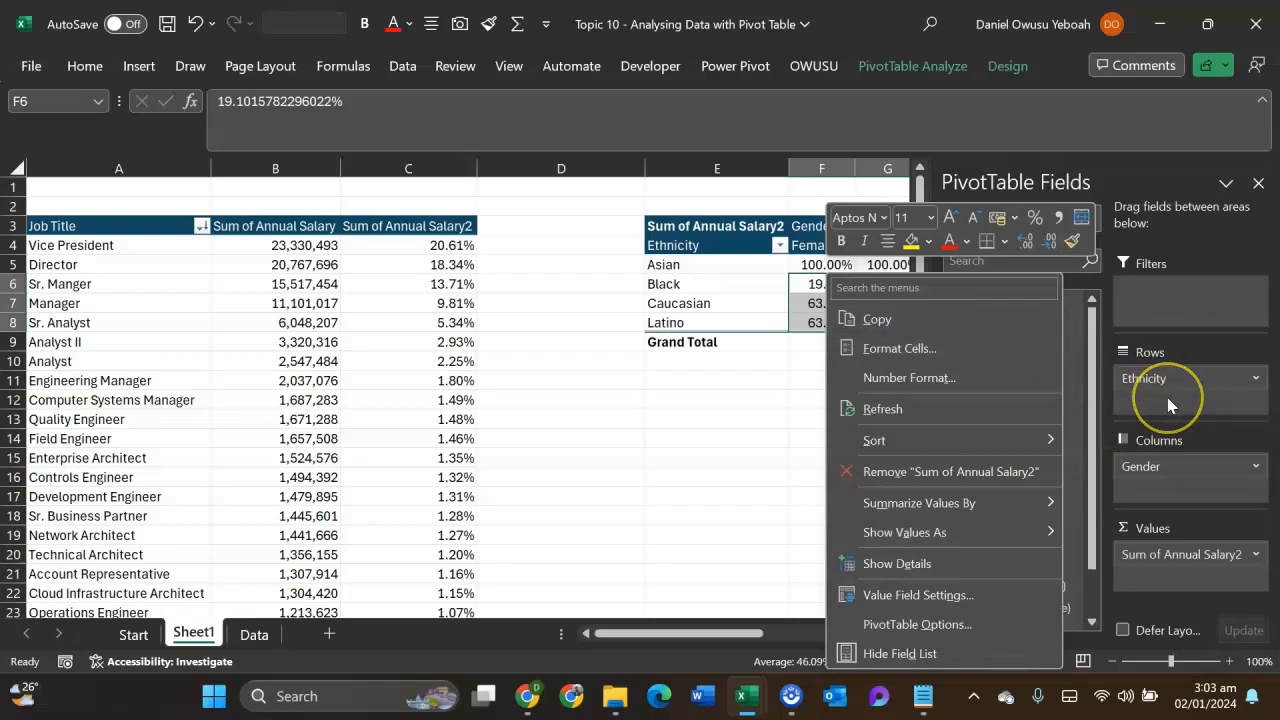
{"action": "key", "text": "Escape"}
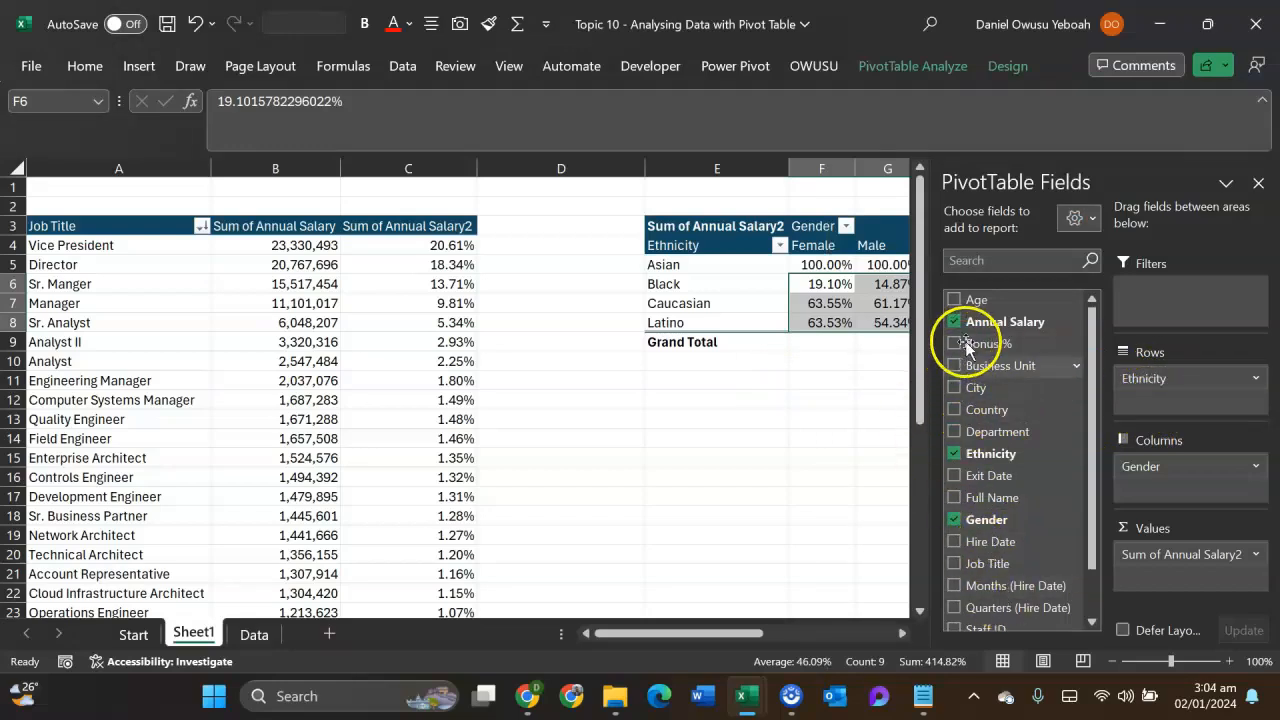
- Add Country below Ethnicity in the pivot table's rows, and reset the salary values to No Calculation
{"action": "left_click_drag", "start_coordinate": [986, 409], "coordinate": [1135, 405]}
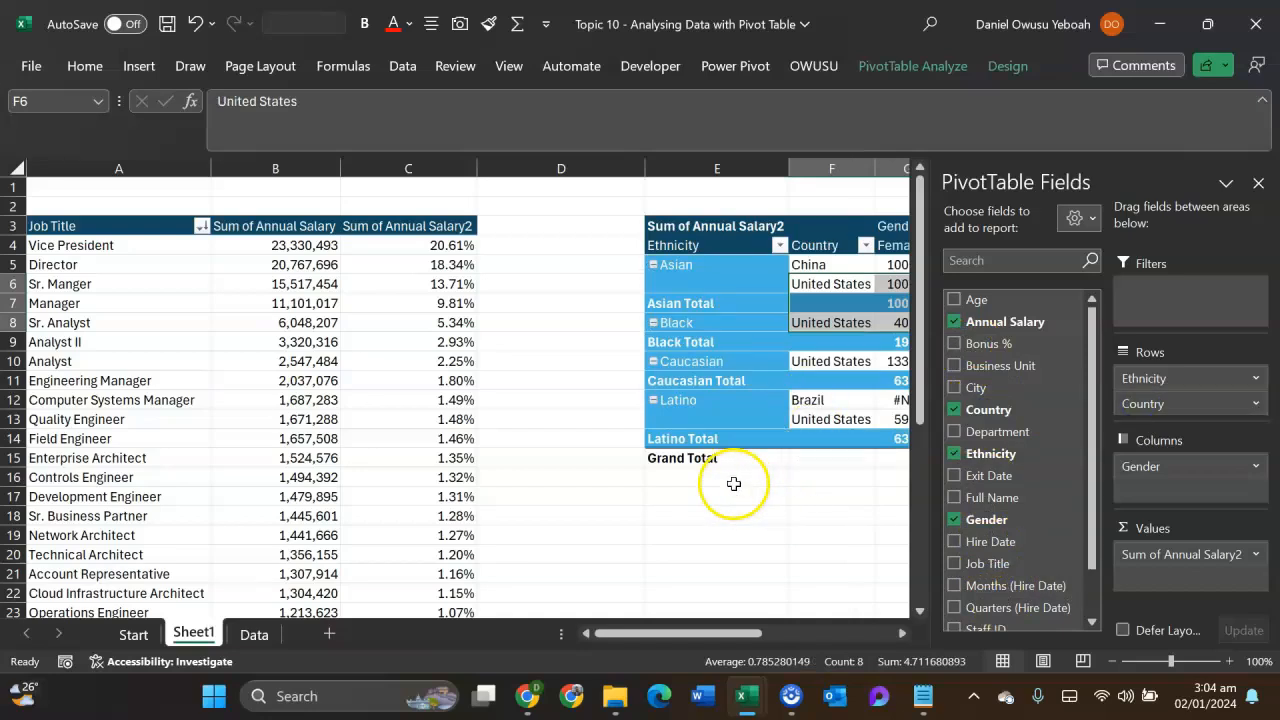
{"action": "left_click_drag", "start_coordinate": [733, 633], "coordinate": [790, 637]}
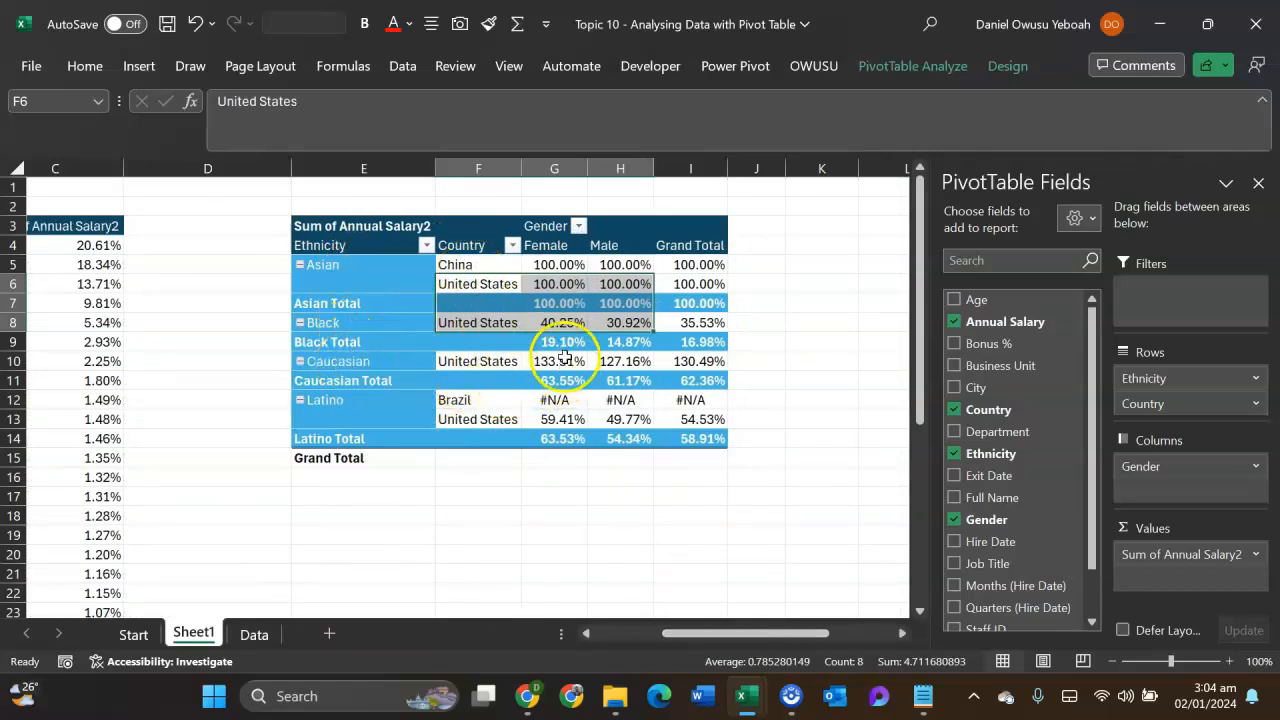
{"action": "right_click", "coordinate": [556, 361]}
{"action": "mouse_move", "coordinate": [688, 532]}
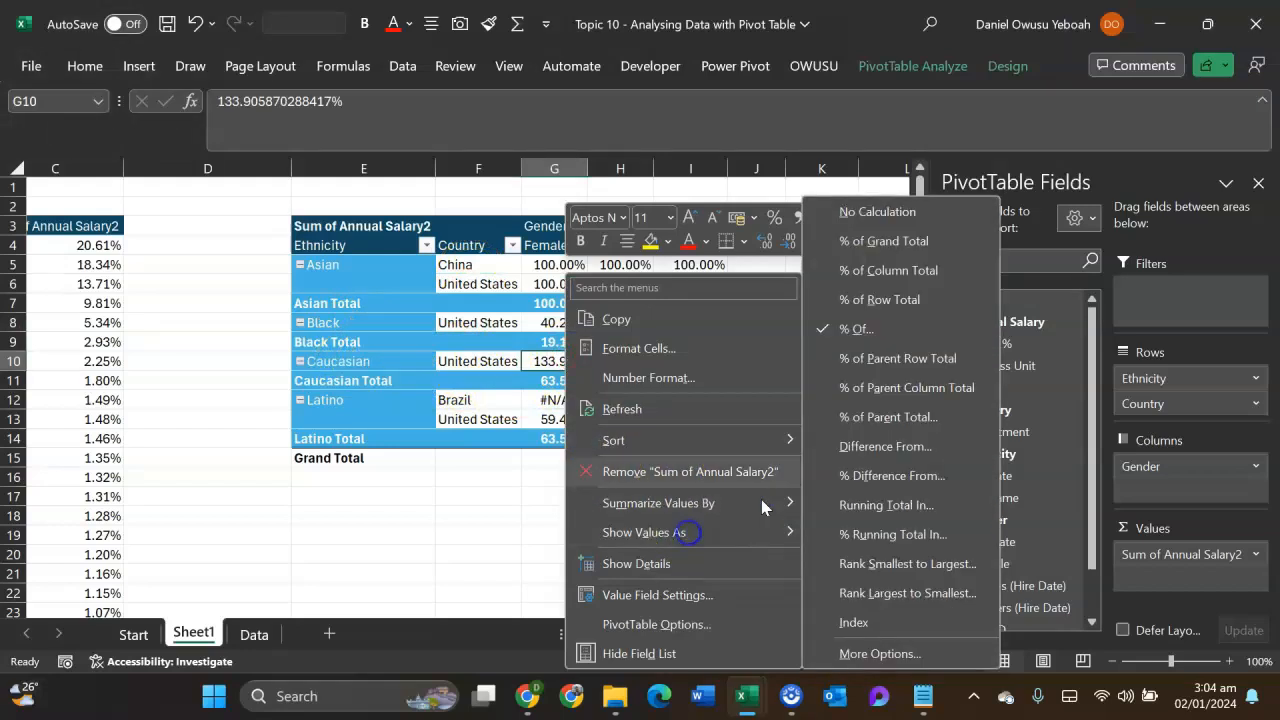
{"action": "left_click", "coordinate": [860, 221]}
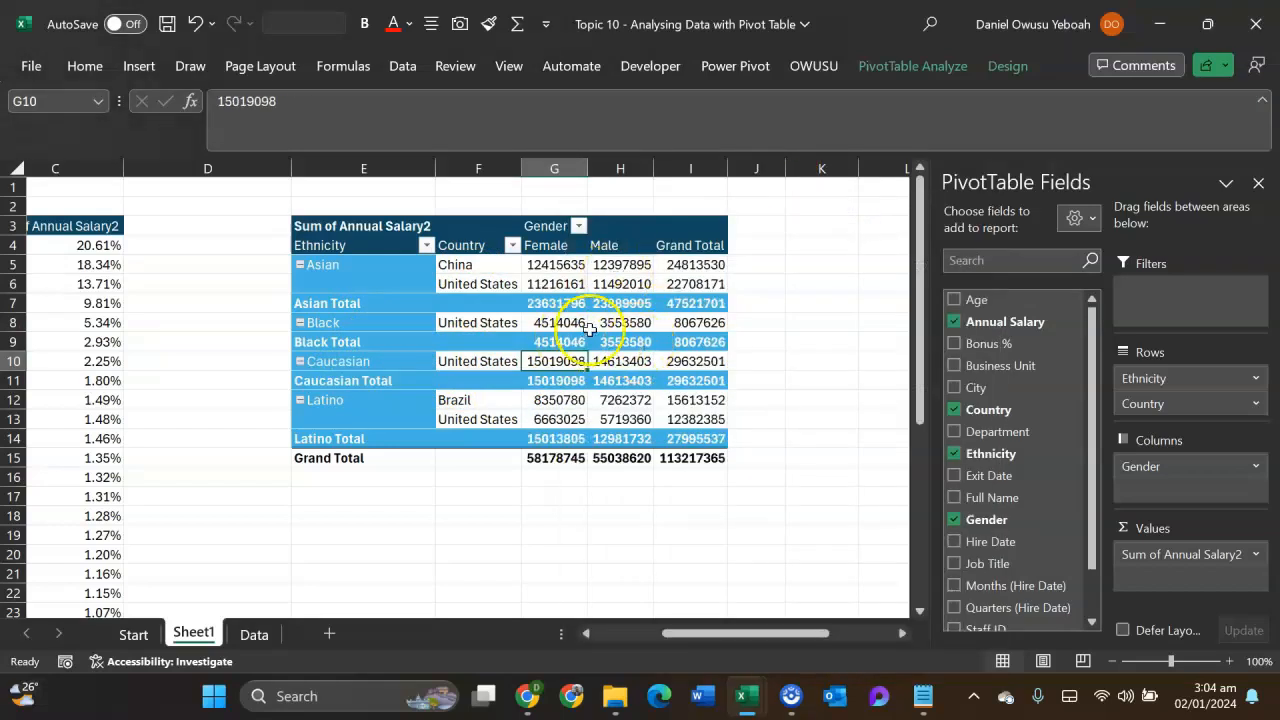
- Set the column width of the Female, Male and Grand Total columns to 12
{"action": "left_click_drag", "start_coordinate": [551, 250], "coordinate": [711, 430]}
{"action": "key", "text": "alt+h"}
{"action": "type", "text": "ow1"}
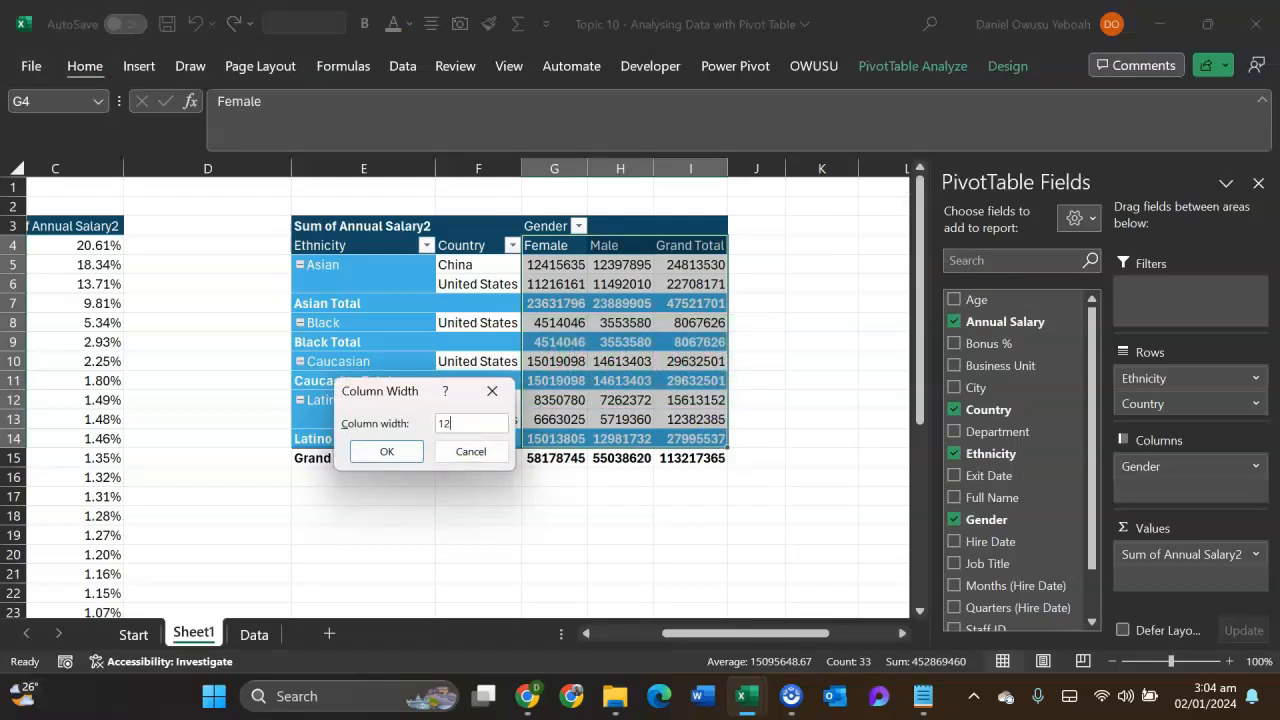
{"action": "left_click", "coordinate": [386, 451]}
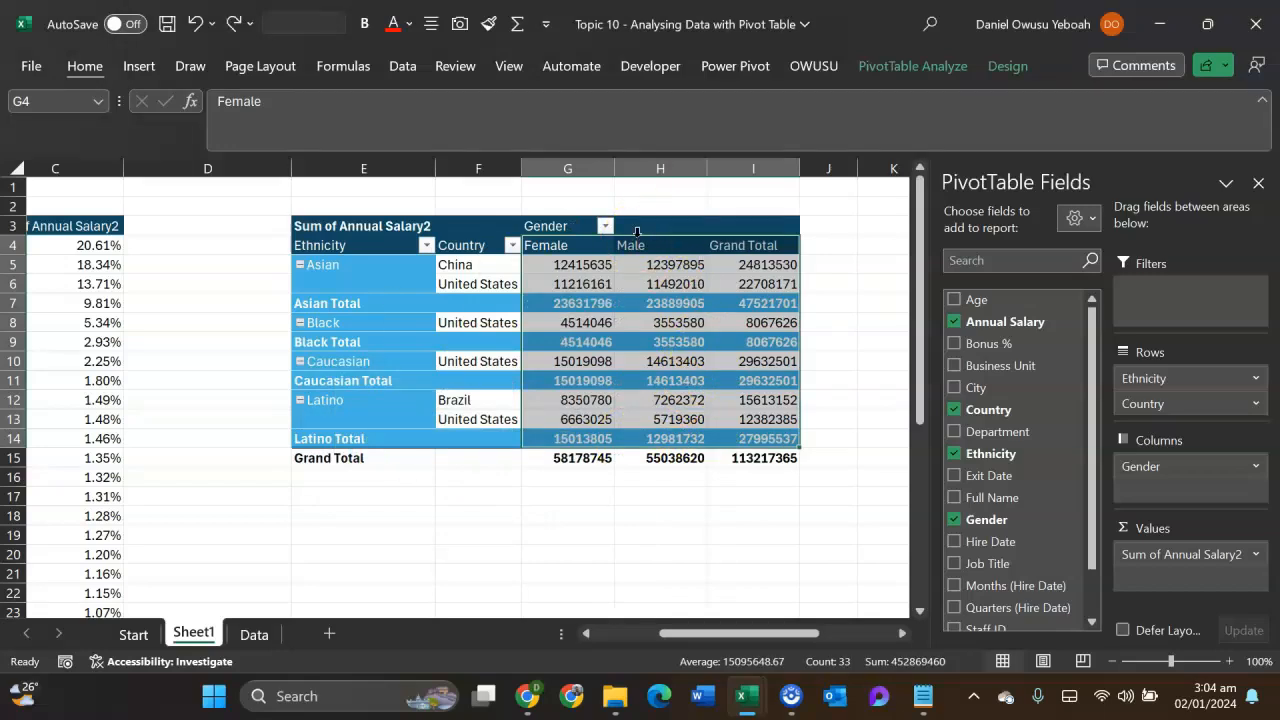
{"action": "left_click", "coordinate": [484, 532]}
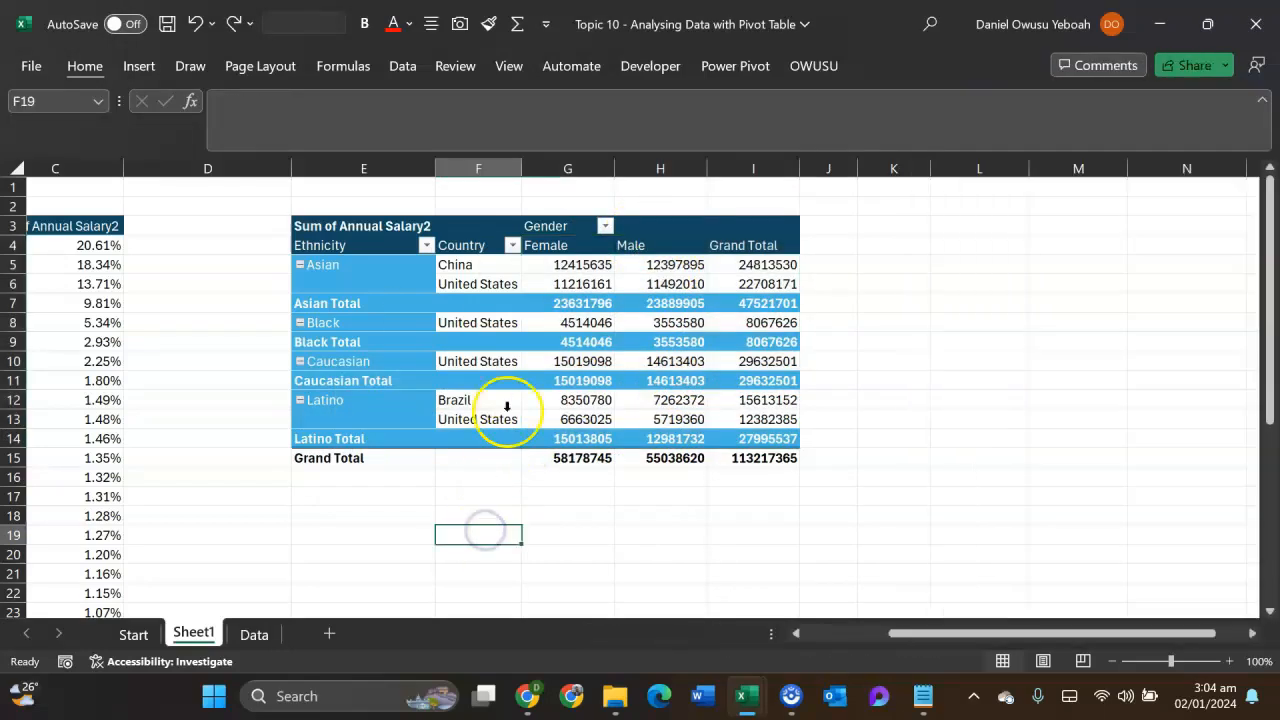
- Show the Ethnicity and Country pivot table's salary values as % of Parent Row Total
{"action": "left_click", "coordinate": [596, 342]}
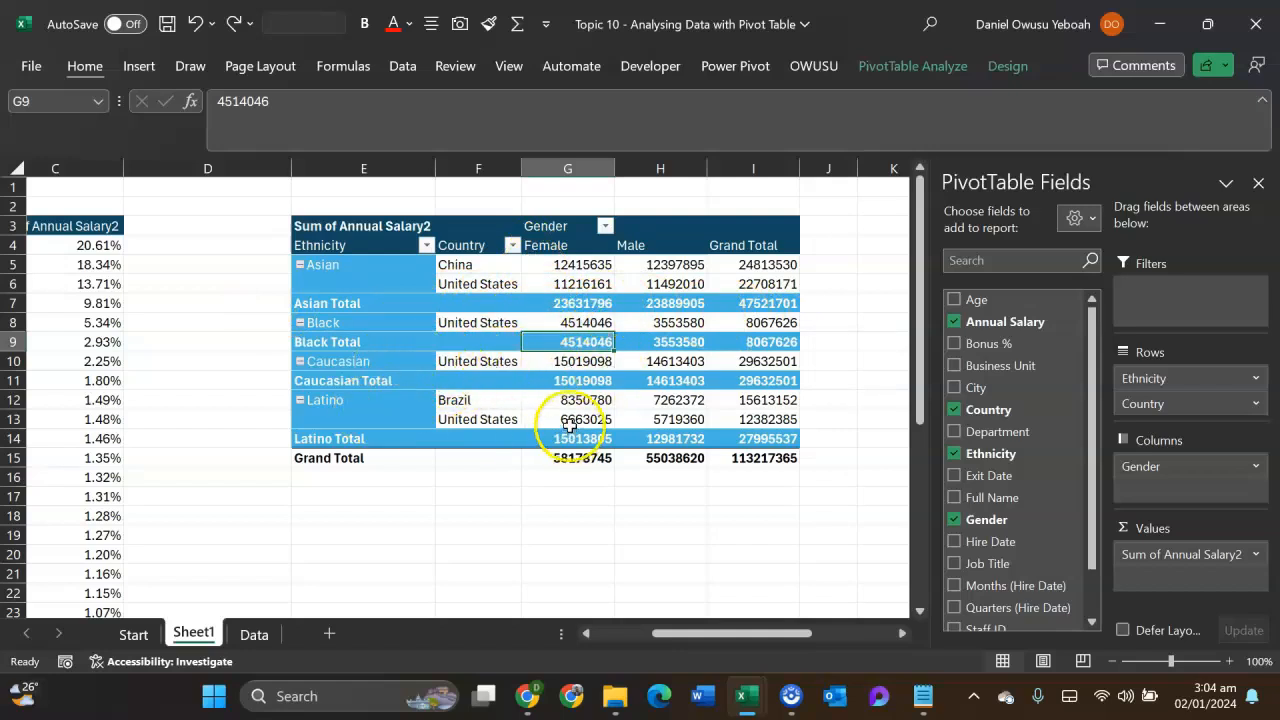
{"action": "right_click", "coordinate": [562, 338]}
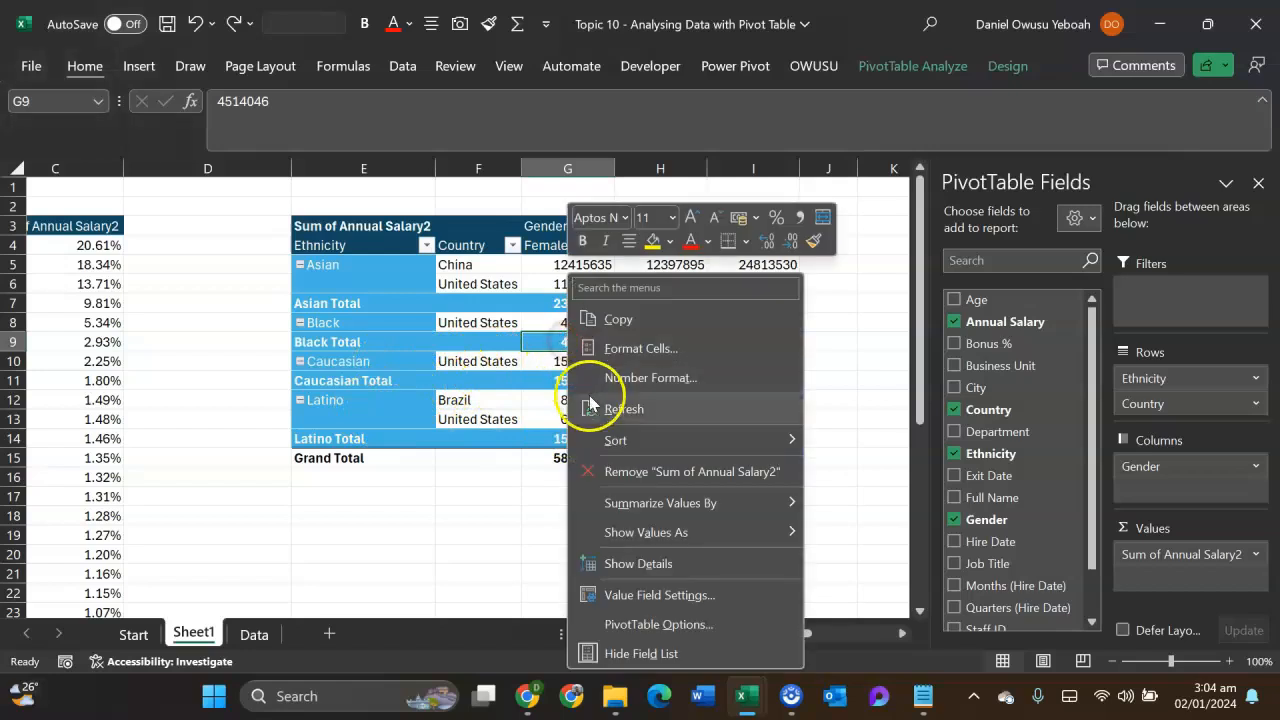
{"action": "left_click", "coordinate": [615, 535]}
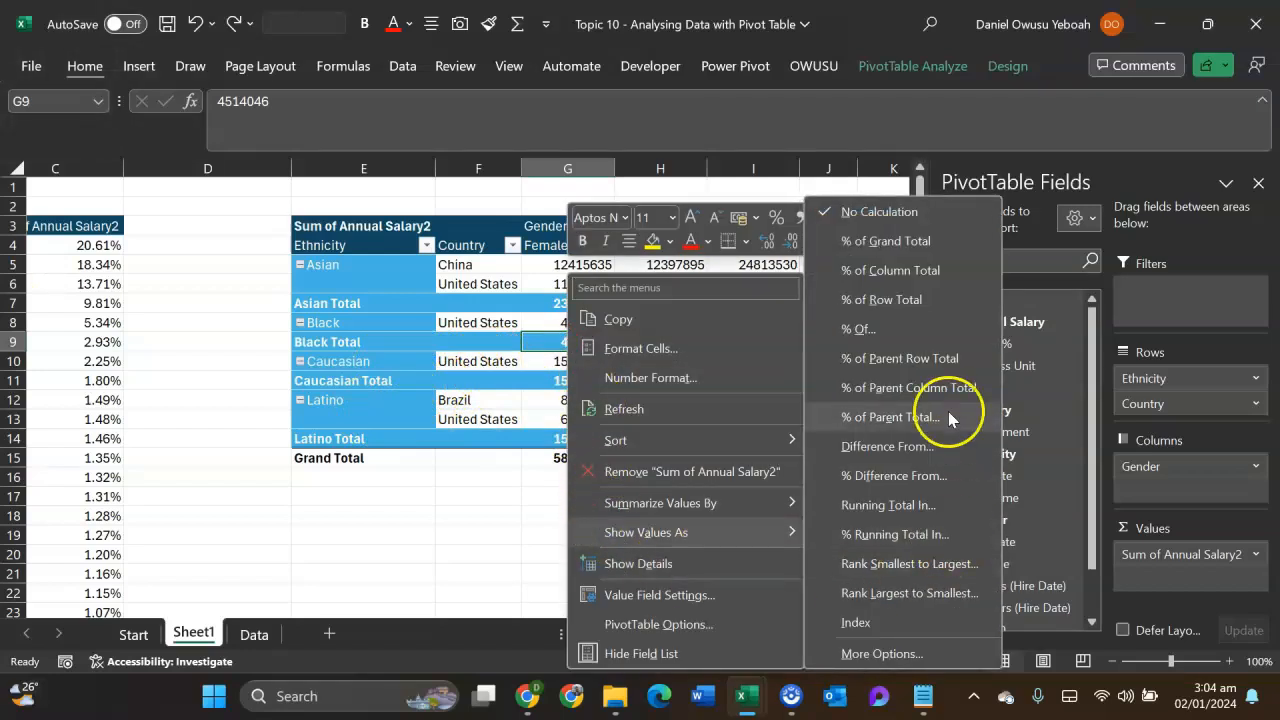
{"action": "left_click", "coordinate": [889, 358]}
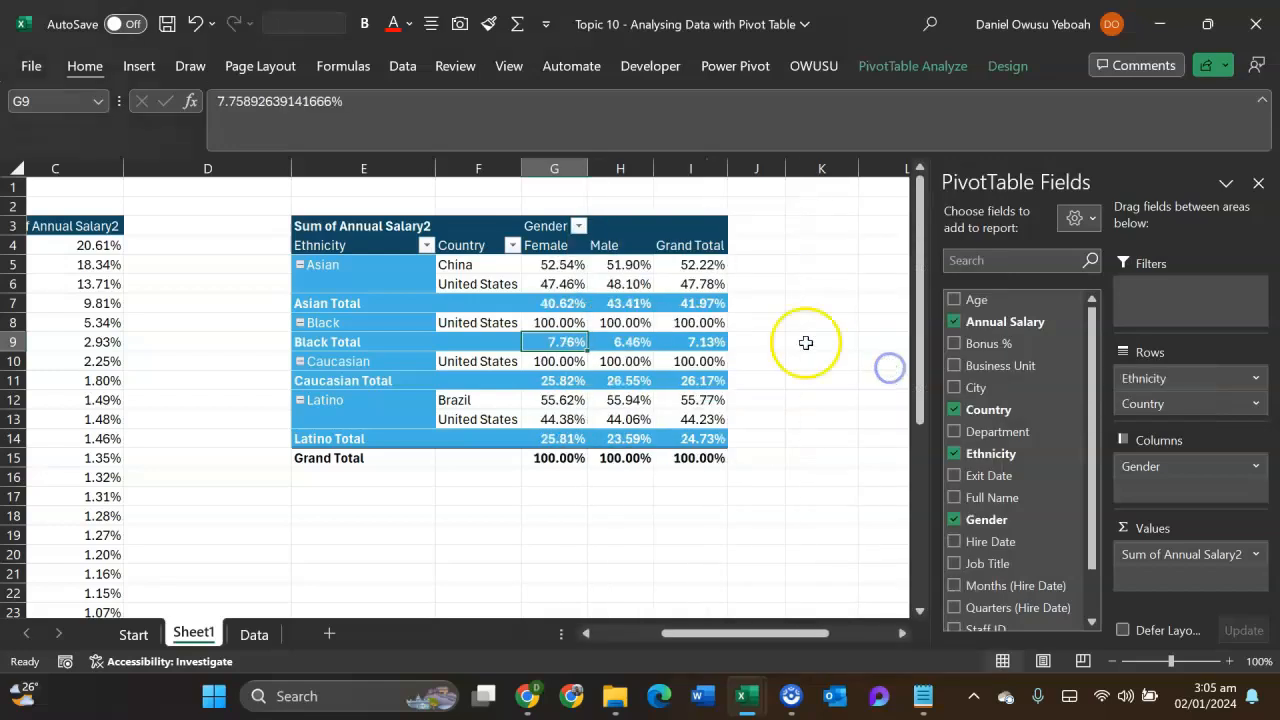
- Examine the female salary percentages for each country within the Asian and Latino groups of the pivot table
{"action": "mouse_move", "coordinate": [594, 325]}
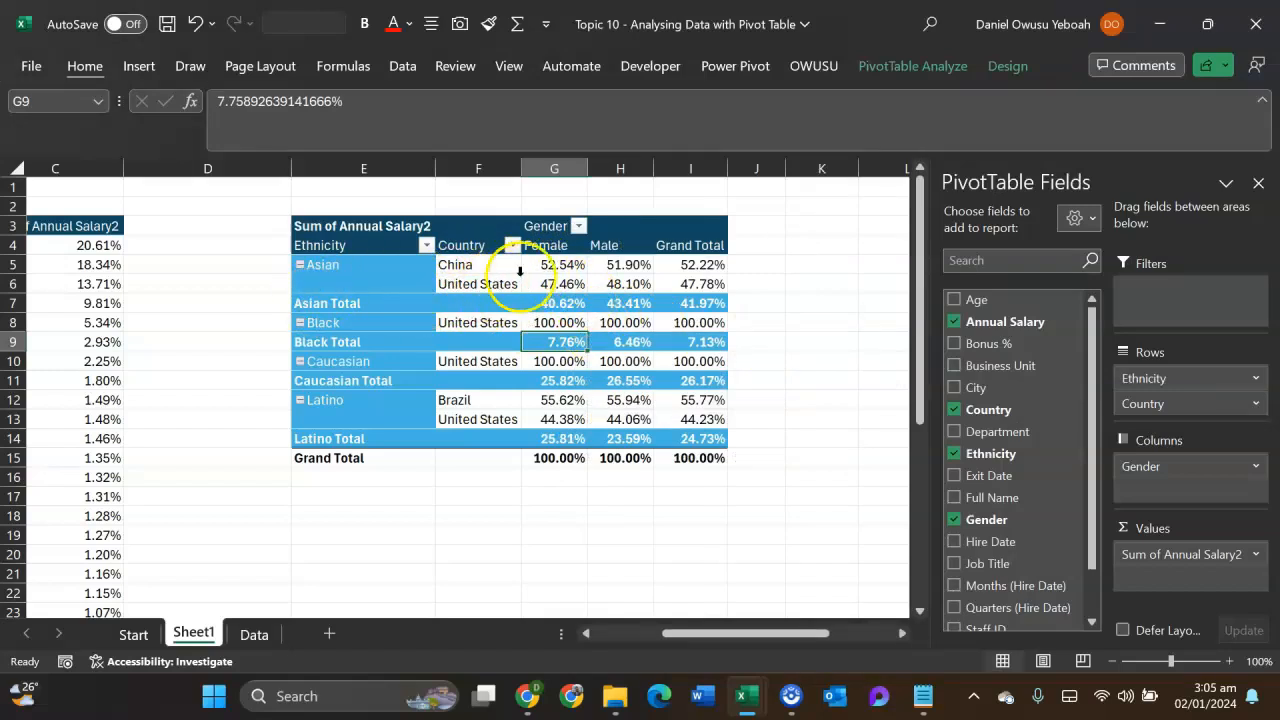
{"action": "mouse_move", "coordinate": [567, 265]}
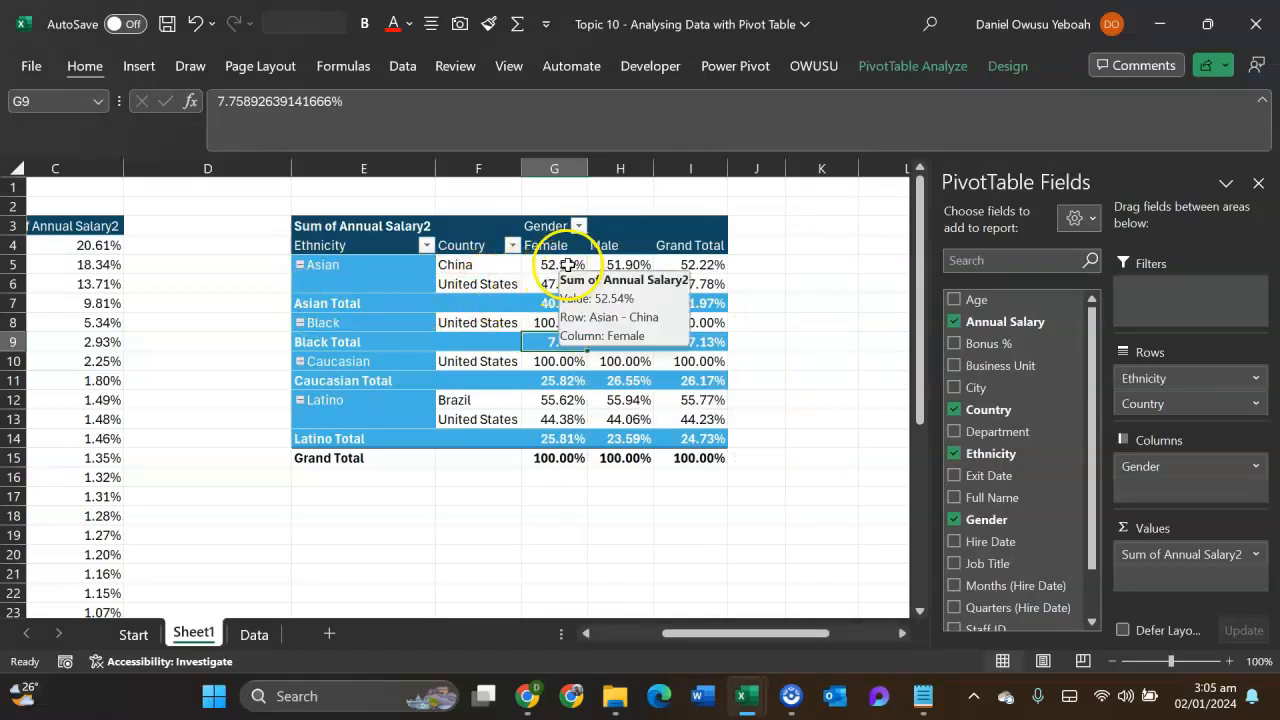
{"action": "left_click", "coordinate": [517, 273]}
{"action": "left_click", "coordinate": [548, 286]}
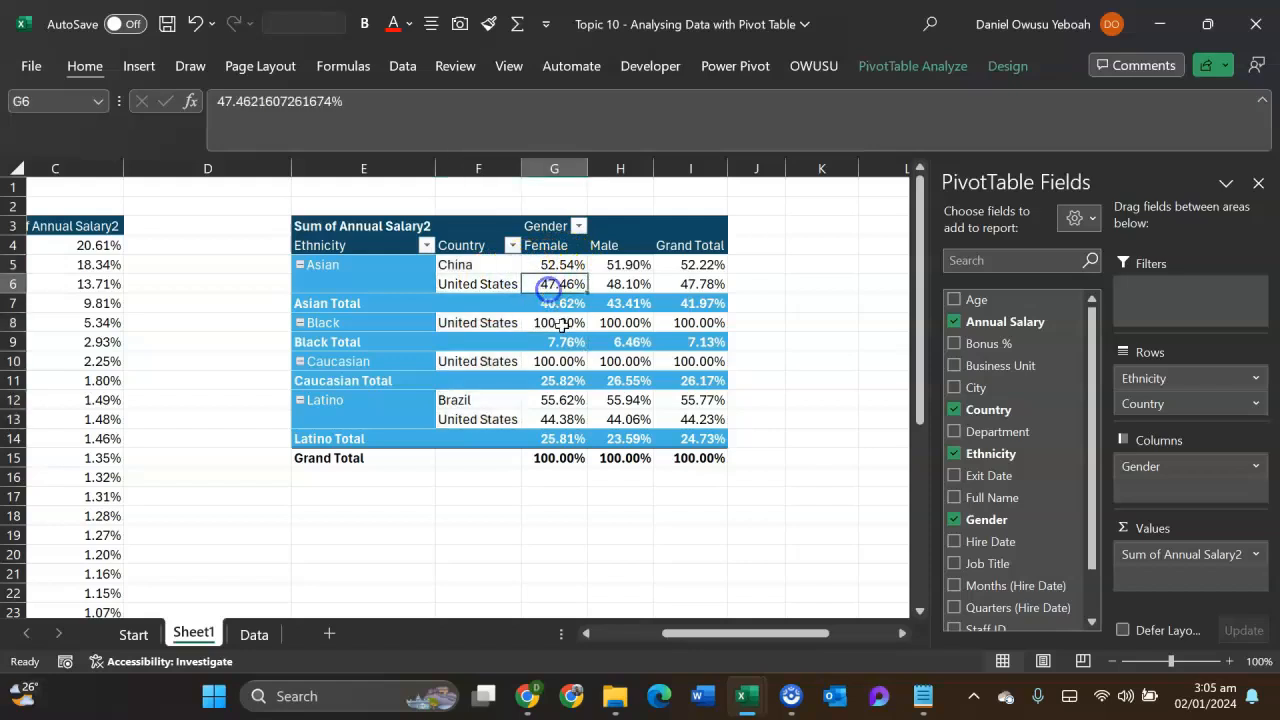
{"action": "mouse_move", "coordinate": [560, 309]}
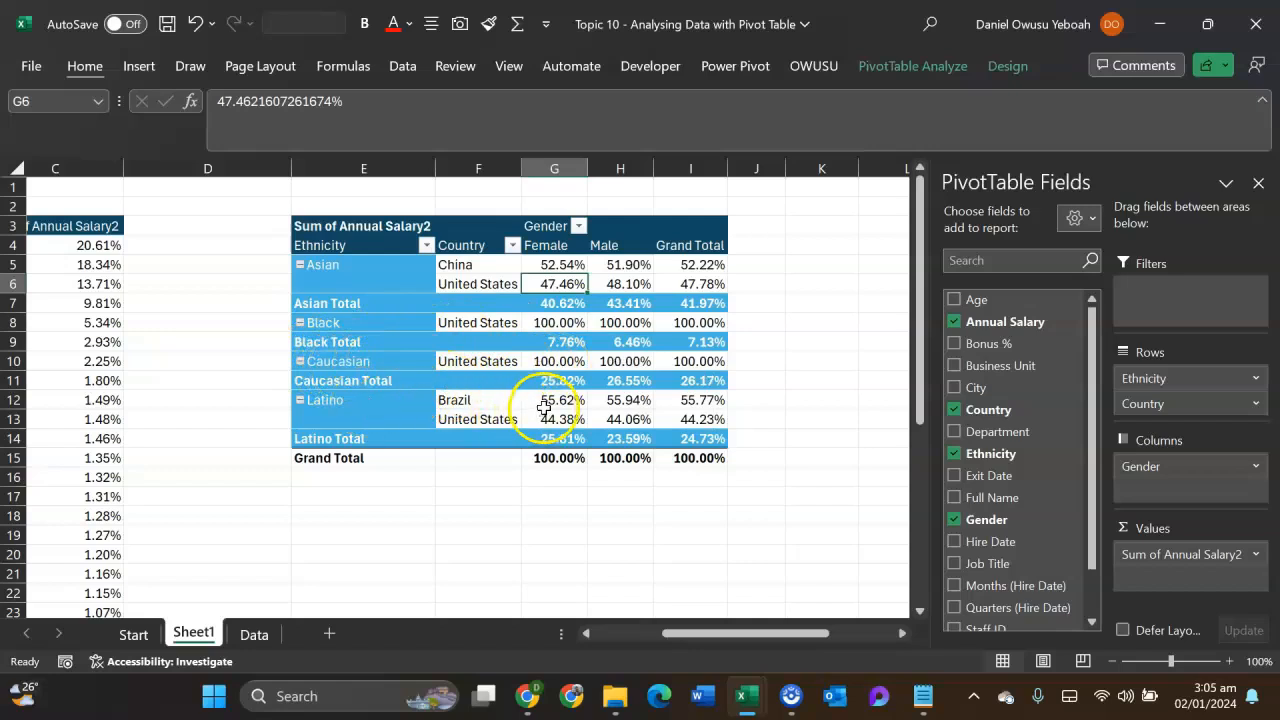
{"action": "mouse_move", "coordinate": [544, 405]}
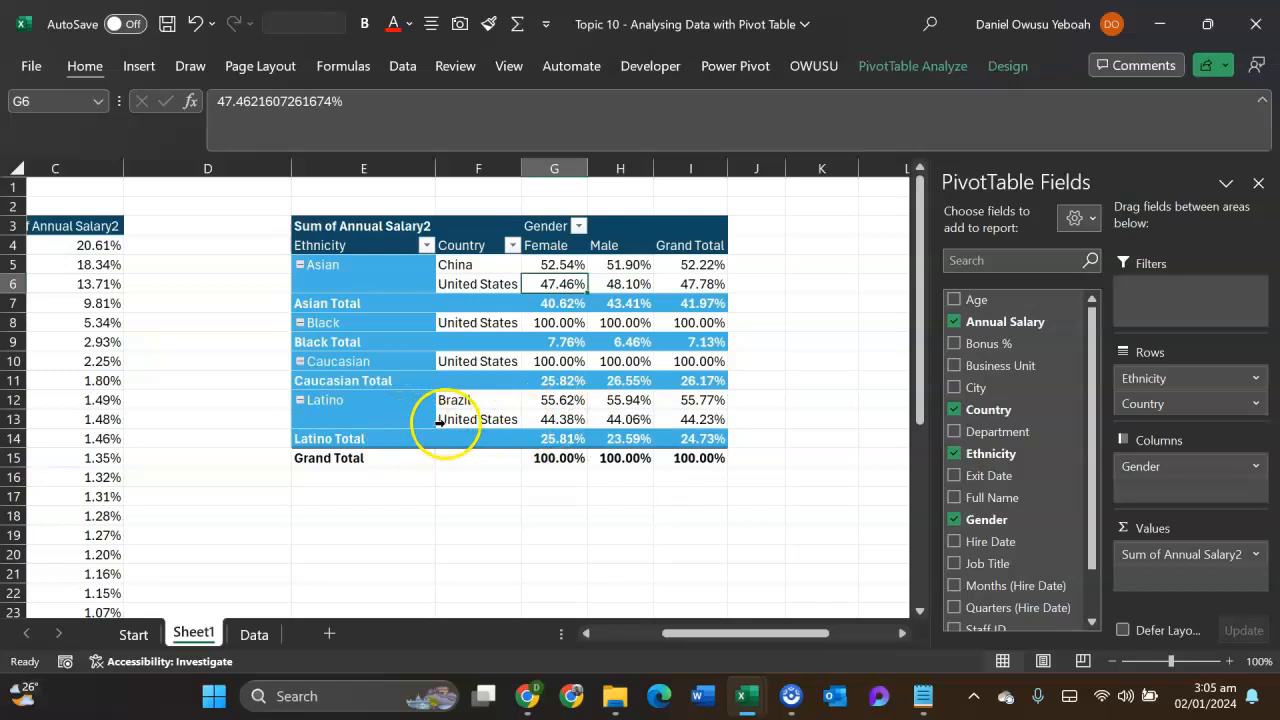
{"action": "mouse_move", "coordinate": [572, 423]}
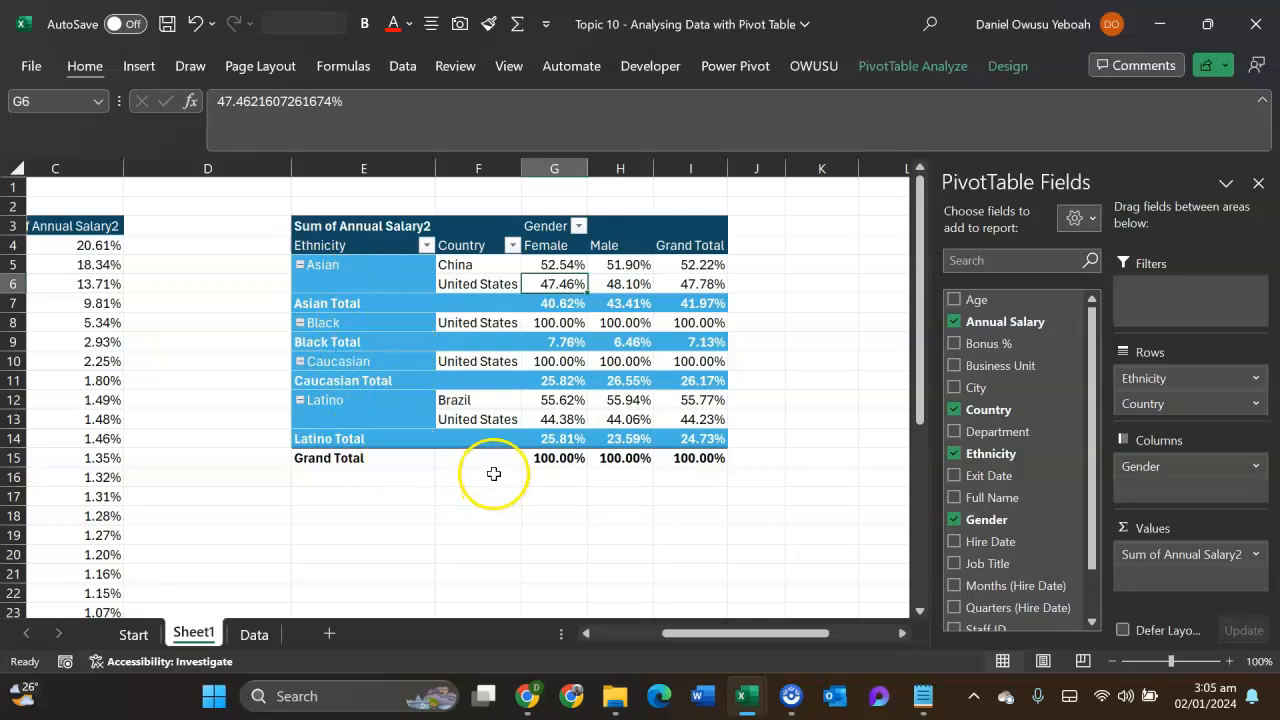
- Select the Female subtotals for Asian, Black, Caucasian and Latino together to check their combined percentage
{"action": "left_click", "coordinate": [545, 302]}
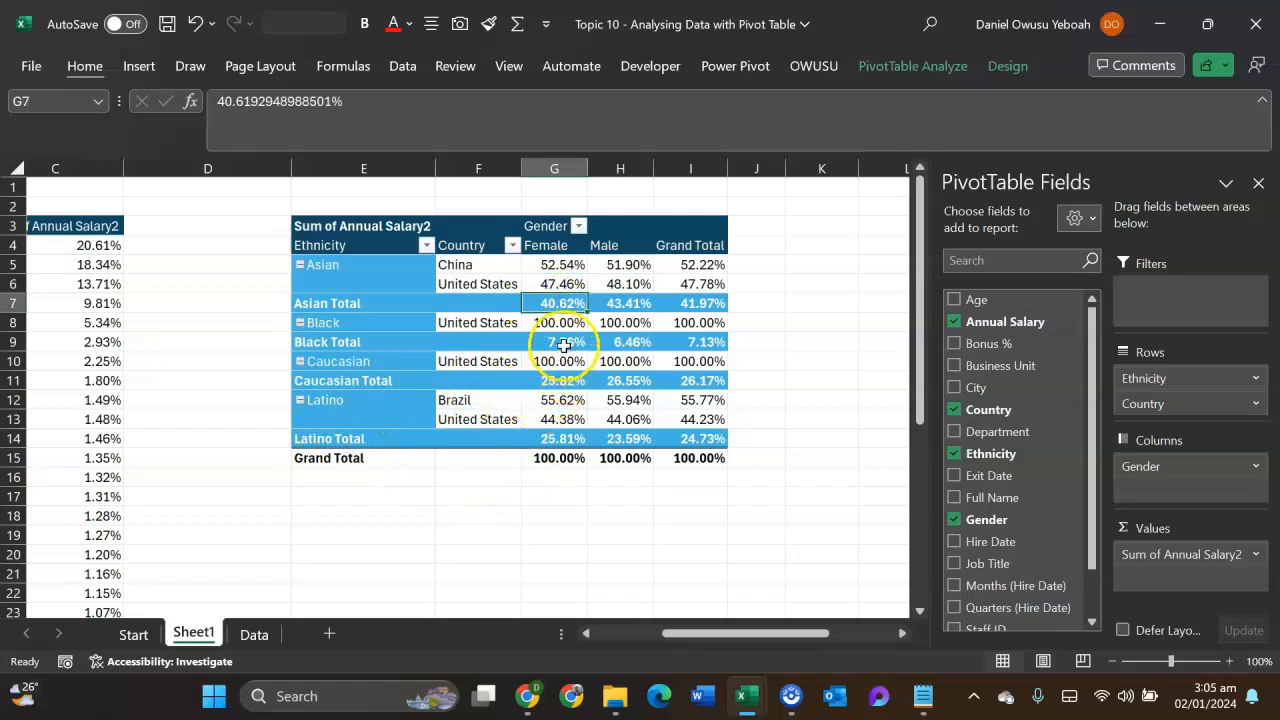
{"action": "left_click", "coordinate": [564, 345], "text": "ctrl"}
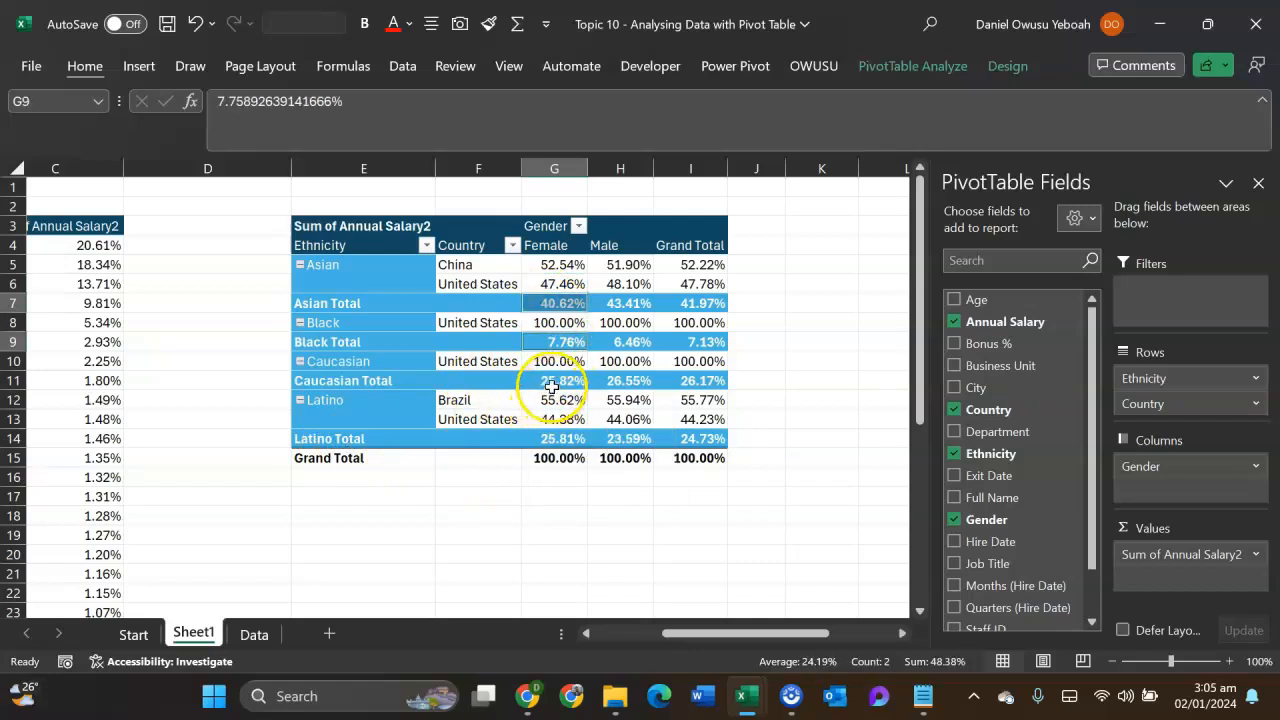
{"action": "left_click", "coordinate": [556, 381], "text": "ctrl"}
{"action": "left_click", "coordinate": [556, 440], "text": "ctrl"}
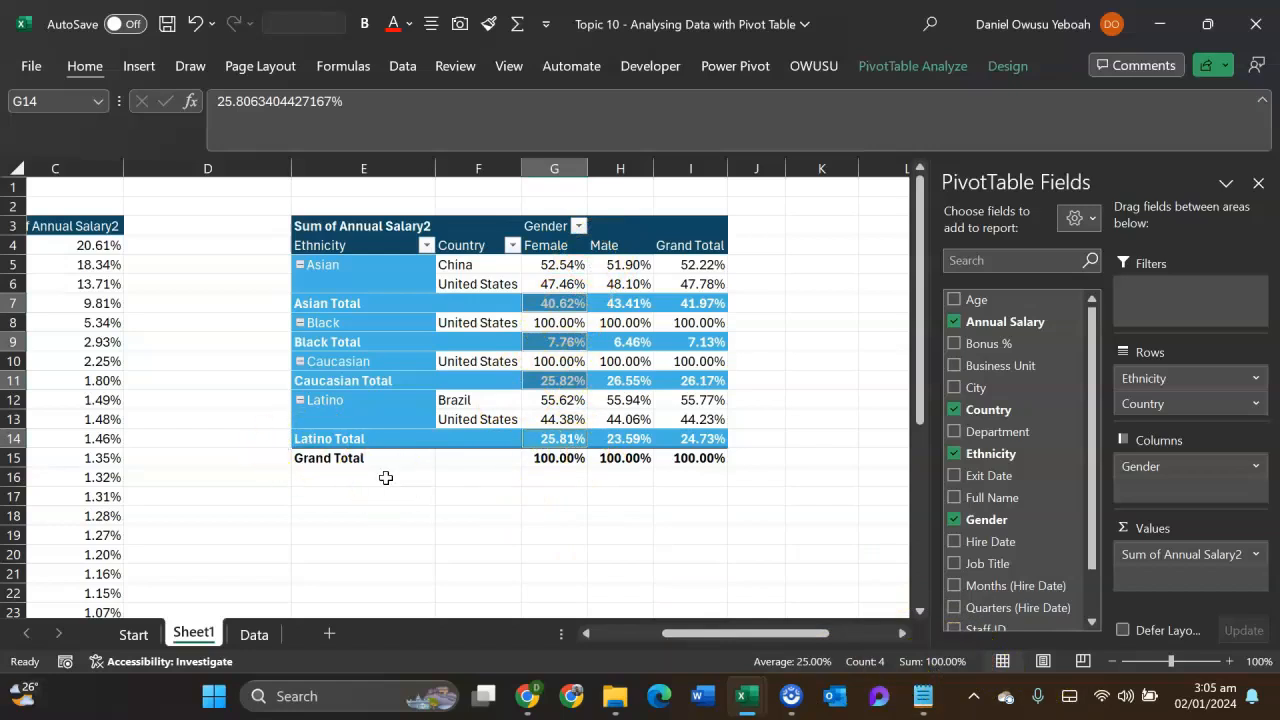
- Show the Ethnicity and Country pivot table's salary values as % of Parent Column Total
{"action": "right_click", "coordinate": [561, 318]}
{"action": "mouse_move", "coordinate": [632, 533]}
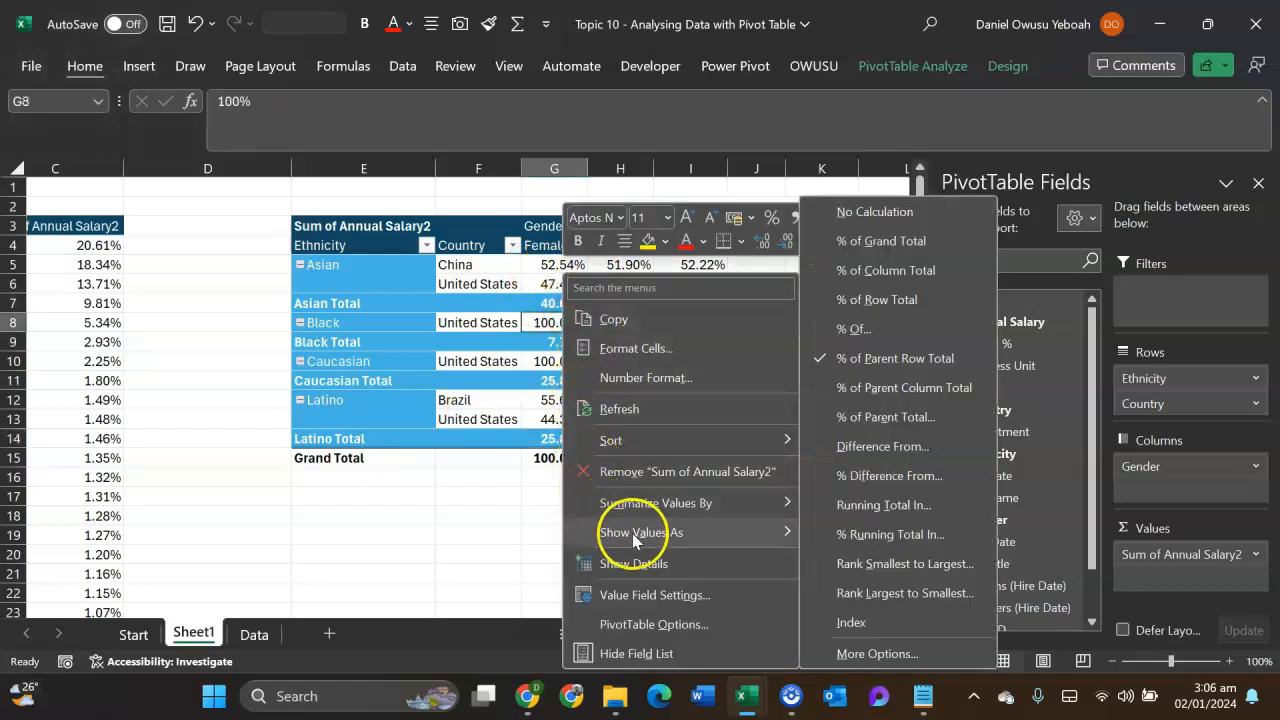
{"action": "left_click", "coordinate": [870, 387]}
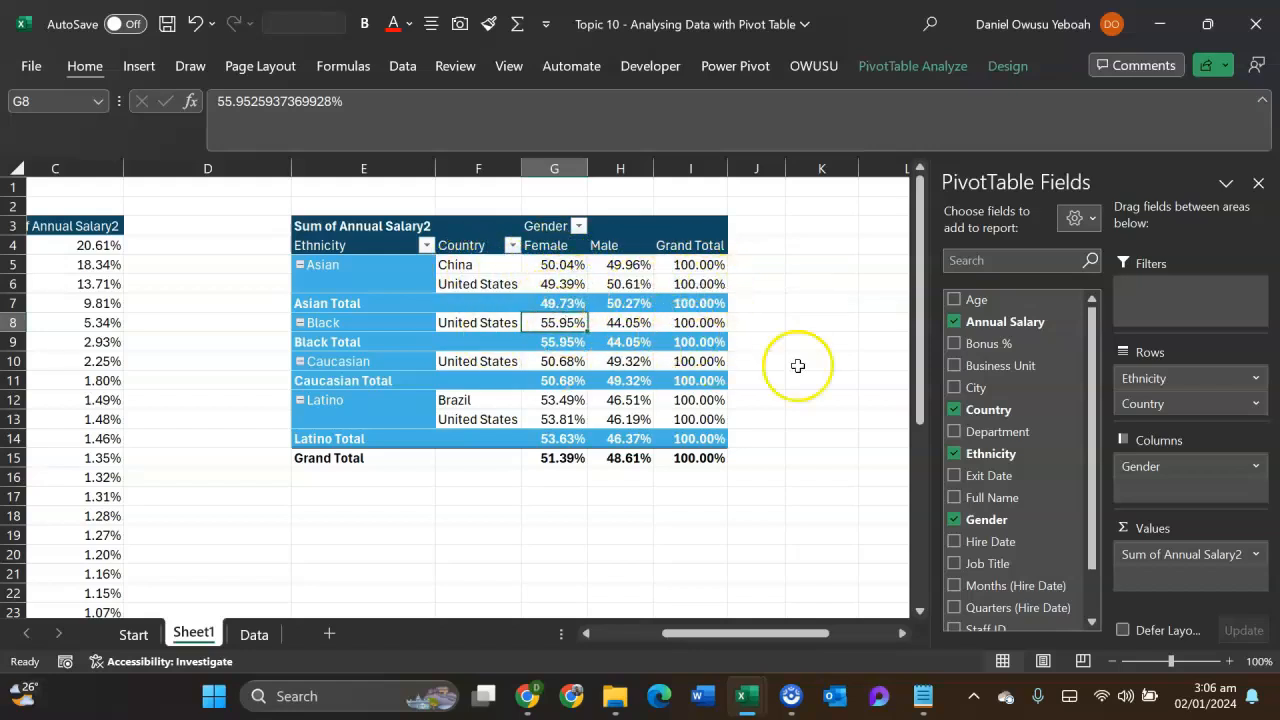
{"action": "mouse_move", "coordinate": [620, 413]}
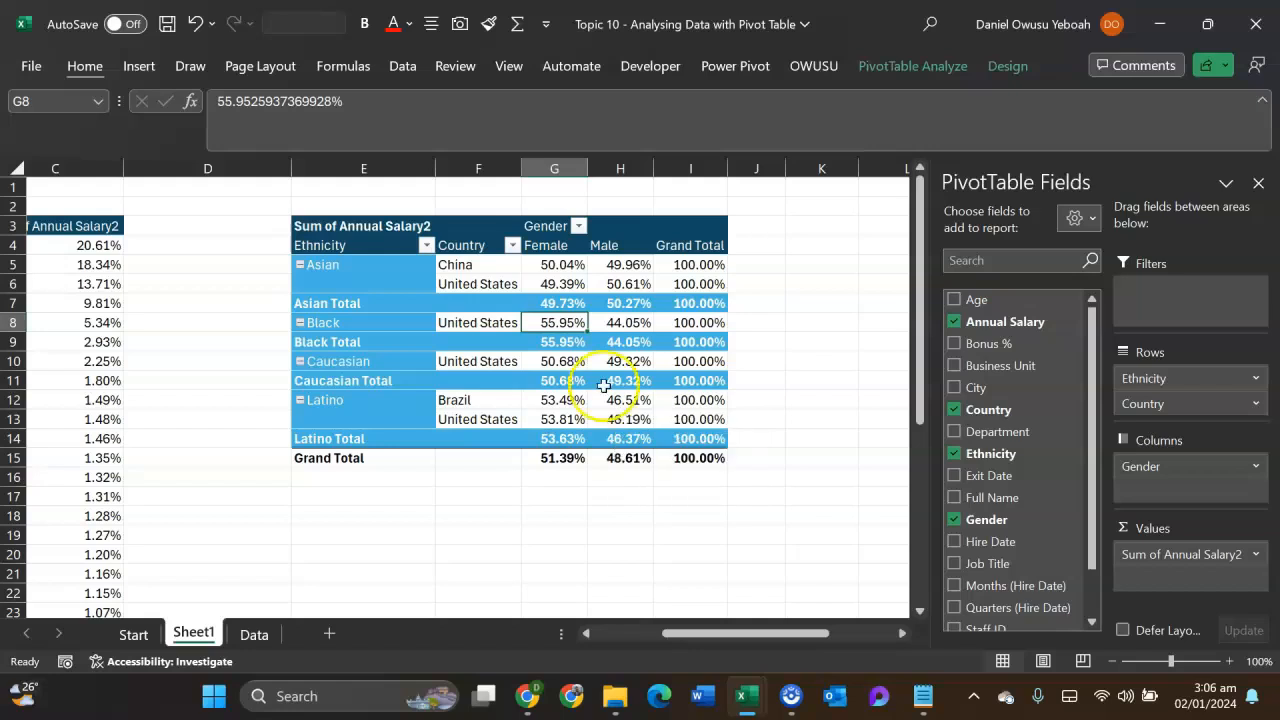
{"action": "right_click", "coordinate": [570, 306]}
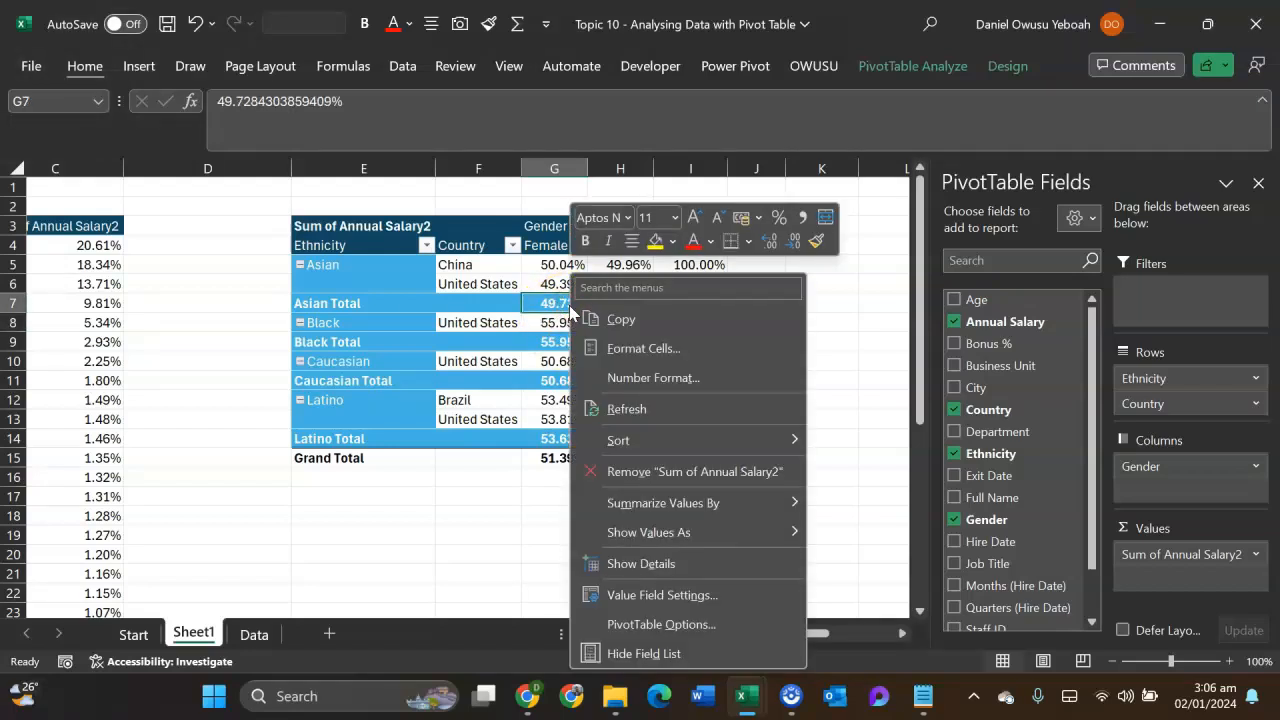
{"action": "left_click", "coordinate": [662, 533]}
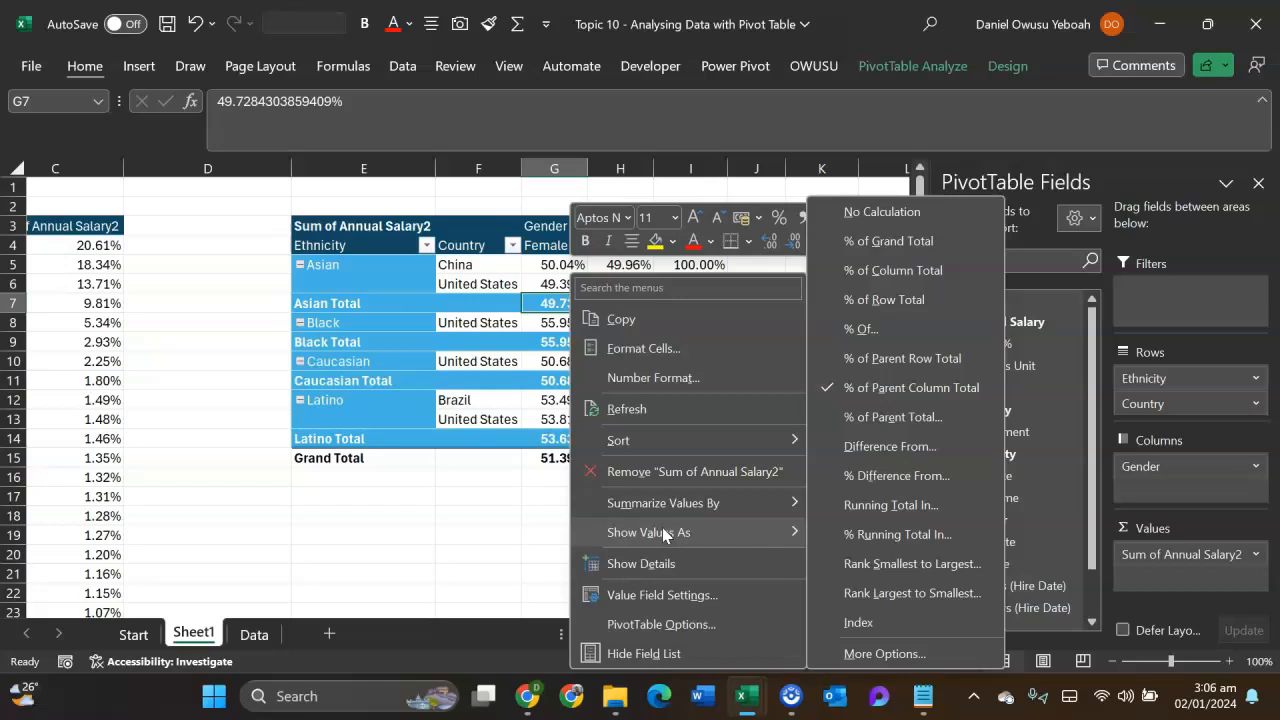
{"action": "left_click", "coordinate": [517, 363]}
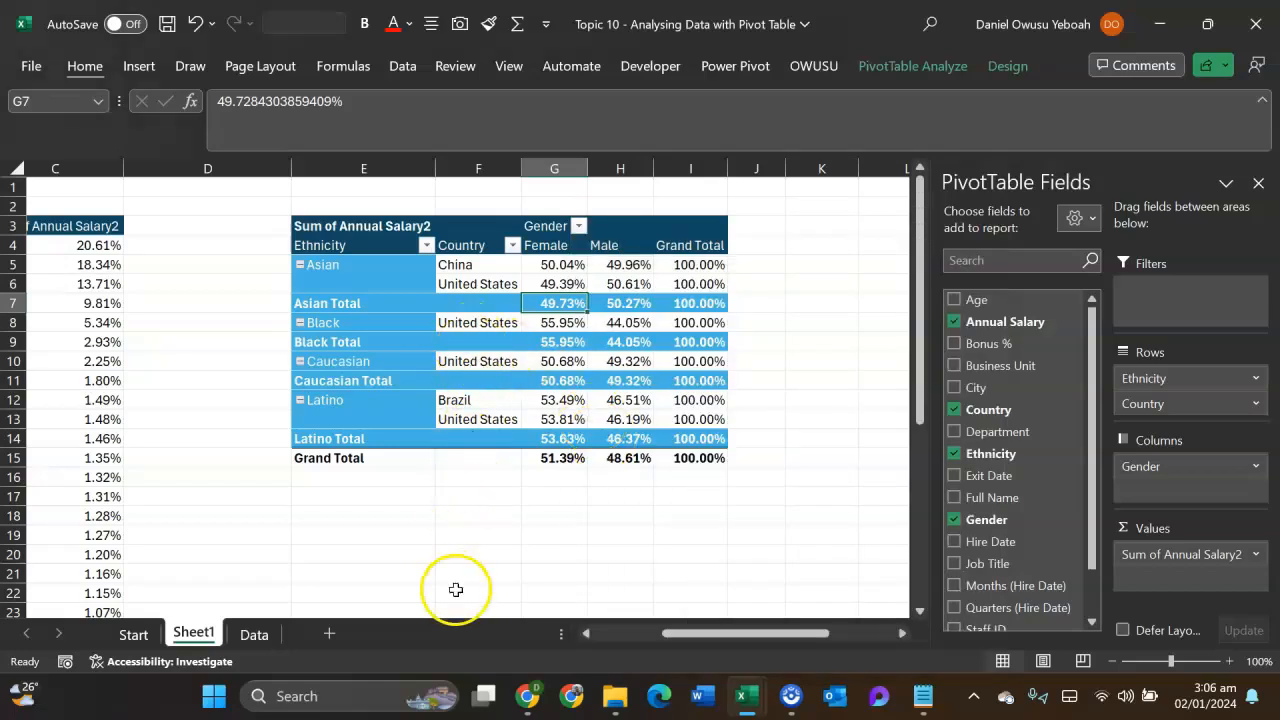
- Show the Job Title pivot table's Sum of Annual Salary2 as Difference From, with base field Job Title and base item Vice President
{"action": "left_click_drag", "start_coordinate": [686, 633], "coordinate": [592, 640]}
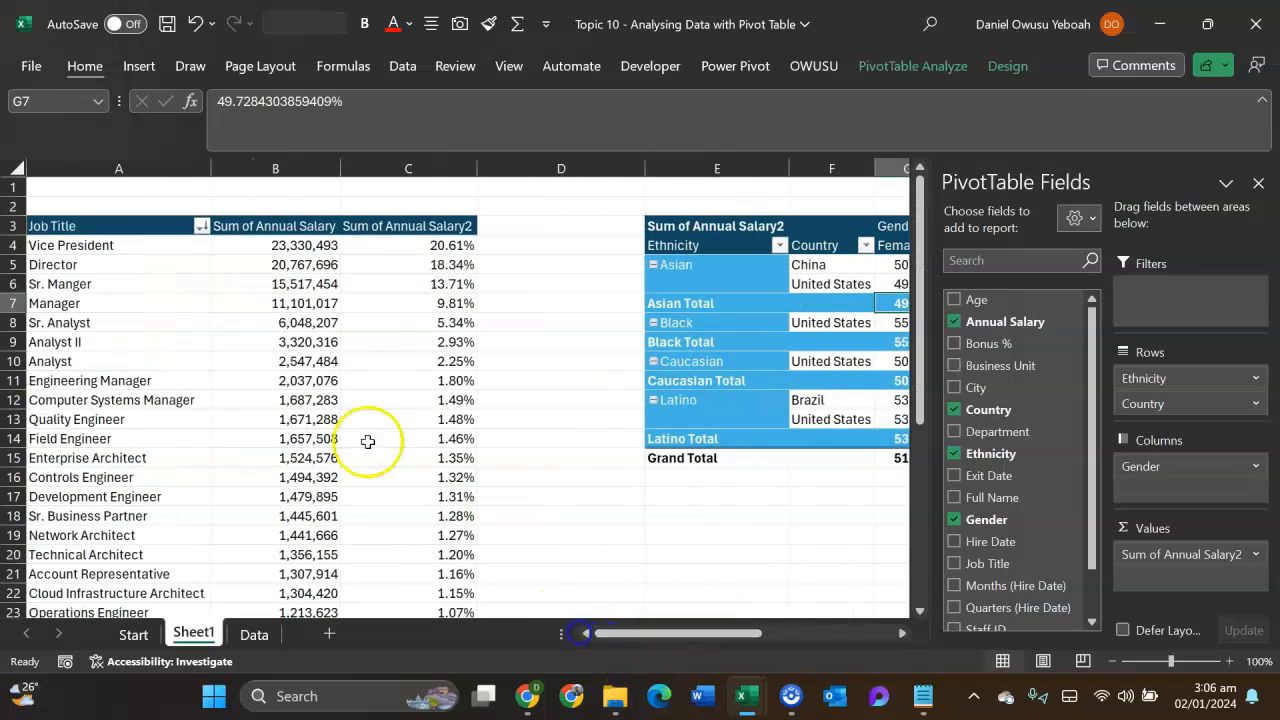
{"action": "left_click", "coordinate": [446, 322]}
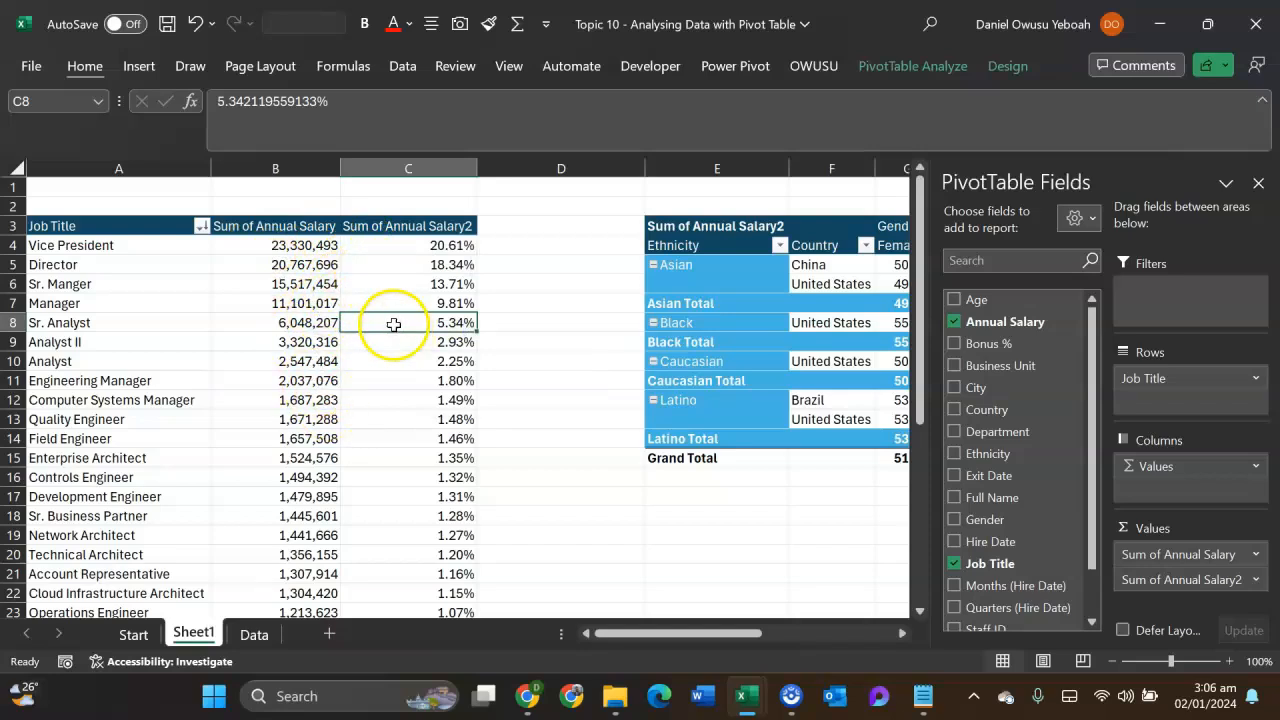
{"action": "right_click", "coordinate": [420, 266]}
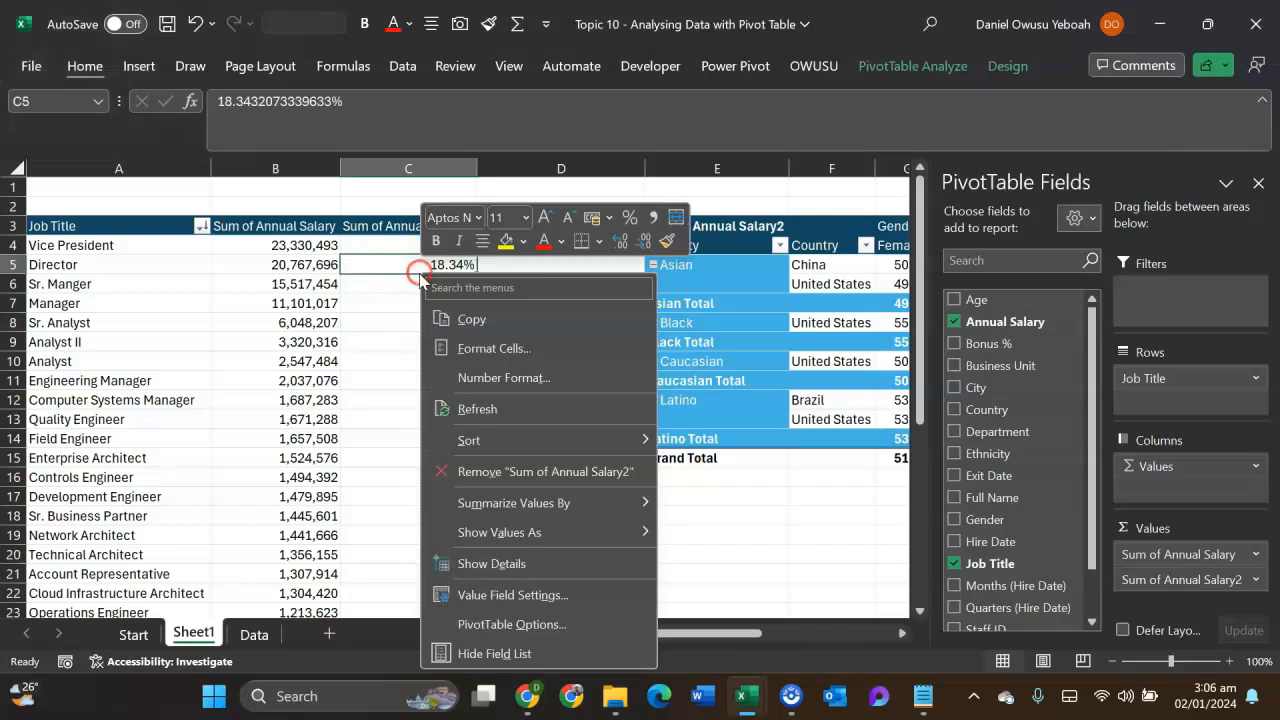
{"action": "left_click", "coordinate": [490, 533]}
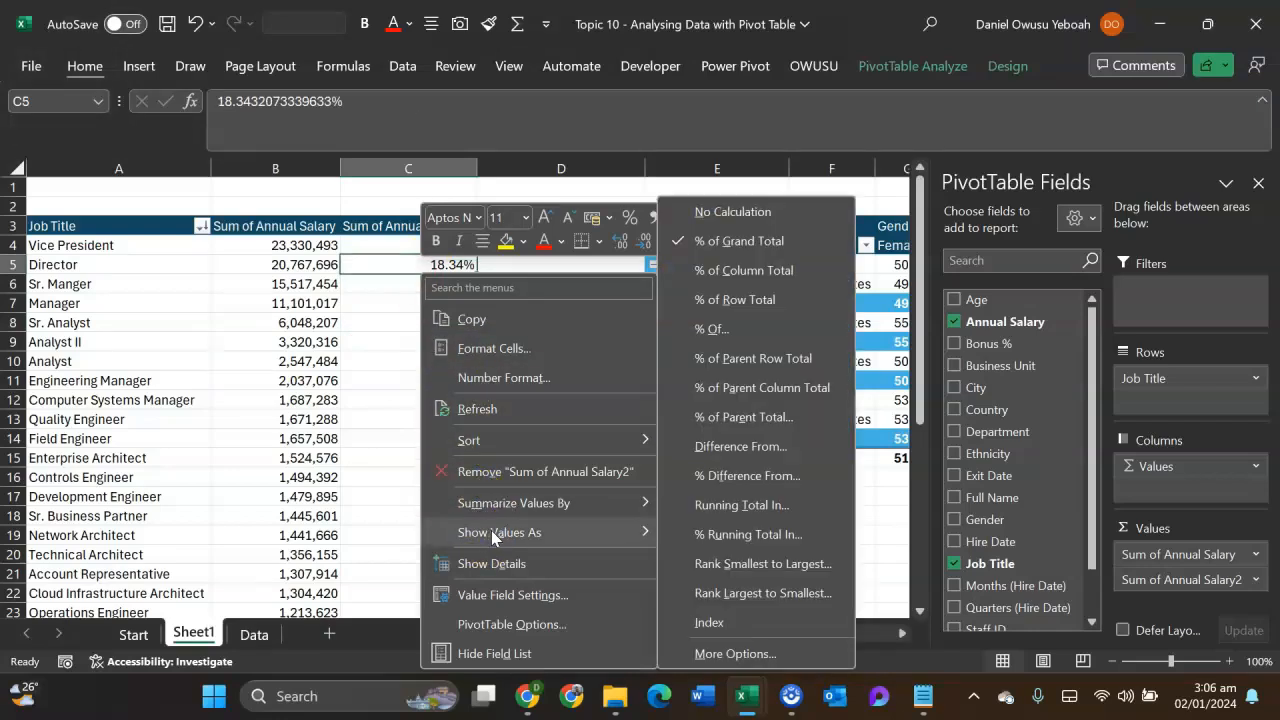
{"action": "left_click", "coordinate": [776, 447]}
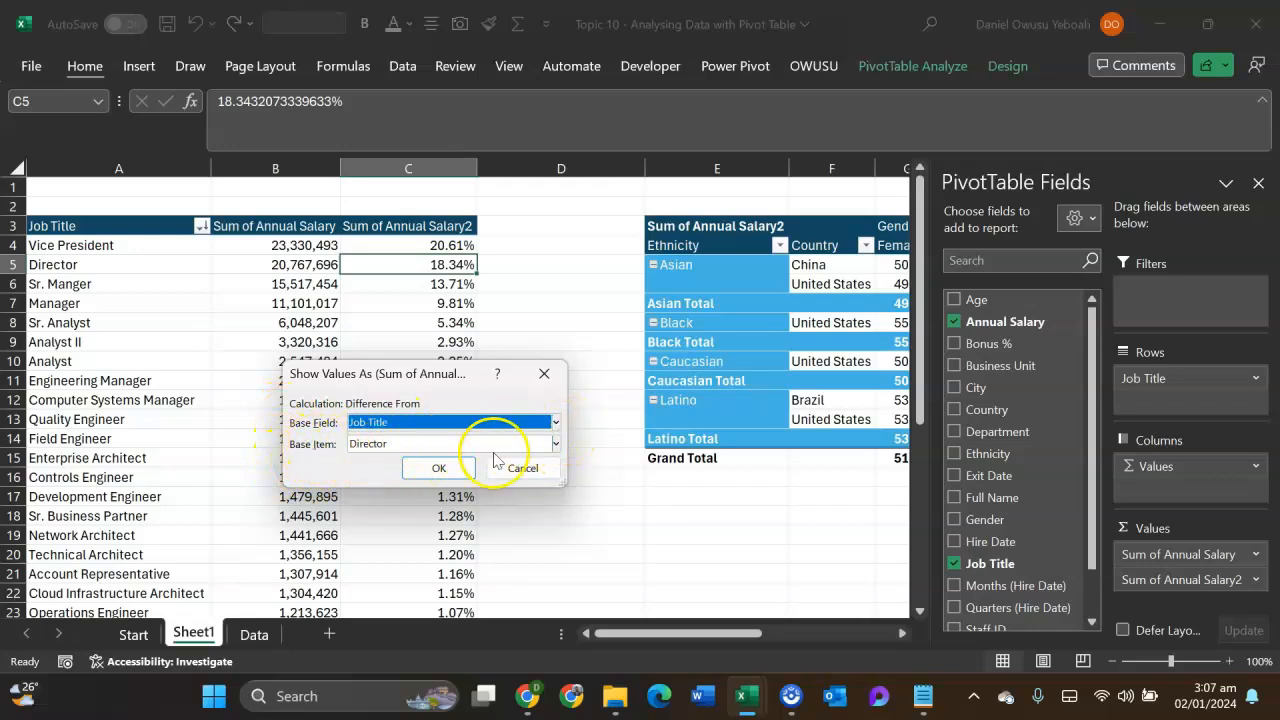
{"action": "left_click", "coordinate": [555, 446]}
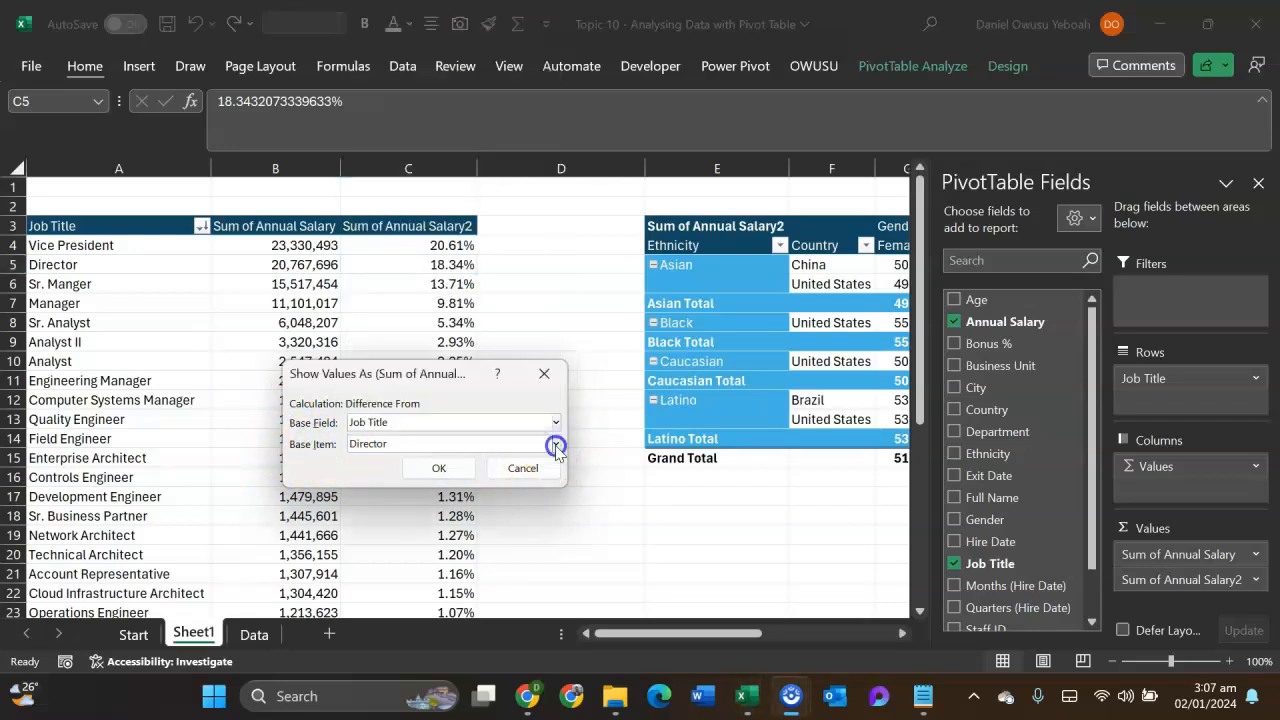
{"action": "left_click", "coordinate": [555, 446]}
{"action": "left_click", "coordinate": [555, 446]}
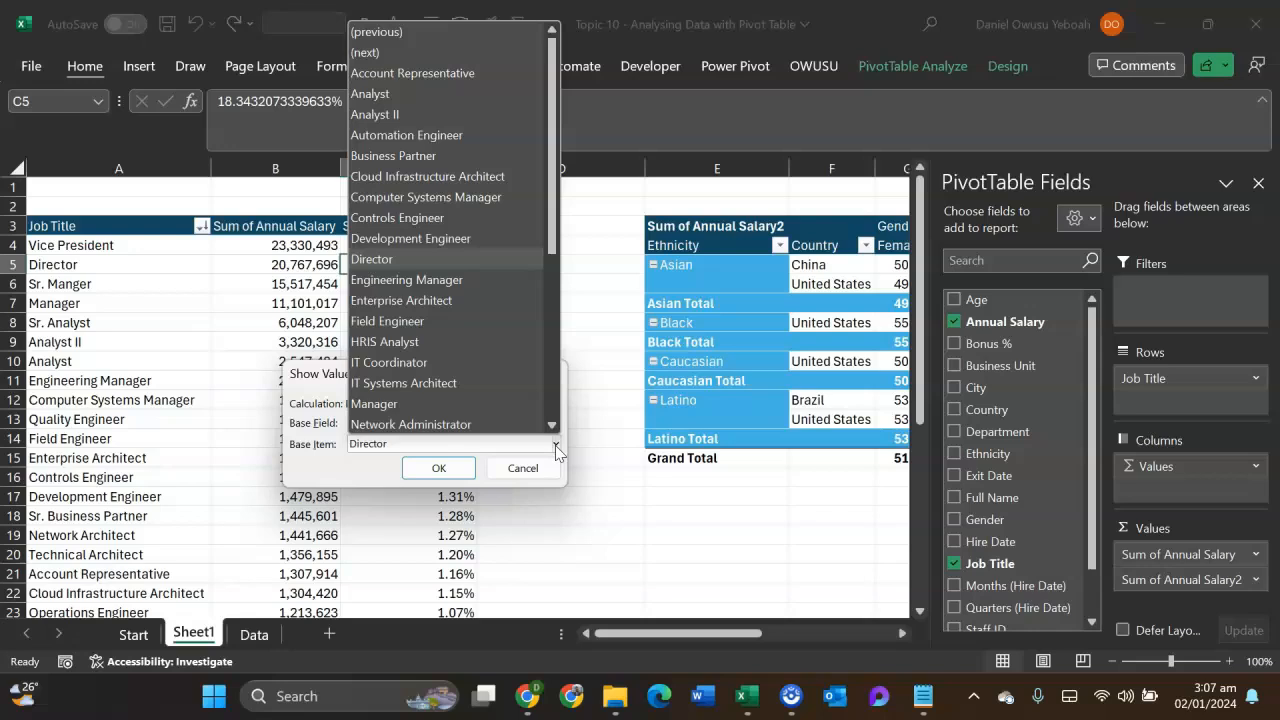
{"action": "scroll", "coordinate": [557, 292], "scroll_direction": "down", "scroll_amount": 5}
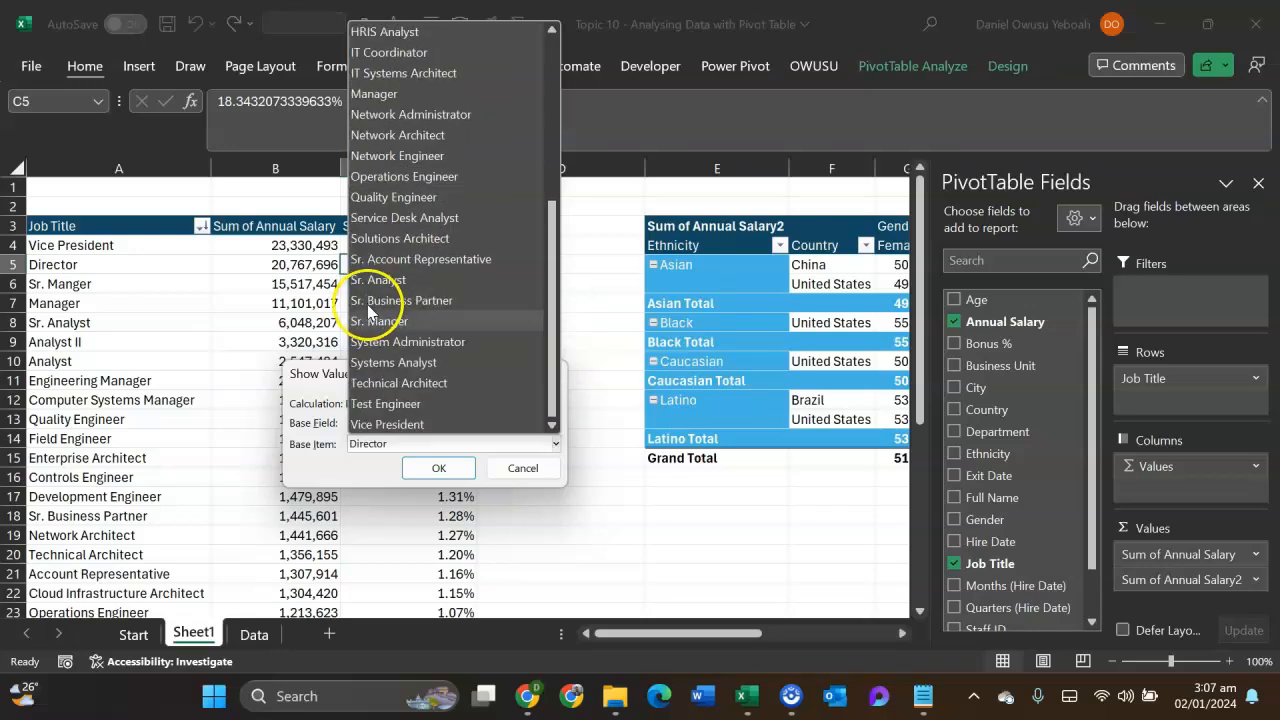
{"action": "left_click", "coordinate": [408, 424]}
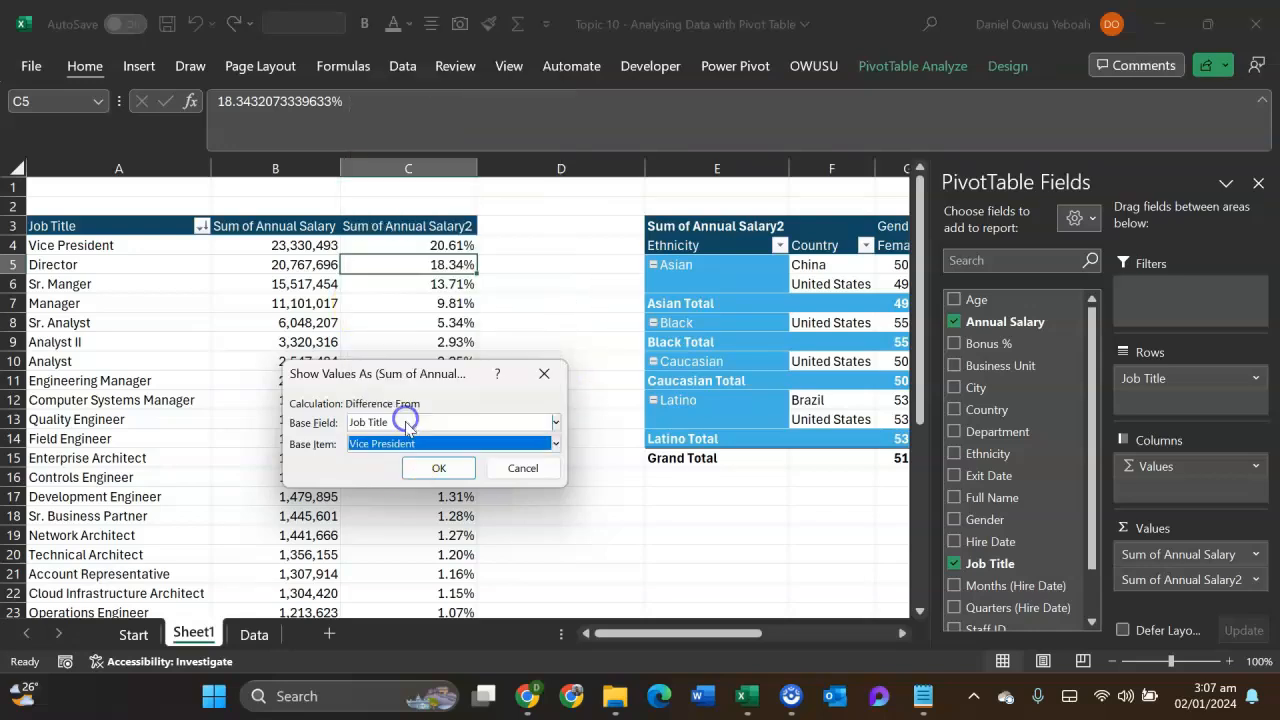
{"action": "left_click", "coordinate": [430, 468]}
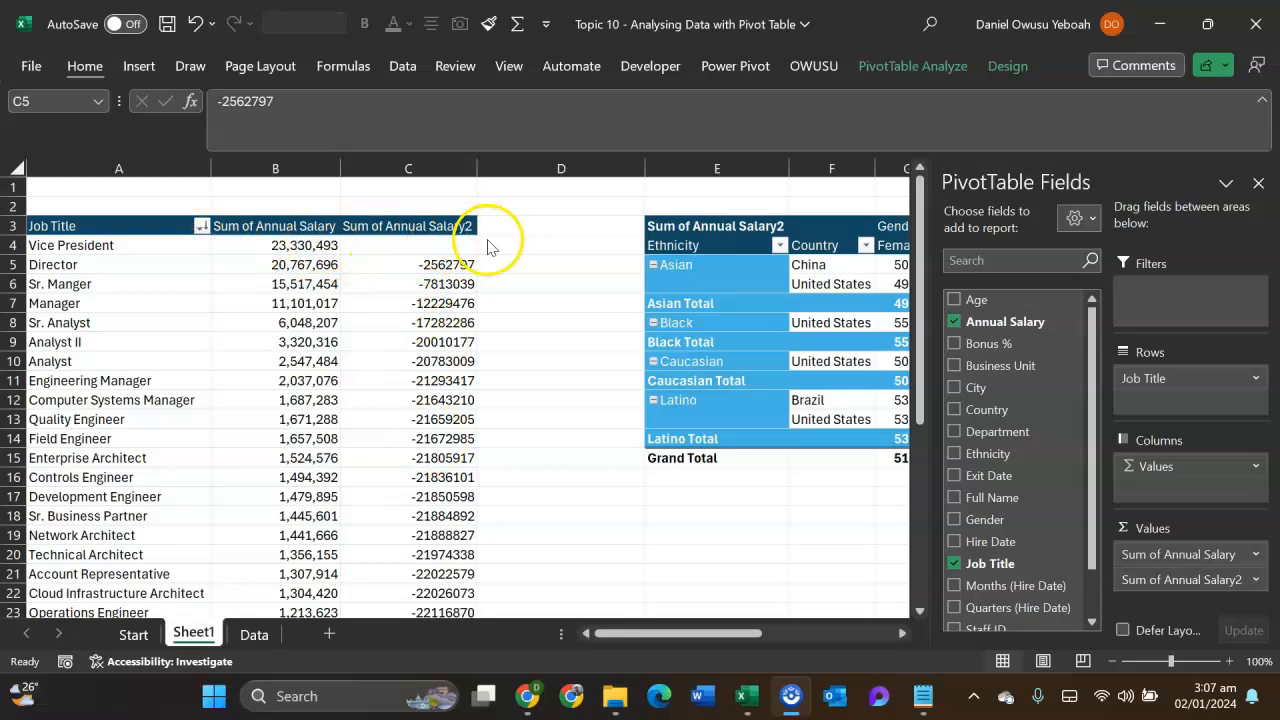
- Format the Sum of Annual Salary2 field as Number with 0 decimal places and the 1000 separator
{"action": "left_click", "coordinate": [432, 270]}
{"action": "key", "text": "ctrl+shift+Down"}
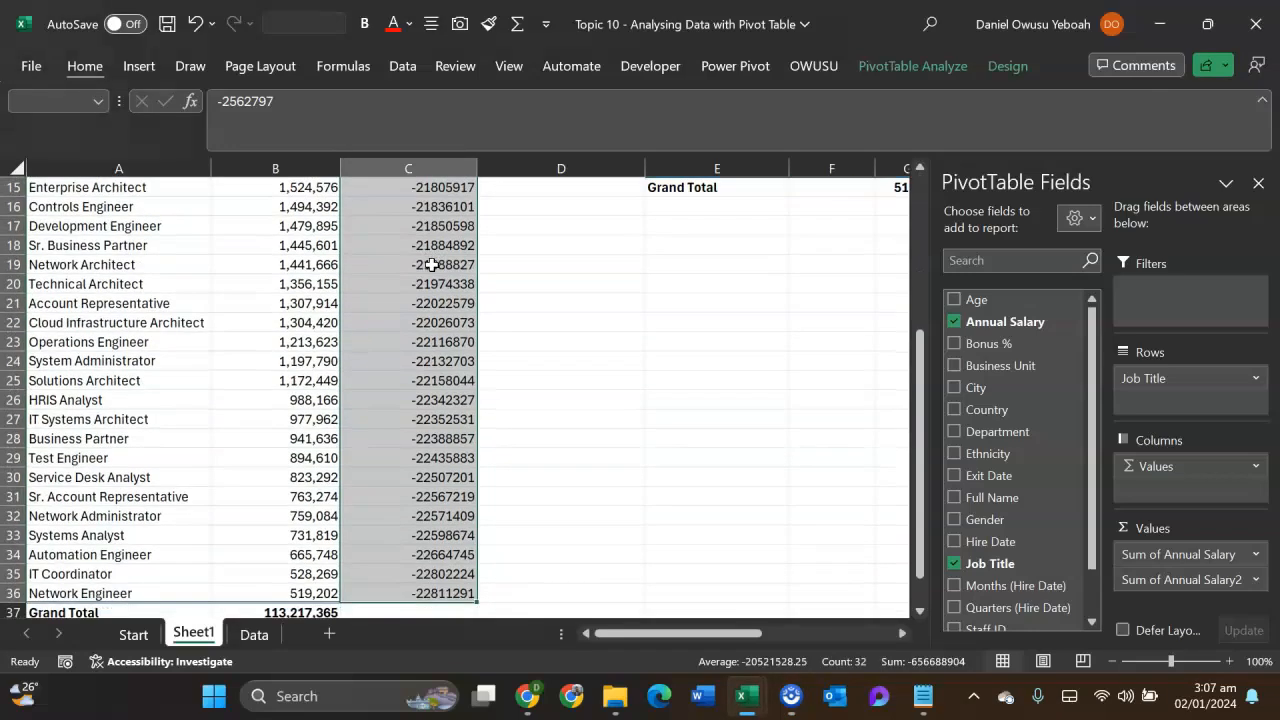
{"action": "scroll", "coordinate": [425, 263], "scroll_direction": "up", "scroll_amount": 5}
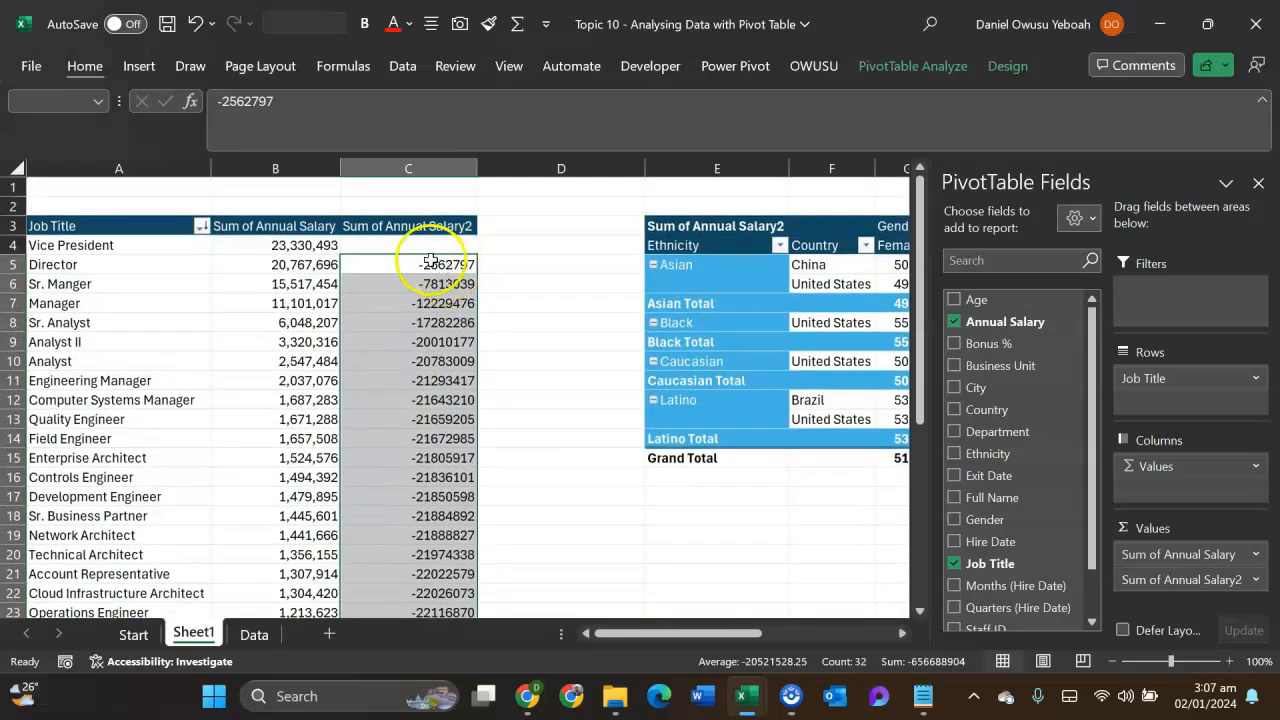
{"action": "left_click", "coordinate": [398, 226]}
{"action": "double_click", "coordinate": [398, 226]}
{"action": "left_click", "coordinate": [268, 531]}
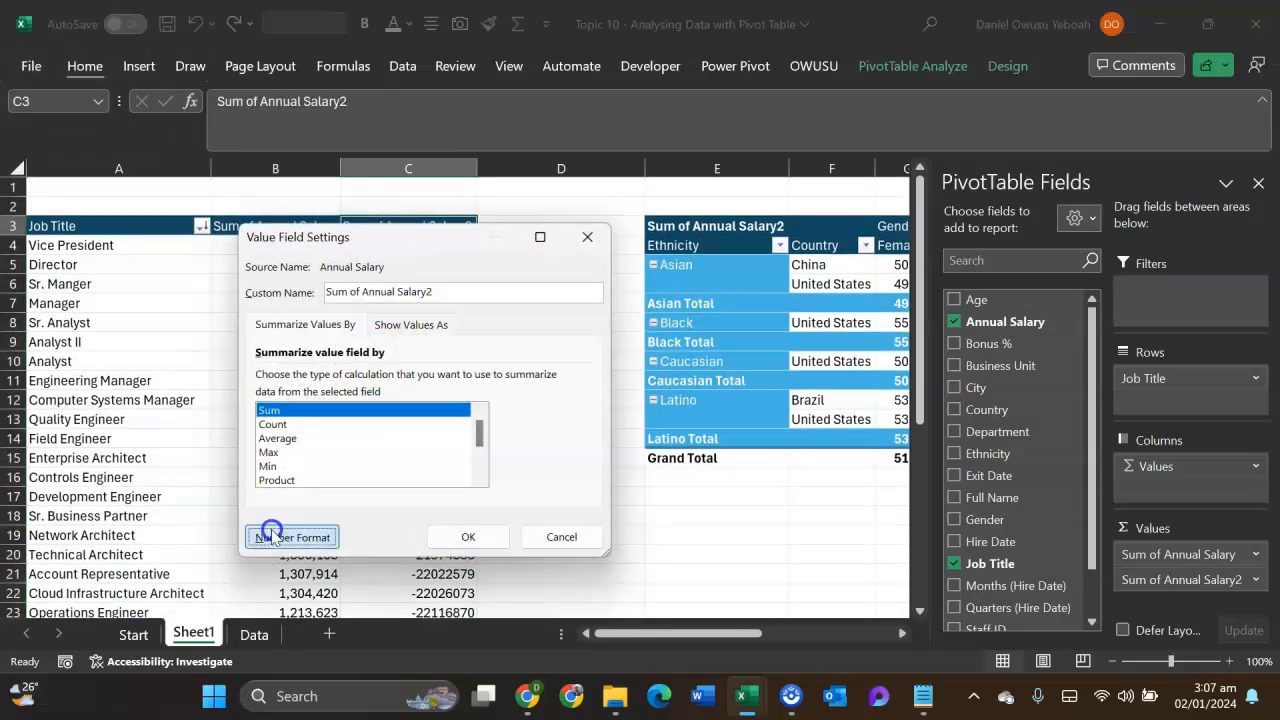
{"action": "left_click", "coordinate": [212, 243]}
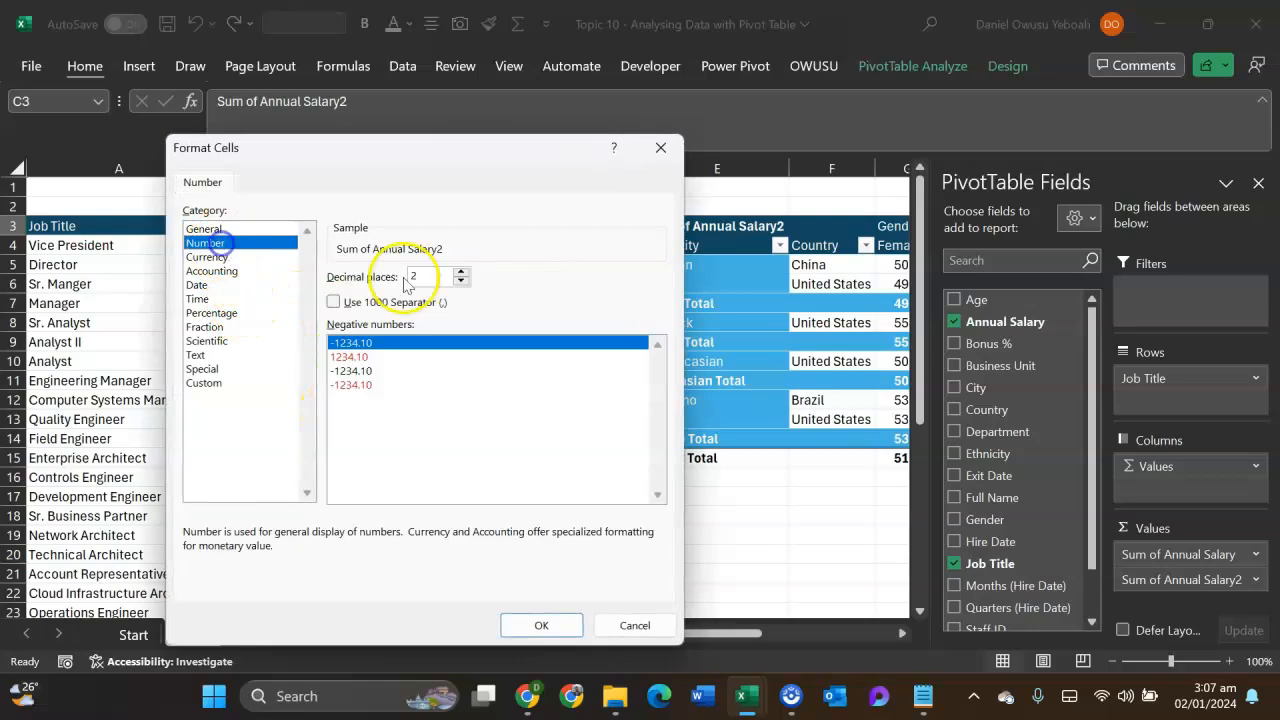
{"action": "double_click", "coordinate": [462, 283]}
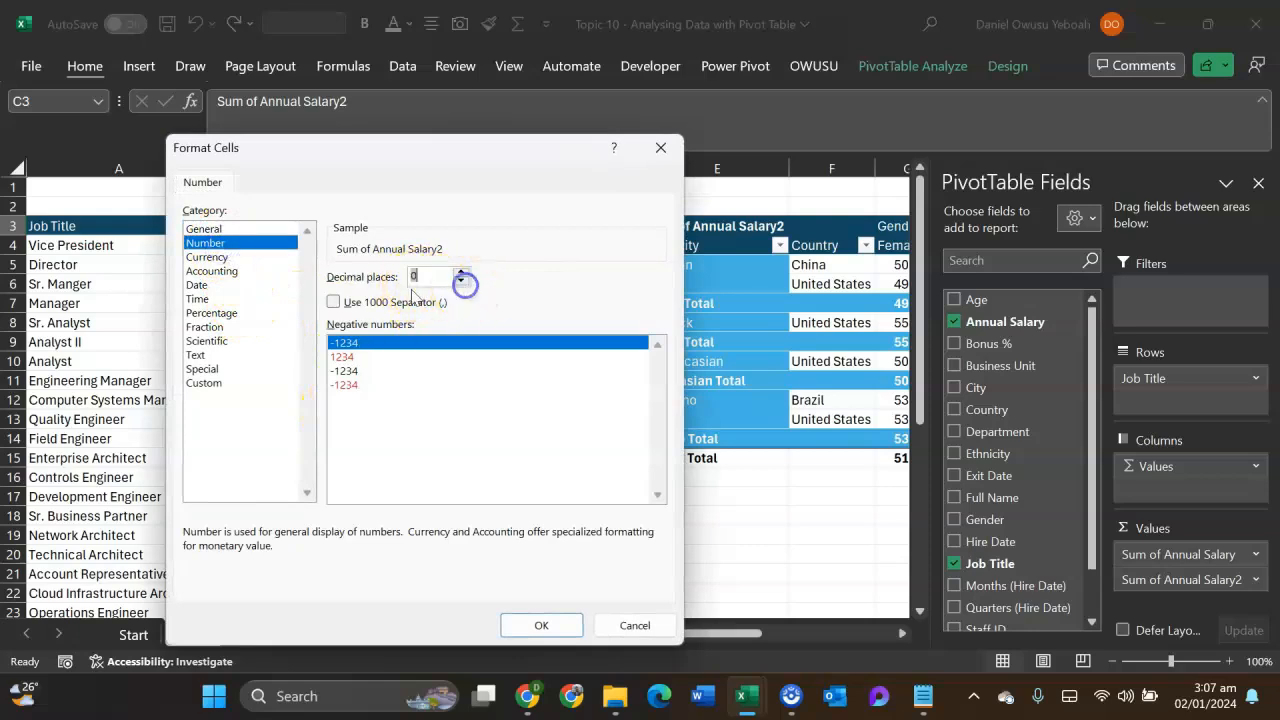
{"action": "left_click", "coordinate": [334, 302]}
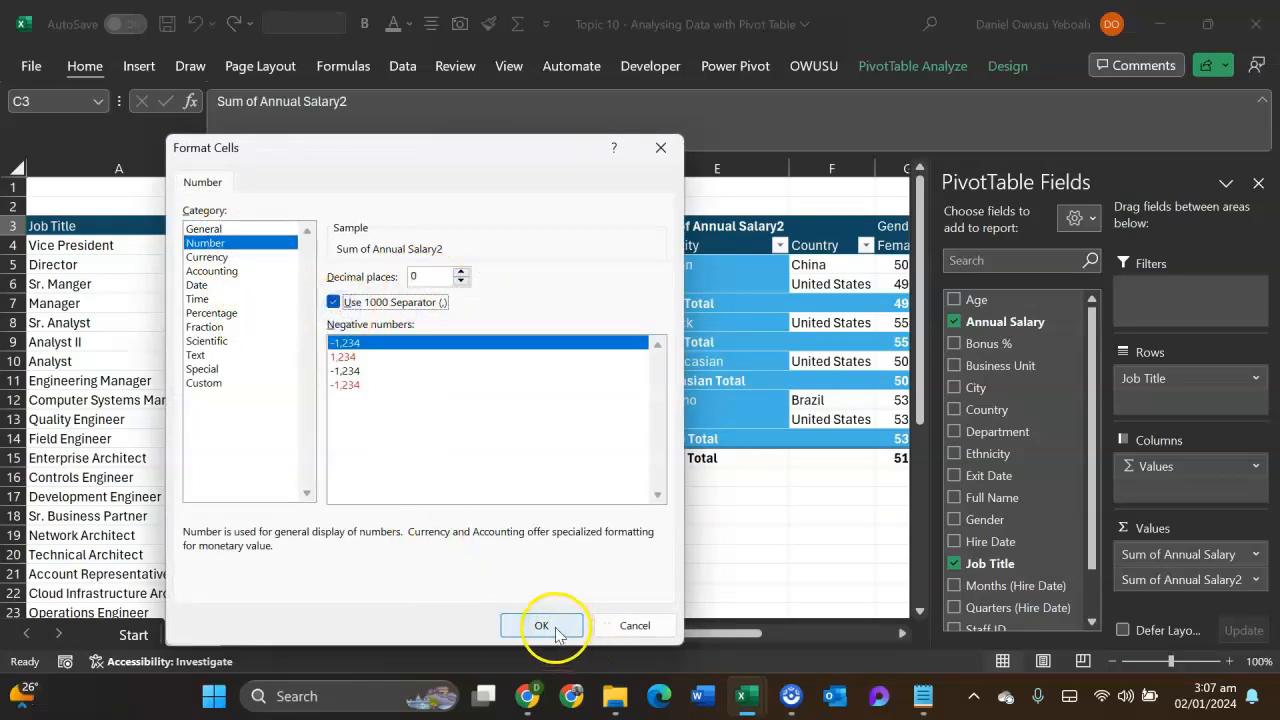
{"action": "left_click", "coordinate": [541, 625]}
{"action": "left_click", "coordinate": [468, 537]}
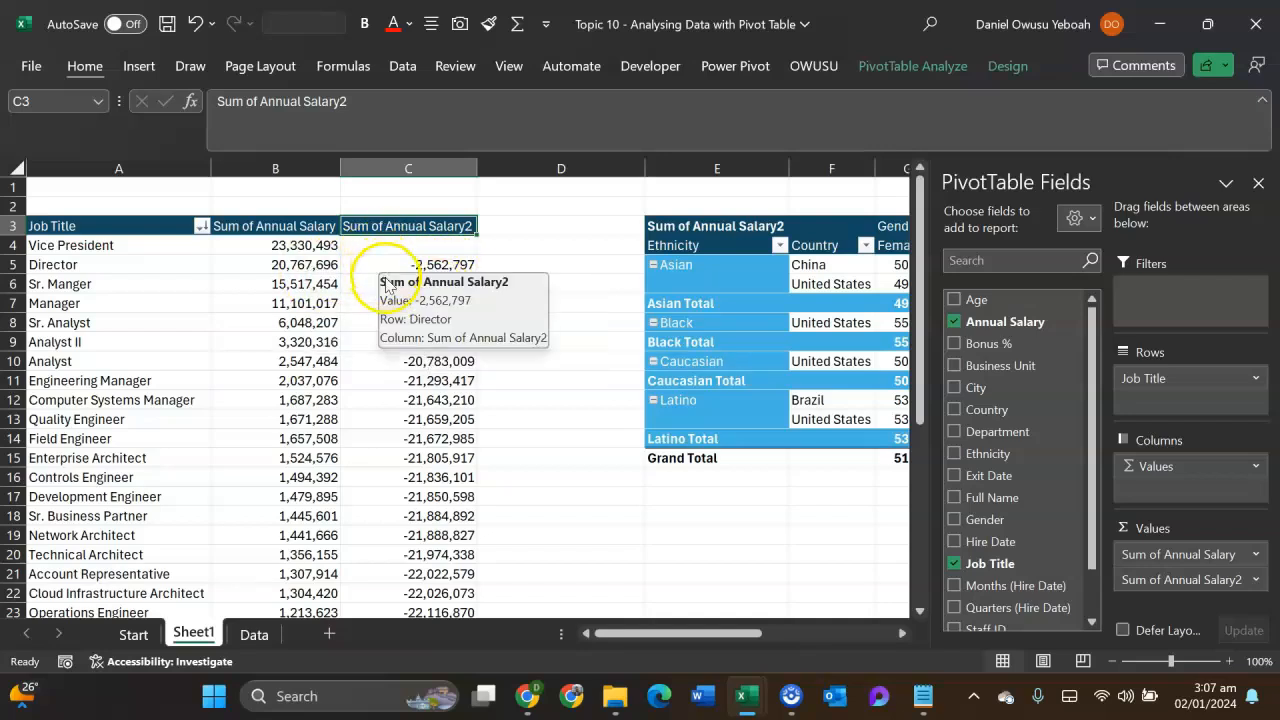
{"action": "scroll", "coordinate": [388, 308], "scroll_direction": "down", "scroll_amount": 4}
{"action": "scroll", "coordinate": [394, 400], "scroll_direction": "down", "scroll_amount": 2}
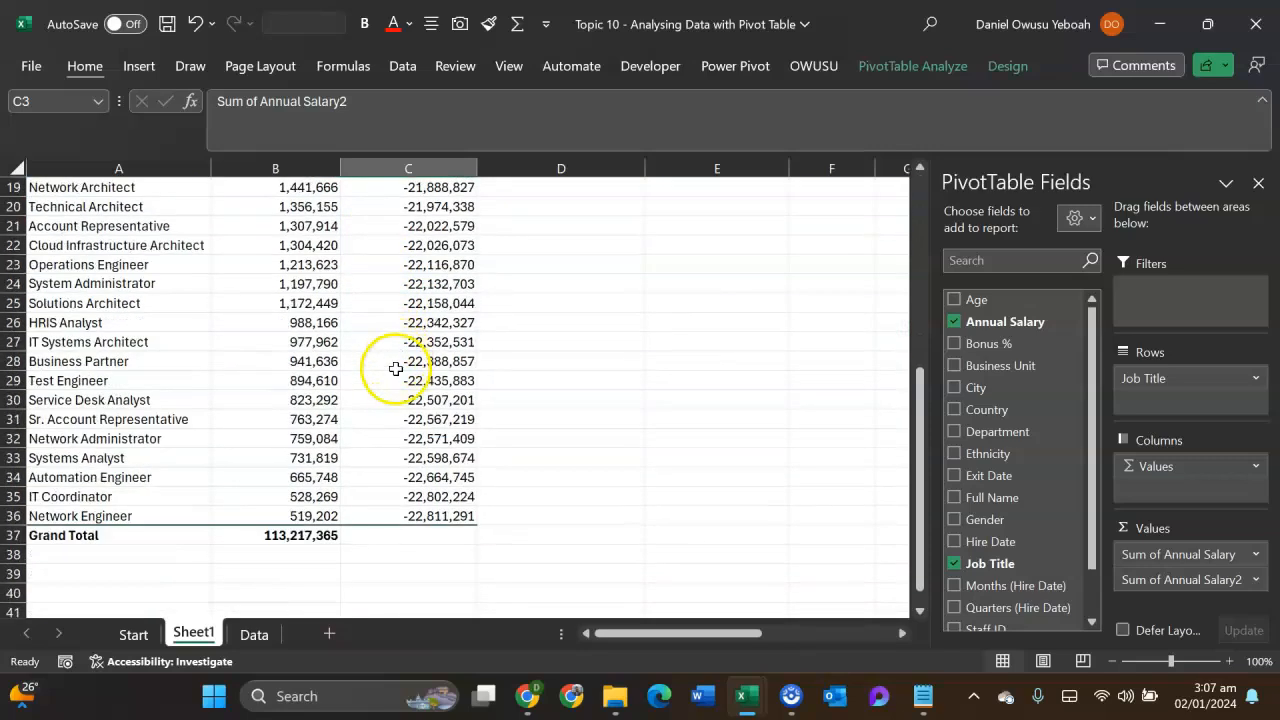
{"action": "scroll", "coordinate": [391, 385], "scroll_direction": "up", "scroll_amount": 5}
{"action": "scroll", "coordinate": [390, 396], "scroll_direction": "up", "scroll_amount": 1}
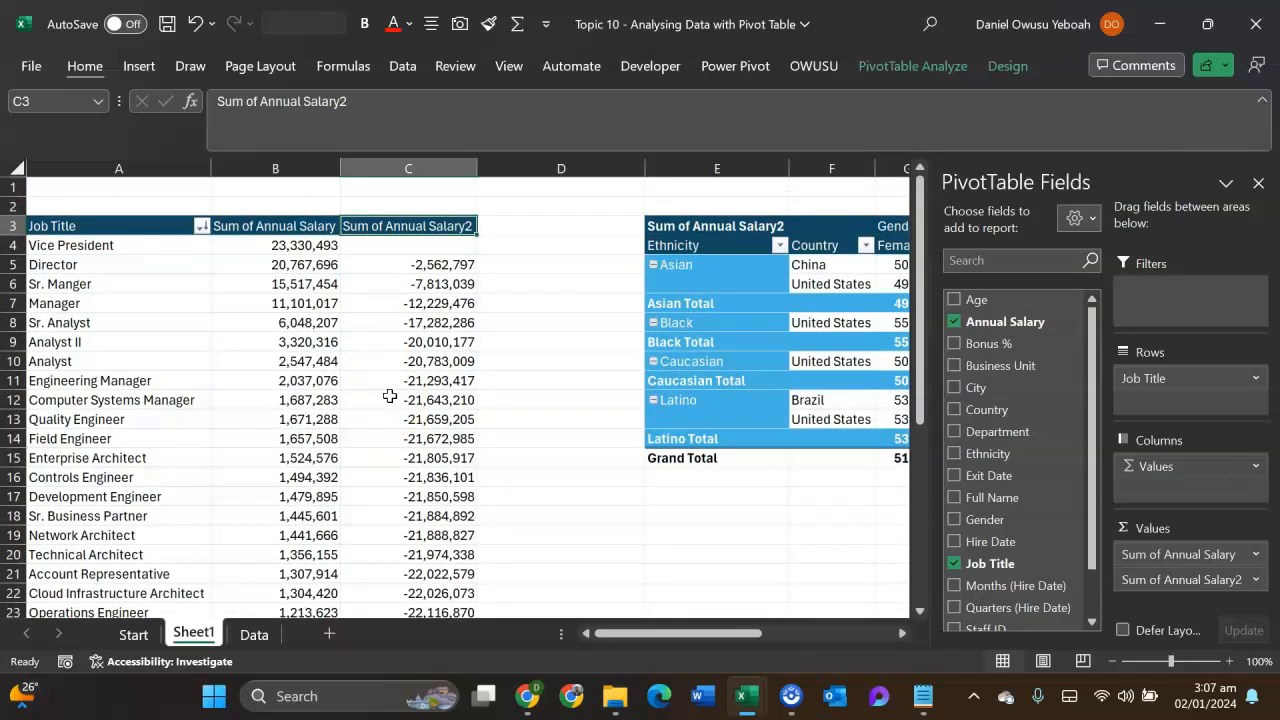
{"action": "scroll", "coordinate": [392, 392], "scroll_direction": "down", "scroll_amount": 5}
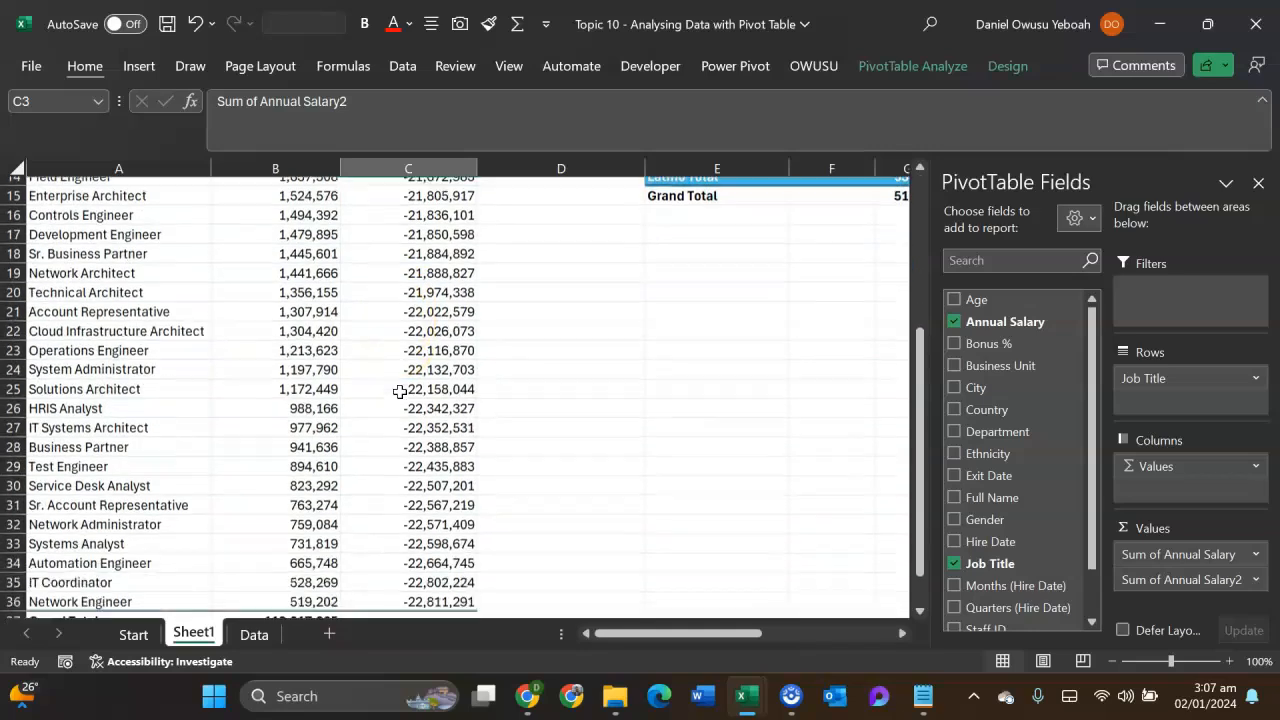
- Show Sum of Annual Salary2 as Difference From, with base field Job Title and base item (previous), turning off AutoSort/AutoShow
{"action": "scroll", "coordinate": [405, 465], "scroll_direction": "up", "scroll_amount": 5}
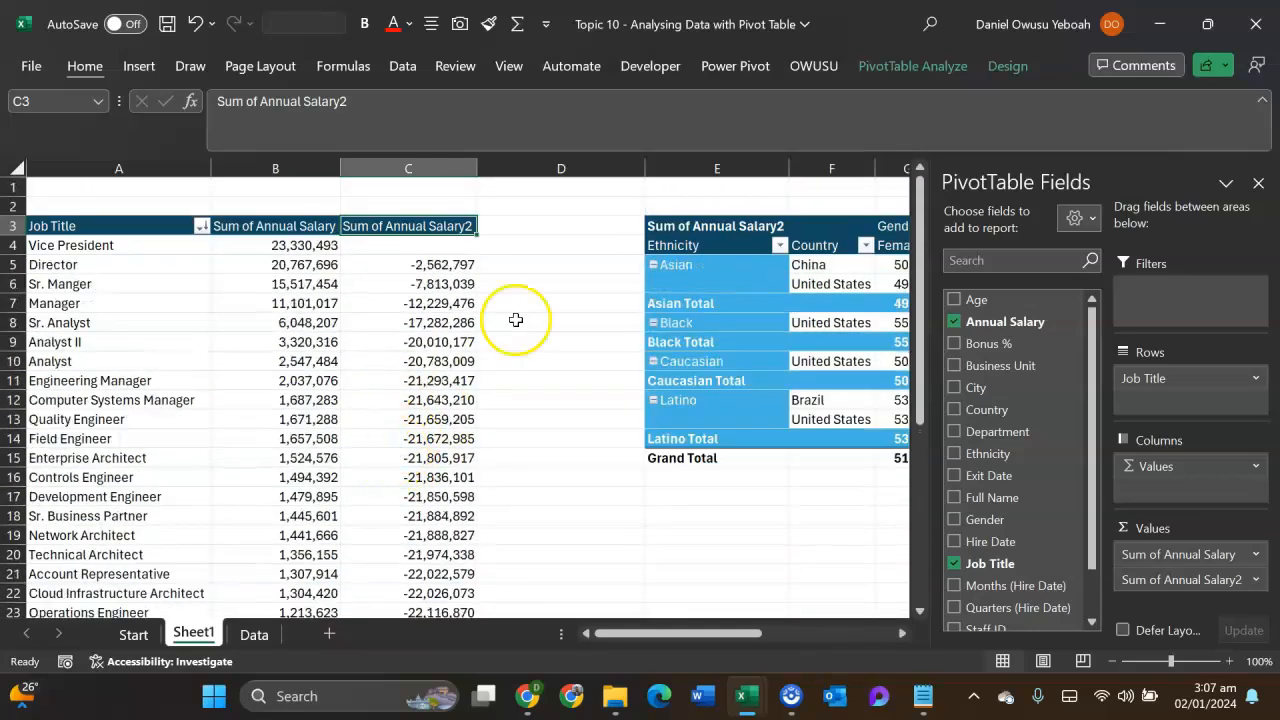
{"action": "right_click", "coordinate": [381, 267]}
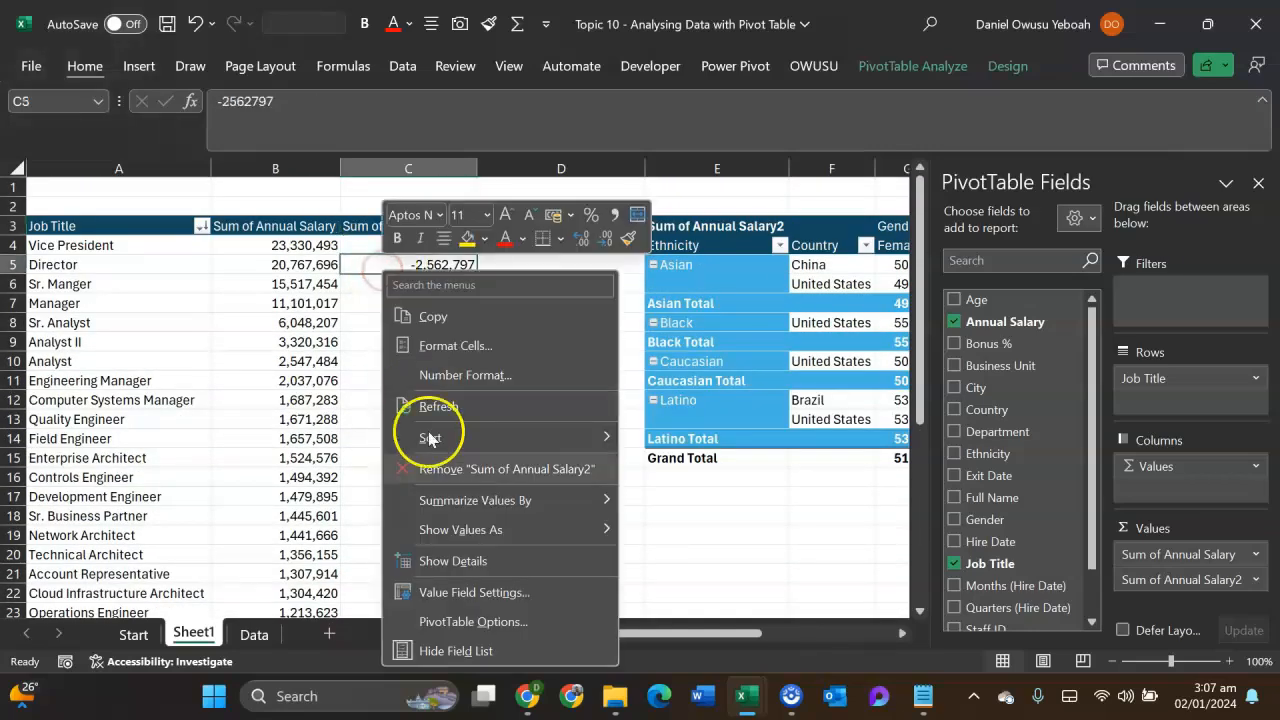
{"action": "mouse_move", "coordinate": [454, 526]}
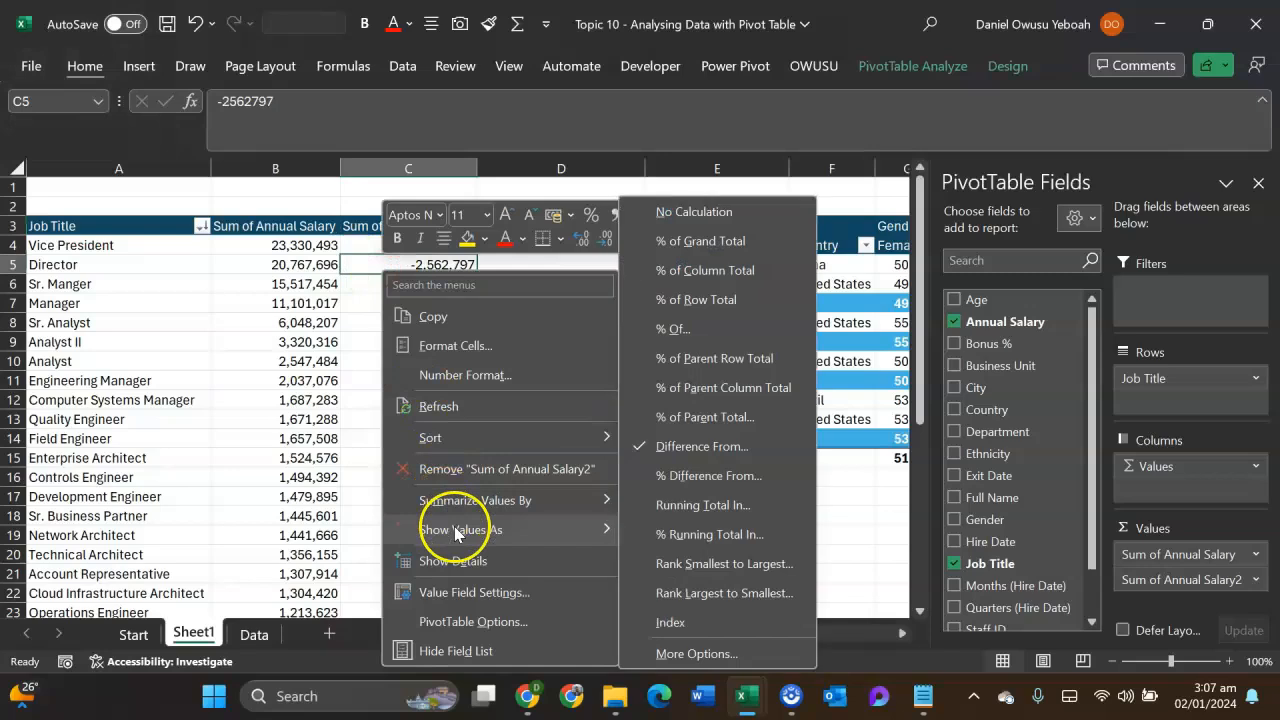
{"action": "left_click", "coordinate": [690, 447]}
{"action": "left_click", "coordinate": [552, 443]}
{"action": "scroll", "coordinate": [458, 323], "scroll_direction": "up", "scroll_amount": 1}
{"action": "left_click", "coordinate": [443, 32]}
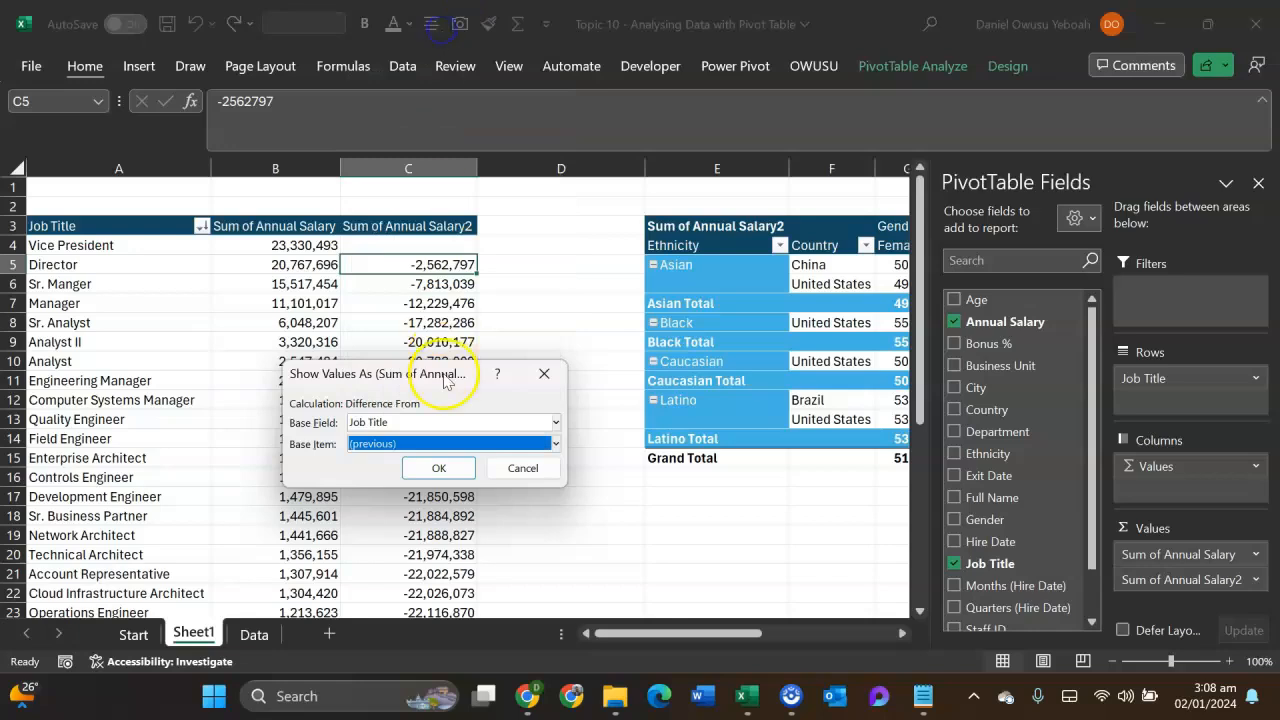
{"action": "left_click", "coordinate": [440, 468]}
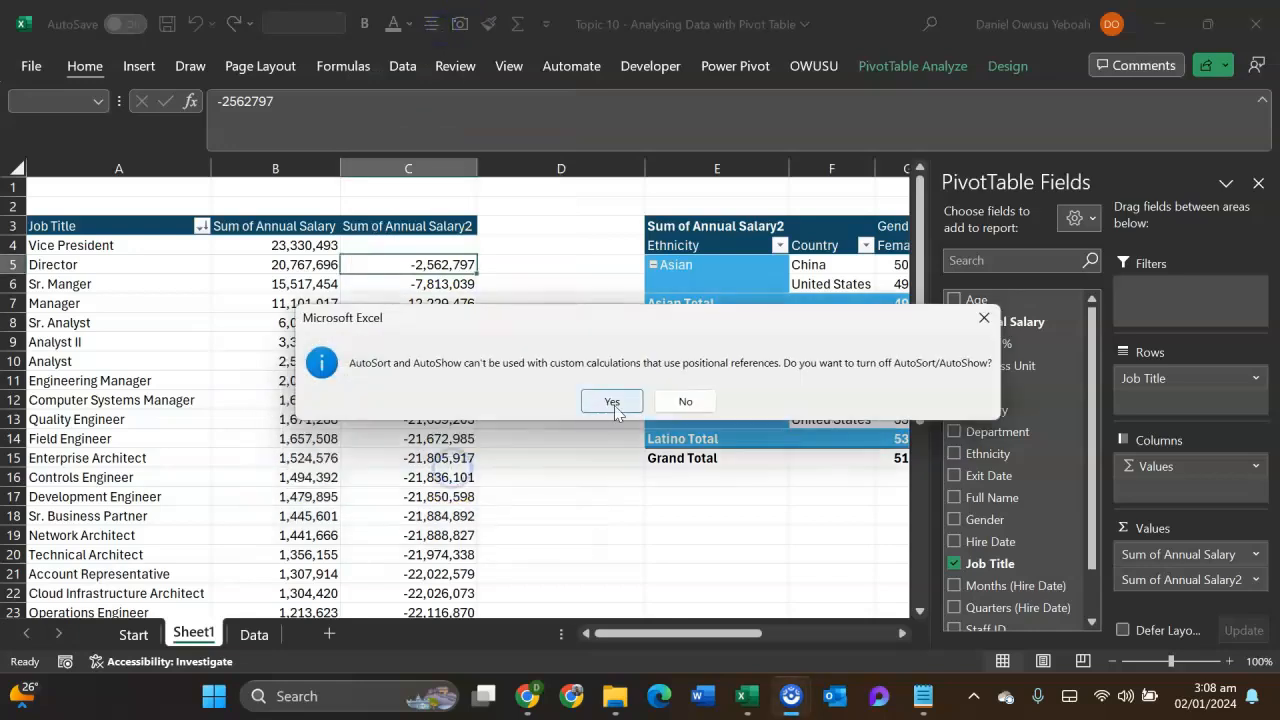
{"action": "left_click", "coordinate": [612, 402]}
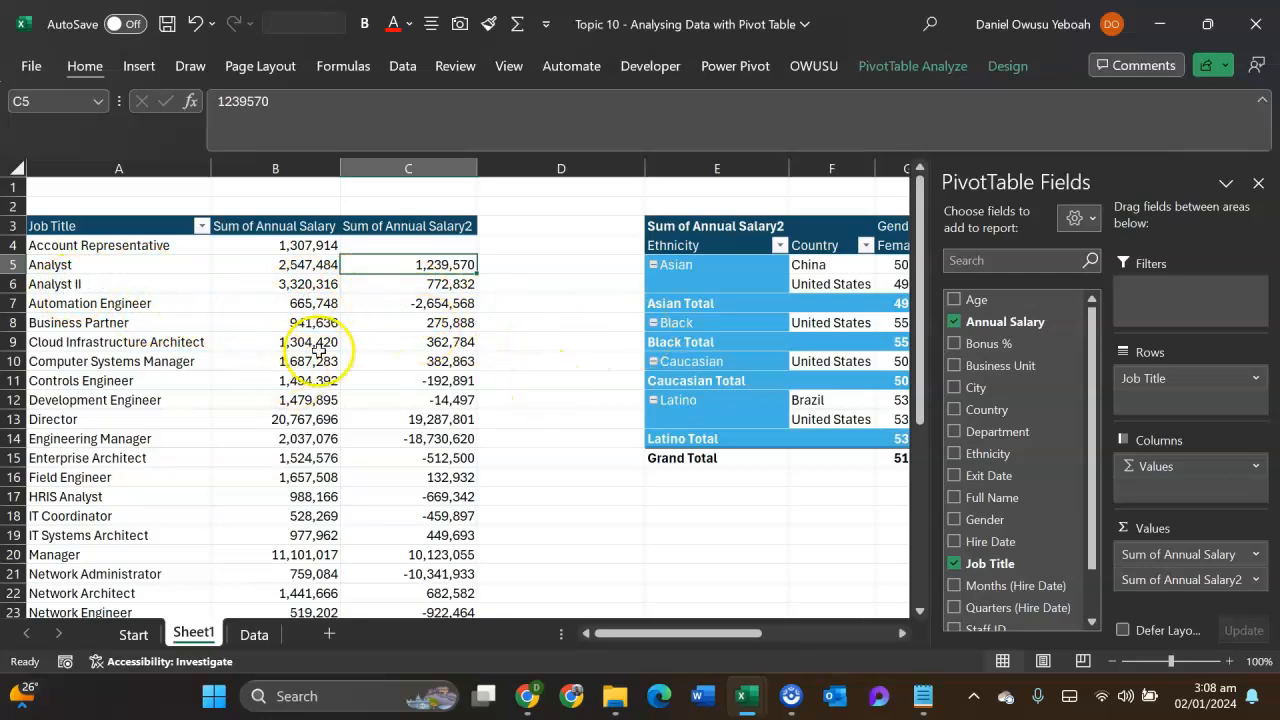
- Replace the Job Title field with Years (Hire Date) in the rows of the salary pivot table
{"action": "scroll", "coordinate": [365, 421], "scroll_direction": "down", "scroll_amount": 3}
{"action": "scroll", "coordinate": [365, 421], "scroll_direction": "down", "scroll_amount": 3}
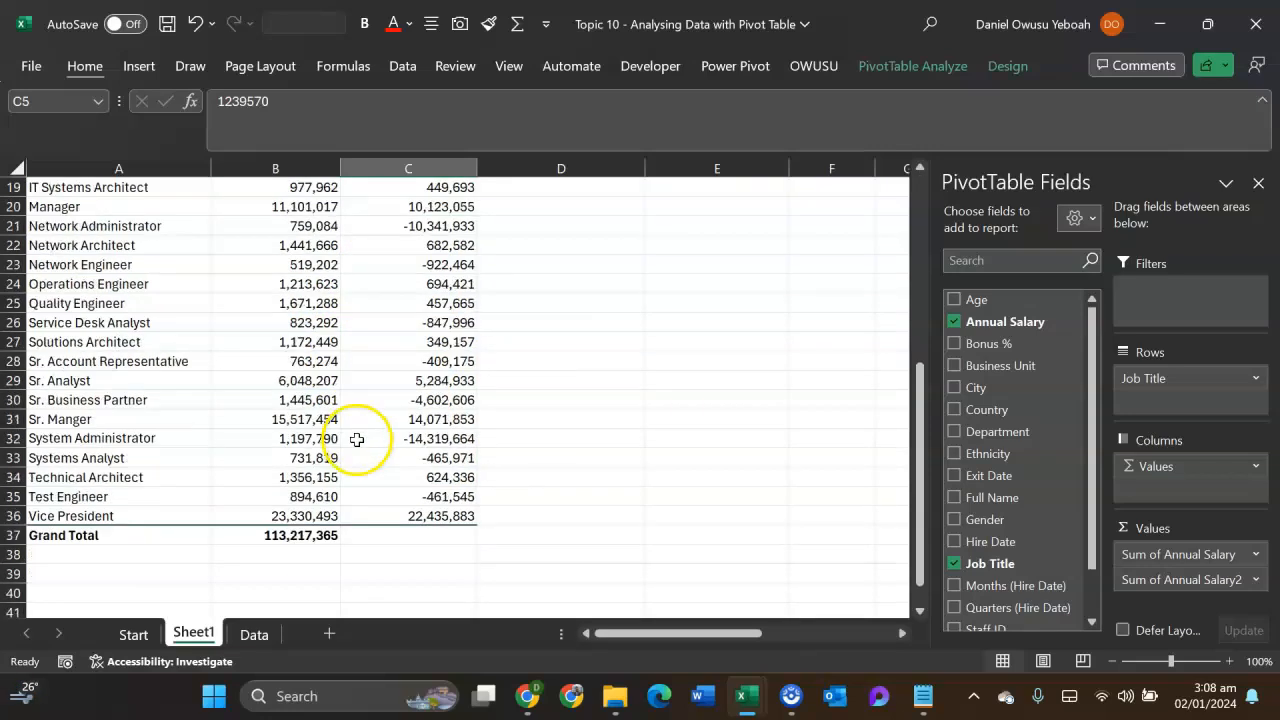
{"action": "scroll", "coordinate": [370, 400], "scroll_direction": "up", "scroll_amount": 6}
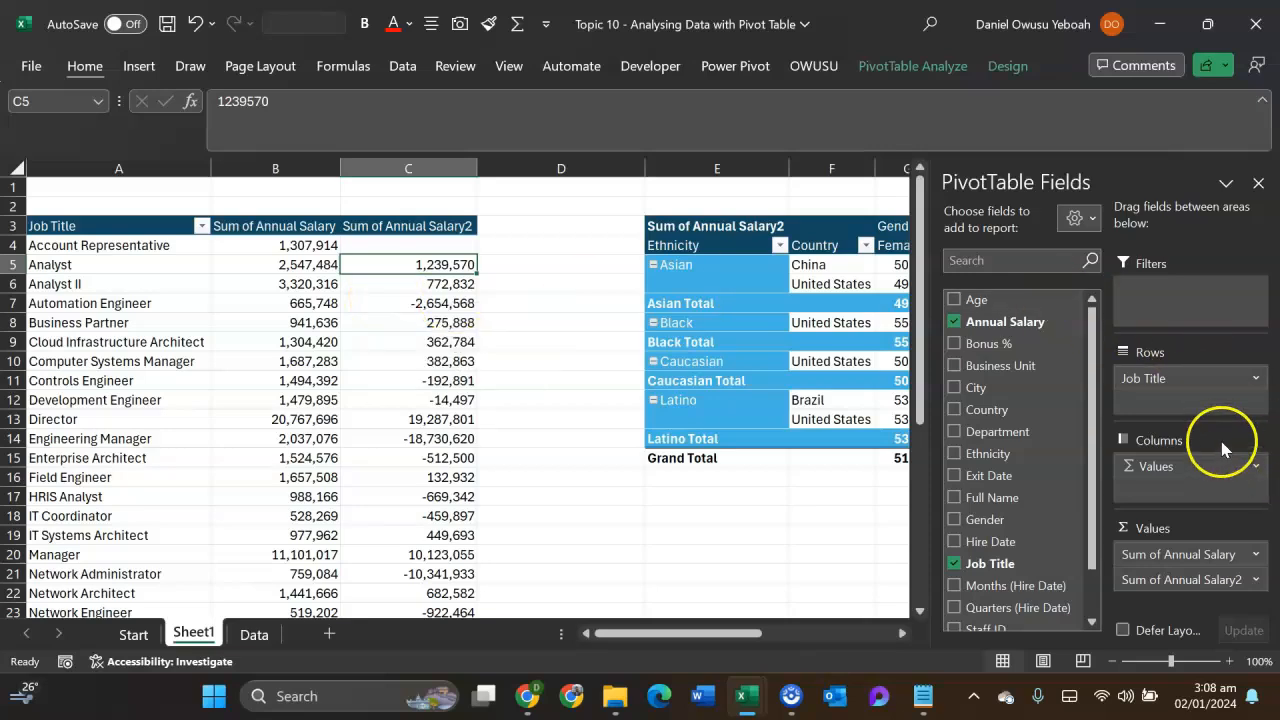
{"action": "left_click", "coordinate": [1188, 379]}
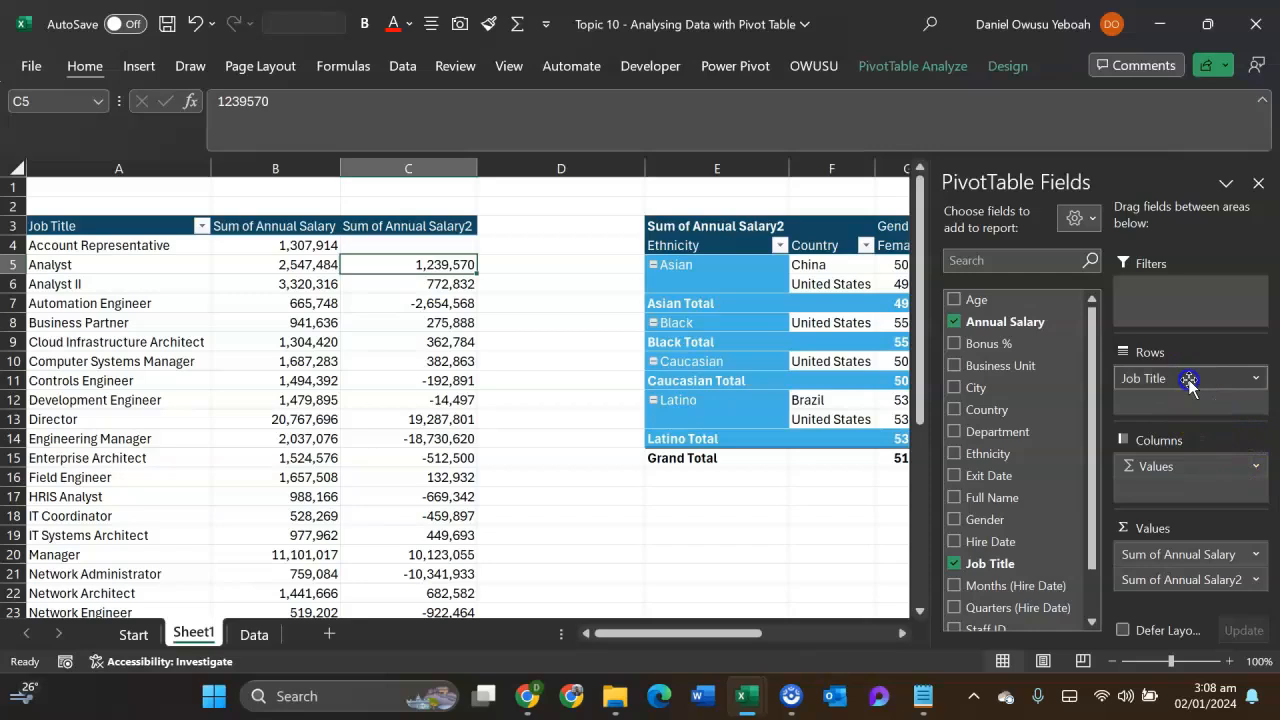
{"action": "left_click_drag", "start_coordinate": [1188, 379], "coordinate": [884, 504]}
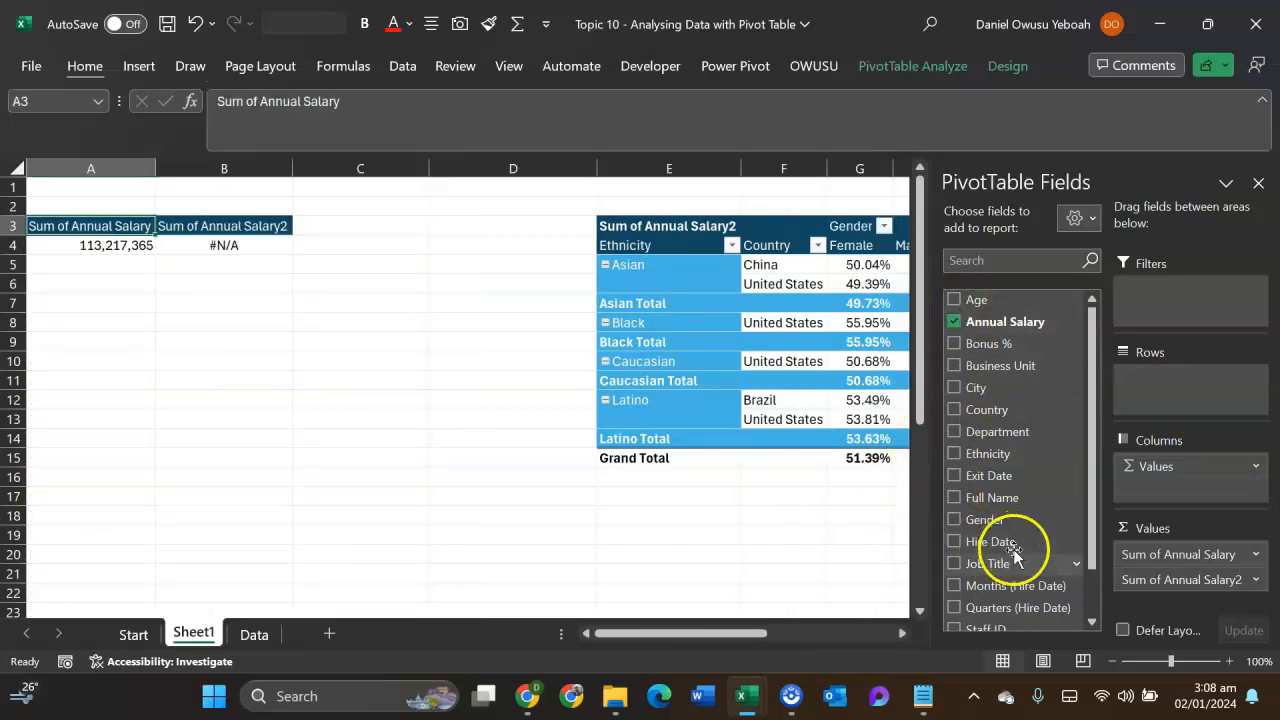
{"action": "scroll", "coordinate": [1043, 600], "scroll_direction": "down", "scroll_amount": 3}
{"action": "left_click_drag", "start_coordinate": [1048, 600], "coordinate": [1160, 378]}
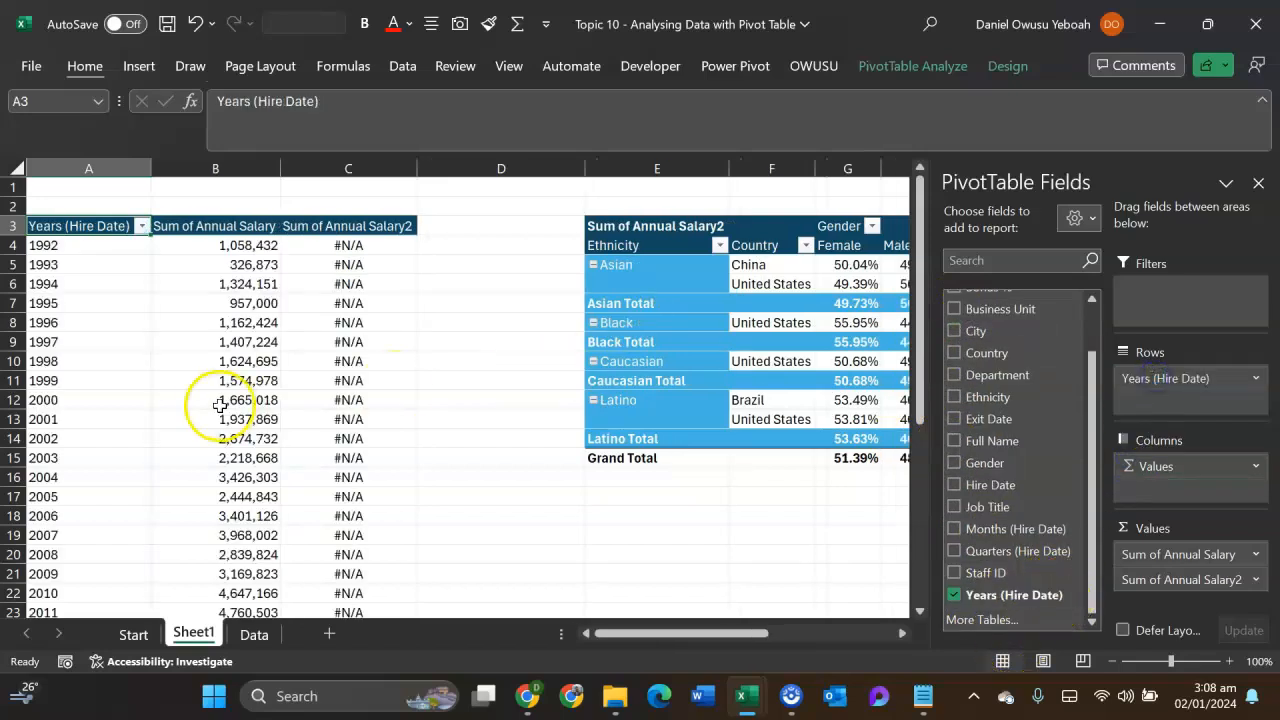
- Reset the Sum of Annual Salary2 values to No Calculation
{"action": "left_click", "coordinate": [316, 280]}
{"action": "right_click", "coordinate": [318, 283]}
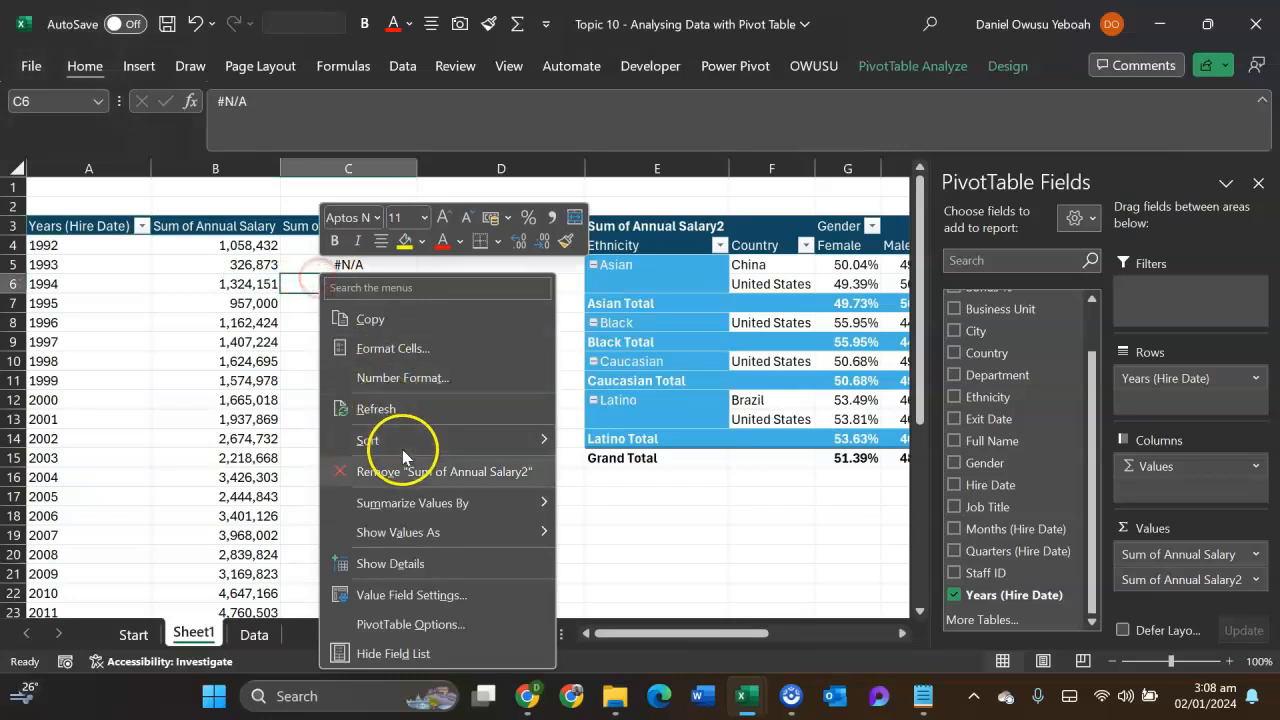
{"action": "mouse_move", "coordinate": [437, 530]}
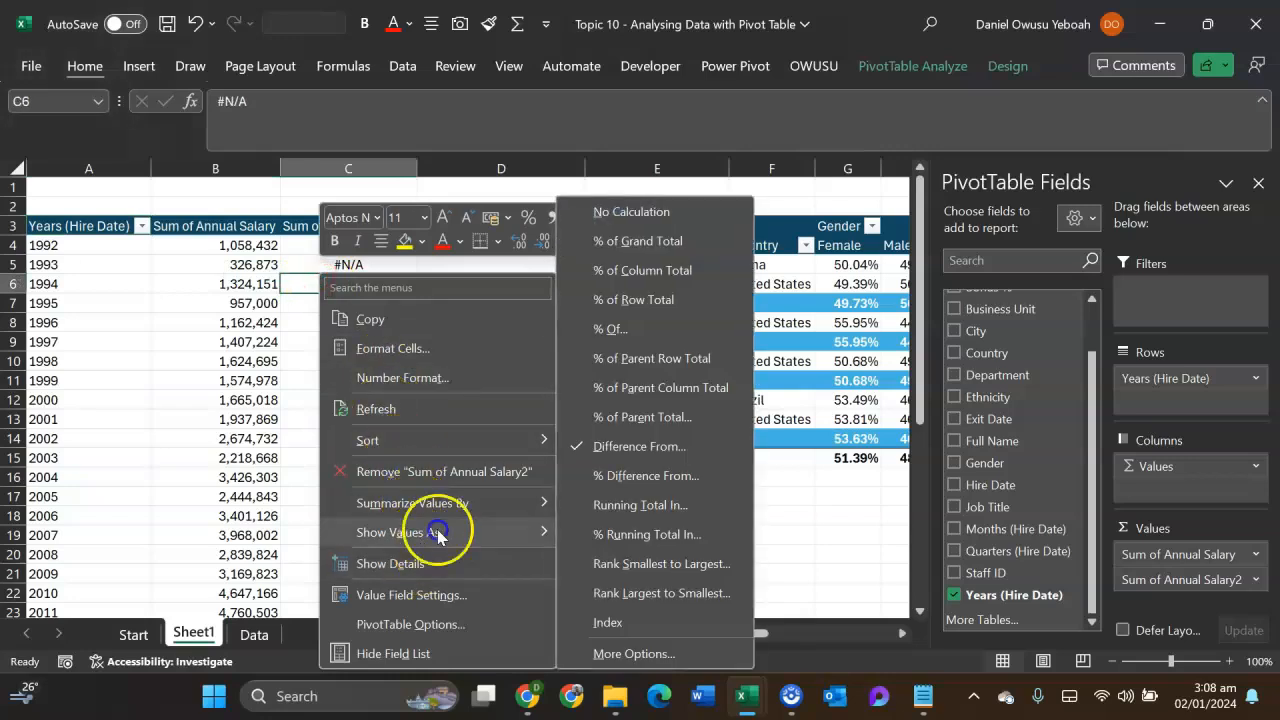
{"action": "left_click", "coordinate": [616, 213]}
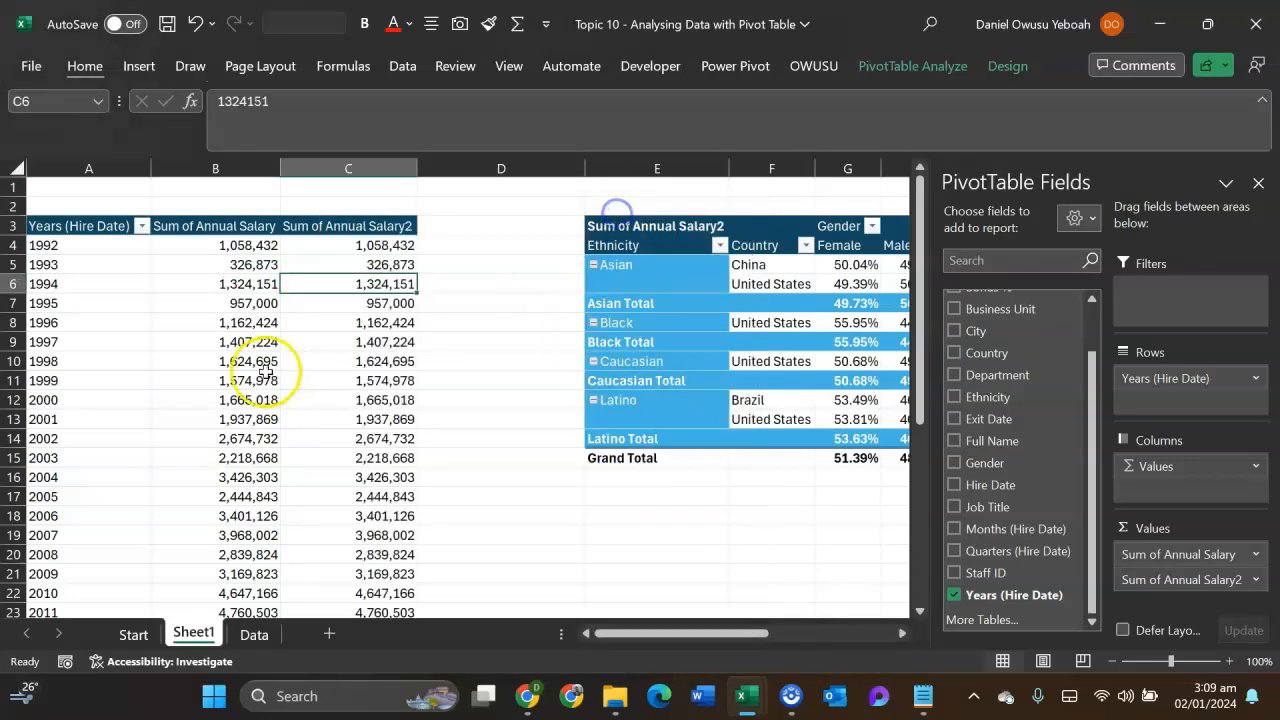
- Show Sum of Annual Salary2 as Difference From, with base field Years (Hire Date) and base item (previous)
{"action": "left_click", "coordinate": [378, 284]}
{"action": "right_click", "coordinate": [378, 284]}
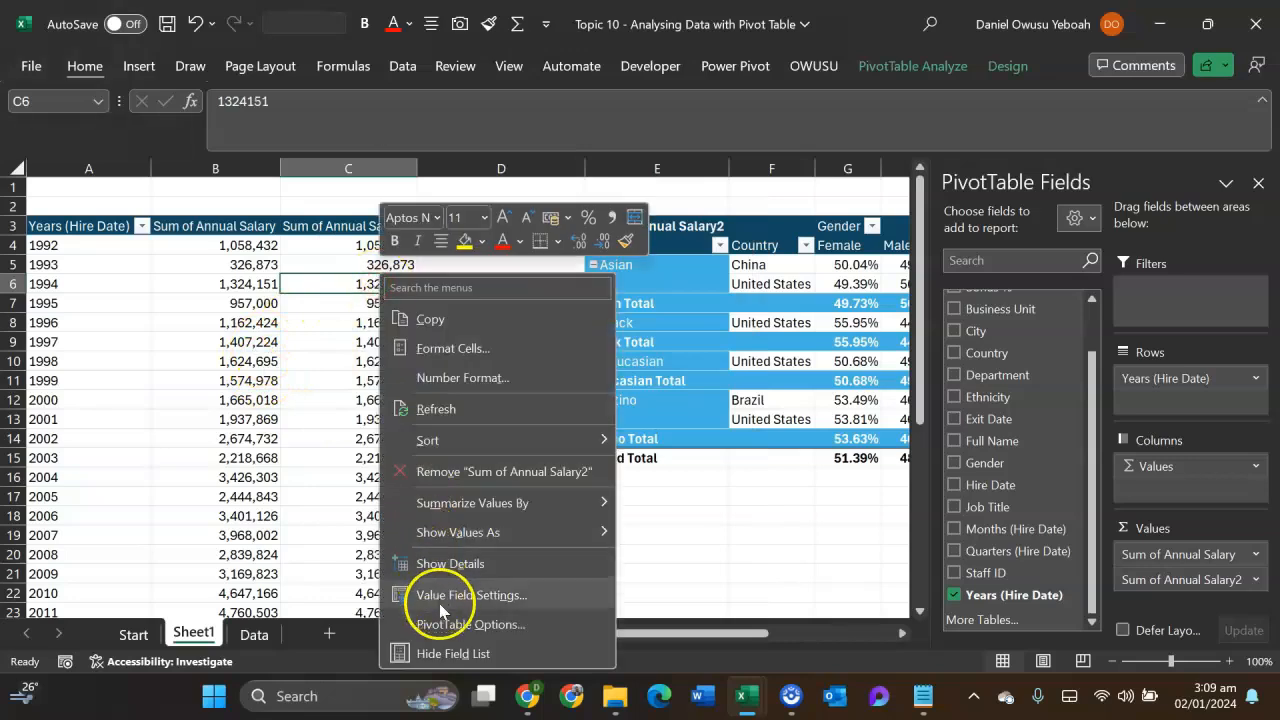
{"action": "mouse_move", "coordinate": [515, 535]}
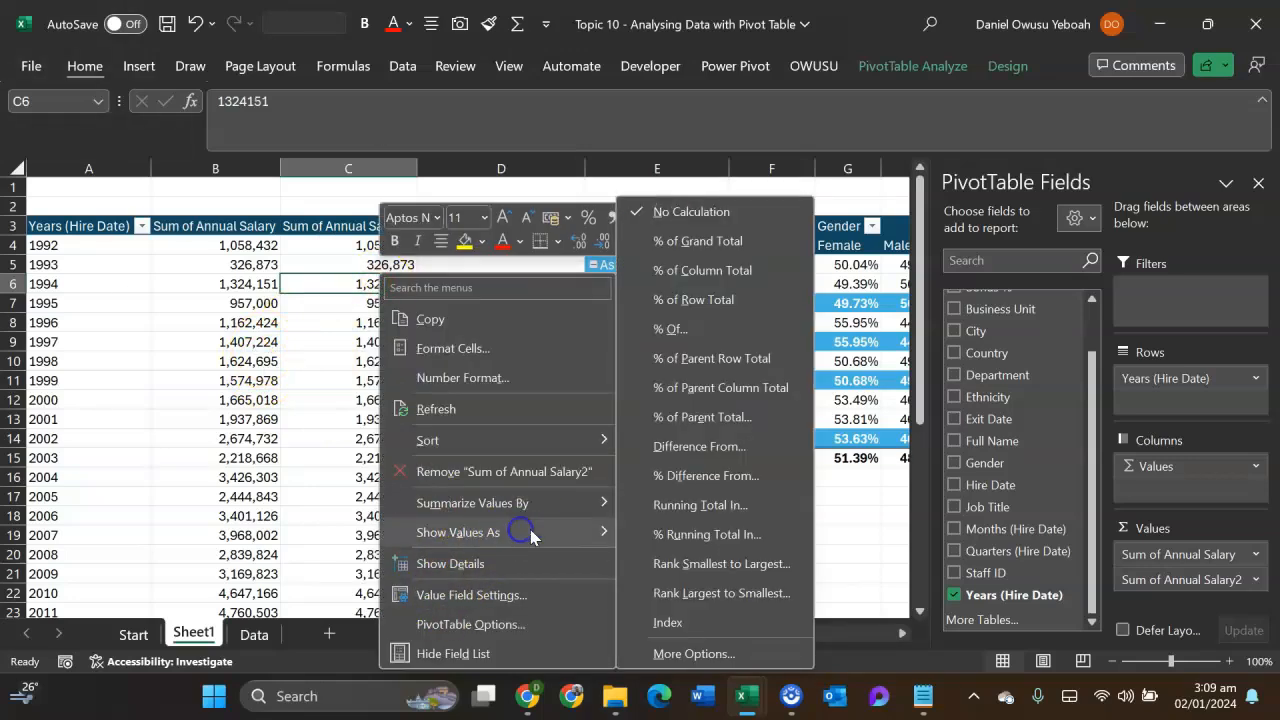
{"action": "left_click", "coordinate": [731, 449]}
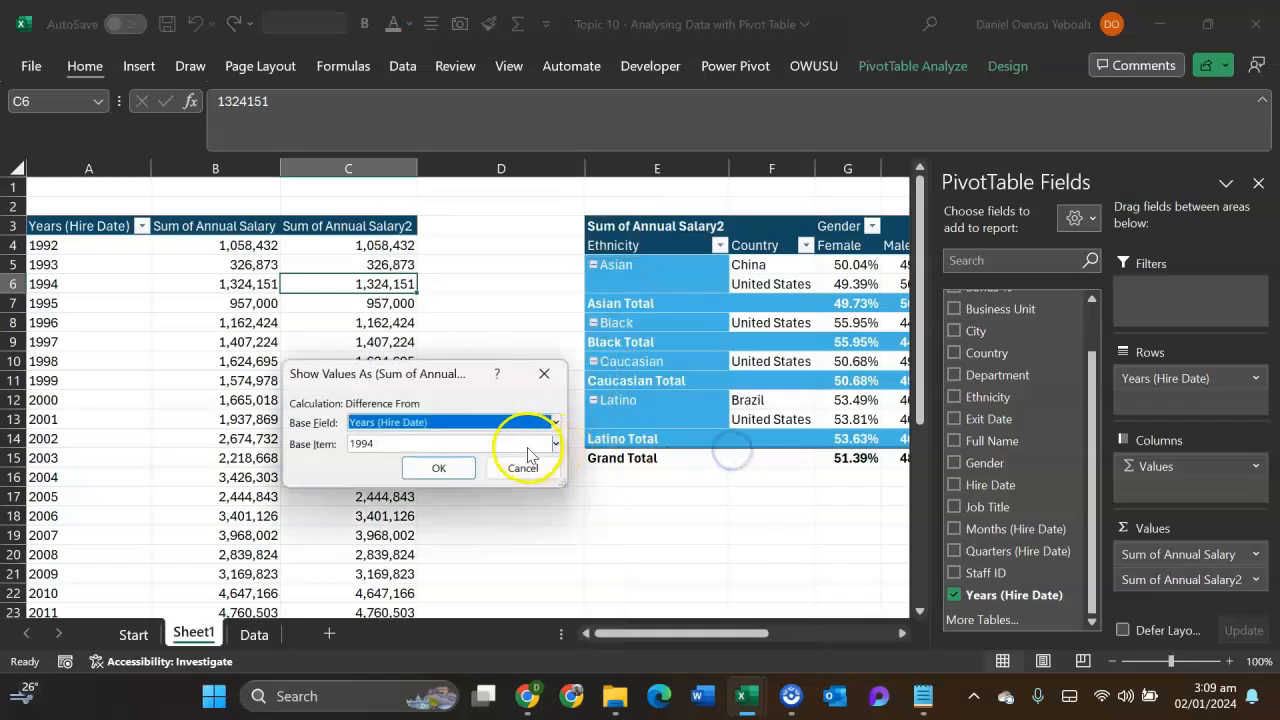
{"action": "left_click", "coordinate": [555, 445]}
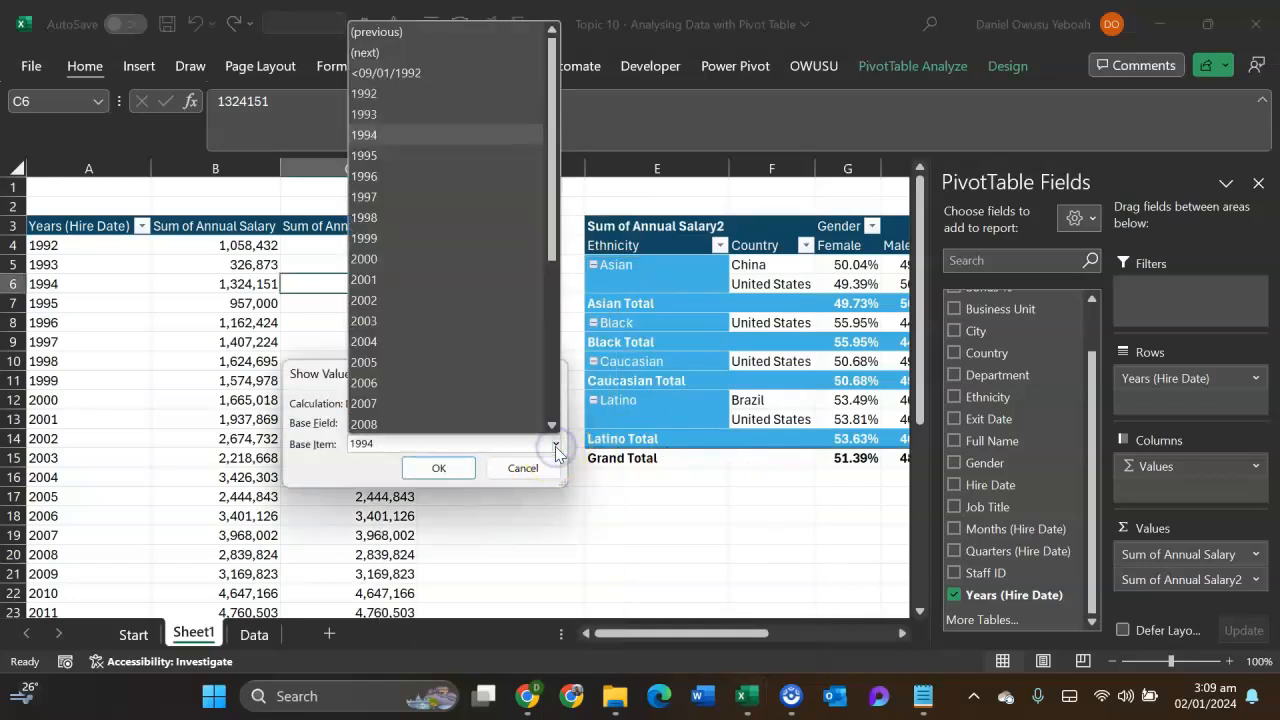
{"action": "left_click", "coordinate": [448, 33]}
{"action": "left_click", "coordinate": [440, 469]}
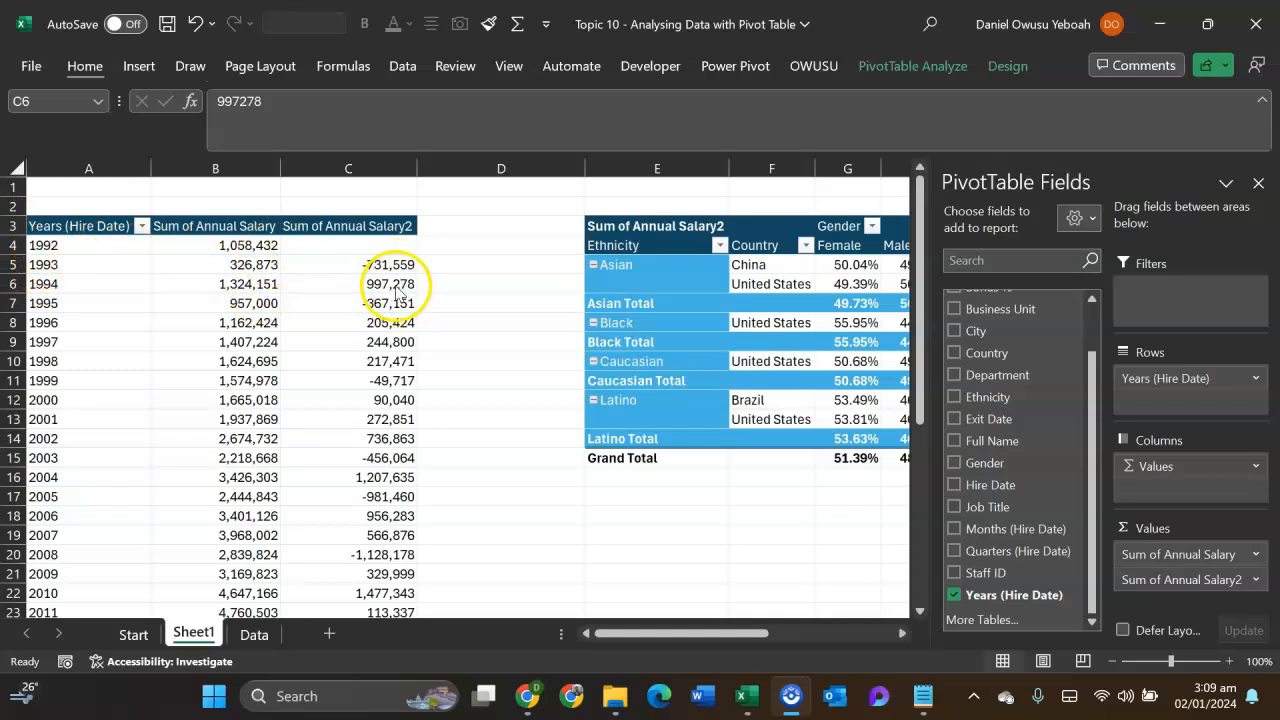
- Show Sum of Annual Salary2 as % Difference From, with base field Years (Hire Date) and base item 1992
{"action": "scroll", "coordinate": [390, 310], "scroll_direction": "down", "scroll_amount": 3}
{"action": "scroll", "coordinate": [375, 320], "scroll_direction": "up", "scroll_amount": 3}
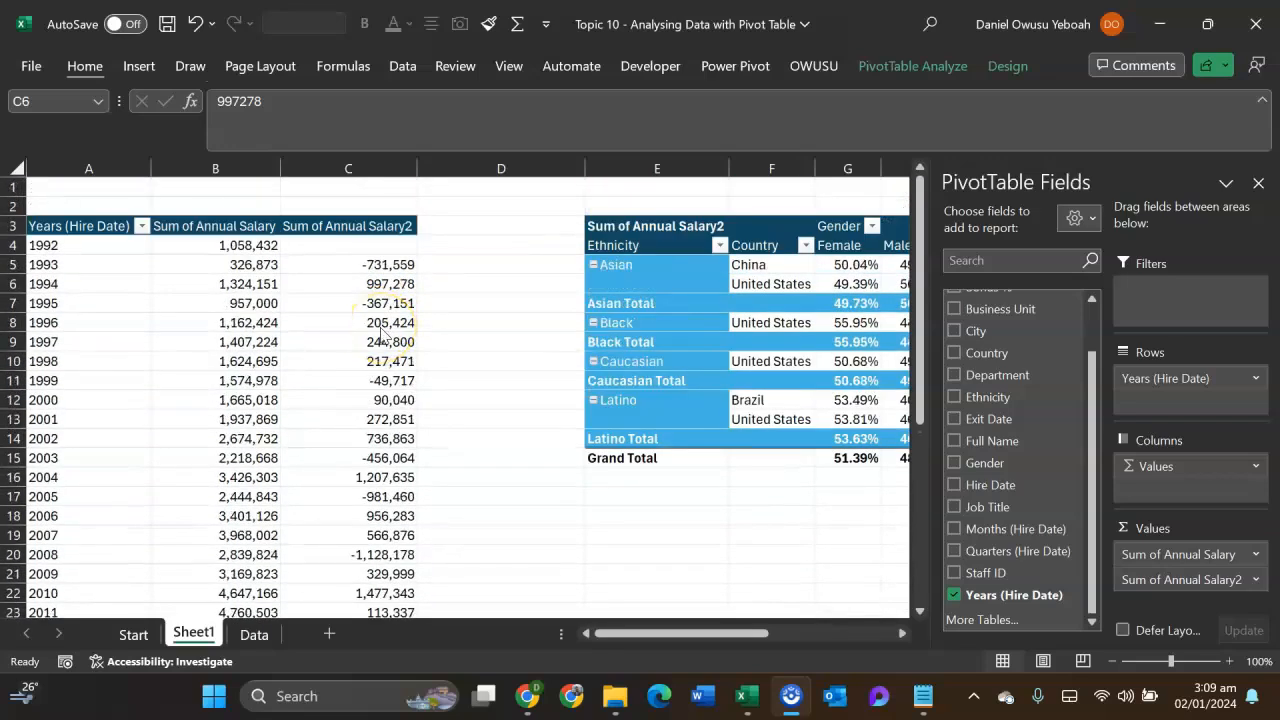
{"action": "scroll", "coordinate": [383, 335], "scroll_direction": "down", "scroll_amount": 4}
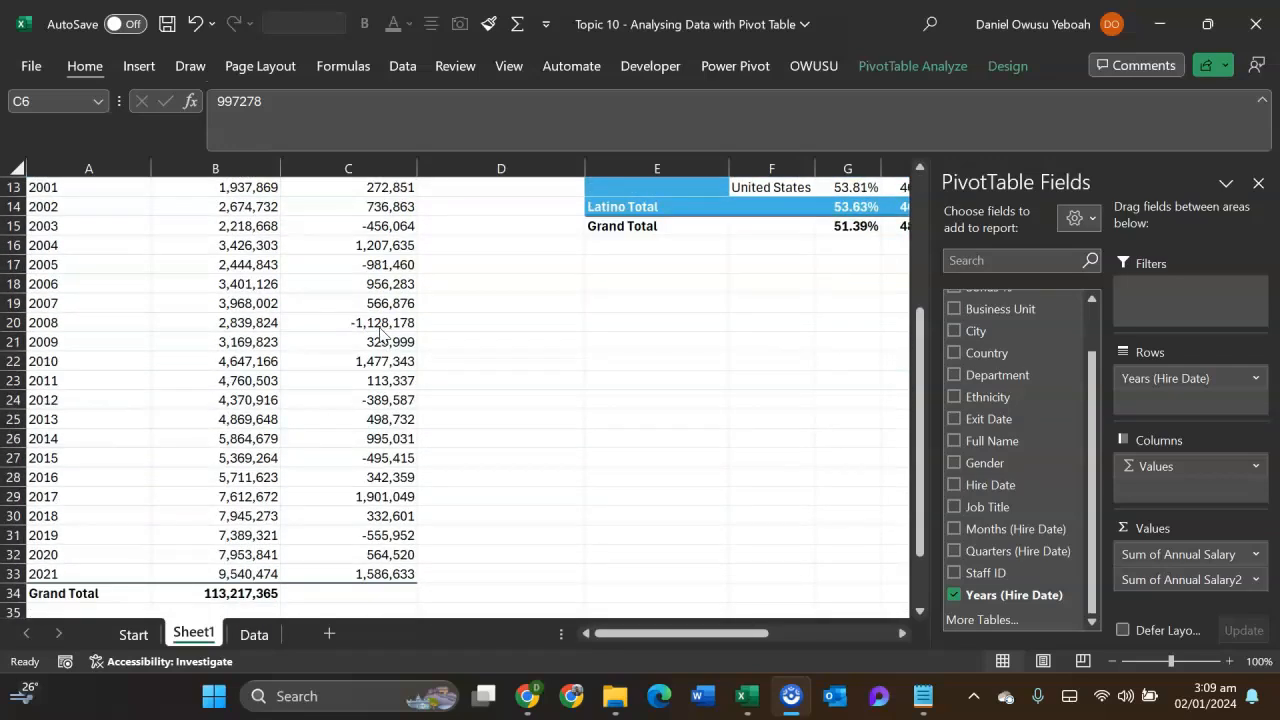
{"action": "scroll", "coordinate": [380, 335], "scroll_direction": "up", "scroll_amount": 4}
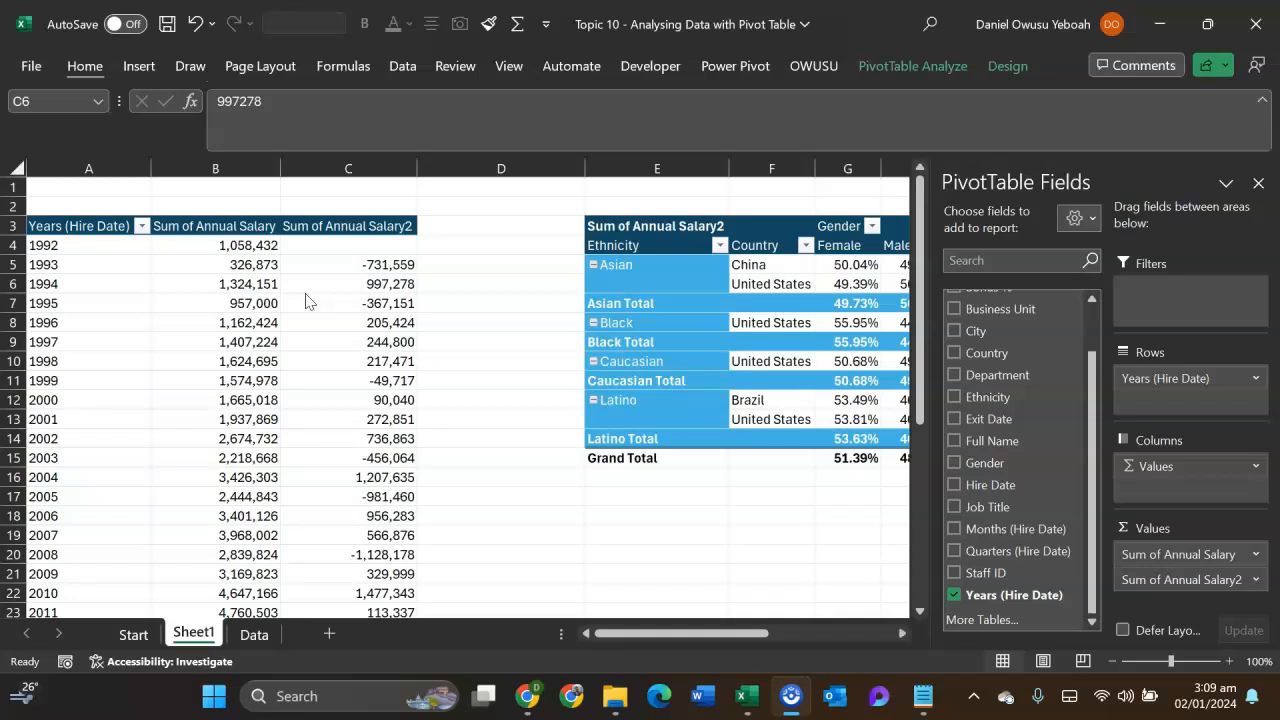
{"action": "right_click", "coordinate": [388, 322]}
{"action": "mouse_move", "coordinate": [463, 538]}
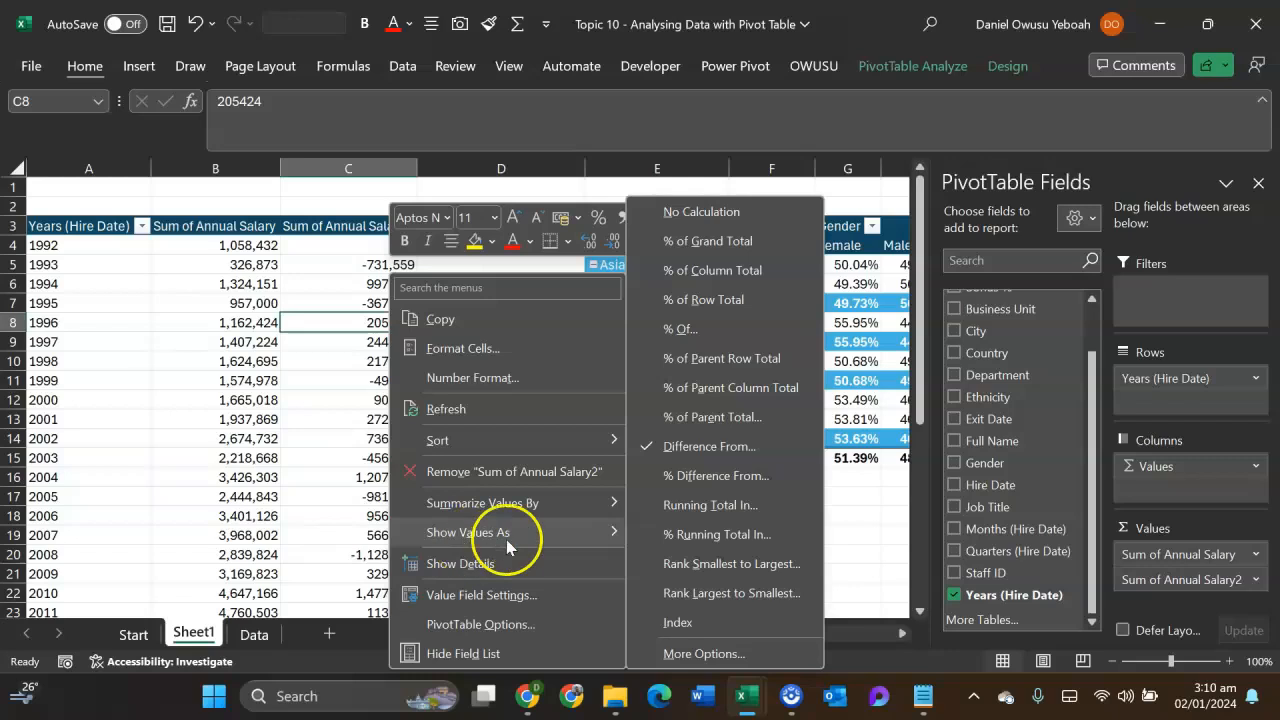
{"action": "left_click", "coordinate": [712, 476]}
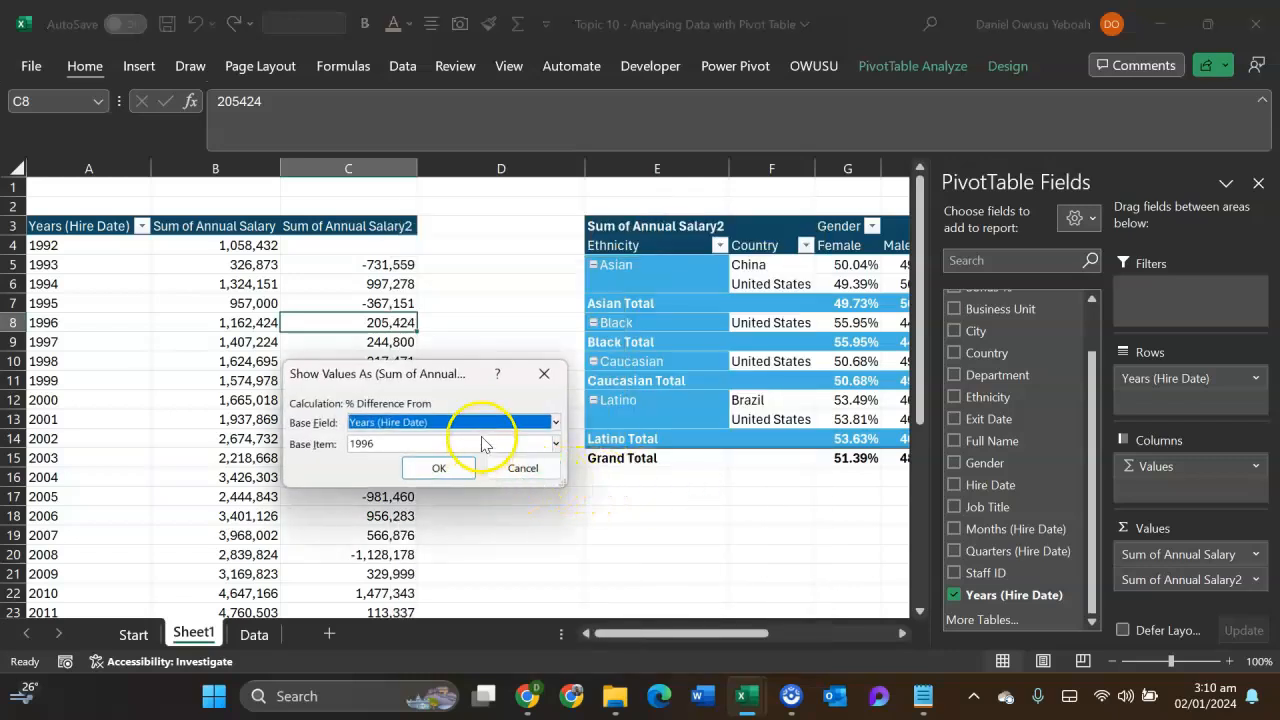
{"action": "left_click", "coordinate": [555, 445]}
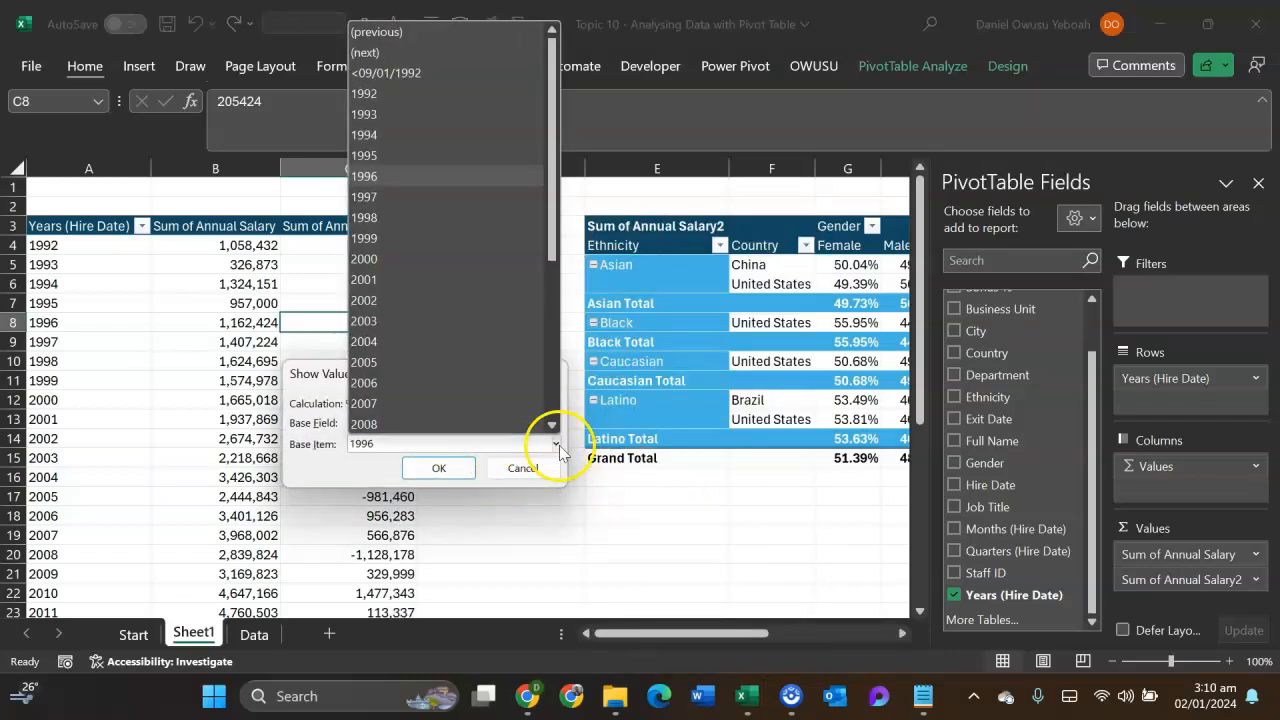
{"action": "left_click", "coordinate": [435, 86]}
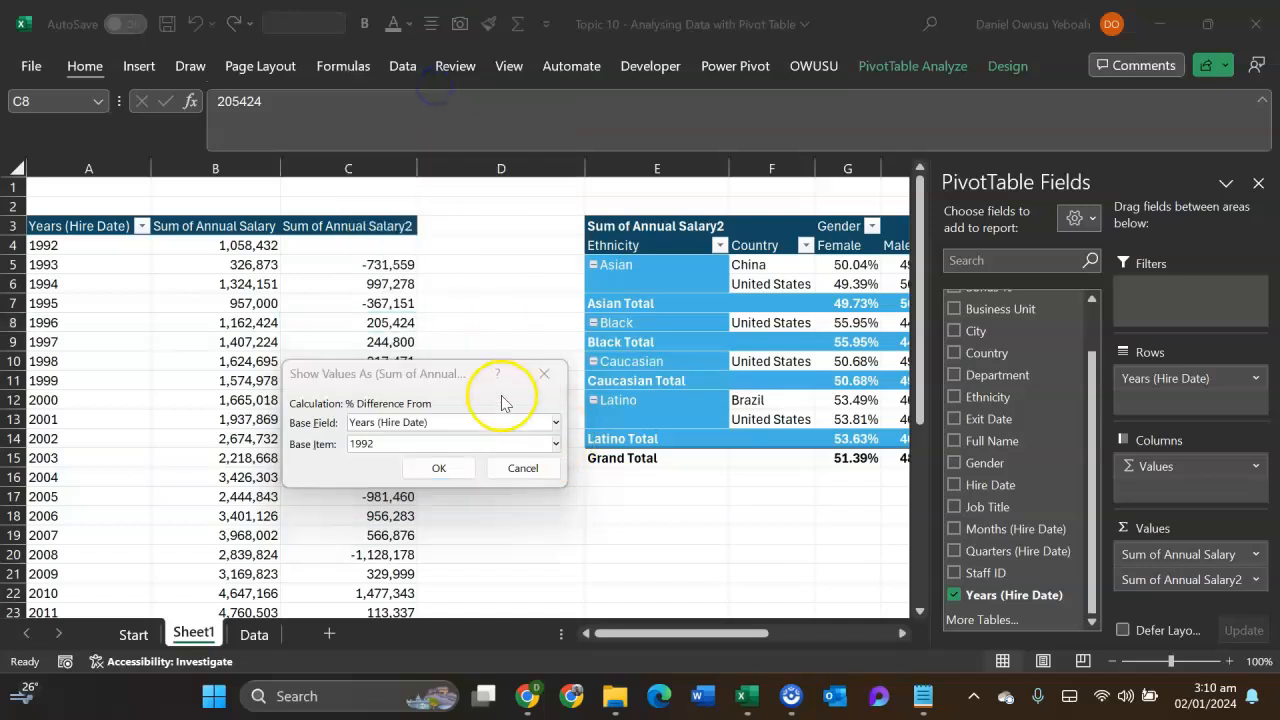
{"action": "left_click", "coordinate": [430, 469]}
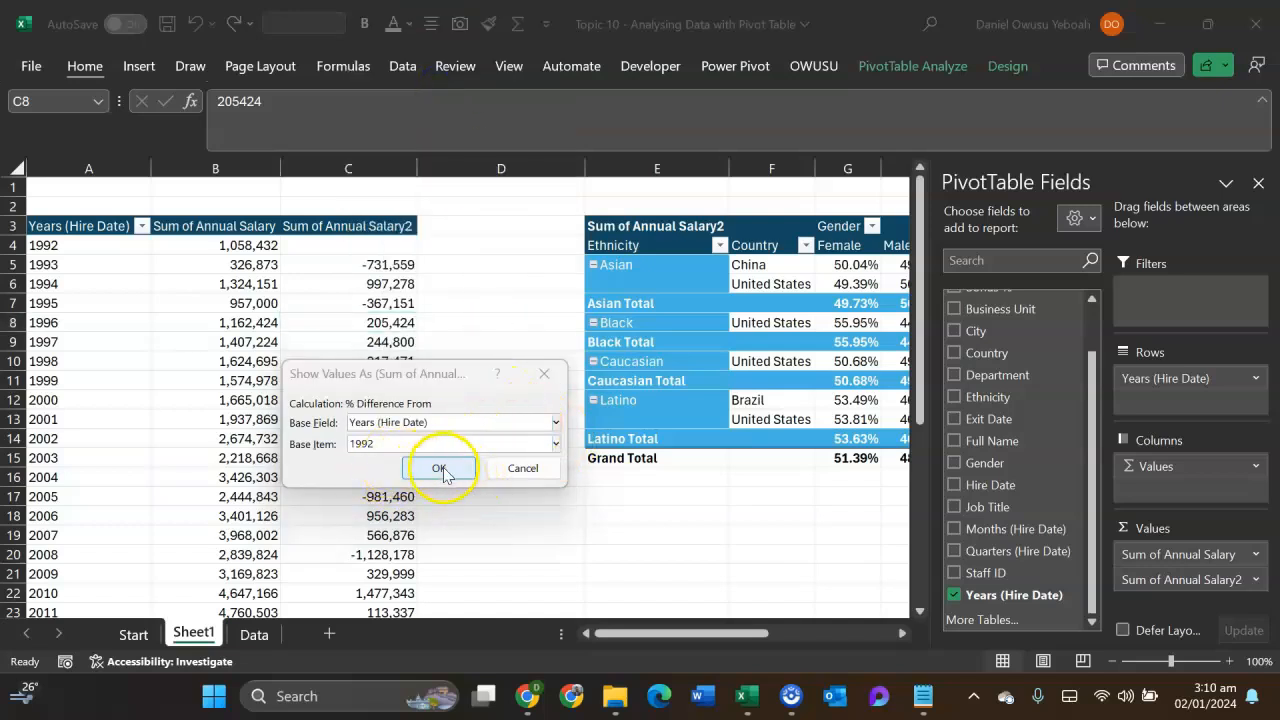
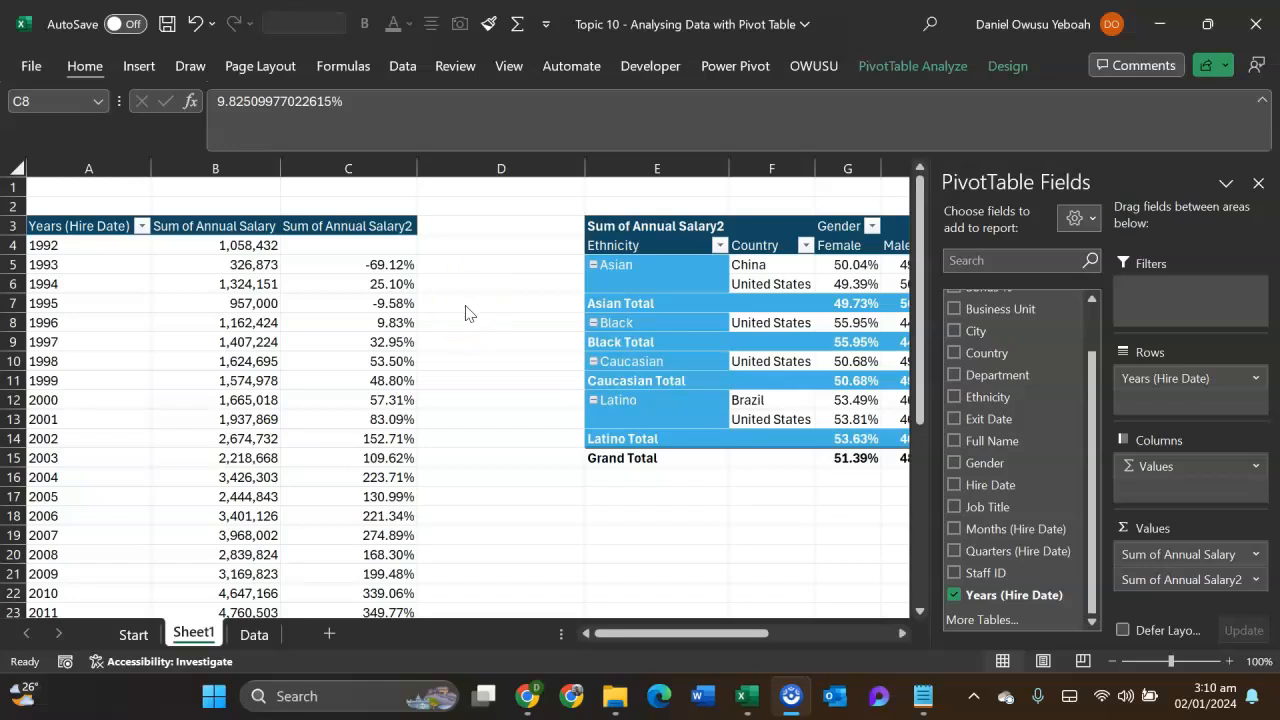
- Show Sum of Annual Salary2 as Running Total In, with base field Years (Hire Date)
{"action": "left_click", "coordinate": [369, 322]}
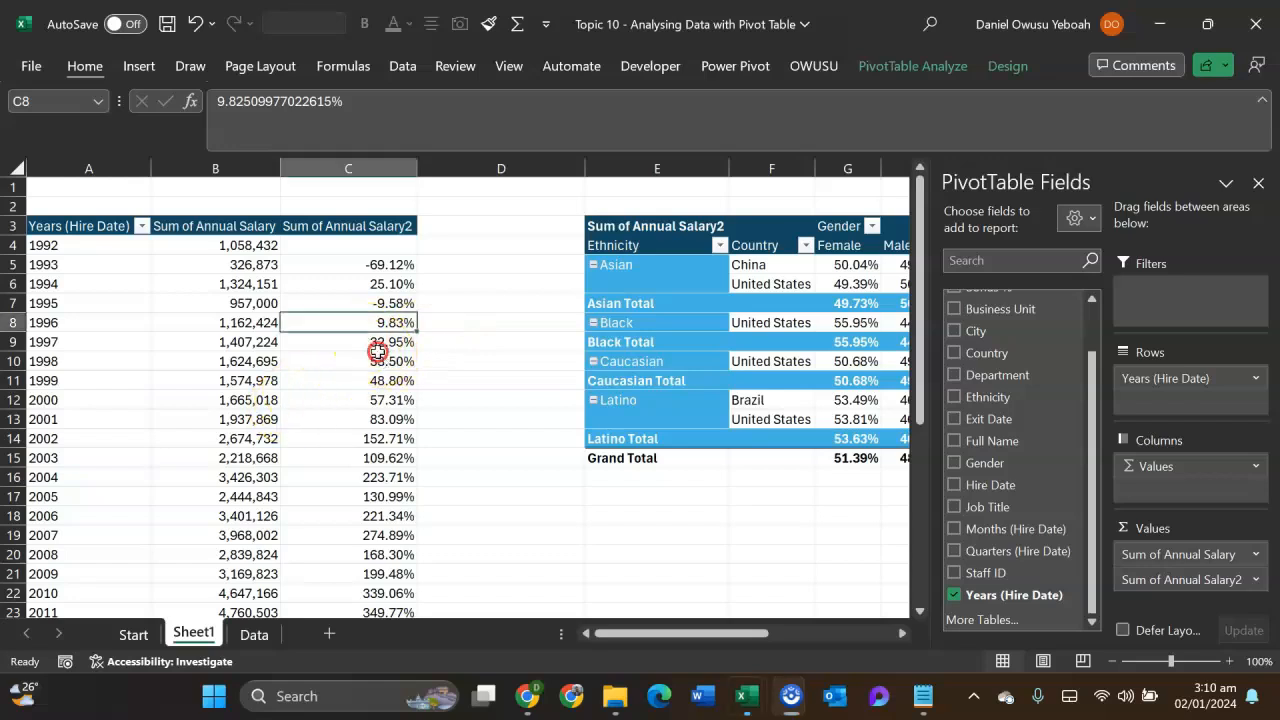
{"action": "right_click", "coordinate": [368, 318]}
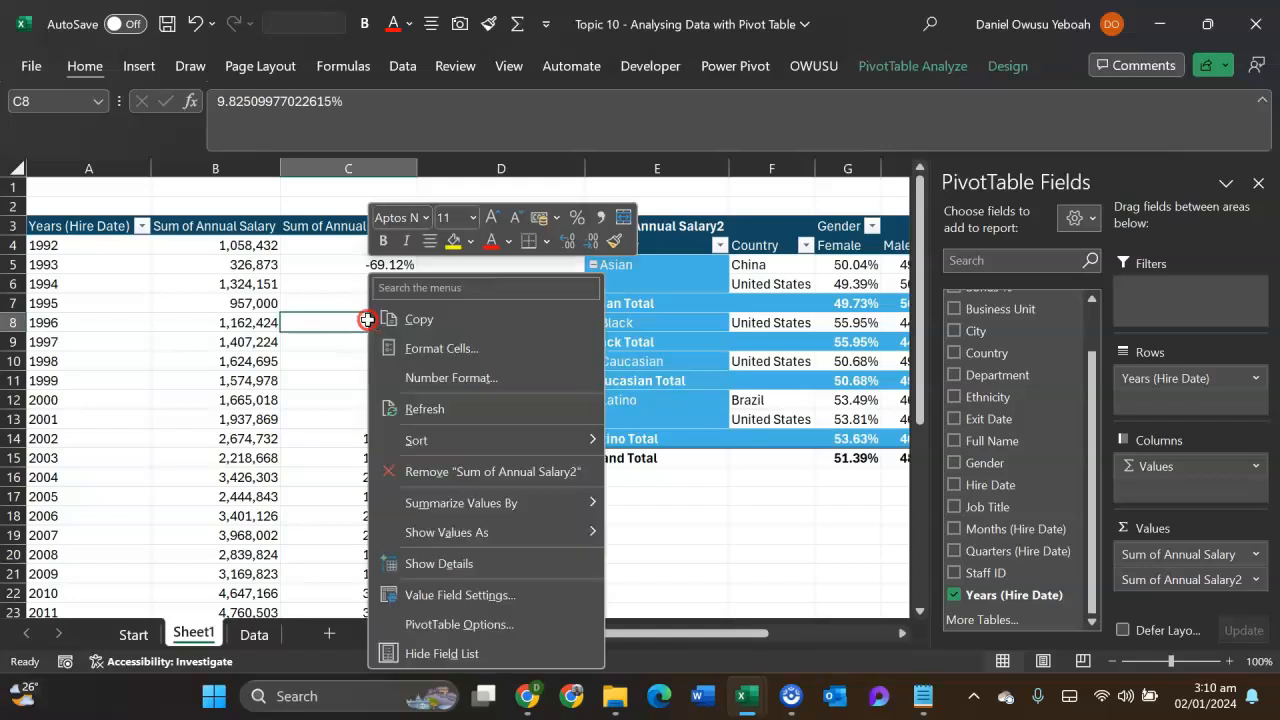
{"action": "left_click", "coordinate": [455, 528]}
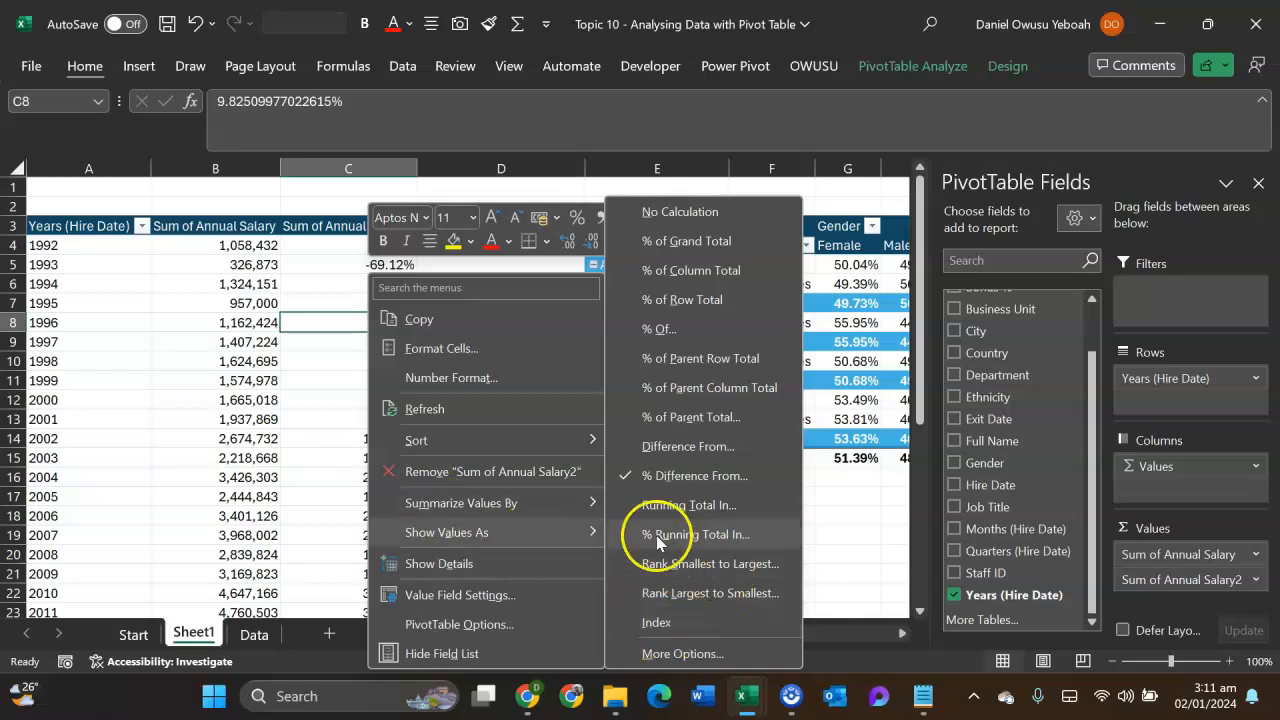
{"action": "left_click", "coordinate": [664, 507]}
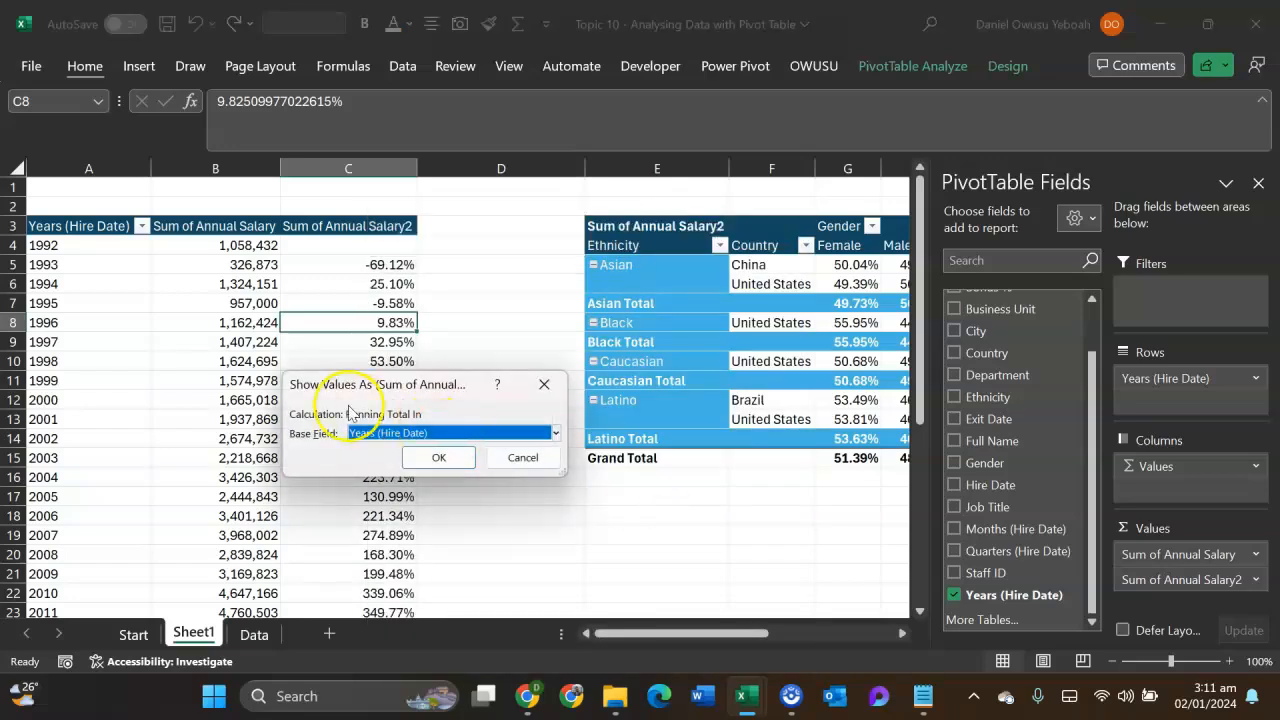
{"action": "left_click", "coordinate": [432, 457]}
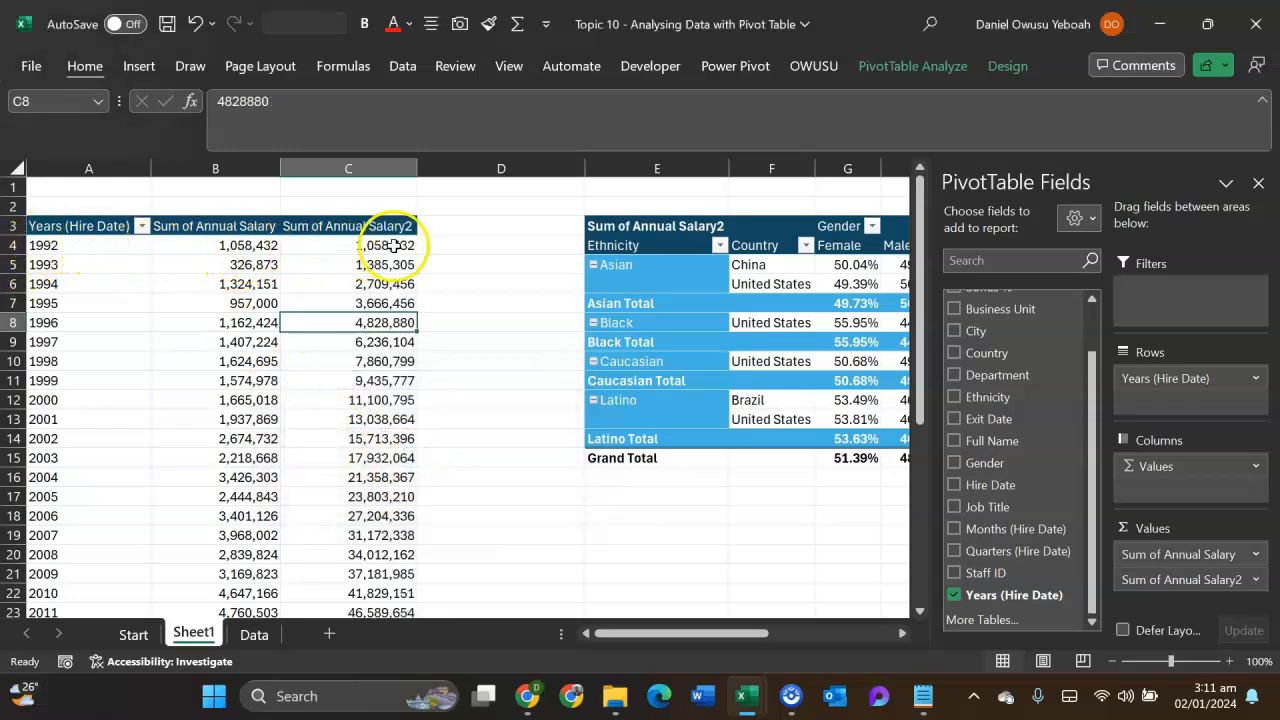
- Compare the running totals with the summed annual salaries for 1992–1993, 1992–1994 and 1992–2004
{"action": "left_click_drag", "start_coordinate": [266, 248], "coordinate": [270, 265]}
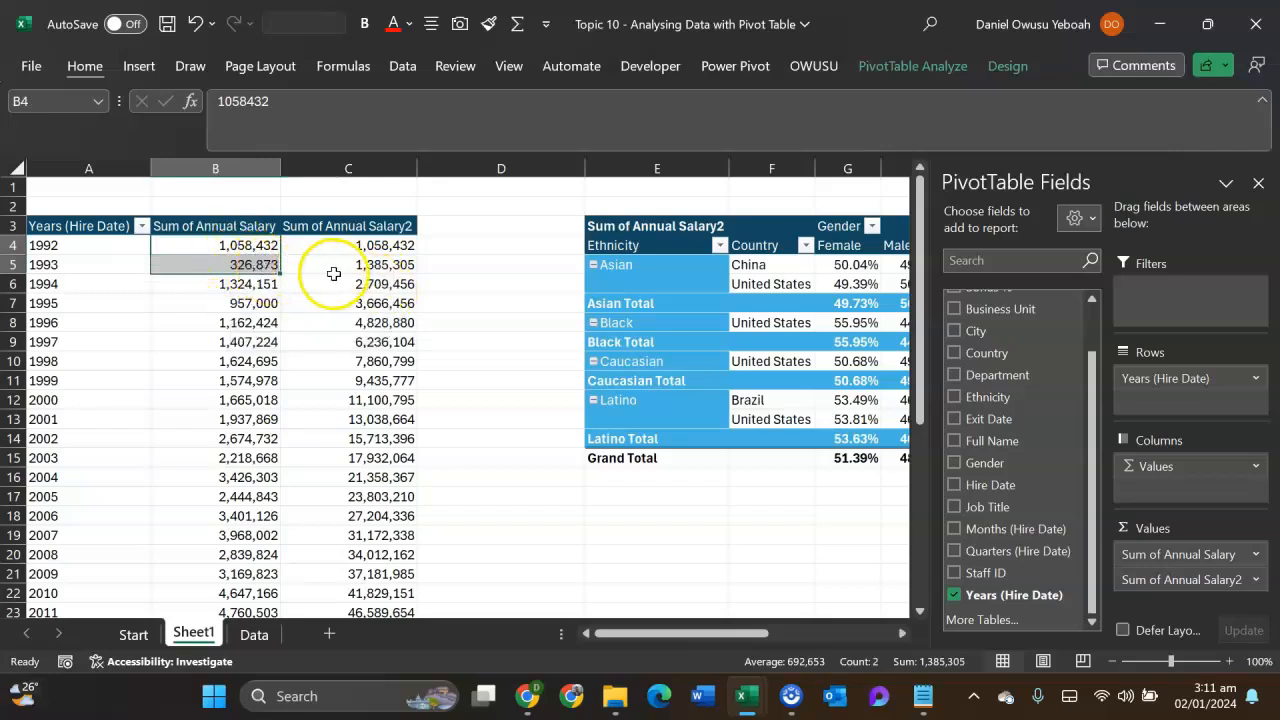
{"action": "mouse_move", "coordinate": [354, 269]}
{"action": "left_click_drag", "start_coordinate": [191, 251], "coordinate": [171, 283]}
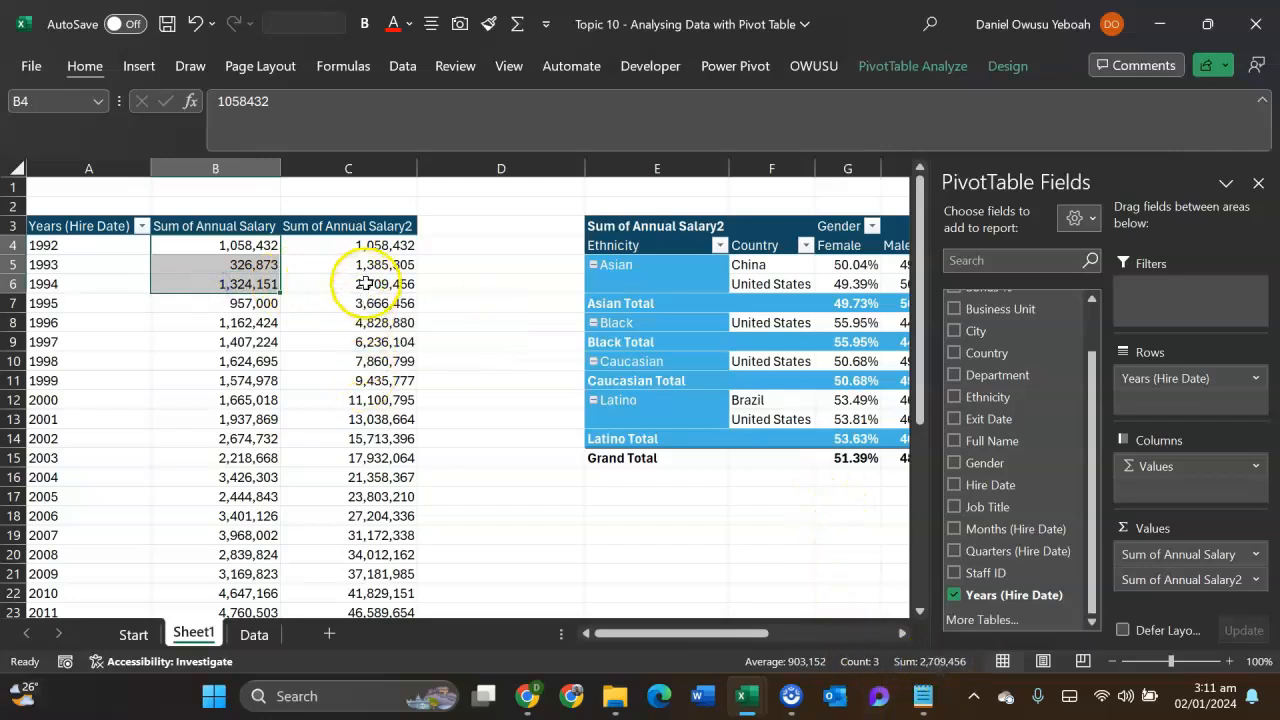
{"action": "mouse_move", "coordinate": [365, 283]}
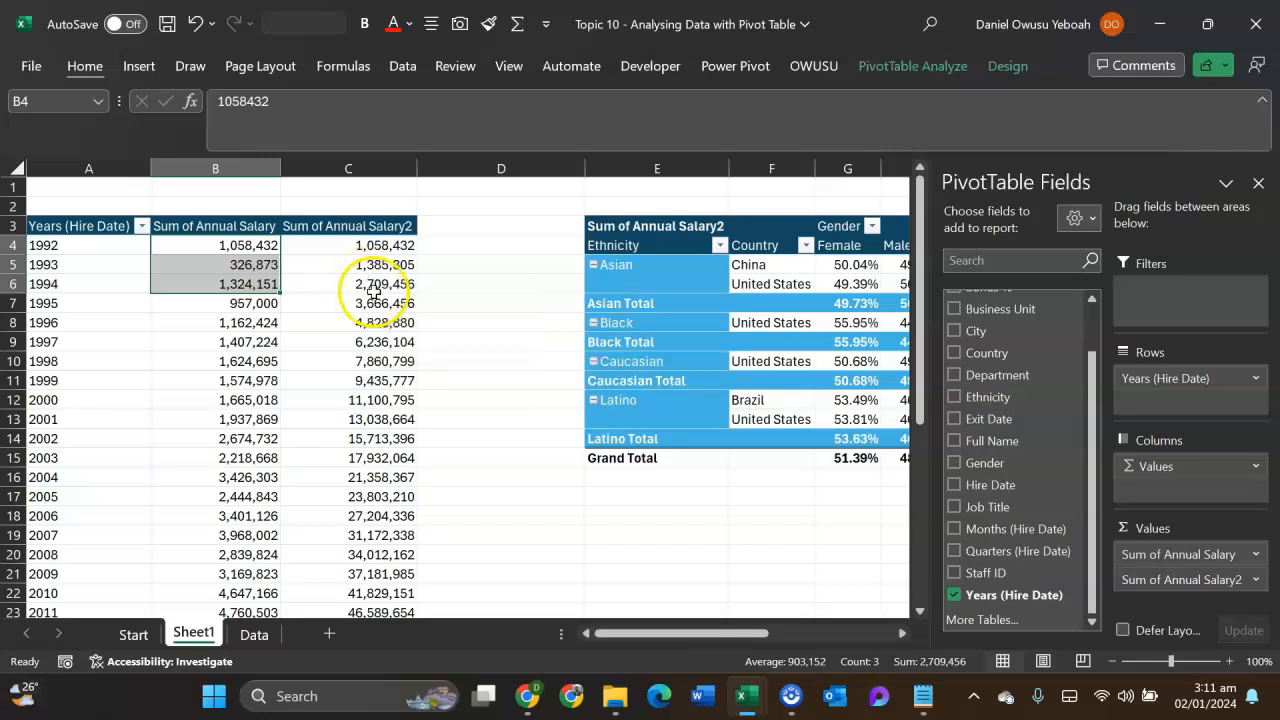
{"action": "left_click_drag", "start_coordinate": [230, 247], "coordinate": [212, 483]}
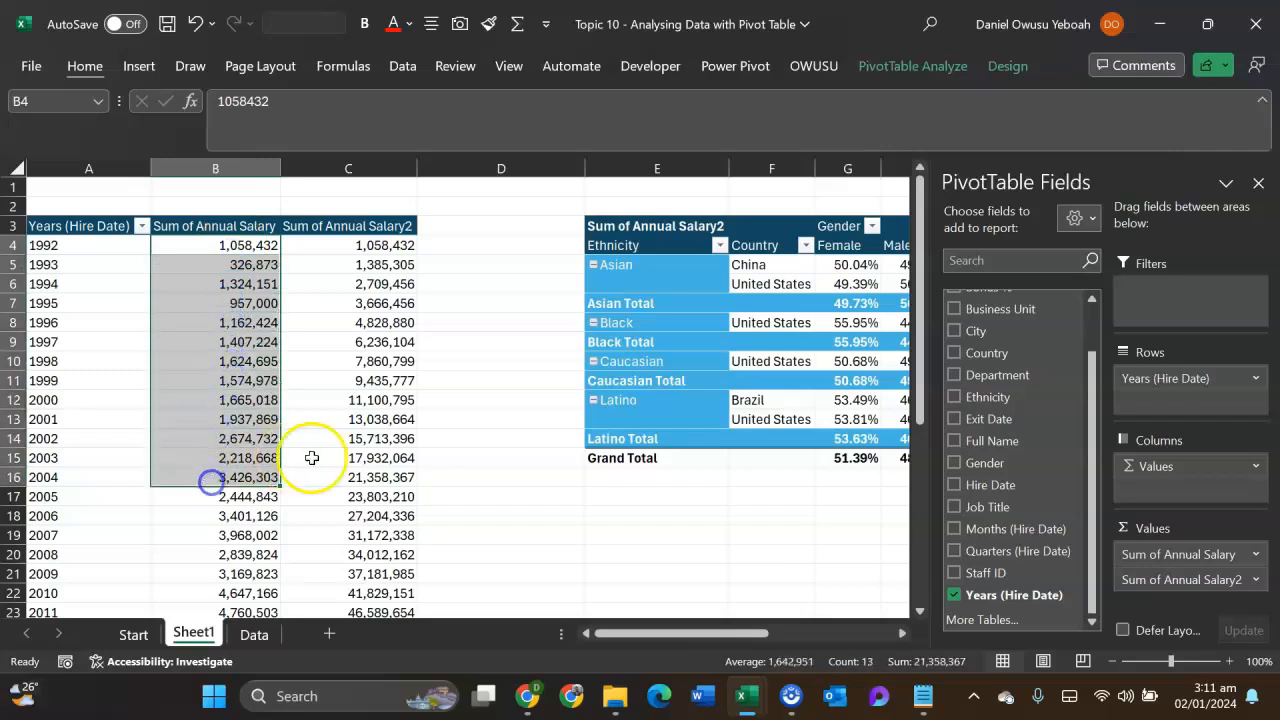
{"action": "mouse_move", "coordinate": [336, 464]}
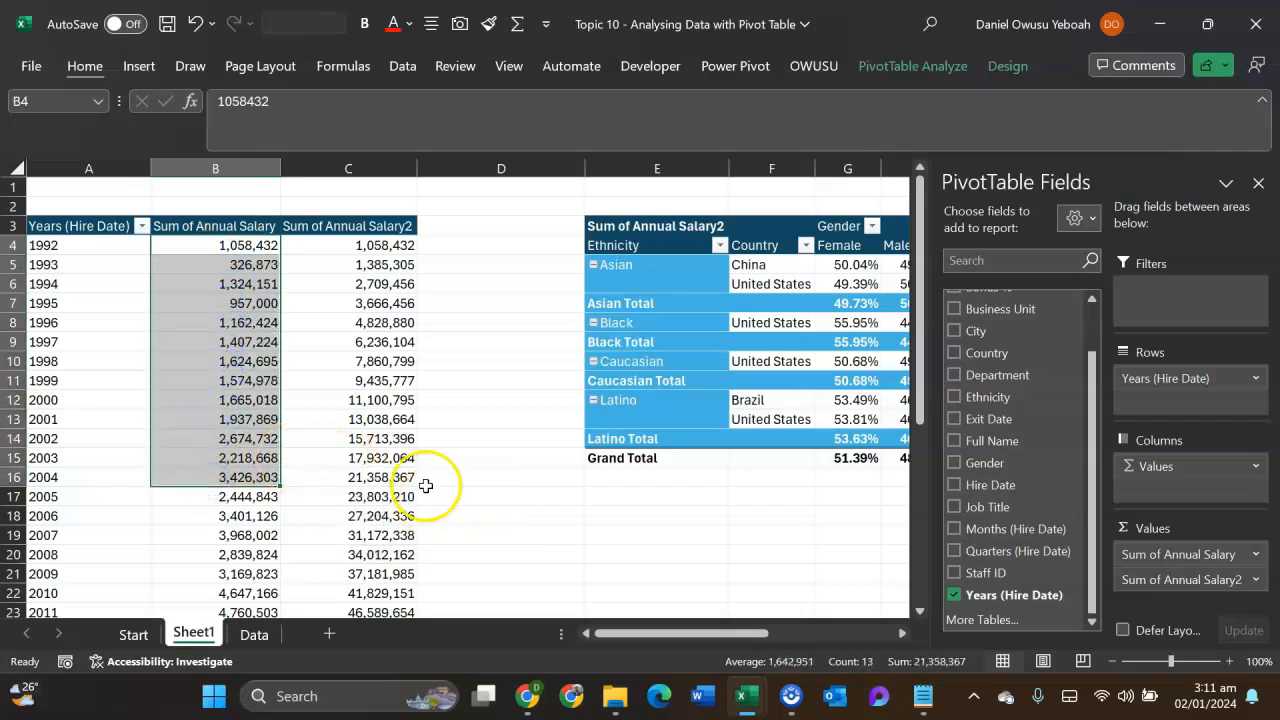
- Show Sum of Annual Salary2 as Rank Smallest to Largest, with base field Years (Hire Date), and review the ranks
{"action": "right_click", "coordinate": [252, 439]}
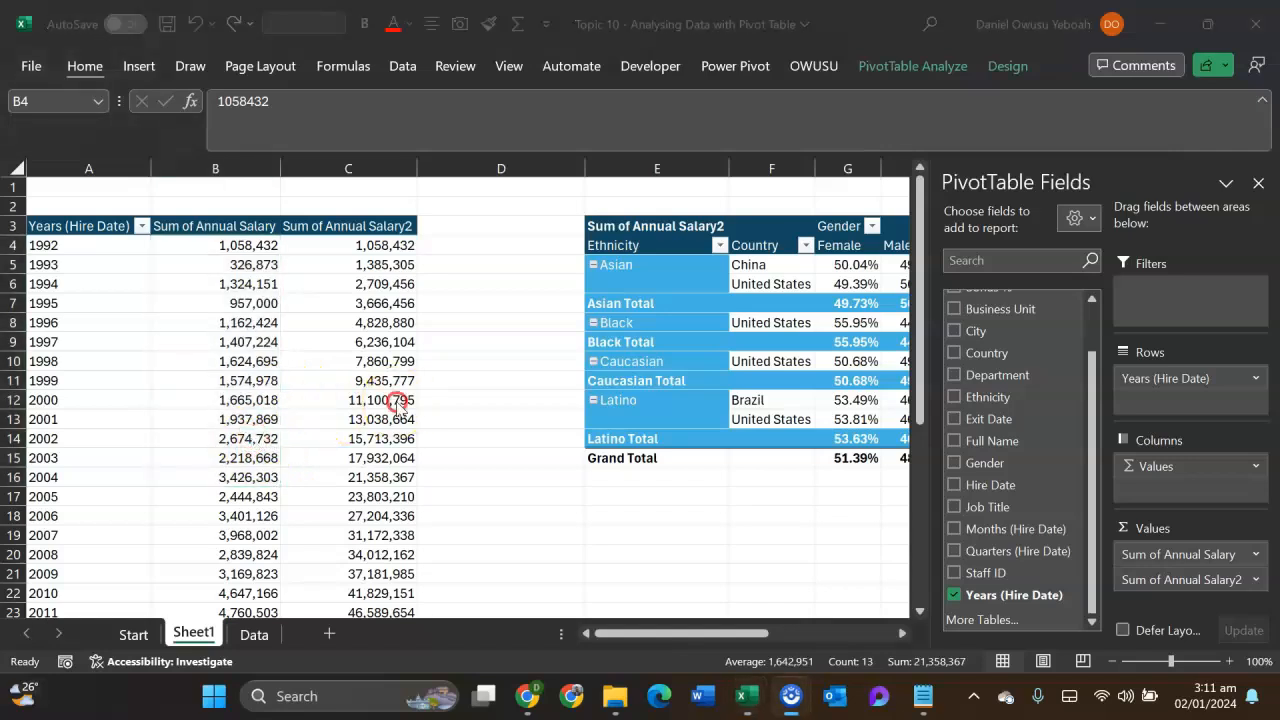
{"action": "left_click", "coordinate": [339, 368]}
{"action": "right_click", "coordinate": [339, 368]}
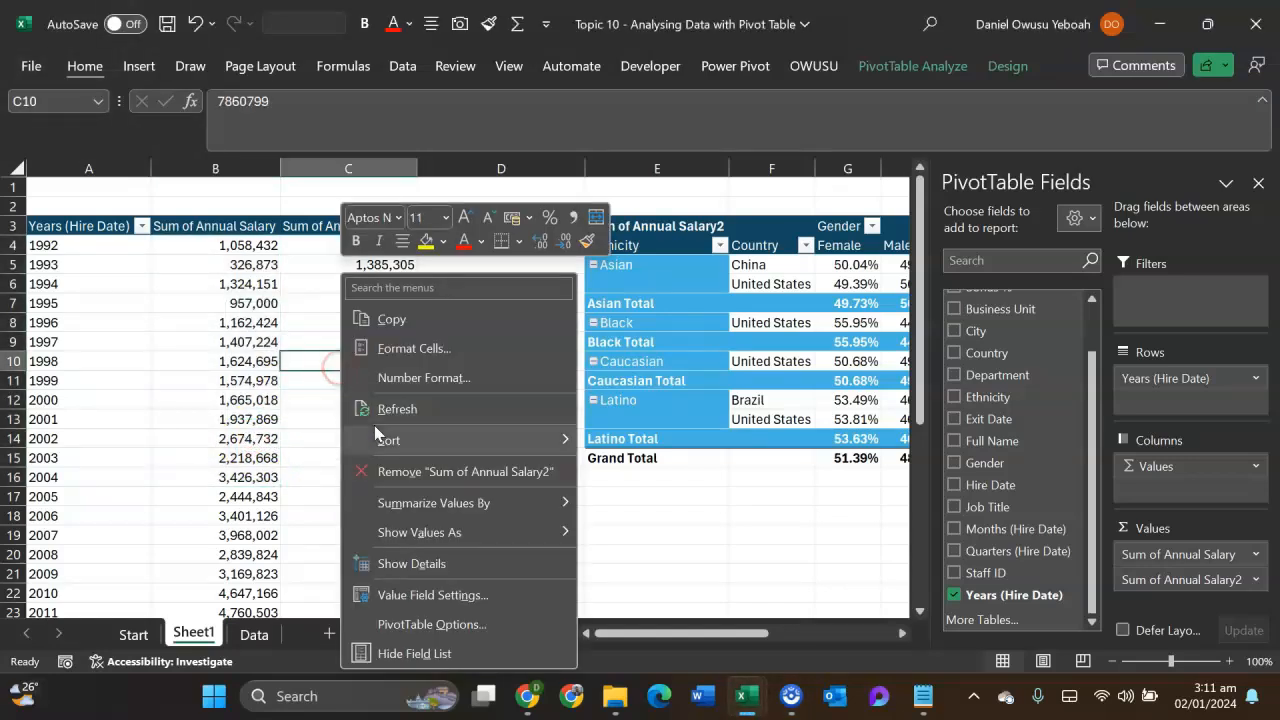
{"action": "mouse_move", "coordinate": [437, 535]}
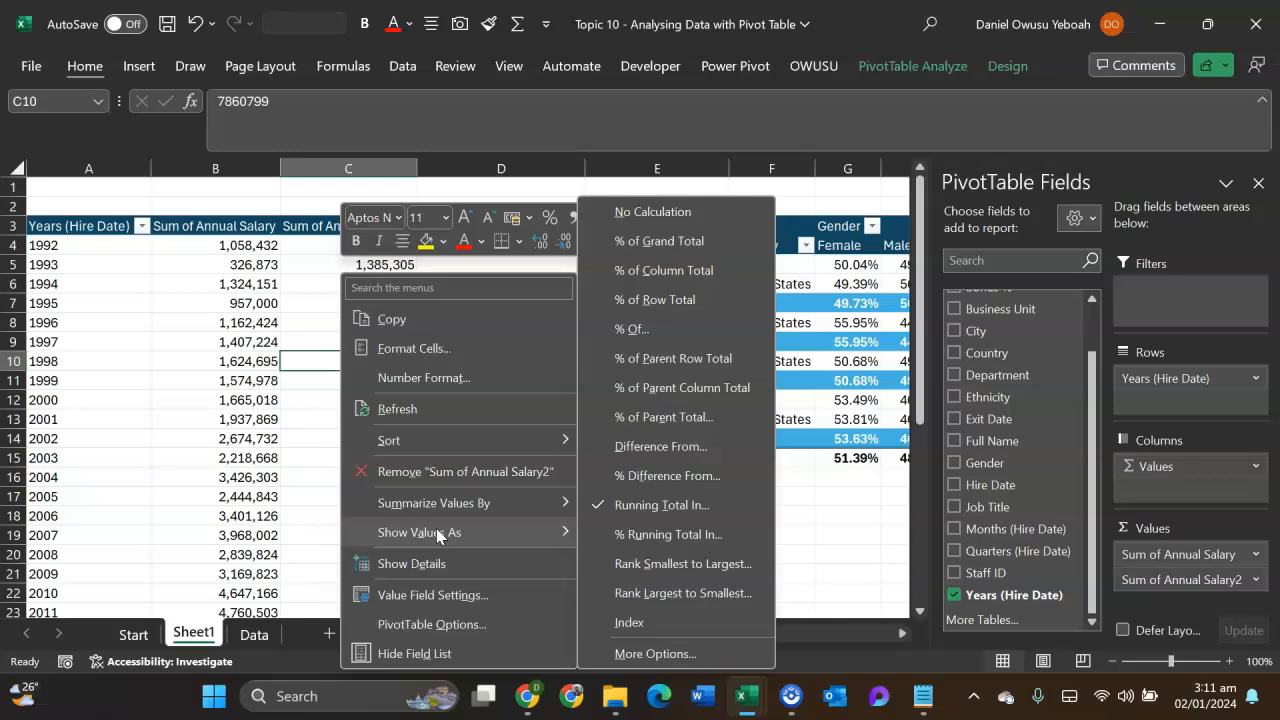
{"action": "left_click", "coordinate": [667, 564]}
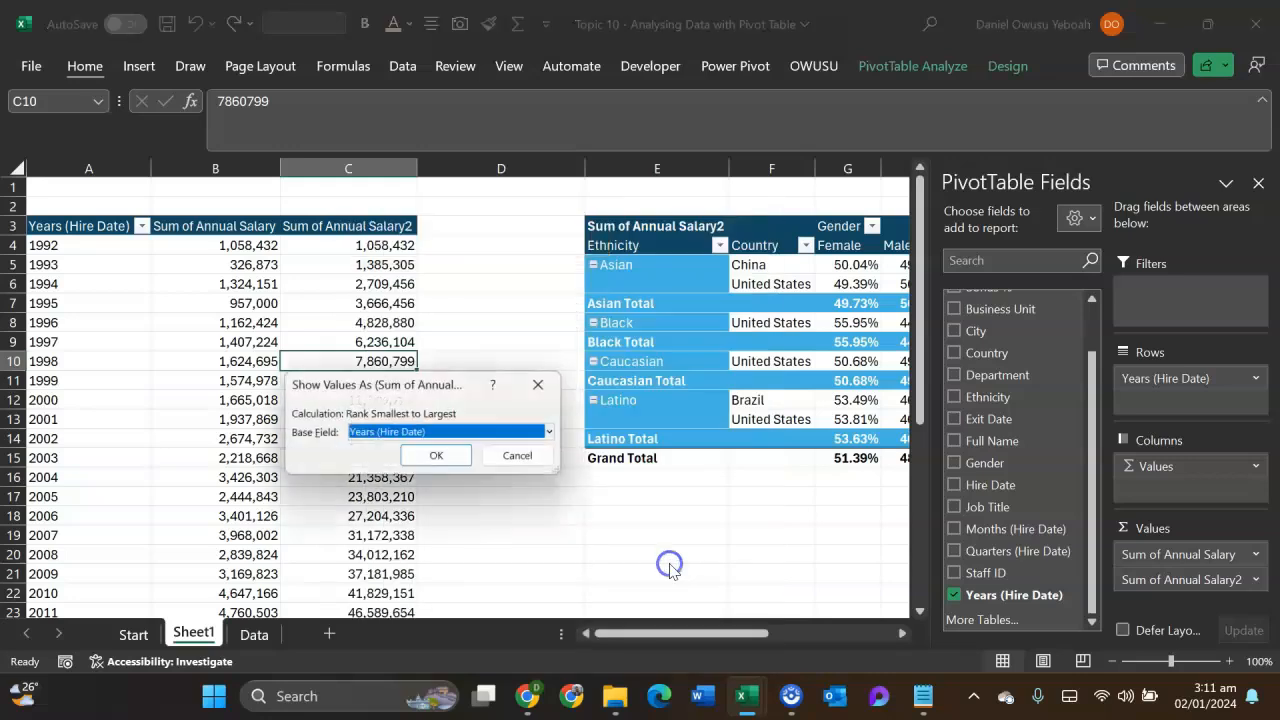
{"action": "left_click", "coordinate": [455, 457]}
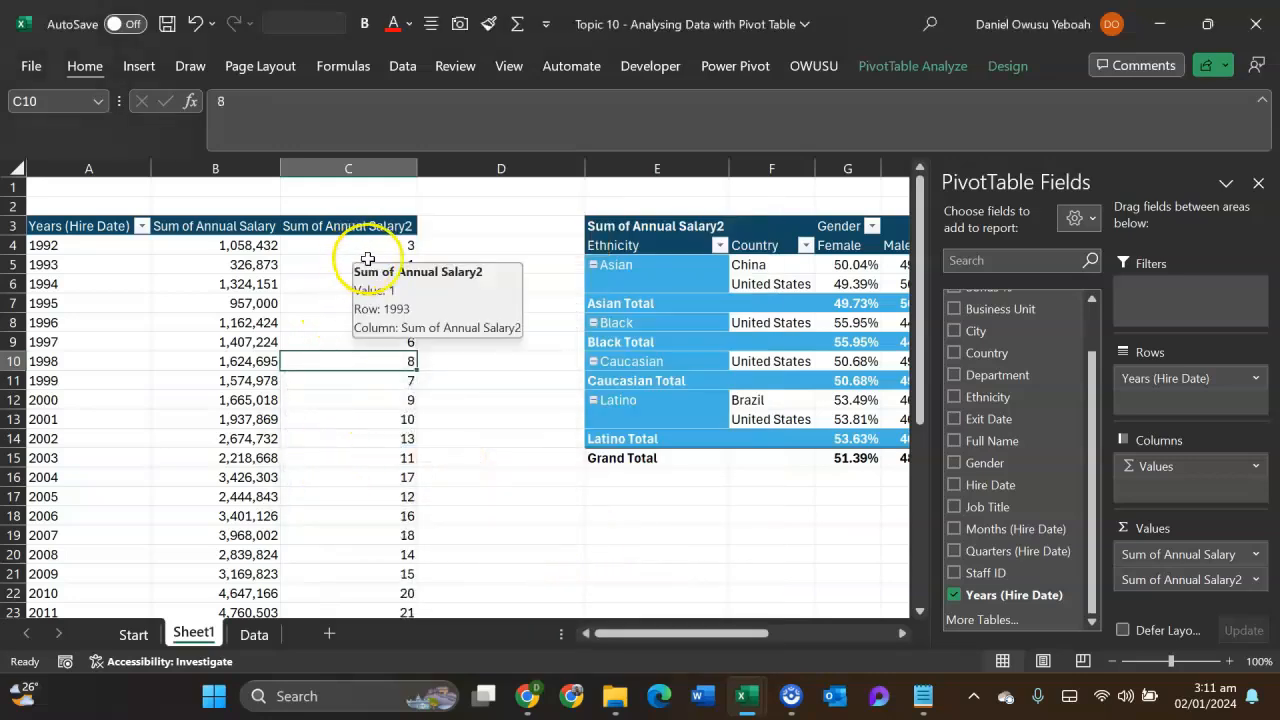
{"action": "left_click", "coordinate": [321, 267]}
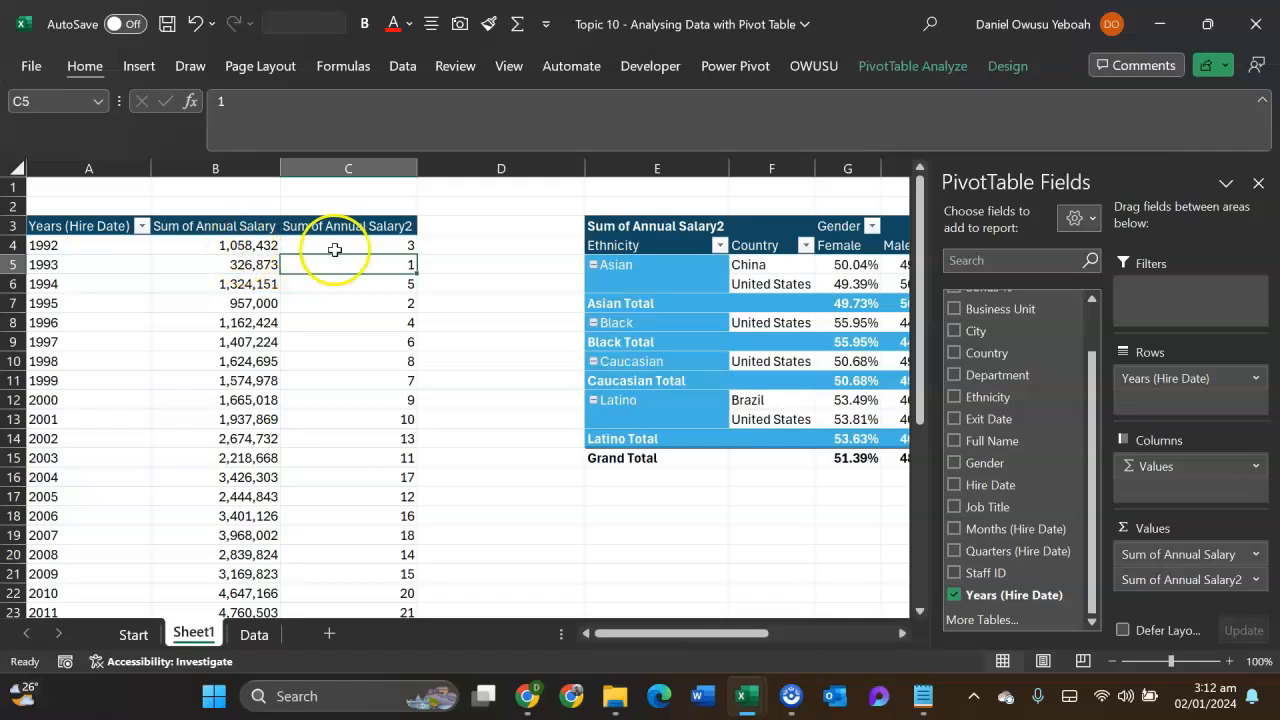
{"action": "scroll", "coordinate": [346, 437], "scroll_direction": "down", "scroll_amount": 7}
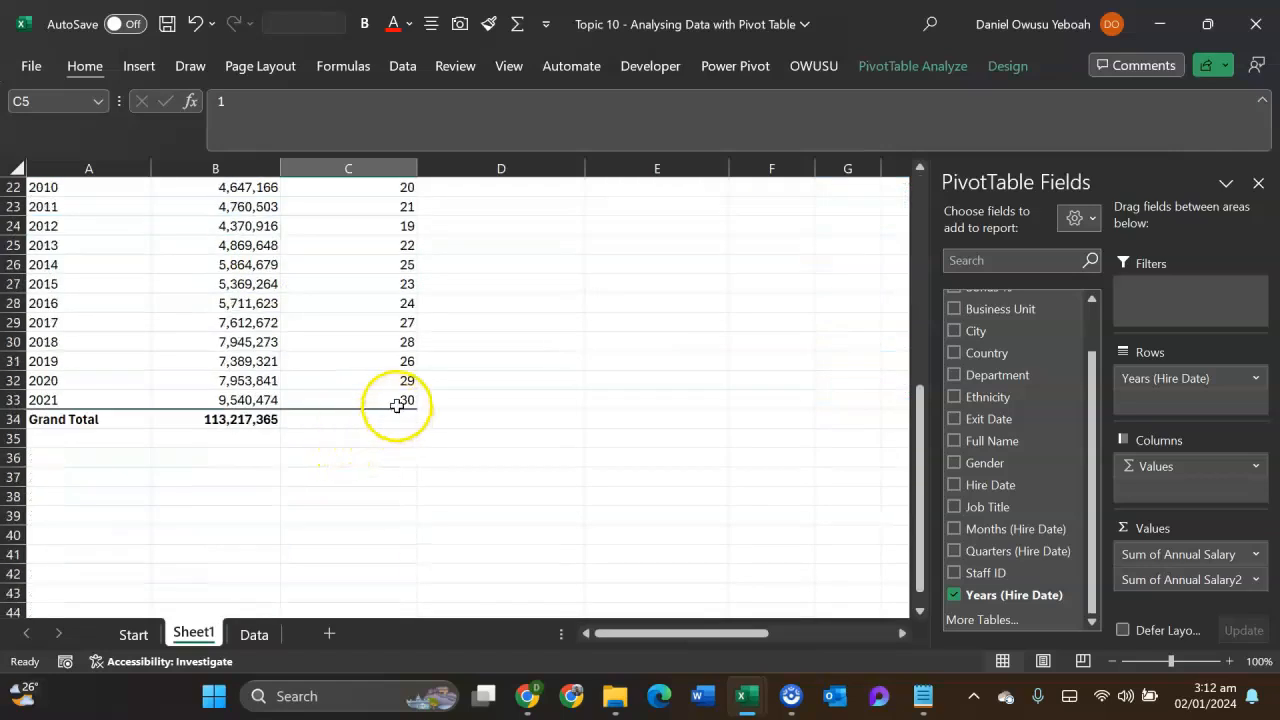
{"action": "scroll", "coordinate": [361, 395], "scroll_direction": "up", "scroll_amount": 7}
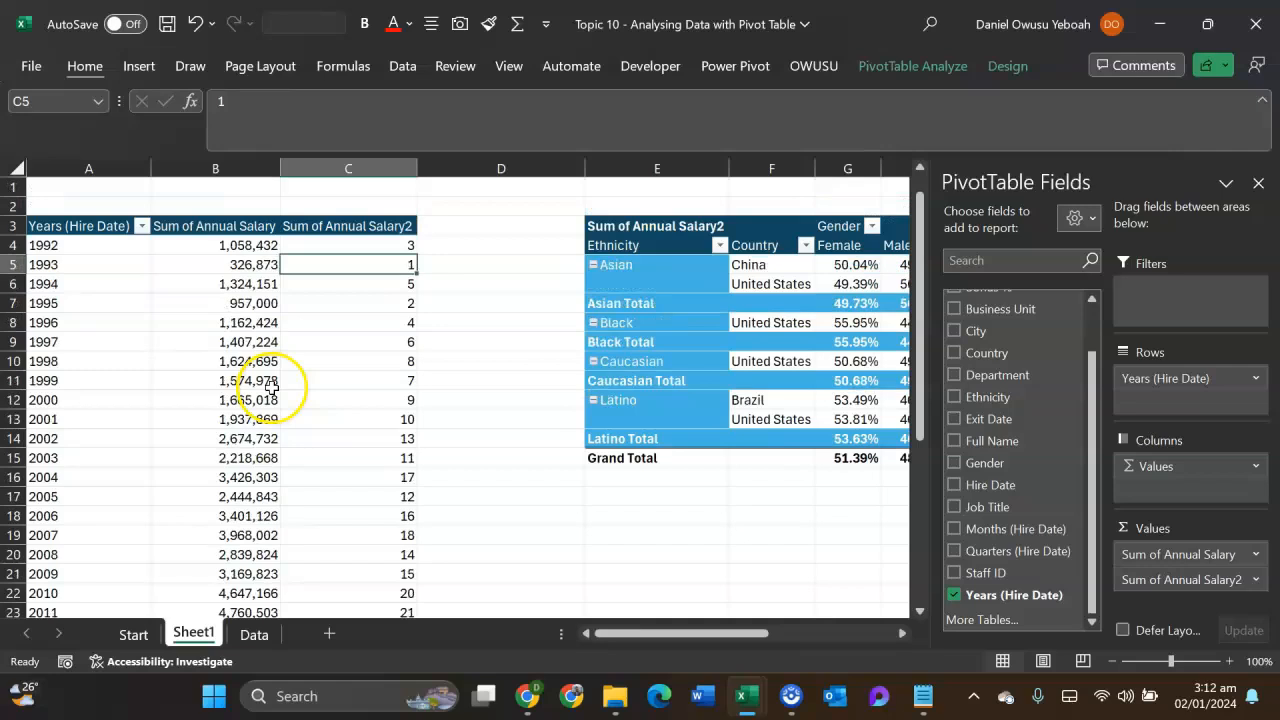
- Show Sum of Annual Salary2 as Rank Largest to Smallest, with base field Years (Hire Date), and review the ranks
{"action": "right_click", "coordinate": [348, 268]}
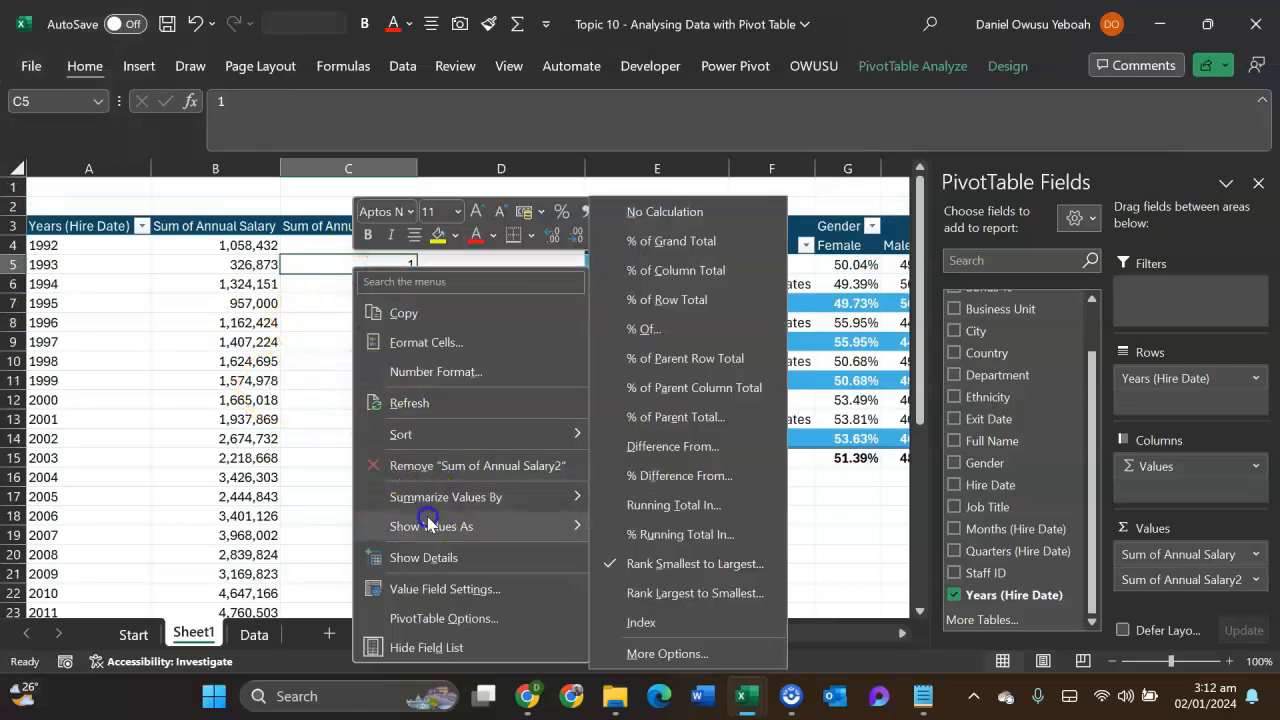
{"action": "left_click", "coordinate": [684, 594]}
{"action": "left_click", "coordinate": [437, 458]}
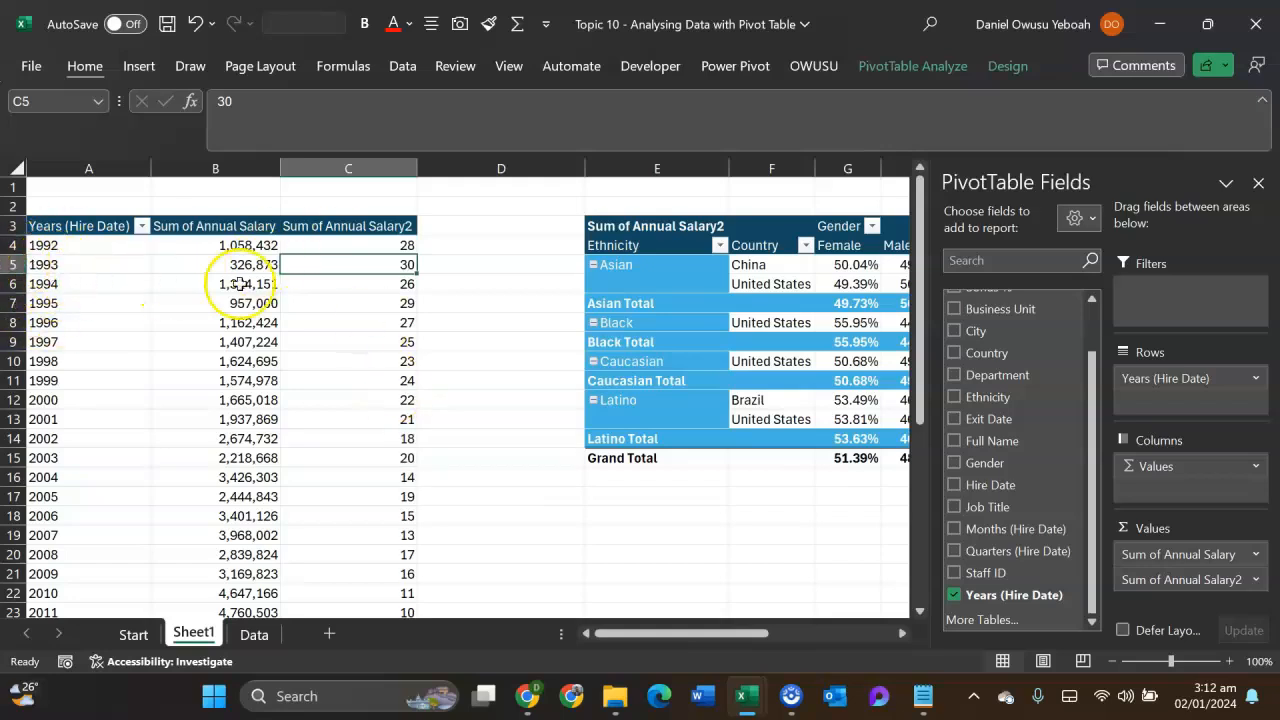
{"action": "scroll", "coordinate": [366, 266], "scroll_direction": "down", "scroll_amount": 8}
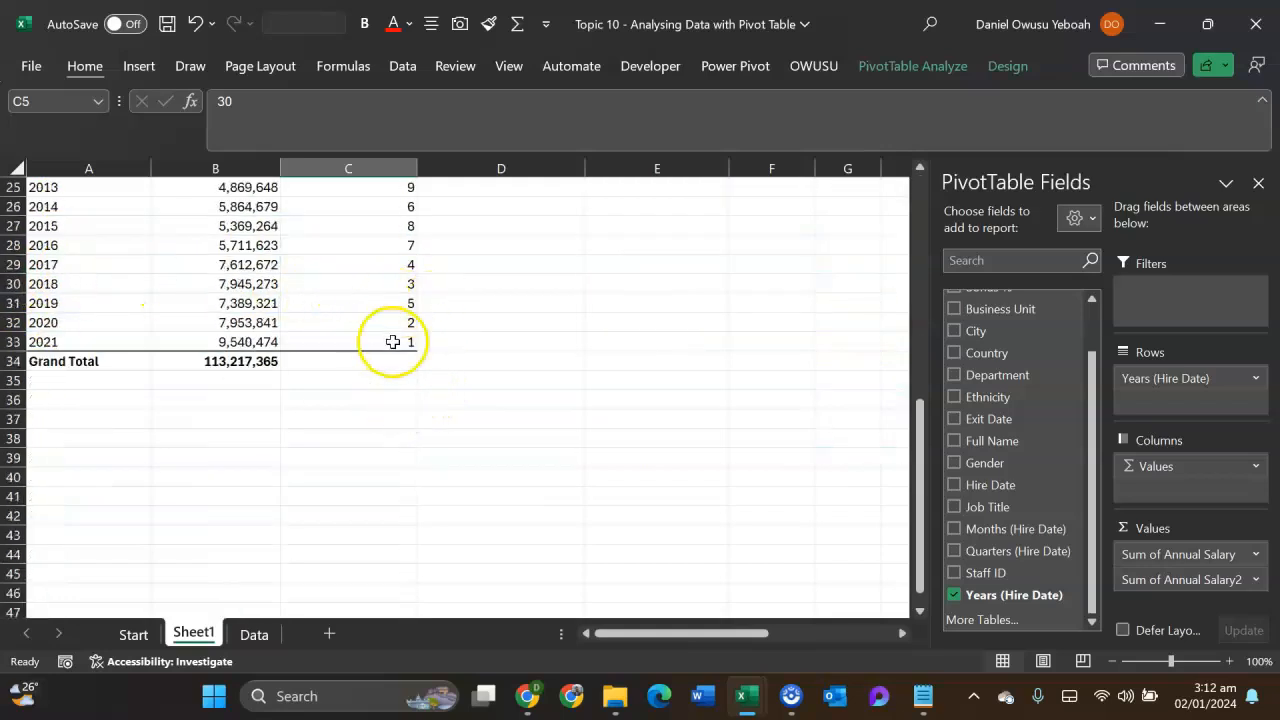
{"action": "scroll", "coordinate": [390, 345], "scroll_direction": "up", "scroll_amount": 8}
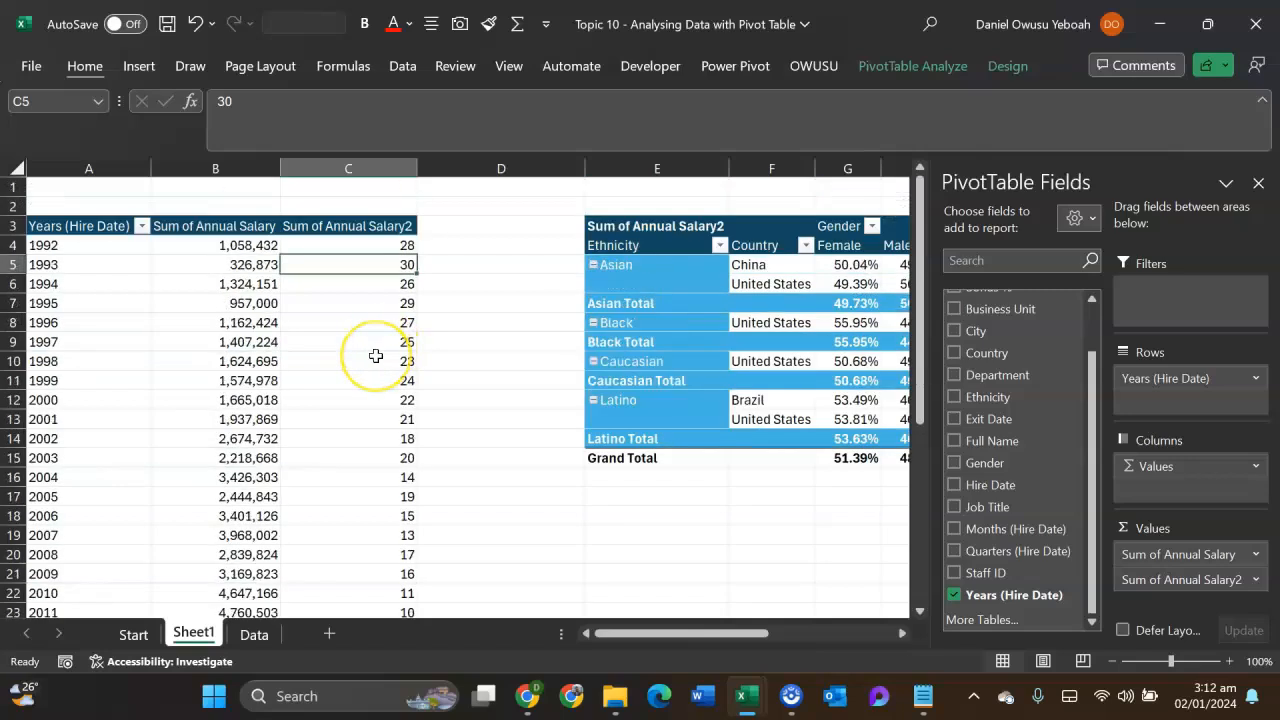
{"action": "mouse_move", "coordinate": [376, 356]}
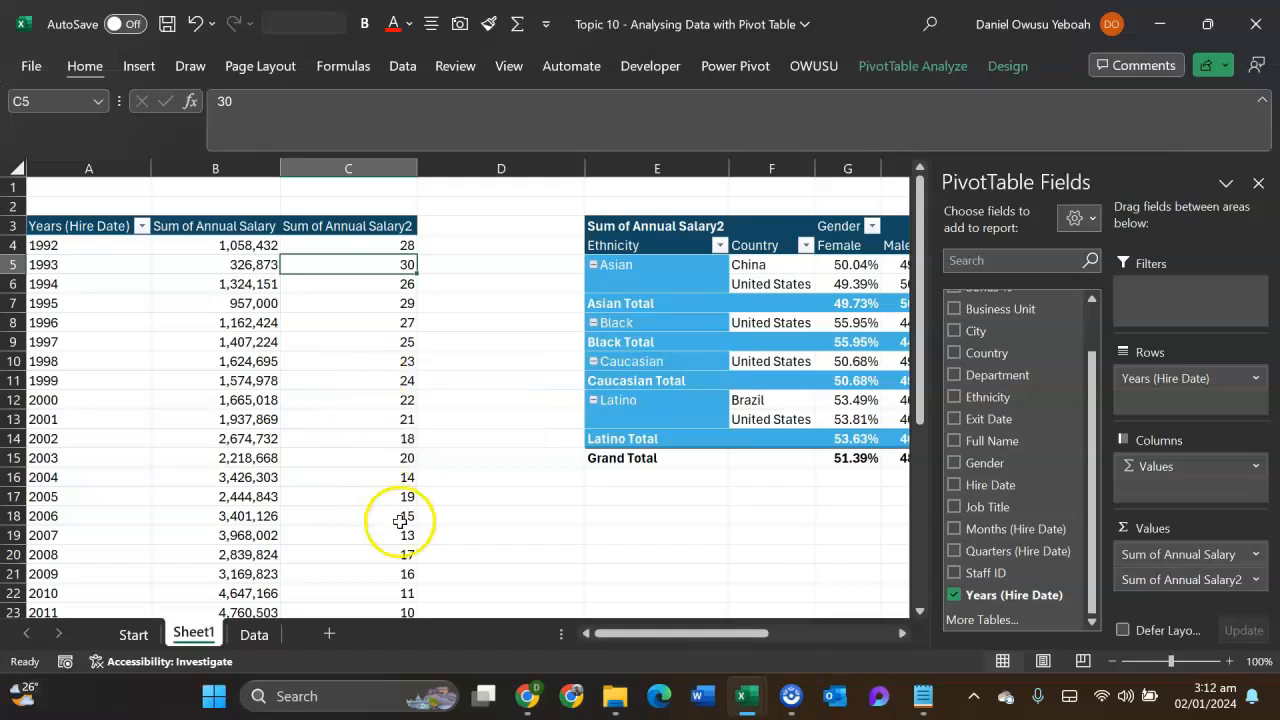
- Read the description of the Index calculation for Sum of Annual Salary2 without applying it
{"action": "right_click", "coordinate": [346, 306]}
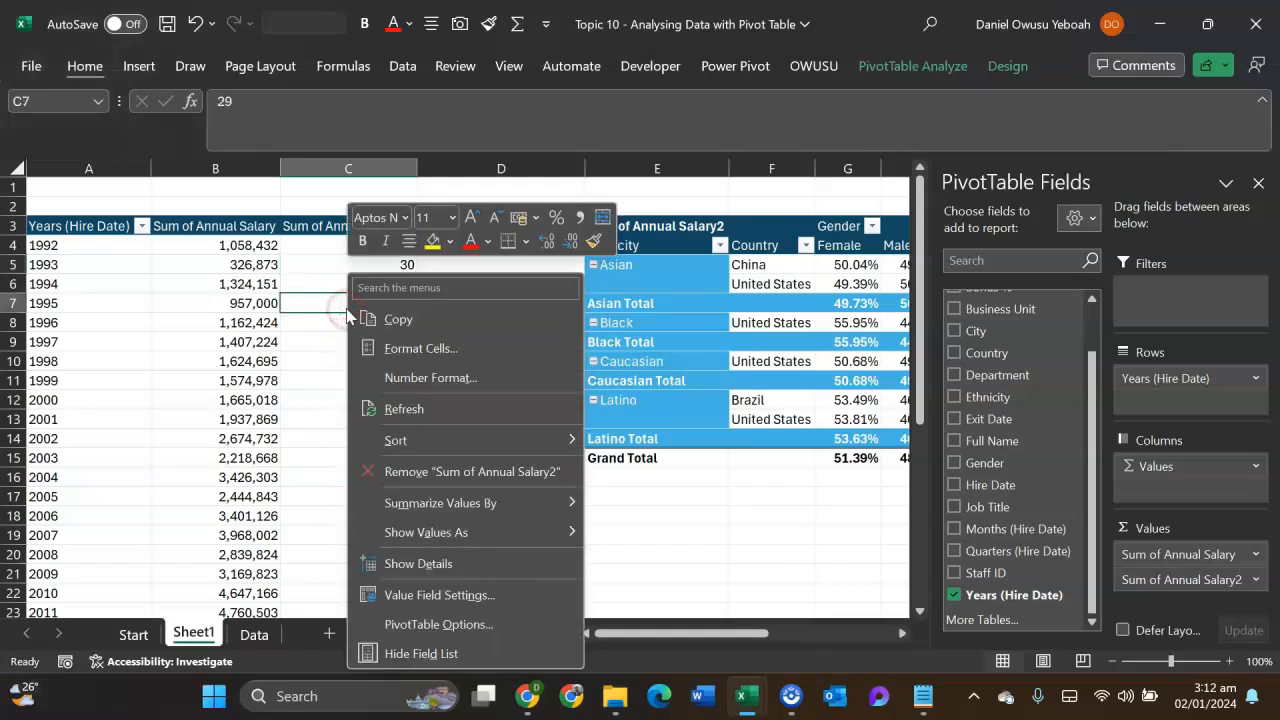
{"action": "mouse_move", "coordinate": [420, 532]}
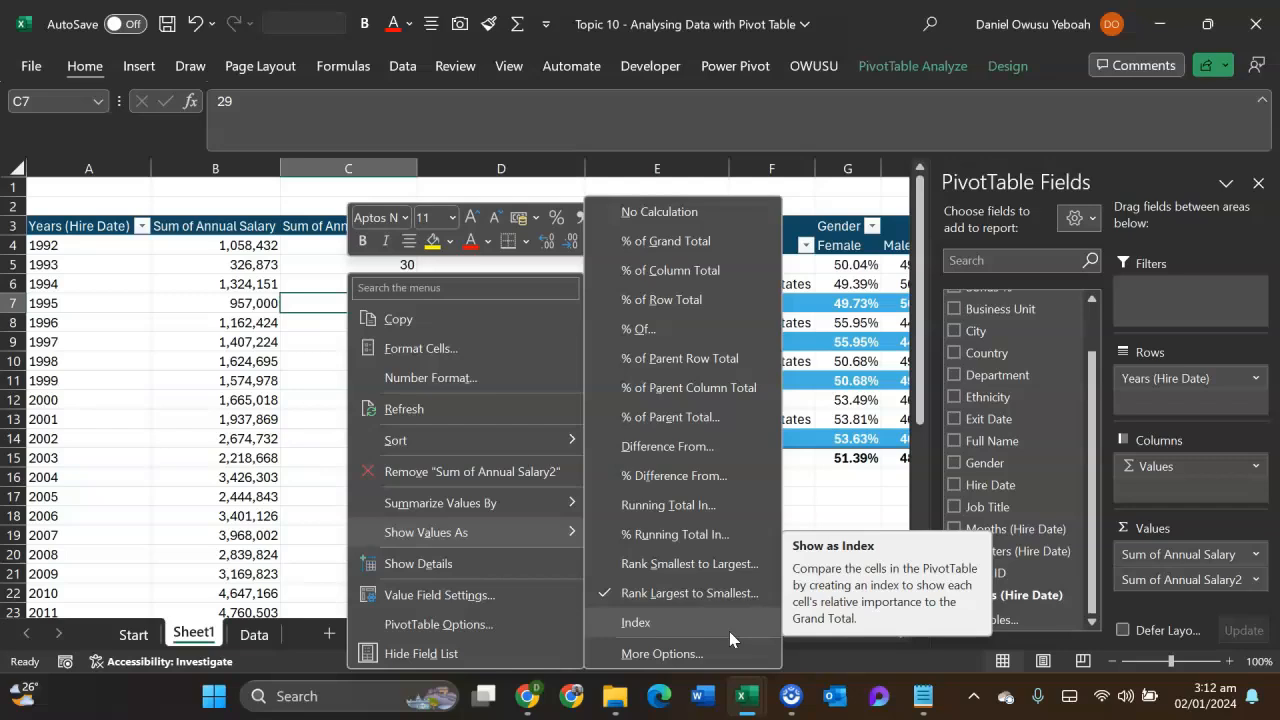
{"action": "key", "text": "Escape"}
{"action": "key", "text": "Escape"}
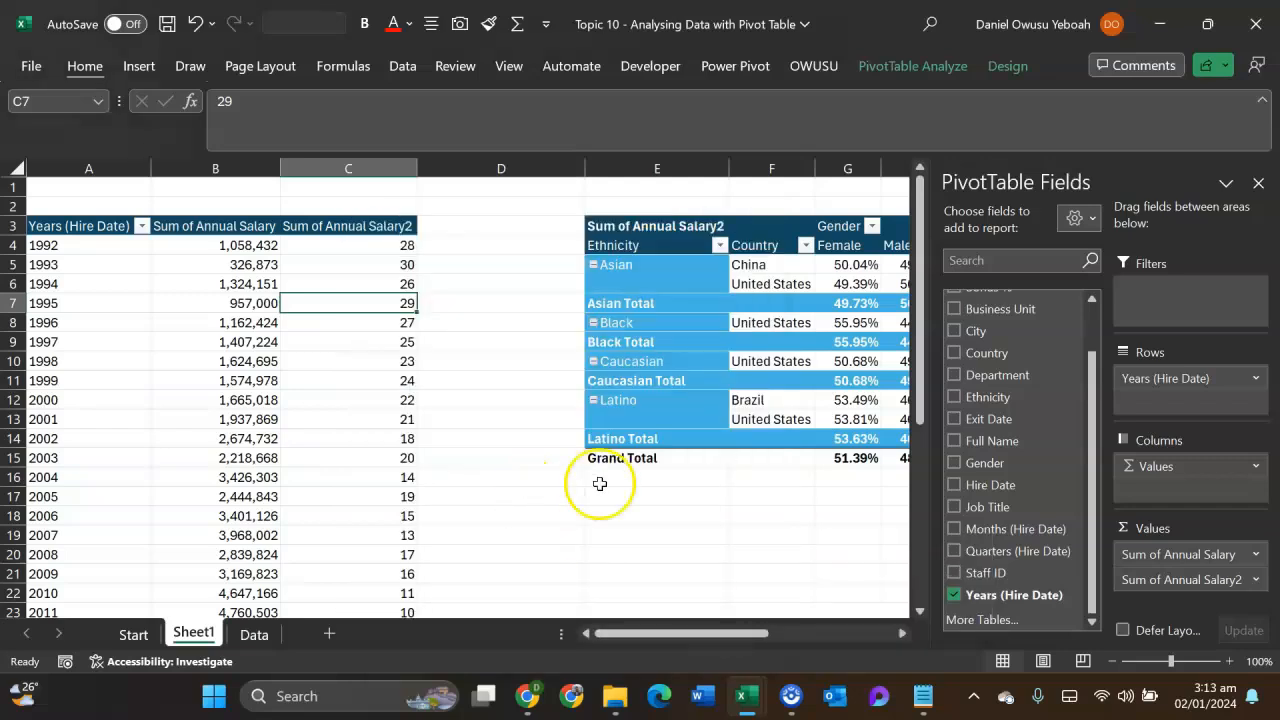
- Remove Country from the ethnicity and gender pivot table and reset Sum of Annual Salary2 to No Calculation, with columns F to H widened
{"action": "left_click_drag", "start_coordinate": [651, 633], "coordinate": [699, 627]}
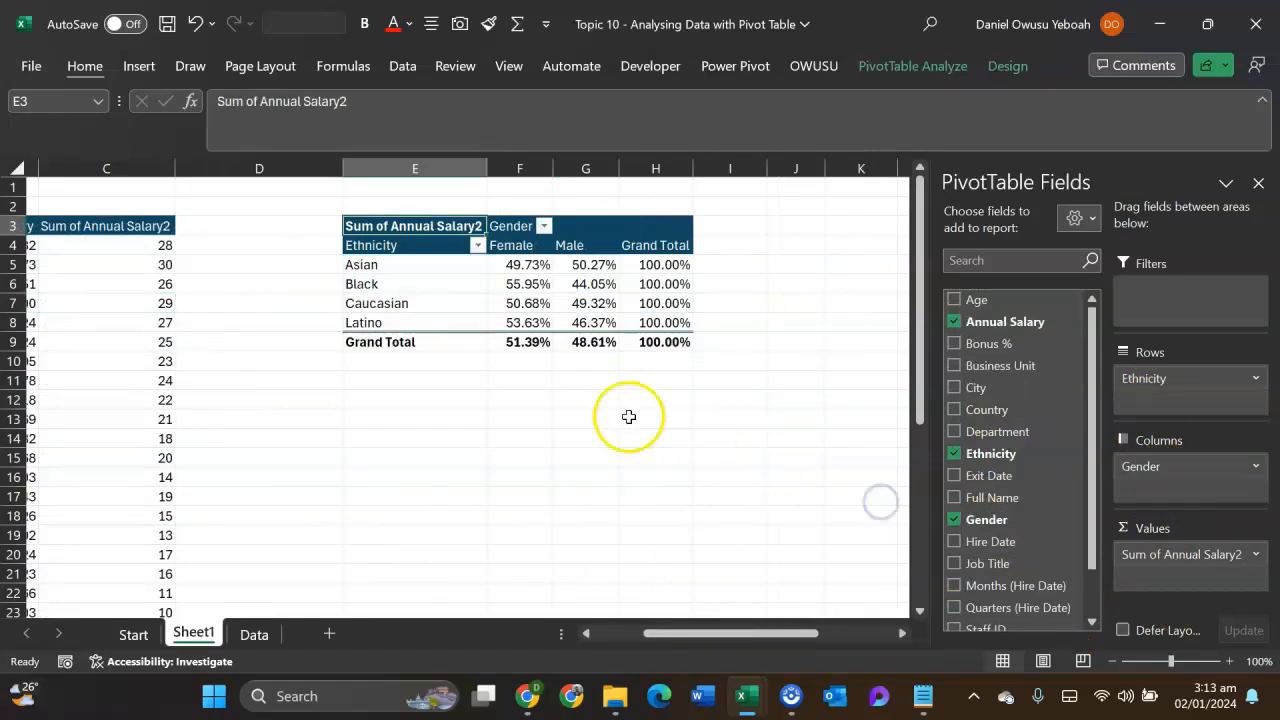
{"action": "right_click", "coordinate": [594, 264]}
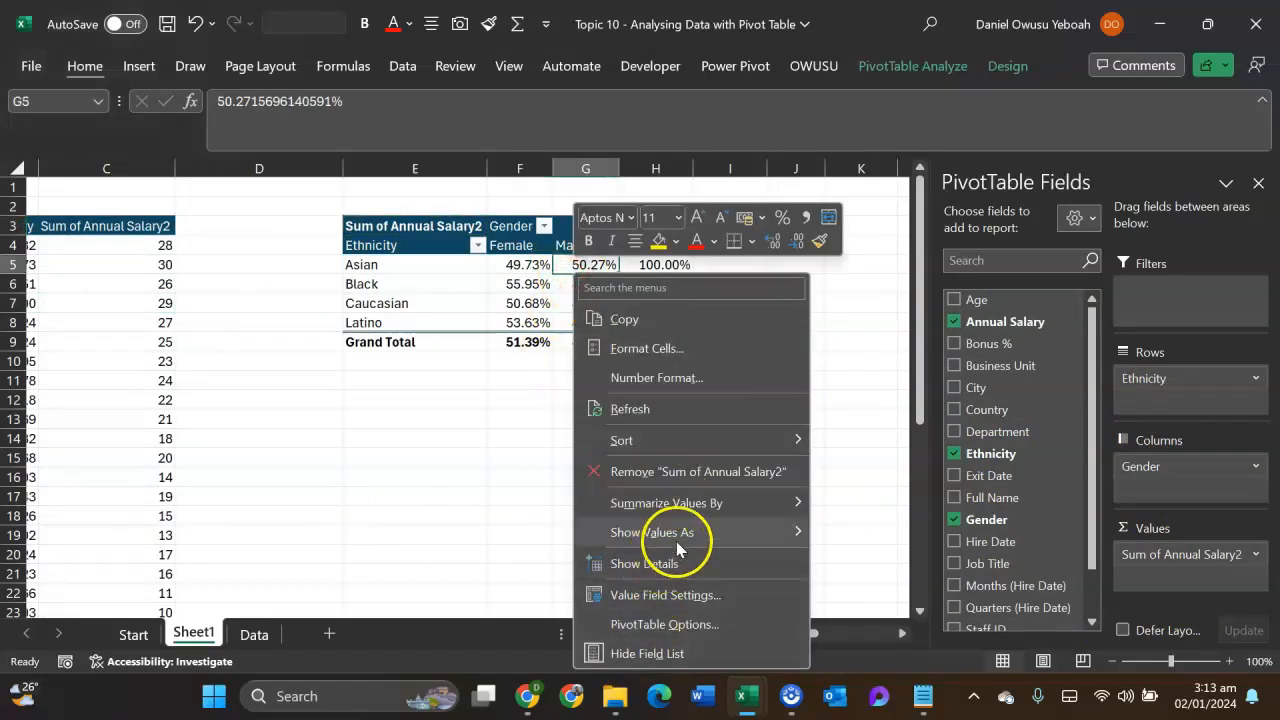
{"action": "mouse_move", "coordinate": [714, 532]}
{"action": "left_click", "coordinate": [912, 210]}
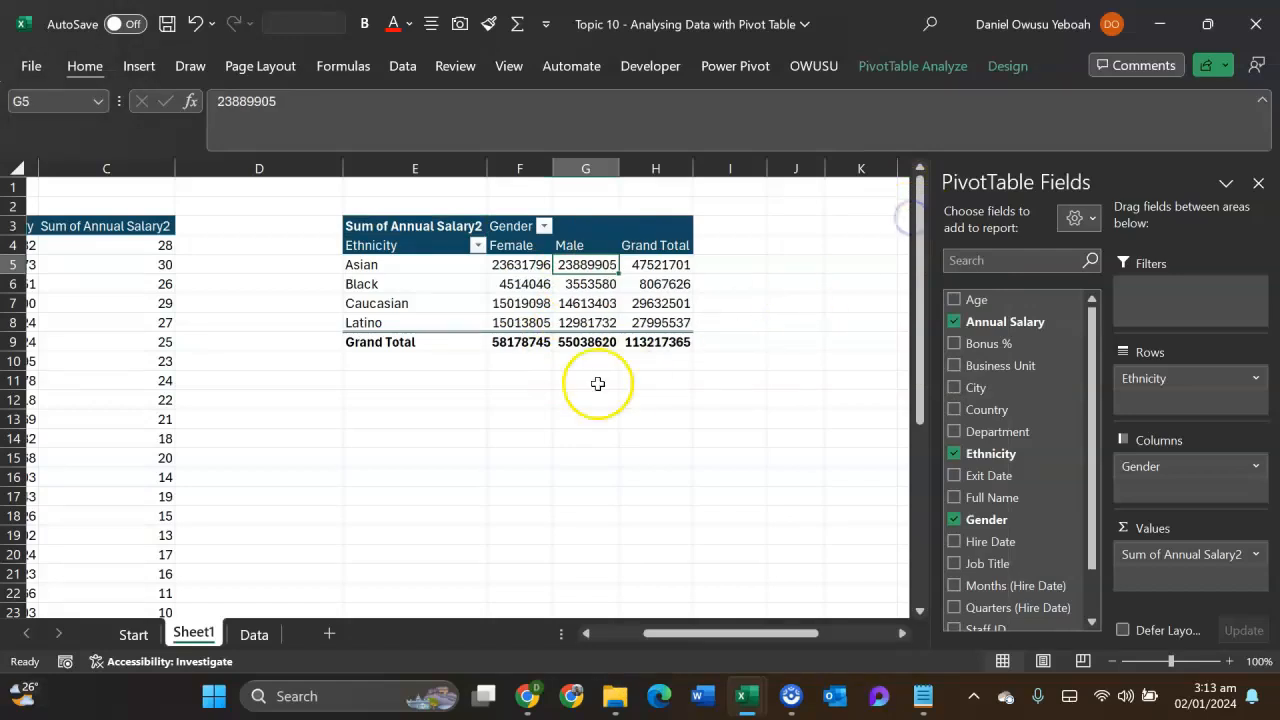
{"action": "left_click_drag", "start_coordinate": [553, 169], "coordinate": [806, 168]}
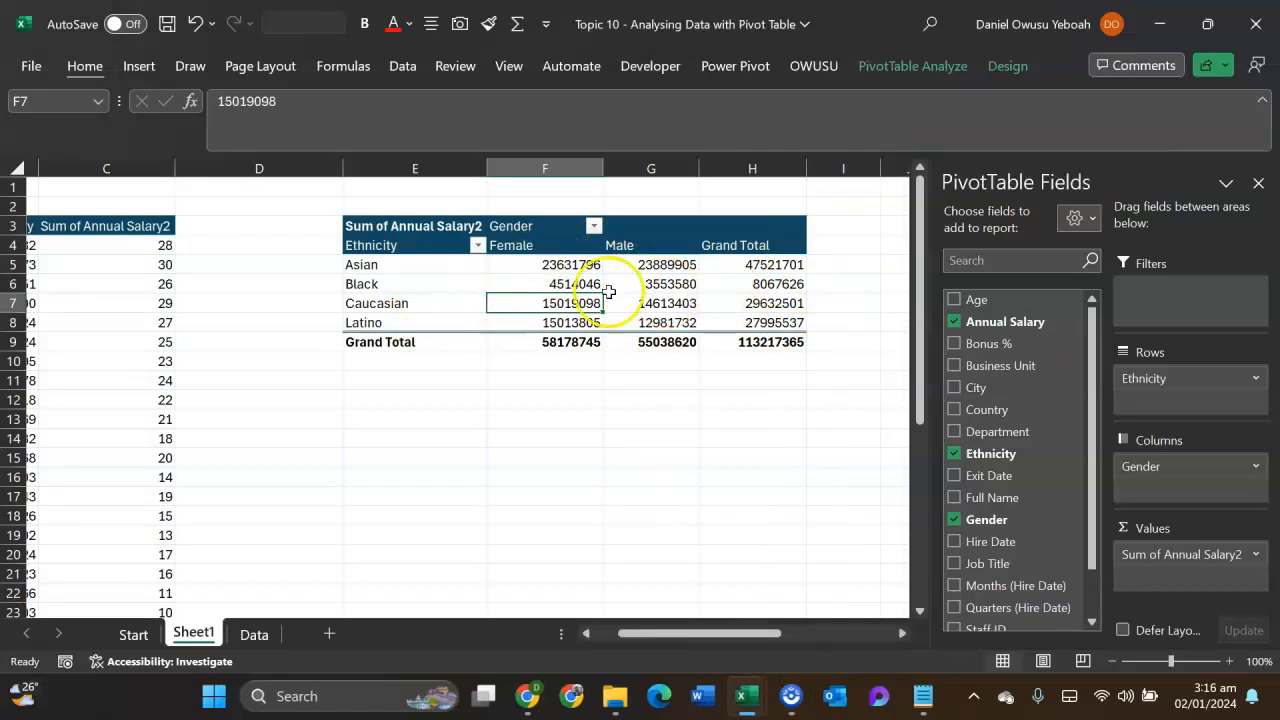
- Rearrange the second pivot table with Department in the rows and Ethnicity in the columns, removing Gender
{"action": "left_click_drag", "start_coordinate": [1147, 473], "coordinate": [886, 470]}
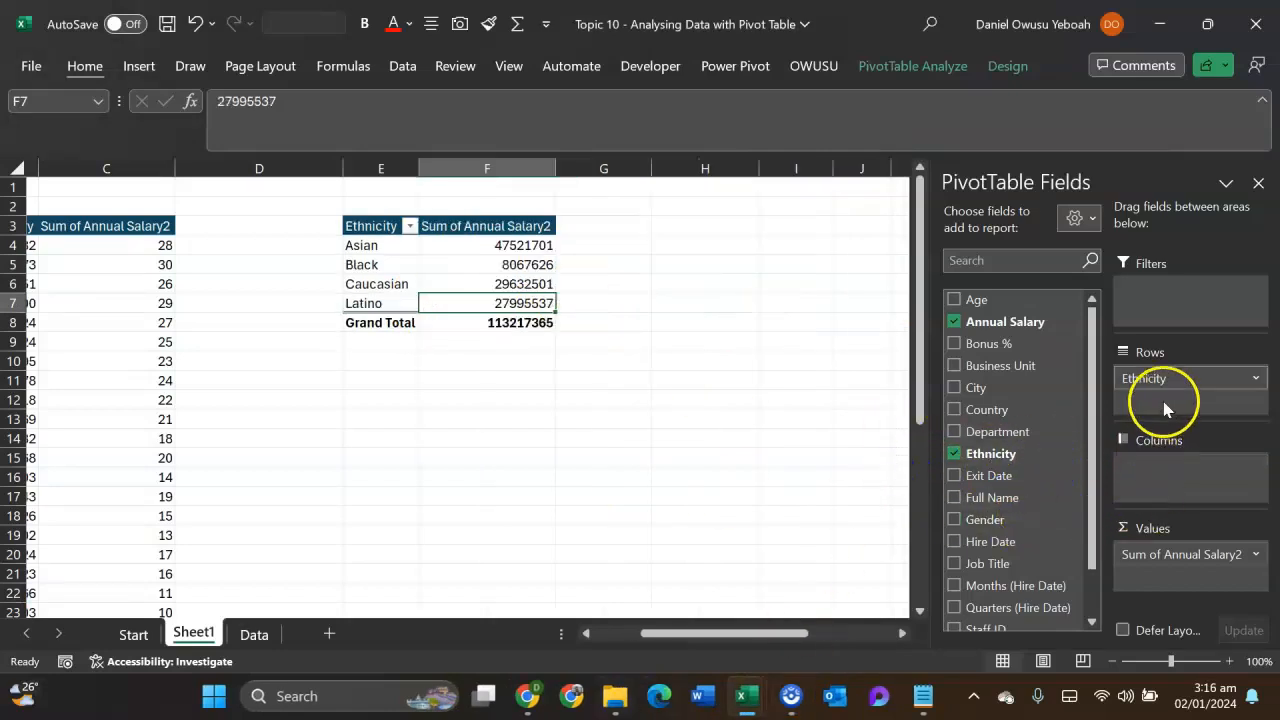
{"action": "left_click_drag", "start_coordinate": [1175, 473], "coordinate": [1174, 472]}
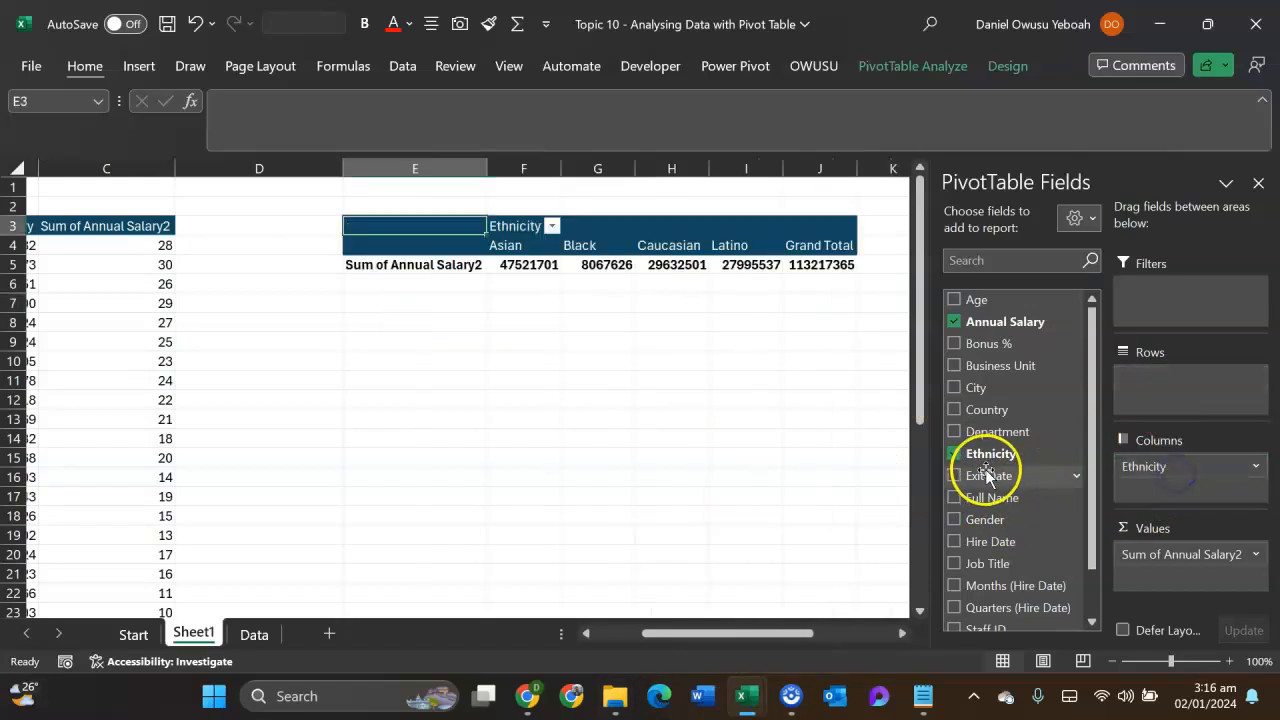
{"action": "left_click_drag", "start_coordinate": [997, 437], "coordinate": [1190, 385]}
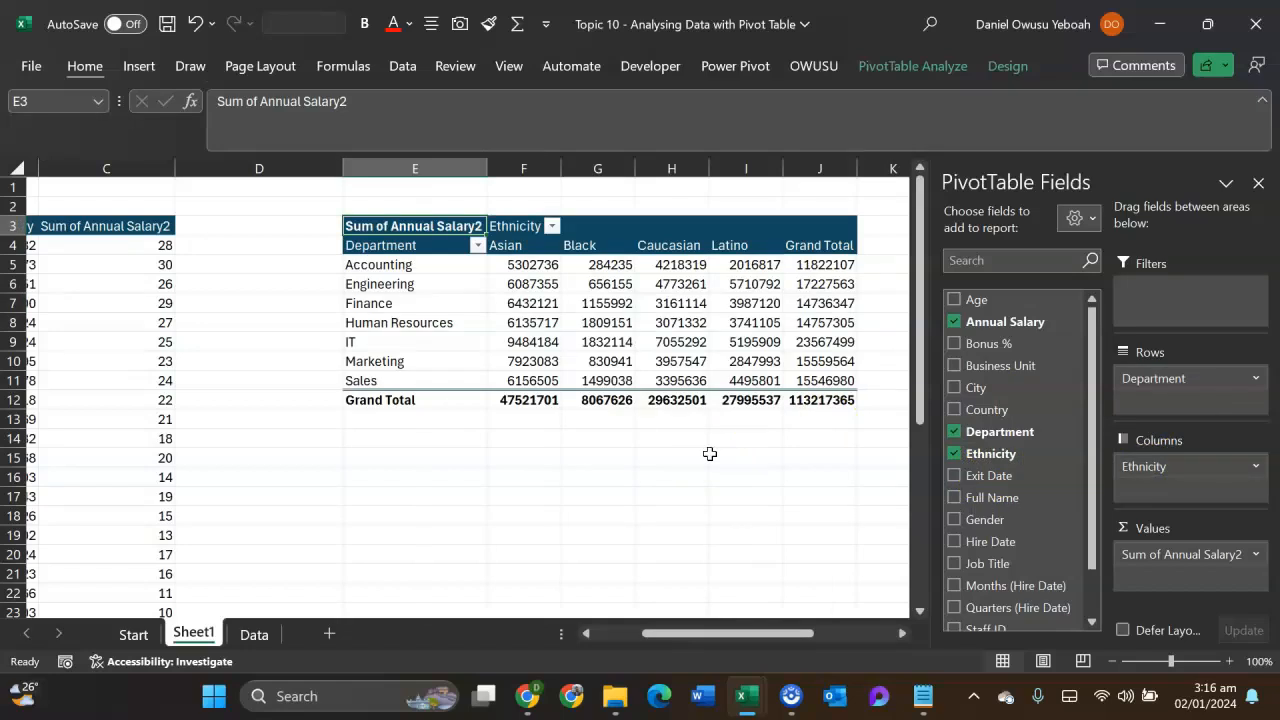
{"action": "left_click_drag", "start_coordinate": [423, 265], "coordinate": [424, 378]}
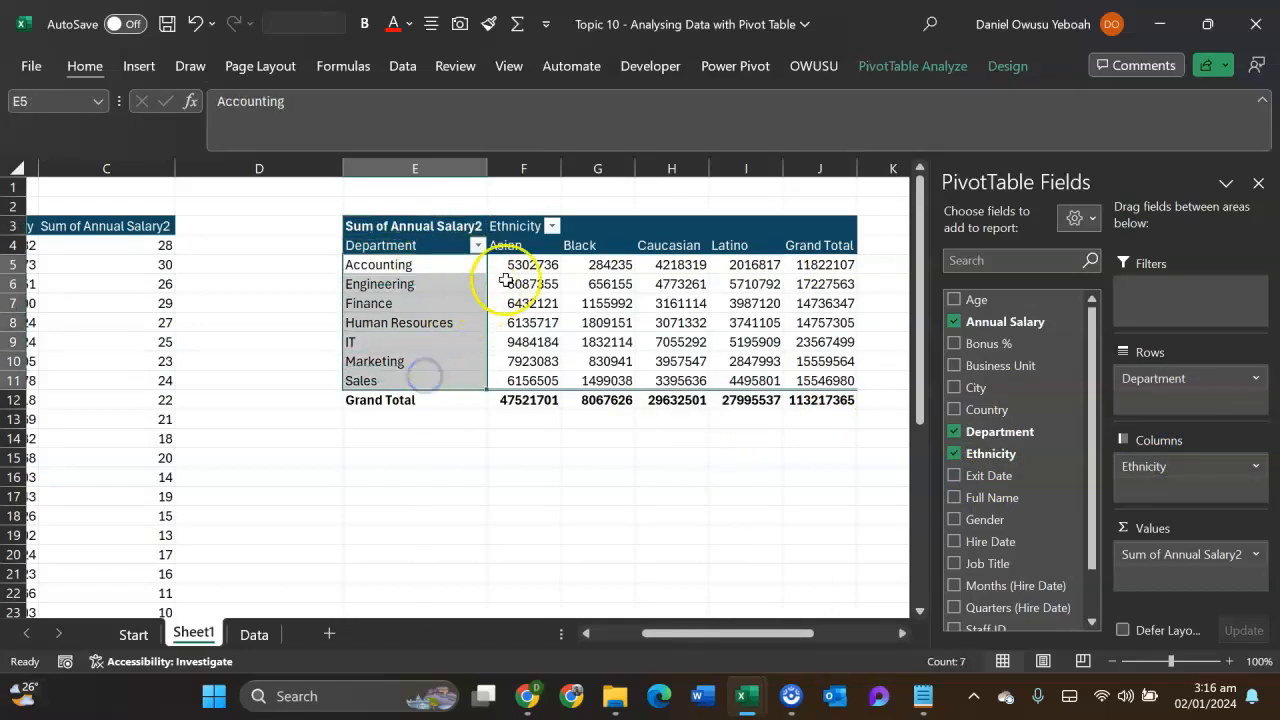
{"action": "left_click_drag", "start_coordinate": [548, 246], "coordinate": [712, 256]}
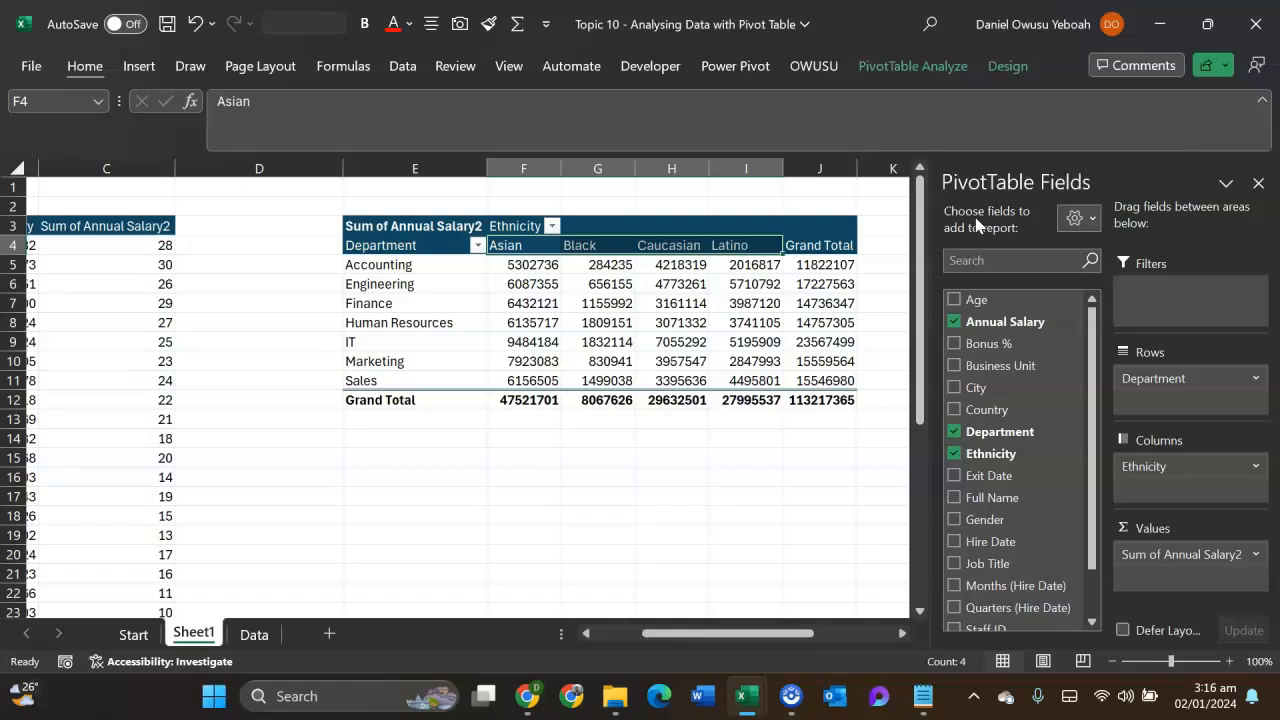
- Format Sum of Annual Salary2 in the Department by Ethnicity pivot table as Number with 0 decimal places and a 1000 separator
{"action": "left_click", "coordinate": [540, 281]}
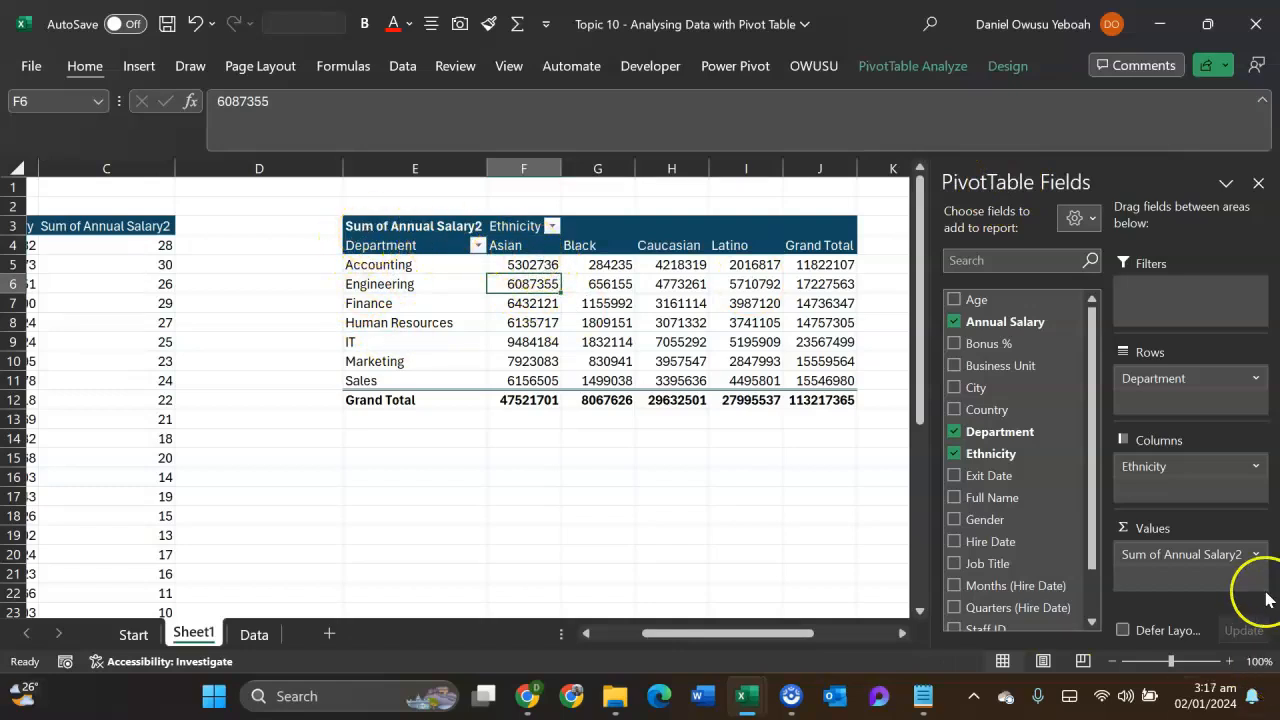
{"action": "left_click", "coordinate": [1255, 555]}
{"action": "left_click", "coordinate": [1183, 533]}
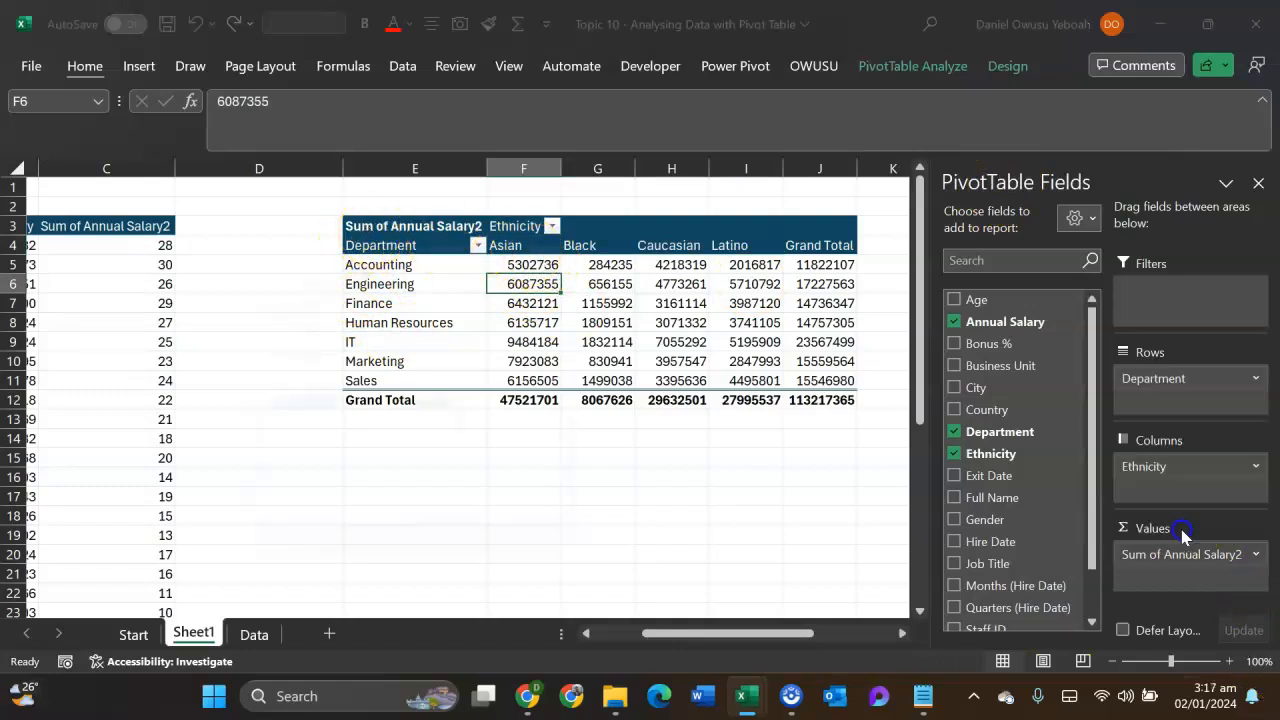
{"action": "left_click", "coordinate": [289, 537]}
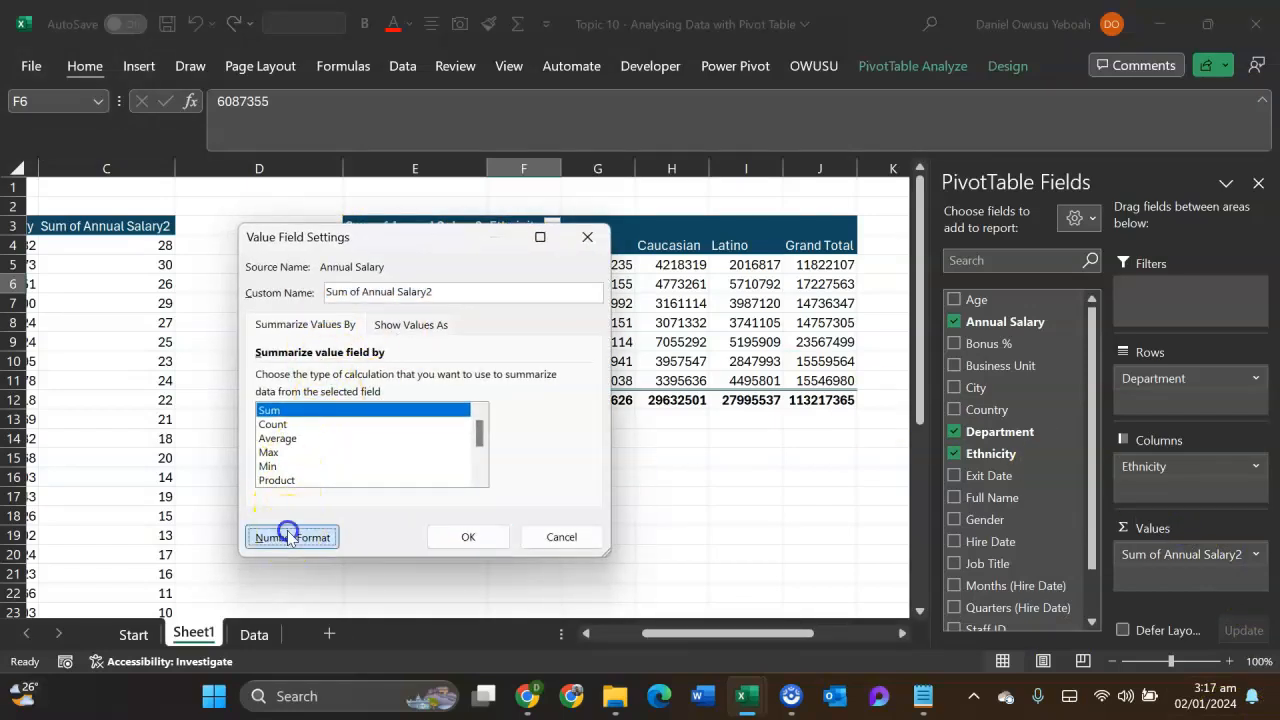
{"action": "left_click", "coordinate": [198, 246]}
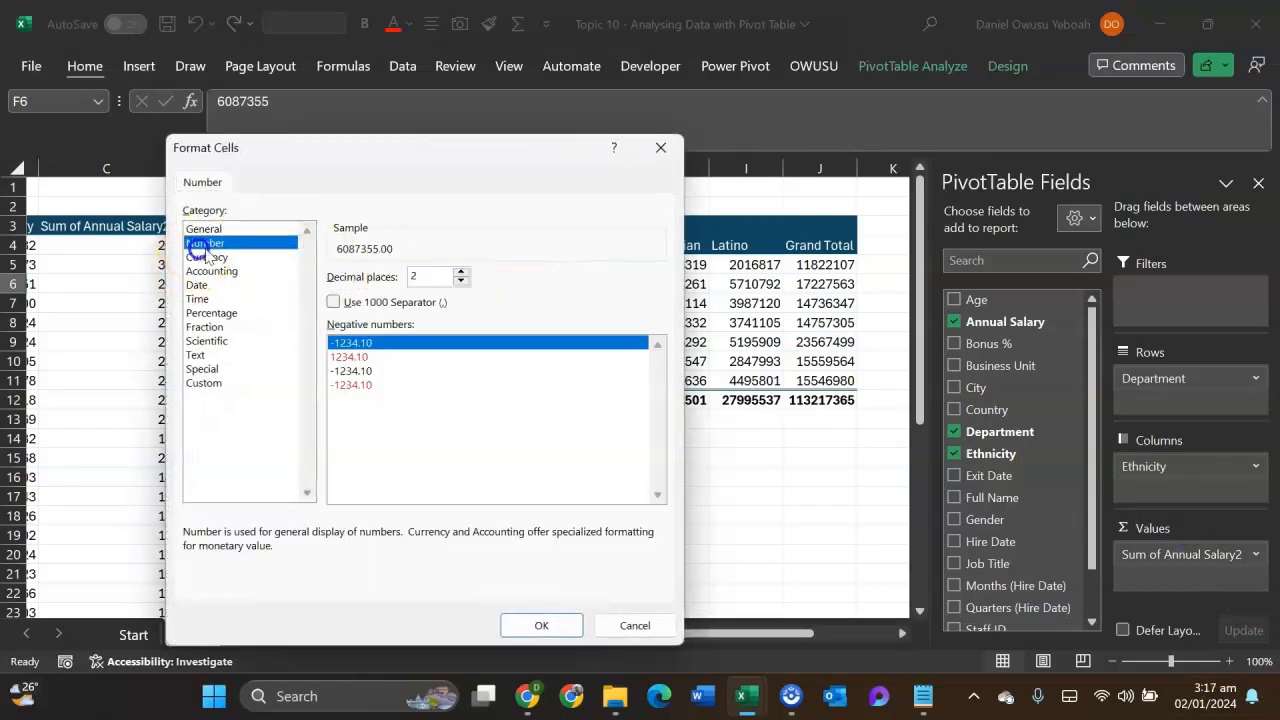
{"action": "left_click", "coordinate": [461, 281]}
{"action": "left_click", "coordinate": [461, 281]}
{"action": "left_click", "coordinate": [333, 302]}
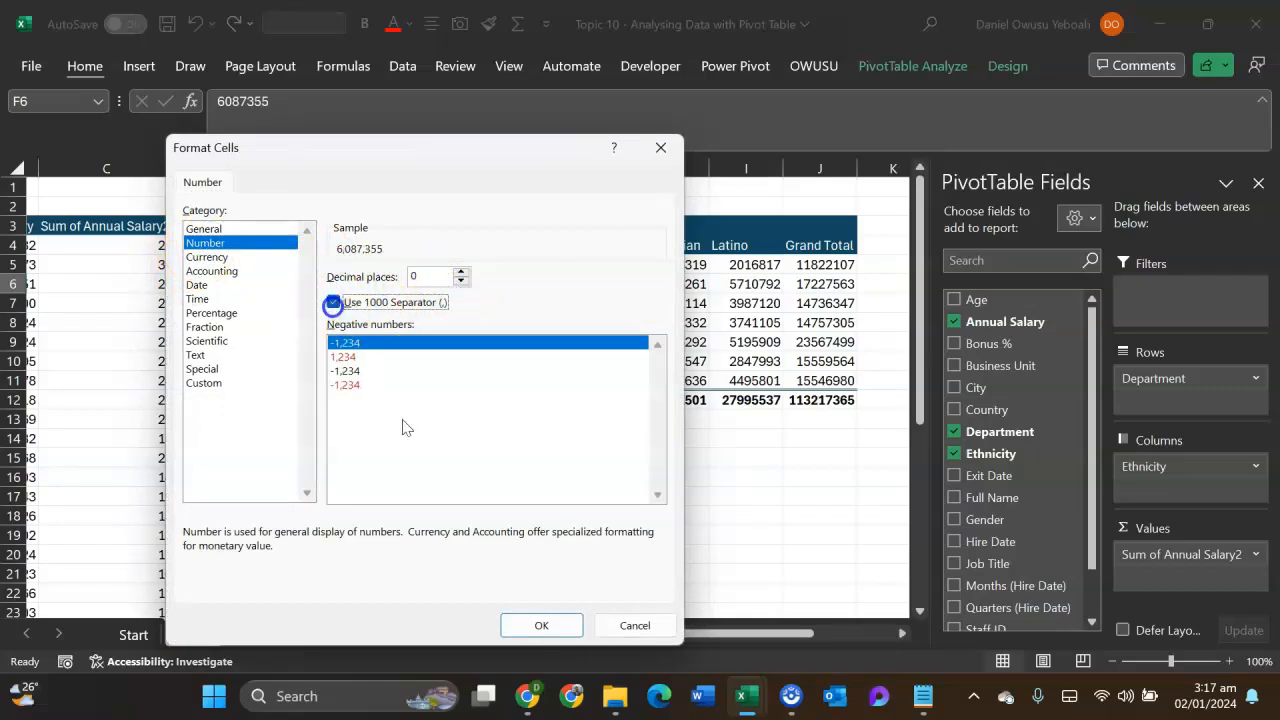
{"action": "left_click", "coordinate": [541, 625]}
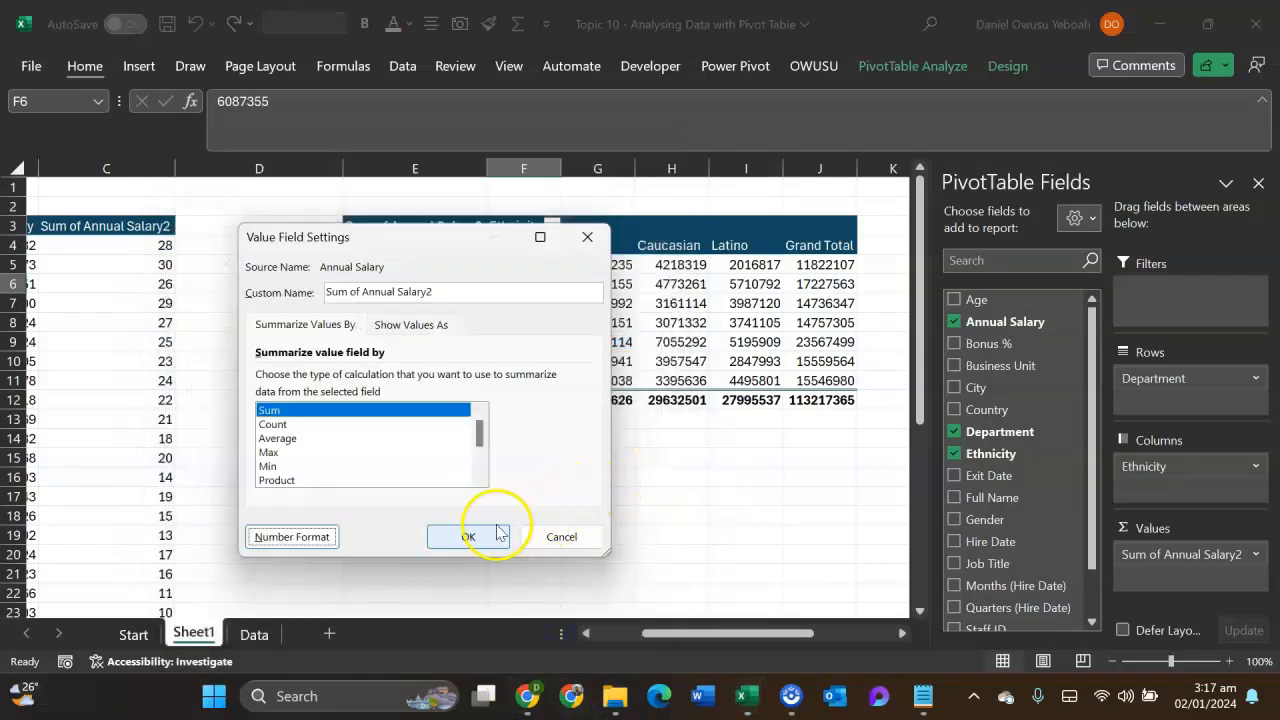
{"action": "left_click", "coordinate": [497, 532]}
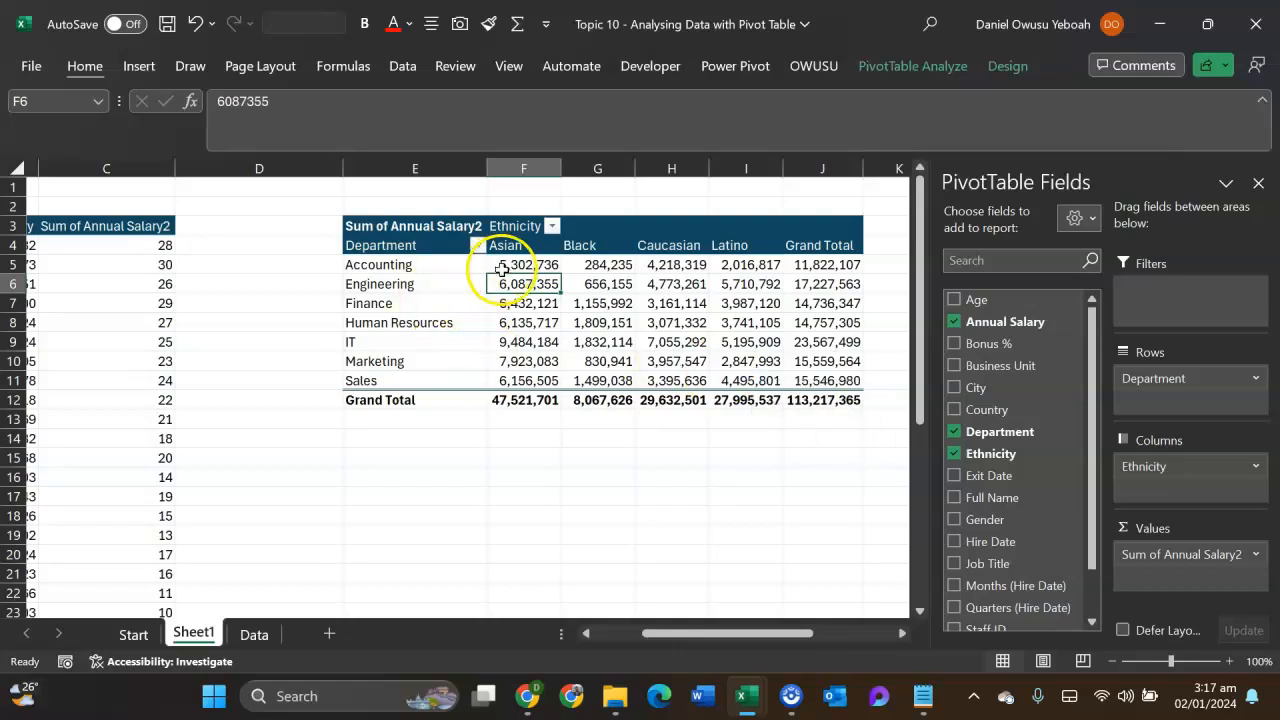
- Fill the Black salaries for Human Resources and IT and the Latino salary for Accounting with light blue
{"action": "left_click_drag", "start_coordinate": [597, 323], "coordinate": [598, 333]}
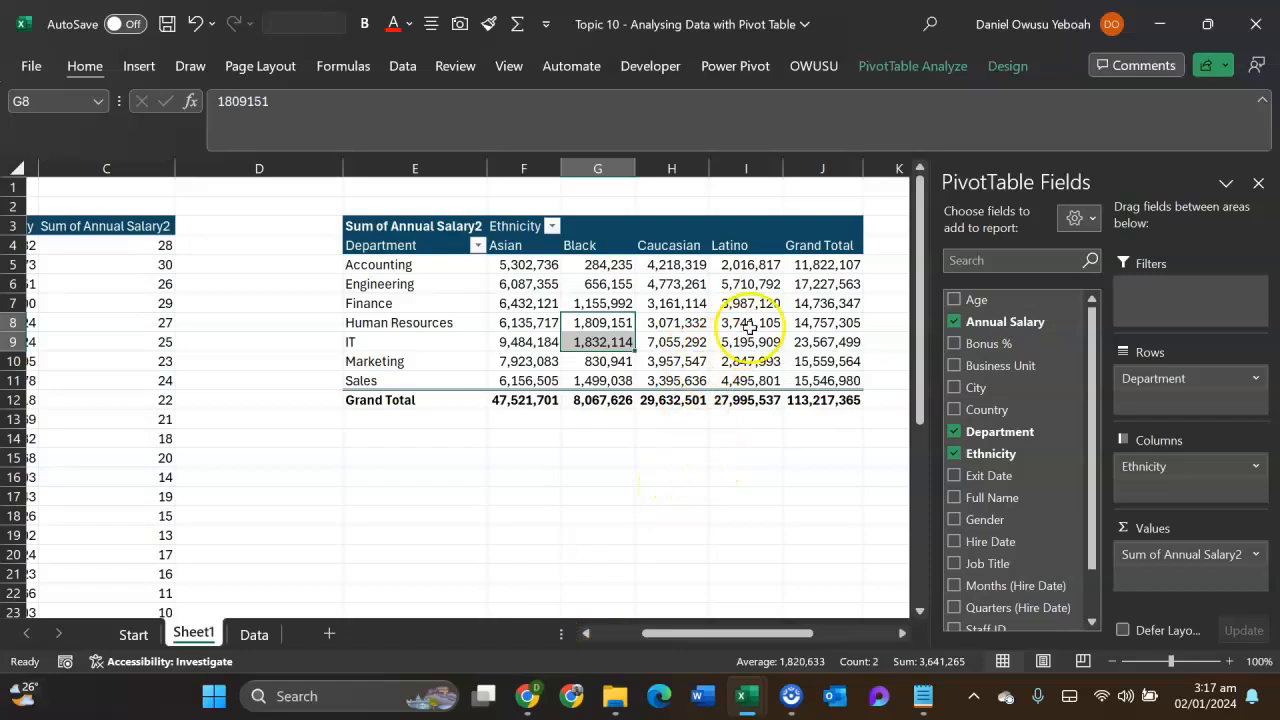
{"action": "left_click", "coordinate": [746, 268], "text": "ctrl"}
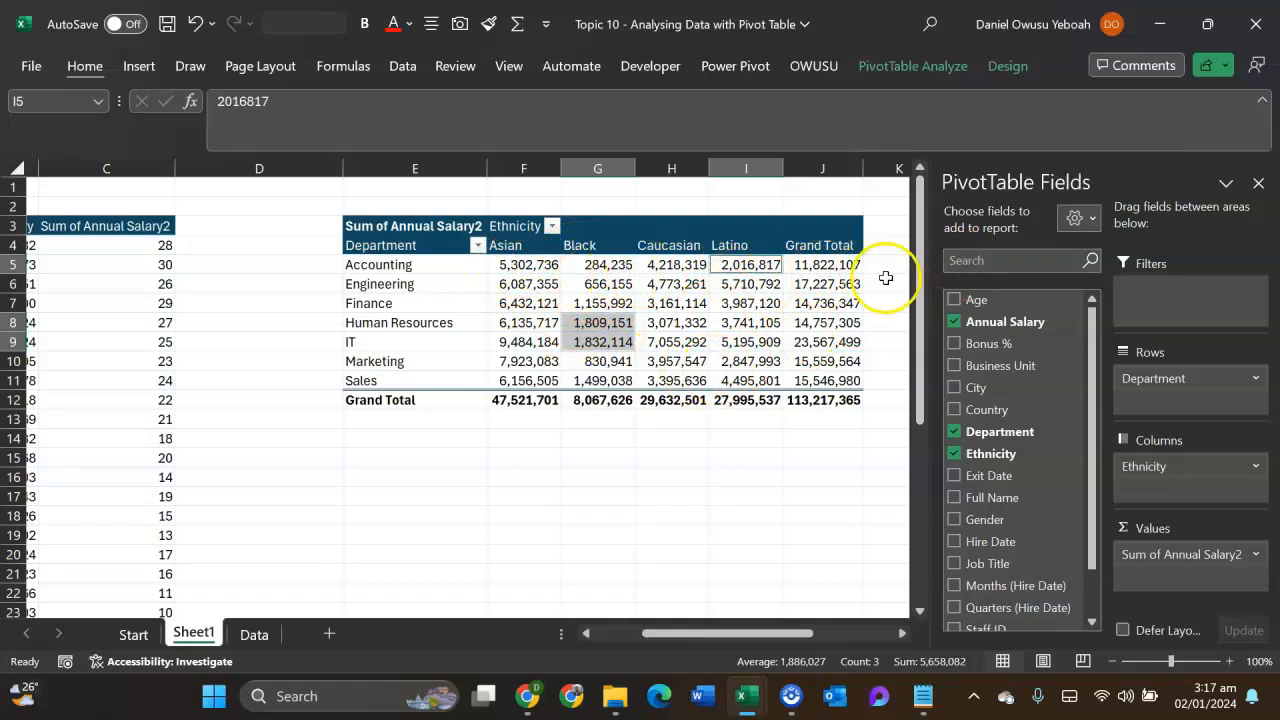
{"action": "mouse_move", "coordinate": [630, 397]}
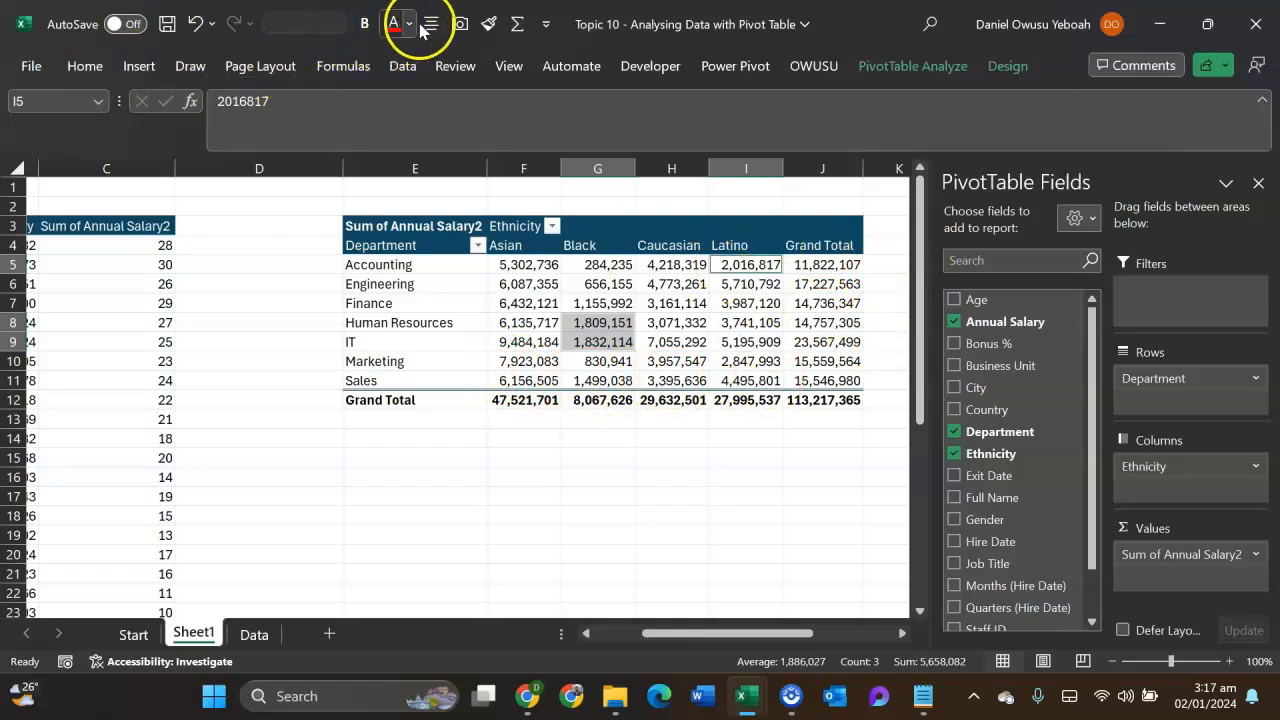
{"action": "left_click", "coordinate": [94, 68]}
{"action": "left_click", "coordinate": [288, 140]}
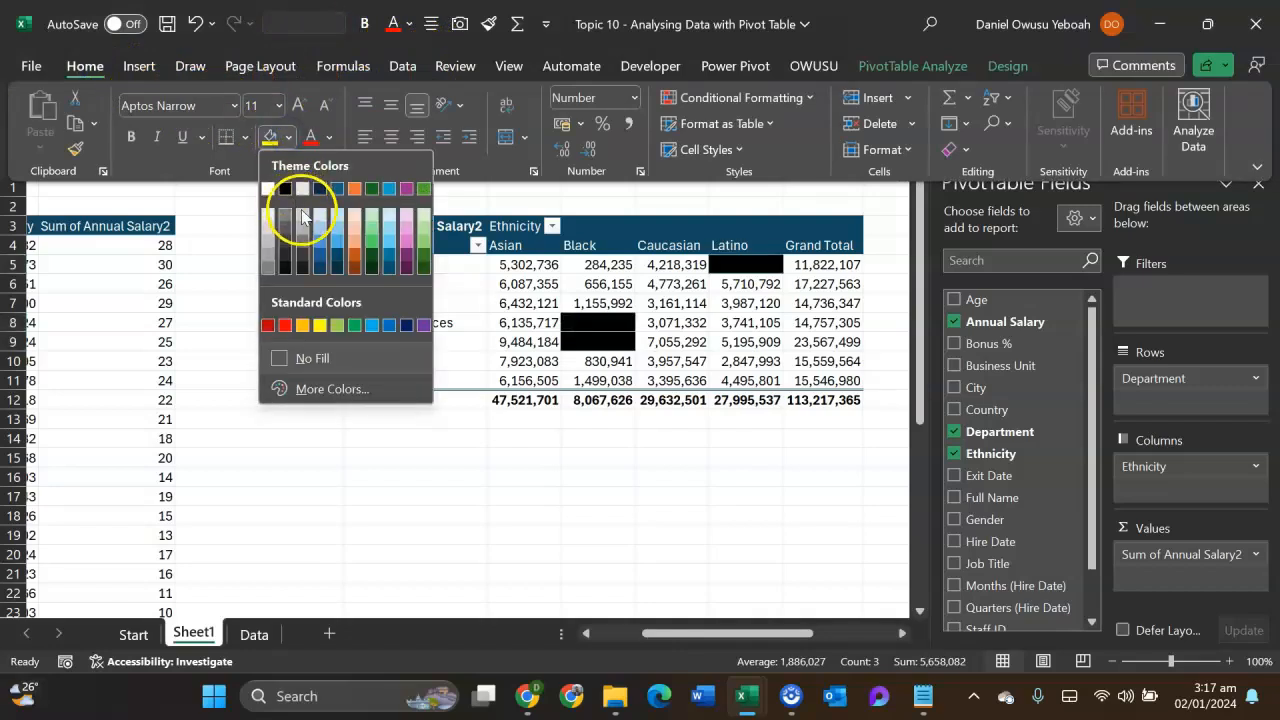
{"action": "left_click", "coordinate": [338, 236]}
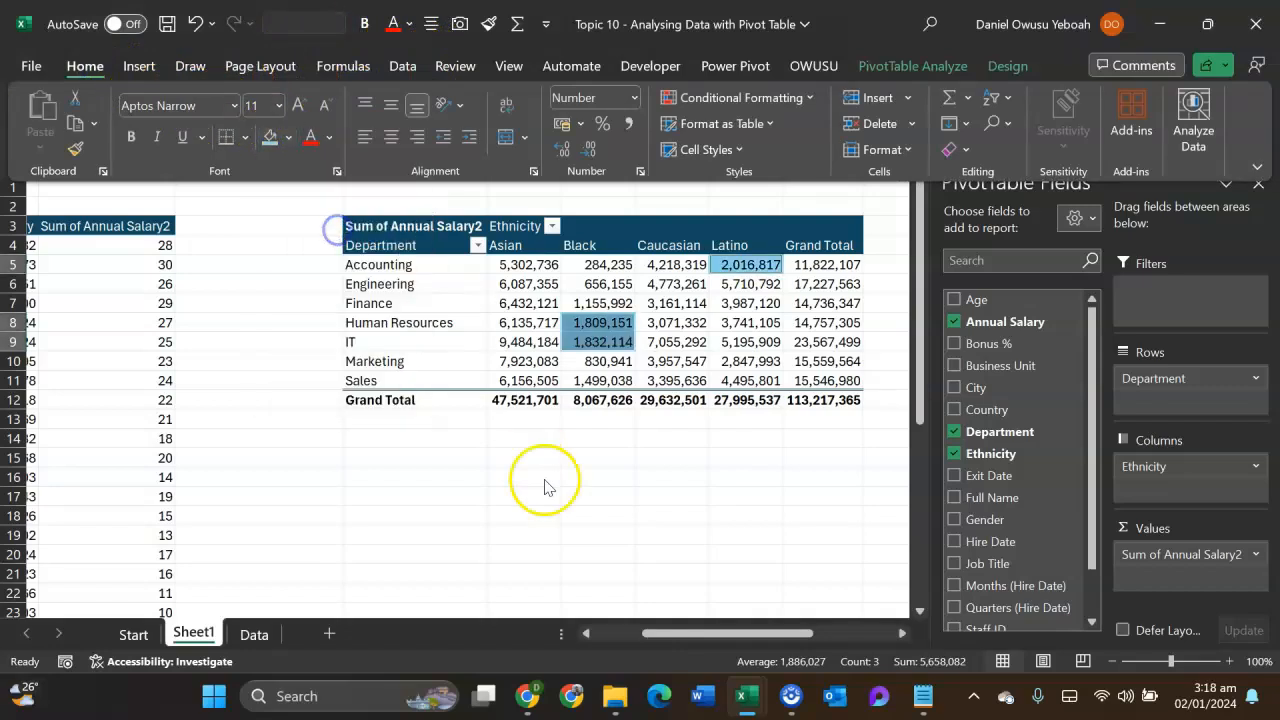
{"action": "left_click", "coordinate": [576, 522]}
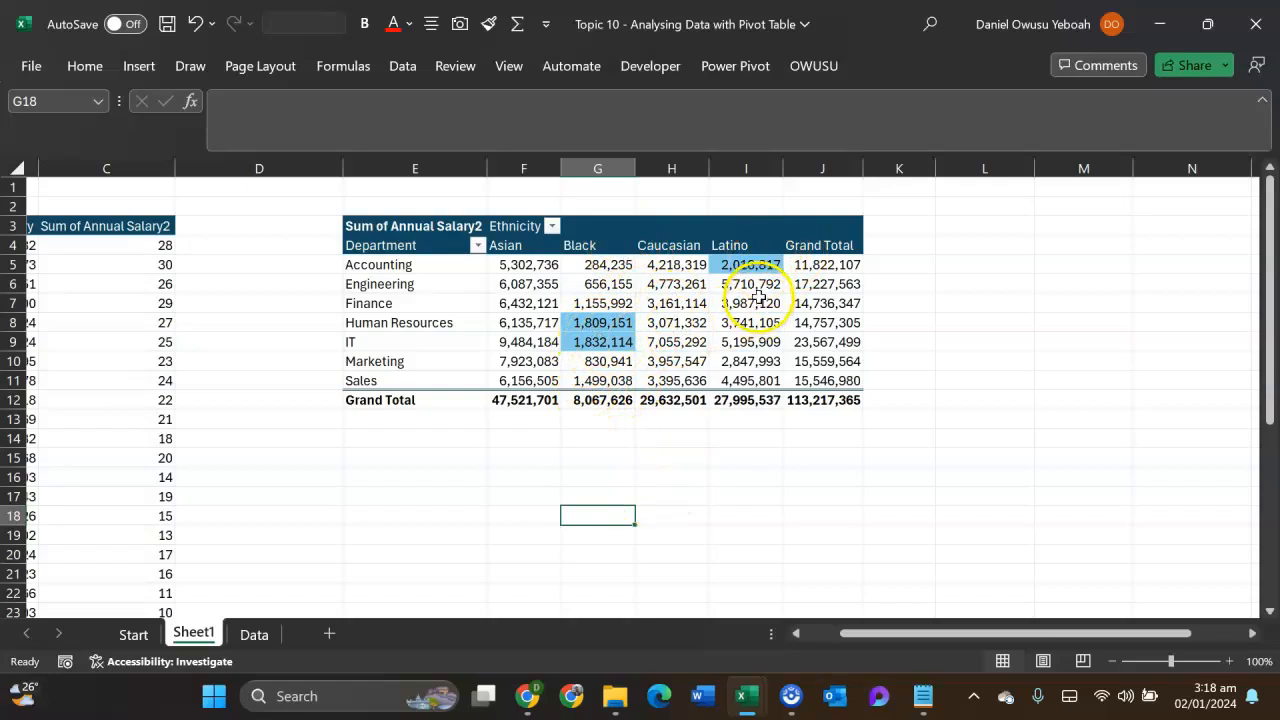
- Copy the Department by Ethnicity pivot table in E2:J12 and paste the copy at cell E15
{"action": "mouse_move", "coordinate": [622, 333]}
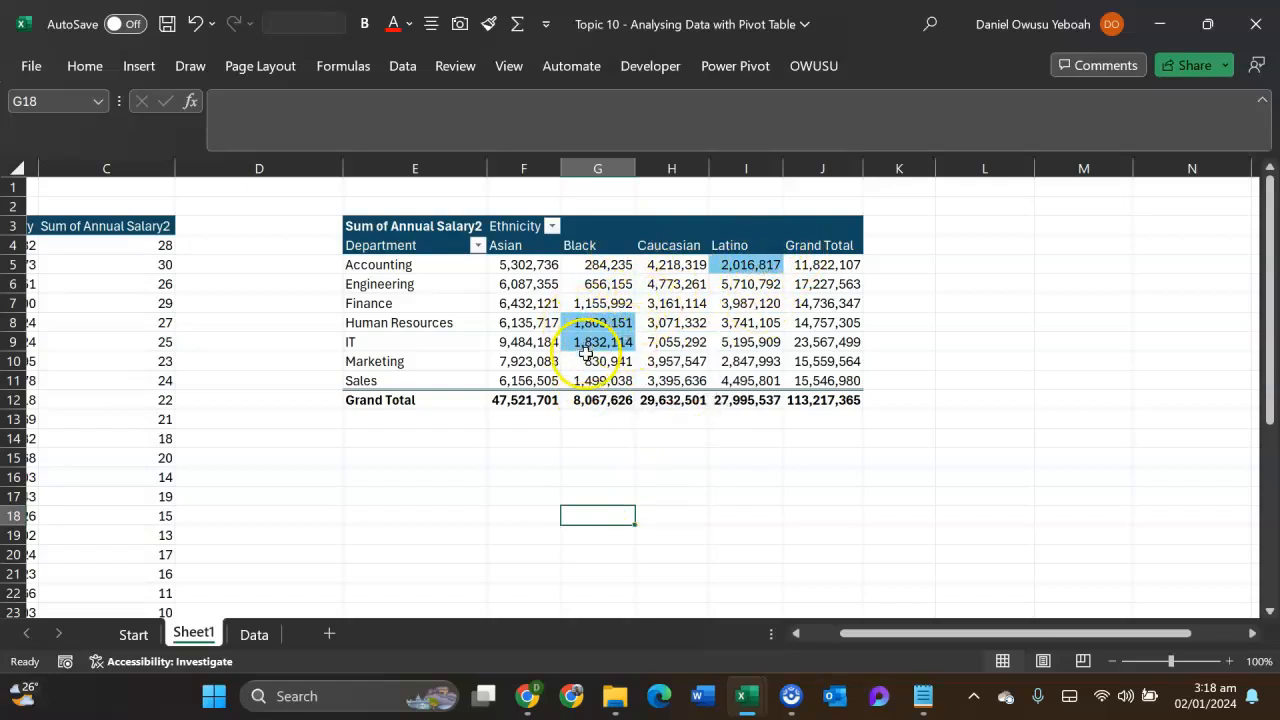
{"action": "mouse_move", "coordinate": [576, 343]}
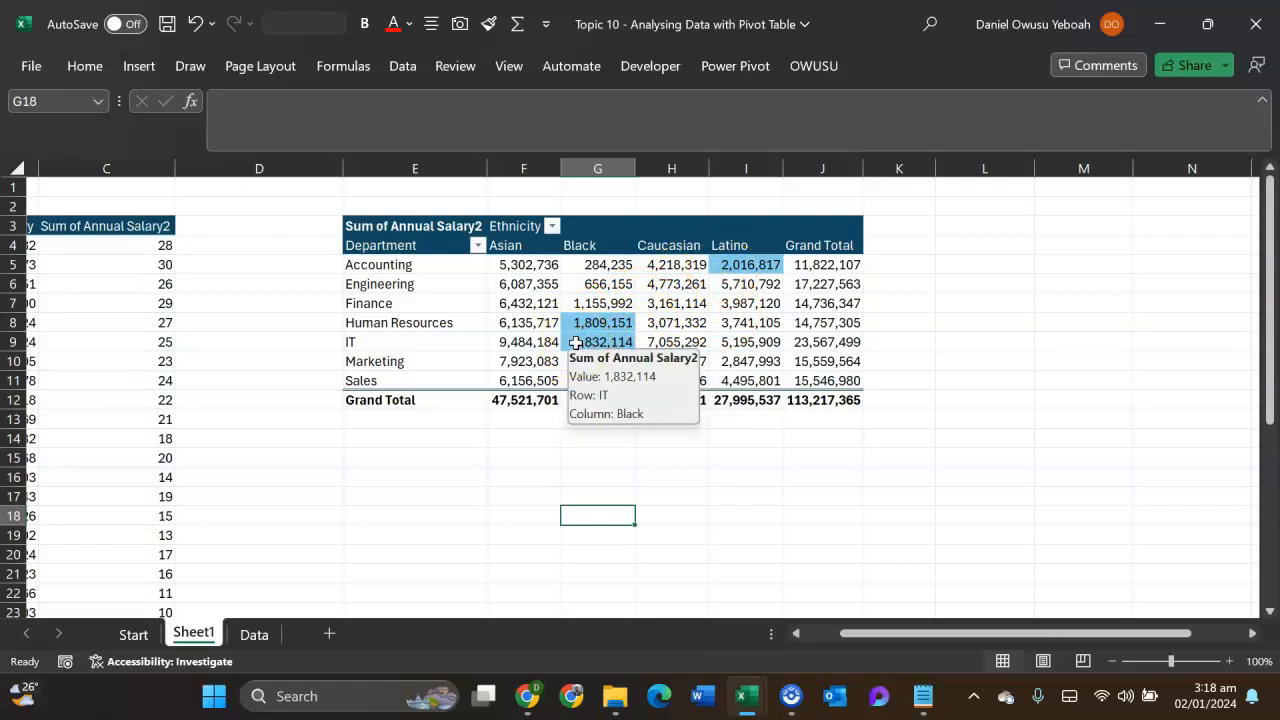
{"action": "left_click_drag", "start_coordinate": [366, 206], "coordinate": [852, 401]}
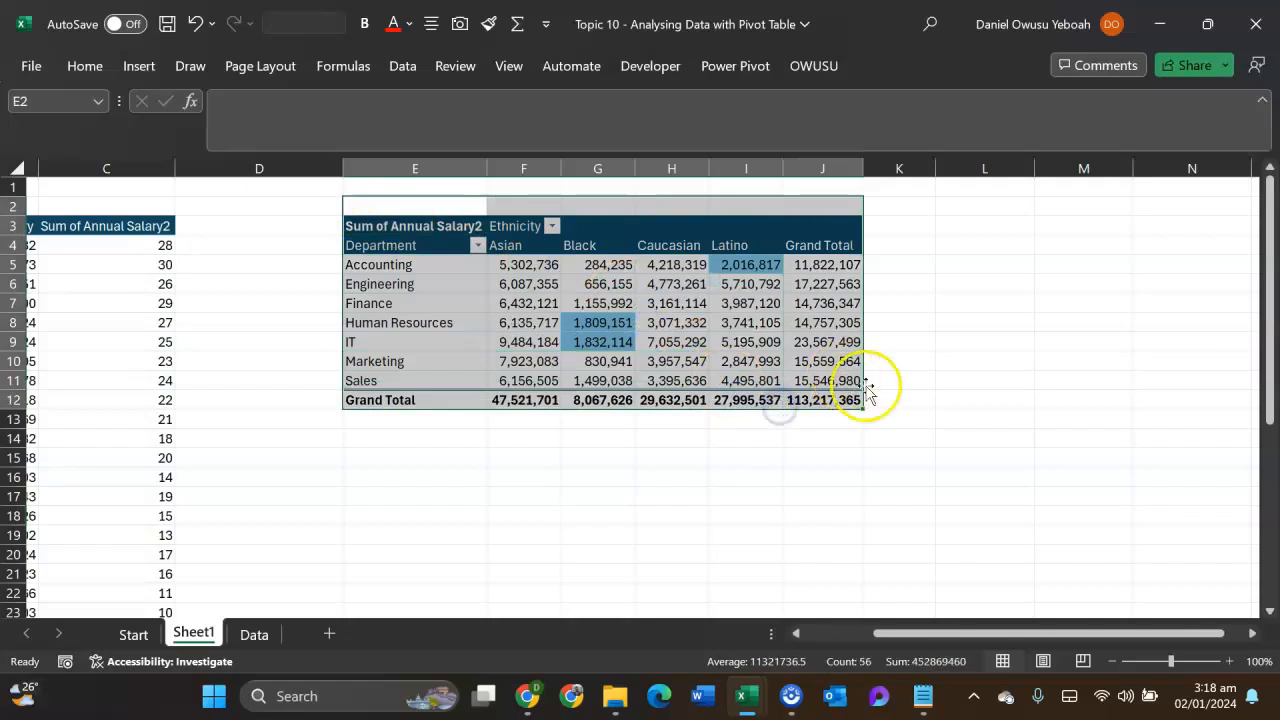
{"action": "key", "text": "ctrl+c"}
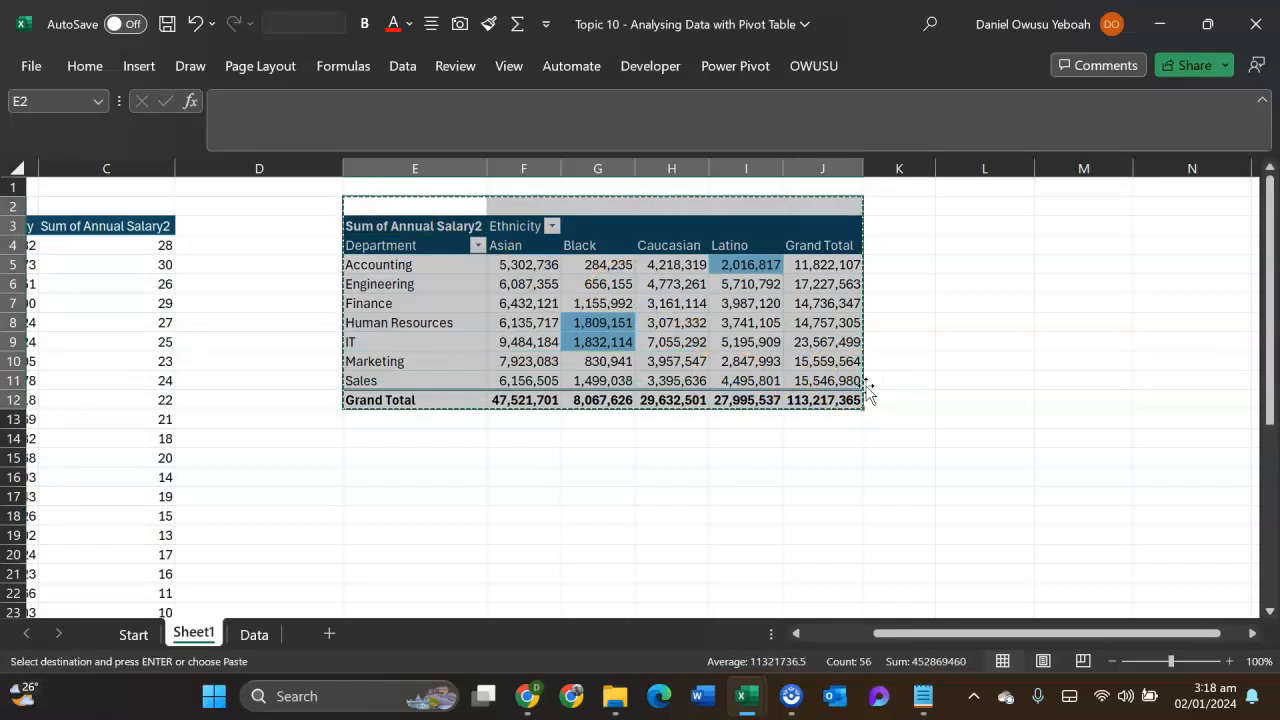
{"action": "left_click", "coordinate": [381, 458]}
{"action": "key", "text": "ctrl+v"}
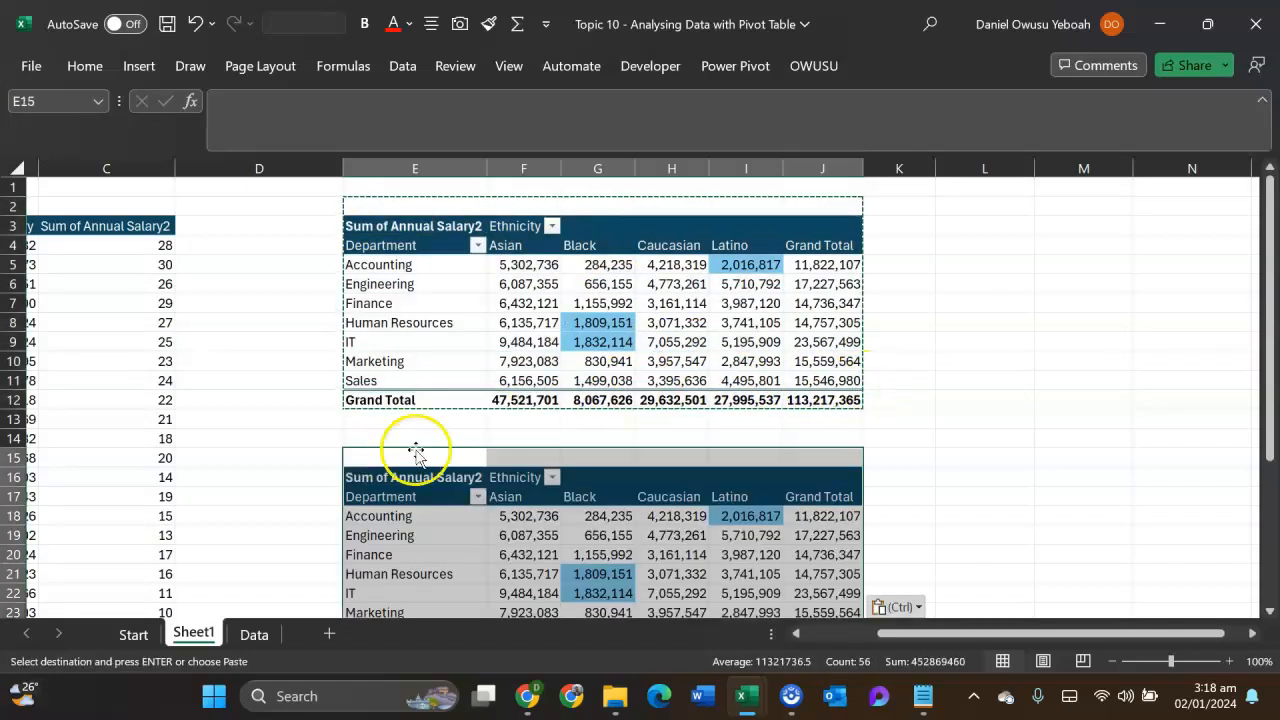
- Show Sum of Annual Salary2 as Index in the copied lower pivot table
{"action": "scroll", "coordinate": [600, 420], "scroll_direction": "down", "scroll_amount": 2}
{"action": "left_click", "coordinate": [648, 452]}
{"action": "right_click", "coordinate": [648, 452]}
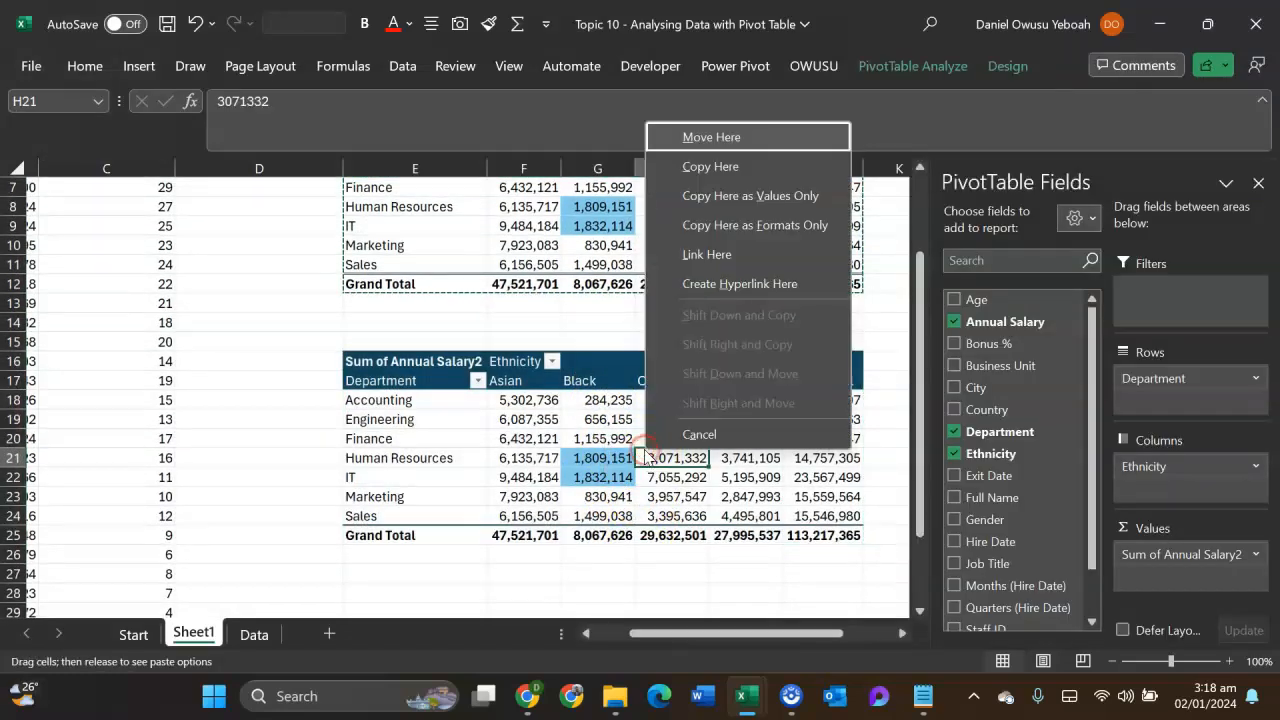
{"action": "right_click", "coordinate": [597, 438]}
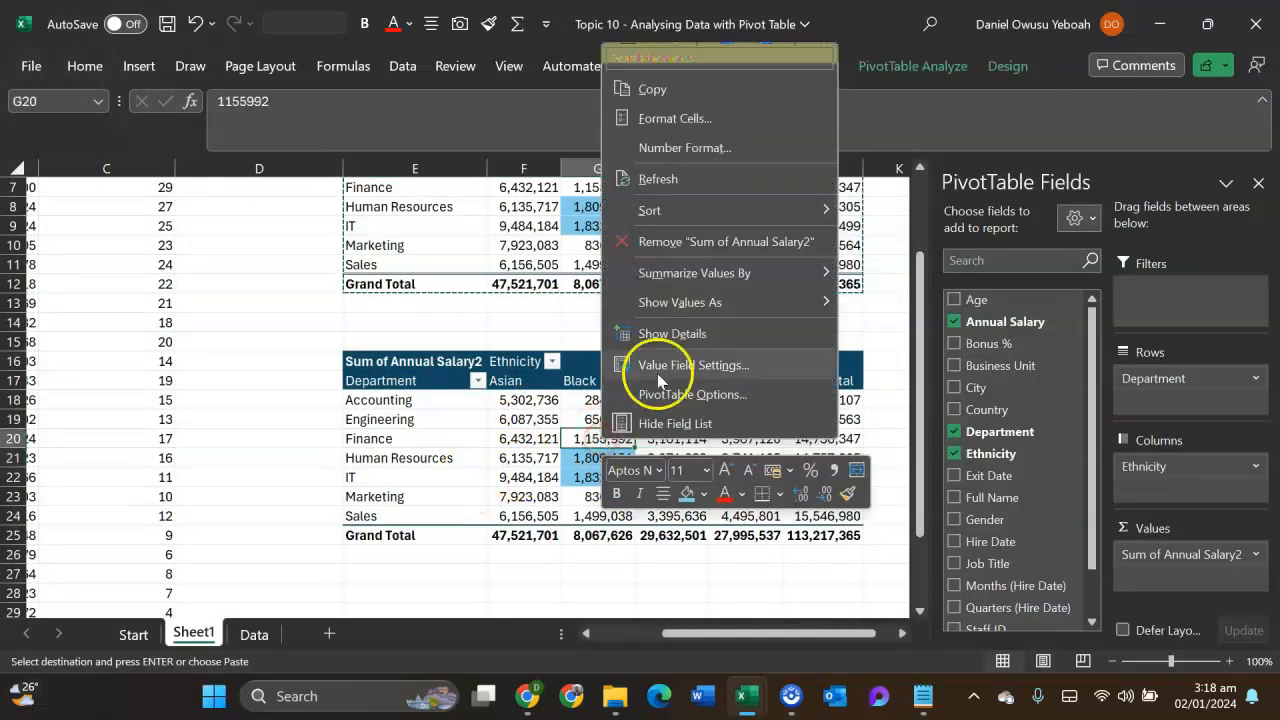
{"action": "left_click", "coordinate": [678, 311]}
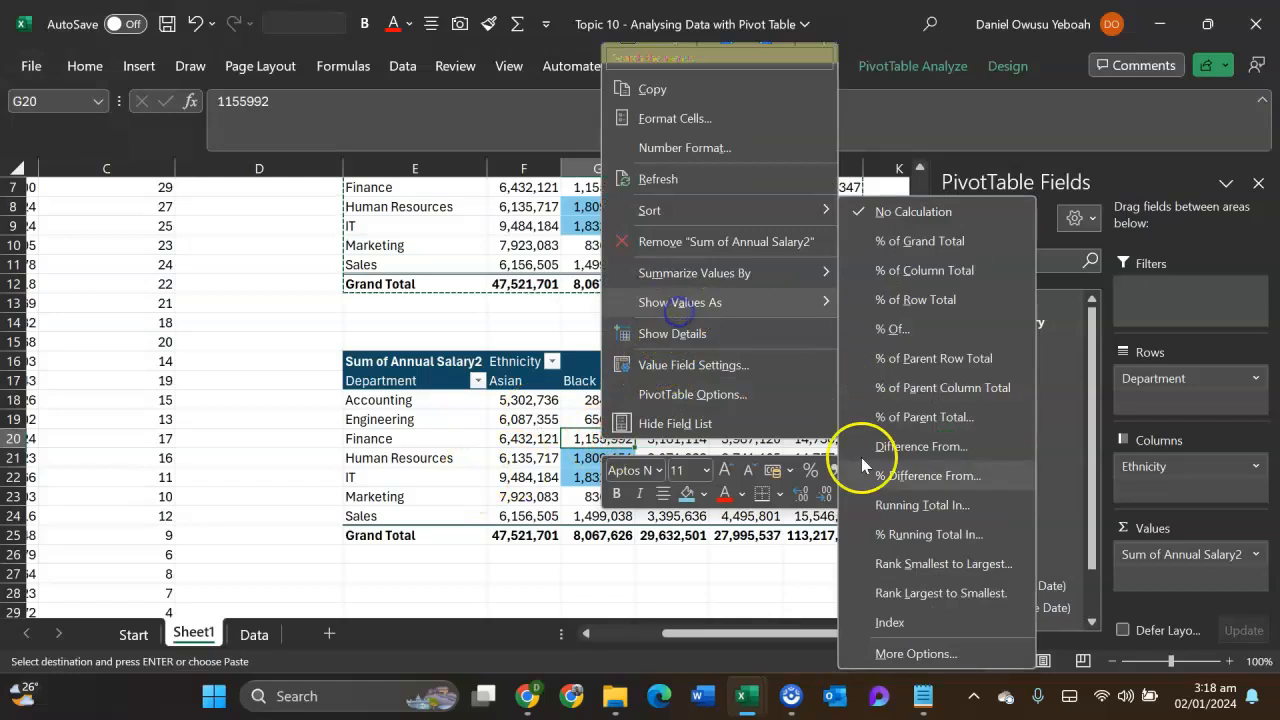
{"action": "left_click", "coordinate": [889, 622]}
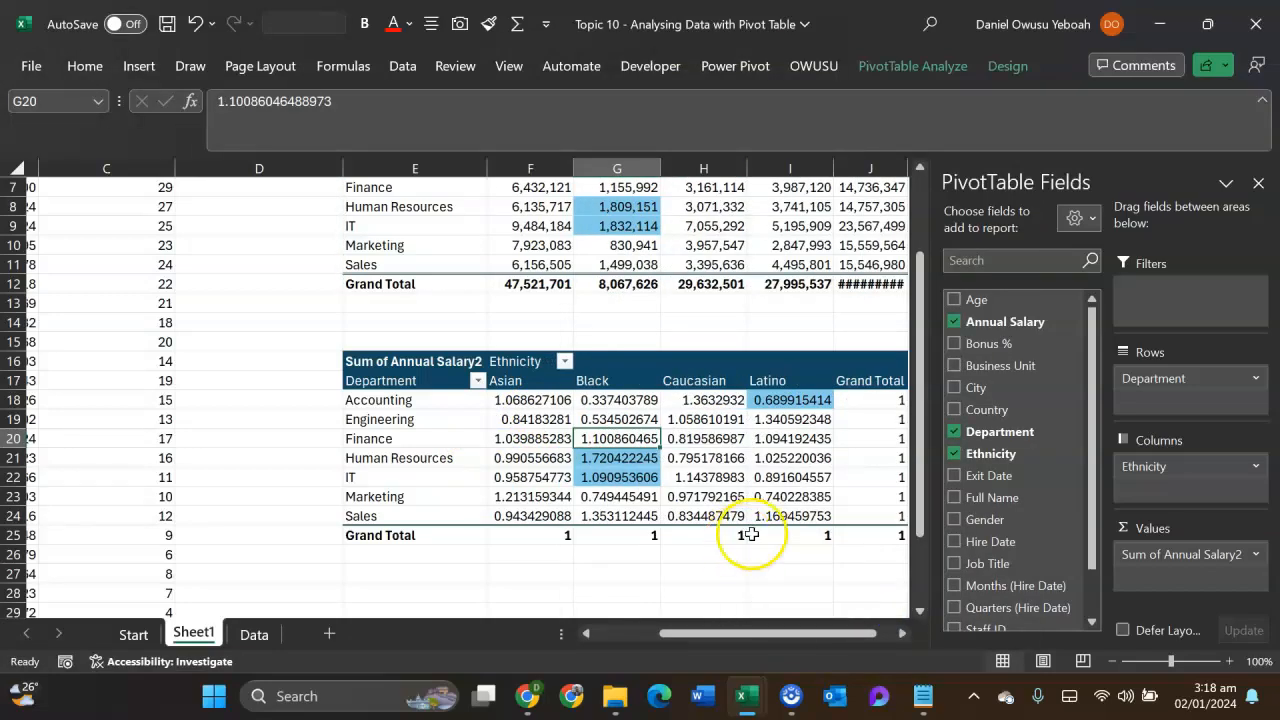
- Hide the PivotTable field list and widen column J so the grand totals fit
{"action": "left_click", "coordinate": [1258, 183]}
{"action": "scroll", "coordinate": [1000, 357], "scroll_direction": "up", "scroll_amount": 1}
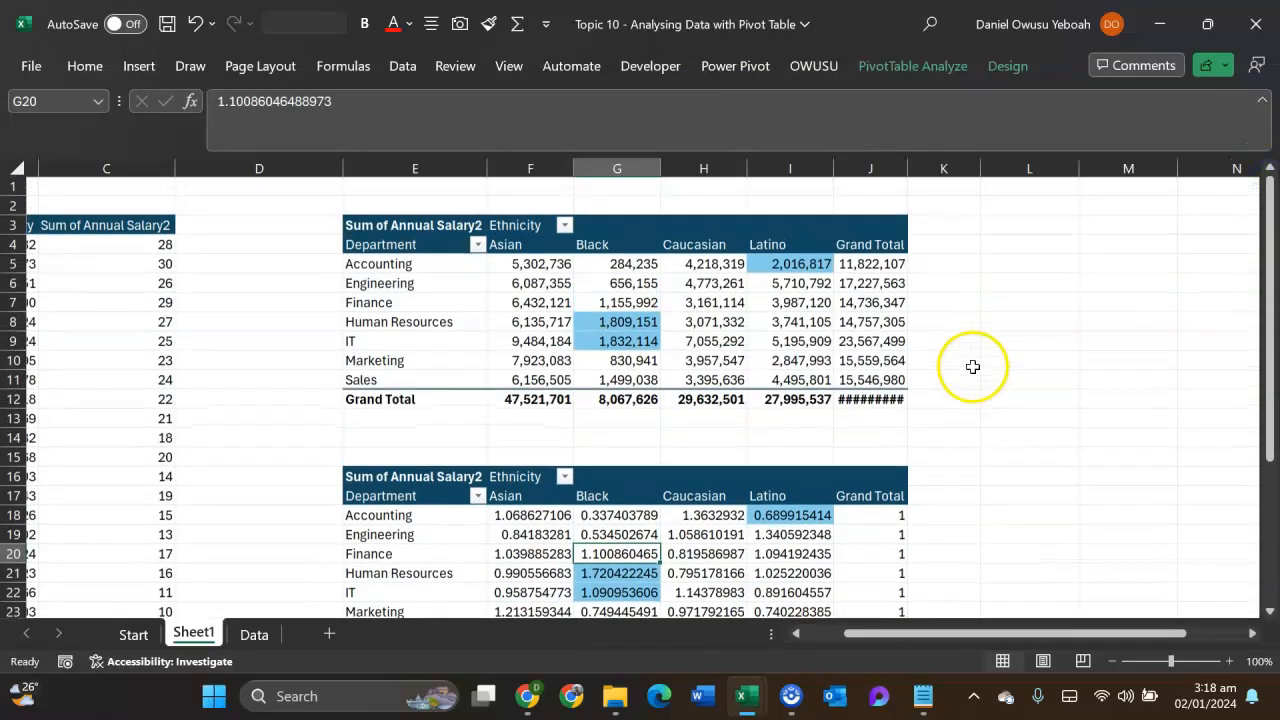
{"action": "left_click_drag", "start_coordinate": [909, 173], "coordinate": [933, 172]}
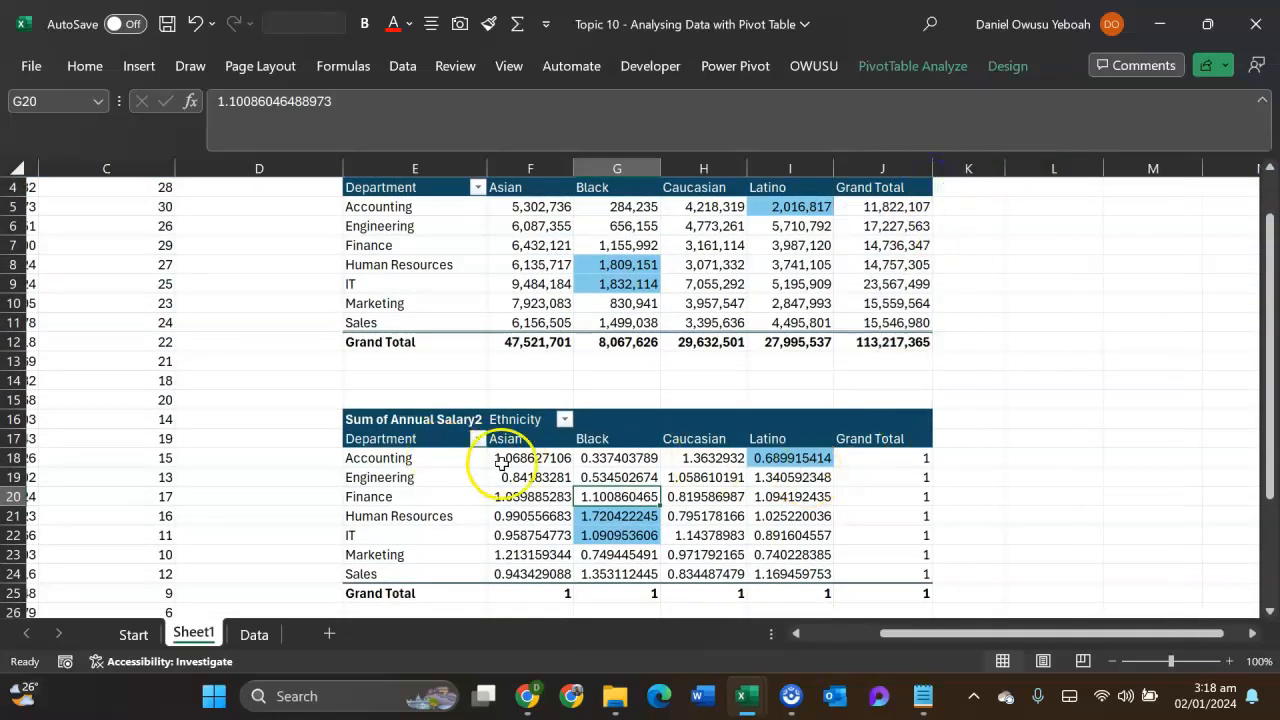
- Compare the highlighted Black and Latino index values in the lower pivot table with the matching salaries in the upper one
{"action": "scroll", "coordinate": [560, 450], "scroll_direction": "up", "scroll_amount": 1}
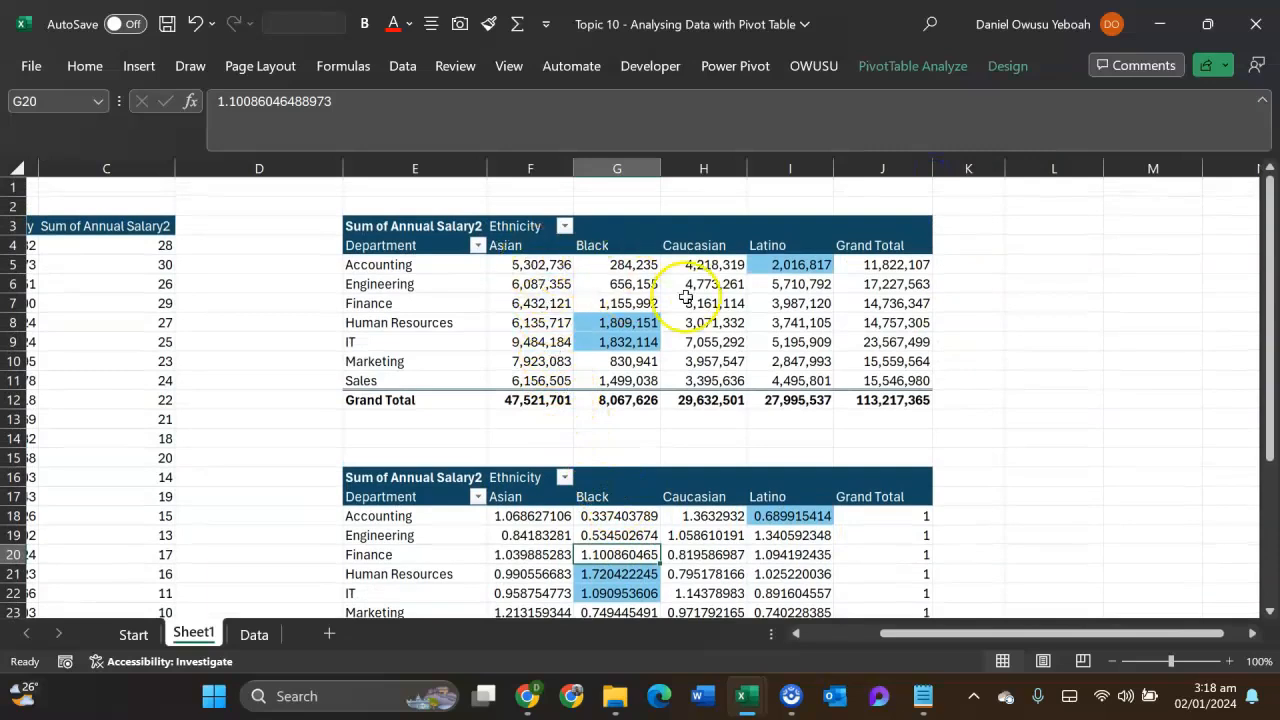
{"action": "scroll", "coordinate": [1090, 380], "scroll_direction": "down", "scroll_amount": 1}
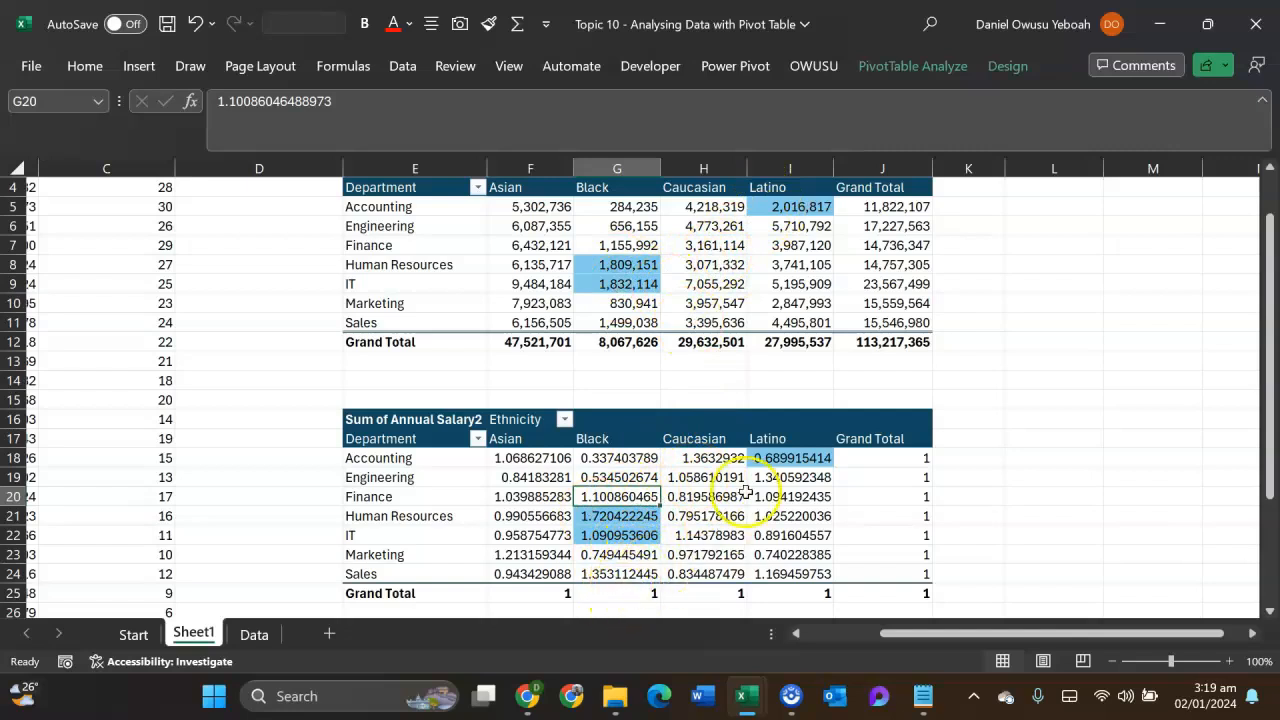
{"action": "mouse_move", "coordinate": [801, 463]}
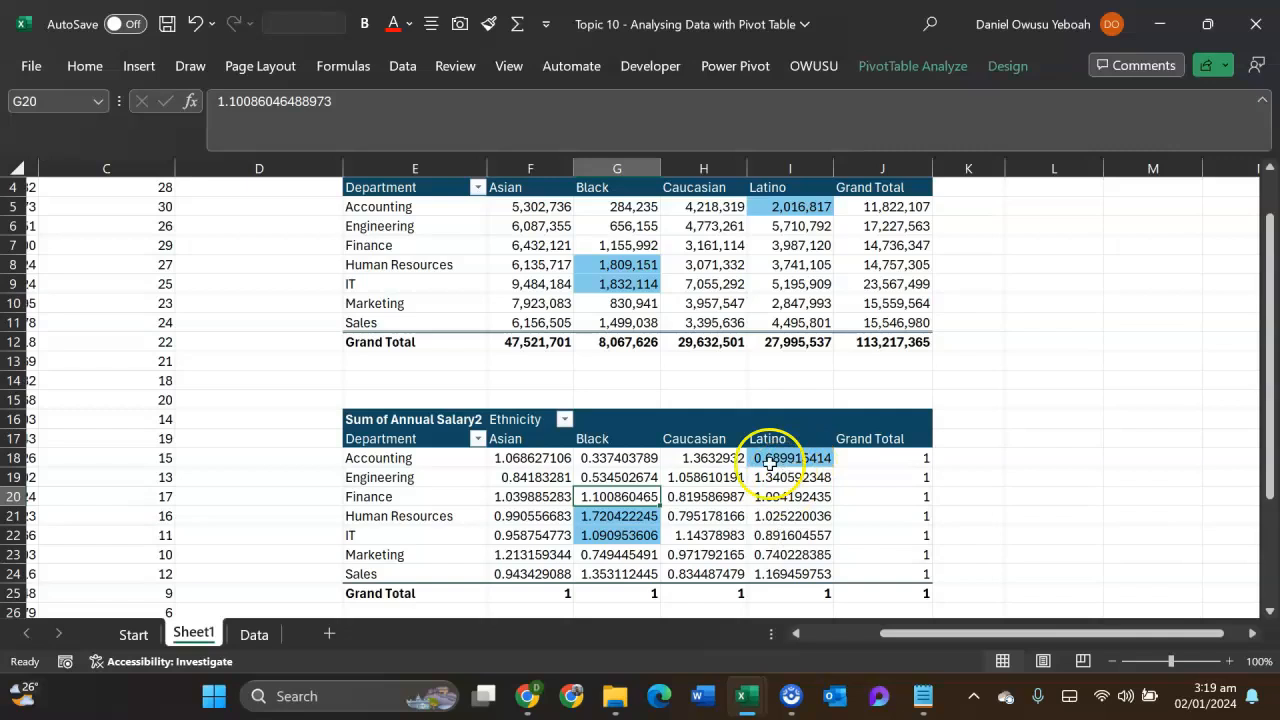
{"action": "mouse_move", "coordinate": [652, 496]}
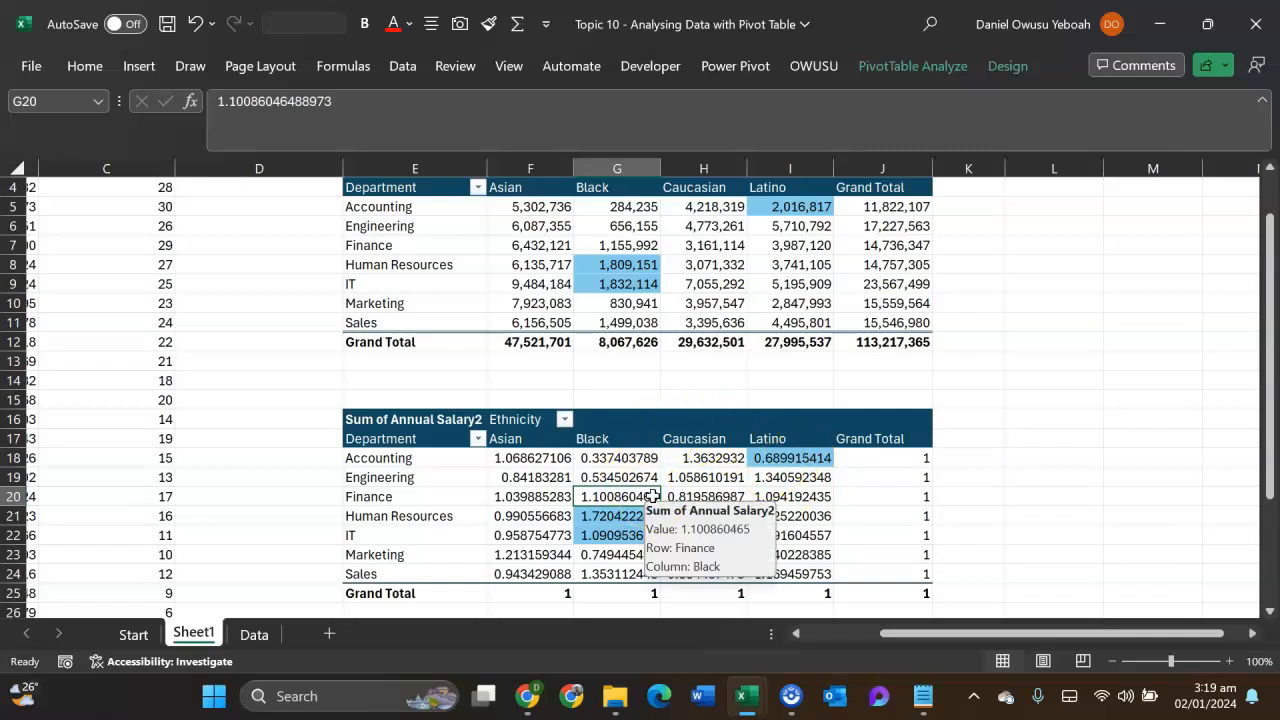
{"action": "left_click", "coordinate": [595, 518]}
{"action": "left_click", "coordinate": [597, 537], "text": "ctrl"}
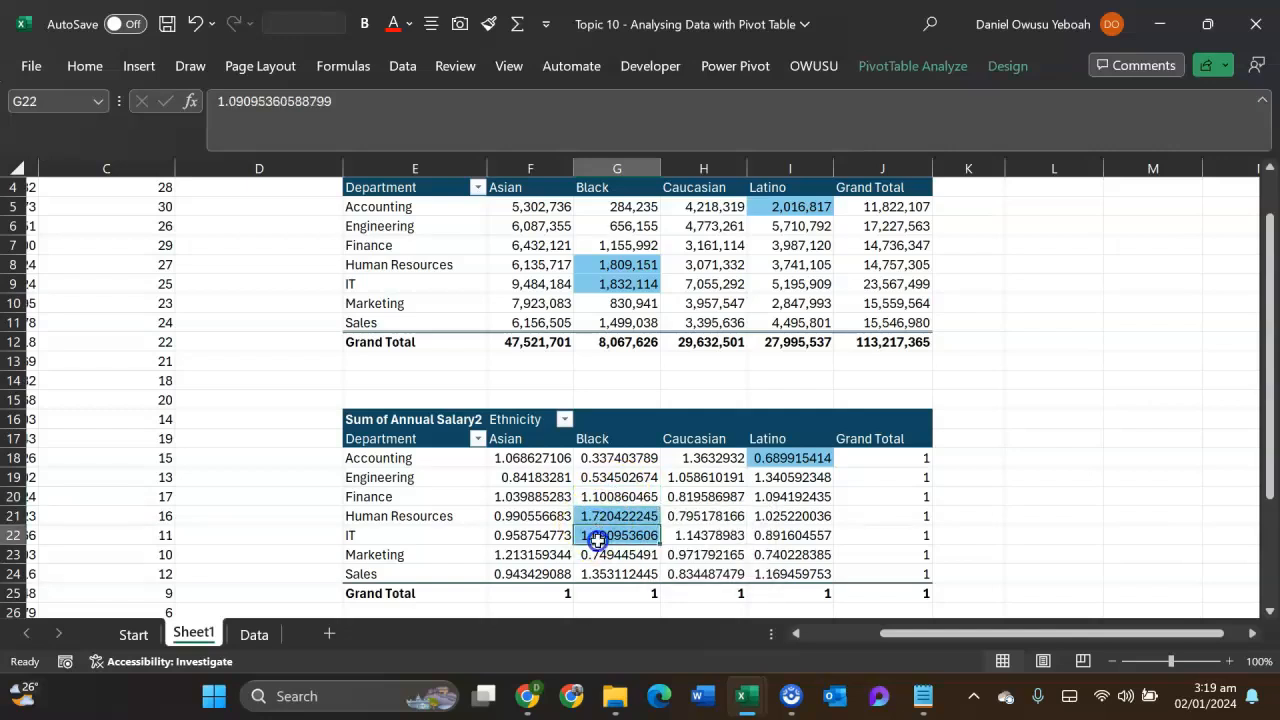
{"action": "mouse_move", "coordinate": [640, 268]}
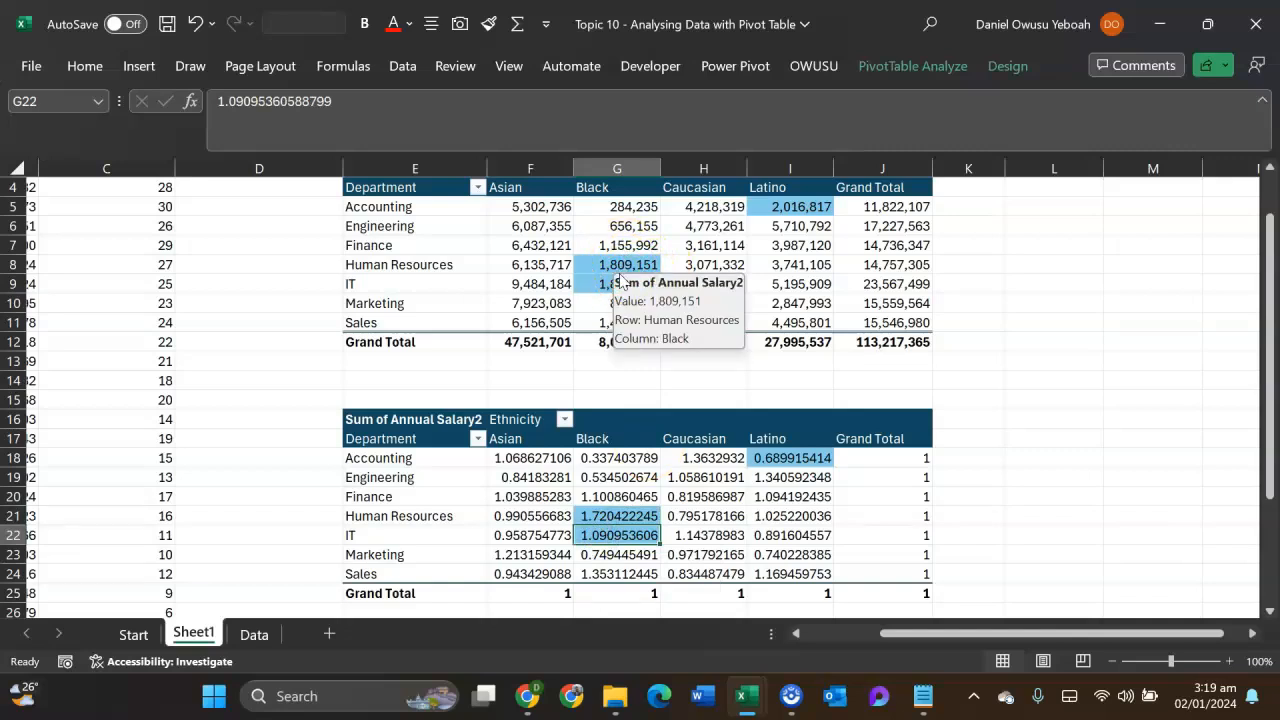
{"action": "left_click_drag", "start_coordinate": [636, 515], "coordinate": [615, 530]}
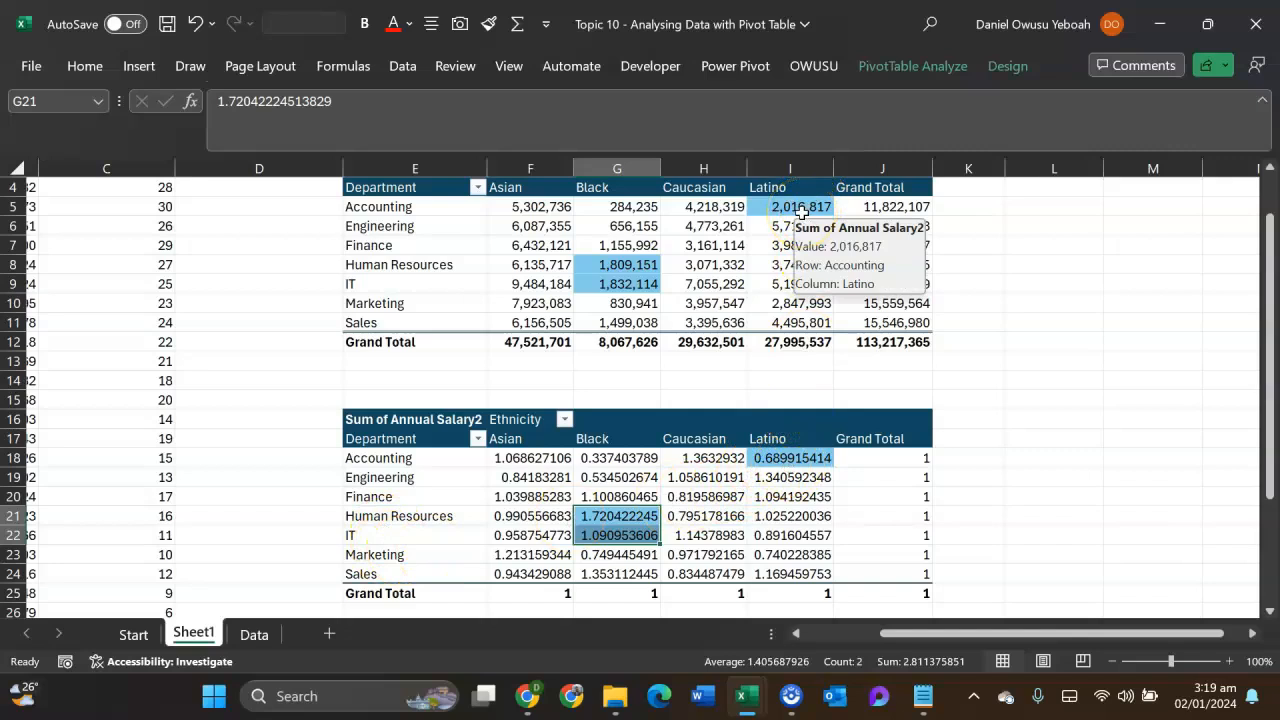
{"action": "left_click", "coordinate": [778, 459]}
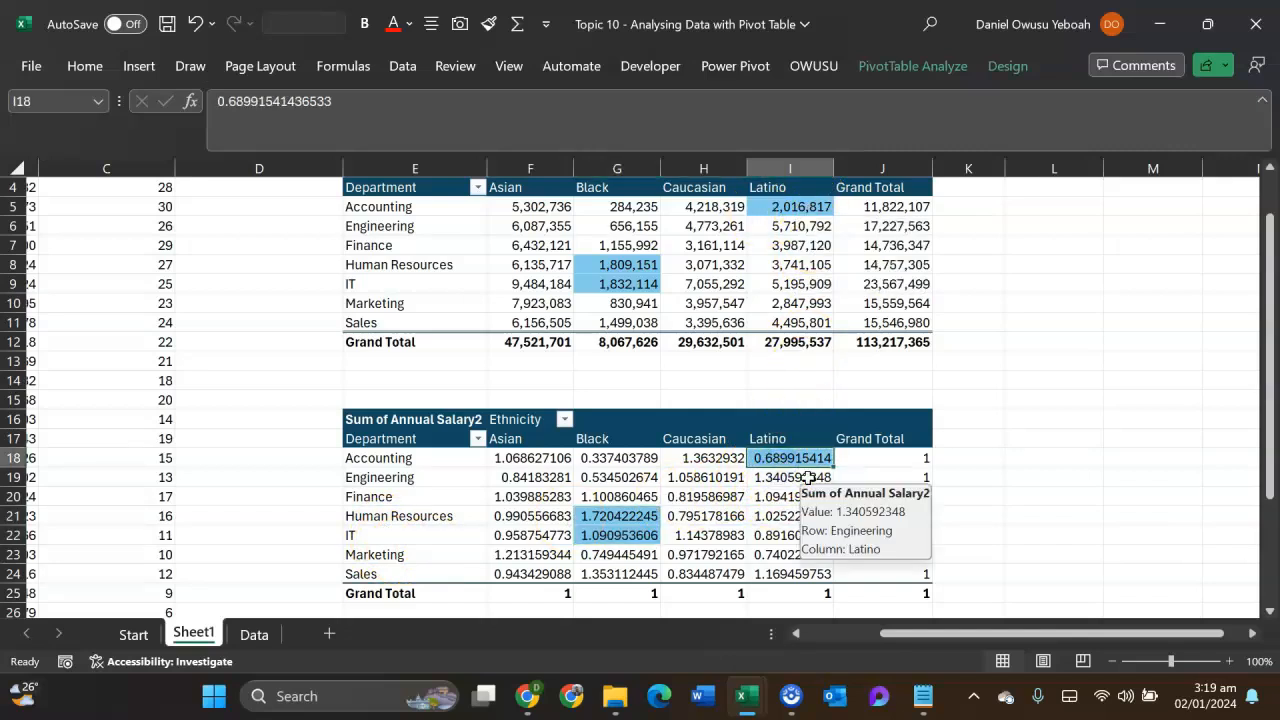
{"action": "left_click", "coordinate": [778, 457]}
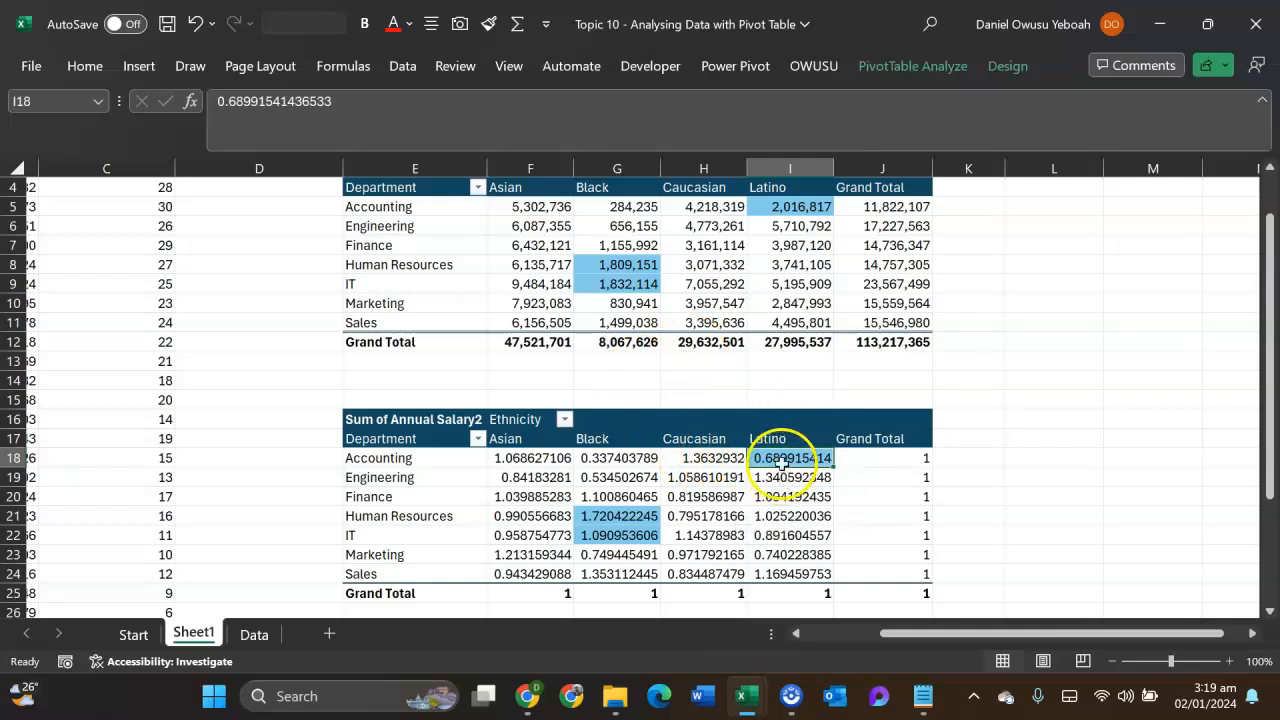
{"action": "mouse_move", "coordinate": [619, 532]}
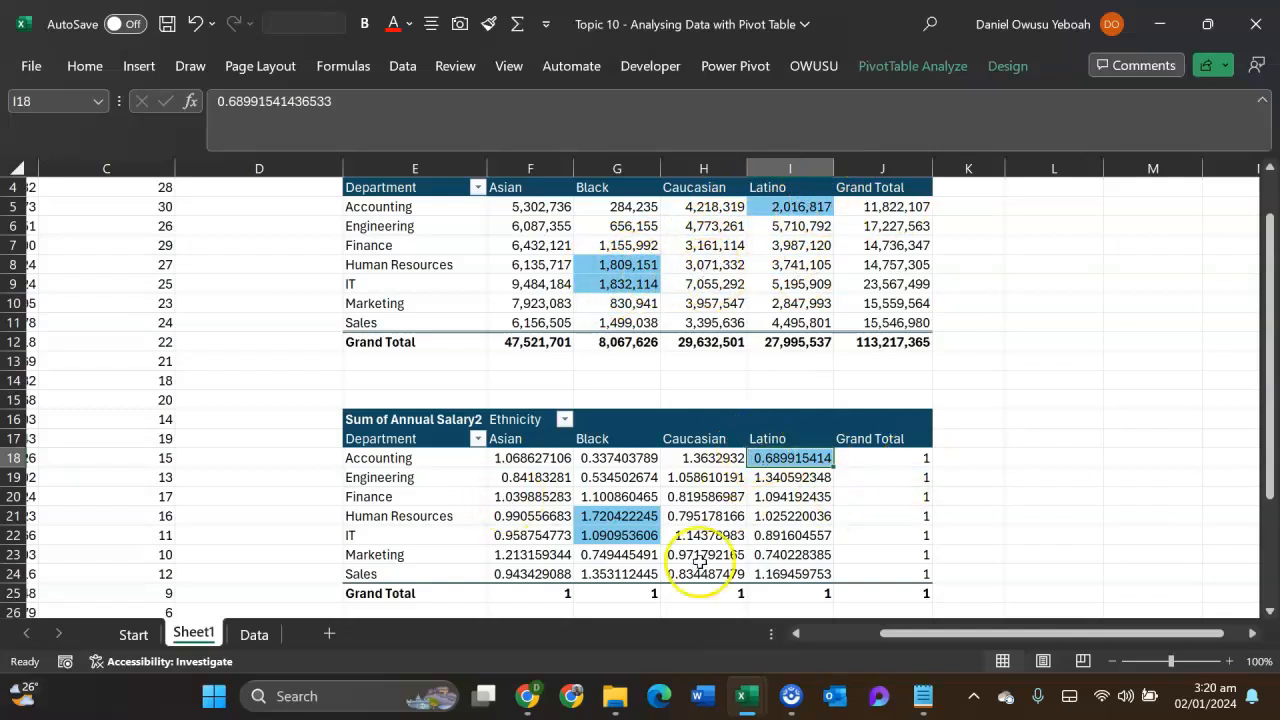
{"action": "mouse_move", "coordinate": [772, 515]}
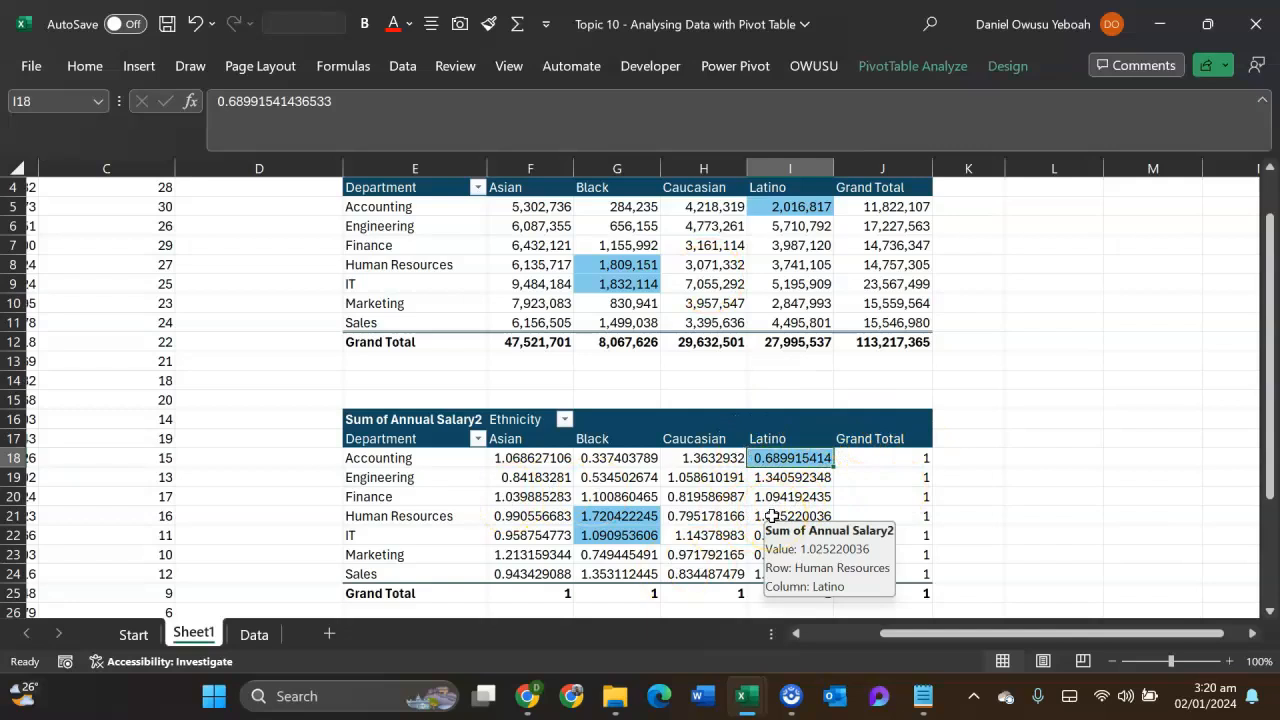
- Fill cell M3 with light blue and cell M5 with green beside the upper pivot table
{"action": "mouse_move", "coordinate": [765, 481]}
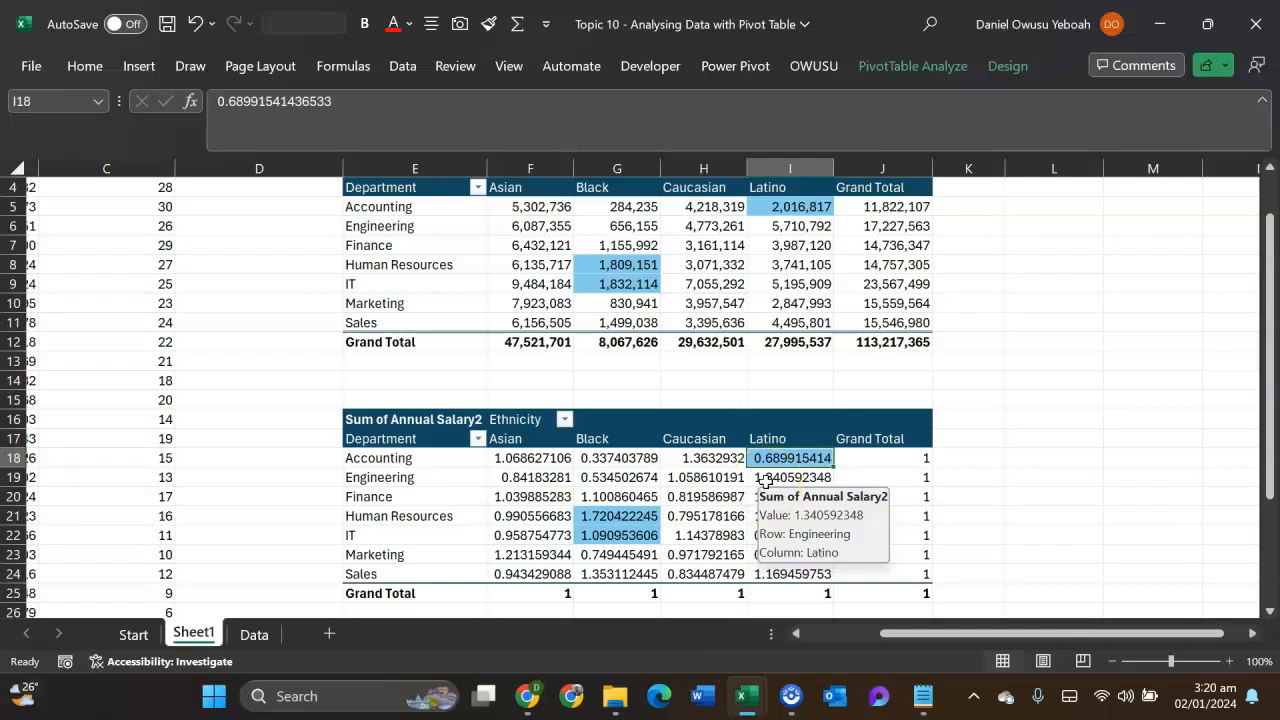
{"action": "scroll", "coordinate": [1094, 363], "scroll_direction": "up", "scroll_amount": 1}
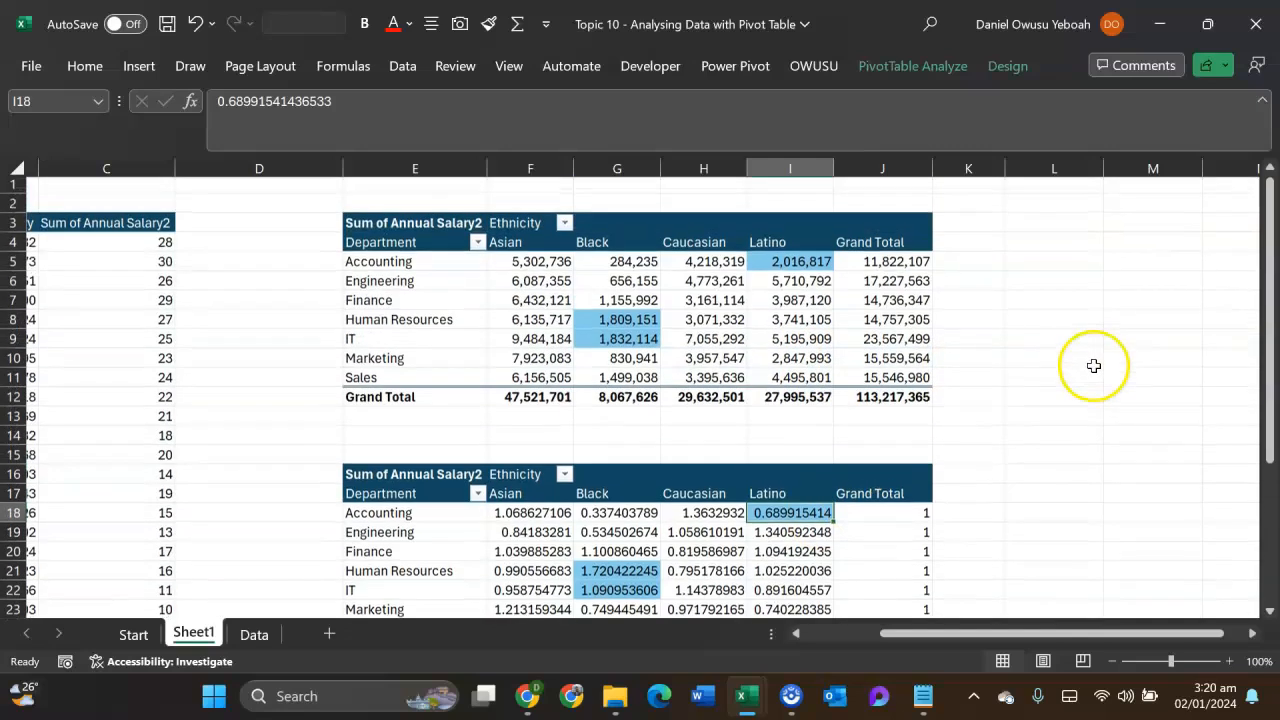
{"action": "left_click", "coordinate": [1085, 226]}
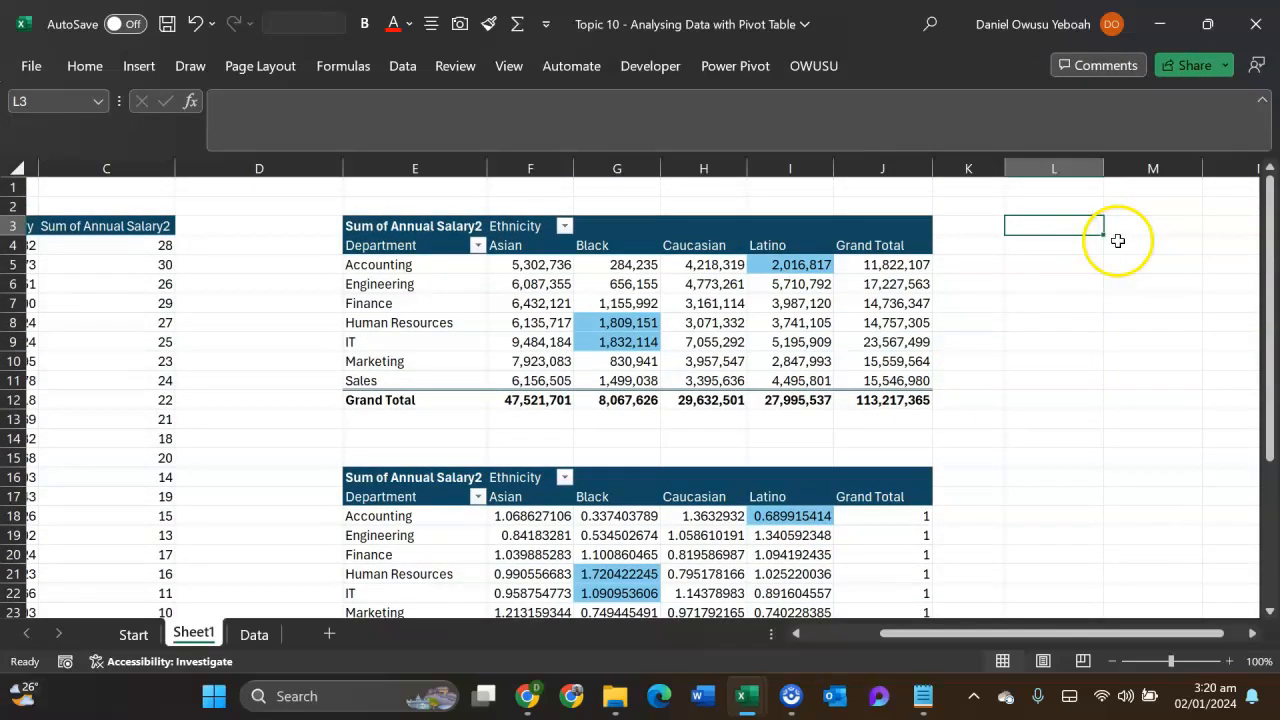
{"action": "left_click", "coordinate": [1118, 241]}
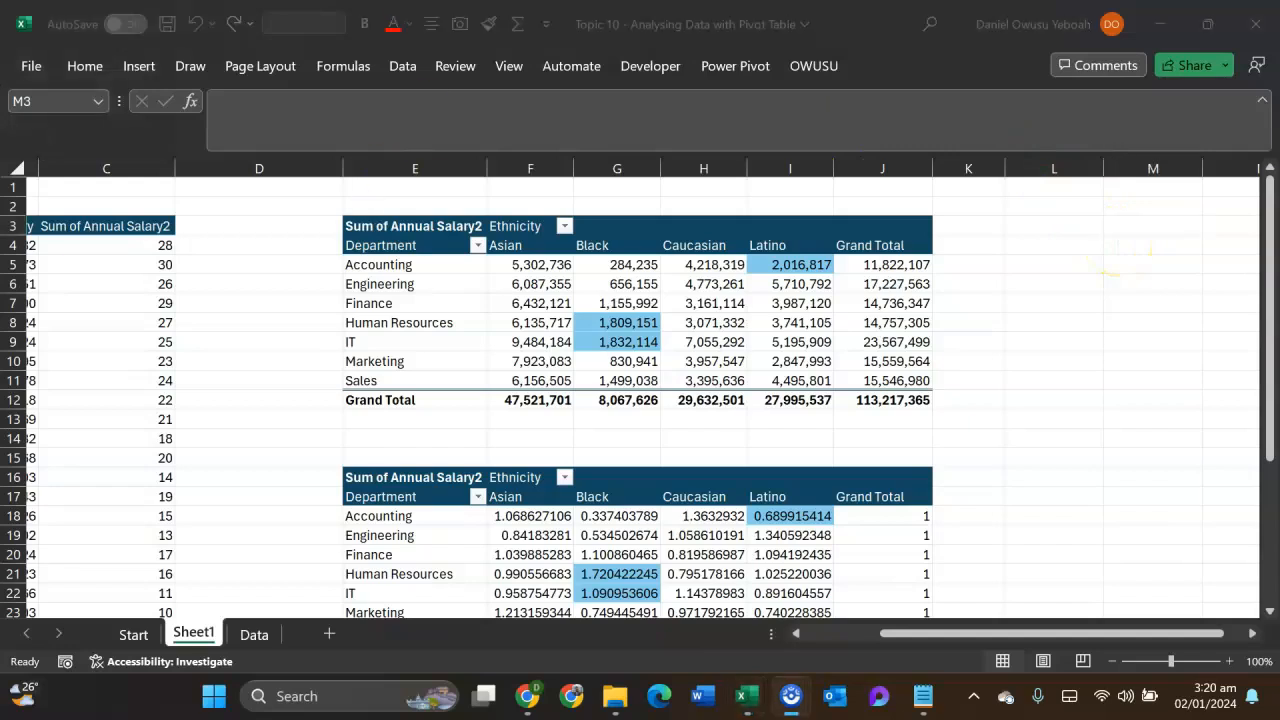
{"action": "left_click", "coordinate": [82, 66]}
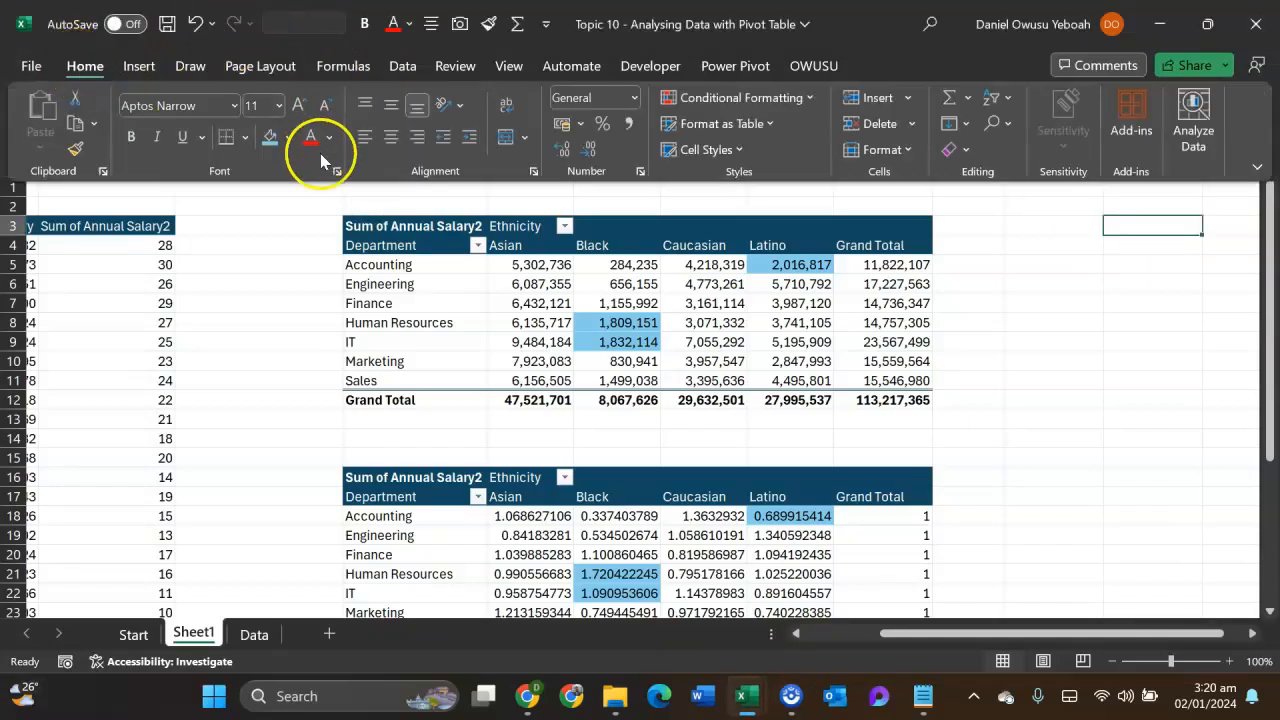
{"action": "left_click", "coordinate": [270, 138]}
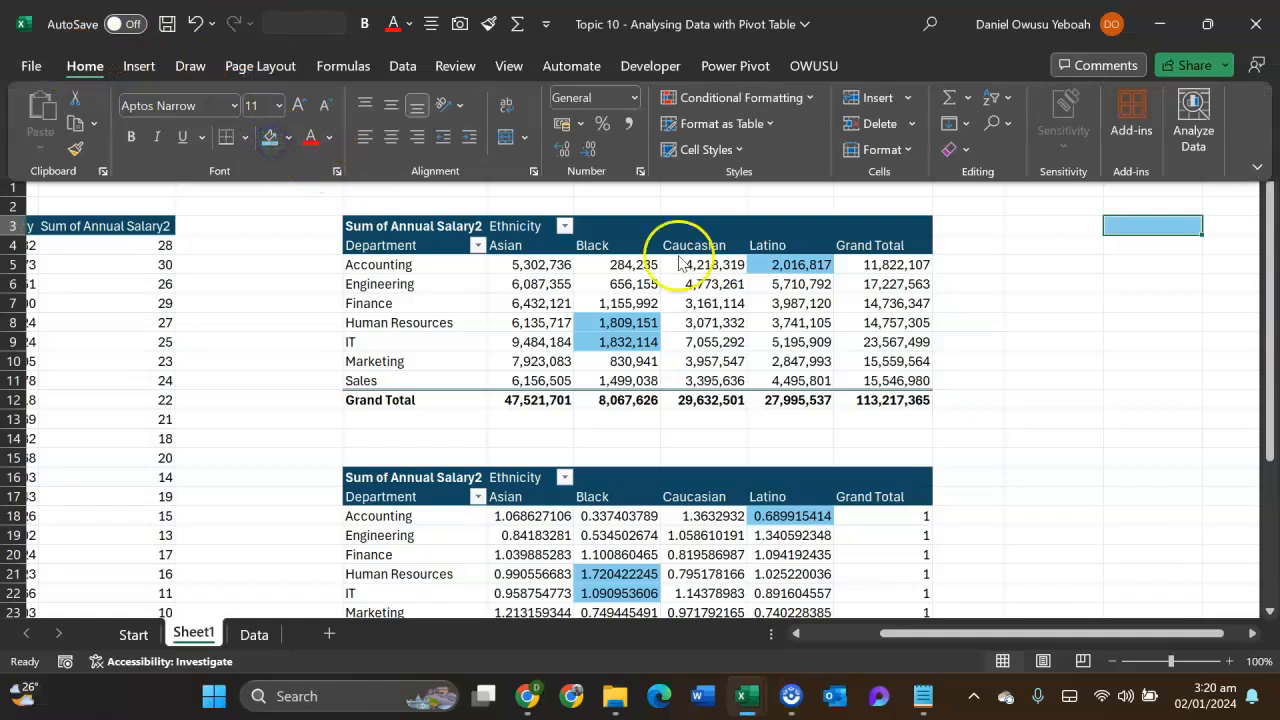
{"action": "left_click", "coordinate": [1163, 263]}
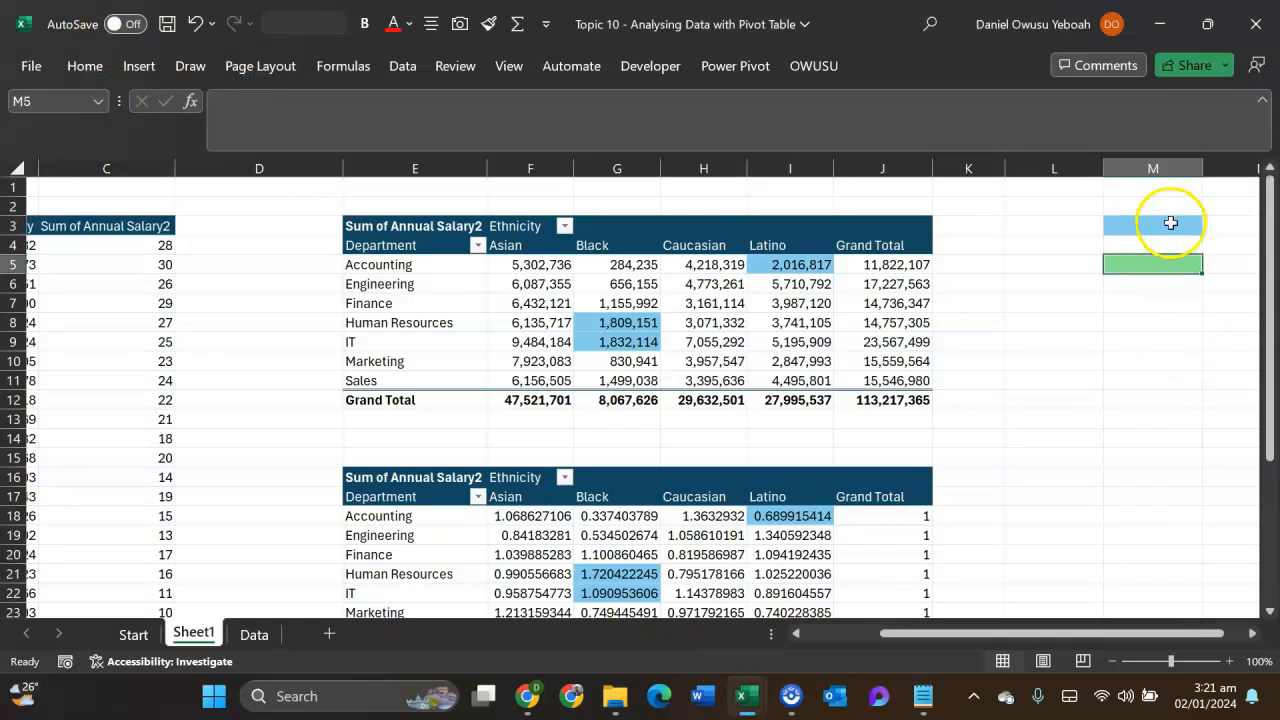
- Enter =I5*J12 in the blue cell M3 to multiply the Accounting Latino salary by the overall grand total
{"action": "left_click", "coordinate": [1171, 224]}
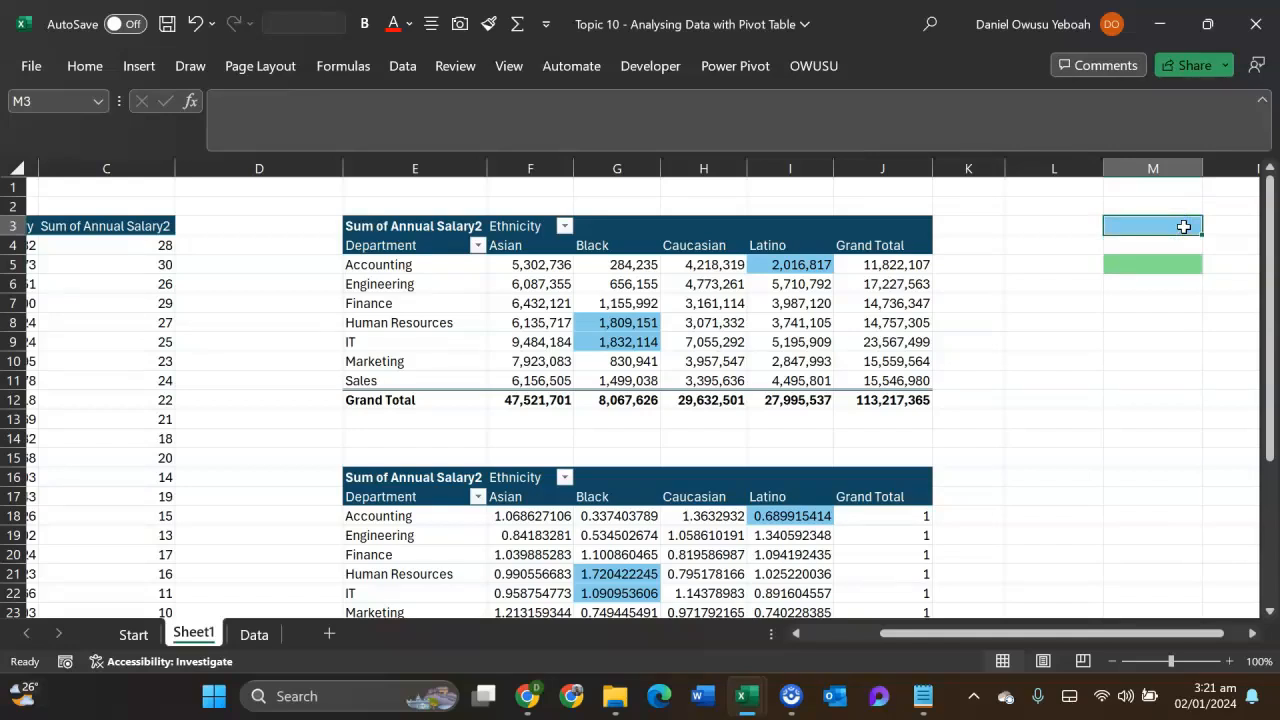
{"action": "type", "text": "="}
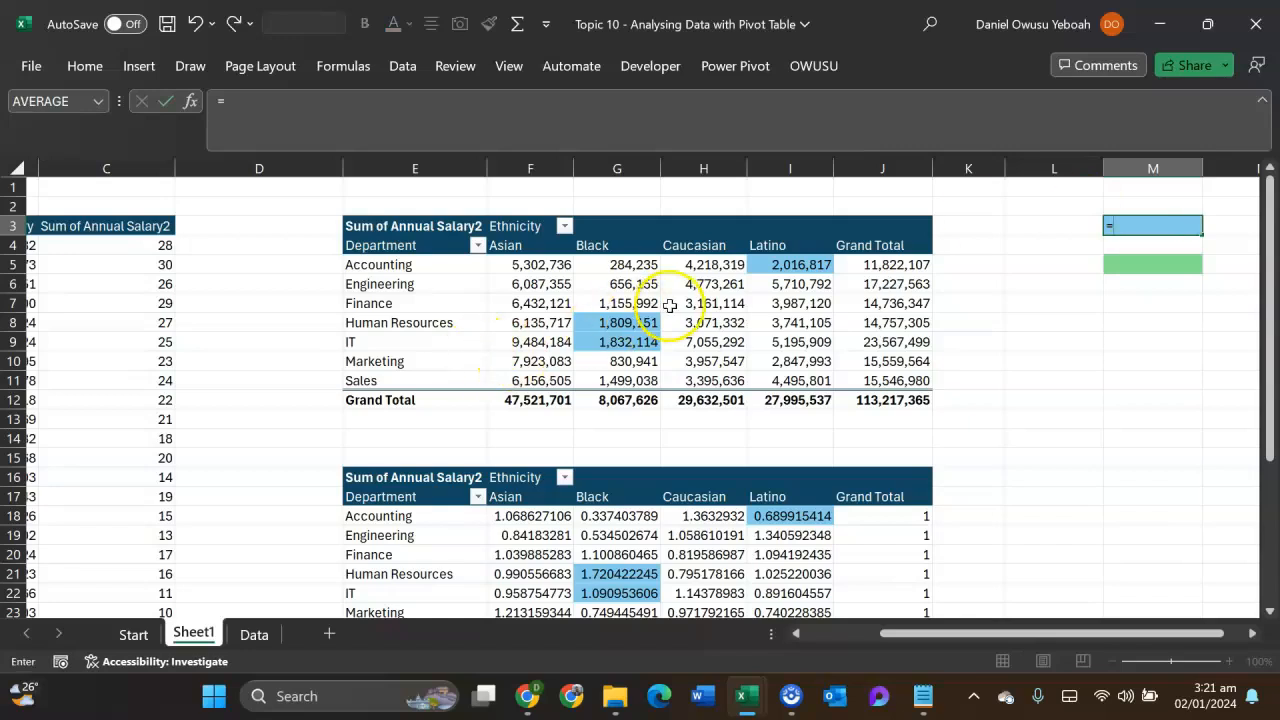
{"action": "left_click", "coordinate": [800, 268]}
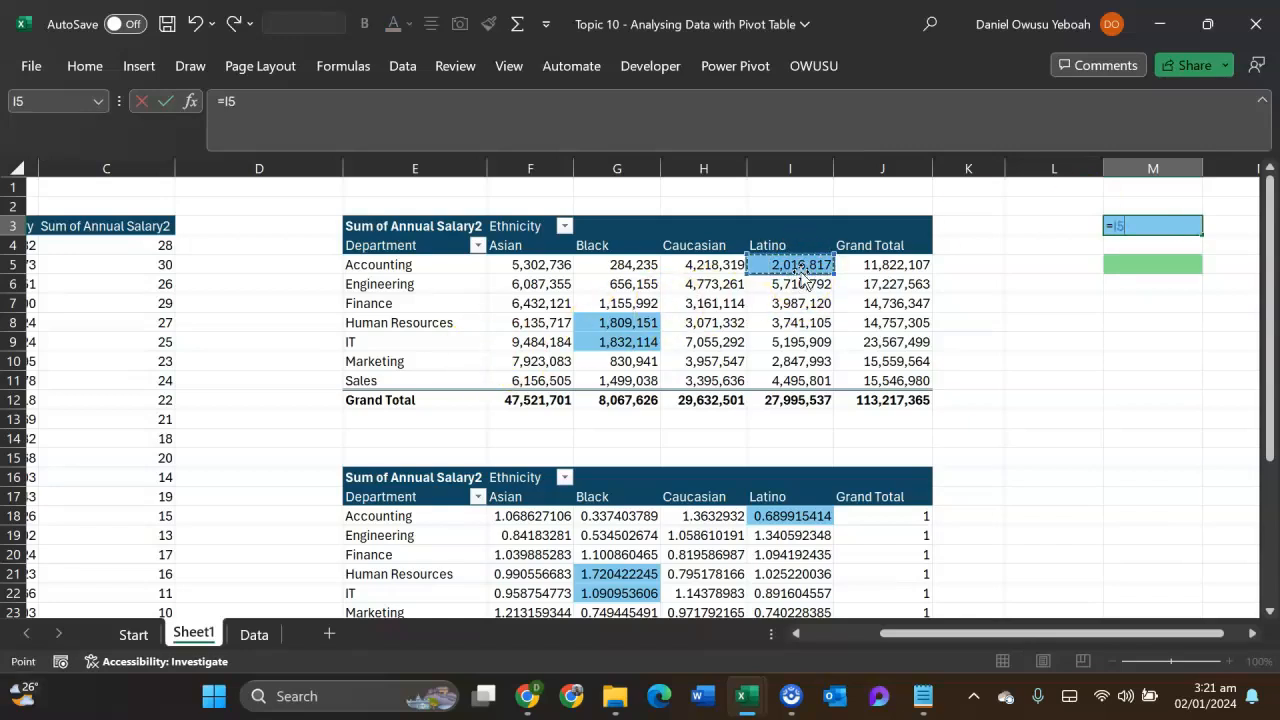
{"action": "type", "text": "*"}
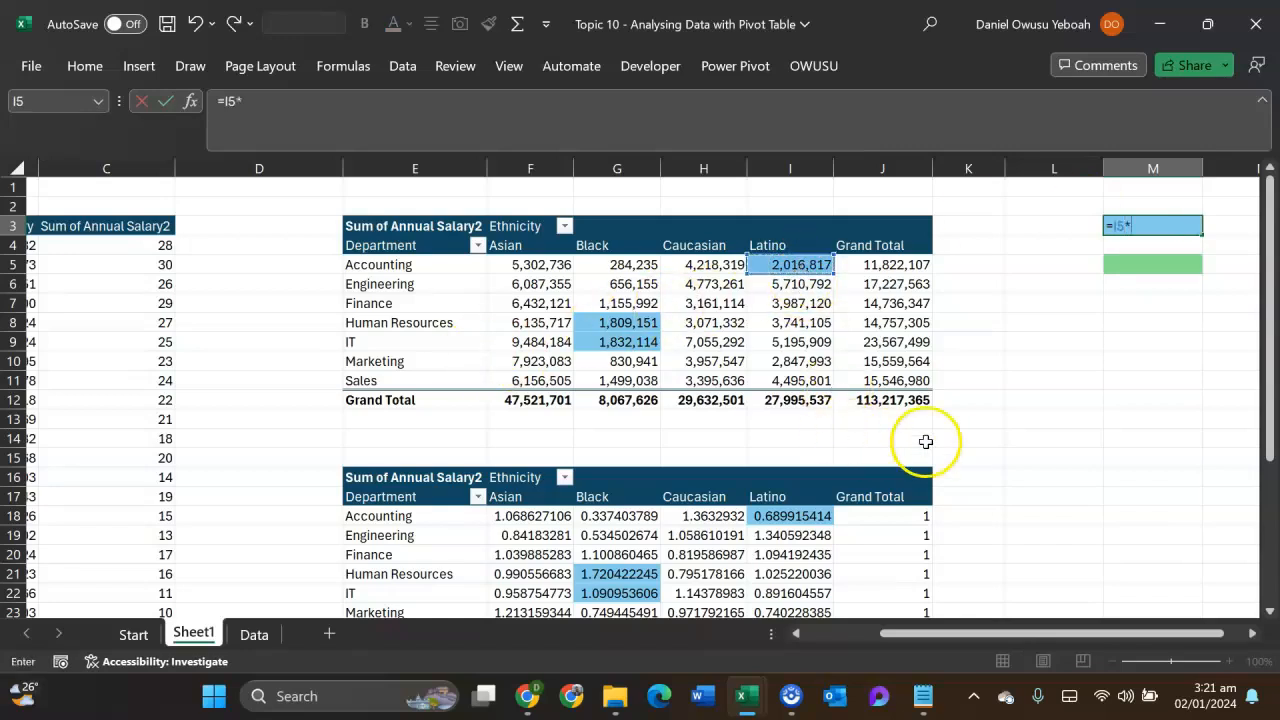
{"action": "left_click", "coordinate": [880, 398]}
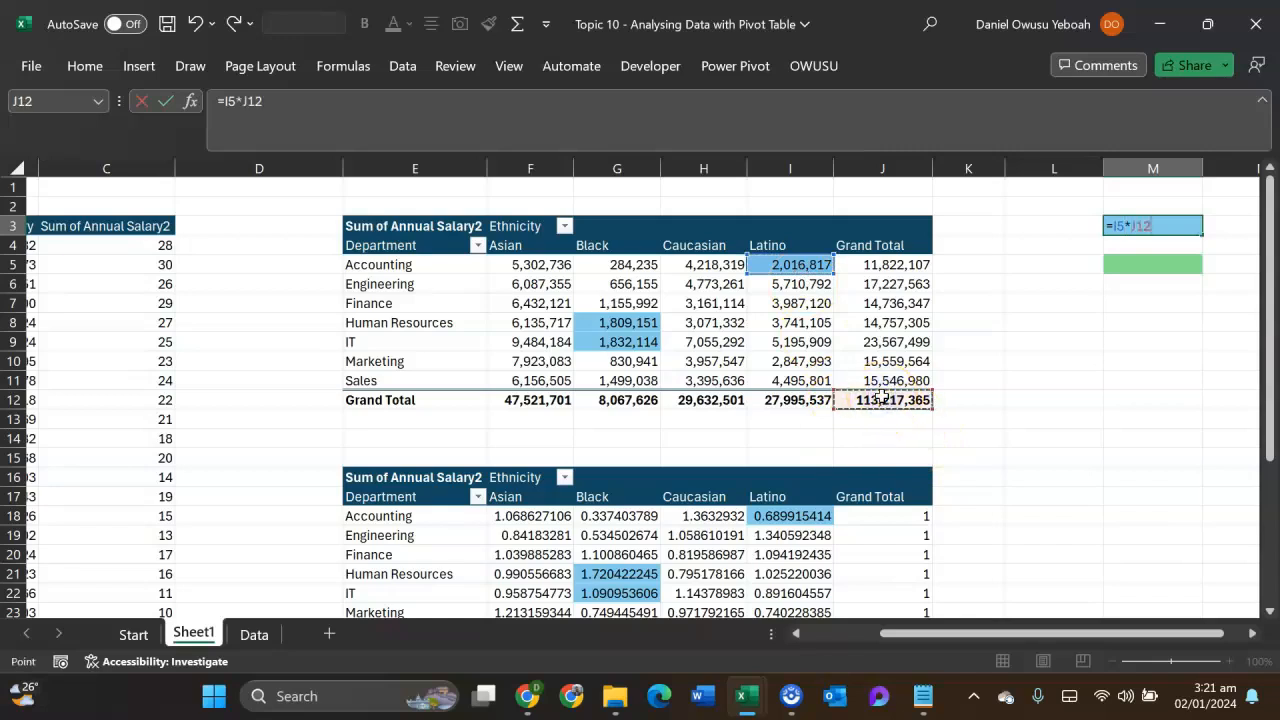
{"action": "key", "text": "Return"}
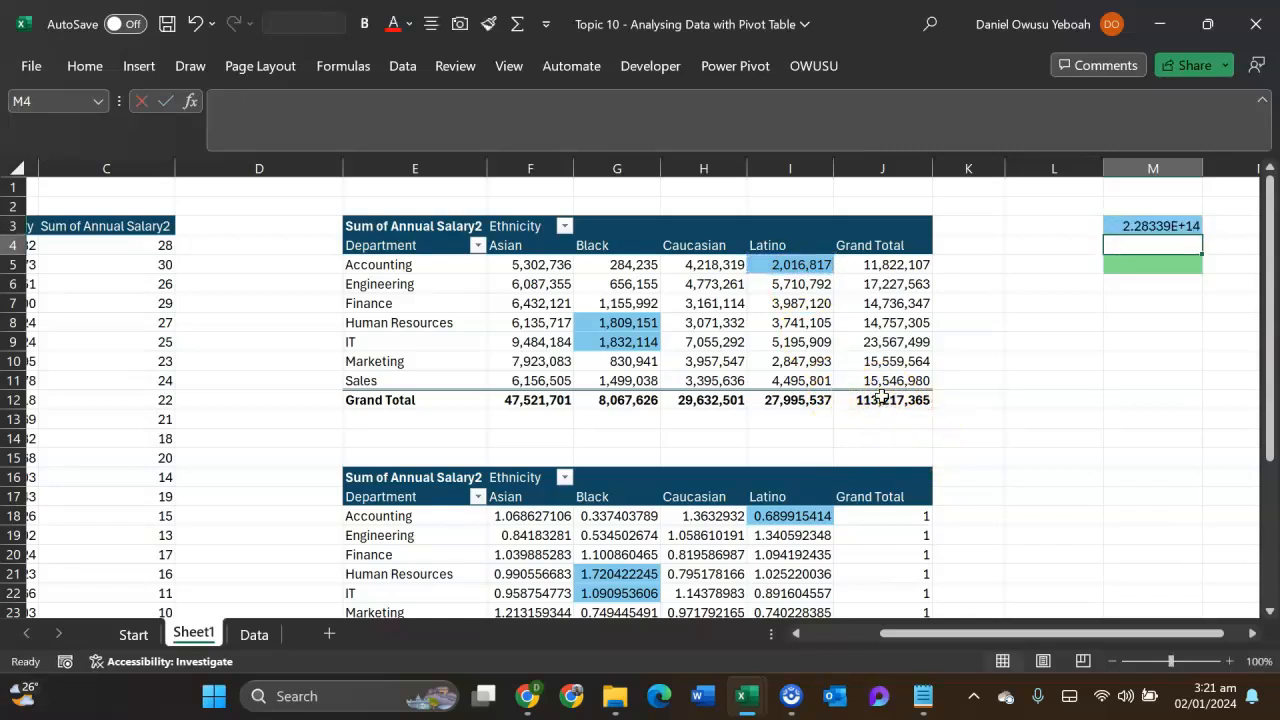
- Format cell M3 with the custom number format #,##0
{"action": "key", "text": "Up"}
{"action": "left_click", "coordinate": [1163, 228]}
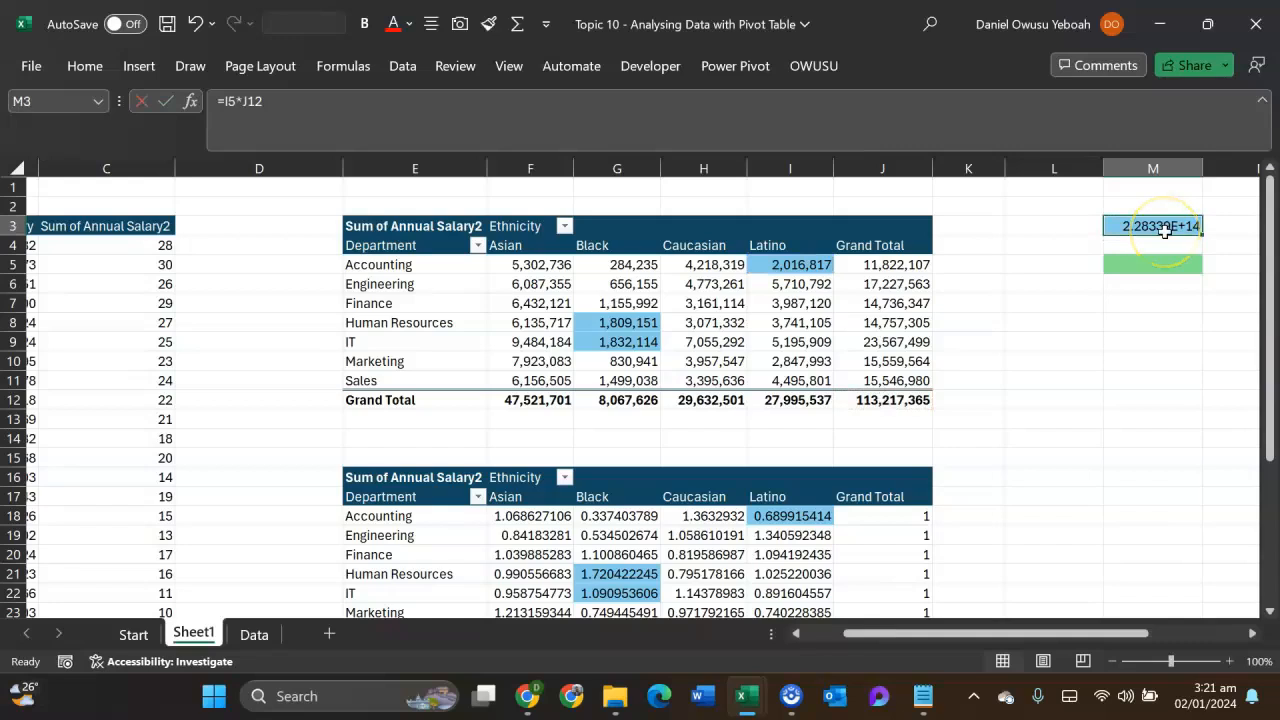
{"action": "key", "text": "ctrl+1"}
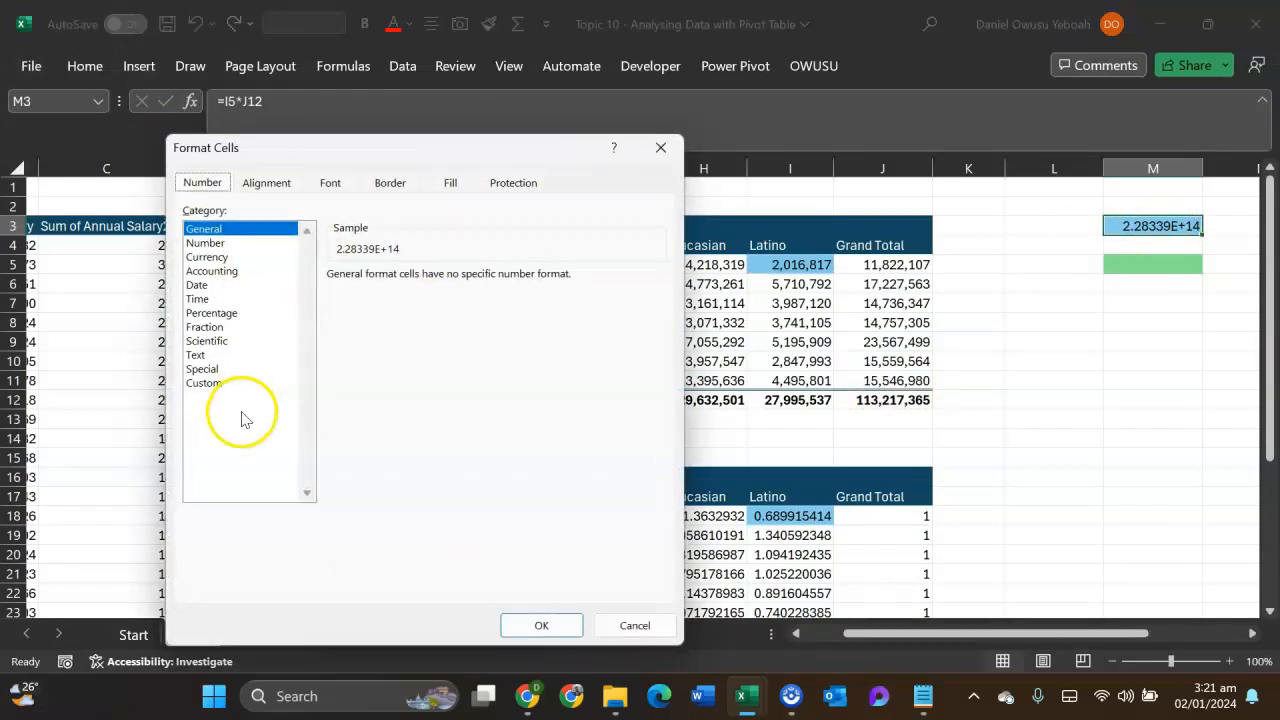
{"action": "left_click", "coordinate": [226, 388]}
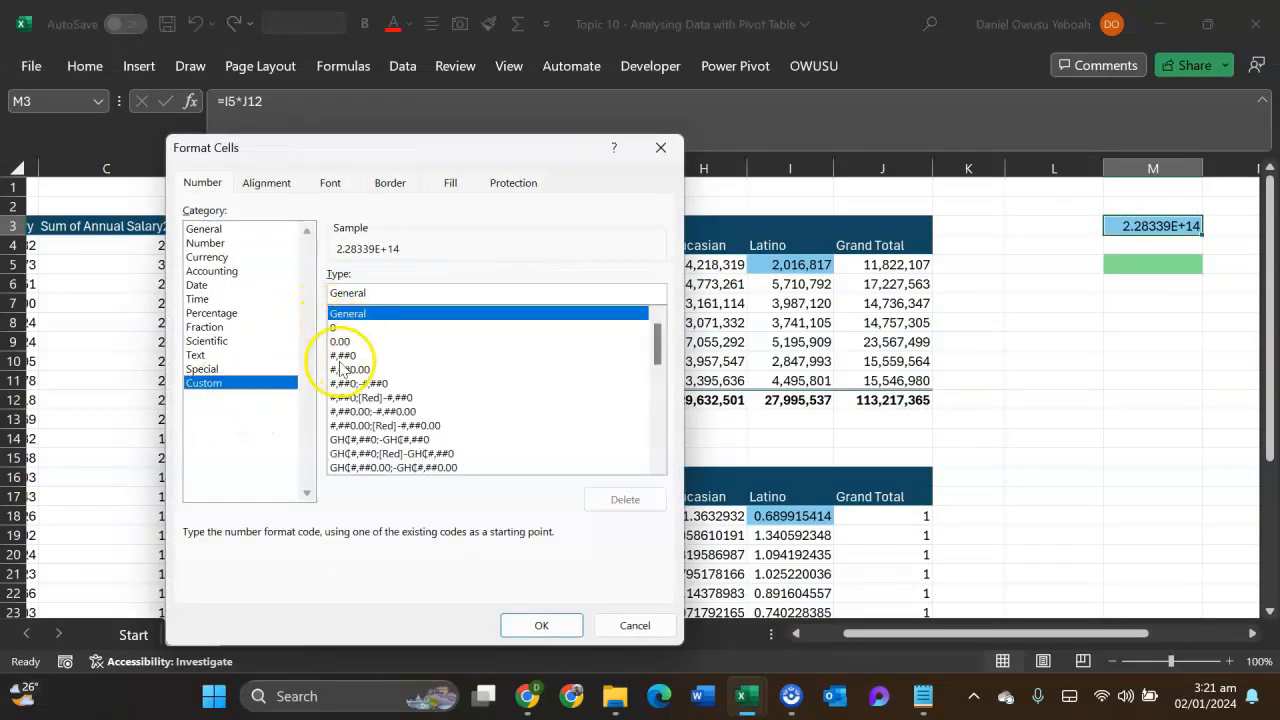
{"action": "left_click", "coordinate": [342, 355]}
{"action": "left_click", "coordinate": [540, 625]}
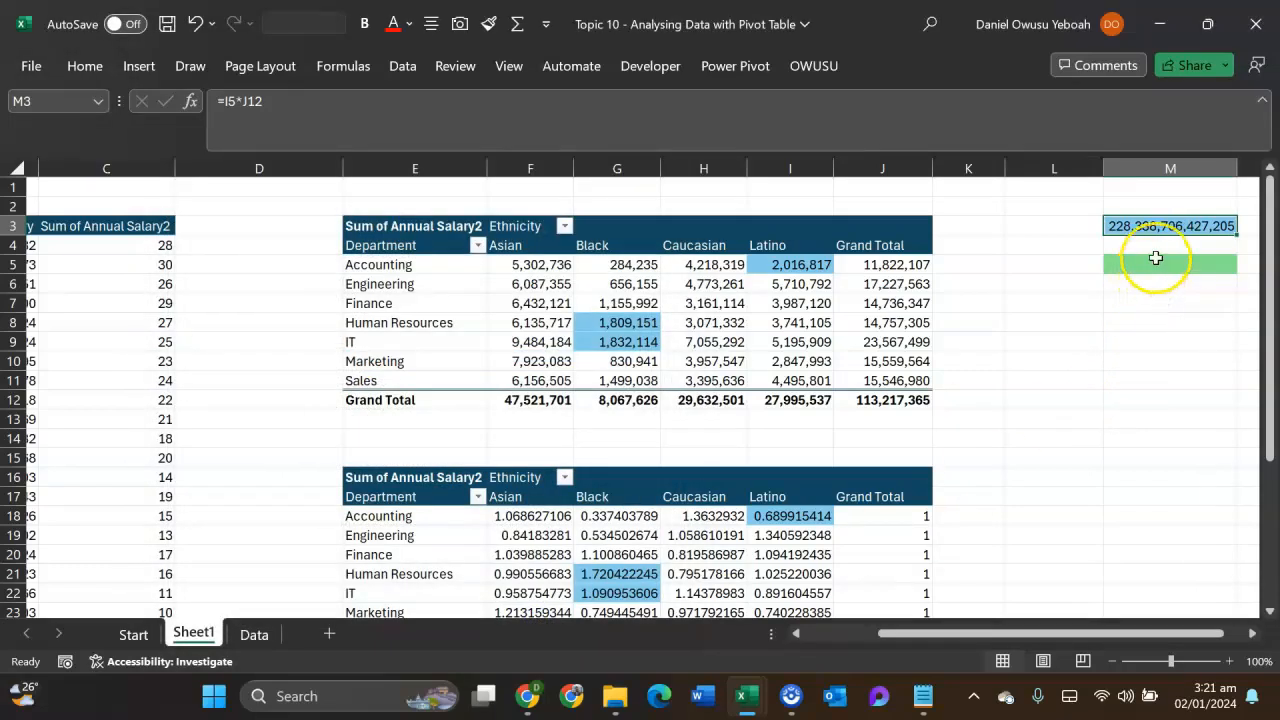
- Enter =I12*J5 in the green cell M5 to multiply the Latino column total by the Accounting row total
{"action": "left_click", "coordinate": [1157, 265]}
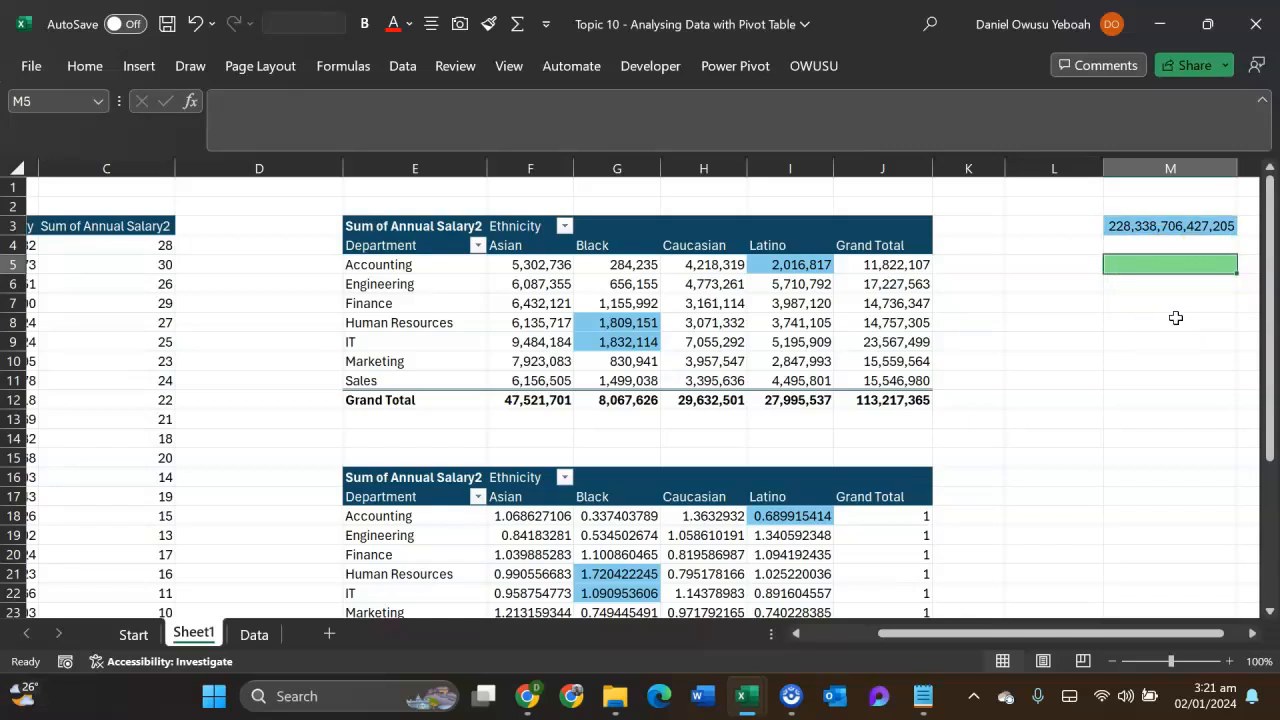
{"action": "type", "text": "="}
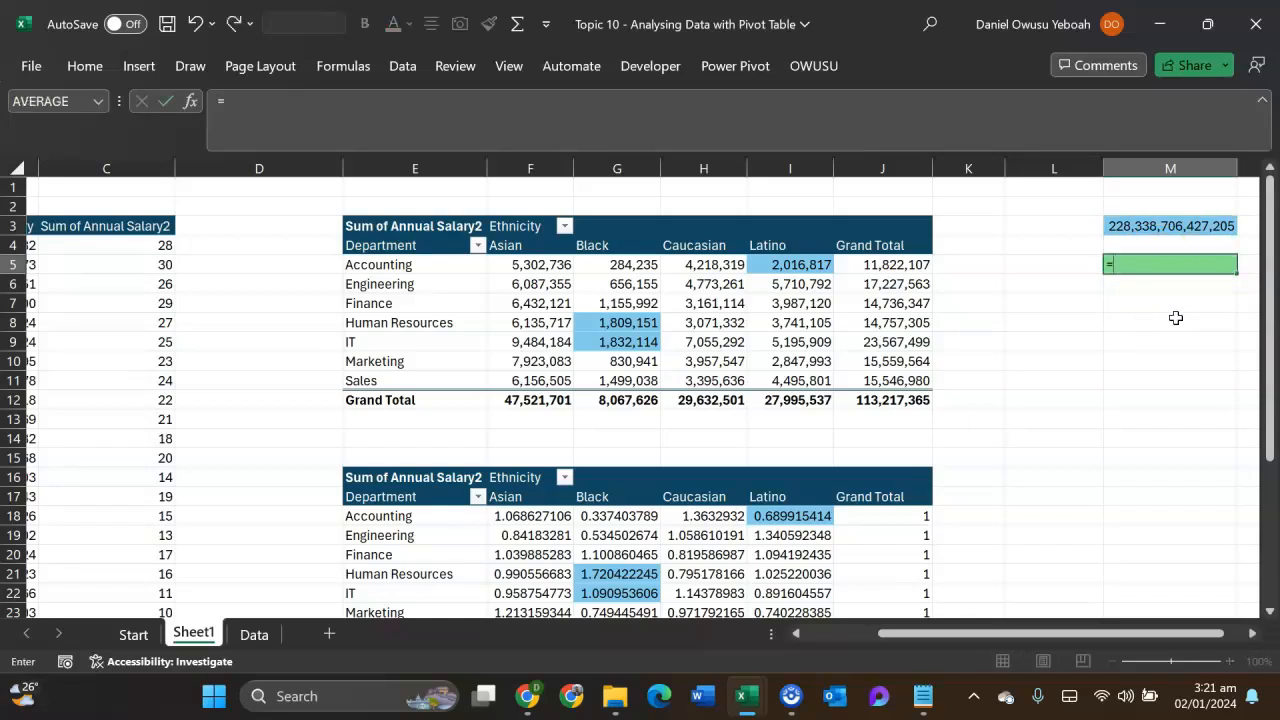
{"action": "left_click", "coordinate": [801, 404]}
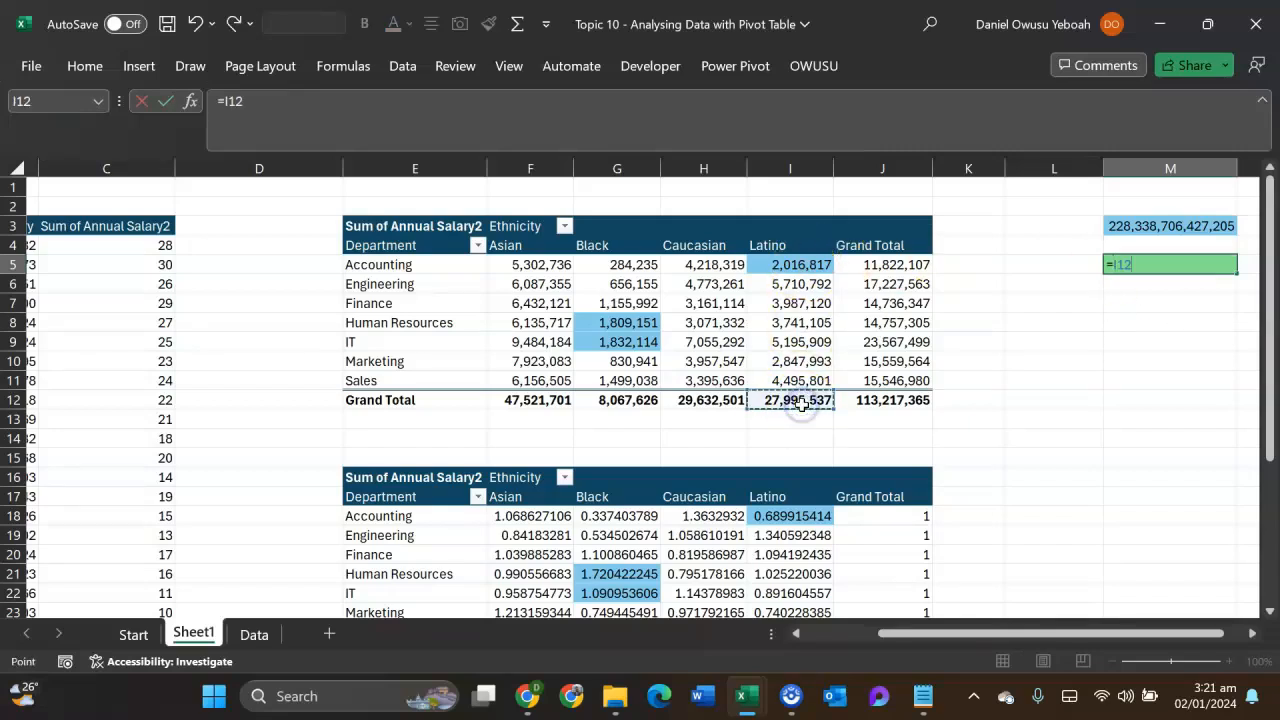
{"action": "left_click", "coordinate": [860, 270]}
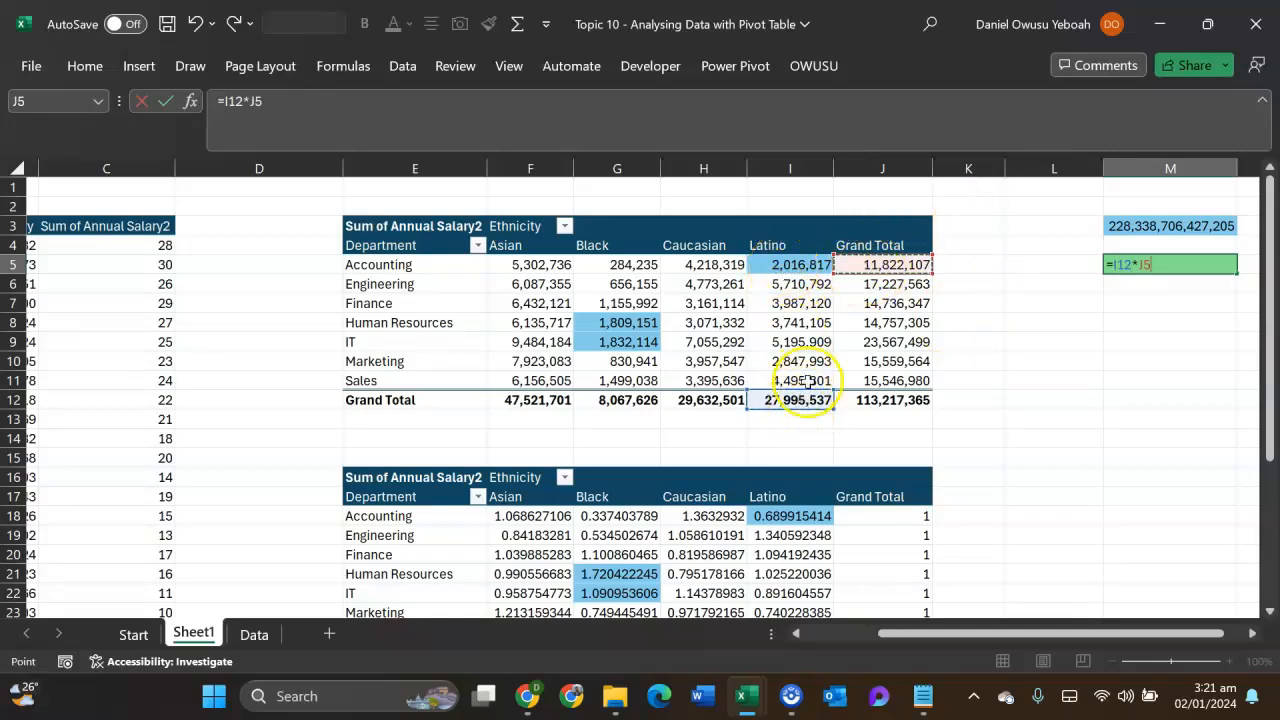
{"action": "key", "text": "Return"}
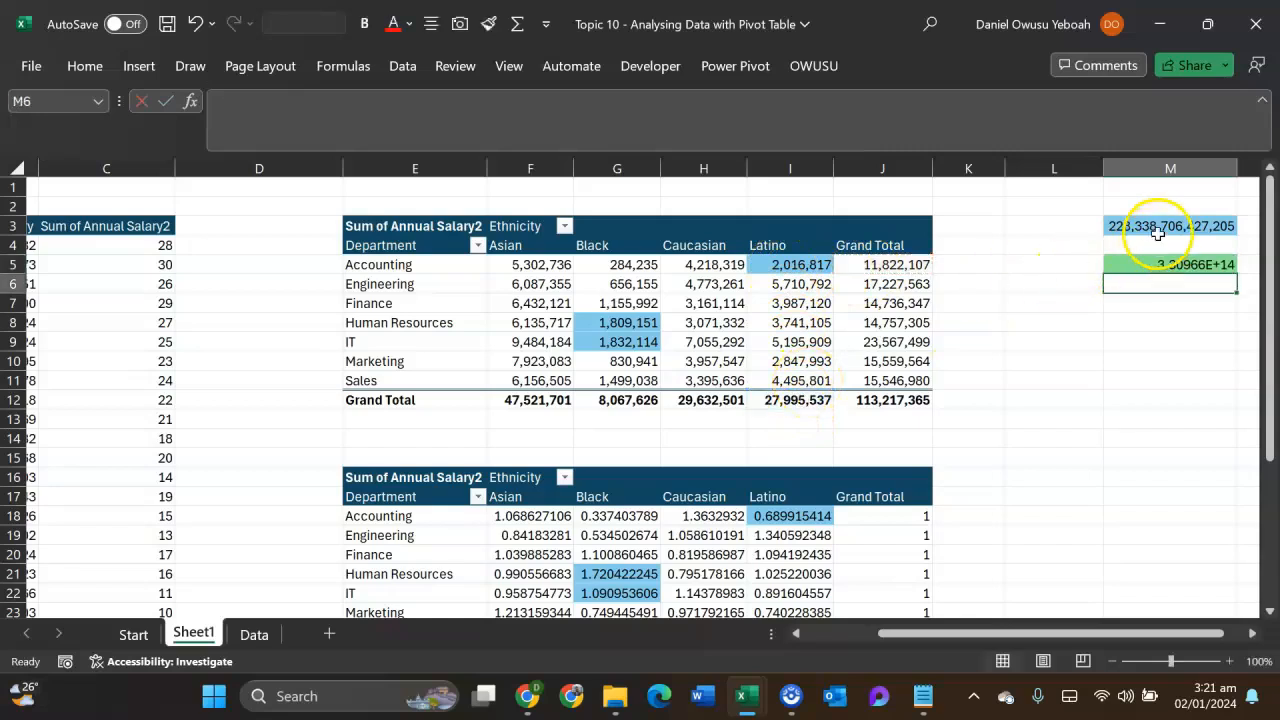
- Apply the custom number format #,##0 to cell M5
{"action": "left_click", "coordinate": [1161, 262]}
{"action": "key", "text": "ctrl+1"}
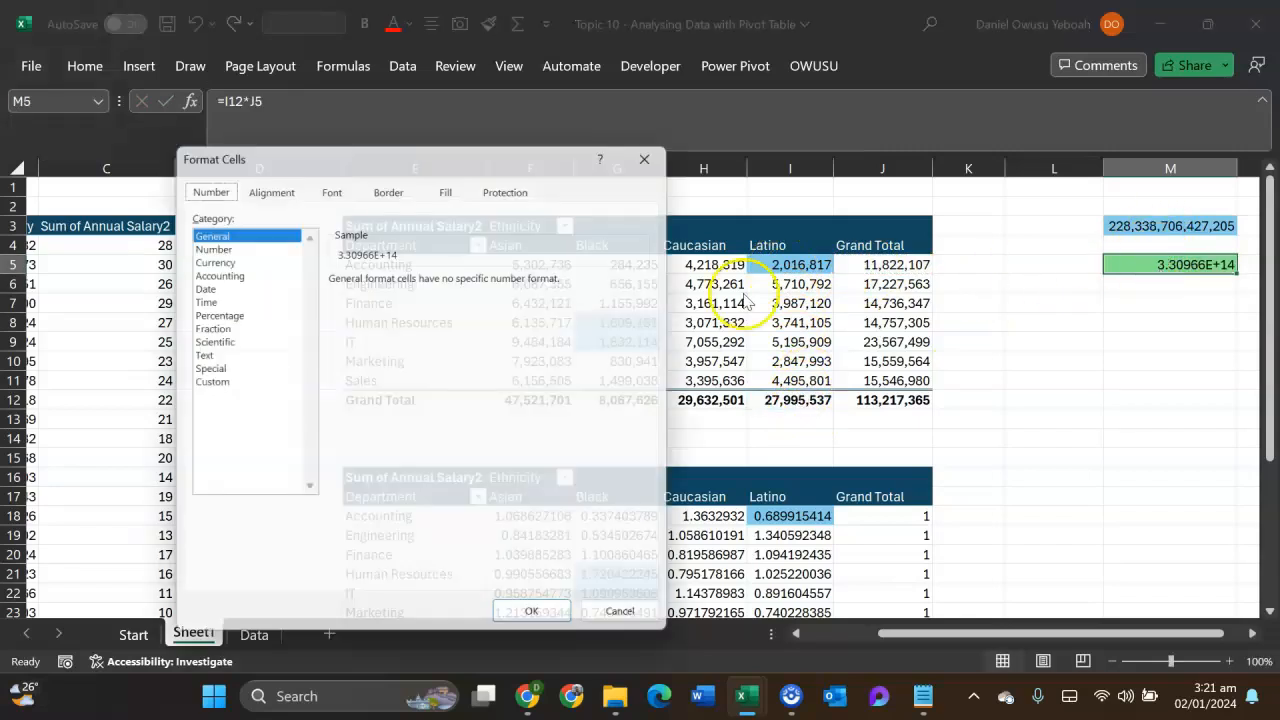
{"action": "left_click", "coordinate": [205, 383]}
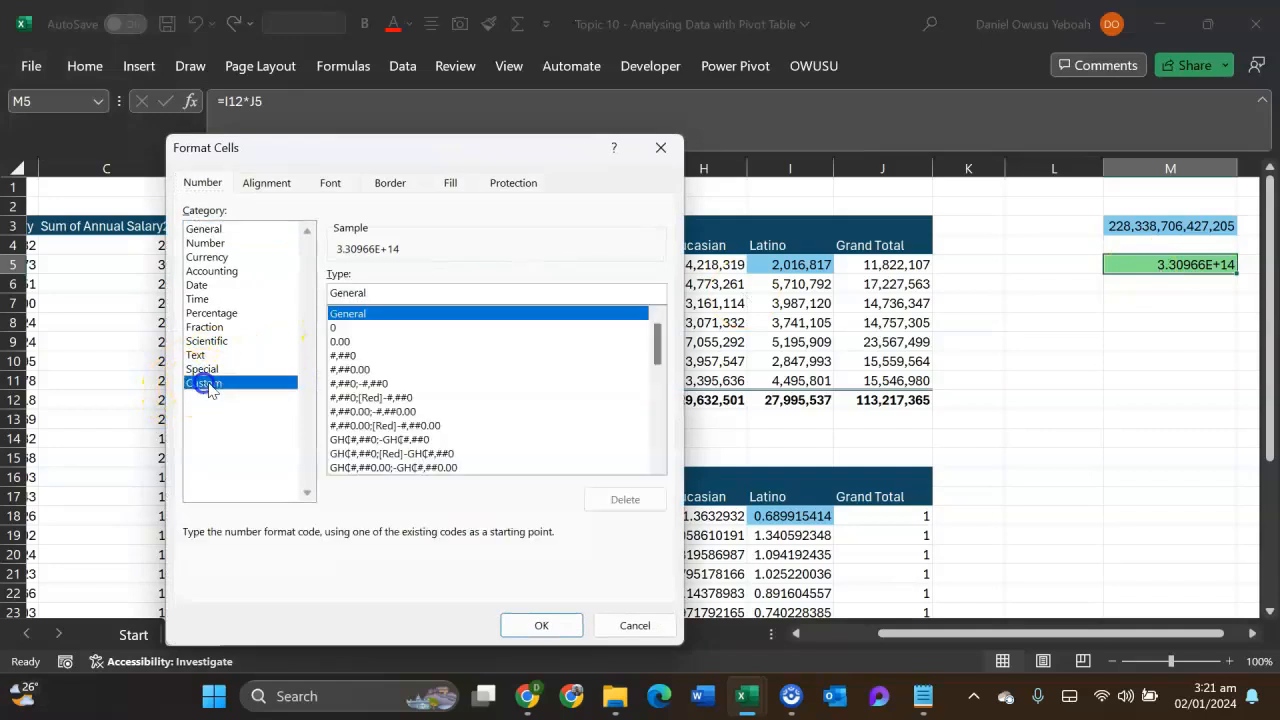
{"action": "left_click", "coordinate": [343, 355]}
{"action": "left_click", "coordinate": [512, 634]}
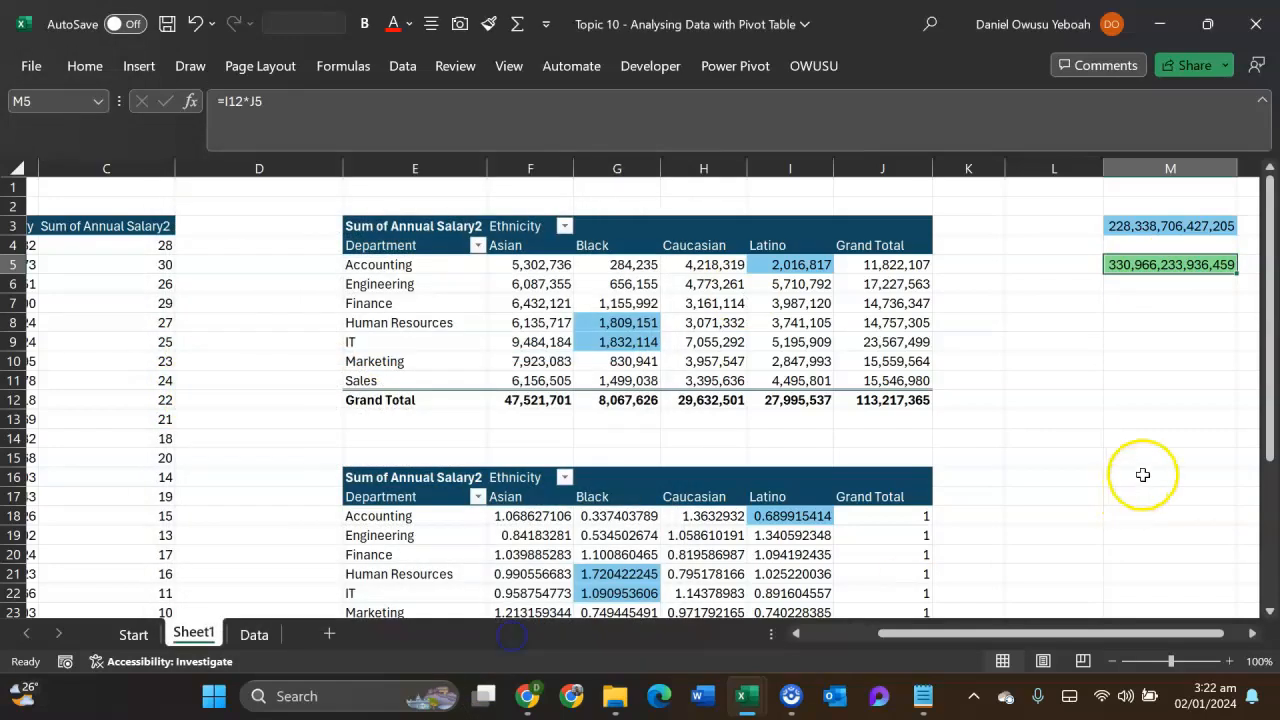
- Enter =M3/M5 in cell M7 to calculate the Accounting Latino index manually
{"action": "left_click", "coordinate": [1153, 302]}
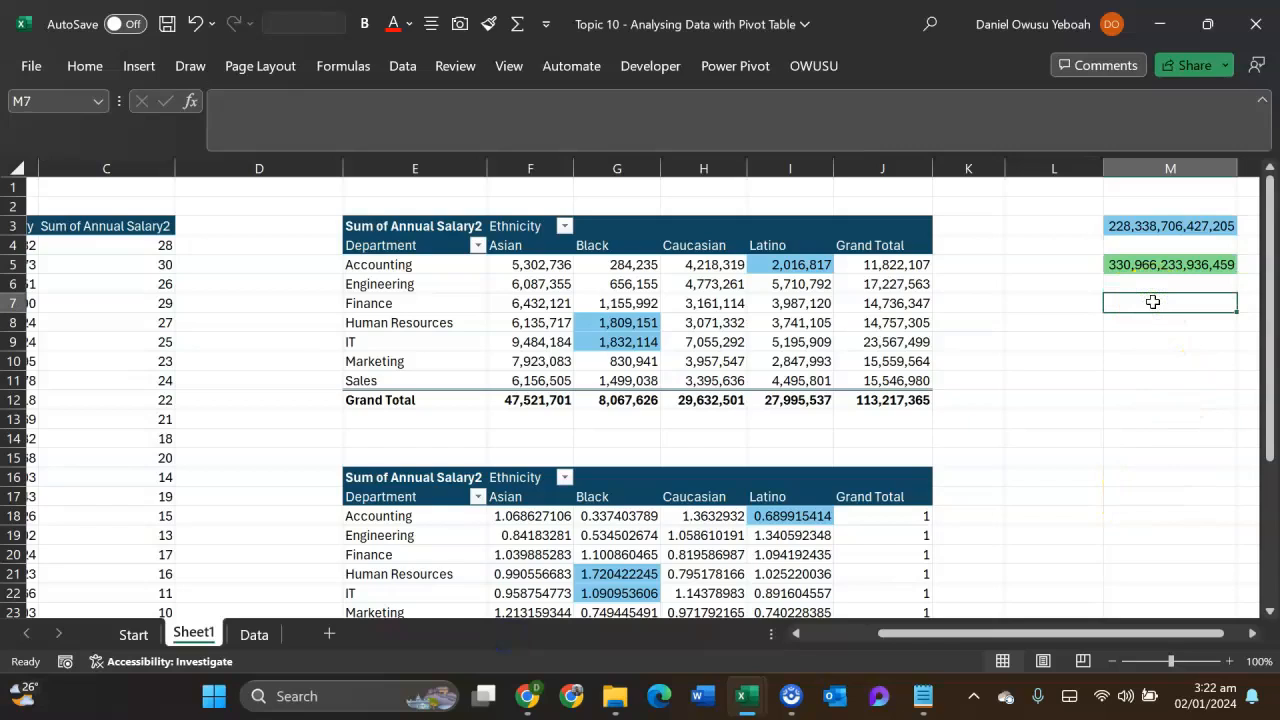
{"action": "type", "text": "="}
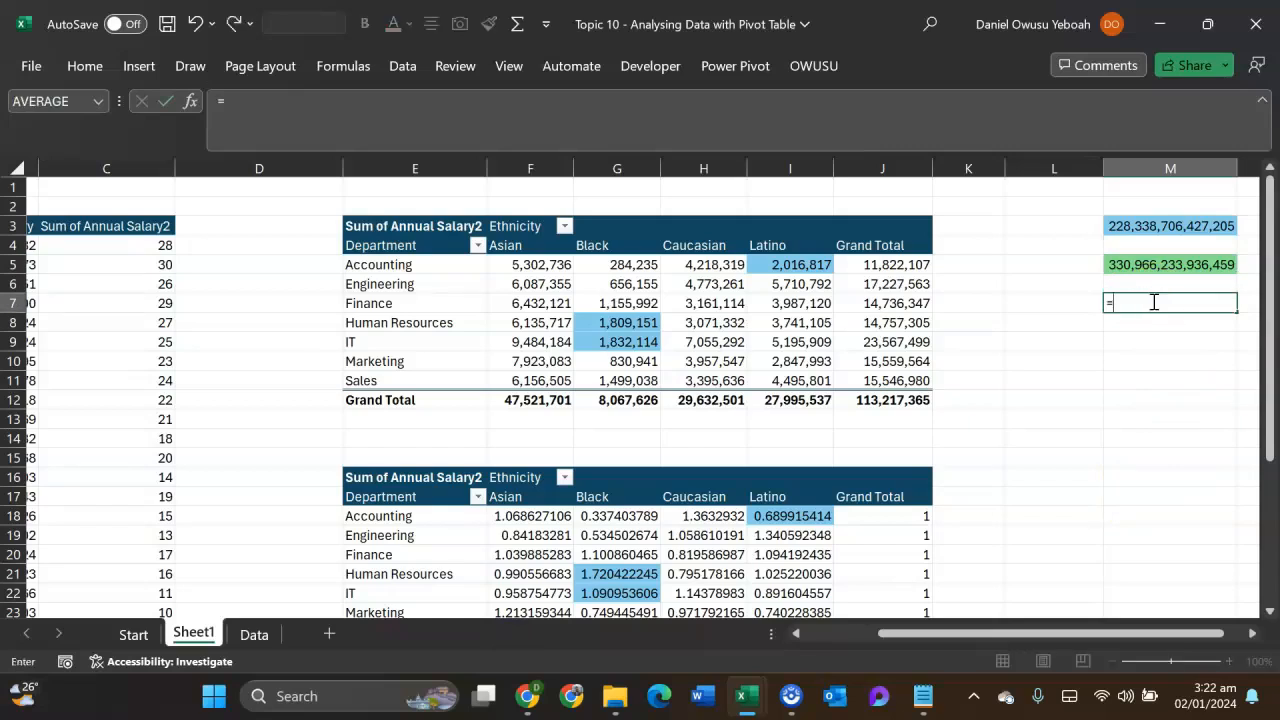
{"action": "left_click", "coordinate": [1150, 227]}
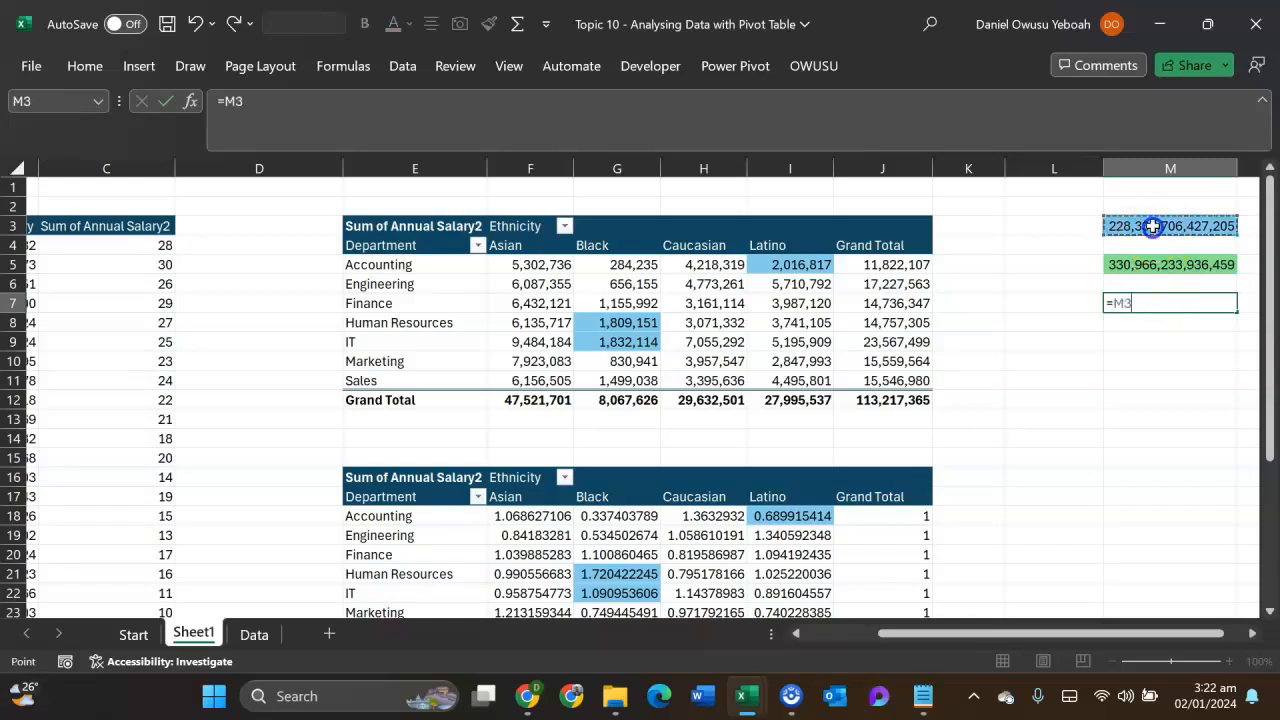
{"action": "type", "text": "/"}
{"action": "left_click", "coordinate": [1167, 264]}
{"action": "key", "text": "Return"}
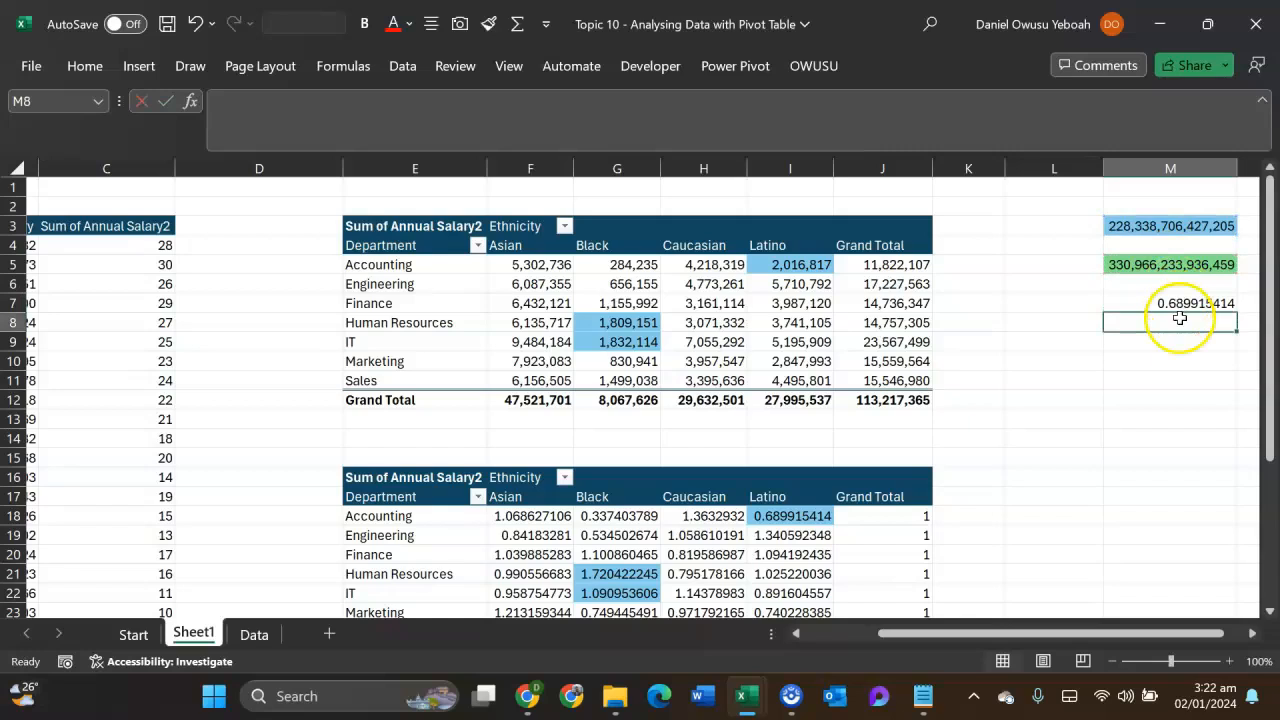
- Compare M7 with the Accounting Latino index in the lower pivot table and review the cells referenced by the M3 and M5 formulas
{"action": "left_click", "coordinate": [1172, 305]}
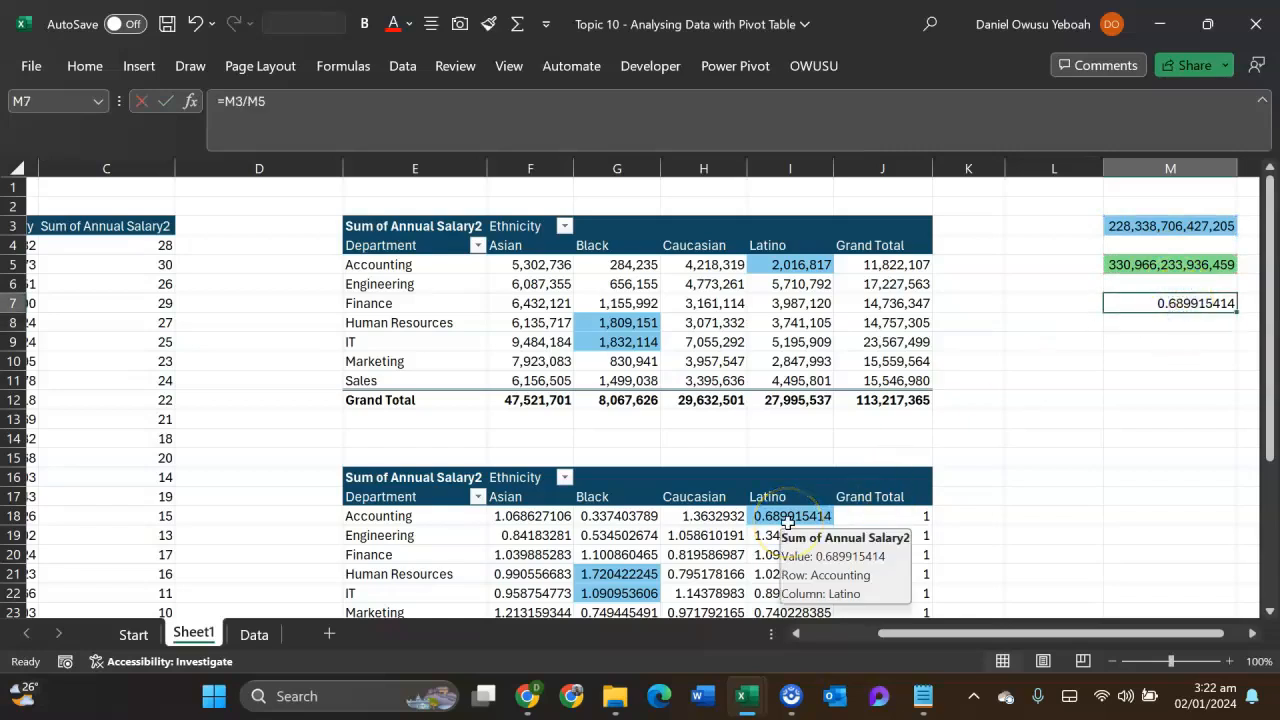
{"action": "scroll", "coordinate": [1100, 400], "scroll_direction": "down", "scroll_amount": 1}
{"action": "scroll", "coordinate": [1209, 374], "scroll_direction": "up", "scroll_amount": 1}
{"action": "left_click", "coordinate": [1177, 237]}
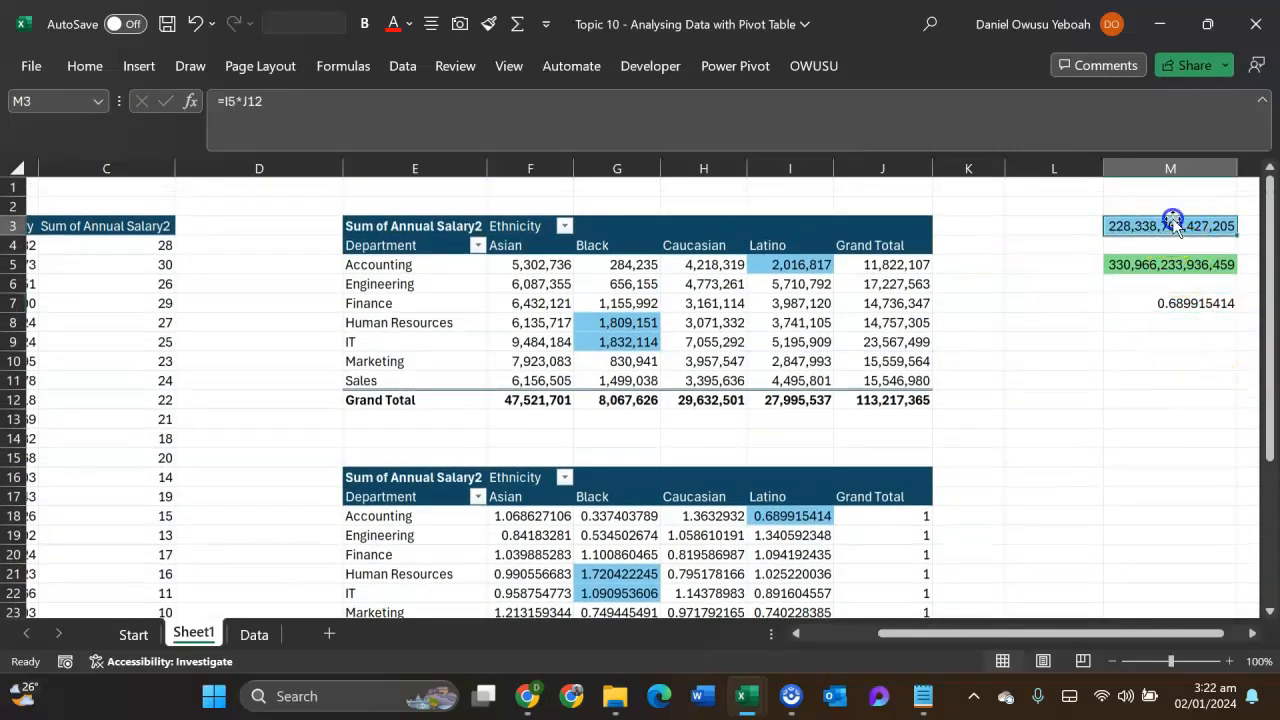
{"action": "double_click", "coordinate": [1177, 237]}
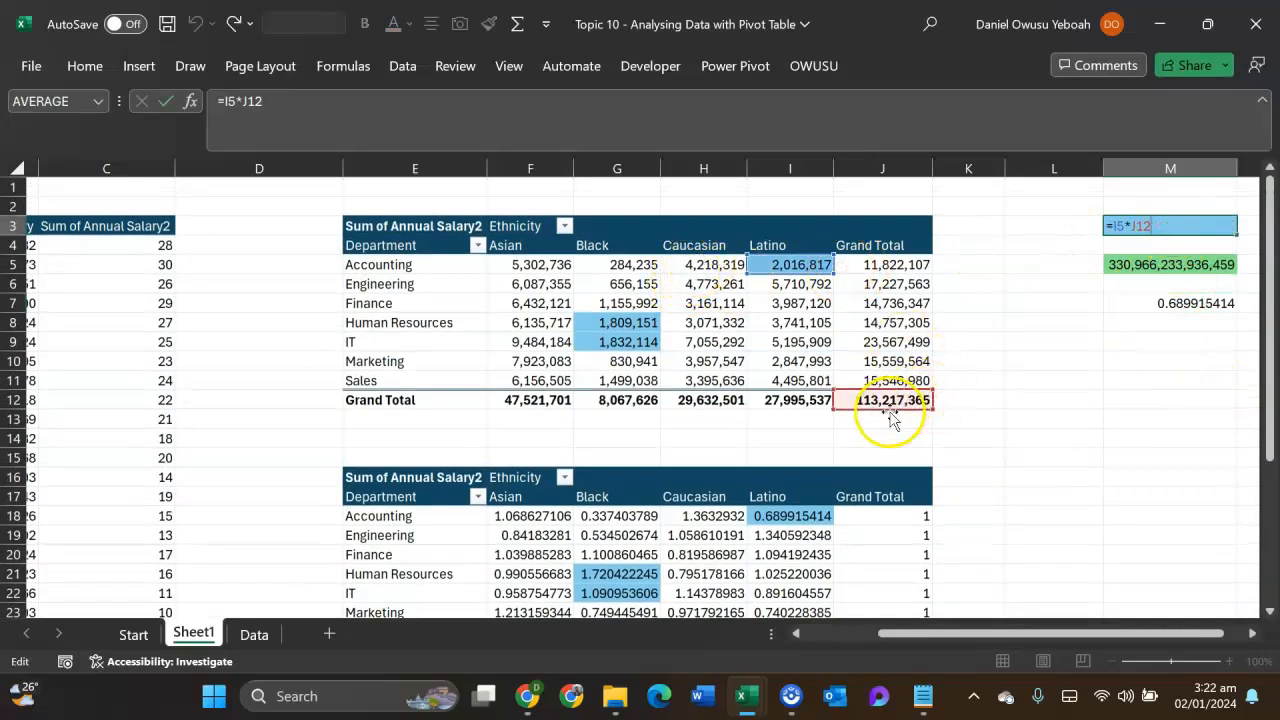
{"action": "key", "text": "Return"}
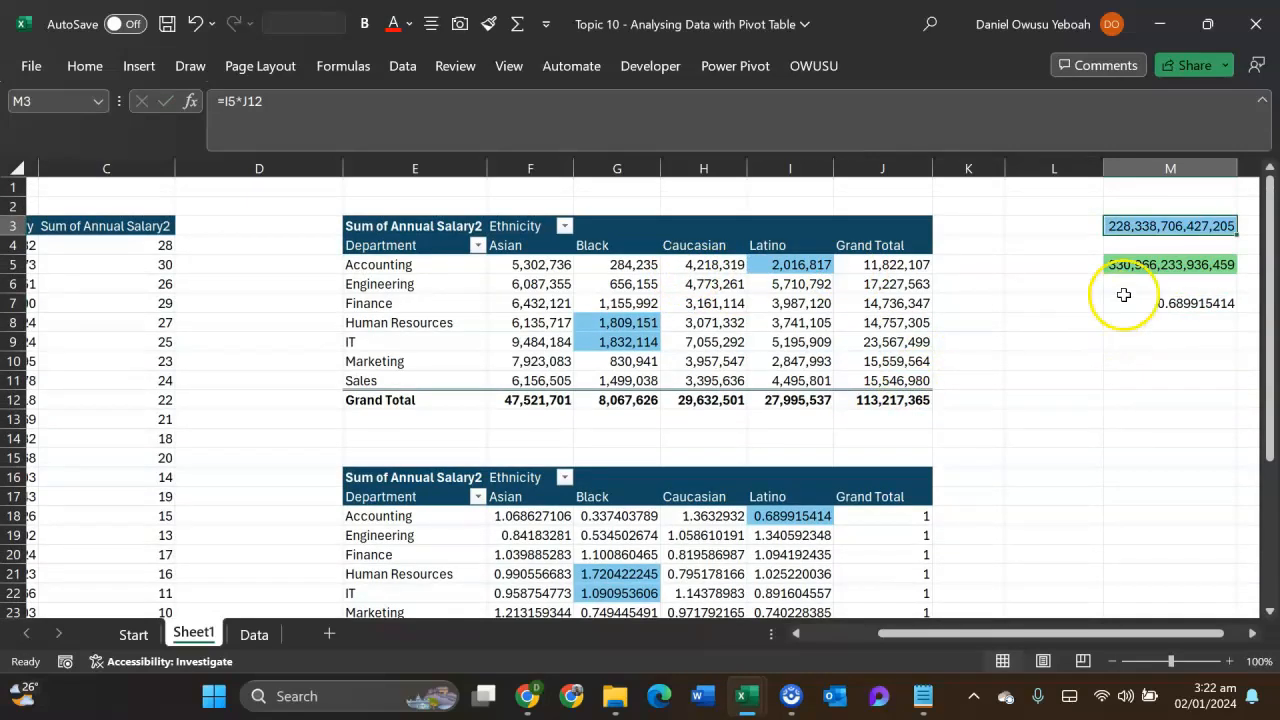
{"action": "double_click", "coordinate": [1145, 265]}
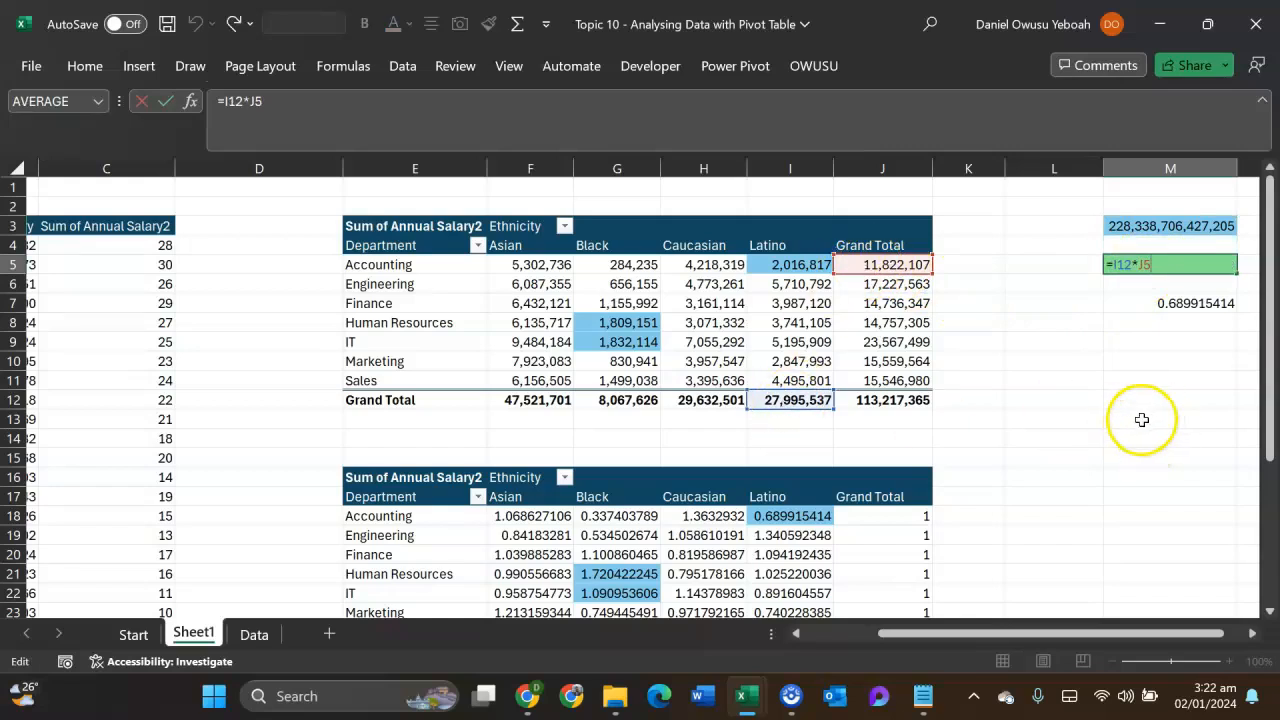
{"action": "key", "text": "ctrl+Return"}
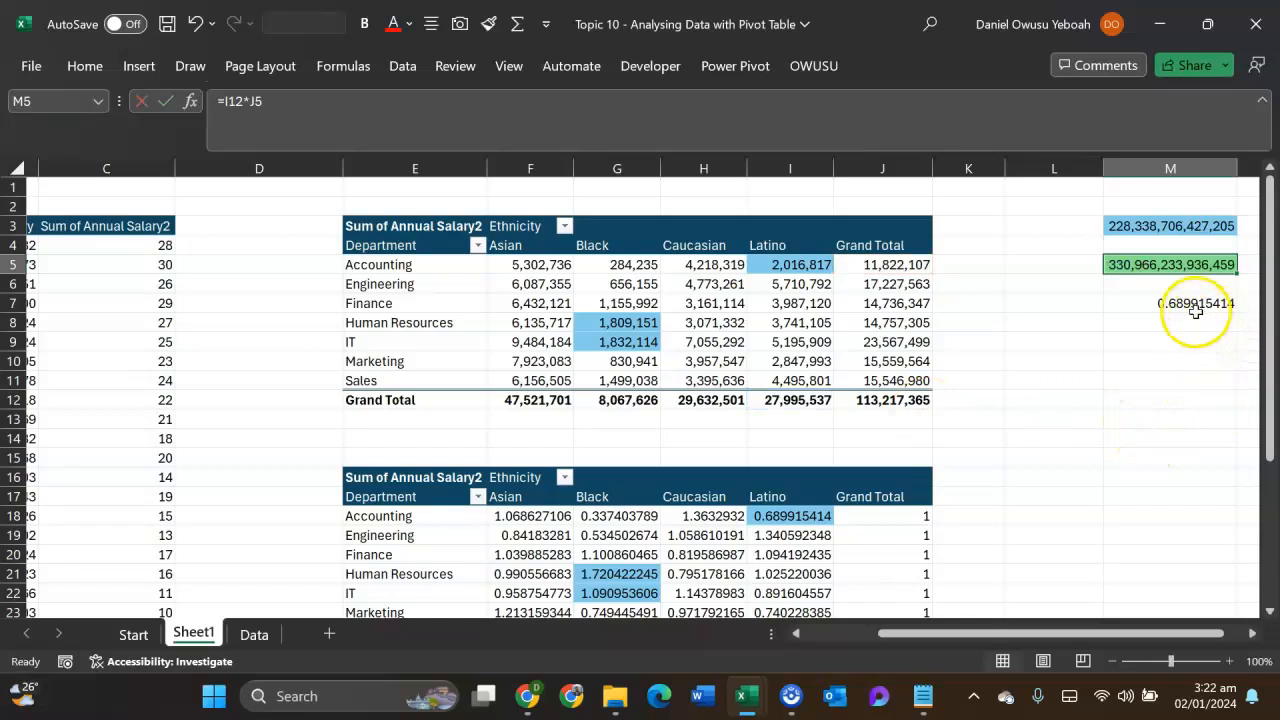
- Compare the M7 formula result with the Accounting Latino index and look over the Show Values As calculations for the lower pivot table
{"action": "left_click", "coordinate": [1196, 306]}
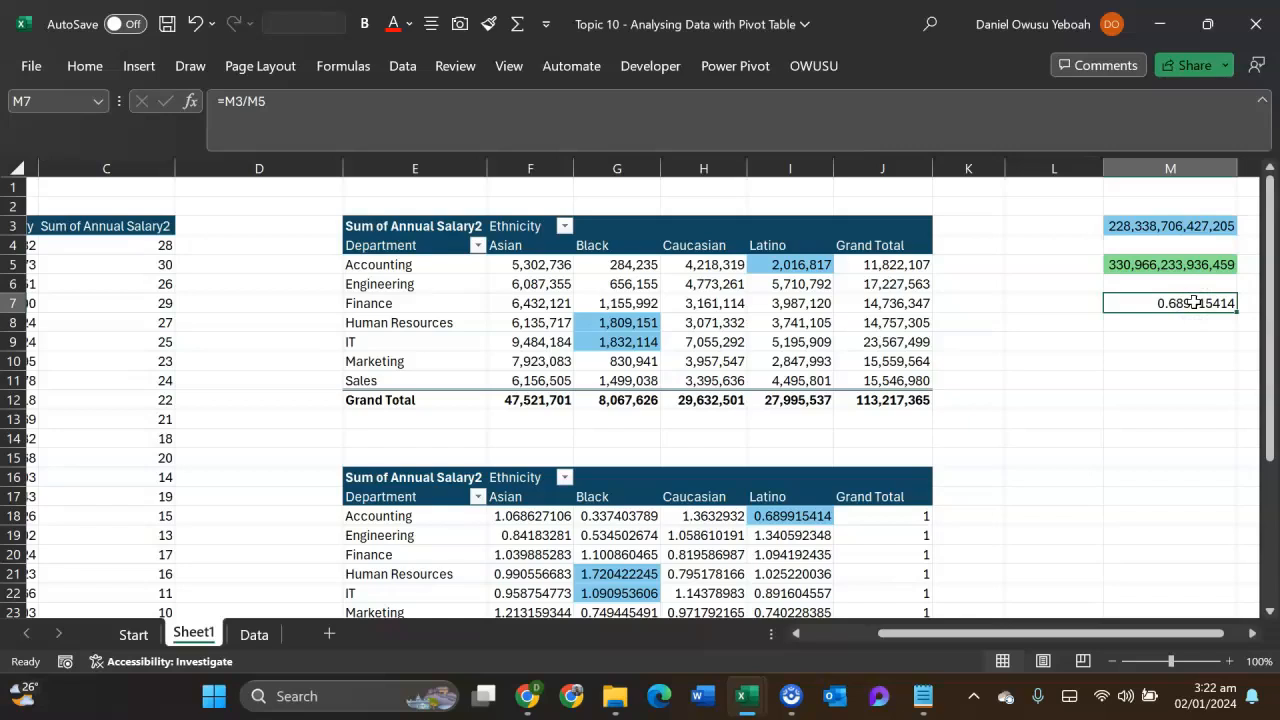
{"action": "scroll", "coordinate": [614, 508], "scroll_direction": "down", "scroll_amount": 1}
{"action": "scroll", "coordinate": [1048, 434], "scroll_direction": "up", "scroll_amount": 1}
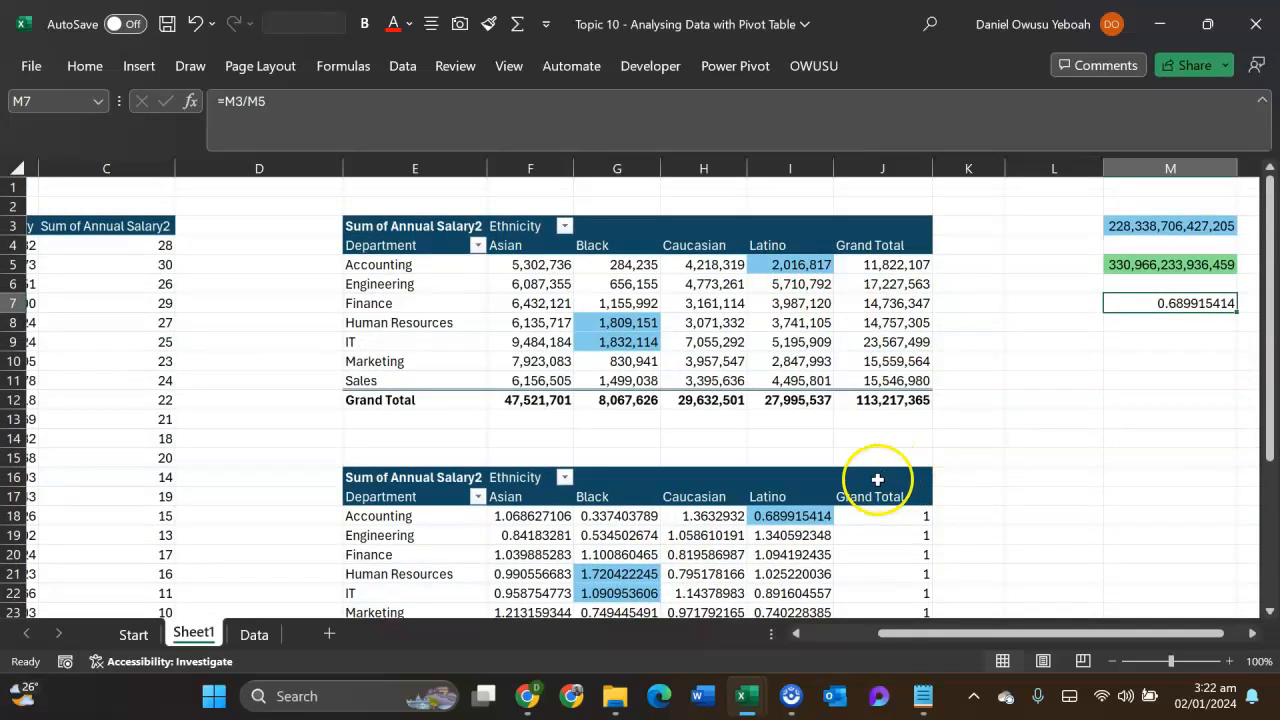
{"action": "mouse_move", "coordinate": [814, 514]}
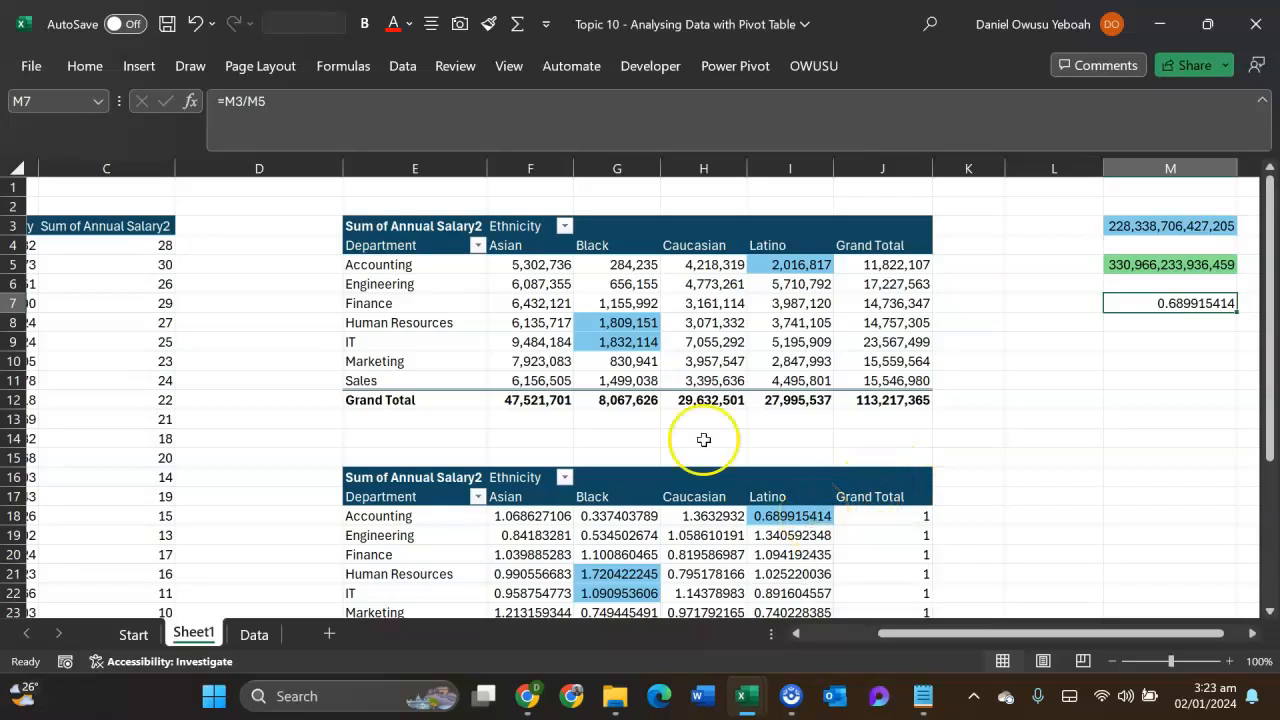
{"action": "right_click", "coordinate": [788, 554]}
{"action": "mouse_move", "coordinate": [849, 415]}
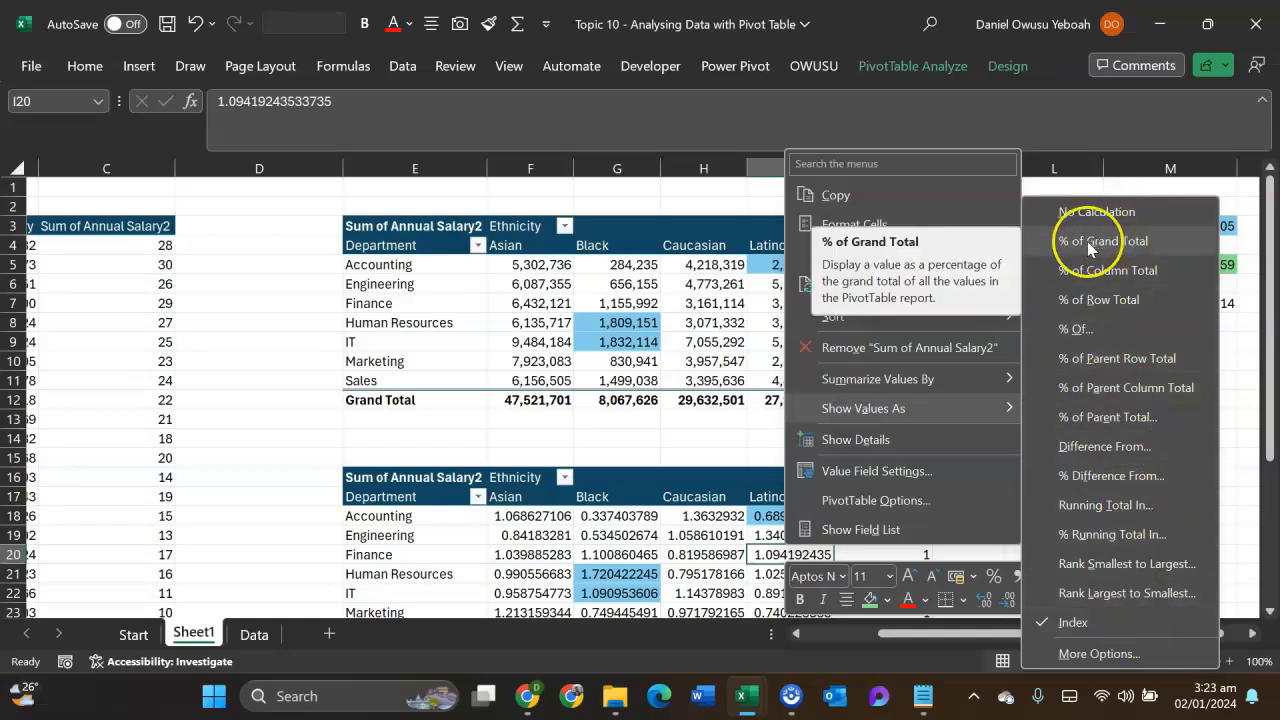
{"action": "key", "text": "Escape"}
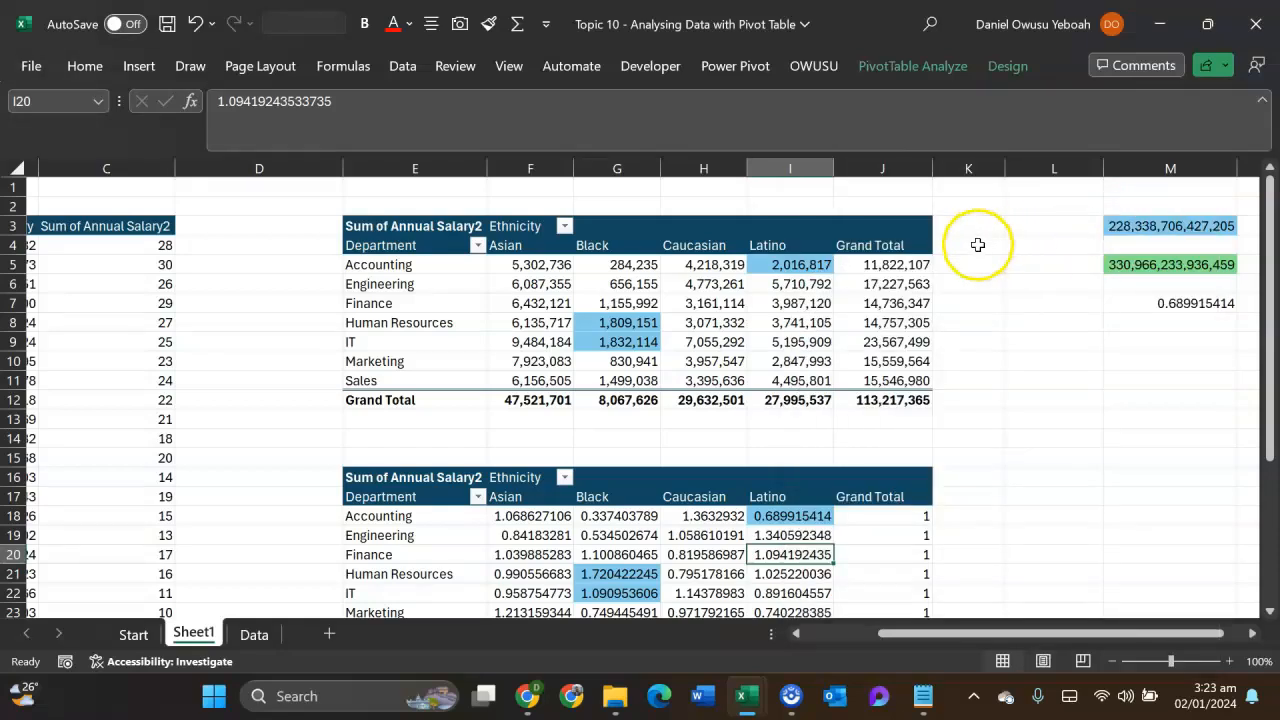
{"action": "left_click", "coordinate": [853, 436]}
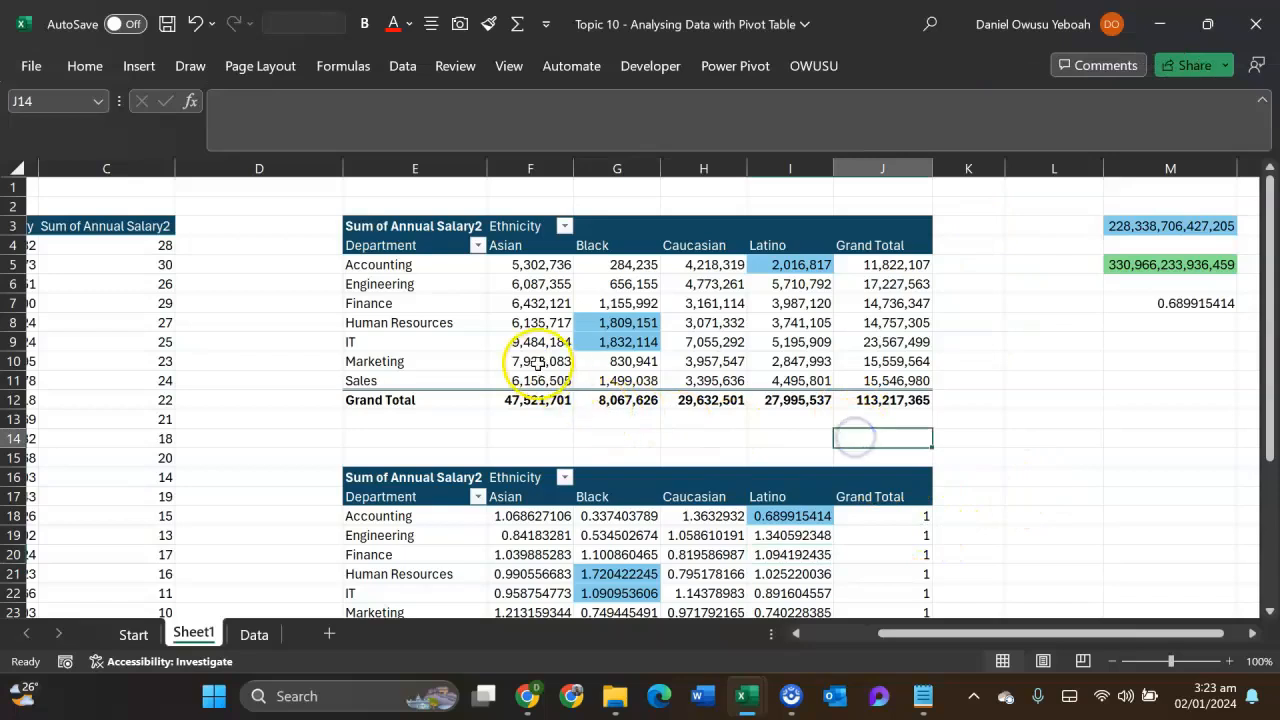
- Clear the two Department by Ethnicity pivot tables in columns D to K and the manual index calculations in L1:O12
{"action": "left_click_drag", "start_coordinate": [330, 190], "coordinate": [1009, 588]}
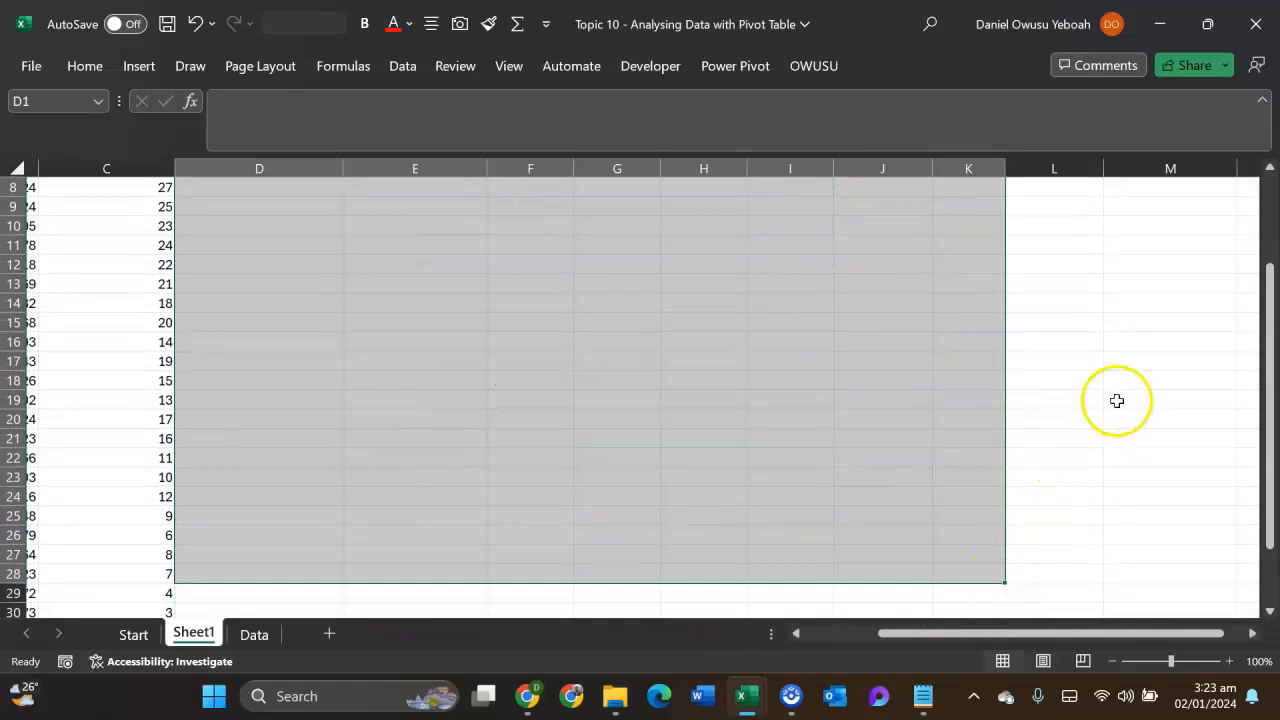
{"action": "scroll", "coordinate": [1090, 370], "scroll_direction": "up", "scroll_amount": 3}
{"action": "left_click_drag", "start_coordinate": [1100, 190], "coordinate": [1075, 400]}
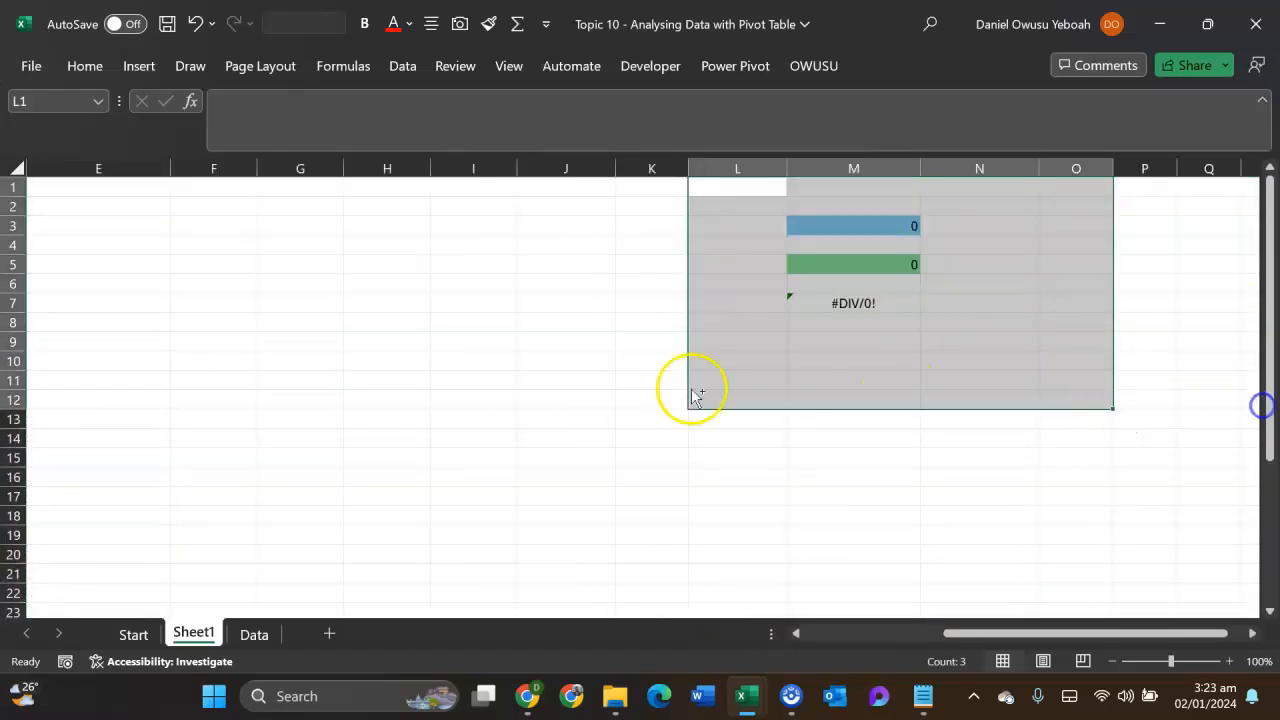
{"action": "key", "text": "Delete"}
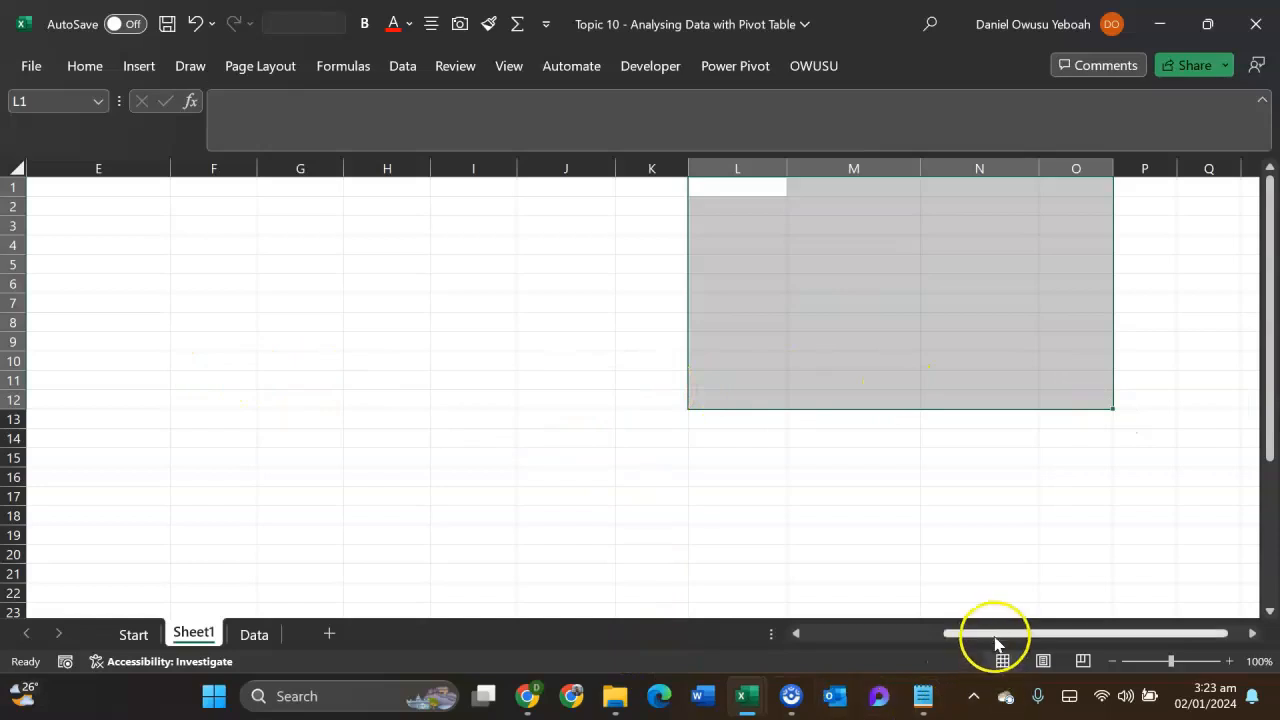
- Remove Sum of Annual Salary2 from the hire-year pivot table and display its field list
{"action": "left_click_drag", "start_coordinate": [994, 633], "coordinate": [794, 630]}
{"action": "left_click", "coordinate": [358, 323]}
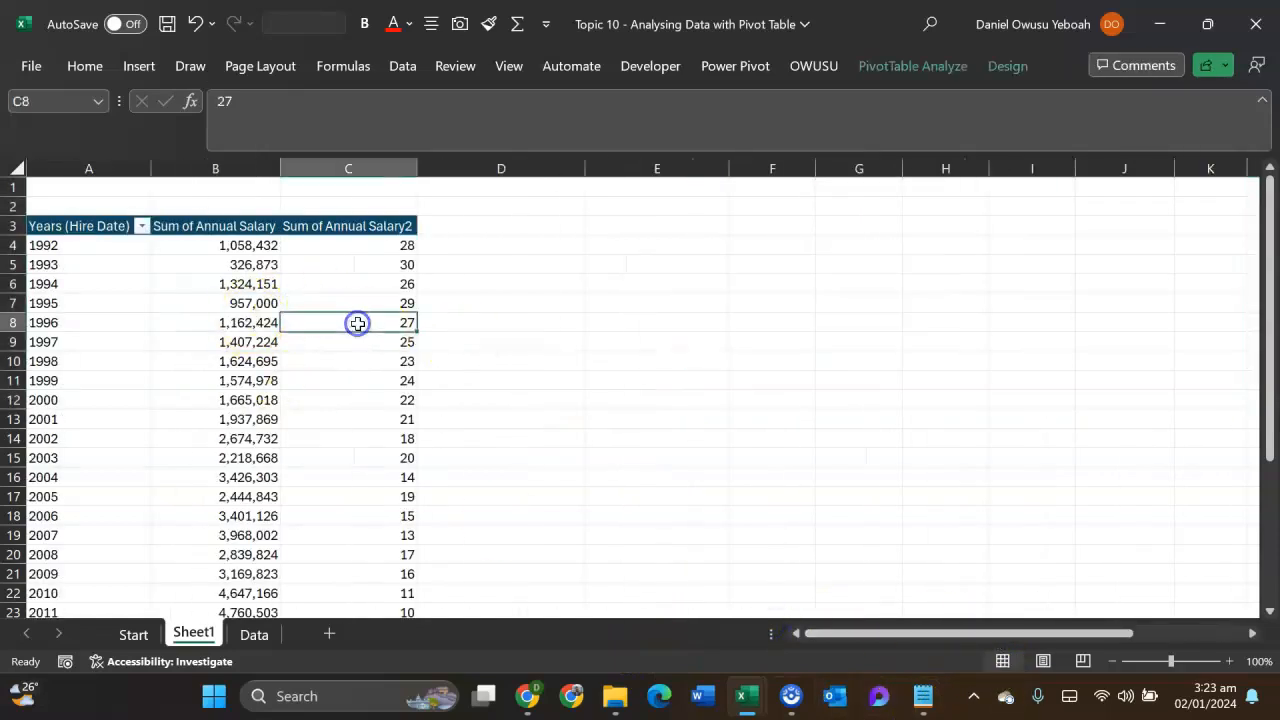
{"action": "left_click", "coordinate": [197, 391]}
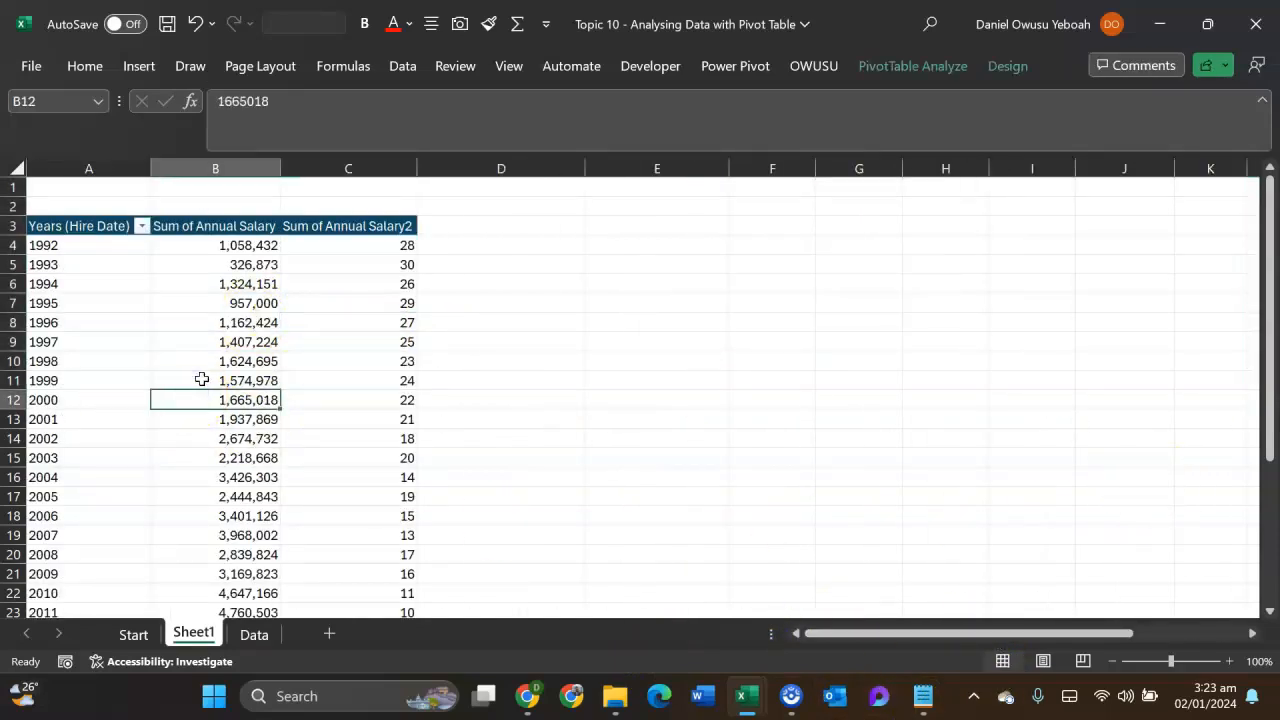
{"action": "mouse_move", "coordinate": [218, 398]}
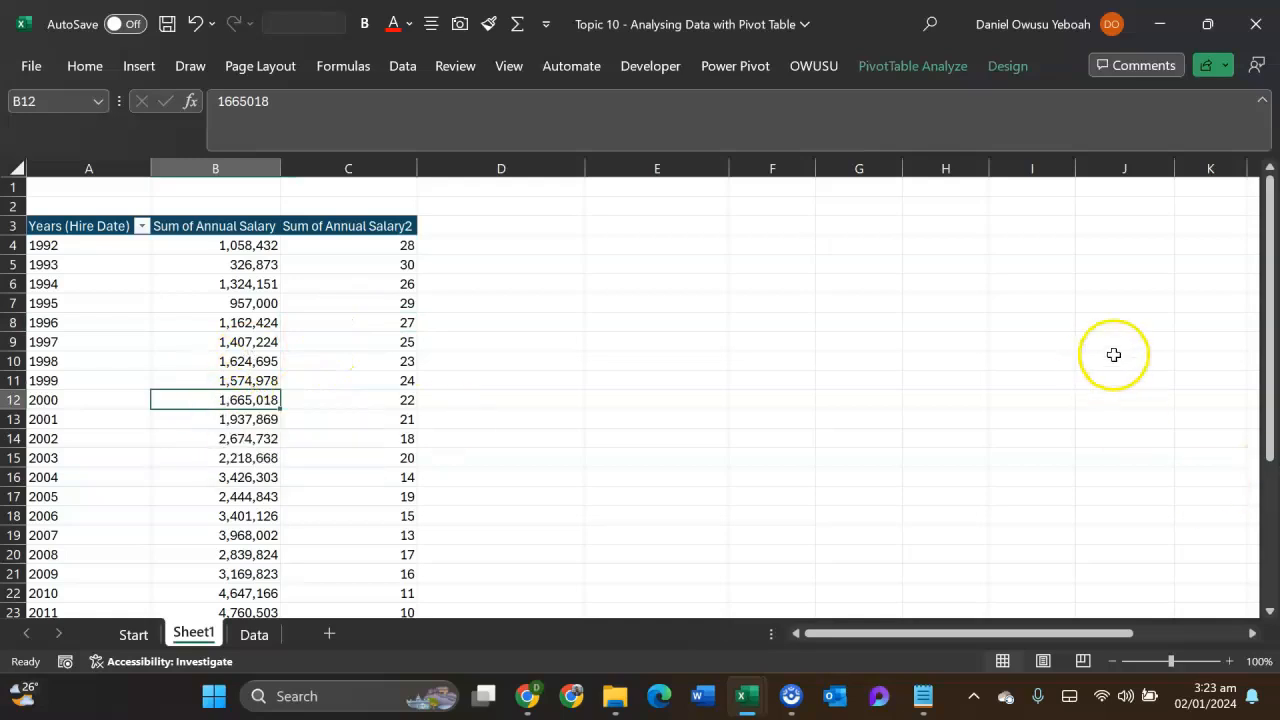
{"action": "right_click", "coordinate": [224, 396]}
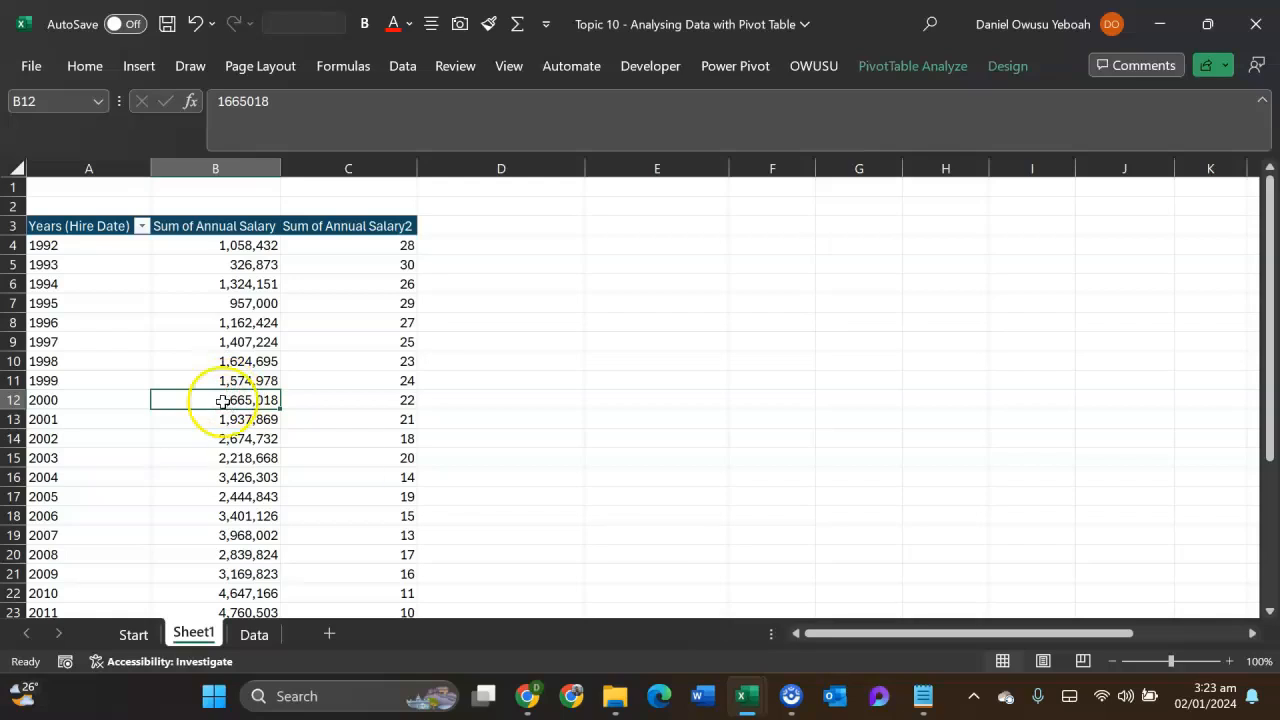
{"action": "left_click", "coordinate": [292, 388]}
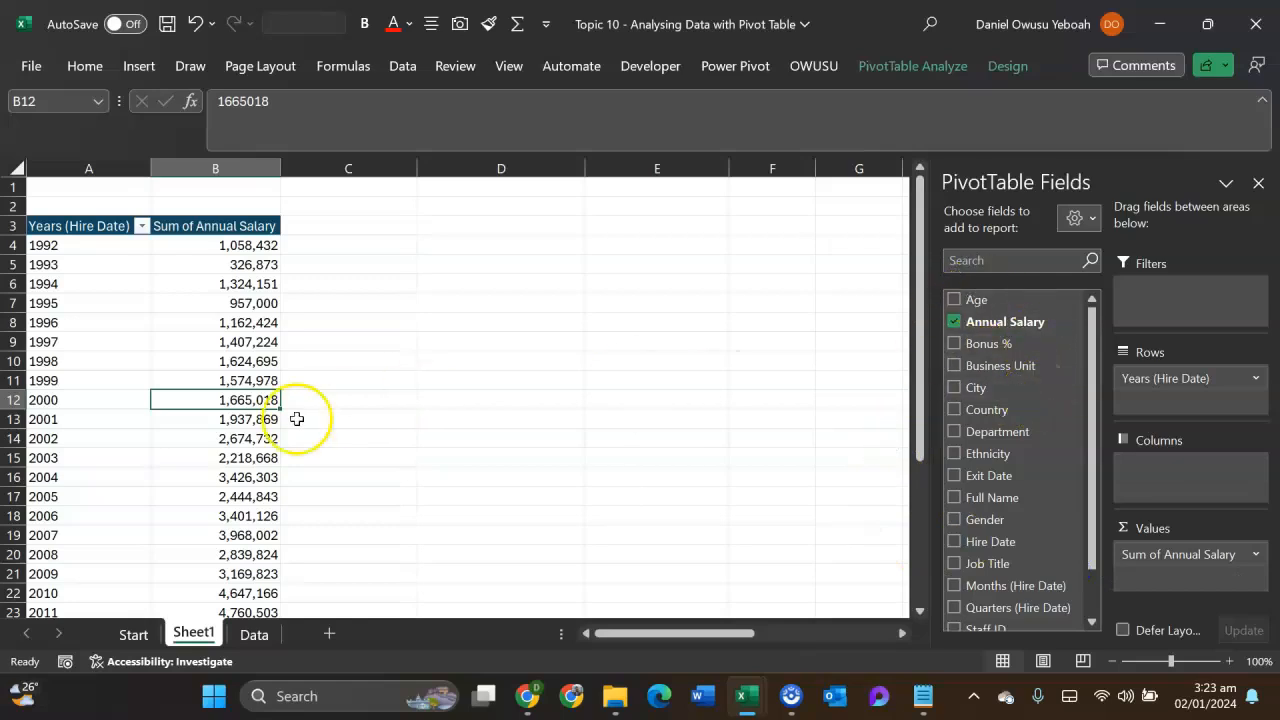
- Examine the Bonus % column in the staff table on the Data sheet
{"action": "left_click", "coordinate": [254, 634]}
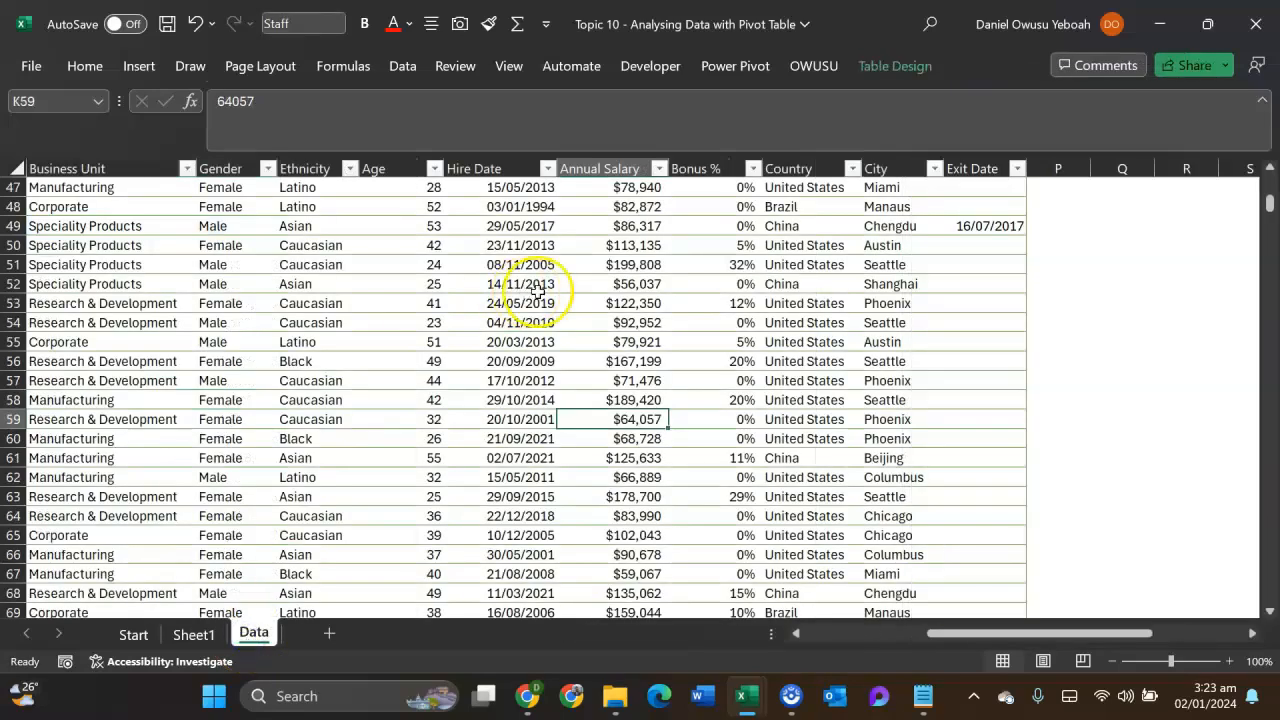
{"action": "left_click_drag", "start_coordinate": [1268, 206], "coordinate": [1270, 186]}
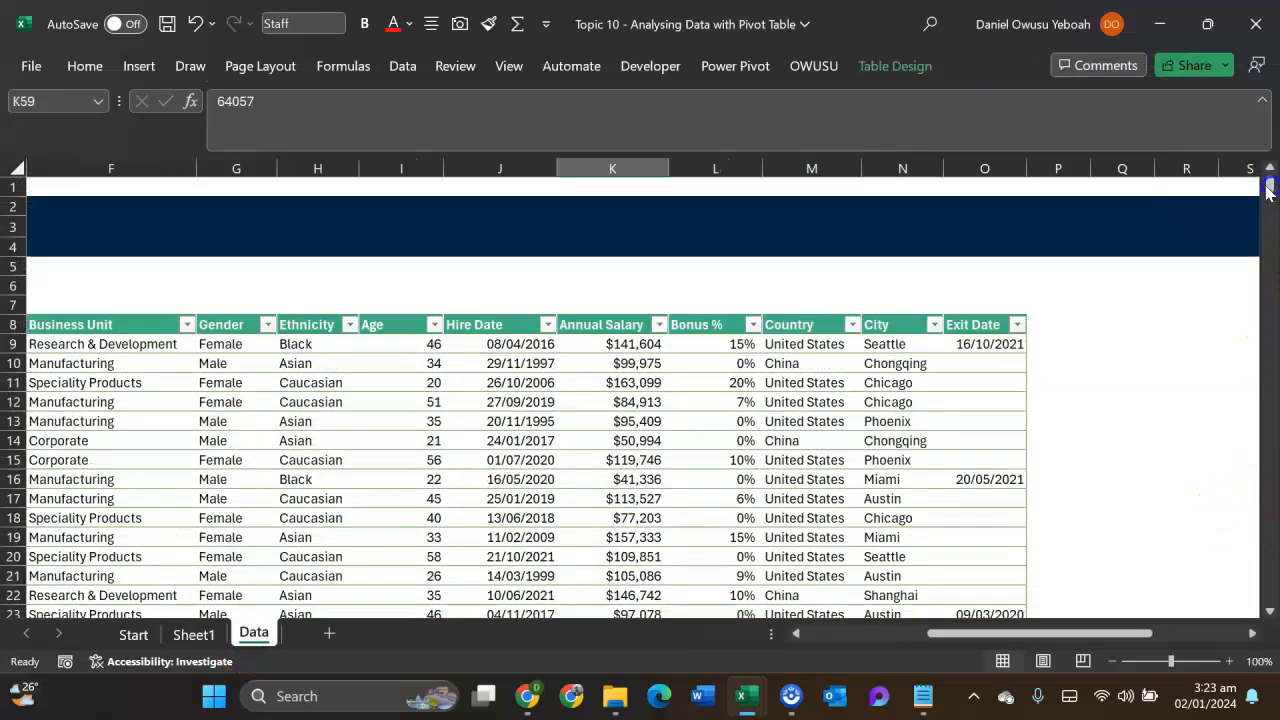
{"action": "left_click", "coordinate": [715, 168]}
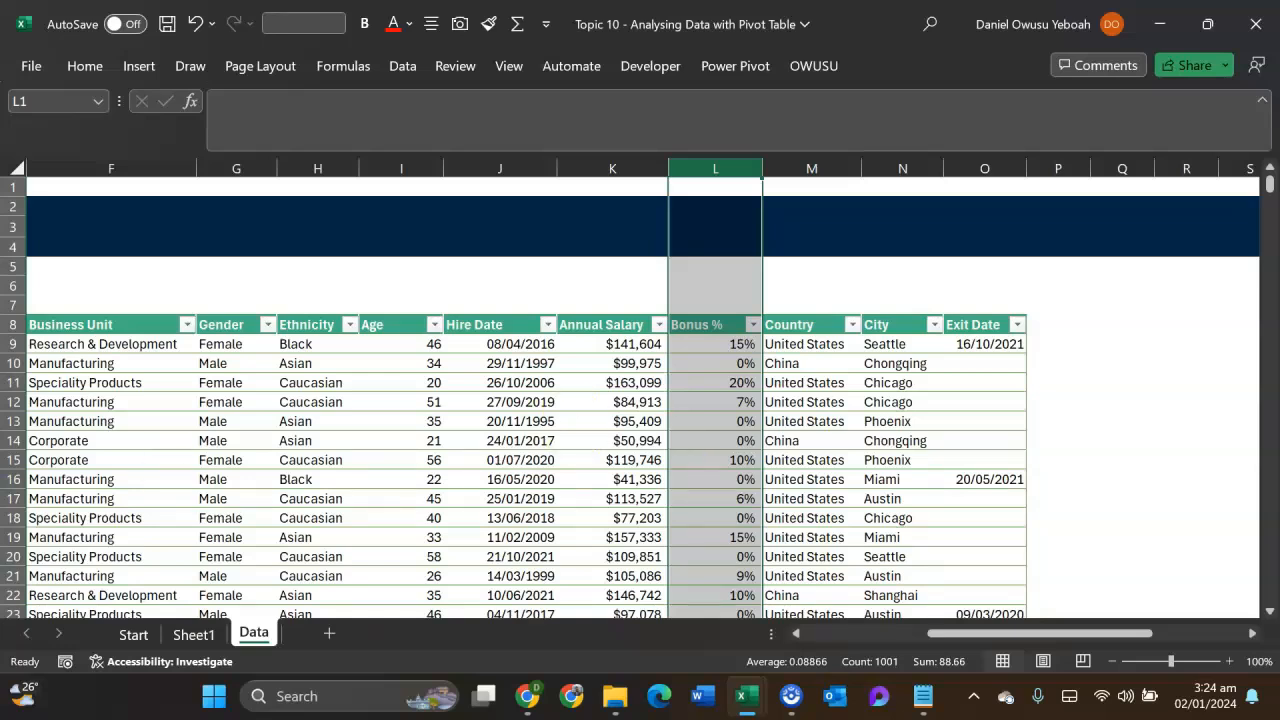
- Start a calculated field for the hire-year pivot table on Sheet1 and name it Bonus Amt
{"action": "left_click", "coordinate": [193, 634]}
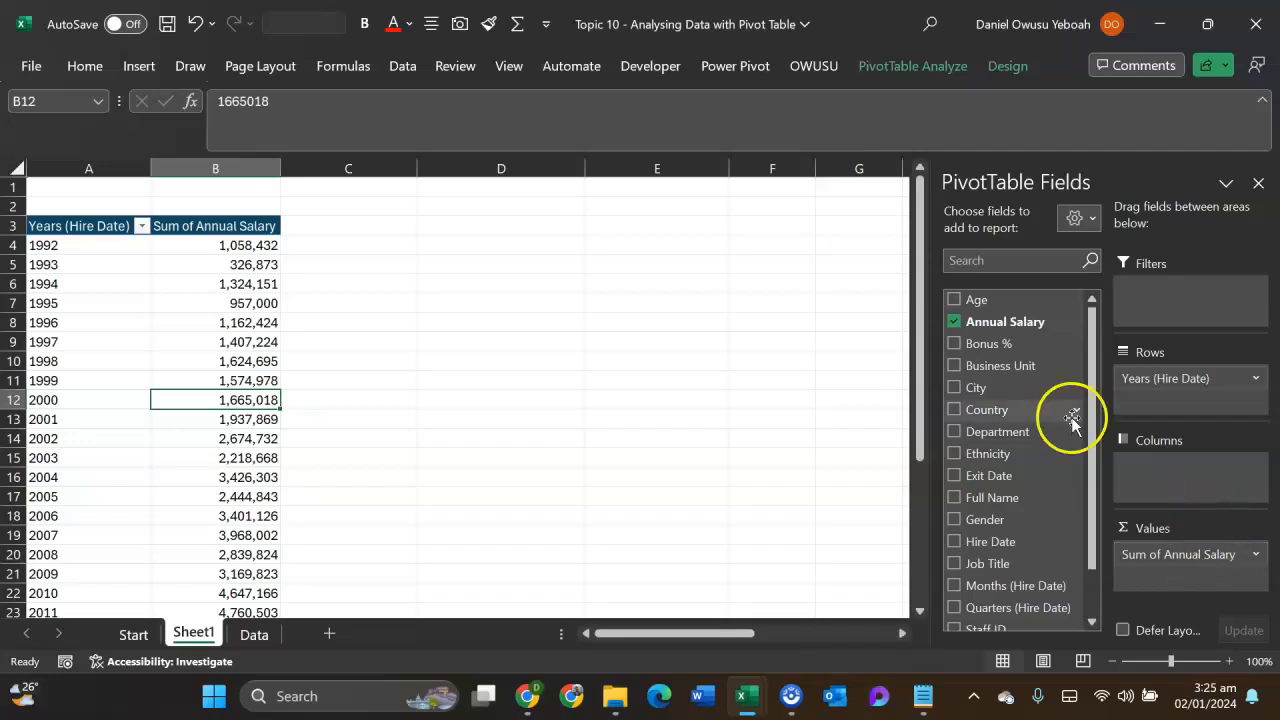
{"action": "left_click", "coordinate": [925, 66]}
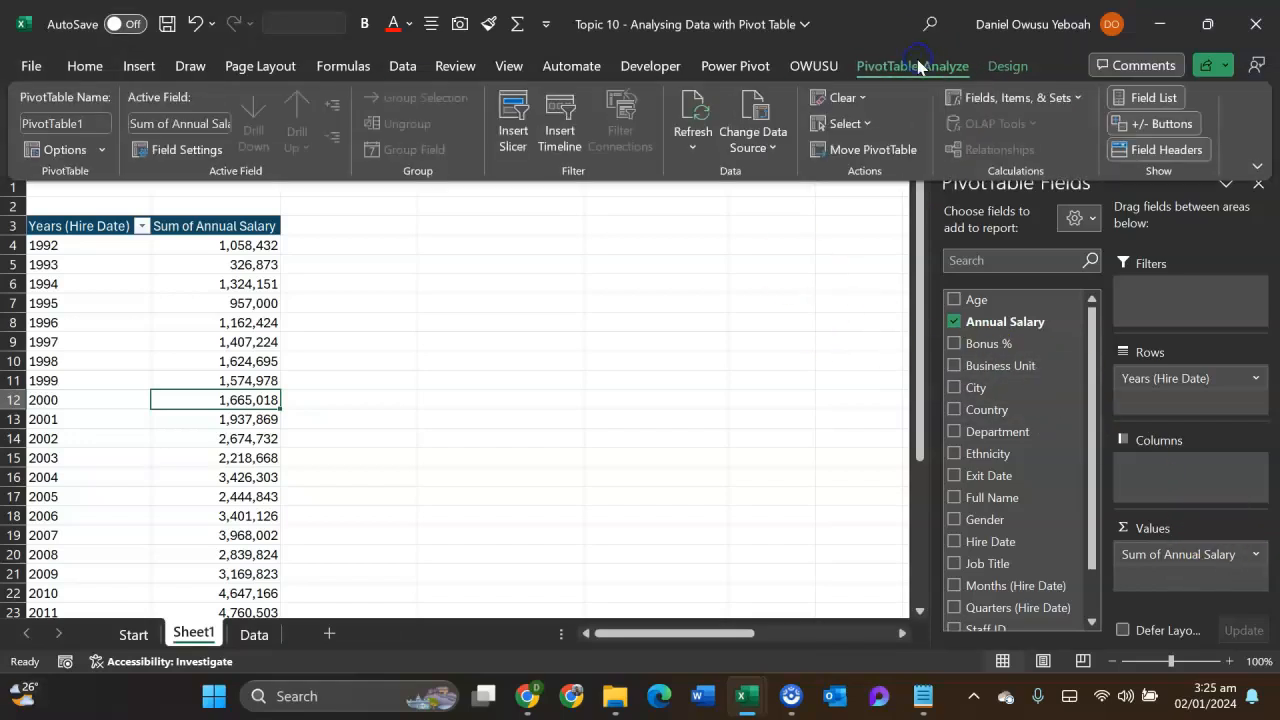
{"action": "left_click", "coordinate": [1044, 93]}
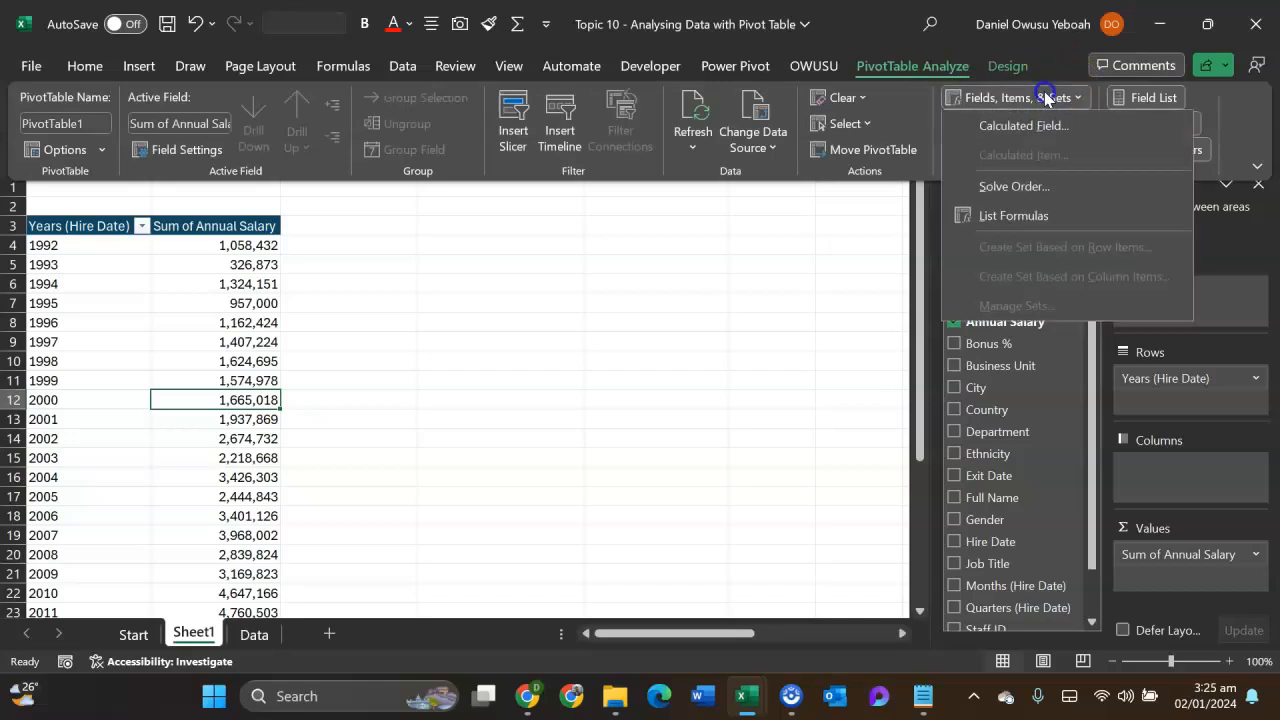
{"action": "left_click", "coordinate": [1043, 125]}
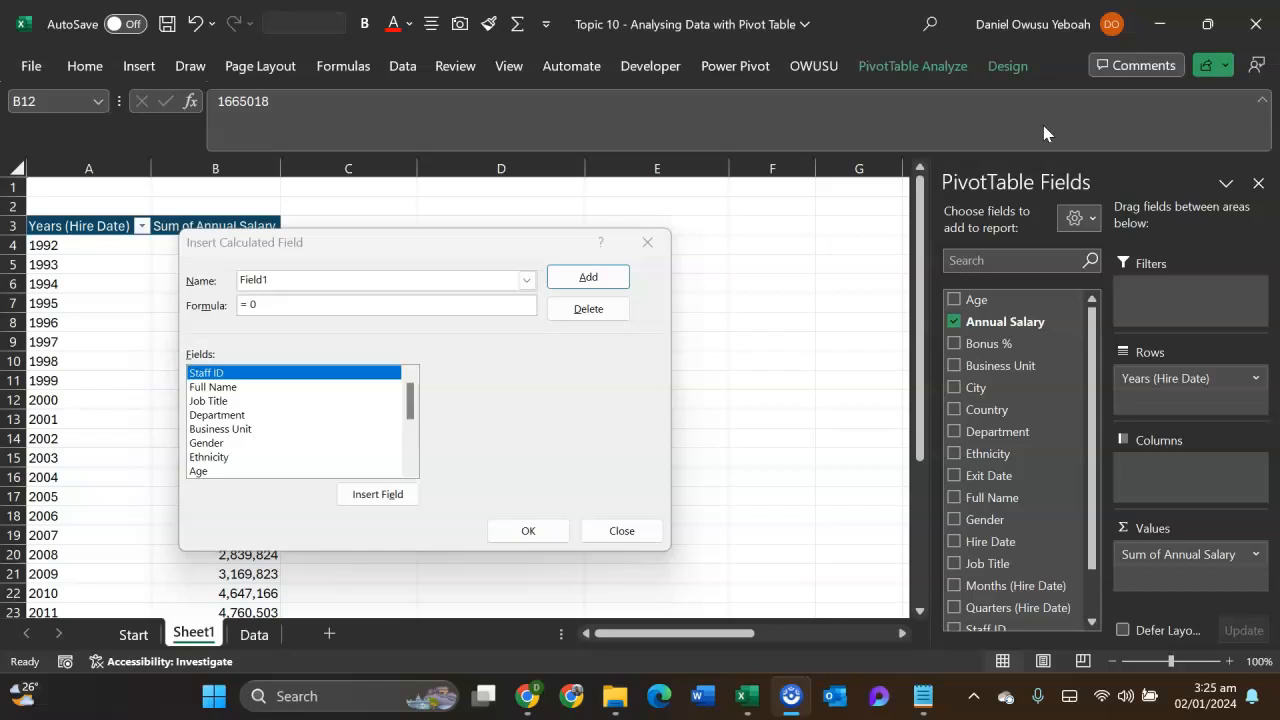
{"action": "left_click", "coordinate": [268, 281]}
{"action": "left_click_drag", "start_coordinate": [268, 281], "coordinate": [243, 280]}
{"action": "mouse_move", "coordinate": [935, 705]}
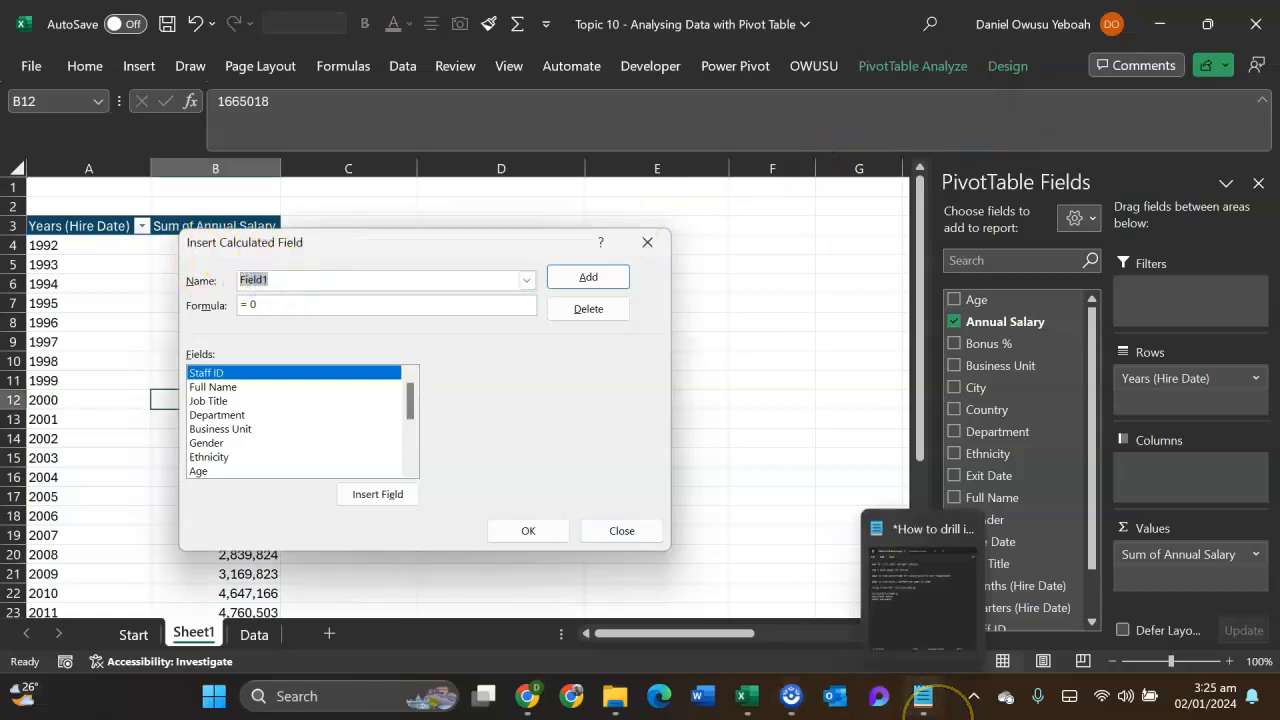
{"action": "type", "text": "Bonus Amt"}
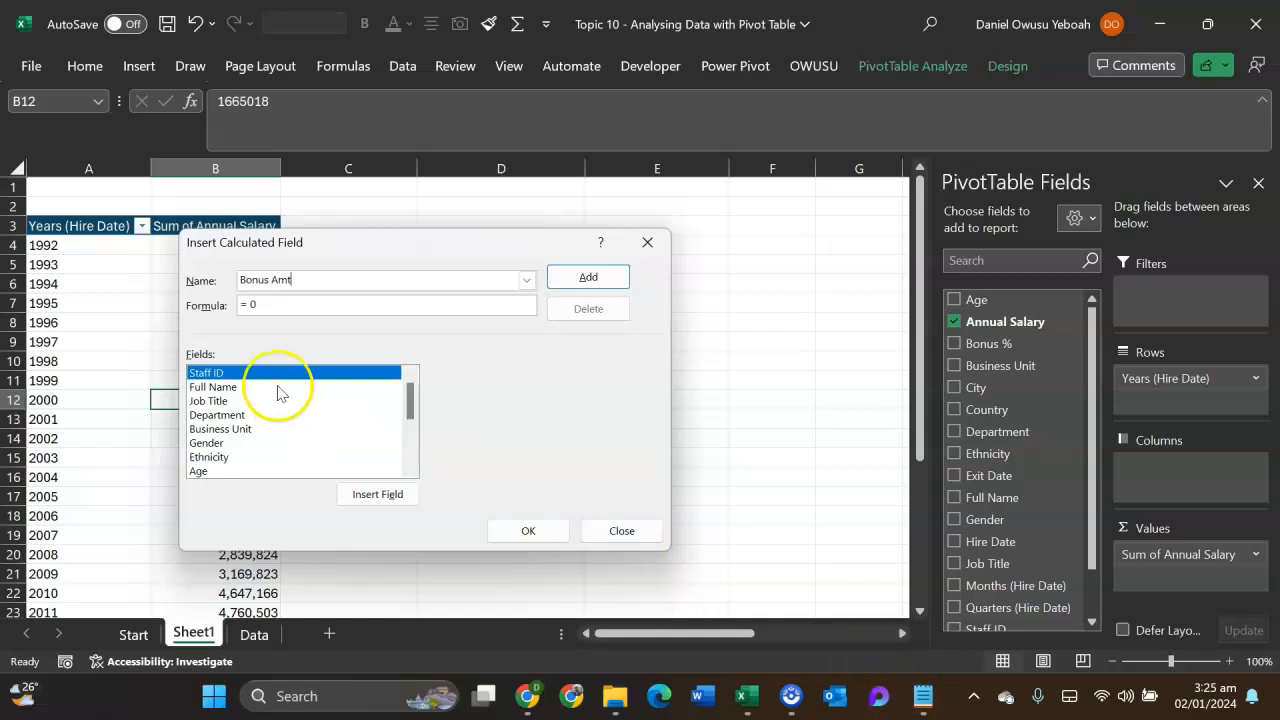
- Define the calculated field's formula as = 'Bonus %'* 'Annual Salary' and add it to the pivot table
{"action": "left_click", "coordinate": [260, 307]}
{"action": "key", "text": "BackSpace"}
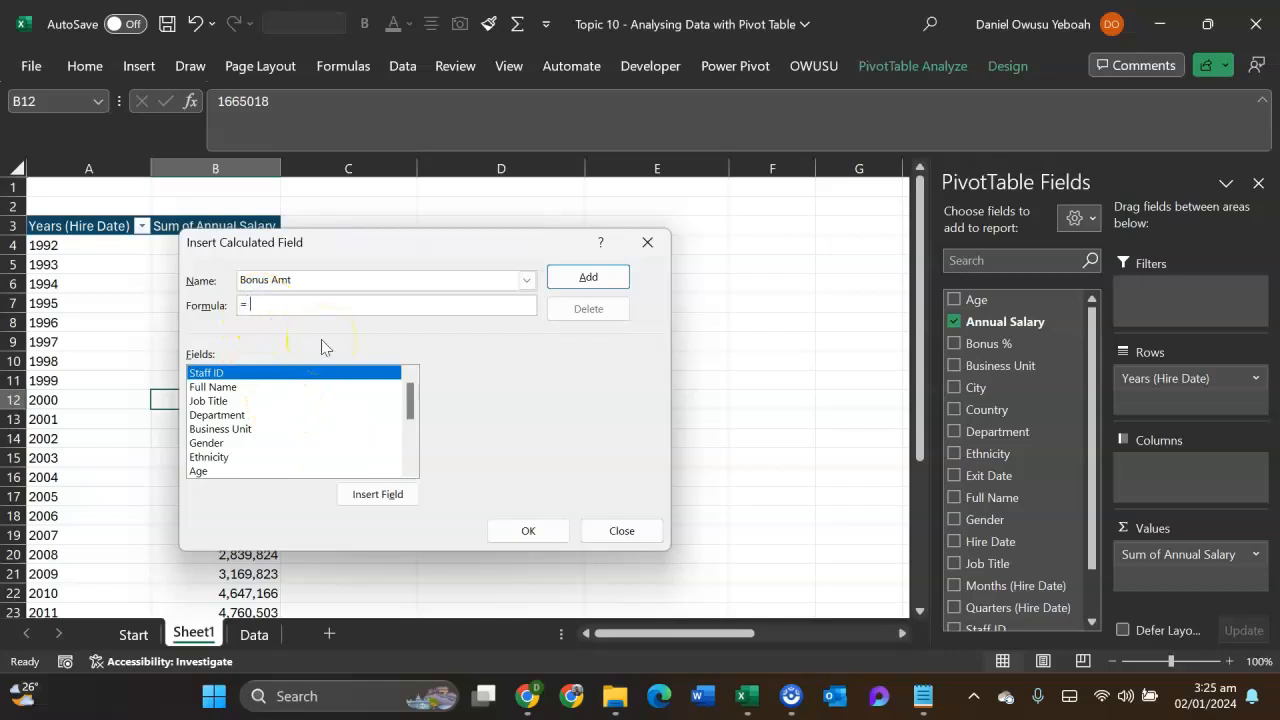
{"action": "scroll", "coordinate": [250, 430], "scroll_direction": "down", "scroll_amount": 3}
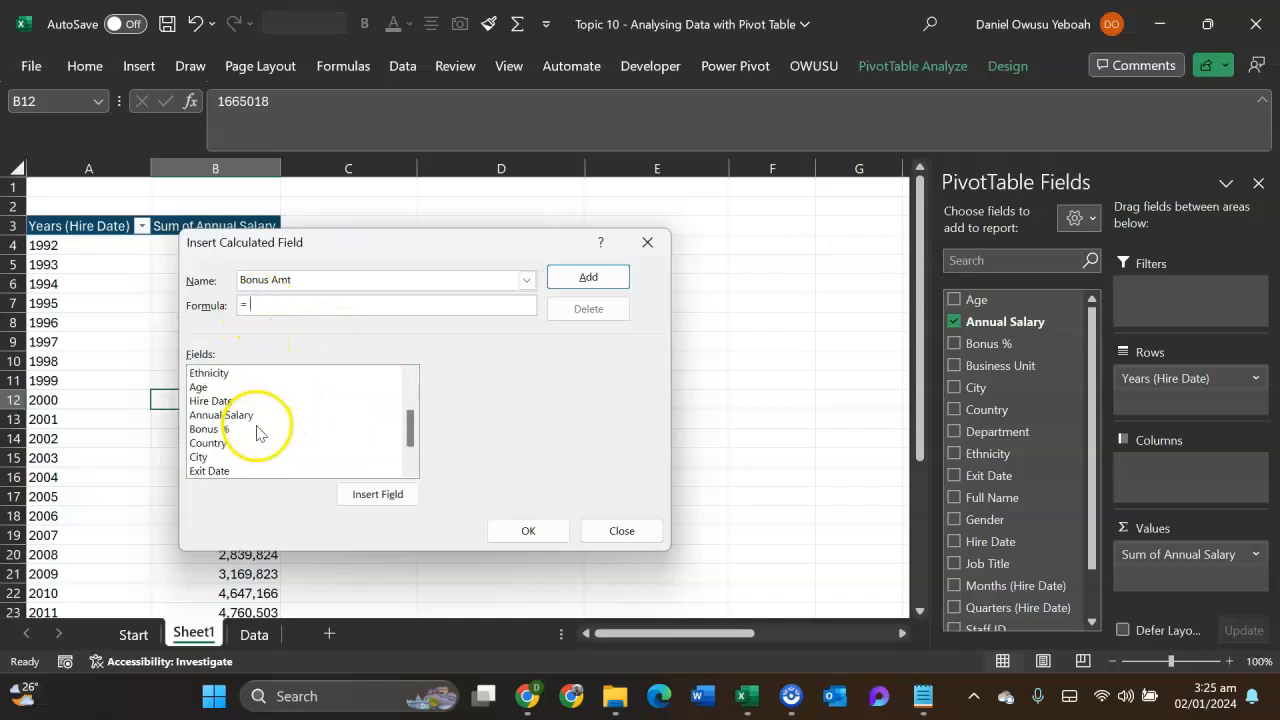
{"action": "left_click", "coordinate": [208, 387]}
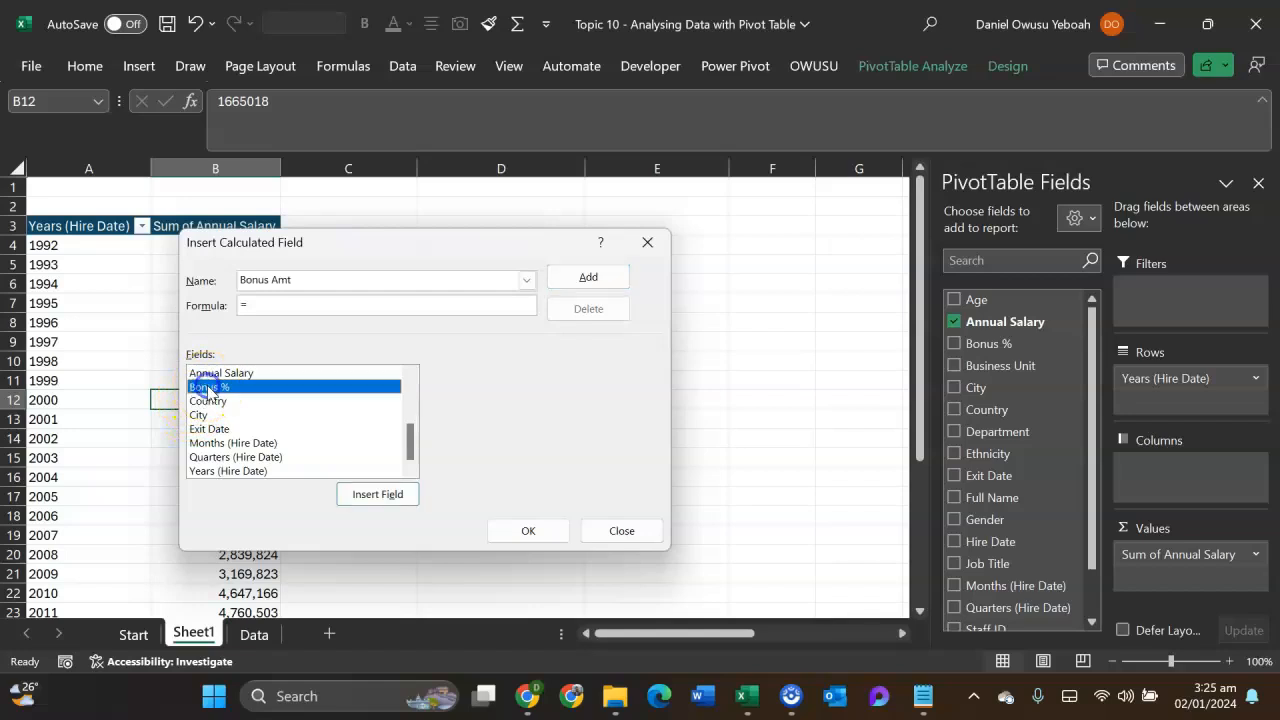
{"action": "left_click", "coordinate": [374, 494]}
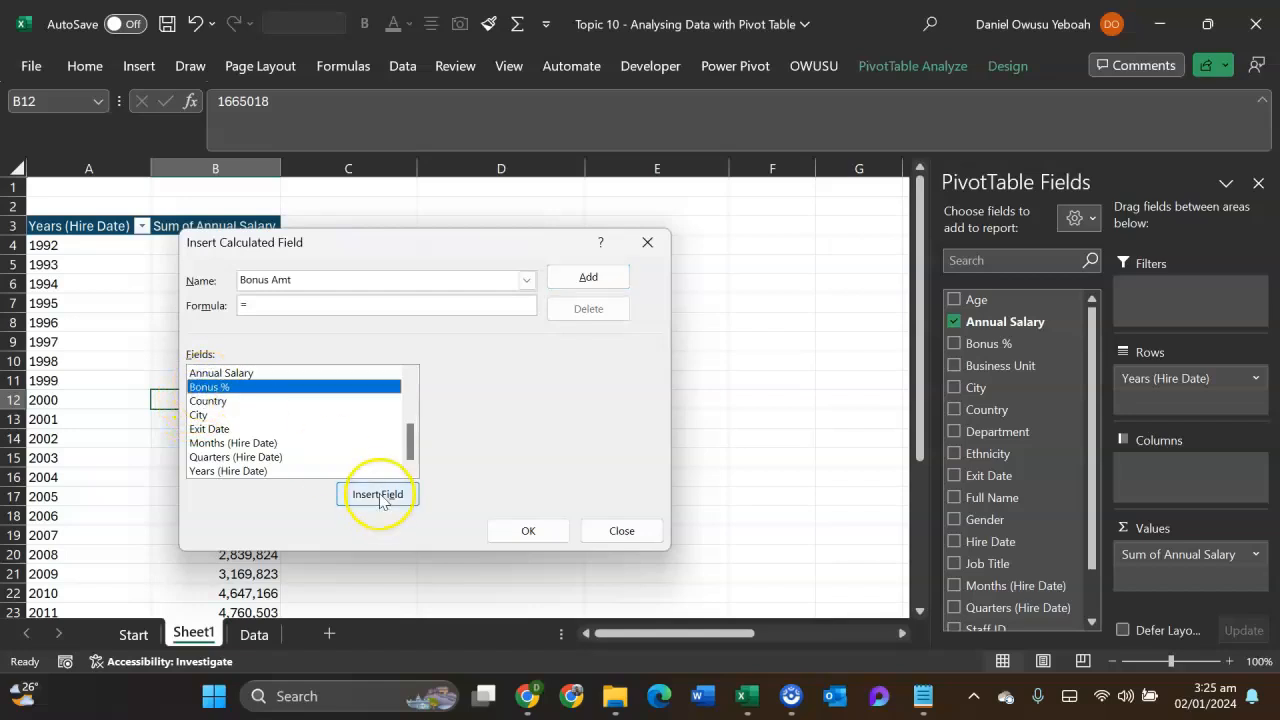
{"action": "type", "text": "*"}
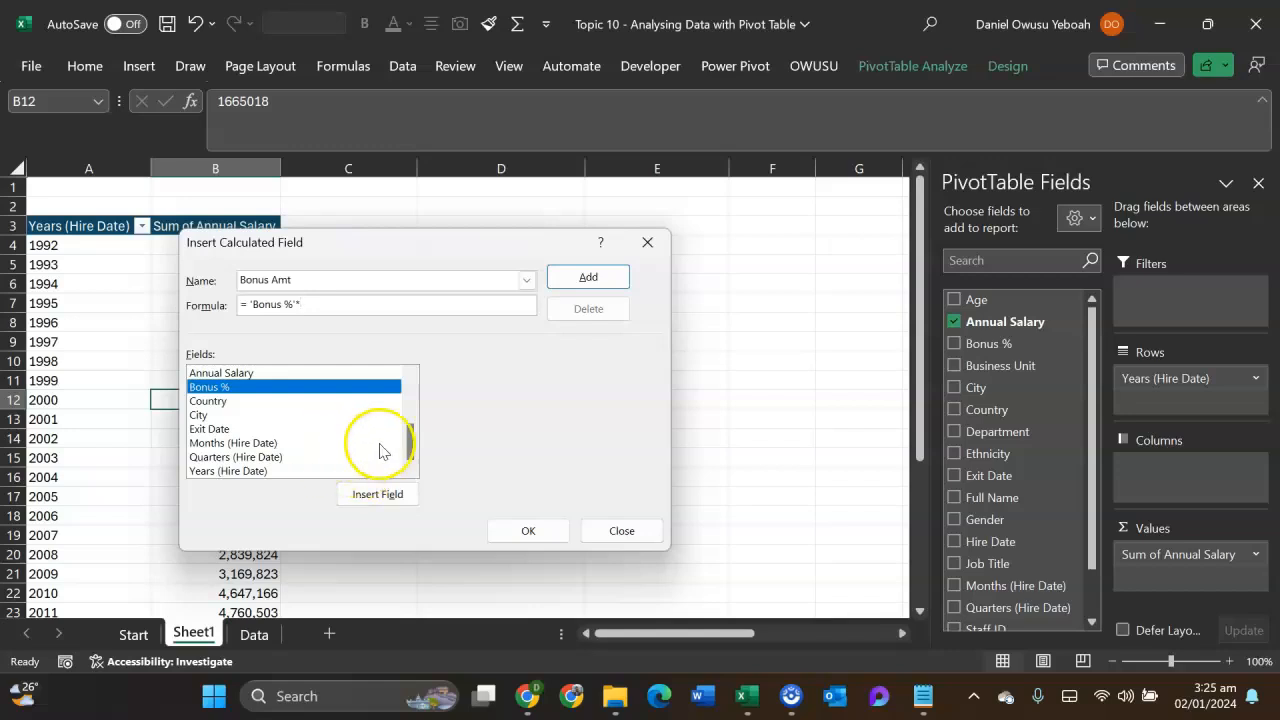
{"action": "double_click", "coordinate": [240, 372]}
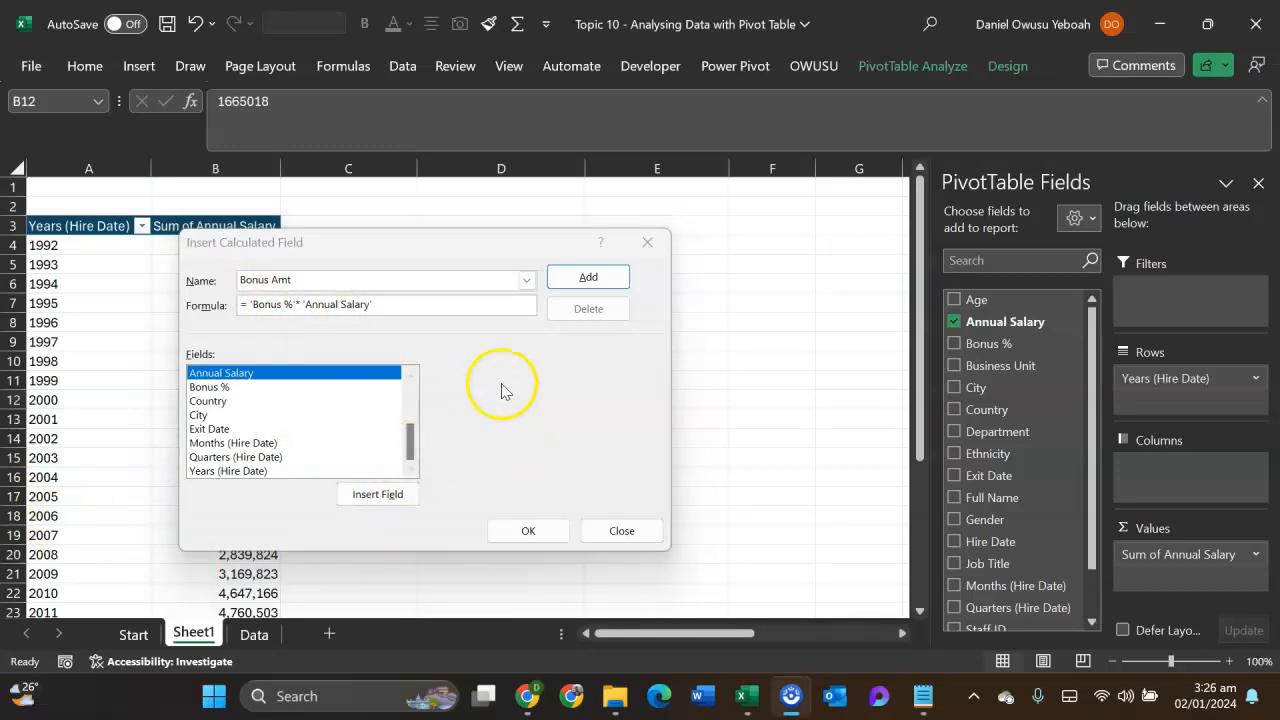
{"action": "left_click_drag", "start_coordinate": [486, 245], "coordinate": [493, 175]}
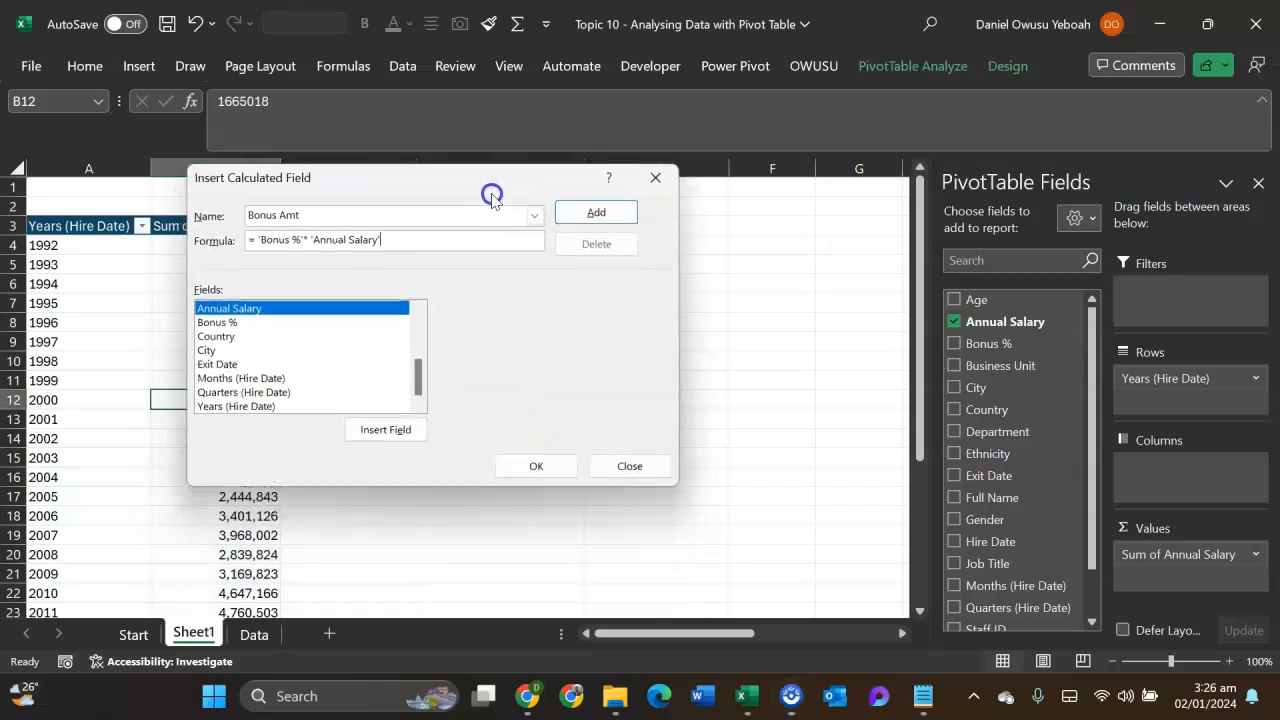
{"action": "left_click", "coordinate": [538, 467]}
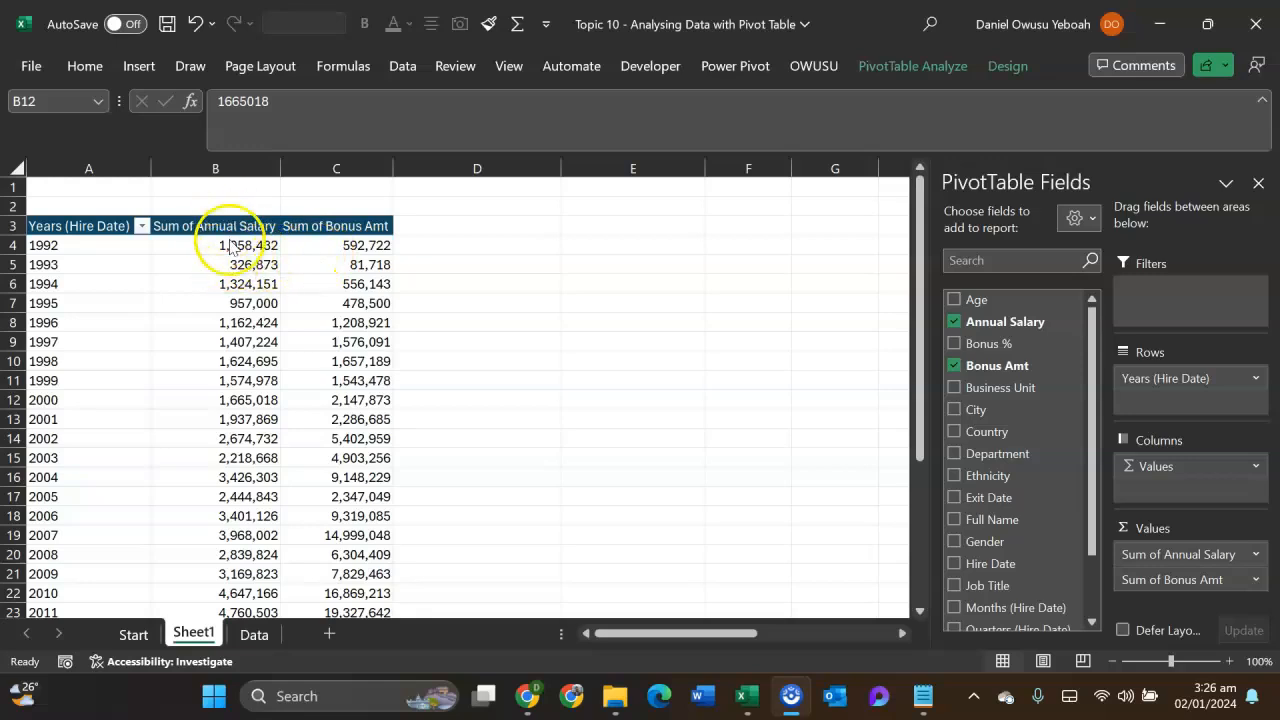
- Rename the pivot table's Sum of Bonus Amt header in C3 as Bonus Amout
{"action": "left_click", "coordinate": [332, 222]}
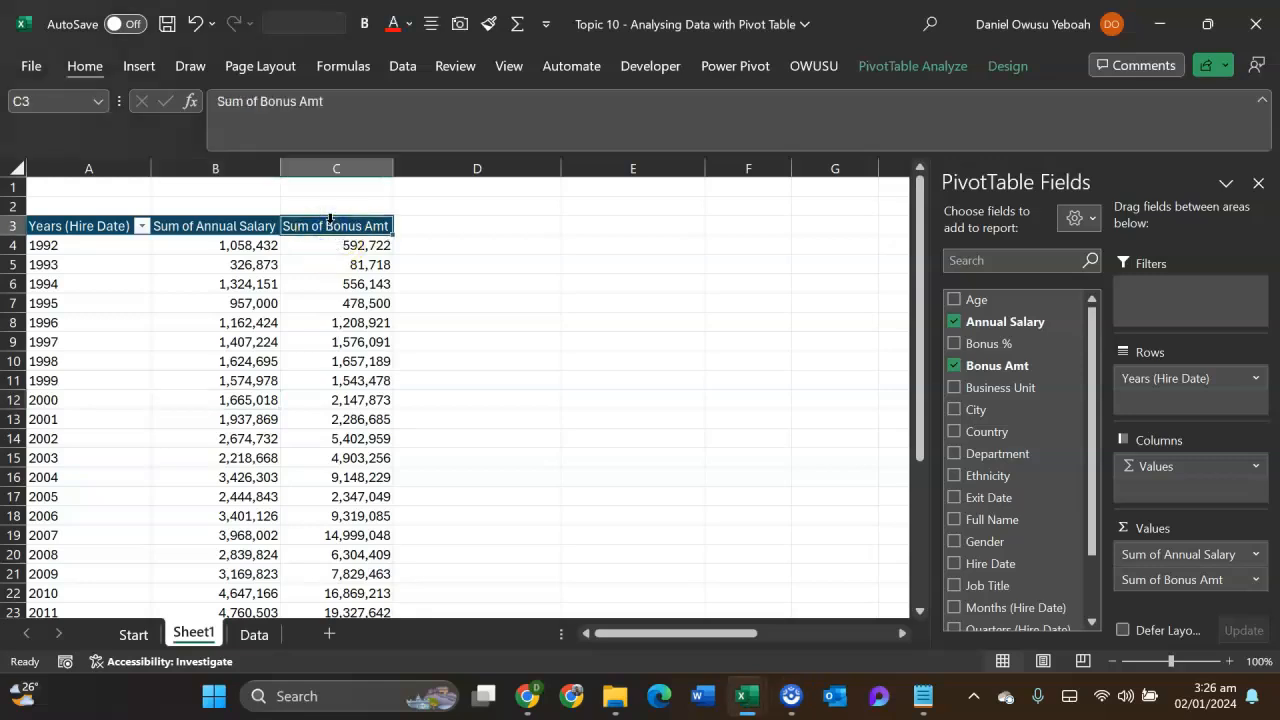
{"action": "type", "text": "Bonu"}
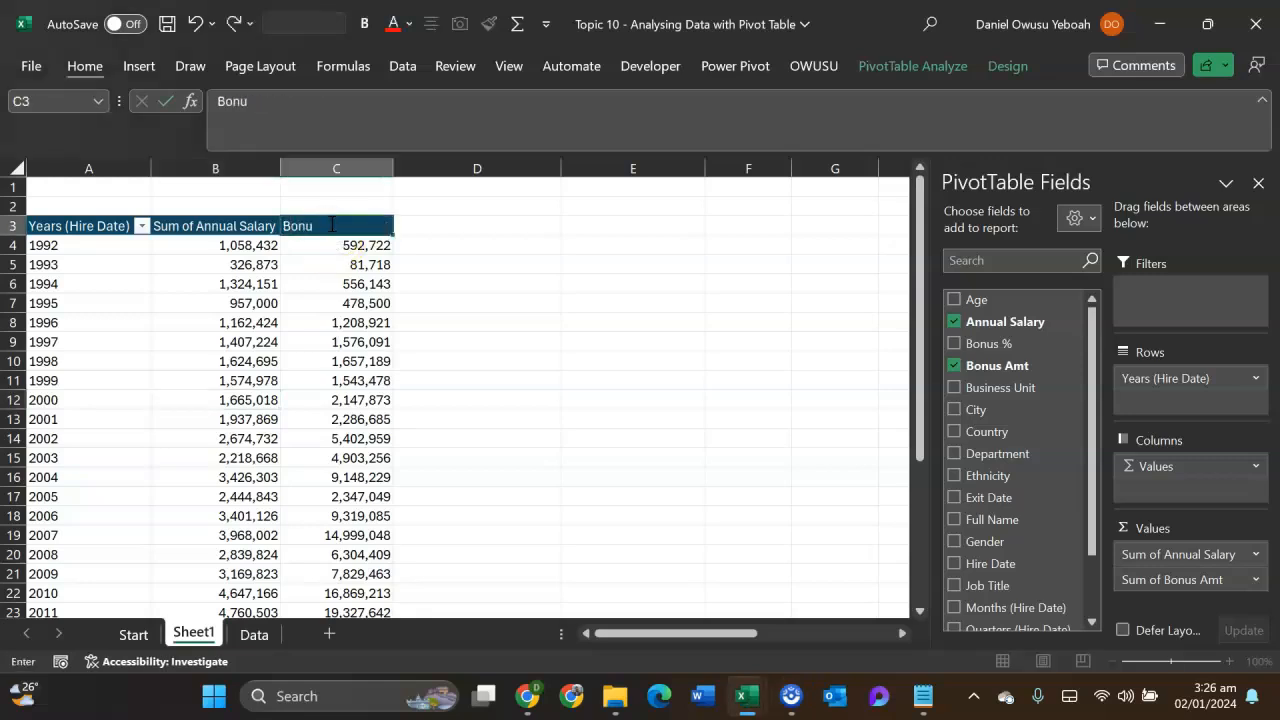
{"action": "type", "text": "s Amout"}
{"action": "key", "text": "Return"}
- Rename the pivot table's Sum of Annual Salary header in B3 as T Annual Salary
{"action": "key", "text": "Up"}
{"action": "key", "text": "Left"}
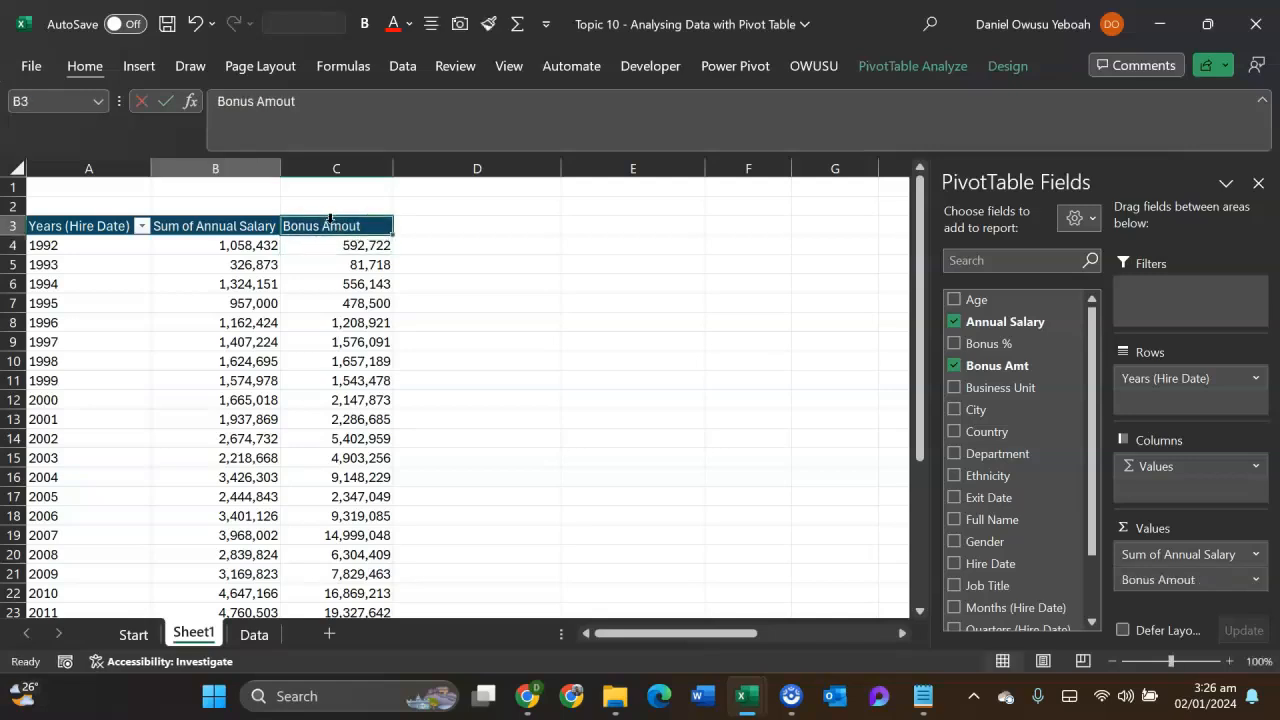
{"action": "type", "text": "Annual Salary"}
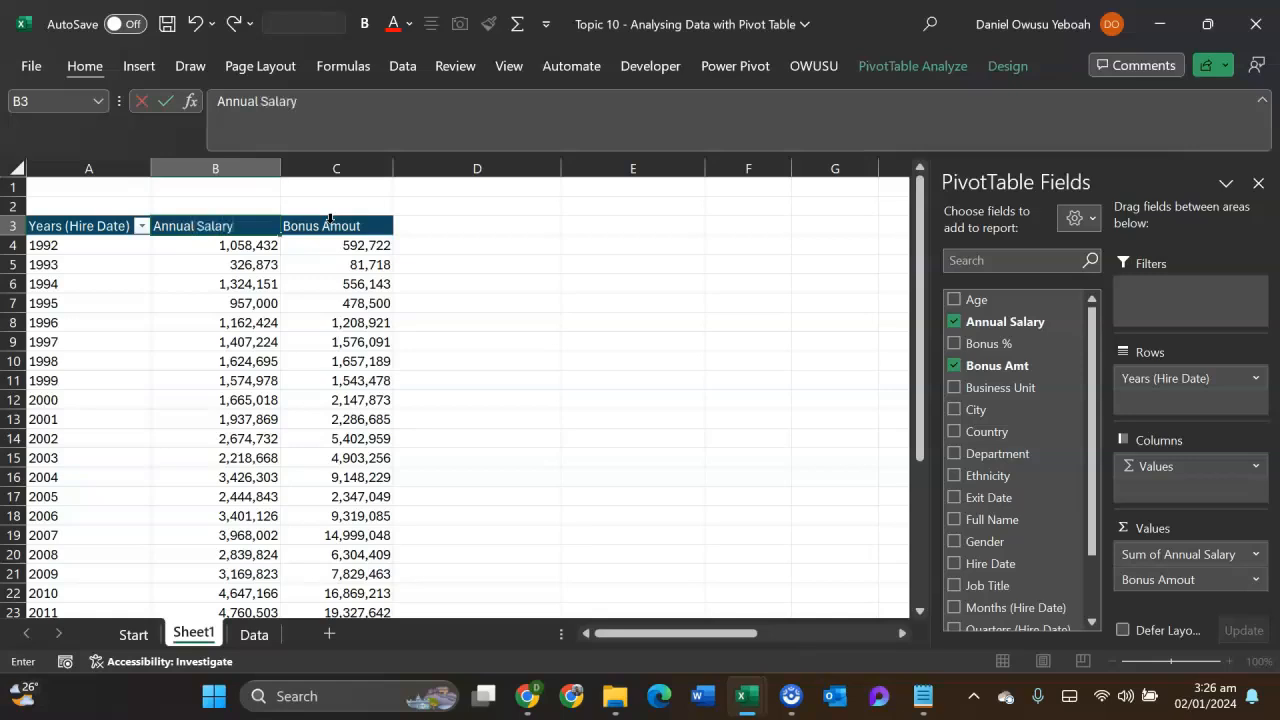
{"action": "key", "text": "Return"}
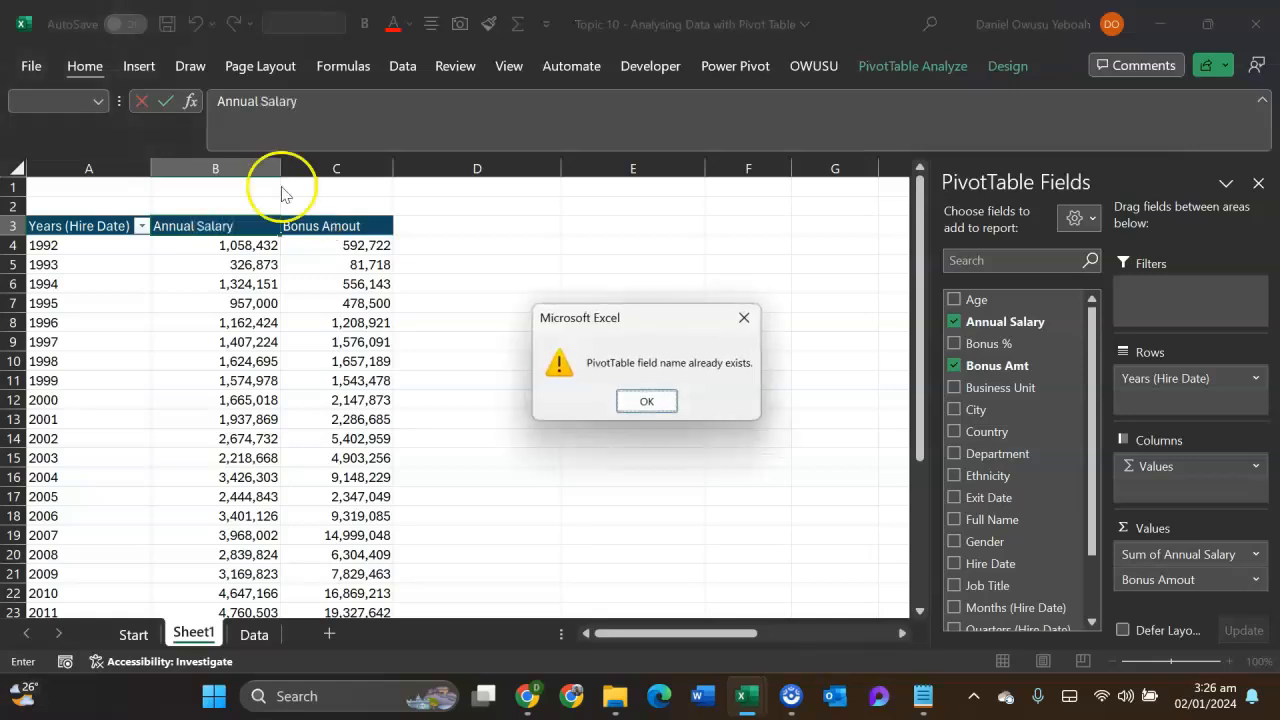
{"action": "left_click", "coordinate": [647, 402]}
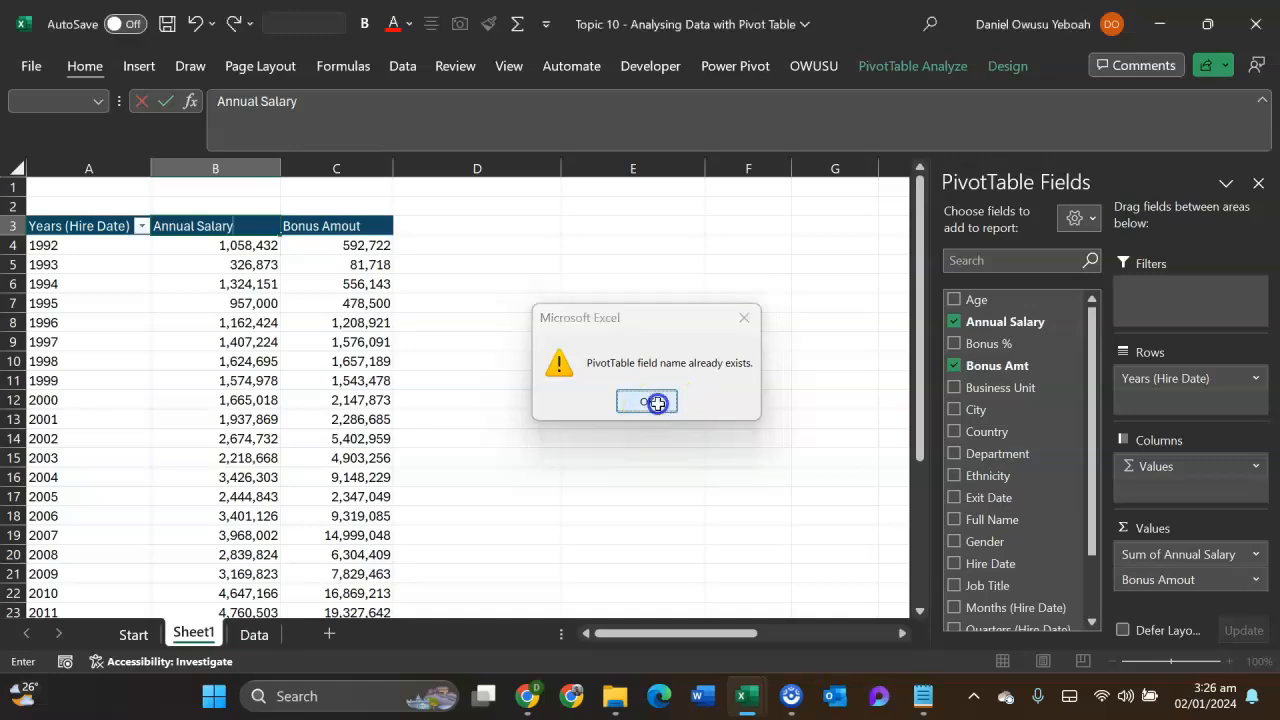
{"action": "left_click", "coordinate": [153, 225]}
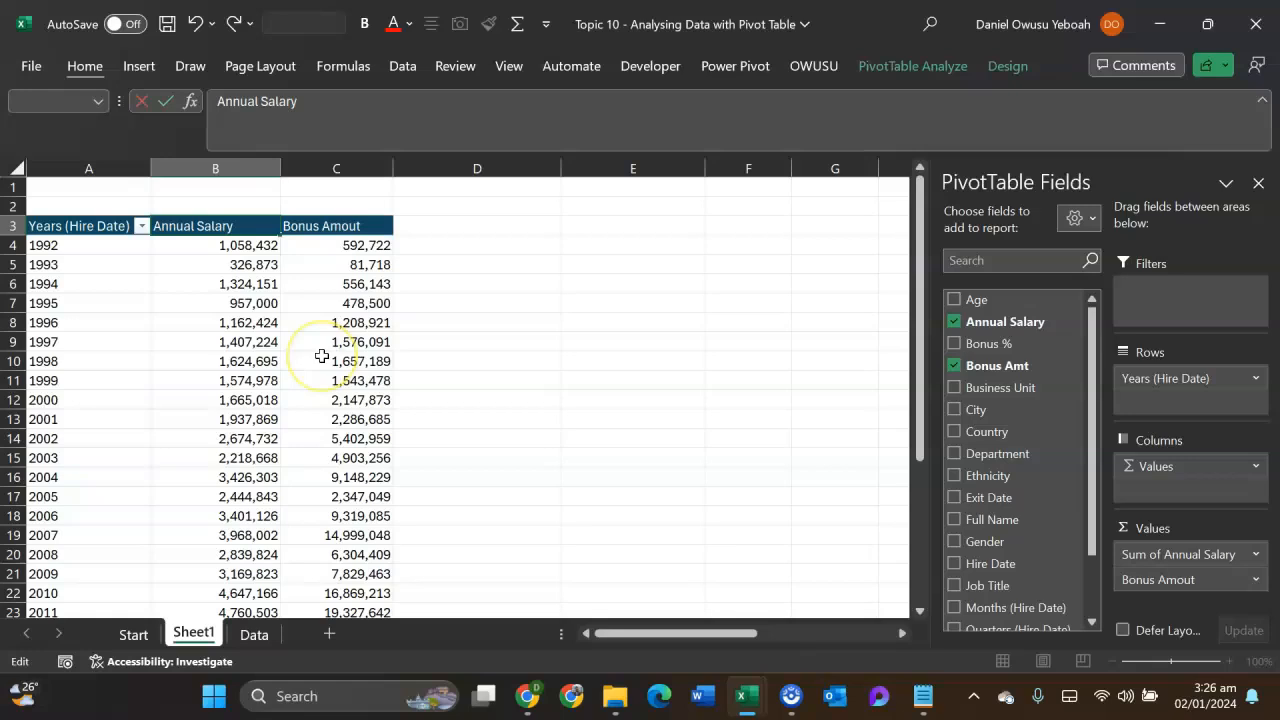
{"action": "type", "text": "T"}
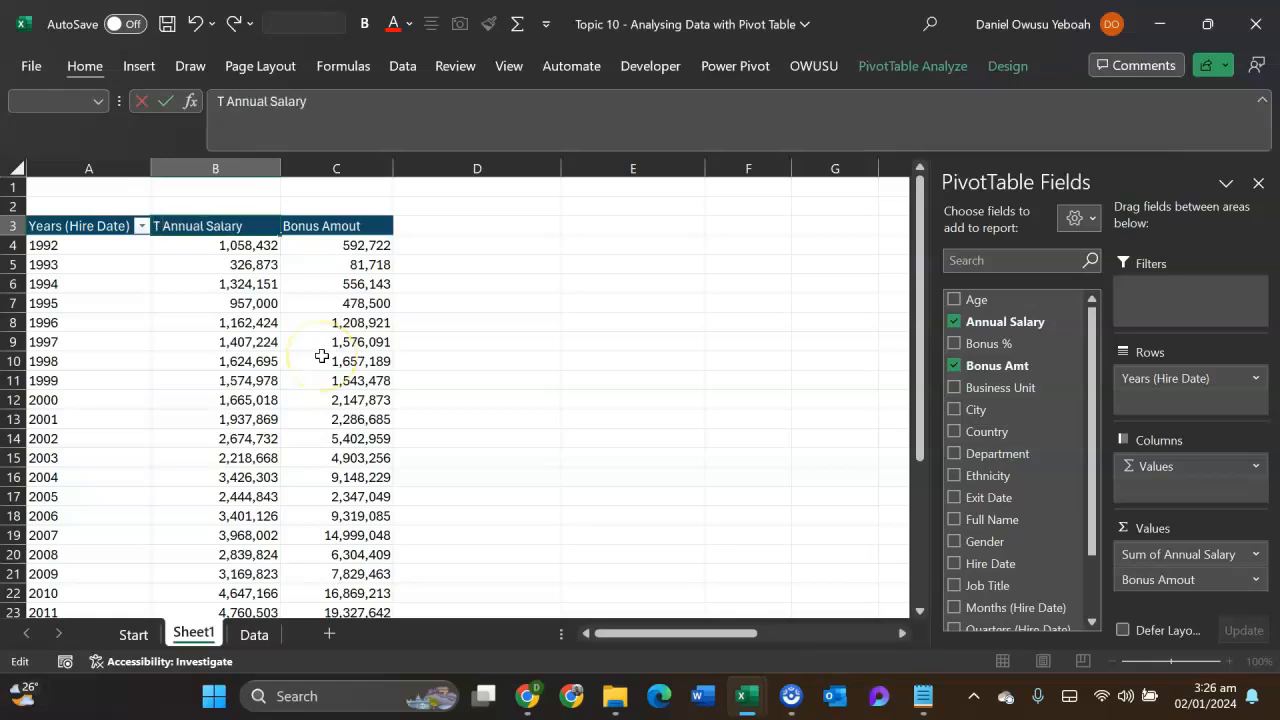
{"action": "key", "text": "Return"}
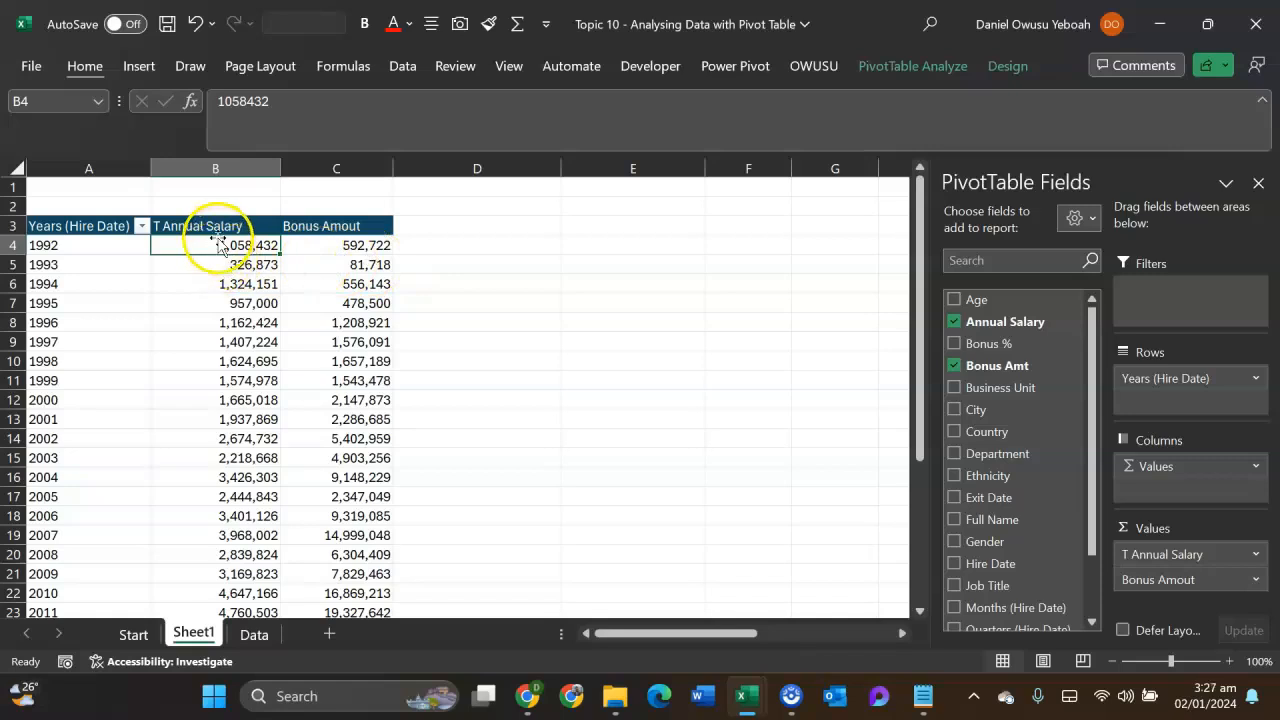
- Replace the hire-year field in the pivot table's rows with Full Name, and add Bonus % beneath it
{"action": "left_click_drag", "start_coordinate": [234, 244], "coordinate": [297, 250]}
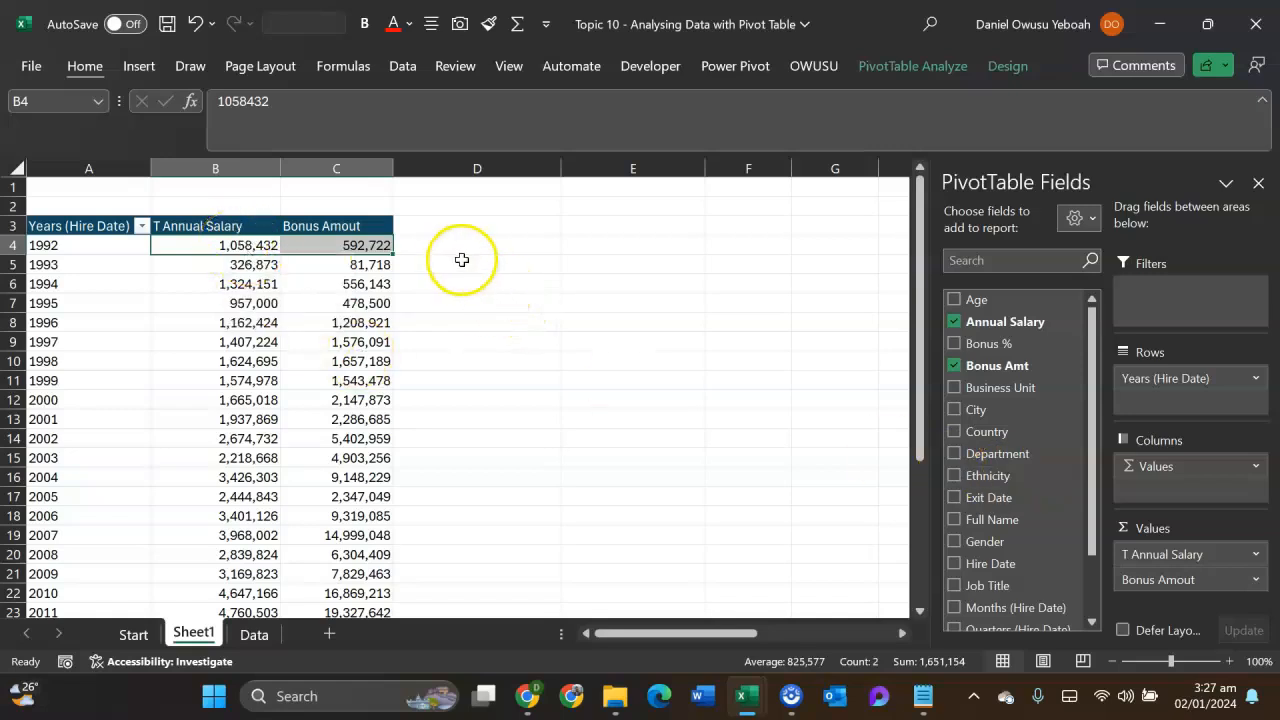
{"action": "left_click_drag", "start_coordinate": [1157, 385], "coordinate": [855, 397]}
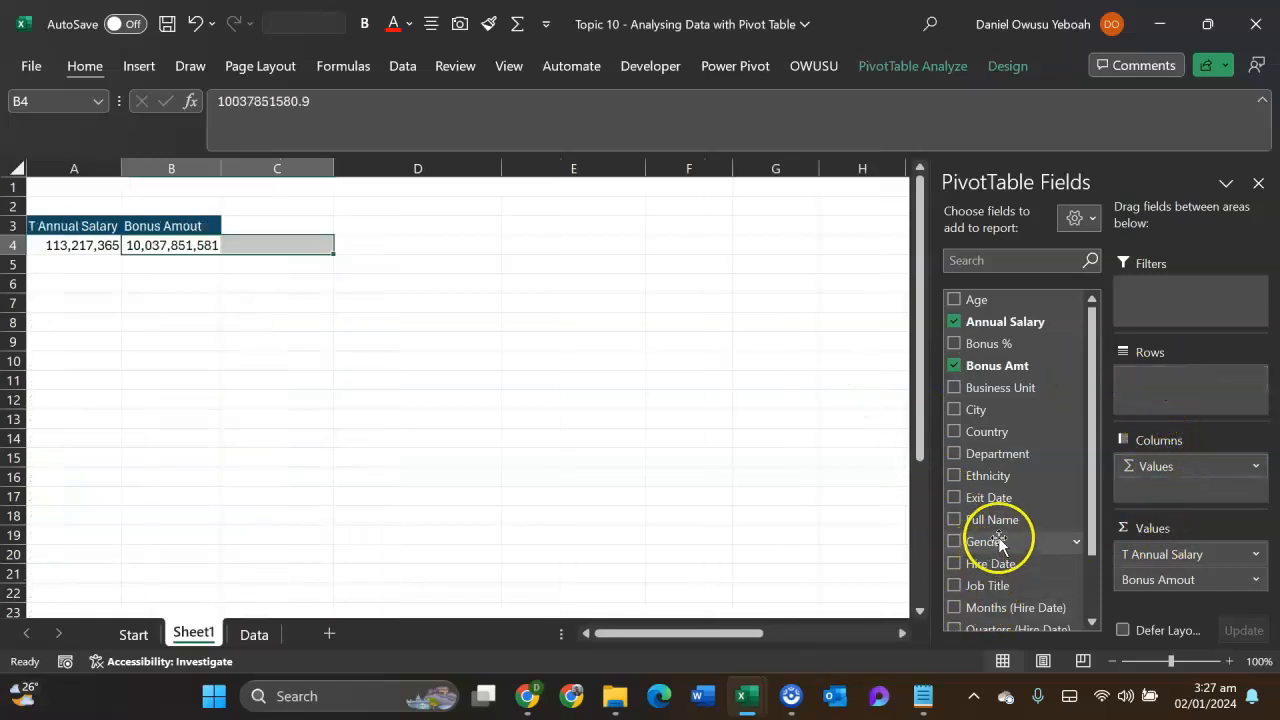
{"action": "left_click_drag", "start_coordinate": [990, 519], "coordinate": [1140, 405]}
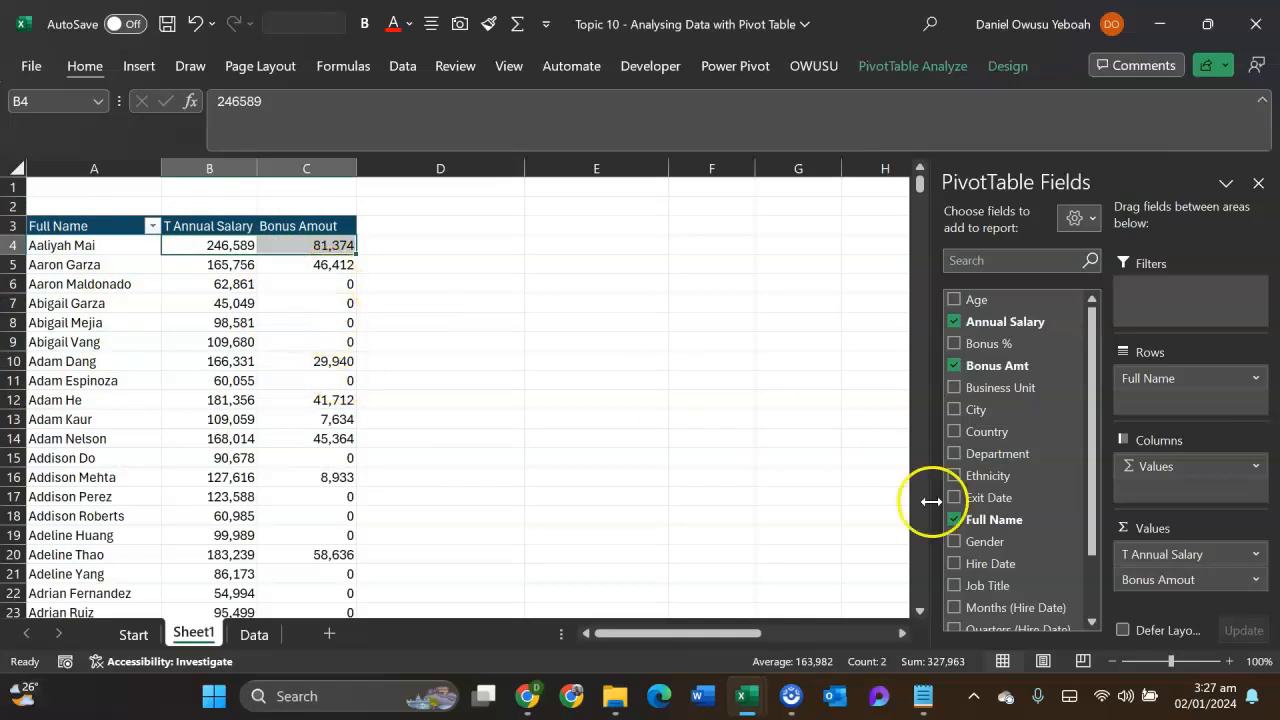
{"action": "left_click_drag", "start_coordinate": [985, 344], "coordinate": [1166, 404]}
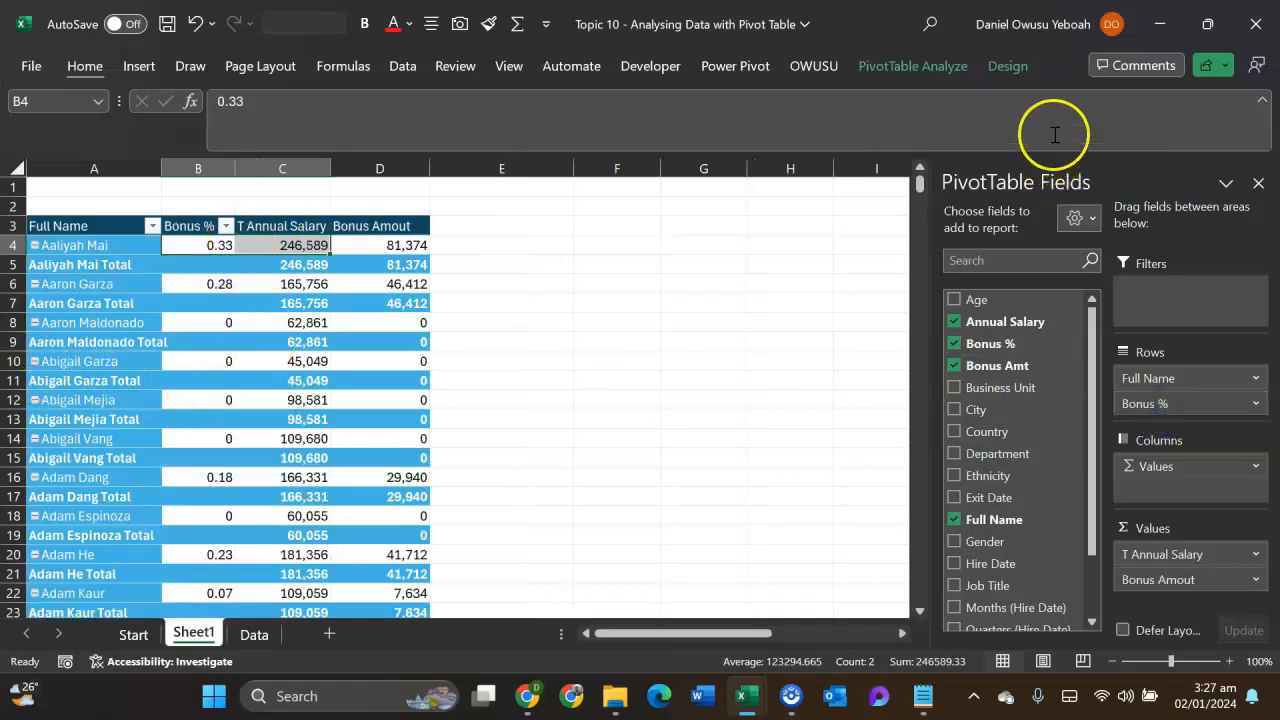
- Turn off all subtotals in the pivot table
{"action": "left_click", "coordinate": [1004, 66]}
{"action": "left_click", "coordinate": [49, 143]}
{"action": "left_click", "coordinate": [78, 181]}
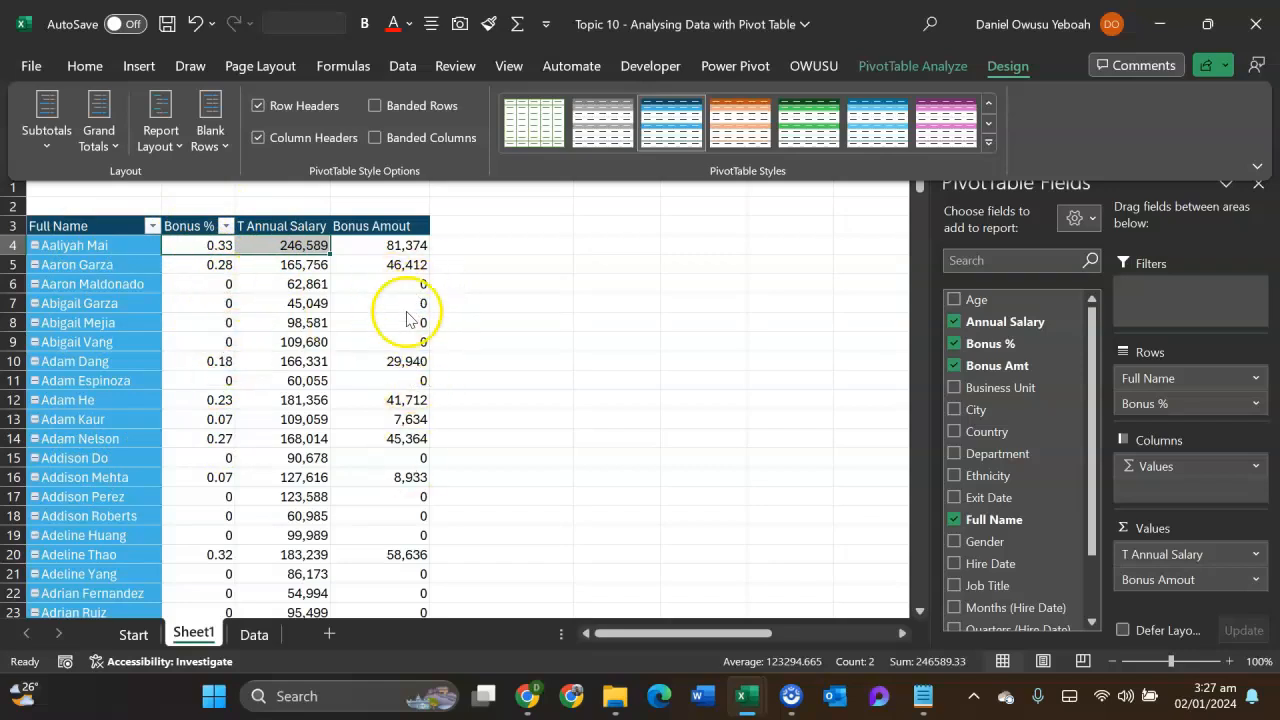
- Start a second calculated field for the pivot table and name it Total Amout
{"action": "mouse_move", "coordinate": [399, 323]}
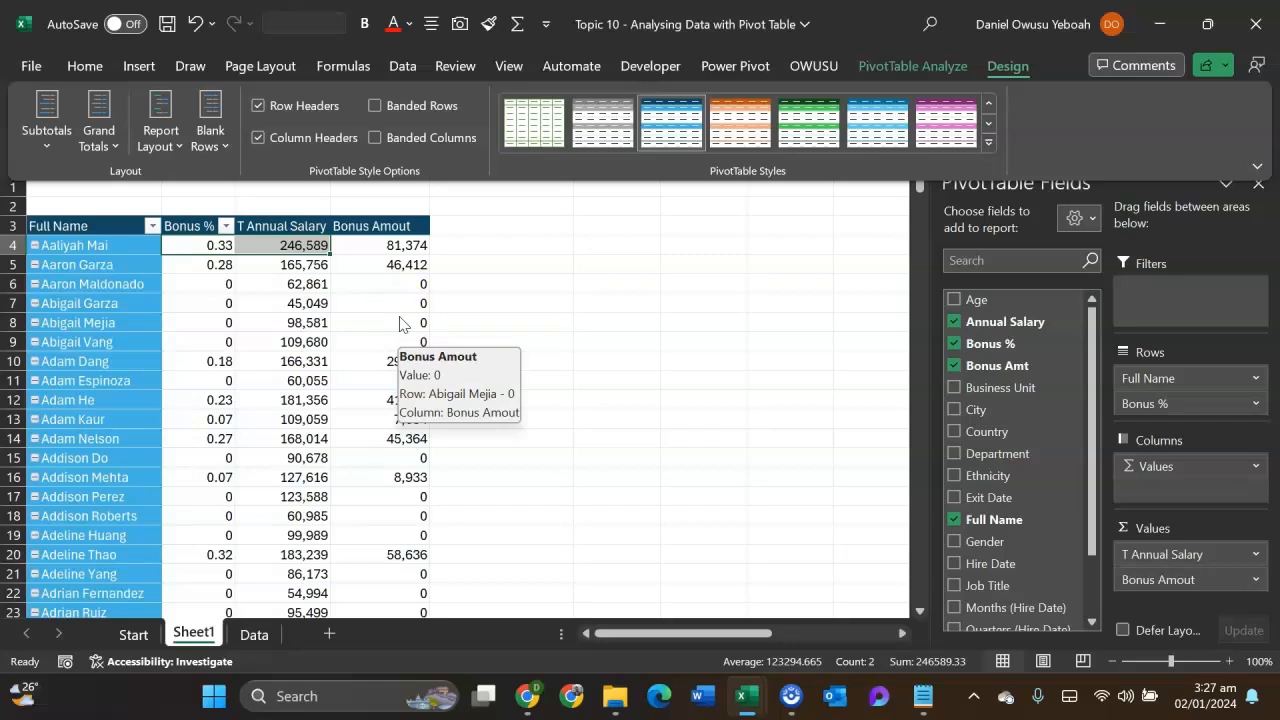
{"action": "left_click", "coordinate": [915, 63]}
{"action": "left_click", "coordinate": [1010, 100]}
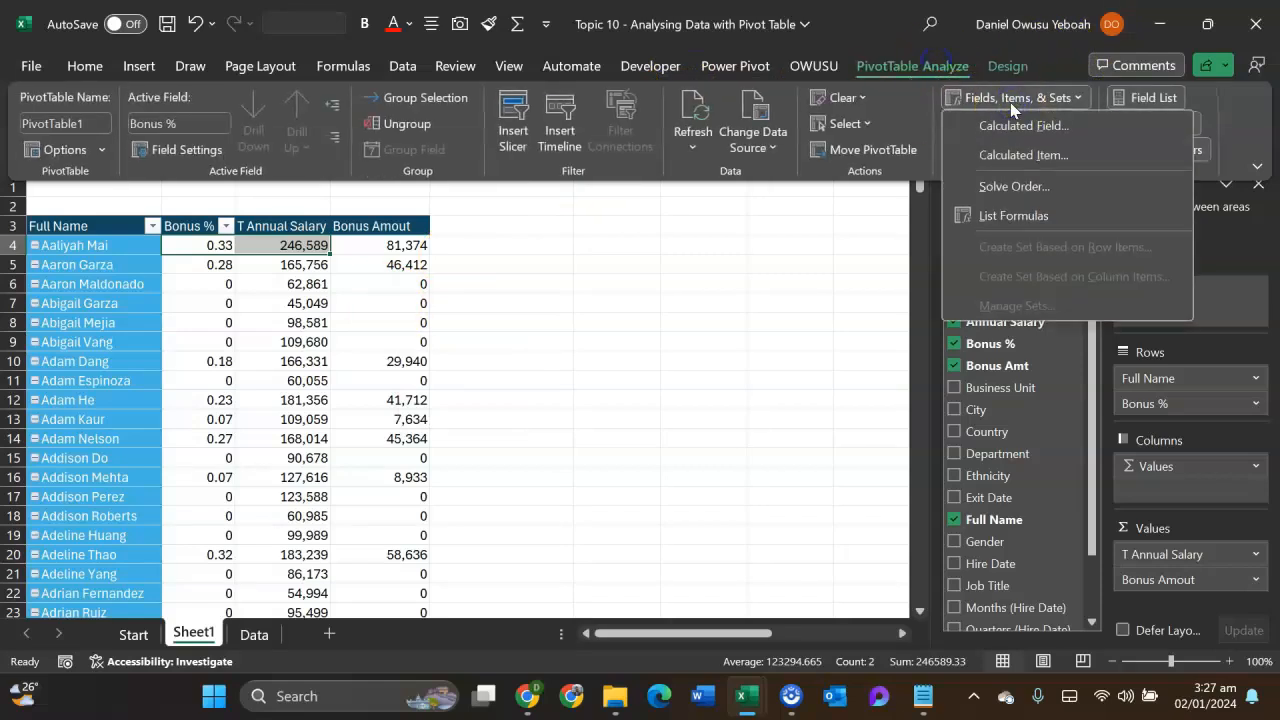
{"action": "left_click", "coordinate": [1029, 131]}
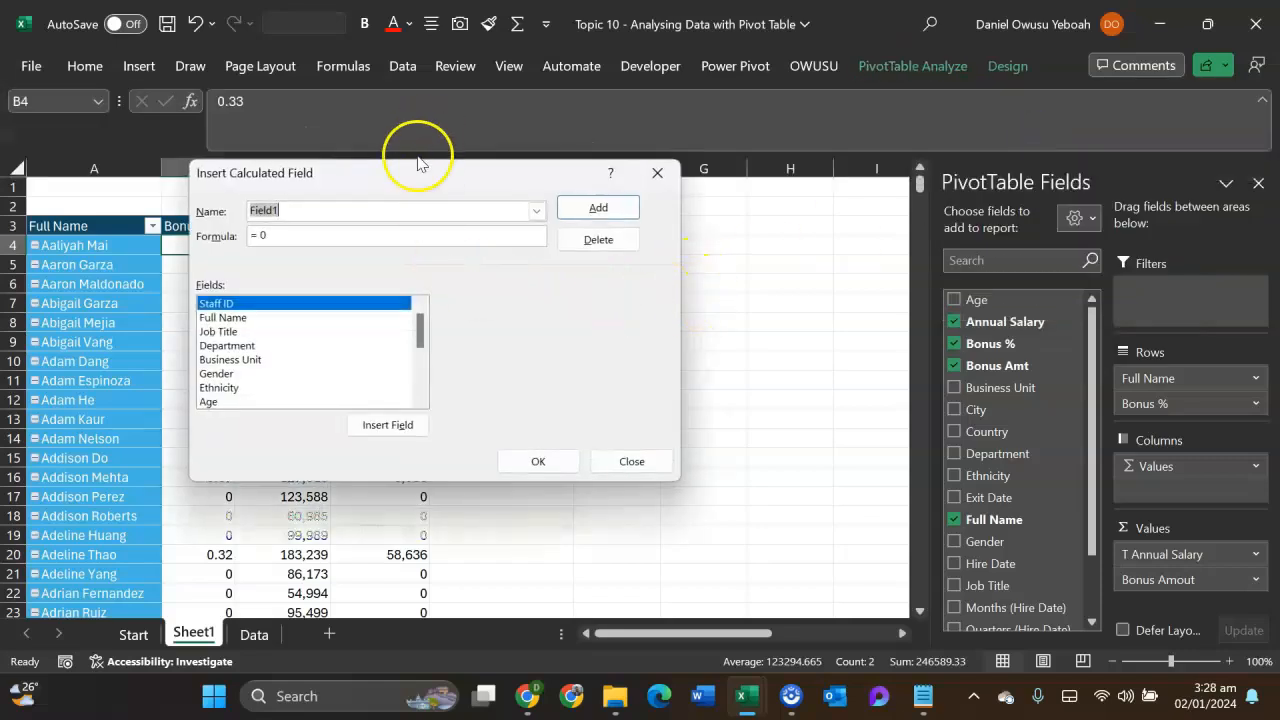
{"action": "key", "text": "BackSpace"}
{"action": "type", "text": "Total Amou"}
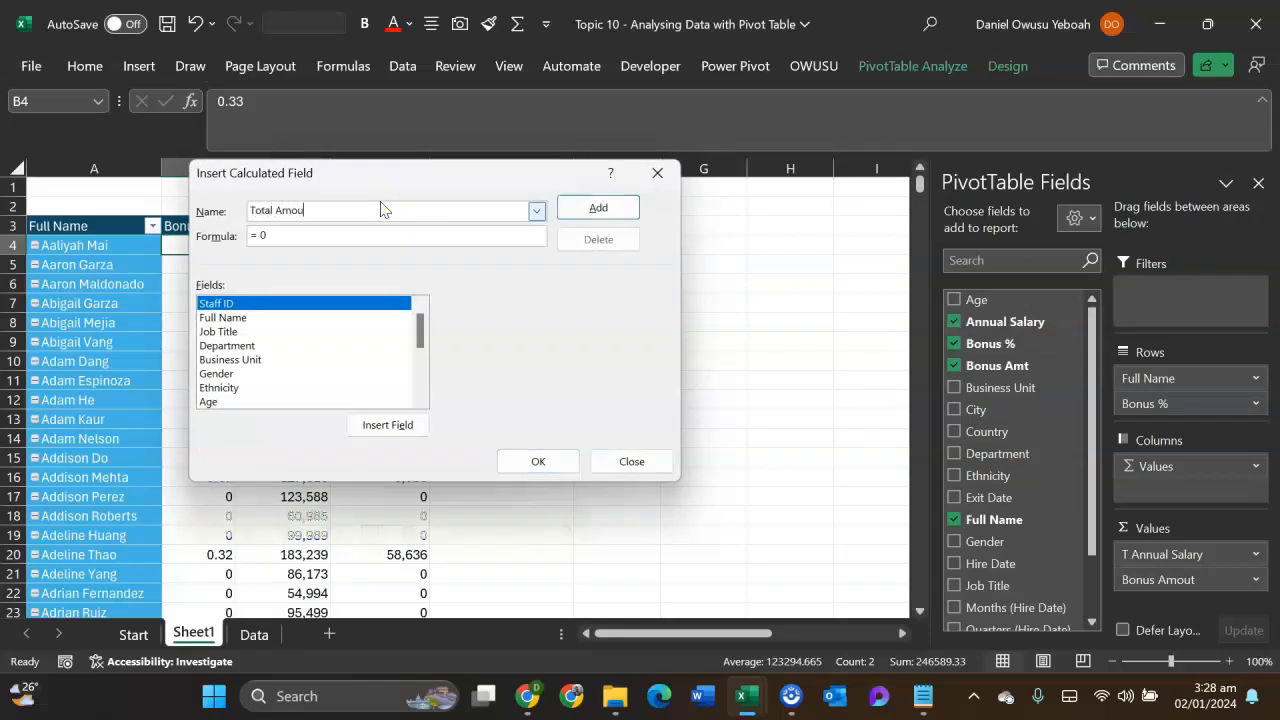
- Define the calculated field's formula as = sum( 'Annual Salary', 'Bonus Amt') and add it to the pivot table
{"action": "left_click", "coordinate": [310, 238]}
{"action": "scroll", "coordinate": [255, 362], "scroll_direction": "down", "scroll_amount": 2}
{"action": "double_click", "coordinate": [249, 346]}
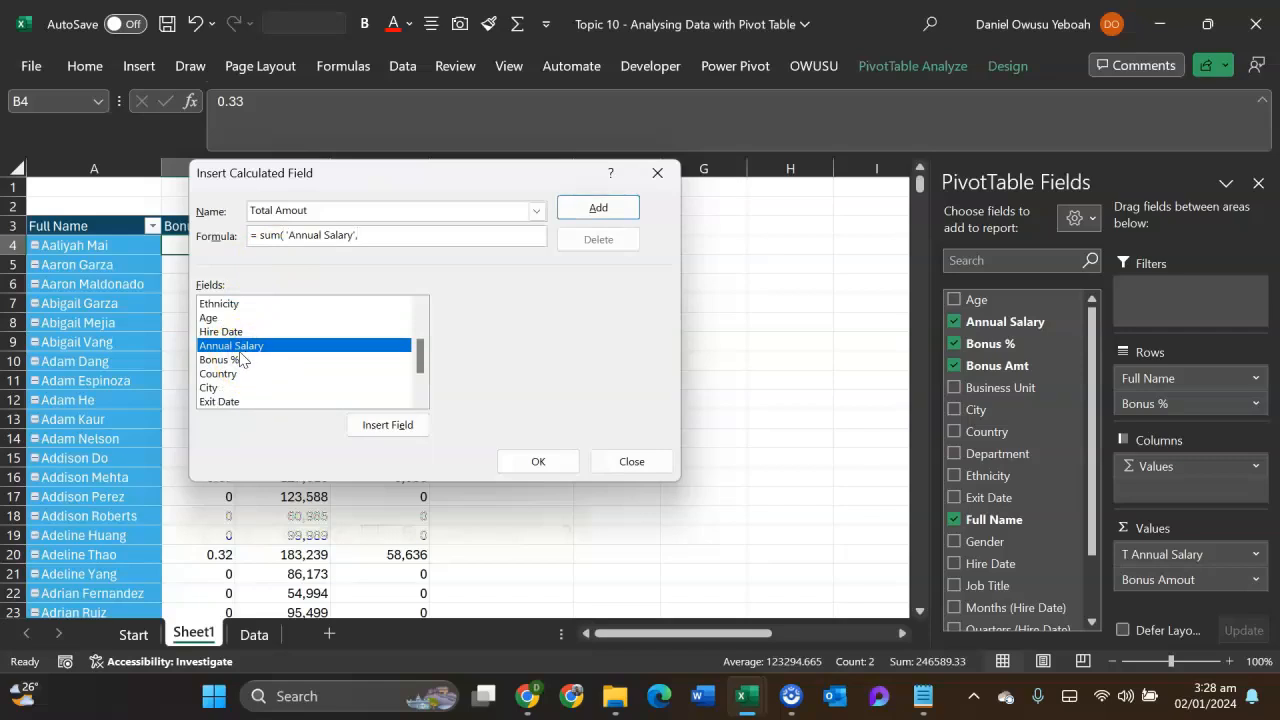
{"action": "scroll", "coordinate": [241, 359], "scroll_direction": "down", "scroll_amount": 2}
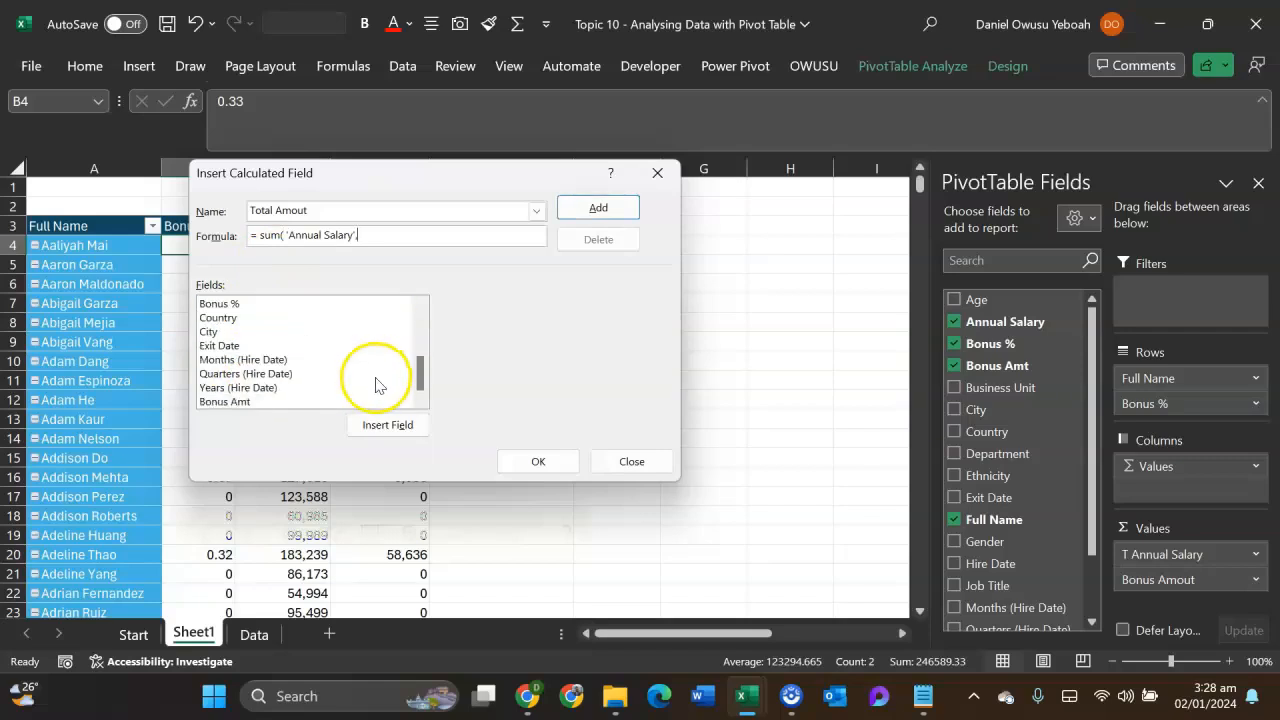
{"action": "double_click", "coordinate": [246, 402]}
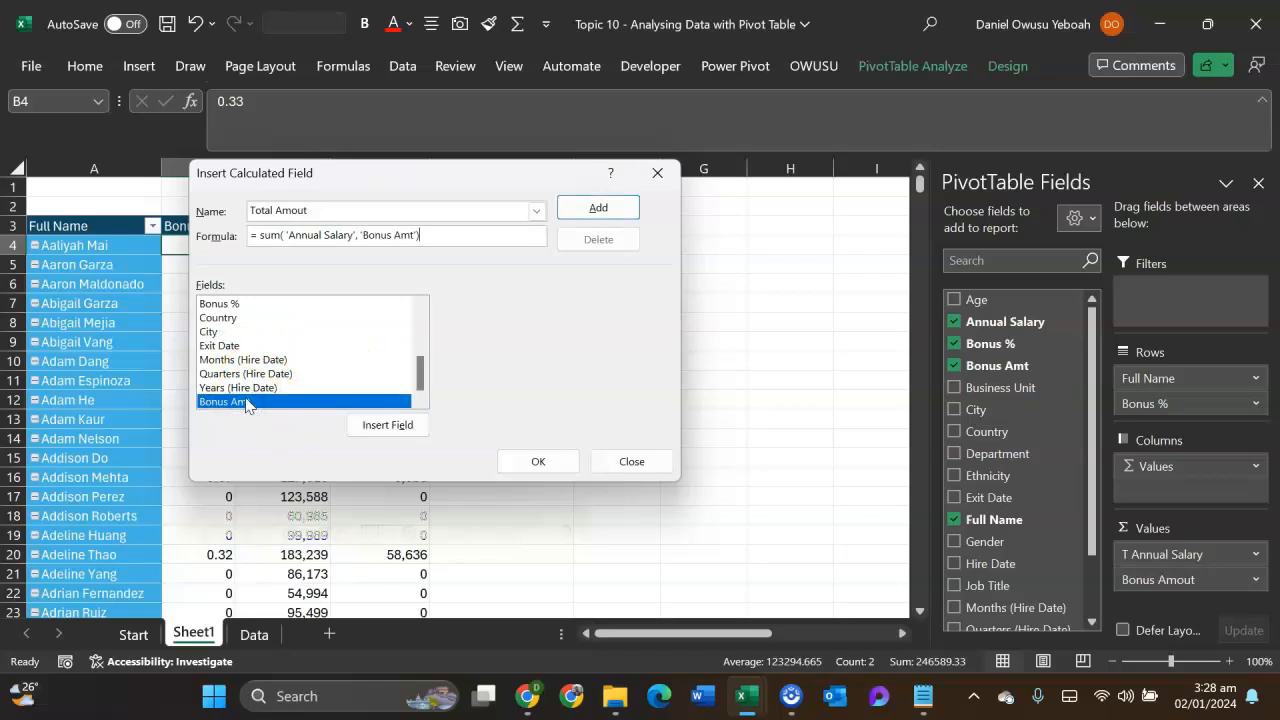
{"action": "left_click", "coordinate": [525, 461]}
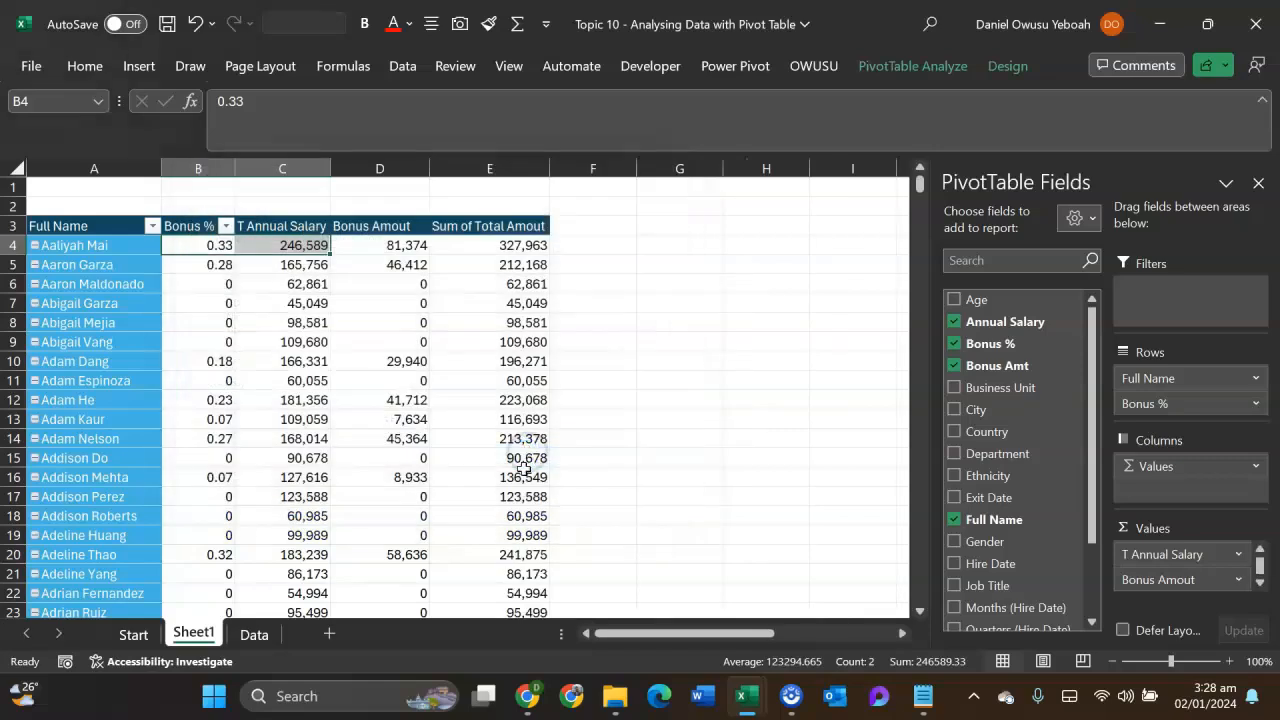
- Set the custom name of the Sum of Total Amout value field to Total Amout followed by a period
{"action": "double_click", "coordinate": [480, 227]}
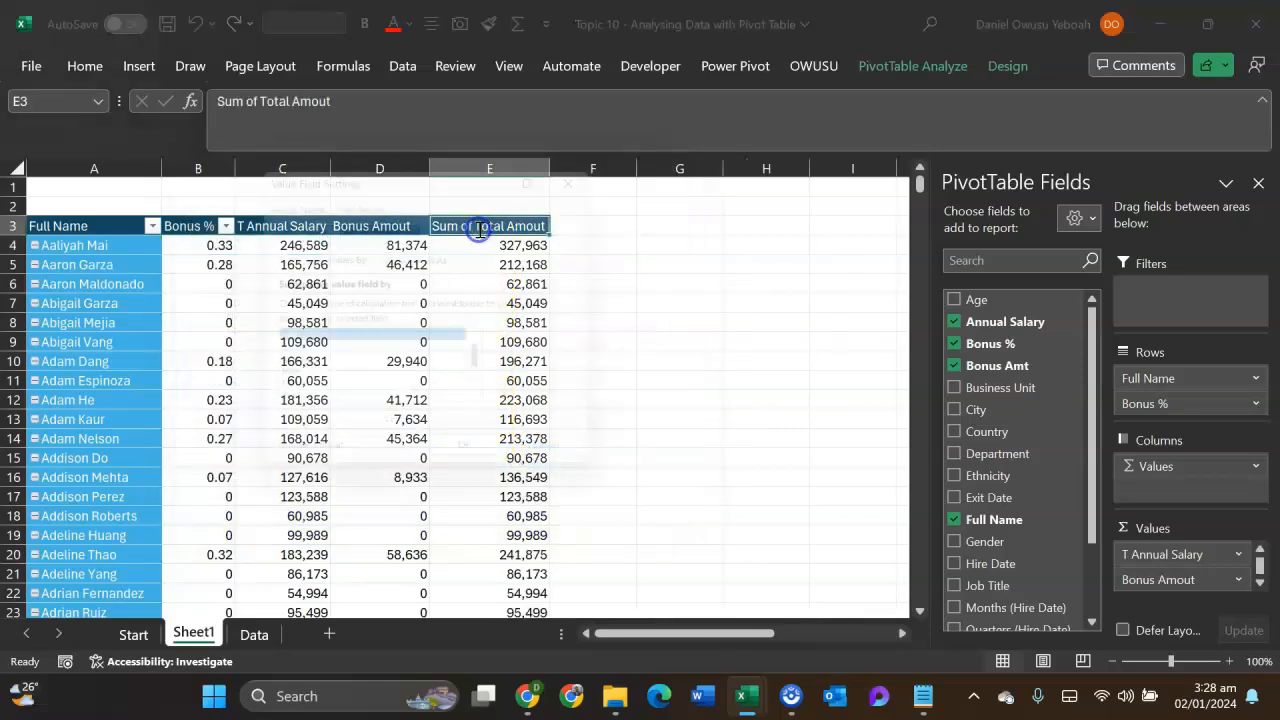
{"action": "left_click_drag", "start_coordinate": [373, 222], "coordinate": [337, 222]}
{"action": "key", "text": "Delete"}
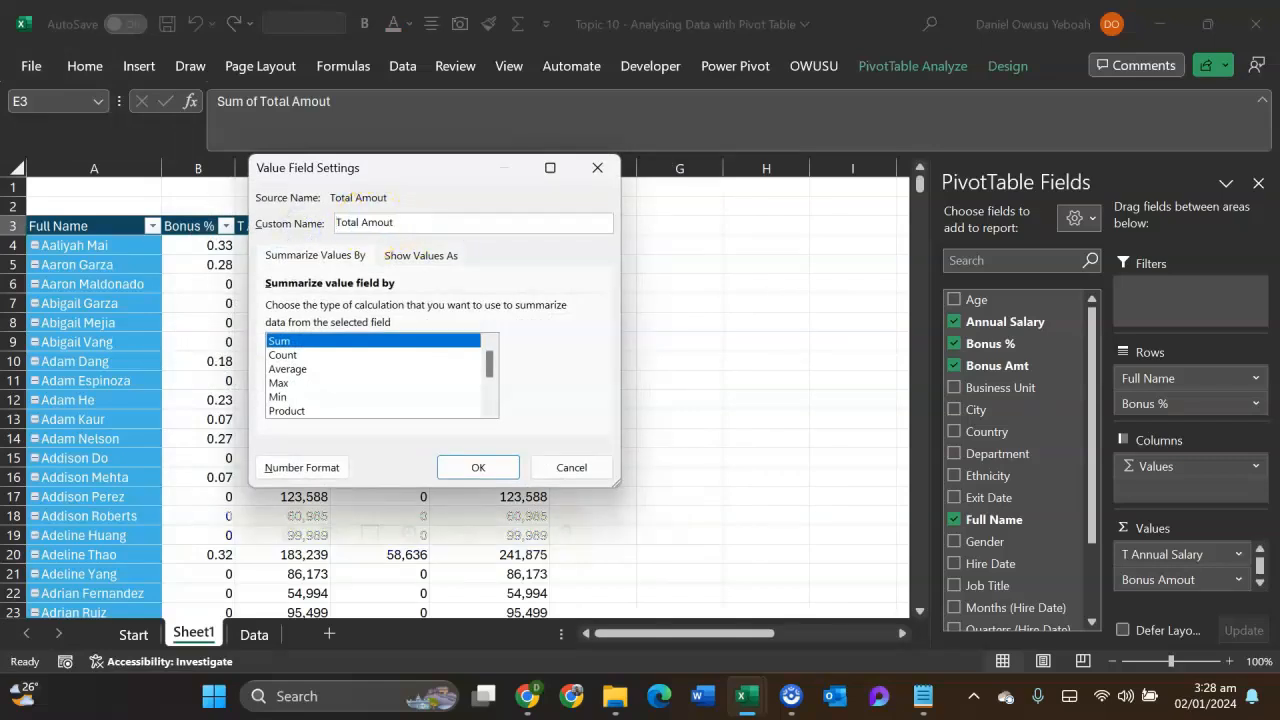
{"action": "left_click", "coordinate": [472, 466]}
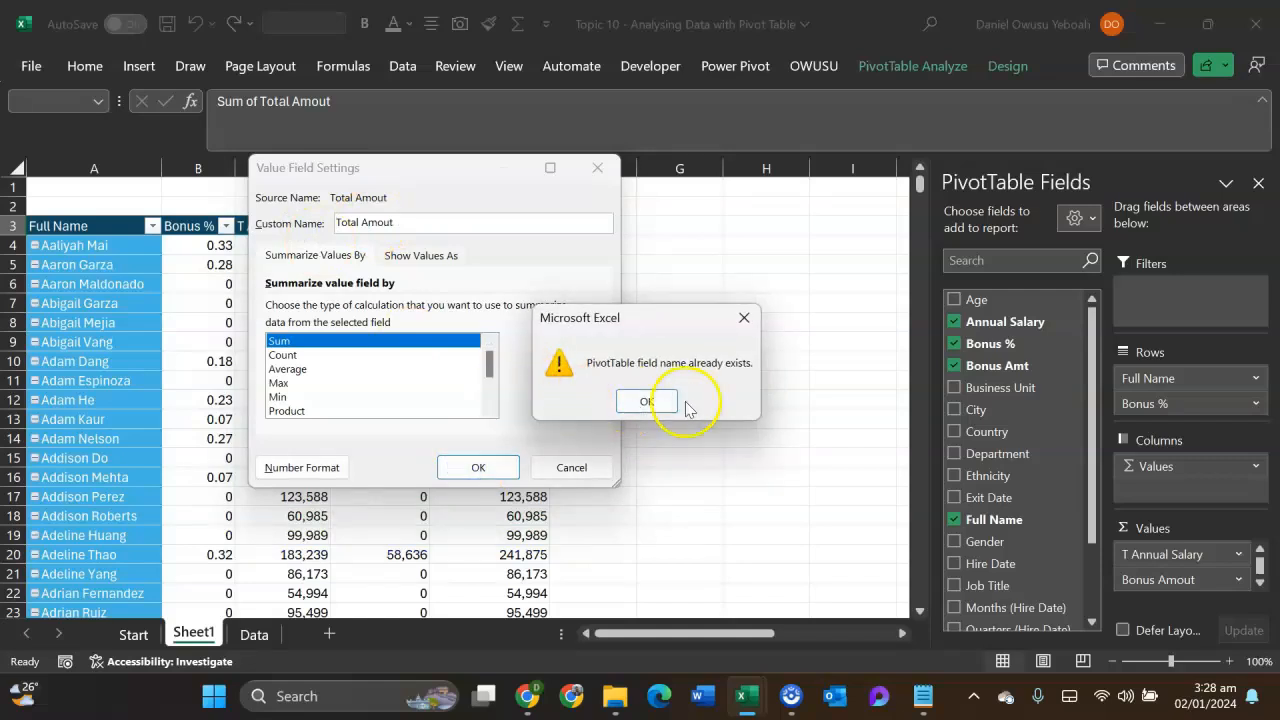
{"action": "left_click", "coordinate": [733, 322]}
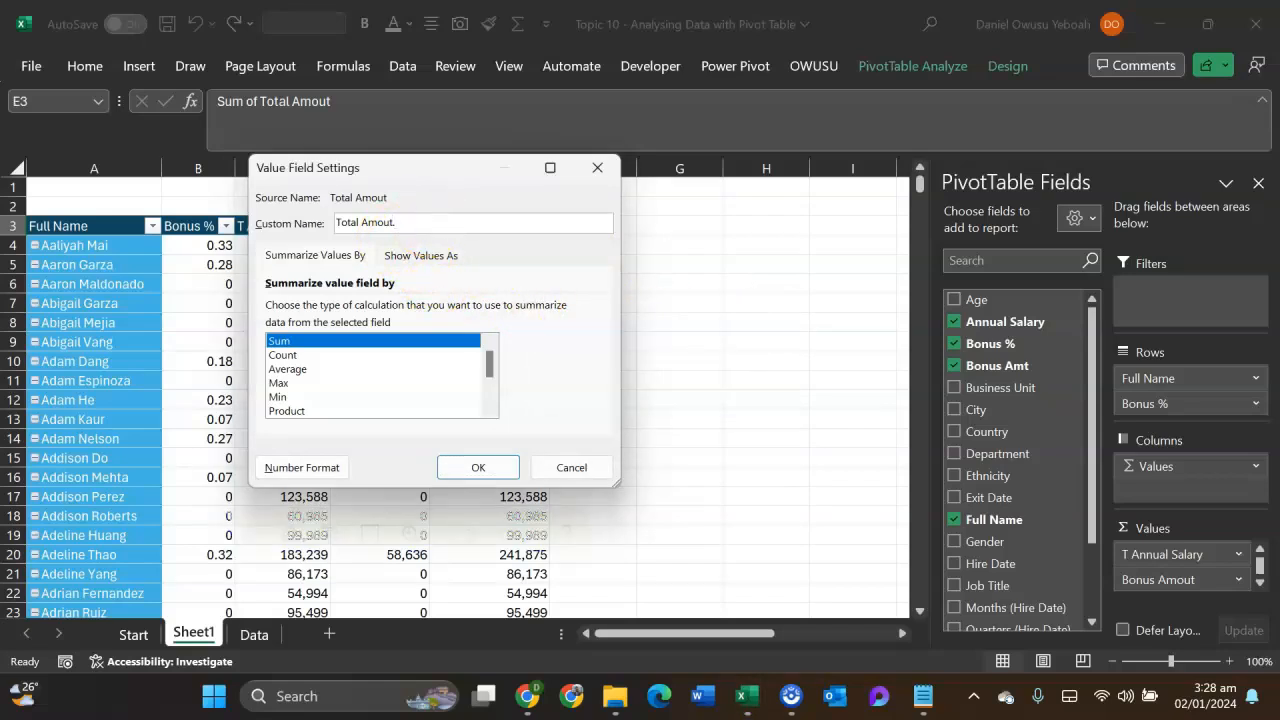
{"action": "type", "text": "."}
{"action": "left_click", "coordinate": [450, 468]}
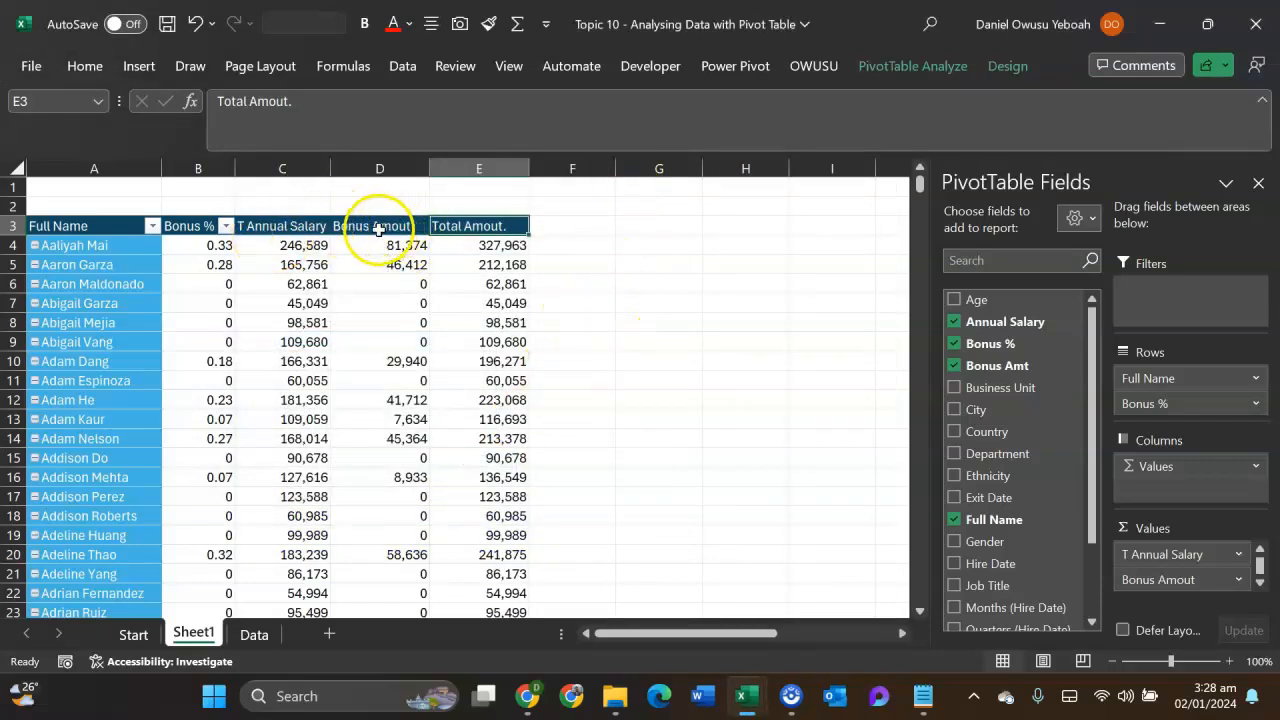
- Compare the first employee's annual salary and bonus amount with the total amount in the pivot table
{"action": "left_click", "coordinate": [412, 226]}
{"action": "left_click", "coordinate": [452, 228]}
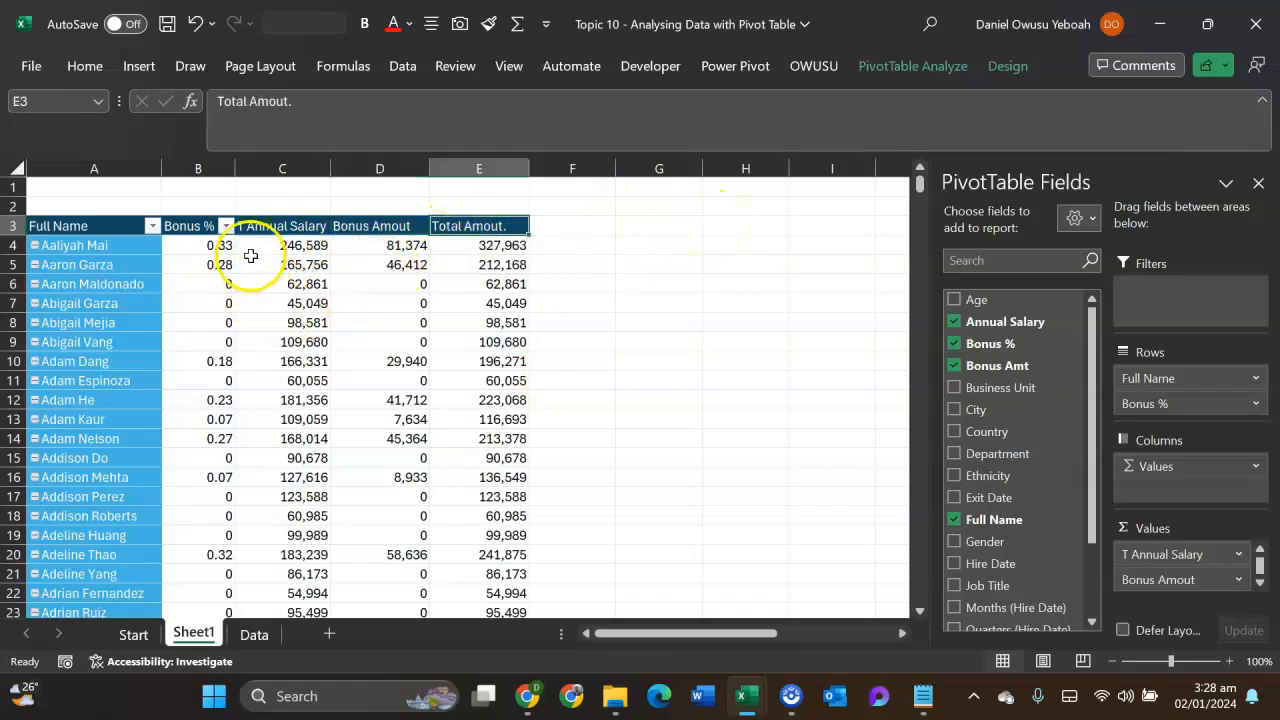
{"action": "left_click_drag", "start_coordinate": [285, 250], "coordinate": [410, 252]}
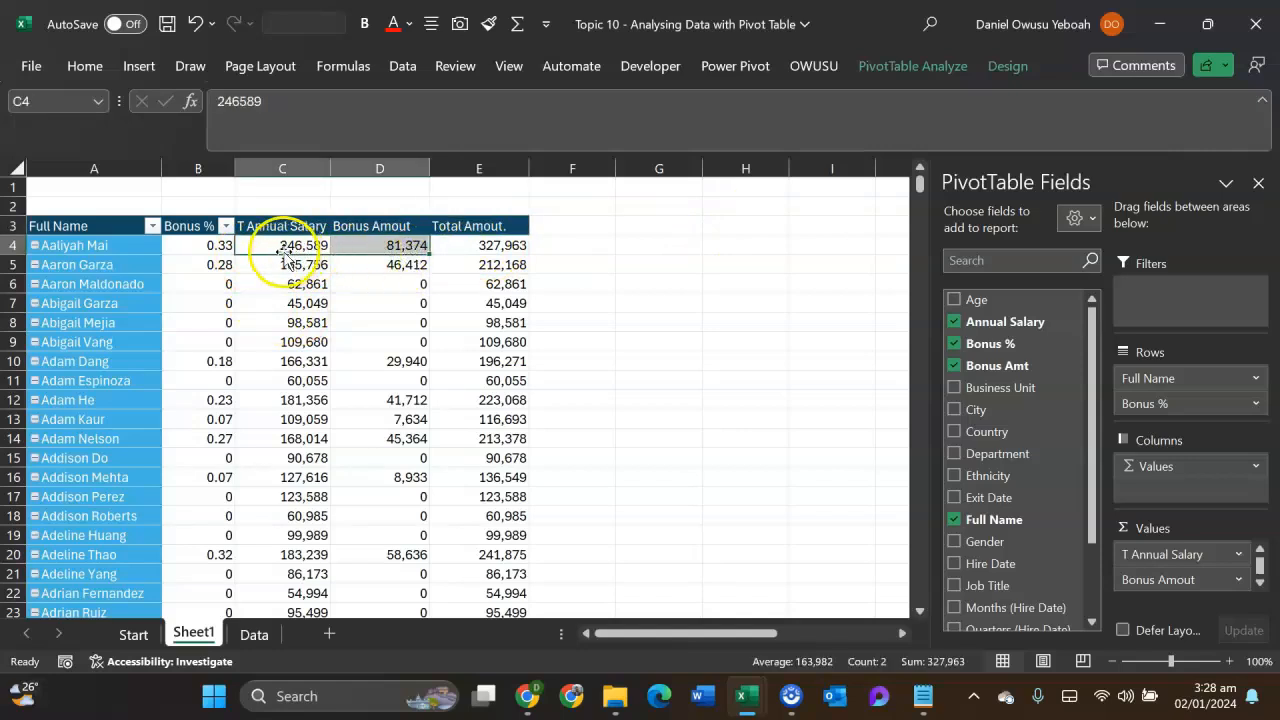
{"action": "left_click", "coordinate": [475, 246]}
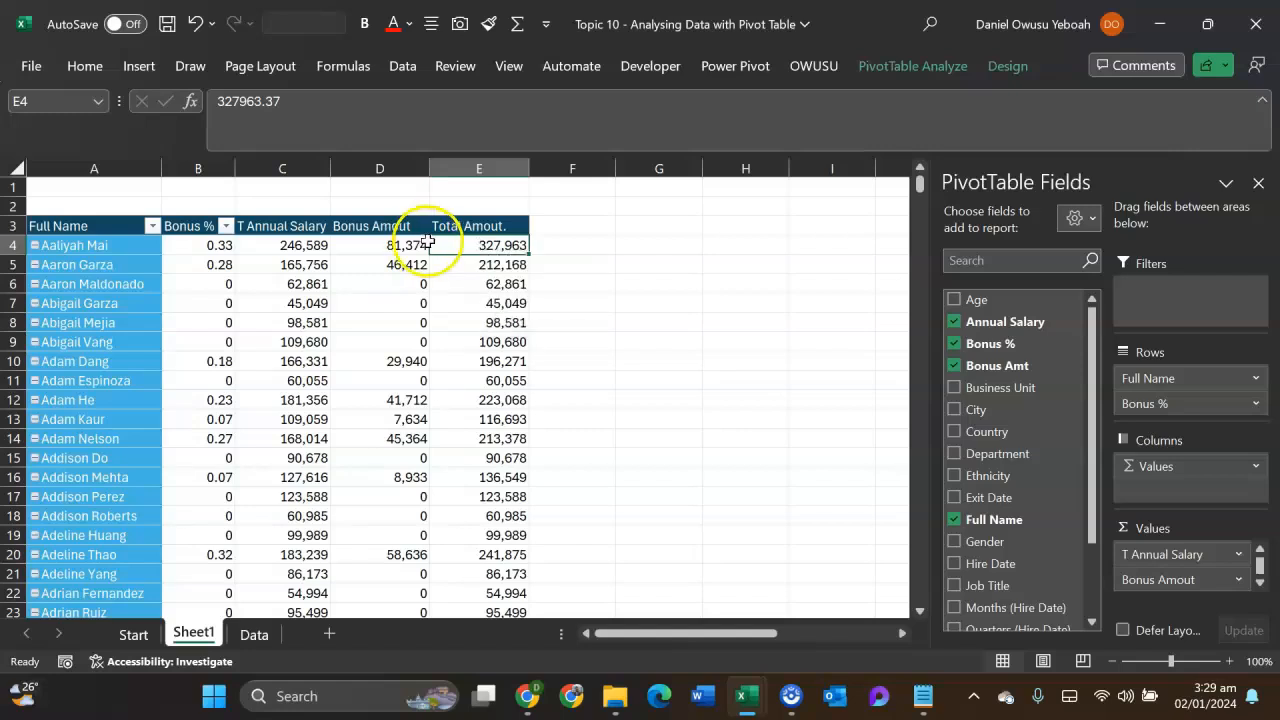
{"action": "left_click", "coordinate": [580, 324]}
- Return to the staff table on the Data sheet and unhide the Attendance sheet
{"action": "left_click", "coordinate": [256, 632]}
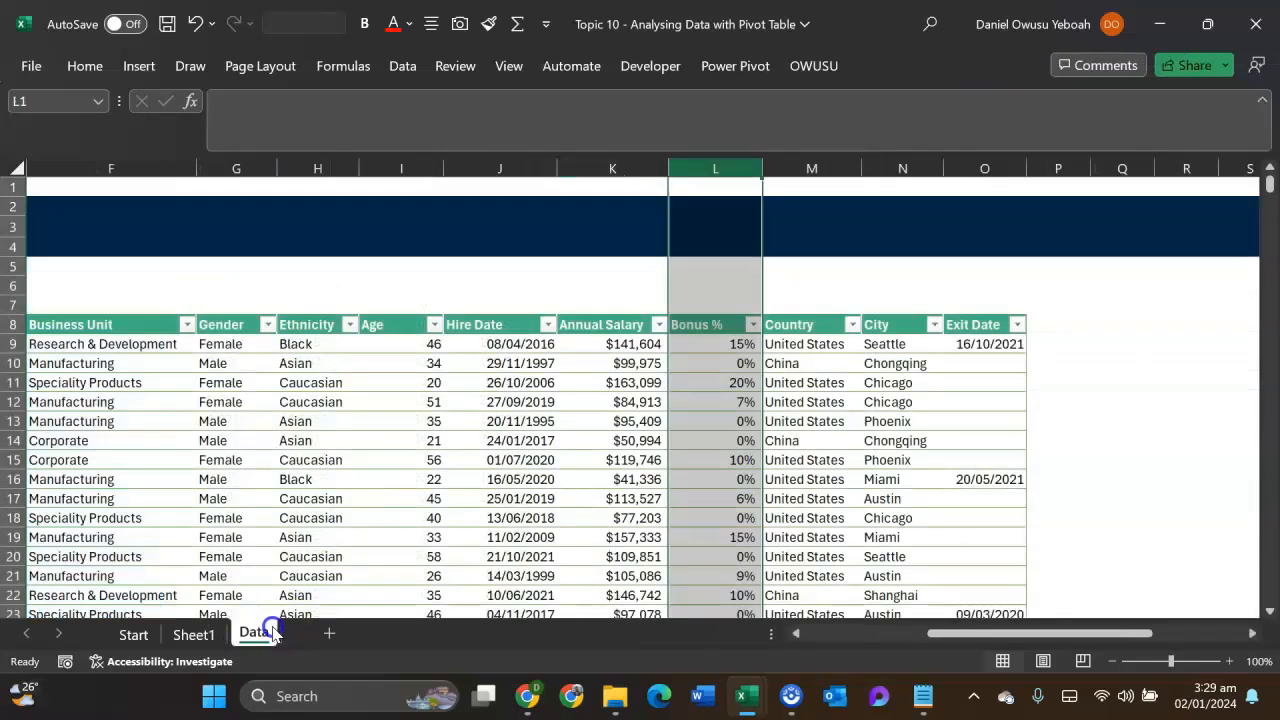
{"action": "left_click", "coordinate": [372, 382]}
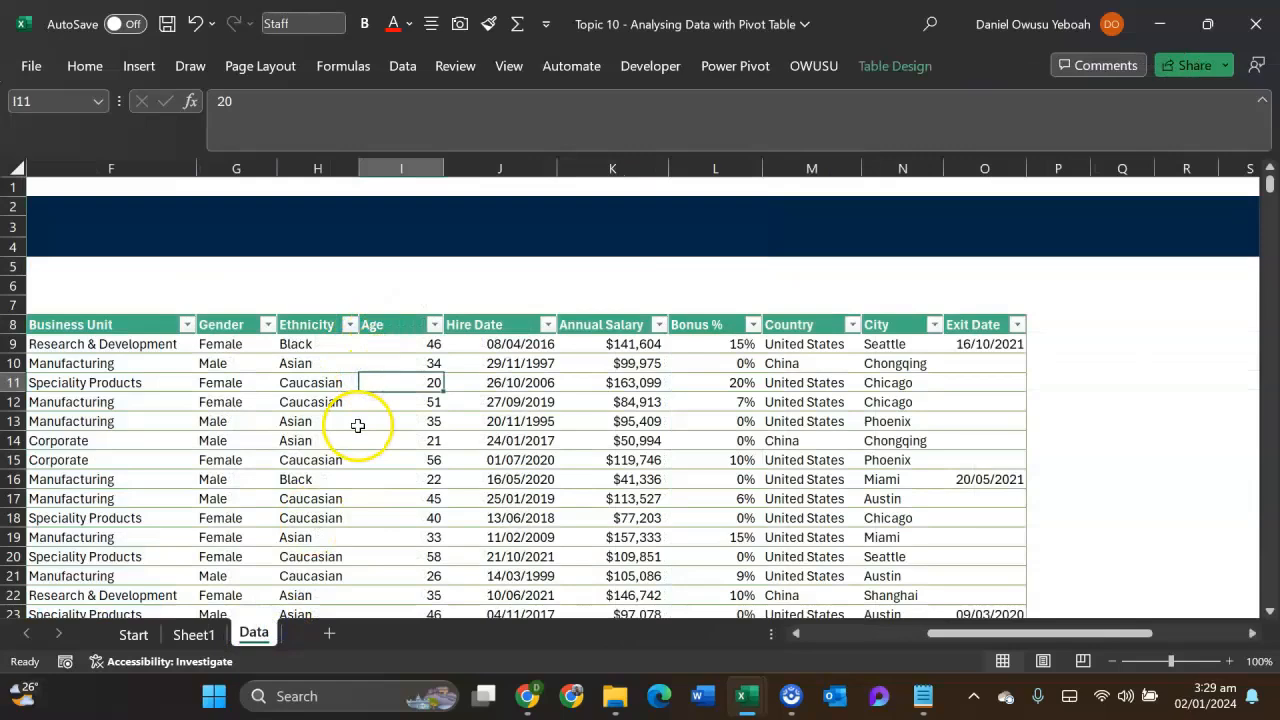
{"action": "left_click_drag", "start_coordinate": [1033, 633], "coordinate": [911, 634]}
{"action": "scroll", "coordinate": [768, 483], "scroll_direction": "up", "scroll_amount": 1}
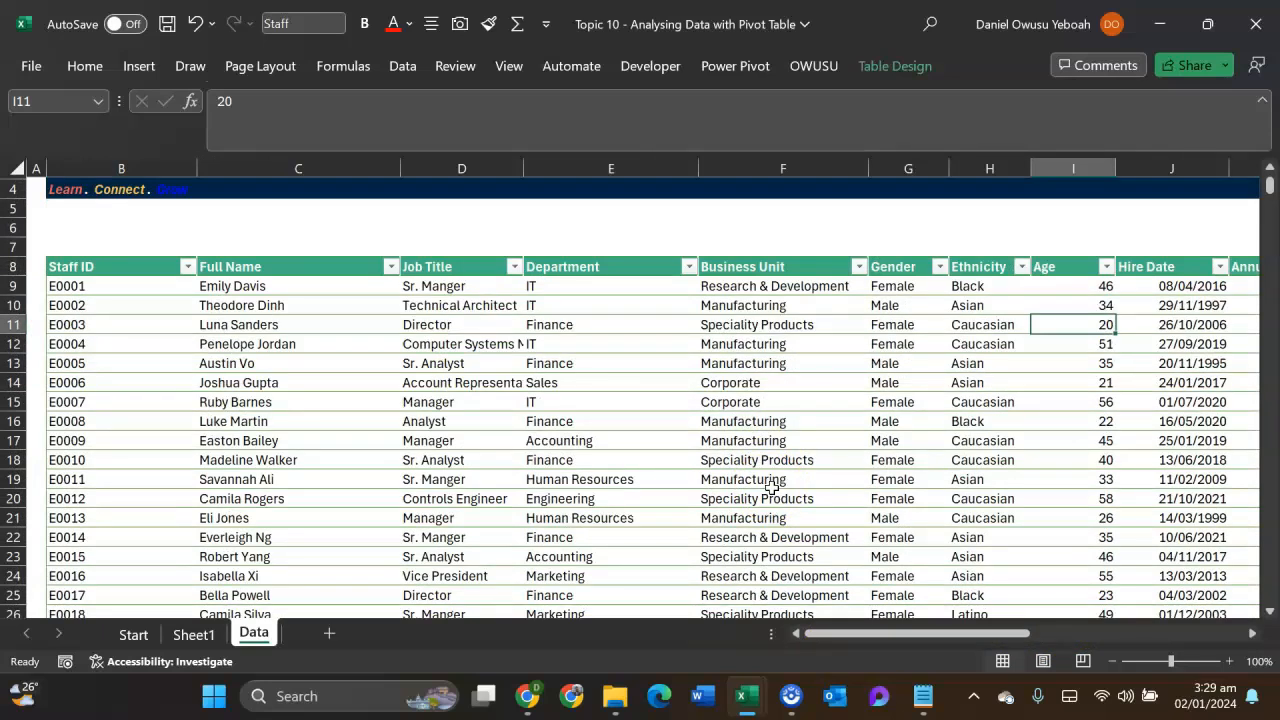
{"action": "right_click", "coordinate": [262, 647]}
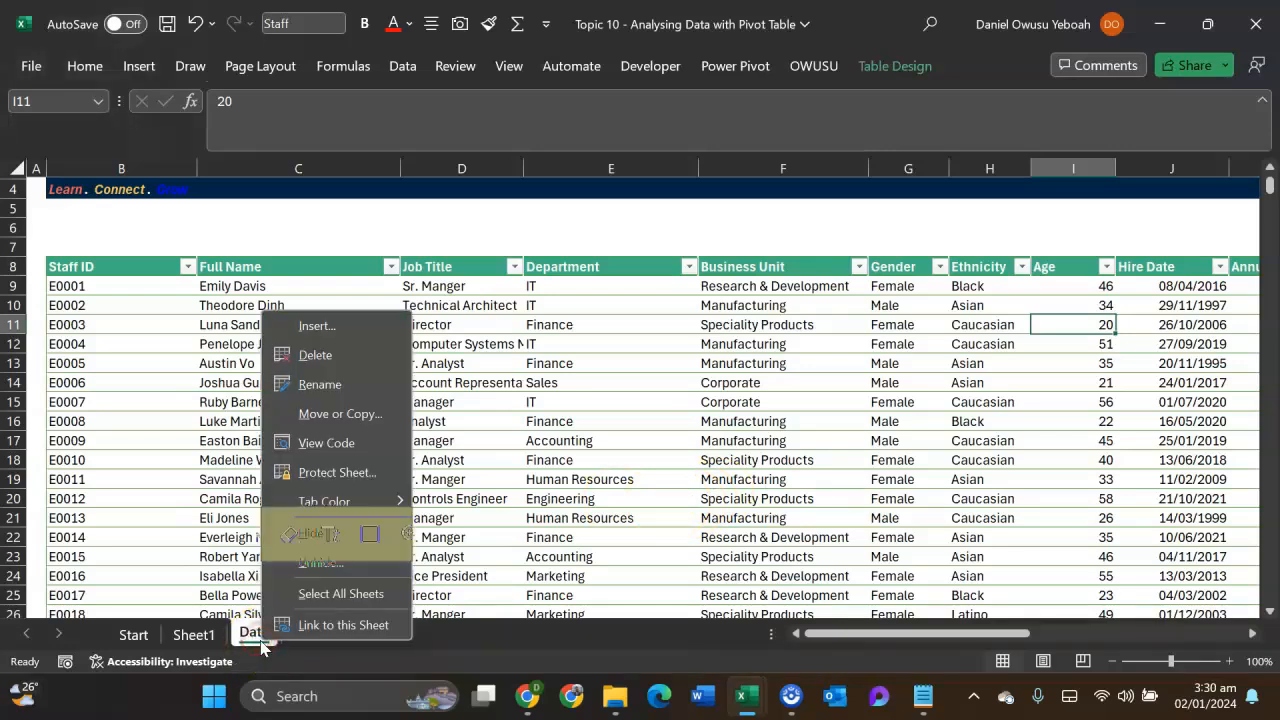
{"action": "left_click", "coordinate": [308, 563]}
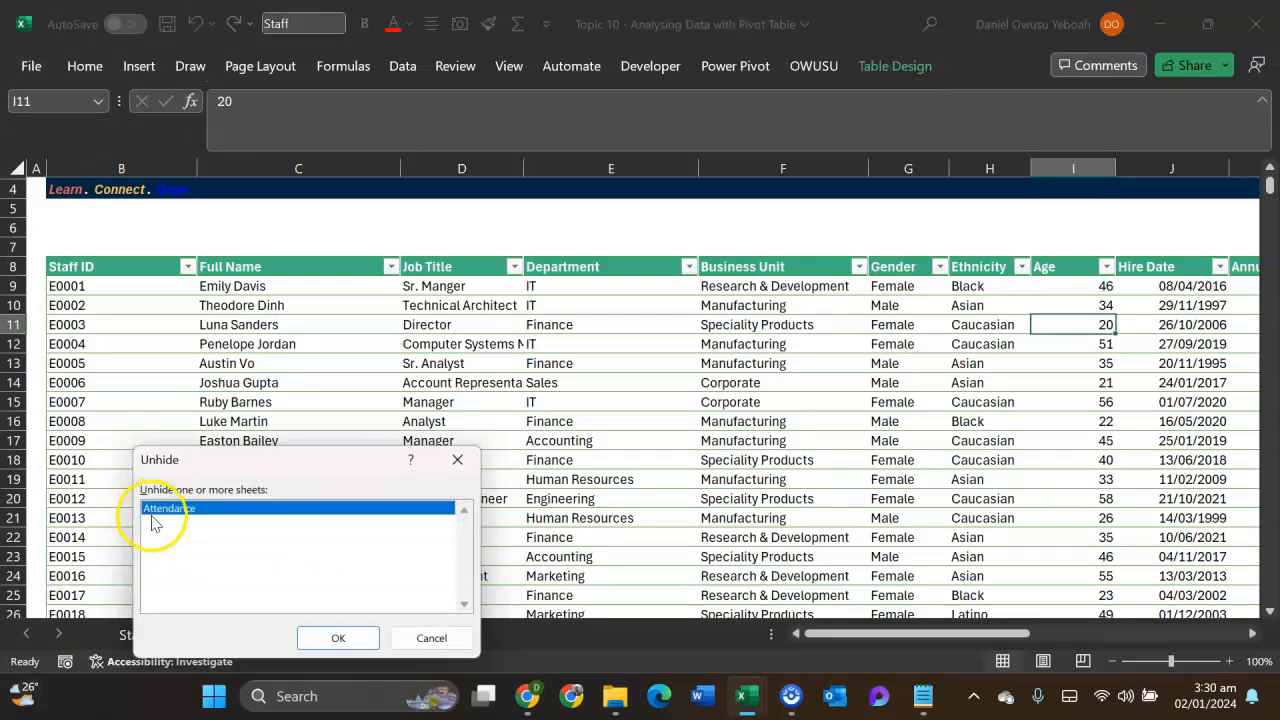
{"action": "left_click", "coordinate": [320, 641]}
{"action": "left_click", "coordinate": [322, 641]}
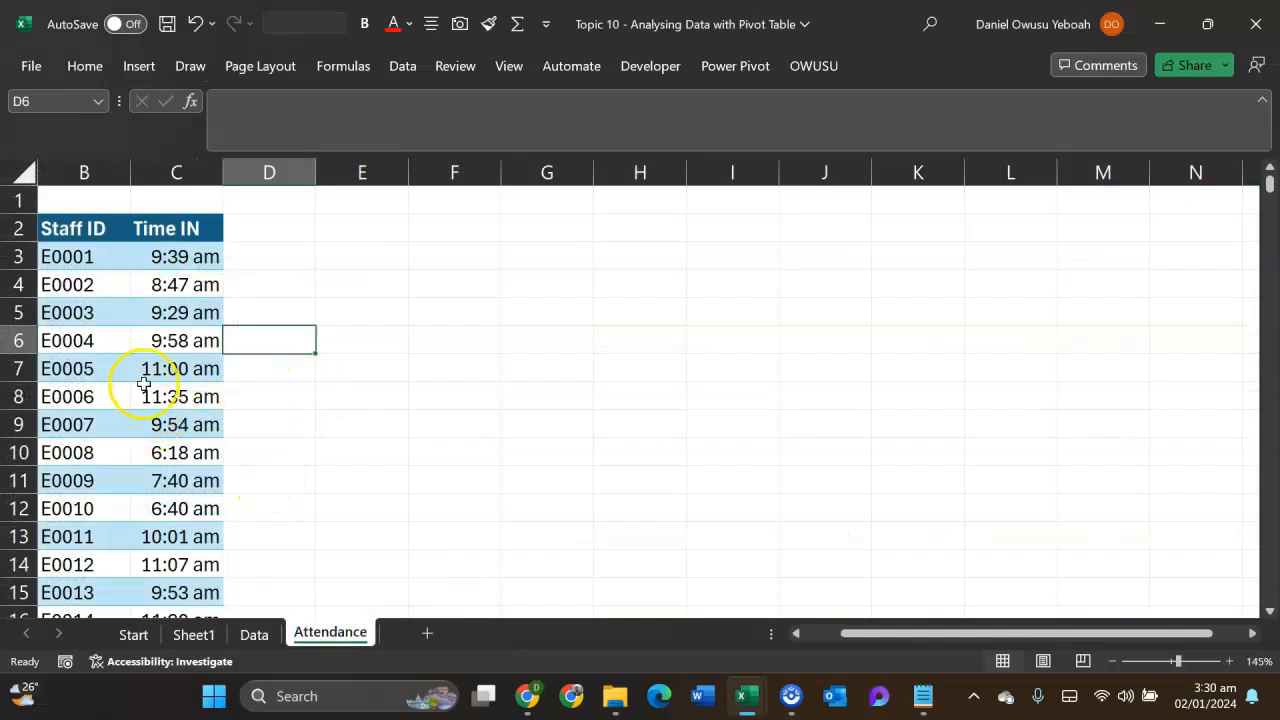
- Compare the Staff ID and Time IN records on the Attendance sheet with the staff table on the Data sheet
{"action": "left_click", "coordinate": [143, 368]}
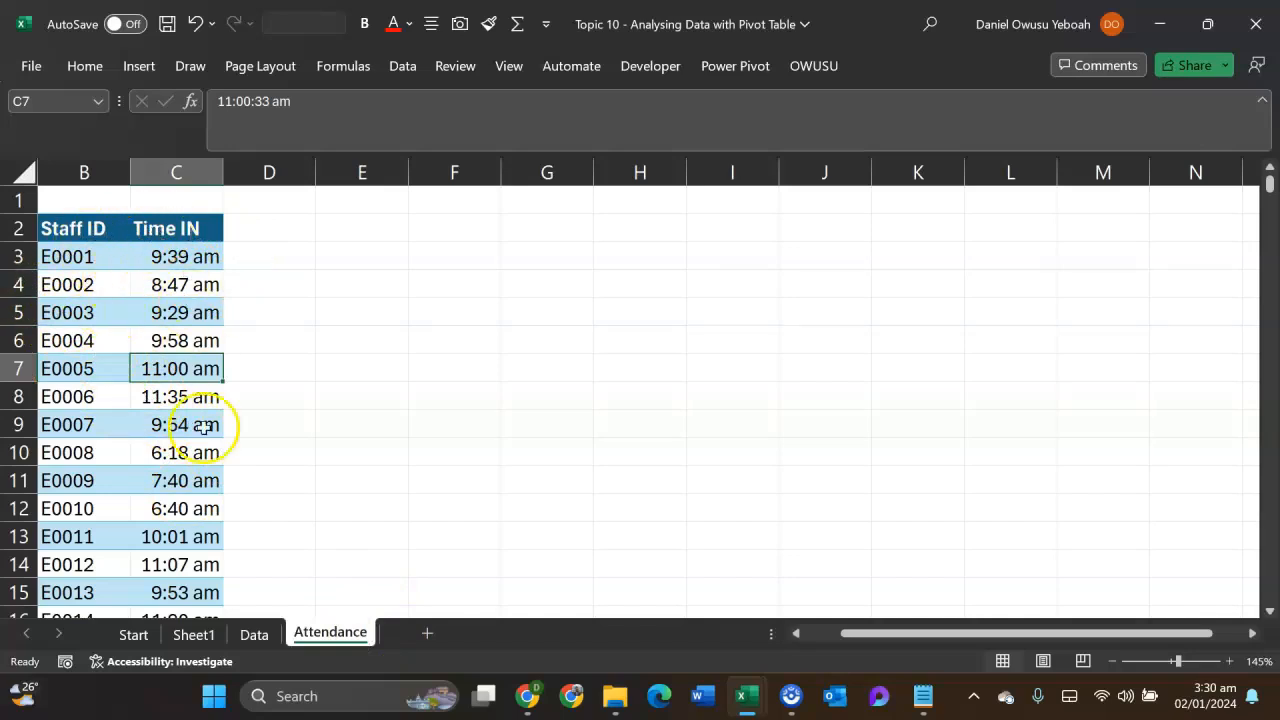
{"action": "left_click", "coordinate": [254, 634]}
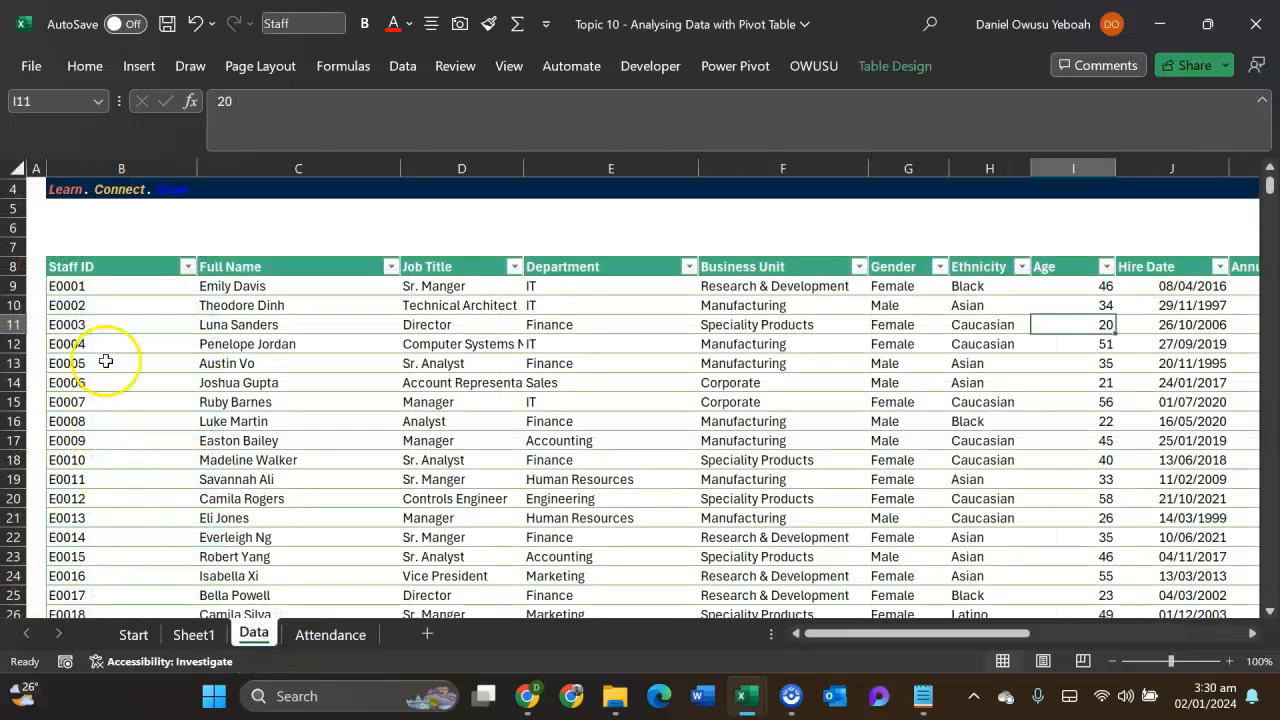
{"action": "left_click", "coordinate": [325, 634]}
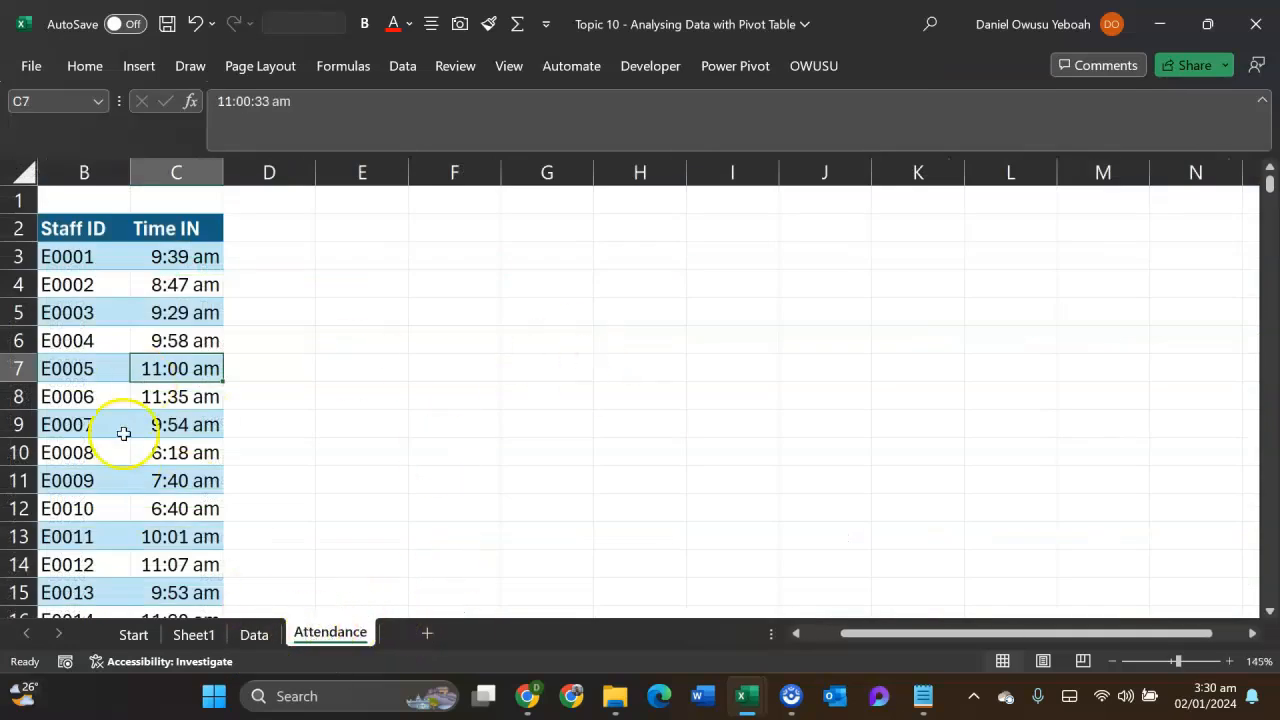
{"action": "left_click", "coordinate": [254, 634]}
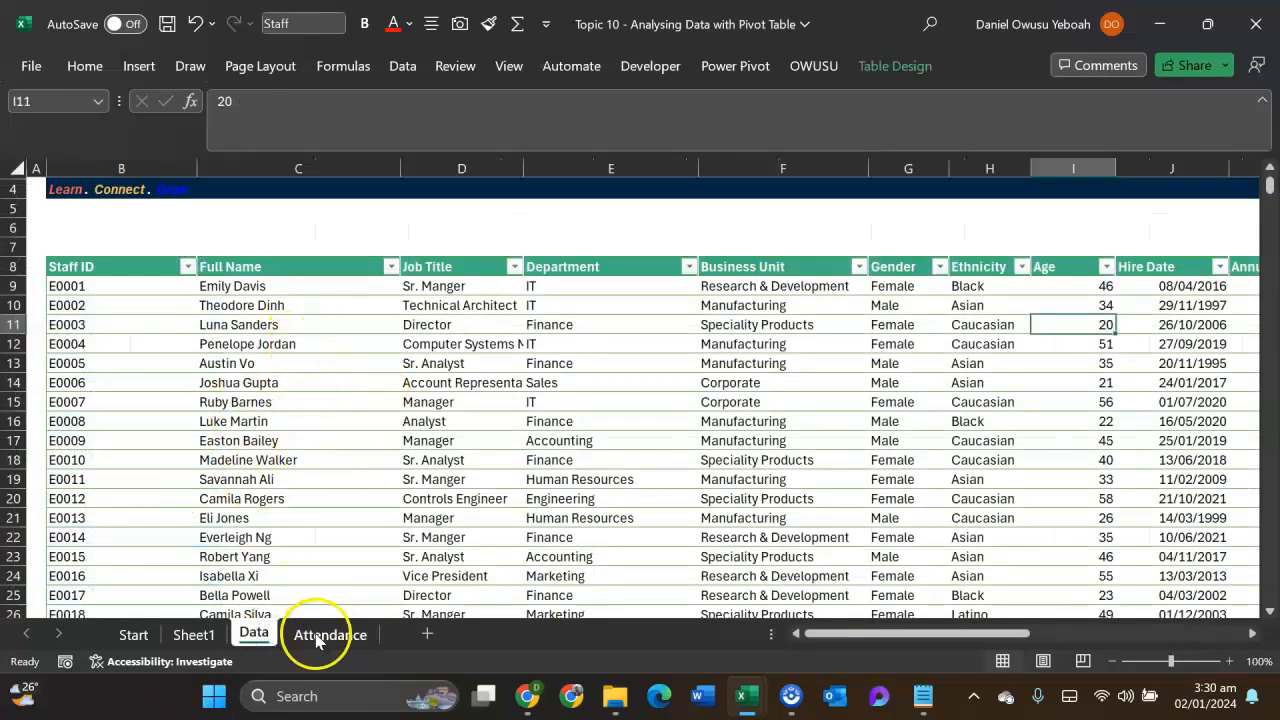
{"action": "left_click", "coordinate": [316, 638]}
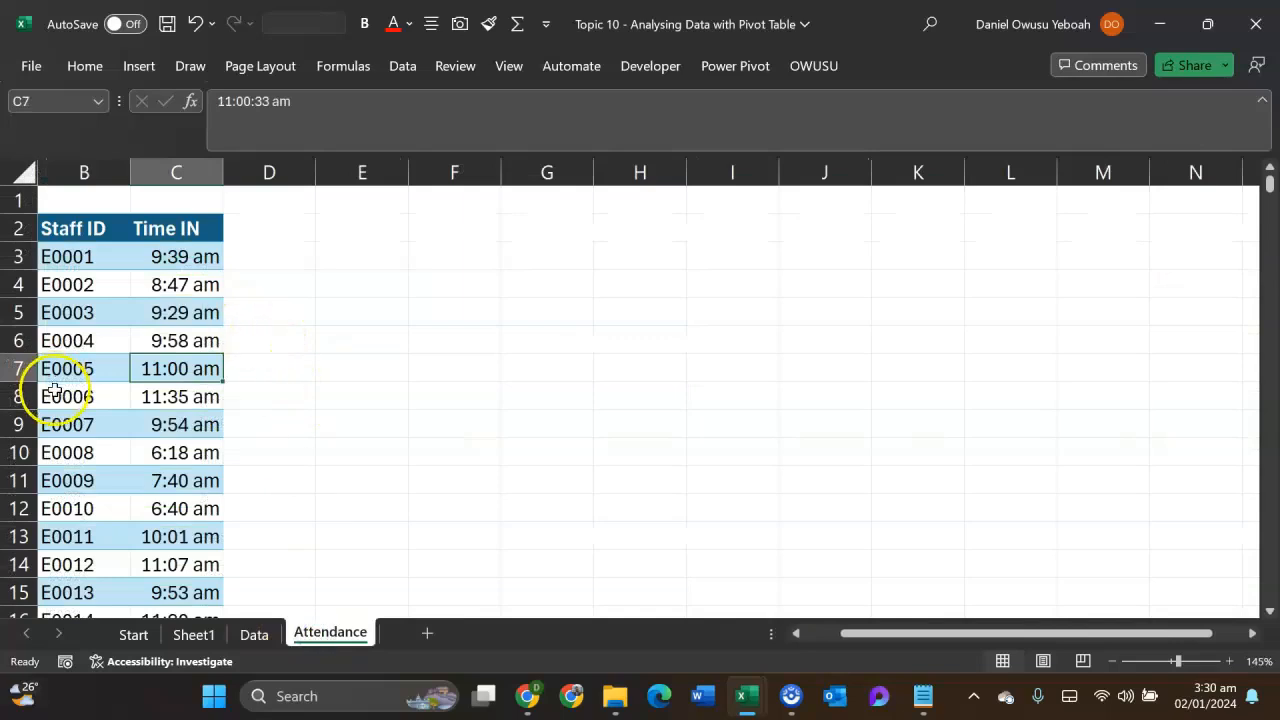
{"action": "left_click", "coordinate": [165, 288]}
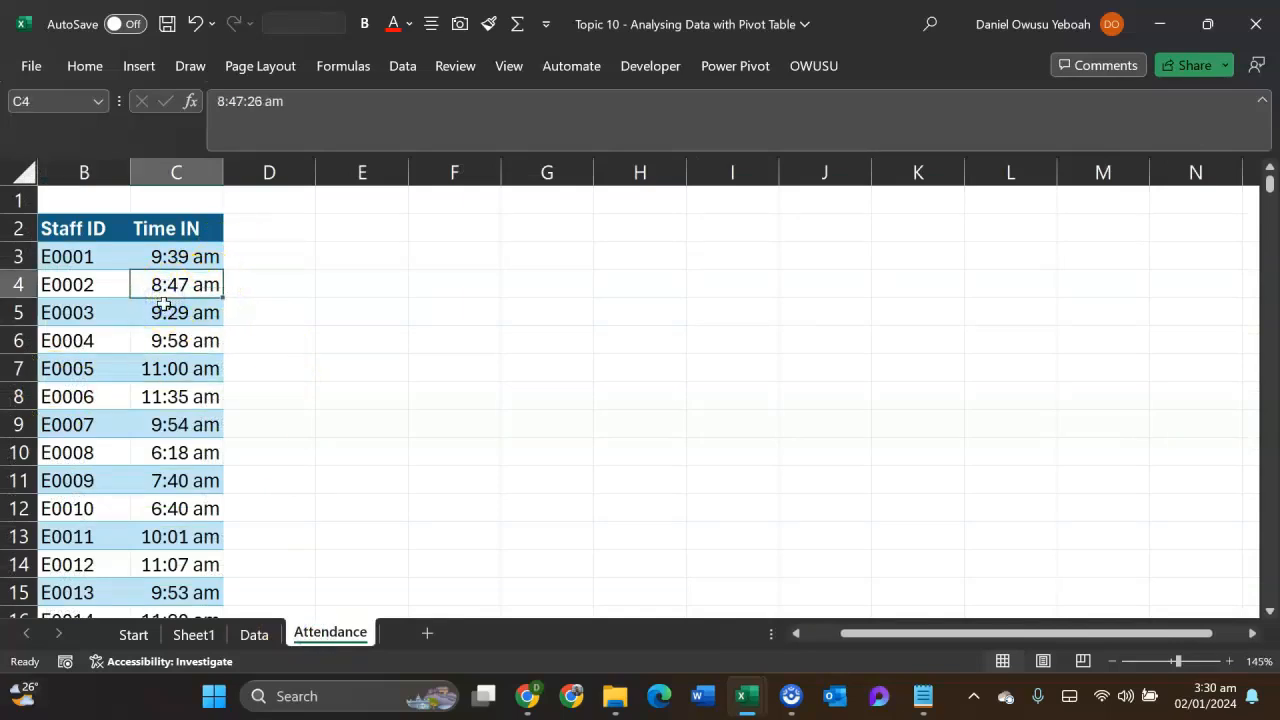
{"action": "left_click", "coordinate": [94, 369]}
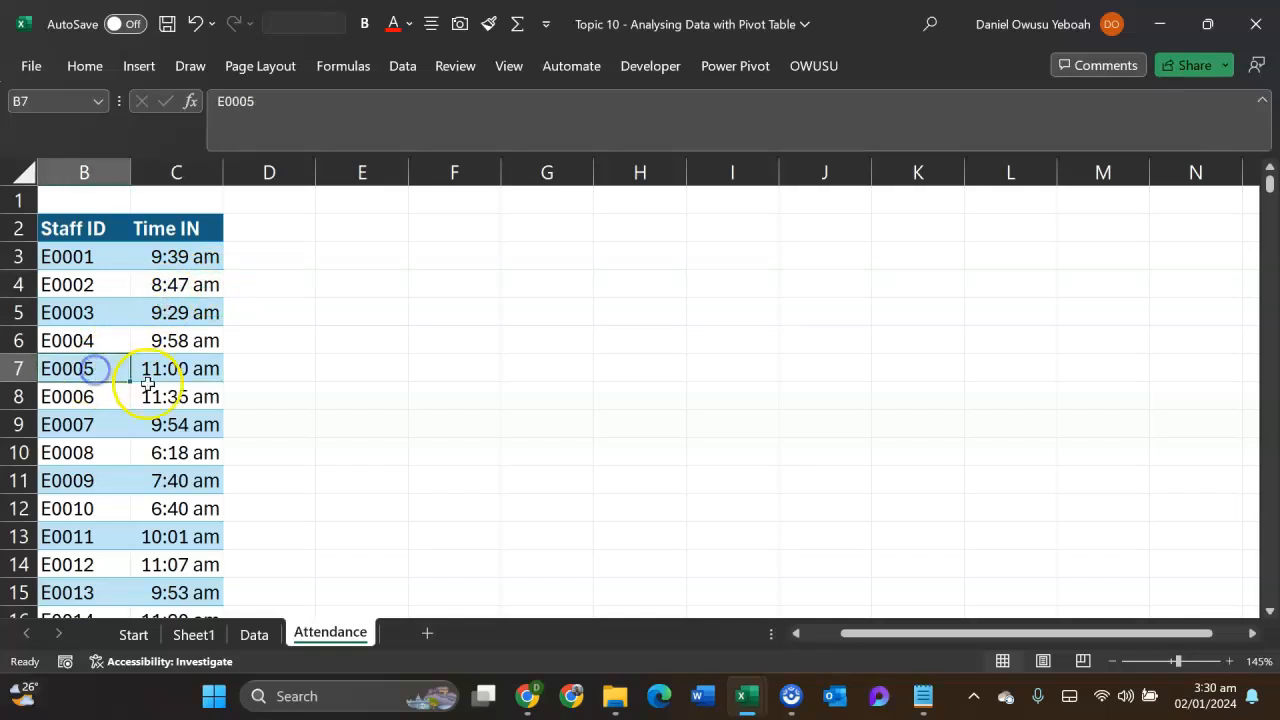
- Convert the attendance records in $A$2:$C$91061 into a table with headers
{"action": "left_click", "coordinate": [155, 343]}
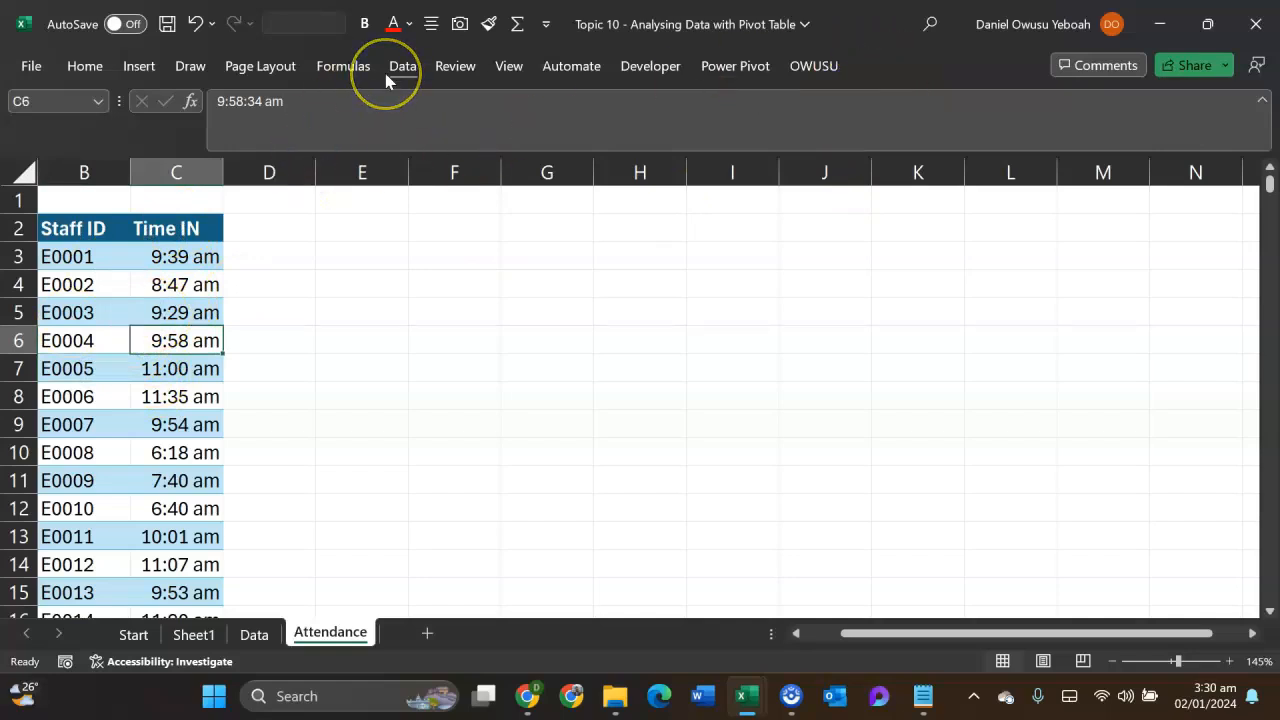
{"action": "left_click", "coordinate": [142, 68]}
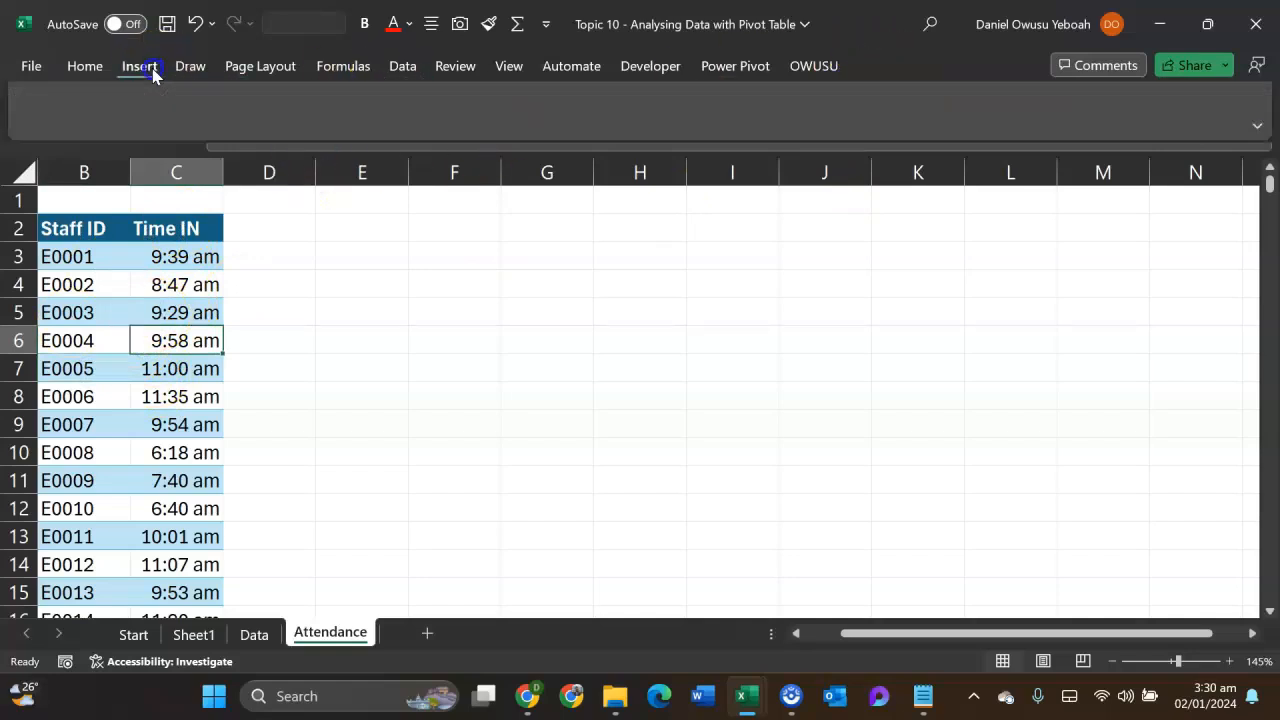
{"action": "left_click", "coordinate": [187, 112]}
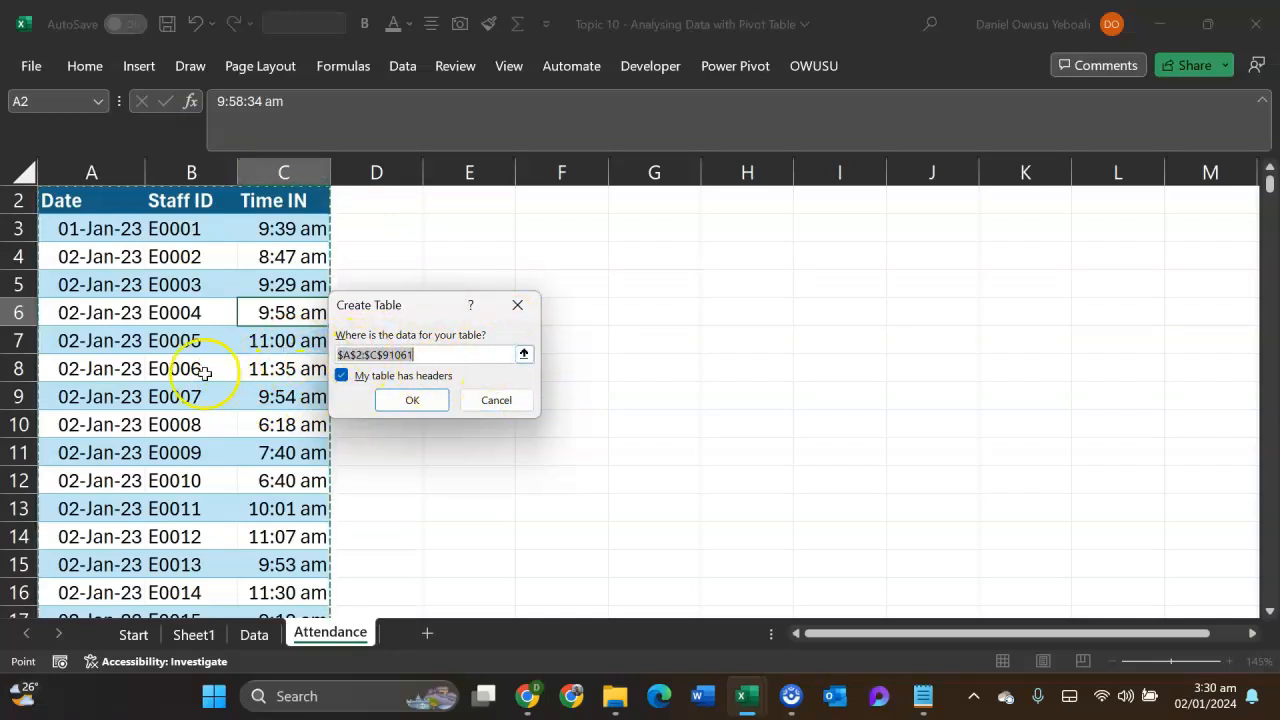
{"action": "left_click", "coordinate": [413, 400]}
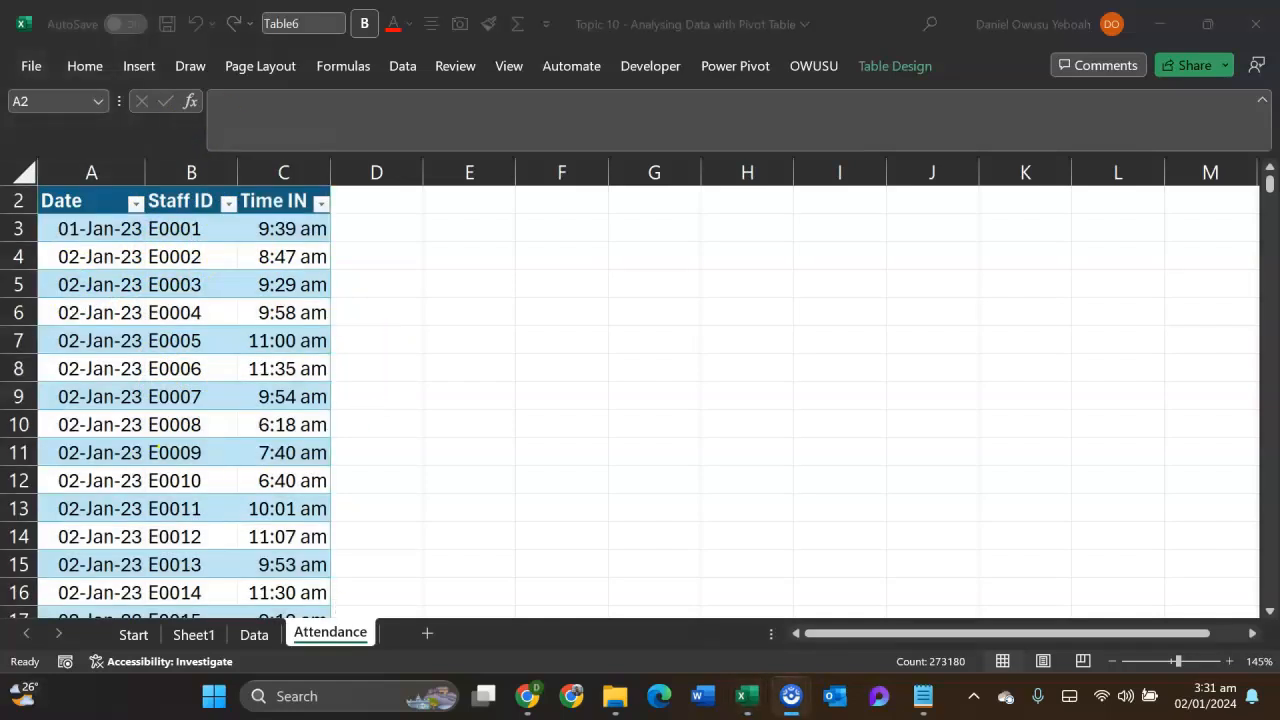
{"action": "left_click", "coordinate": [293, 393]}
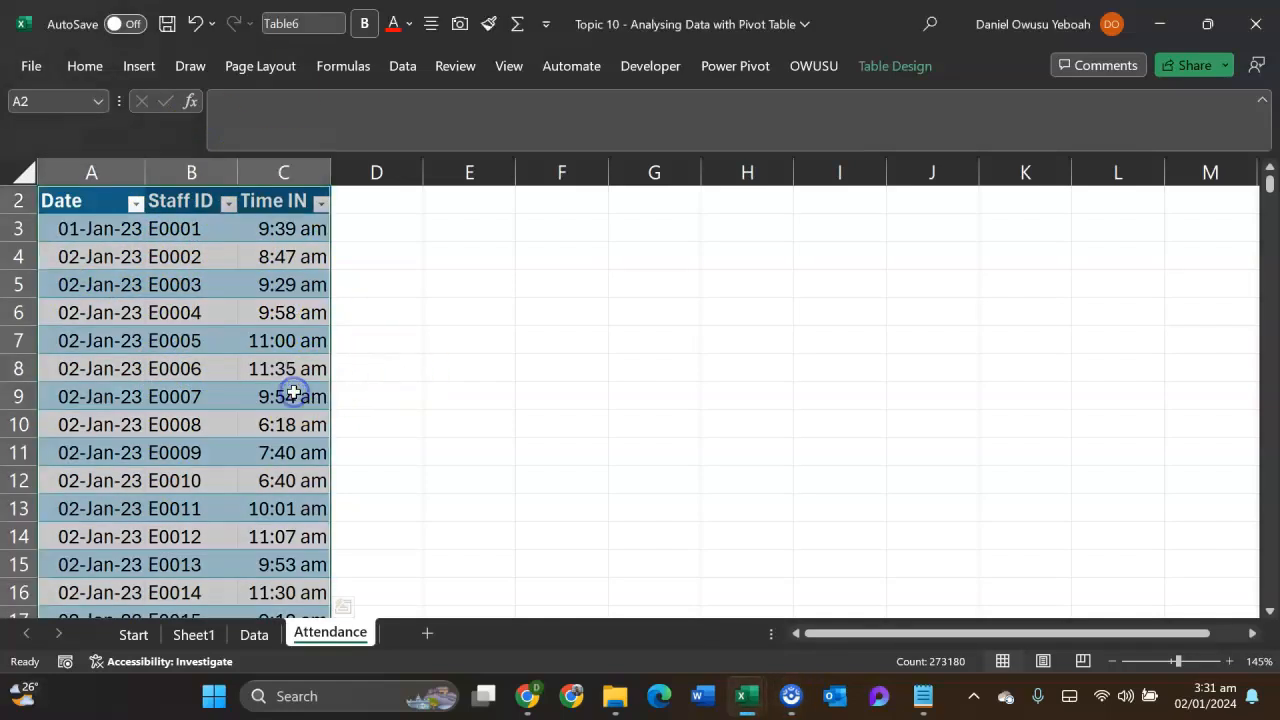
- Name the new table on the Attendance sheet Attendance
{"action": "left_click", "coordinate": [250, 636]}
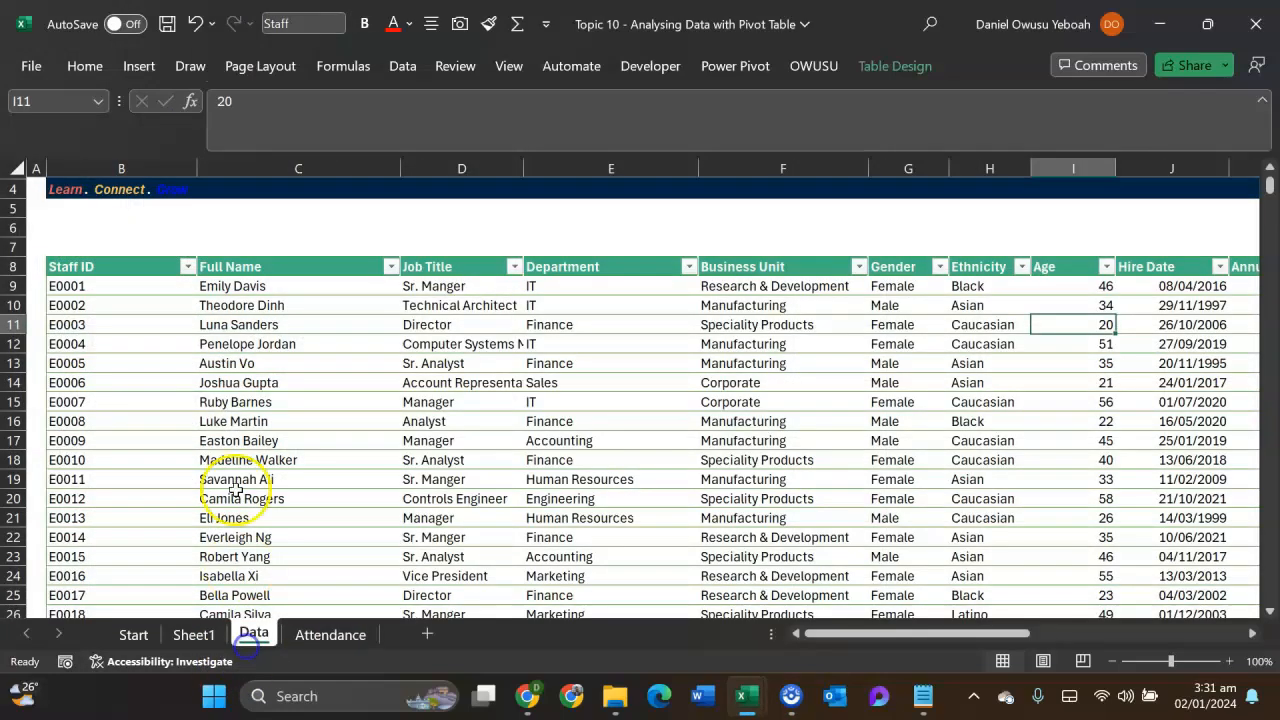
{"action": "left_click", "coordinate": [330, 634]}
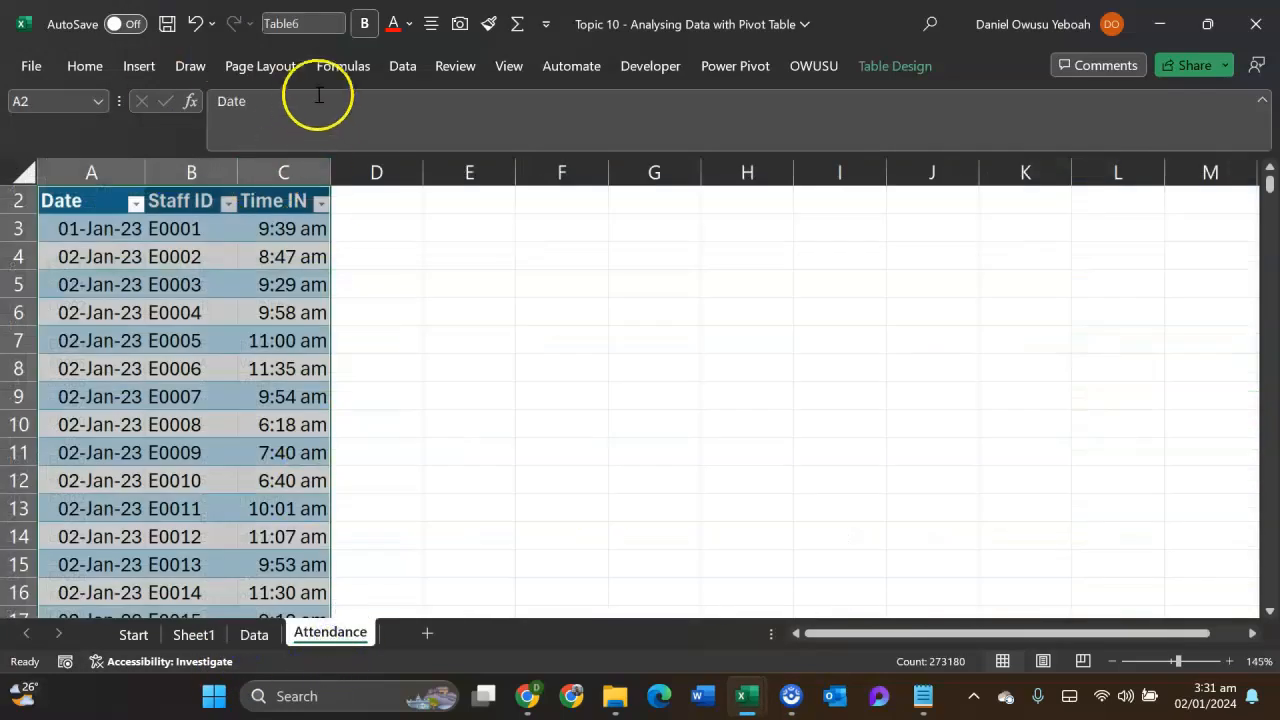
{"action": "left_click", "coordinate": [889, 68]}
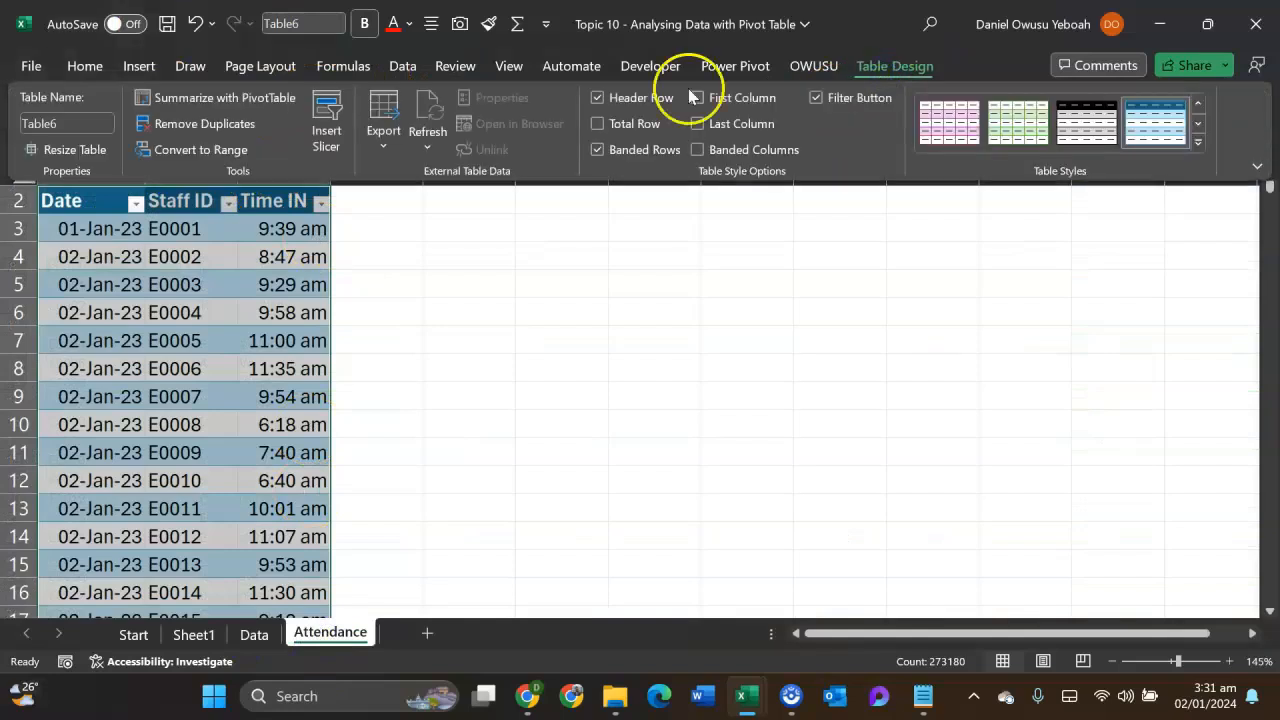
{"action": "left_click", "coordinate": [103, 127]}
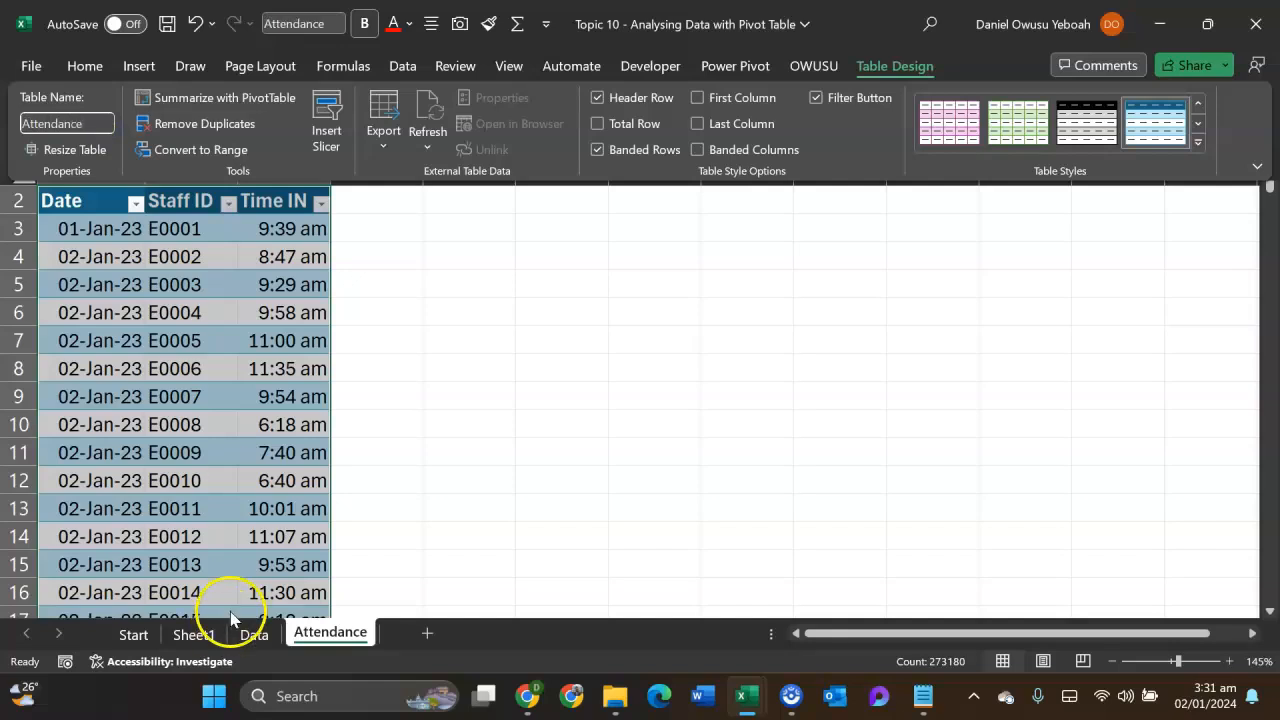
{"action": "key", "text": "Return"}
{"action": "left_click", "coordinate": [338, 366]}
{"action": "left_click", "coordinate": [316, 358]}
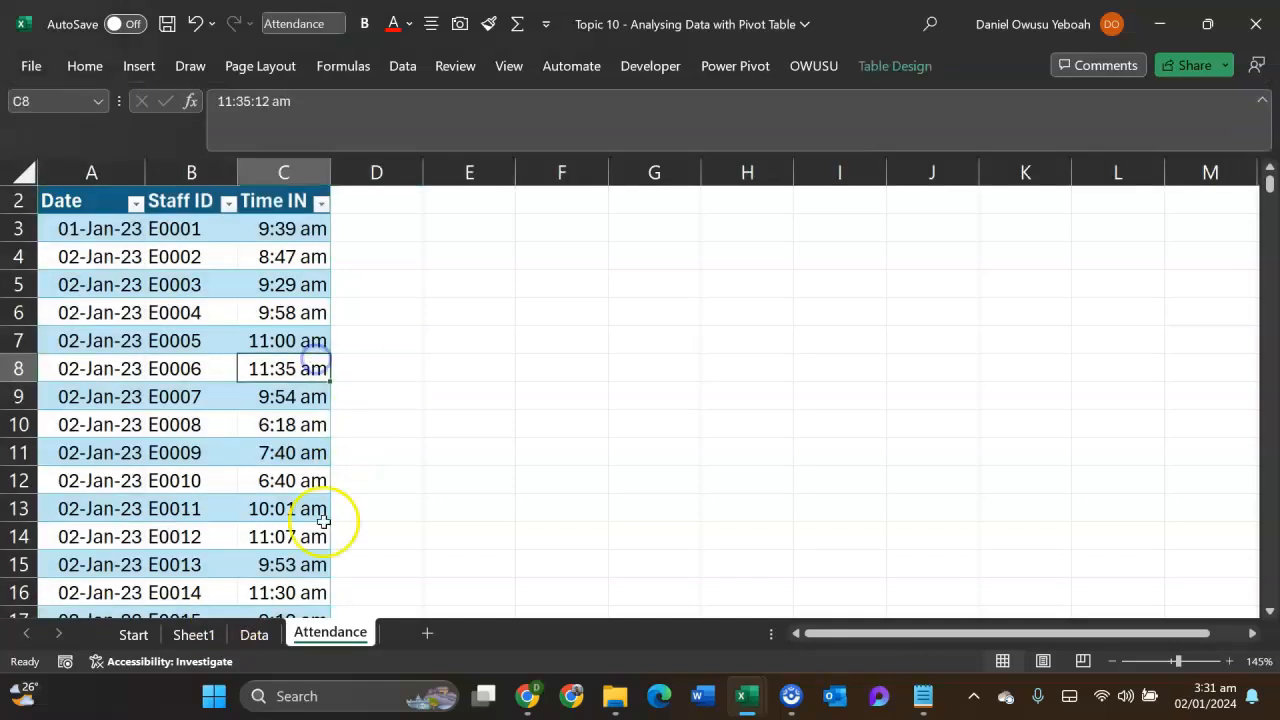
- Locate the Staff ID column shared by the staff table on the Data sheet and the Attendance table
{"action": "left_click", "coordinate": [253, 633]}
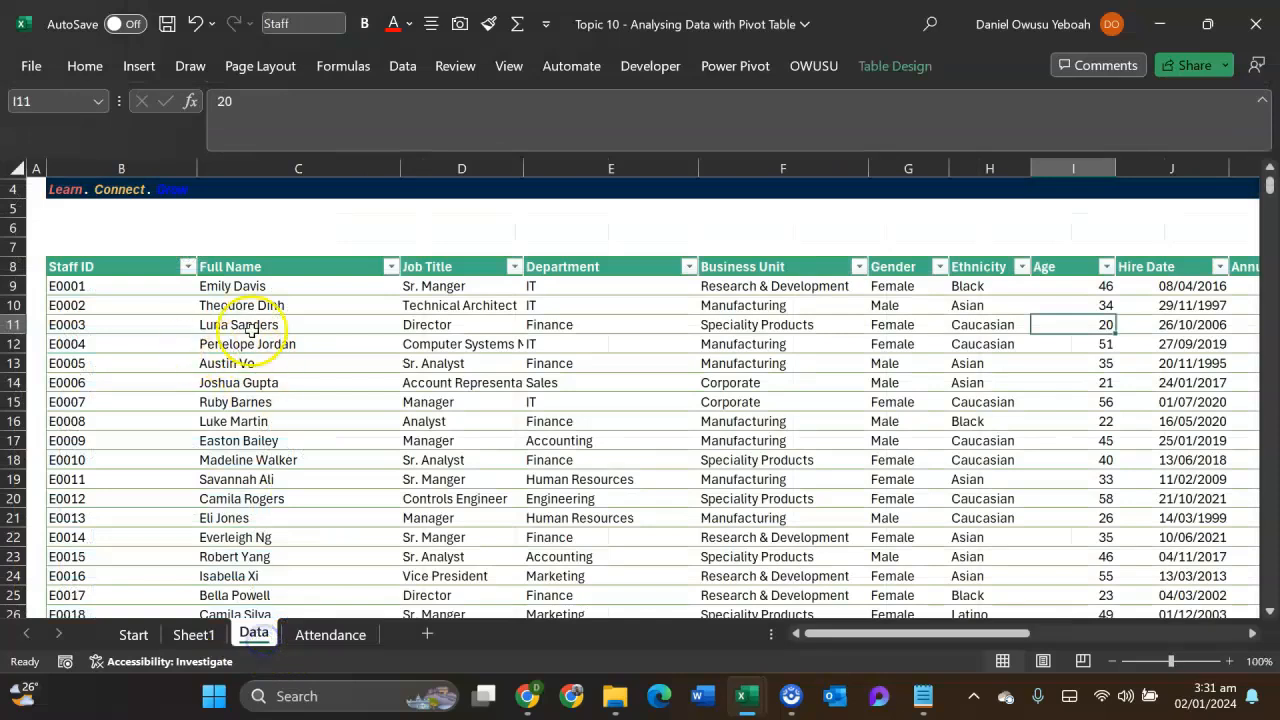
{"action": "left_click", "coordinate": [318, 634]}
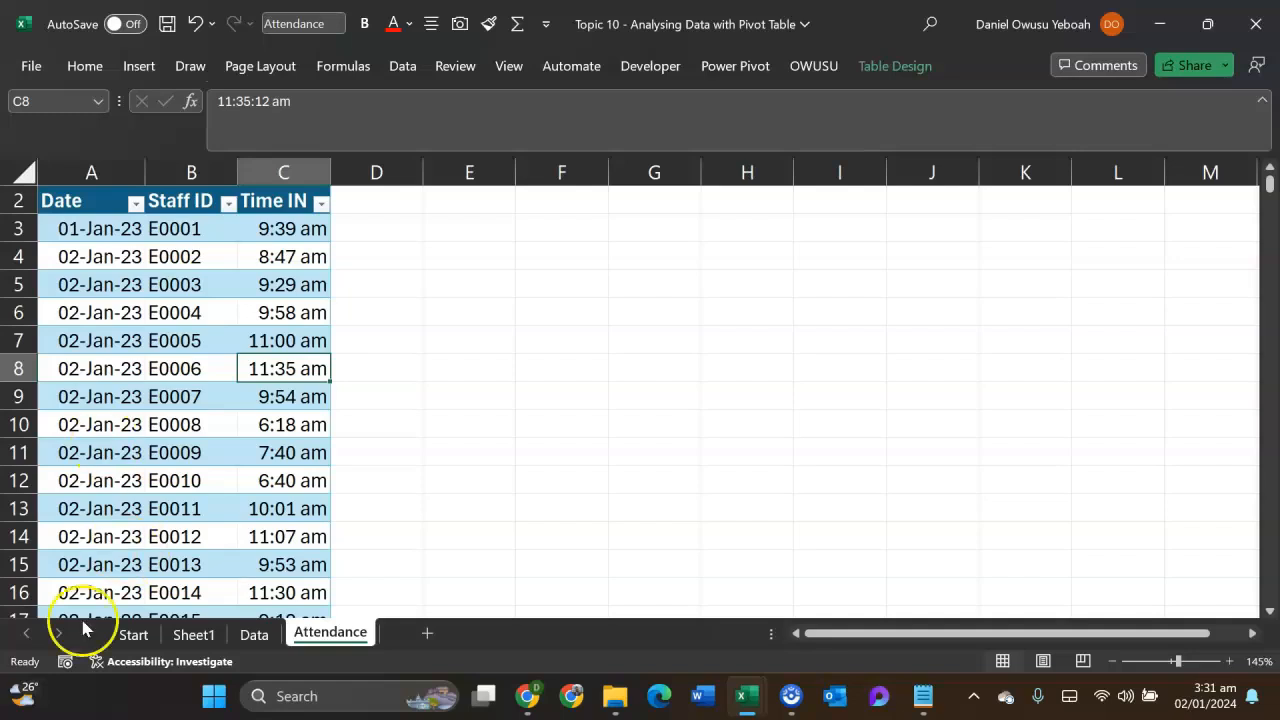
{"action": "left_click", "coordinate": [254, 634]}
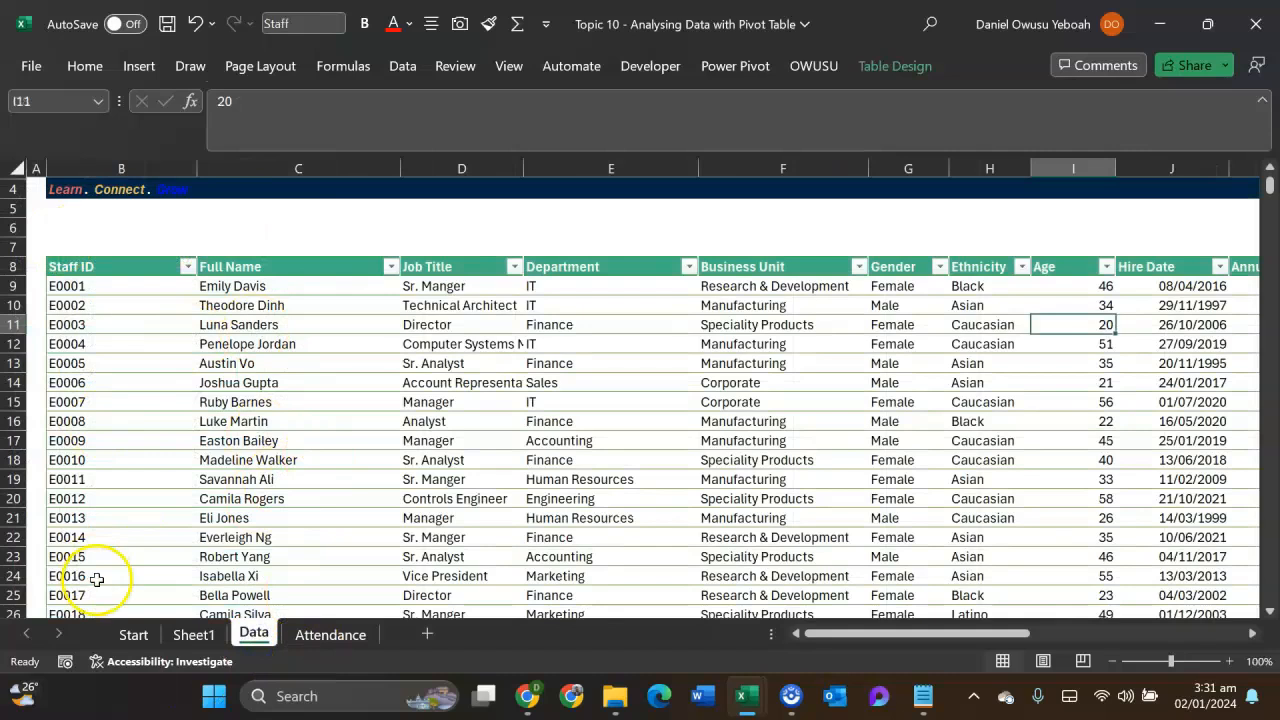
{"action": "left_click", "coordinate": [94, 168]}
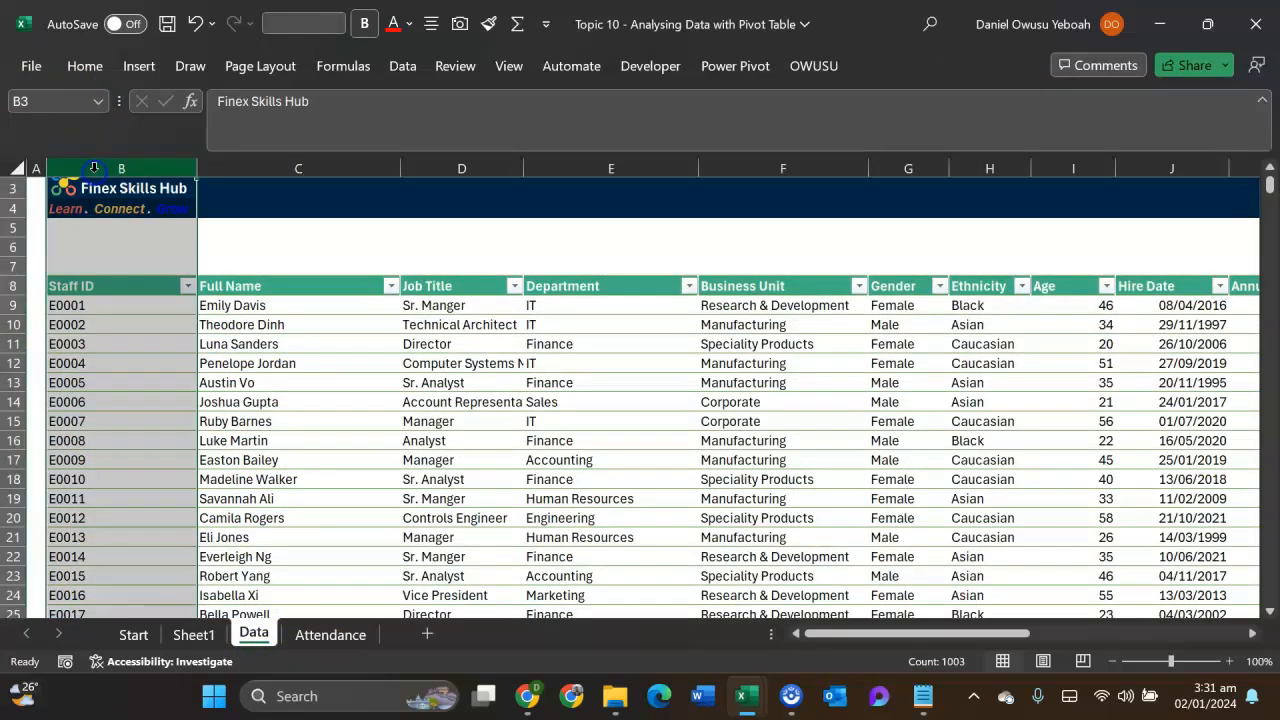
{"action": "left_click", "coordinate": [330, 634]}
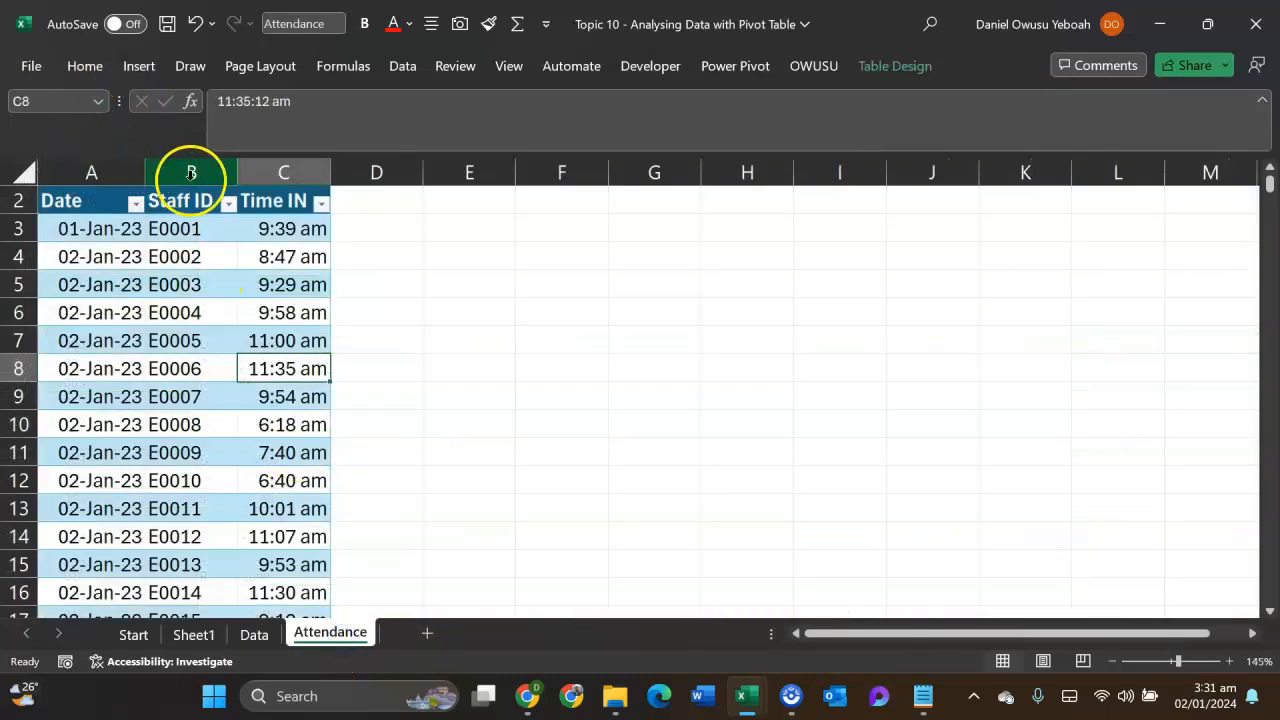
{"action": "left_click", "coordinate": [191, 172]}
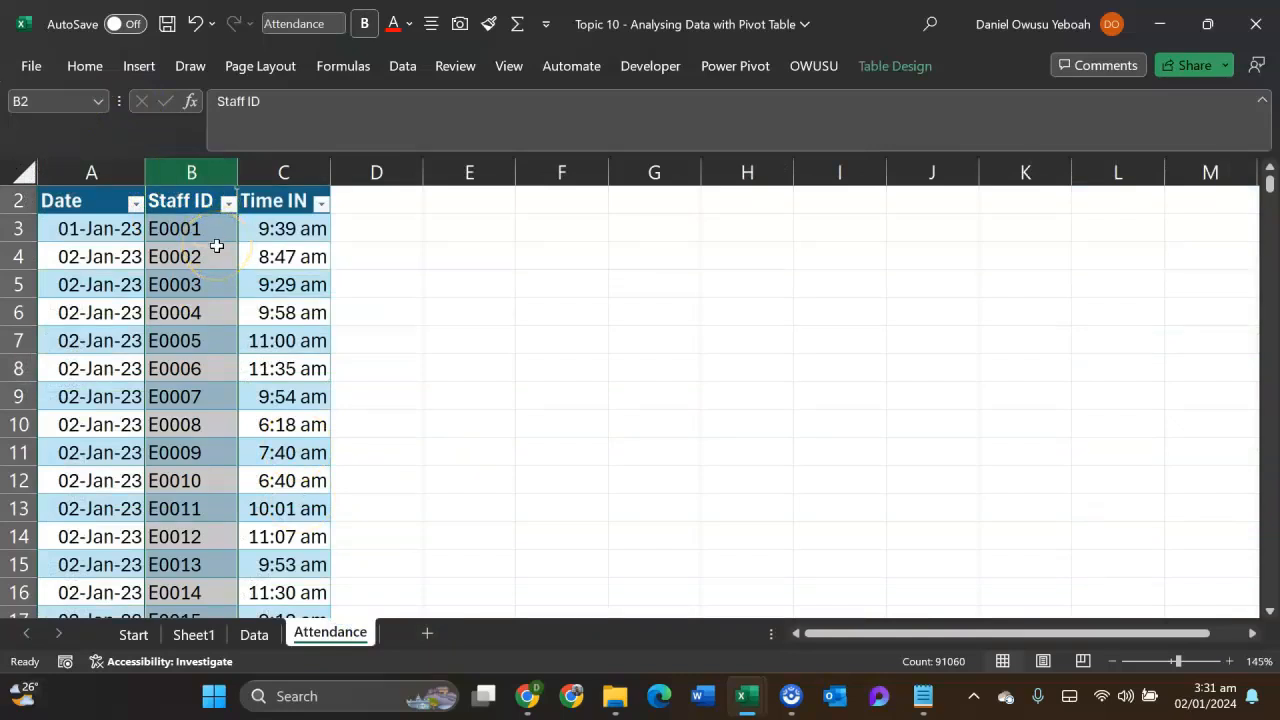
- Check whether Staff IDs repeat in the Attendance table and in the staff table on the Data sheet
{"action": "scroll", "coordinate": [210, 260], "scroll_direction": "down", "scroll_amount": 5}
{"action": "scroll", "coordinate": [200, 280], "scroll_direction": "down", "scroll_amount": 3}
{"action": "scroll", "coordinate": [198, 286], "scroll_direction": "down", "scroll_amount": 3}
{"action": "scroll", "coordinate": [196, 295], "scroll_direction": "down", "scroll_amount": 5}
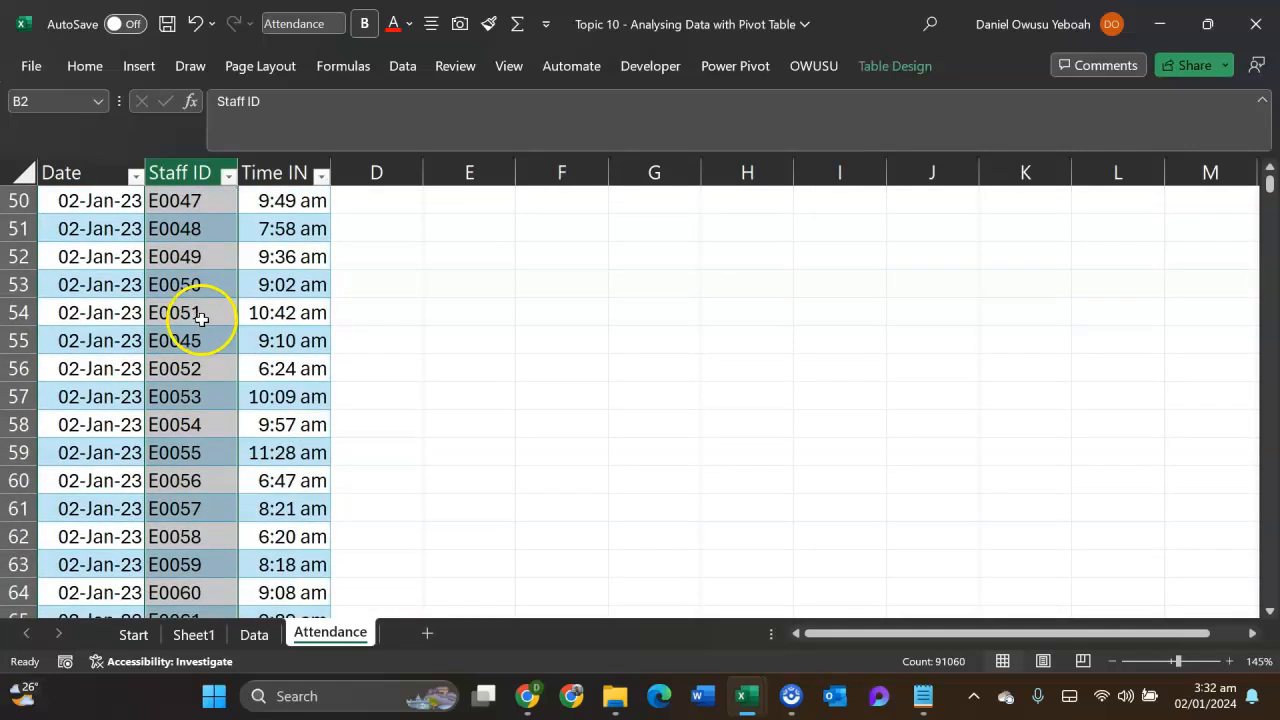
{"action": "scroll", "coordinate": [190, 310], "scroll_direction": "down", "scroll_amount": 5}
{"action": "scroll", "coordinate": [196, 320], "scroll_direction": "down", "scroll_amount": 11}
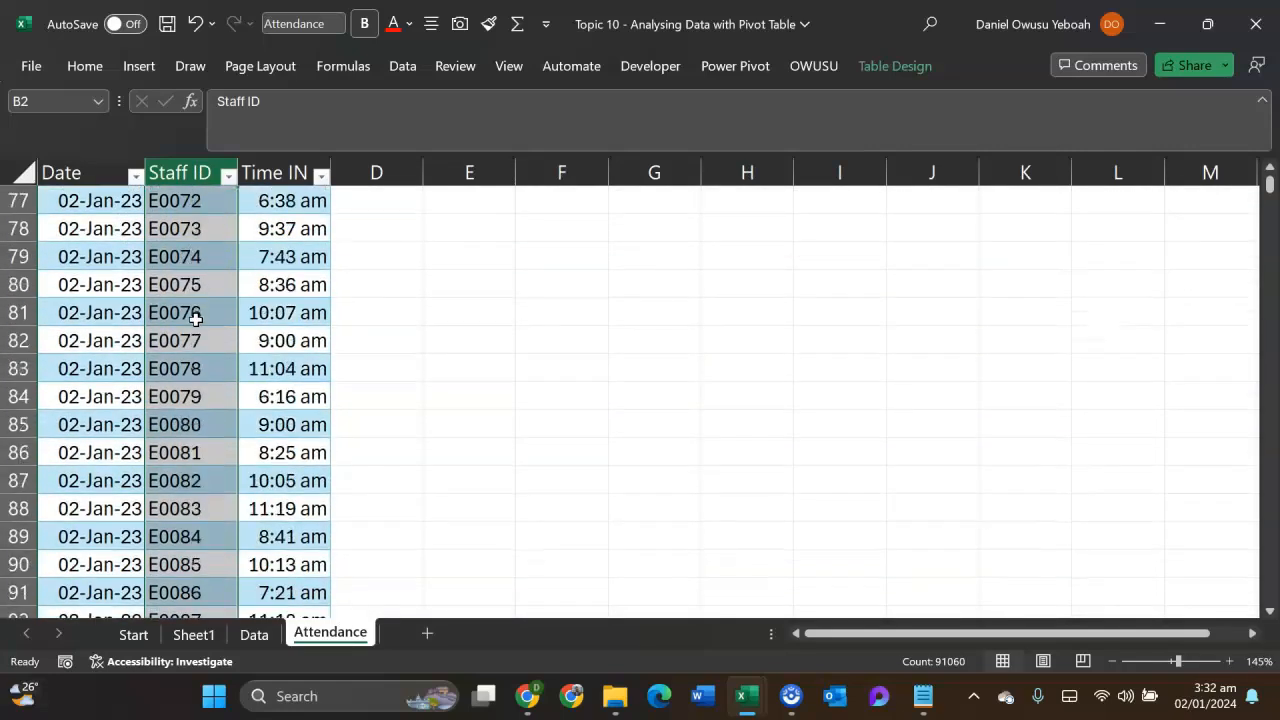
{"action": "scroll", "coordinate": [196, 320], "scroll_direction": "down", "scroll_amount": 8}
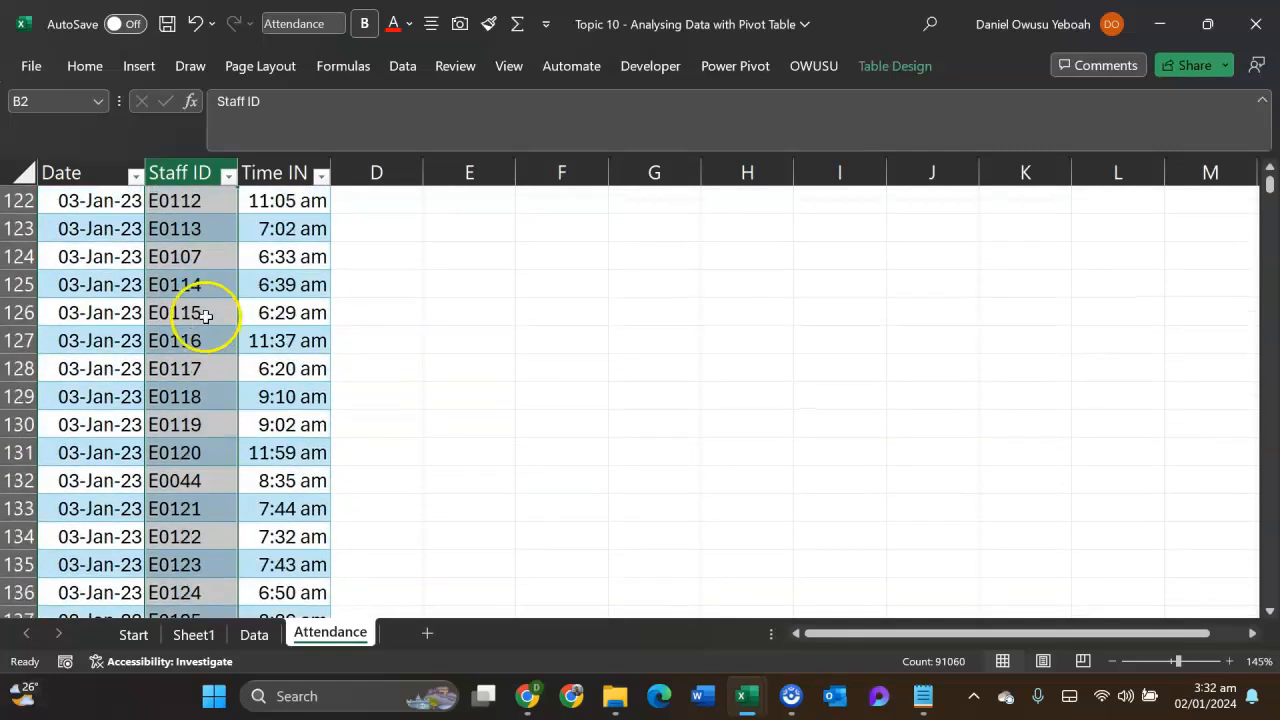
{"action": "left_click", "coordinate": [255, 636]}
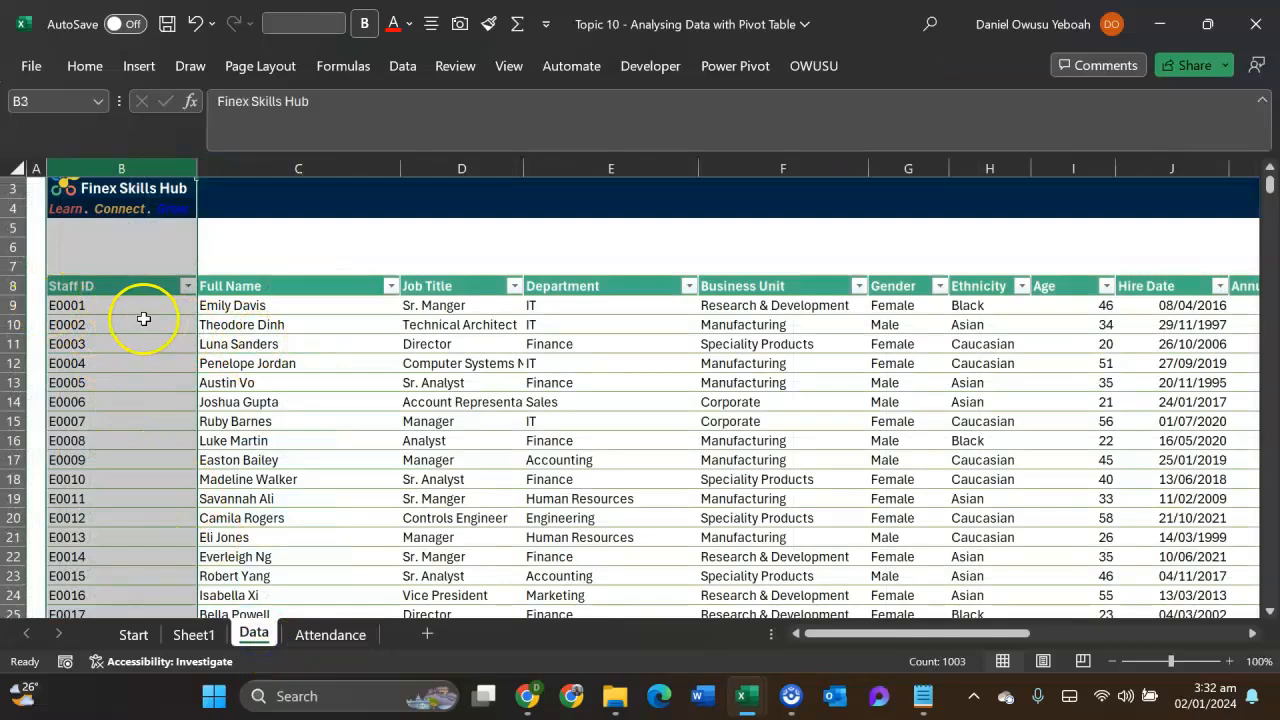
{"action": "scroll", "coordinate": [130, 325], "scroll_direction": "down", "scroll_amount": 20}
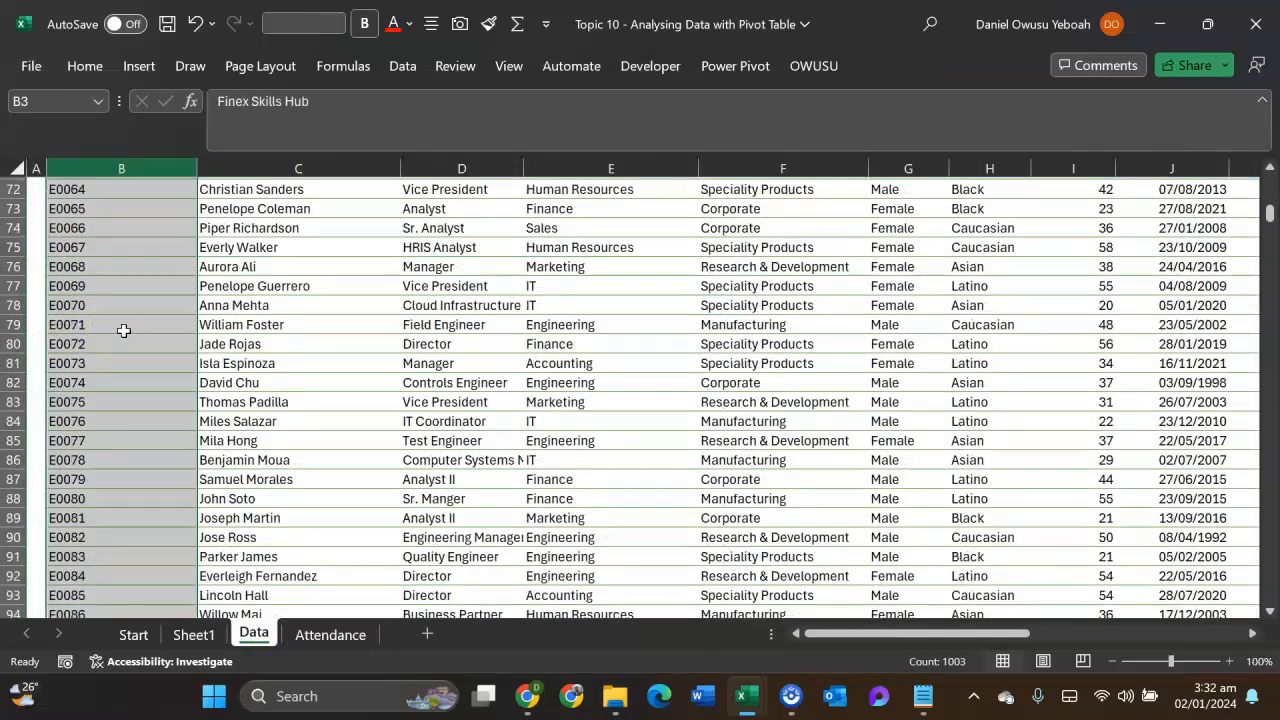
{"action": "scroll", "coordinate": [125, 315], "scroll_direction": "up", "scroll_amount": 20}
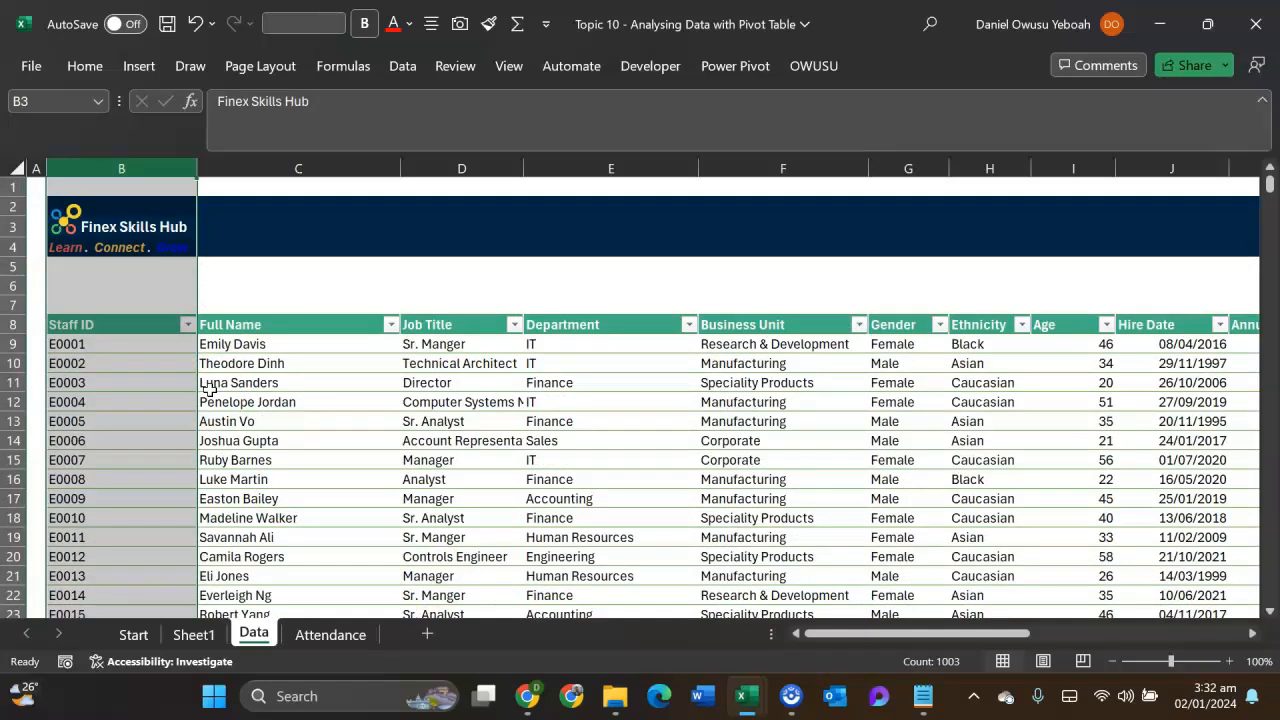
{"action": "left_click", "coordinate": [330, 634]}
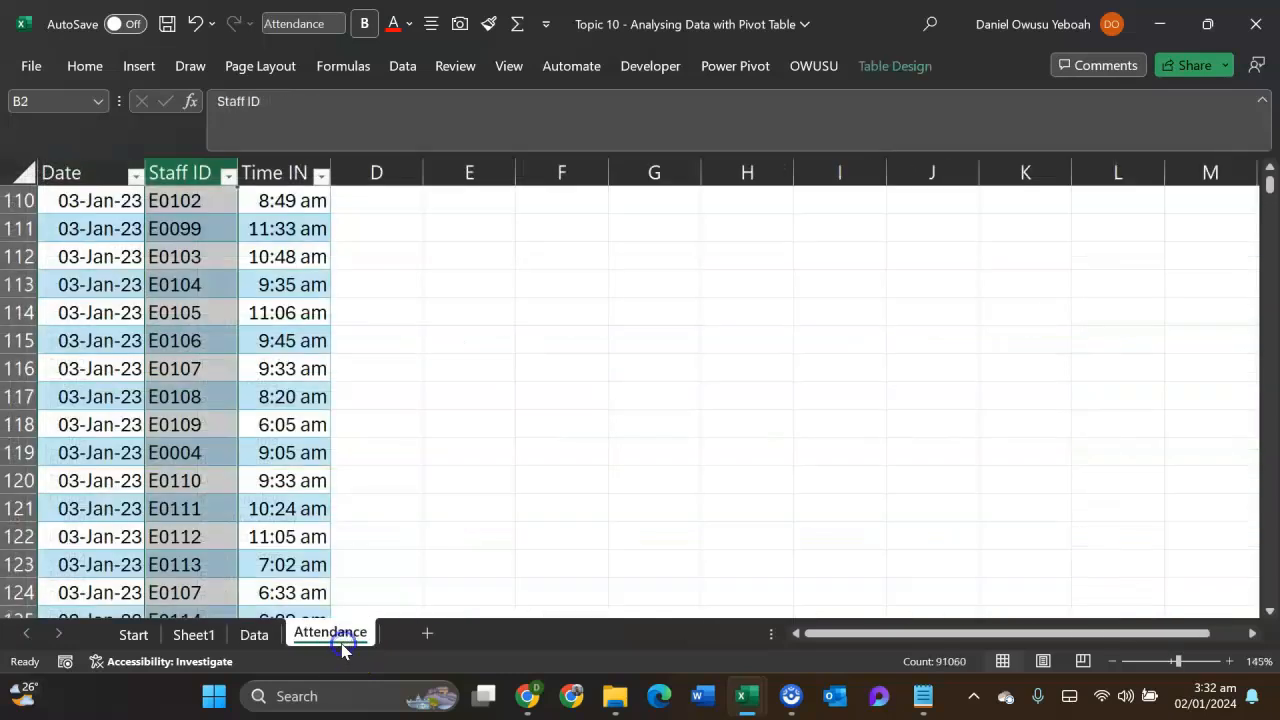
{"action": "scroll", "coordinate": [215, 320], "scroll_direction": "up", "scroll_amount": 2}
{"action": "scroll", "coordinate": [206, 297], "scroll_direction": "up", "scroll_amount": 20}
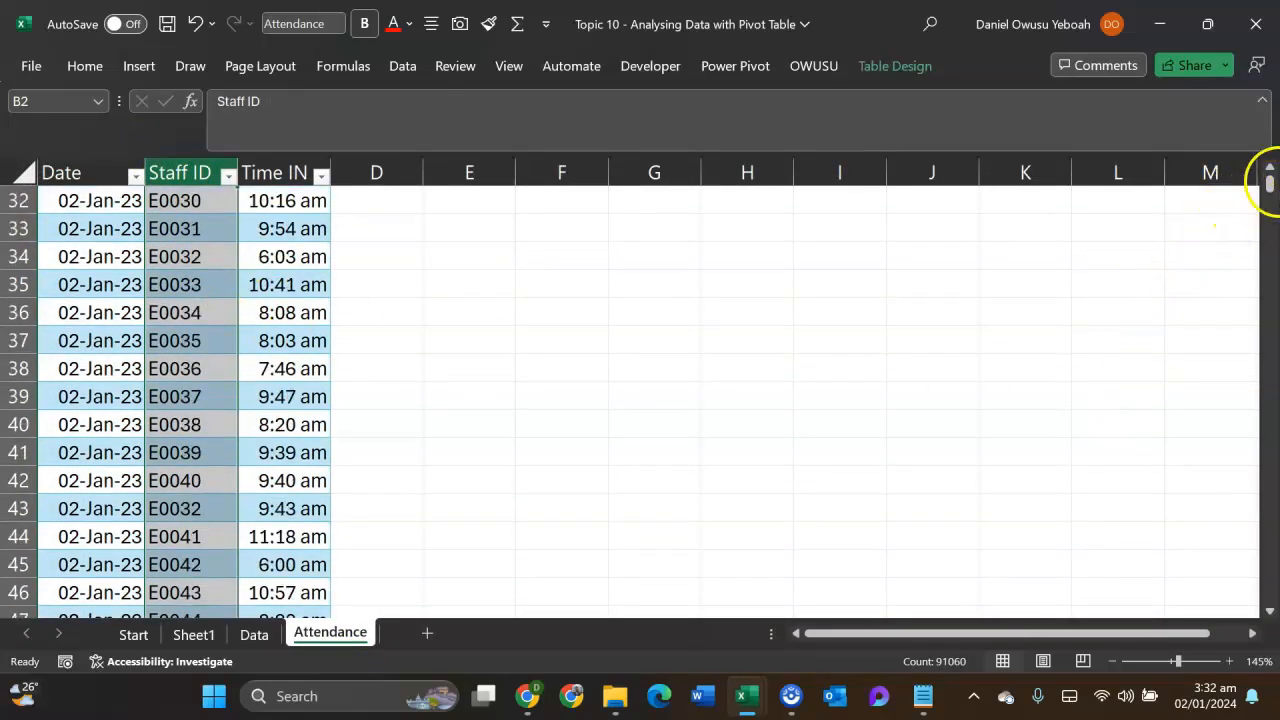
{"action": "left_click_drag", "start_coordinate": [1268, 184], "coordinate": [1268, 186]}
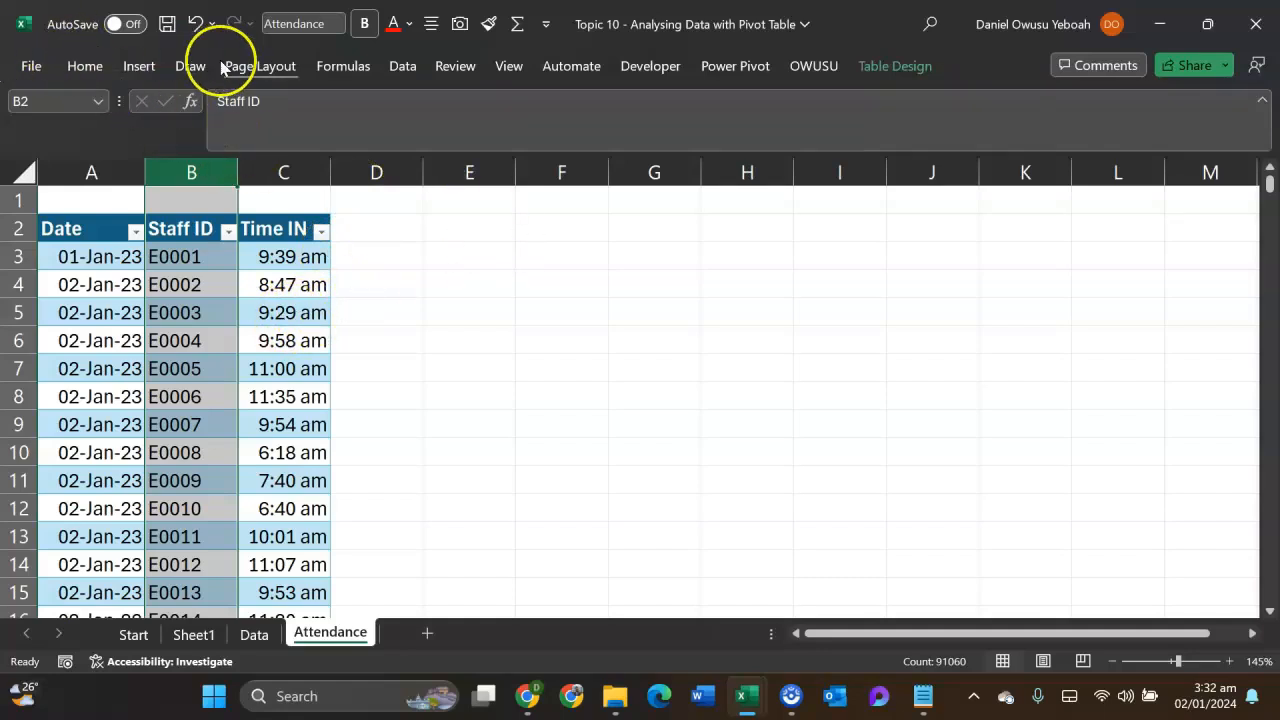
- Add the Attendance table to the Power Pivot data model
{"action": "left_click", "coordinate": [722, 77]}
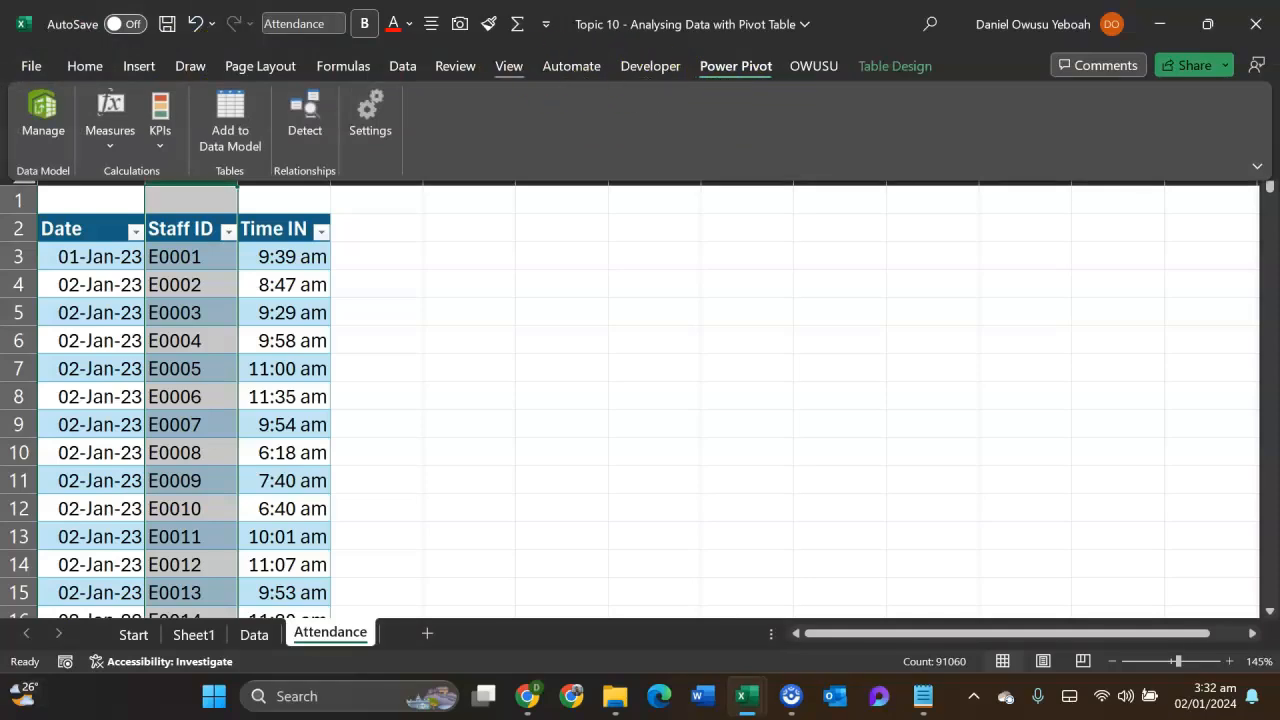
{"action": "left_click", "coordinate": [230, 120]}
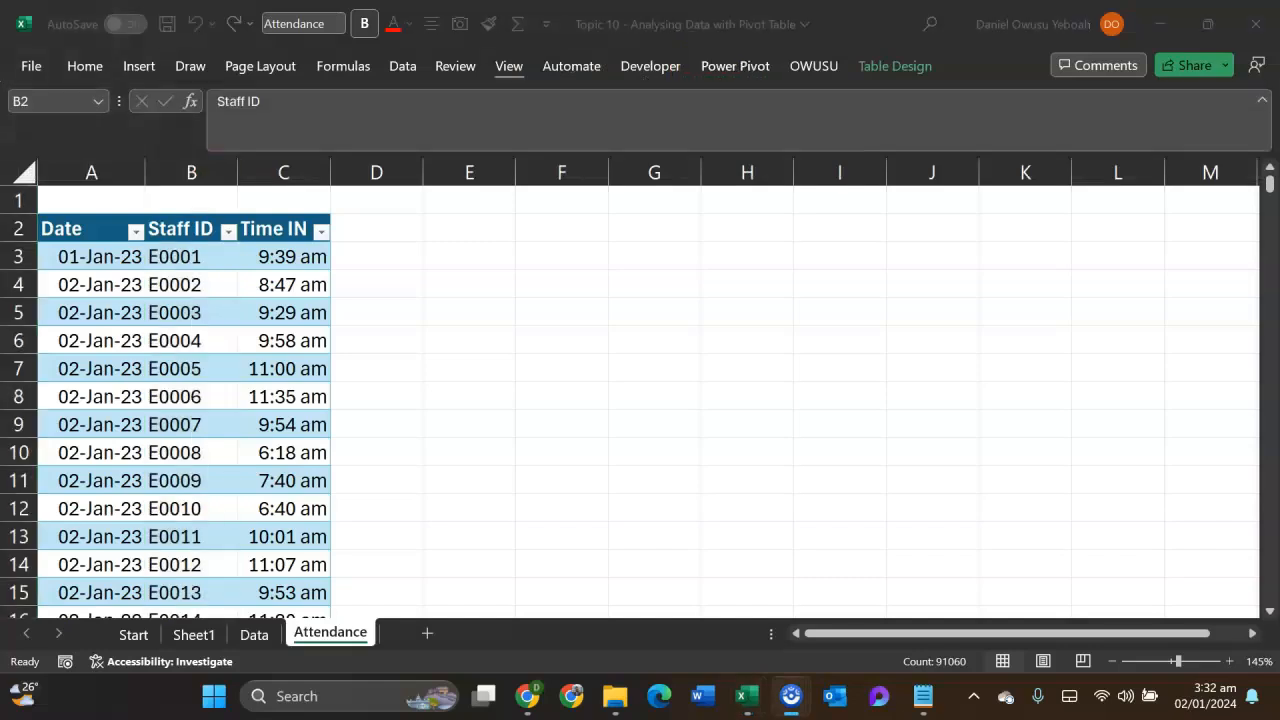
{"action": "left_click", "coordinate": [424, 230]}
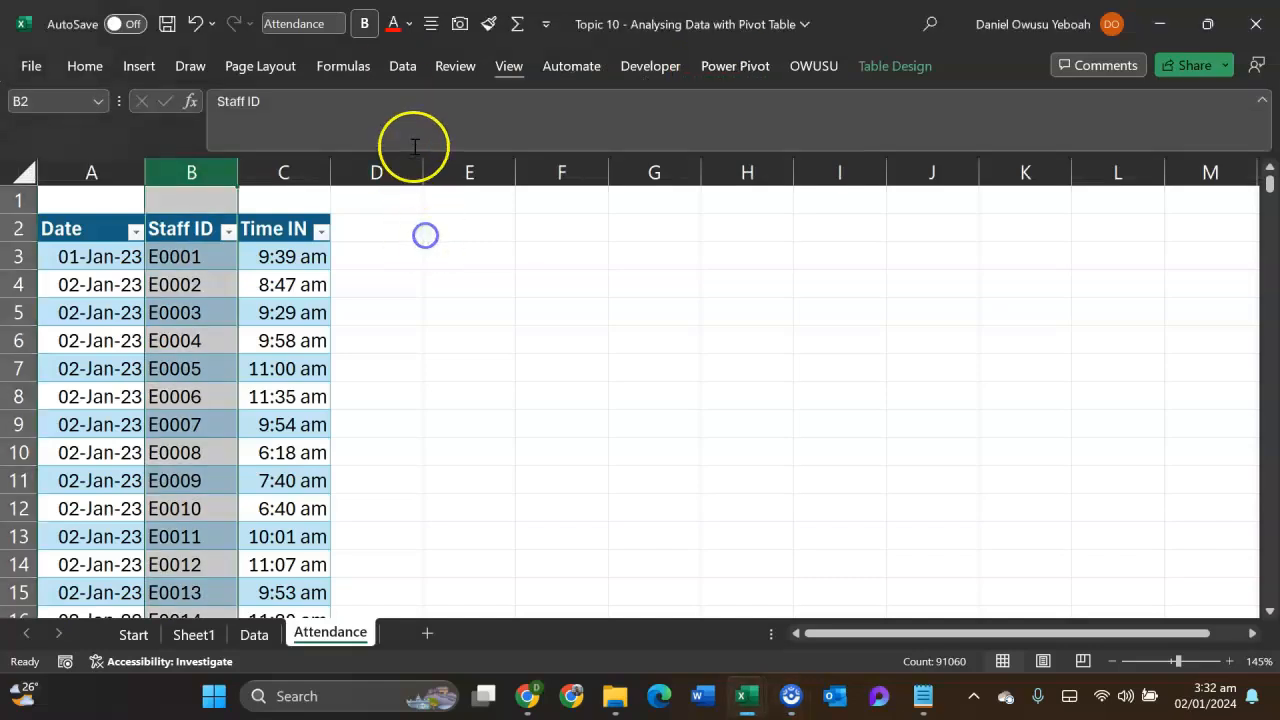
- Open the workbook's Power Pivot window to inspect the data model, and close it again
{"action": "left_click", "coordinate": [402, 68]}
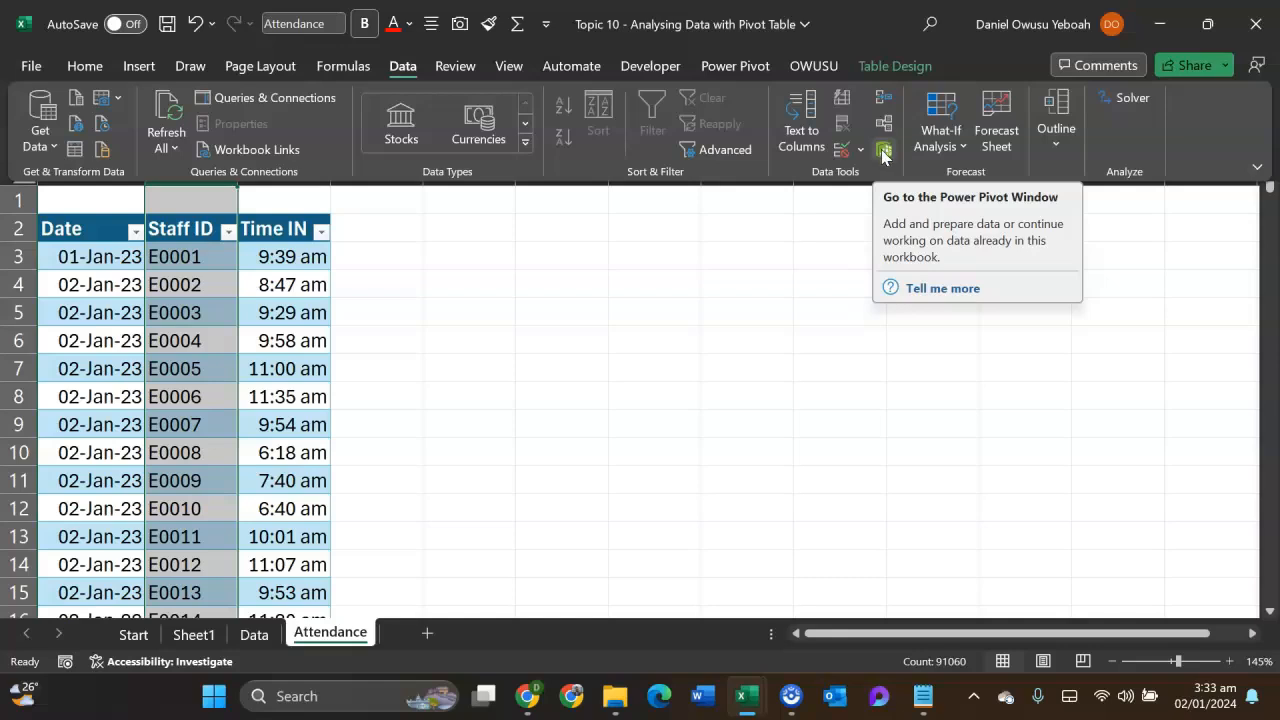
{"action": "left_click", "coordinate": [883, 150]}
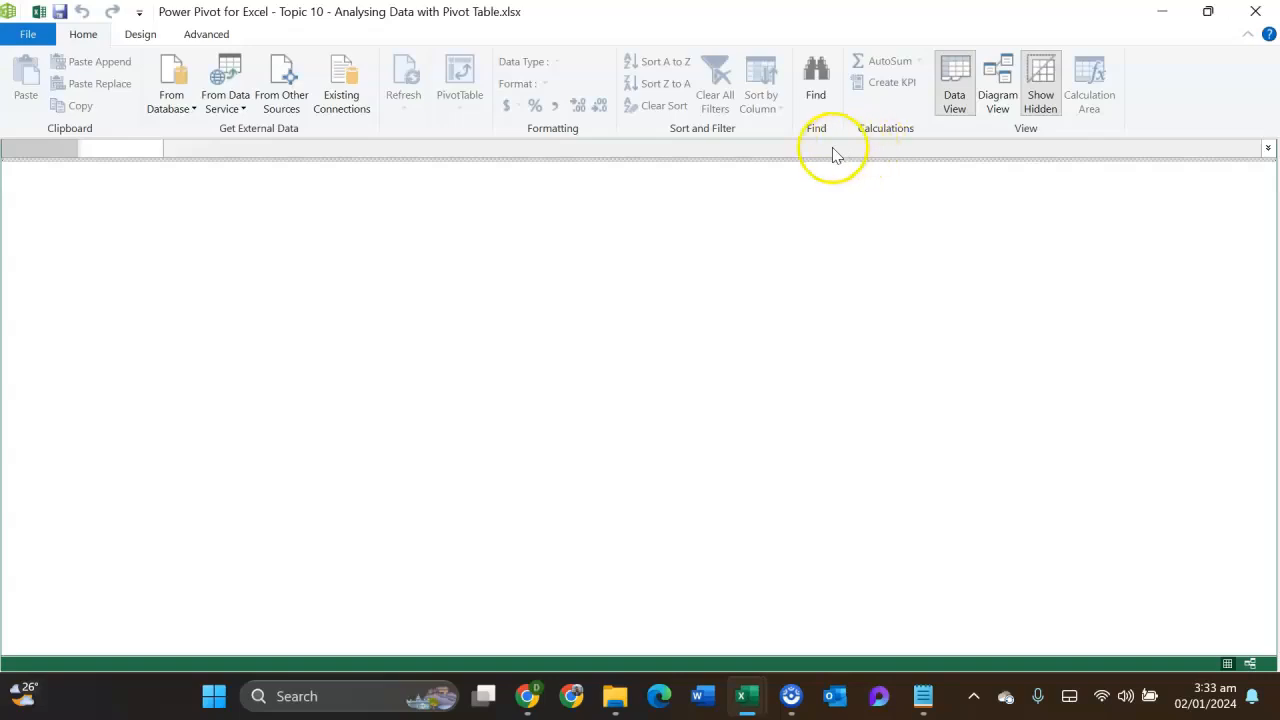
{"action": "left_click", "coordinate": [1255, 12]}
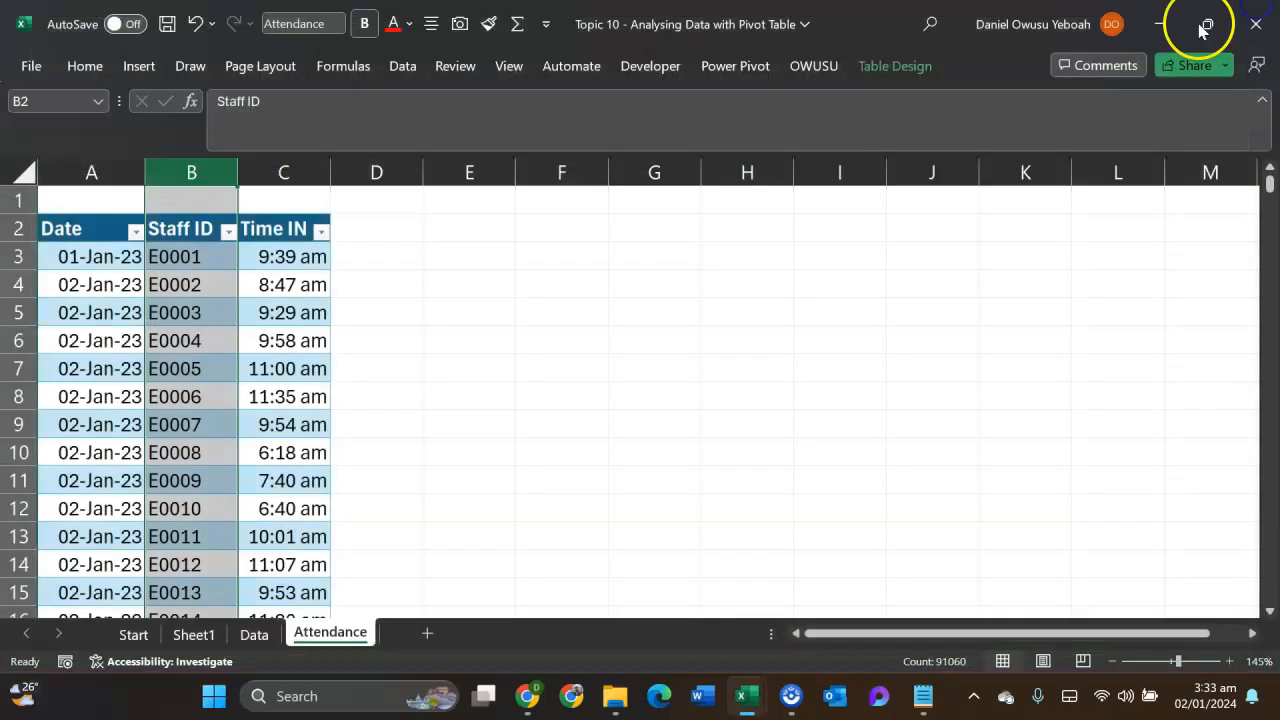
- Add the Attendance table to the data model from a cell inside it, and return to the workbook
{"action": "left_click", "coordinate": [745, 72]}
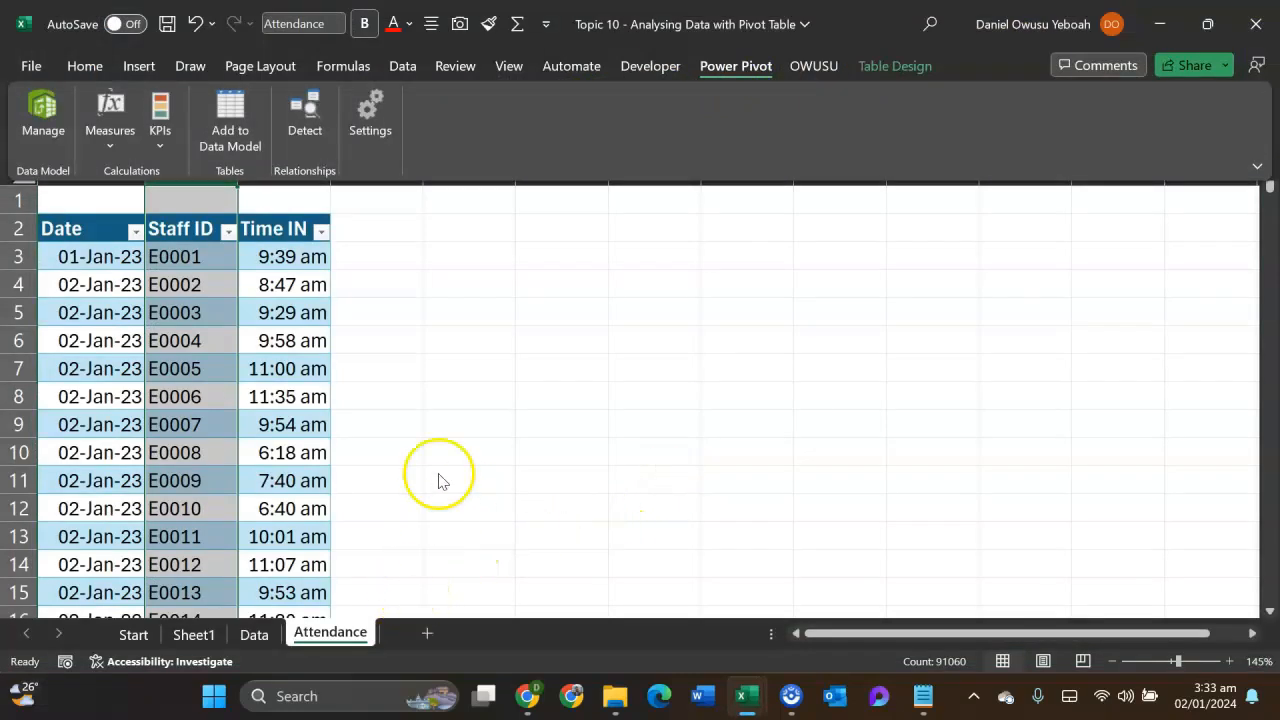
{"action": "left_click", "coordinate": [295, 400]}
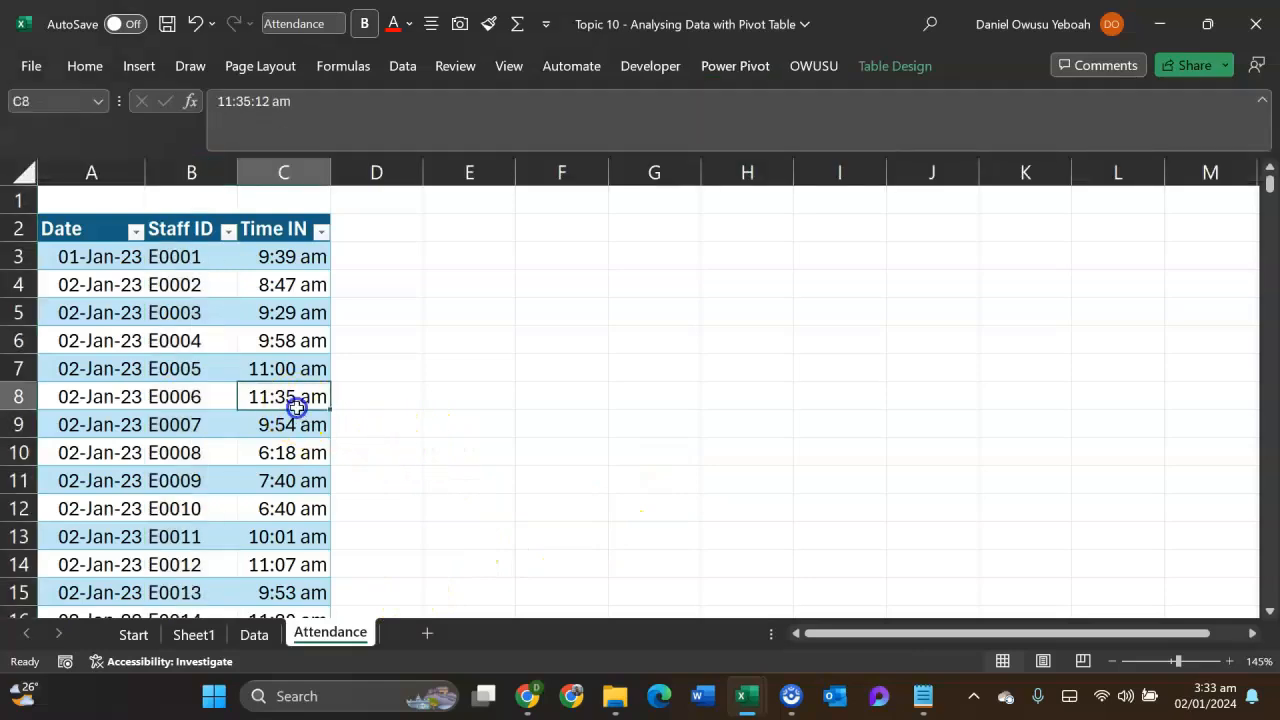
{"action": "left_click", "coordinate": [214, 371]}
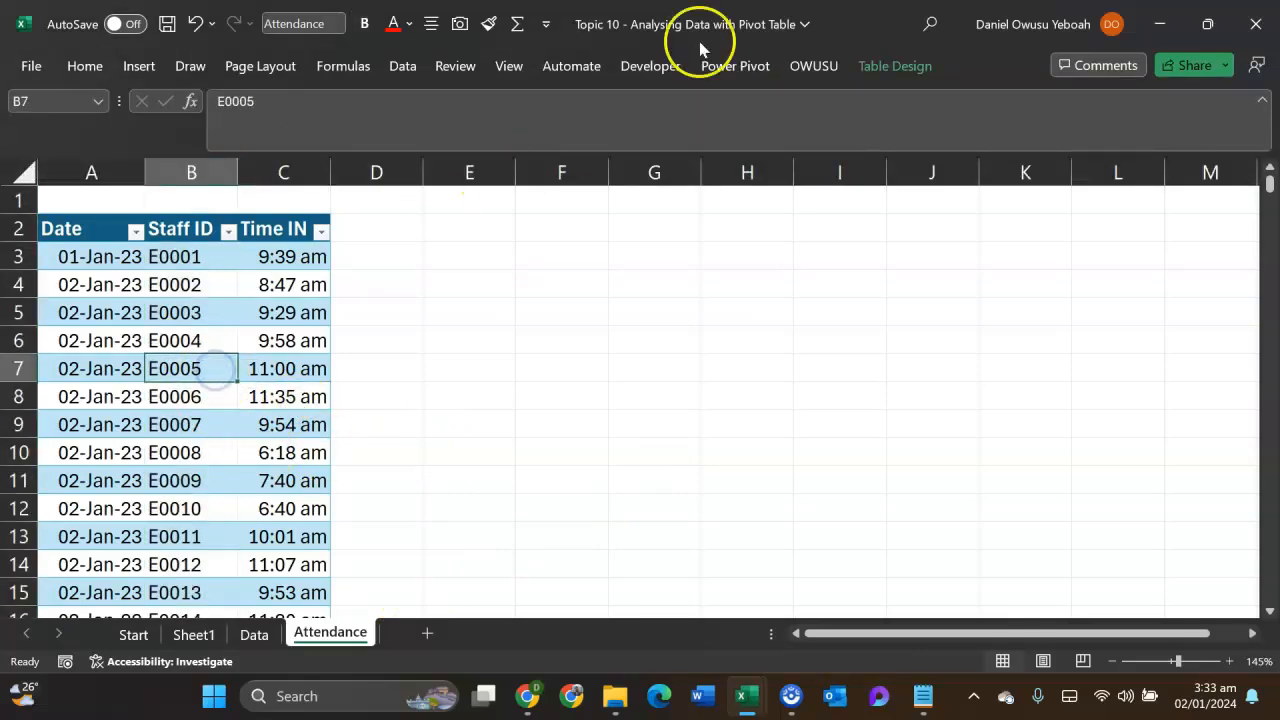
{"action": "left_click", "coordinate": [728, 67]}
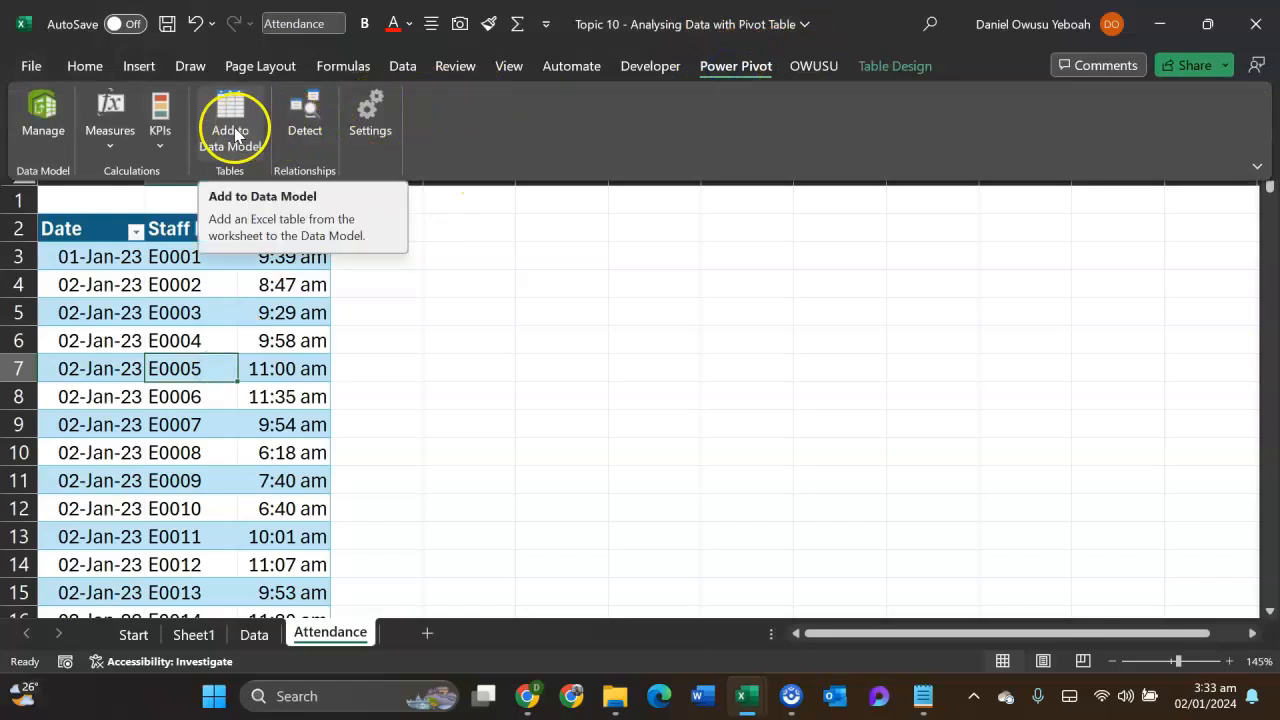
{"action": "left_click", "coordinate": [235, 135]}
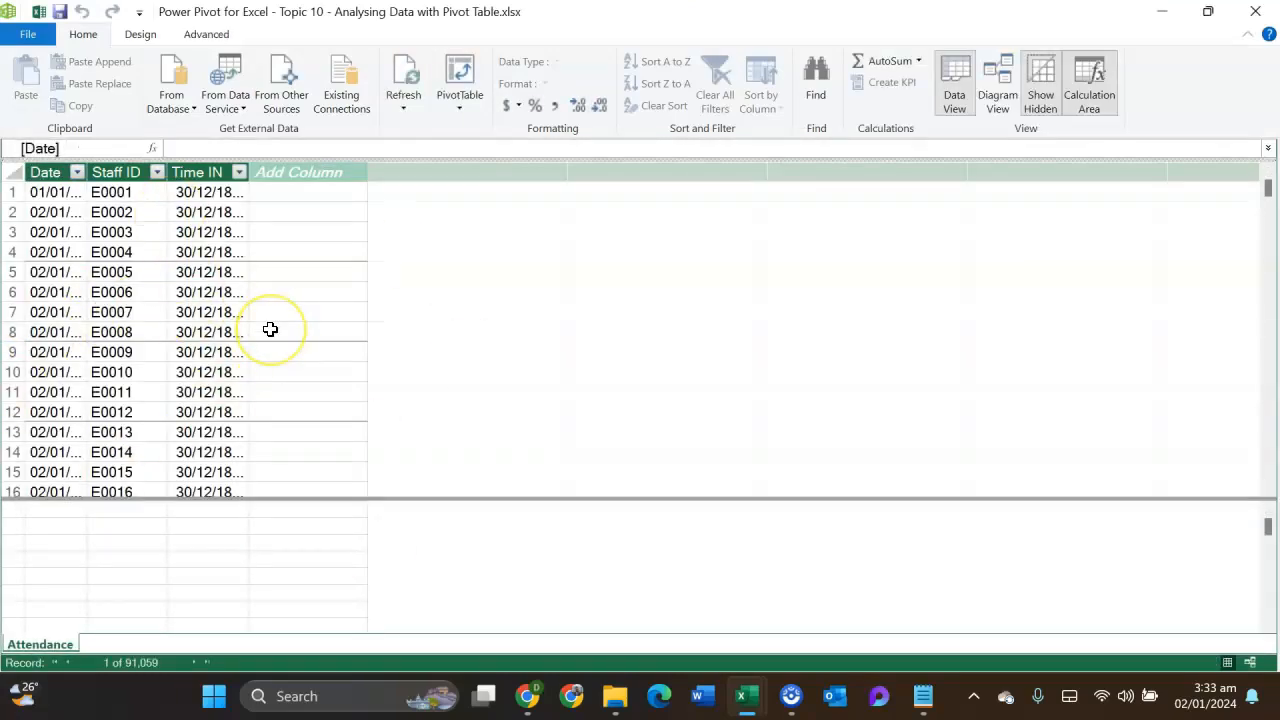
{"action": "left_click", "coordinate": [1158, 14]}
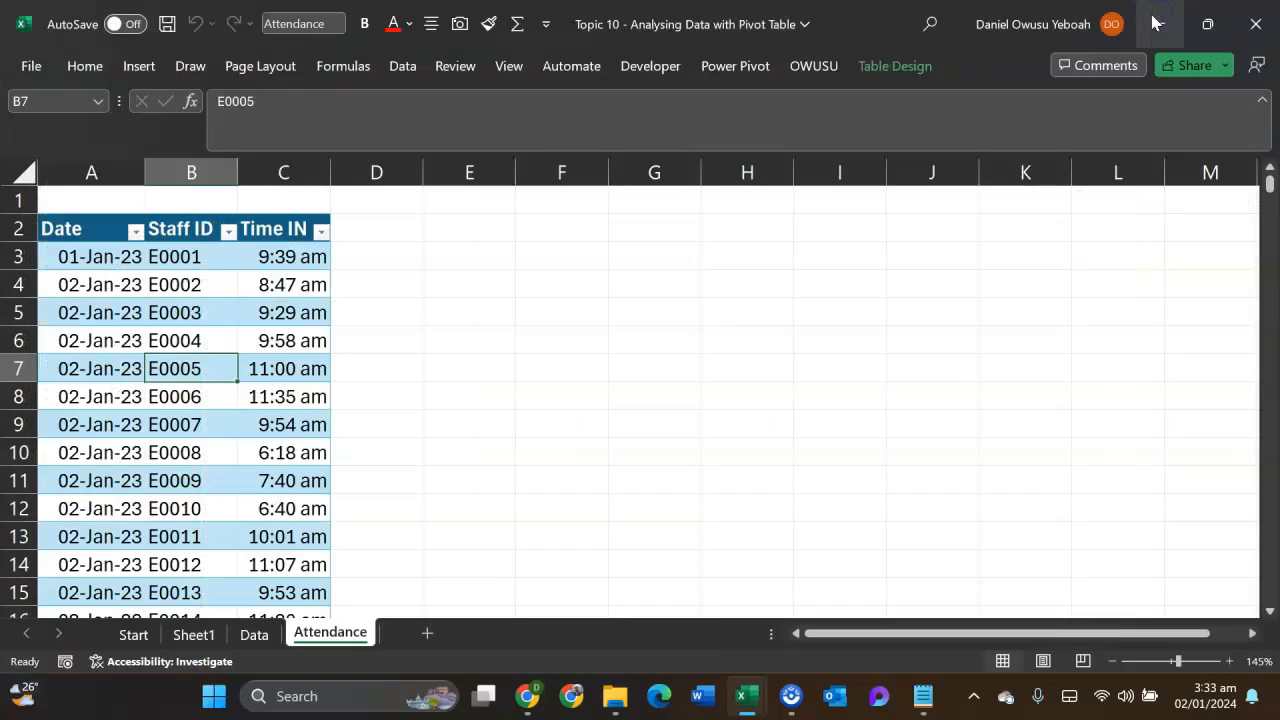
- Add the Staff table on the Data sheet to the data model
{"action": "left_click", "coordinate": [256, 634]}
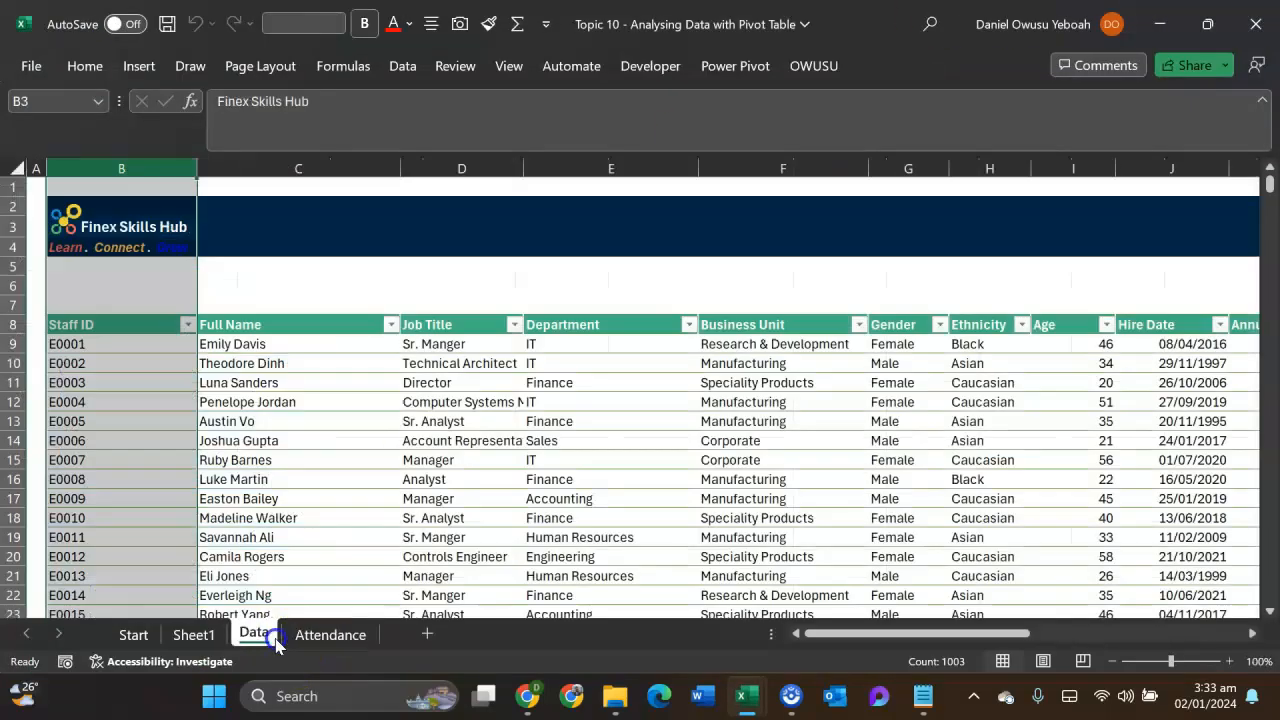
{"action": "left_click", "coordinate": [440, 405]}
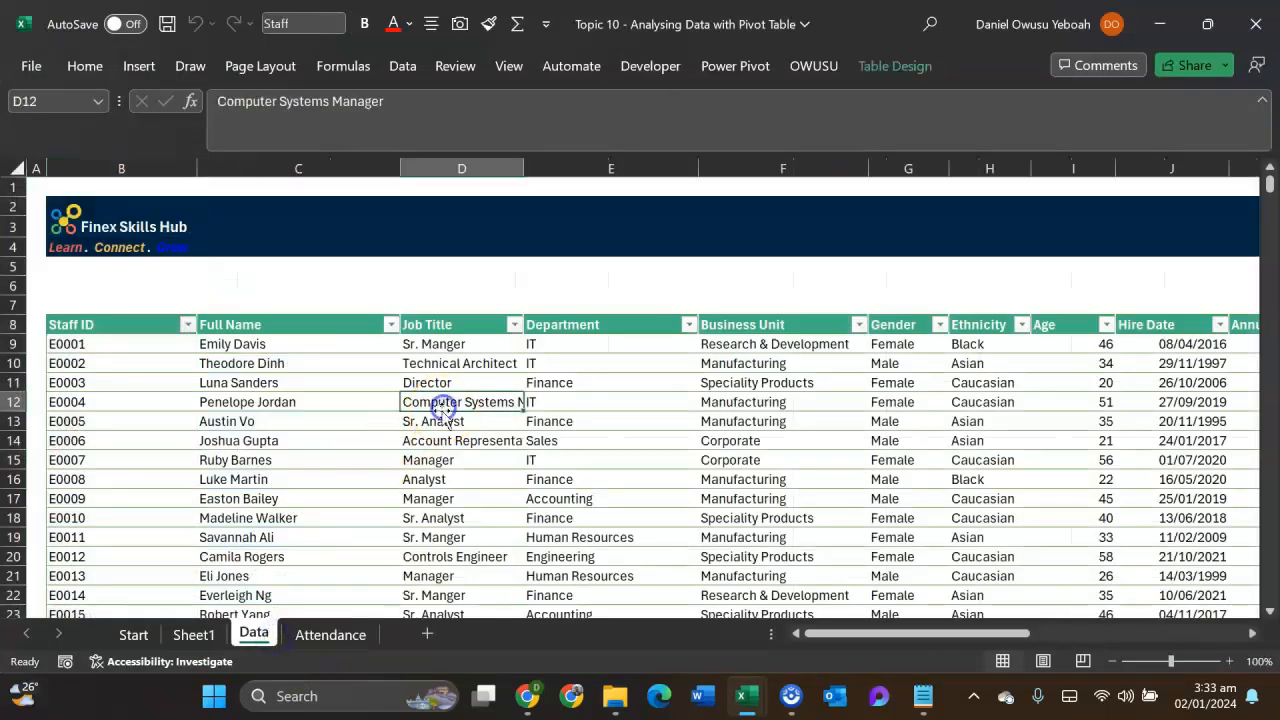
{"action": "left_click", "coordinate": [747, 78]}
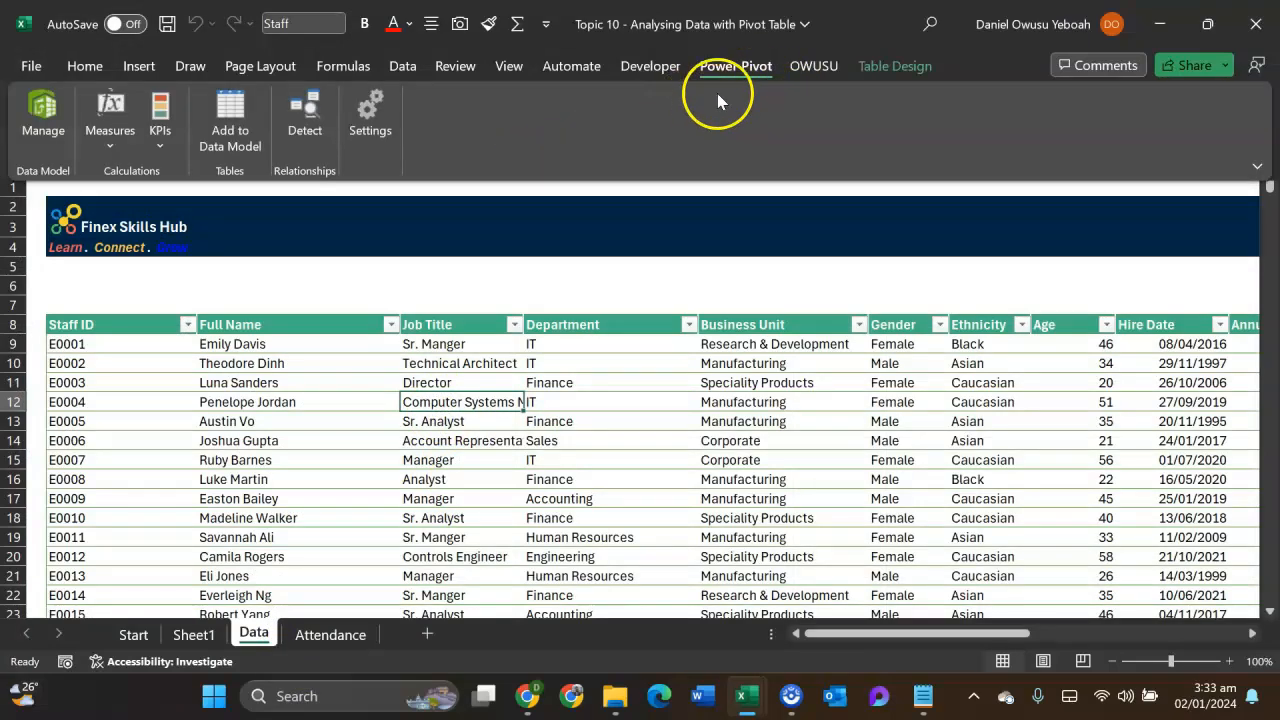
{"action": "left_click", "coordinate": [217, 128]}
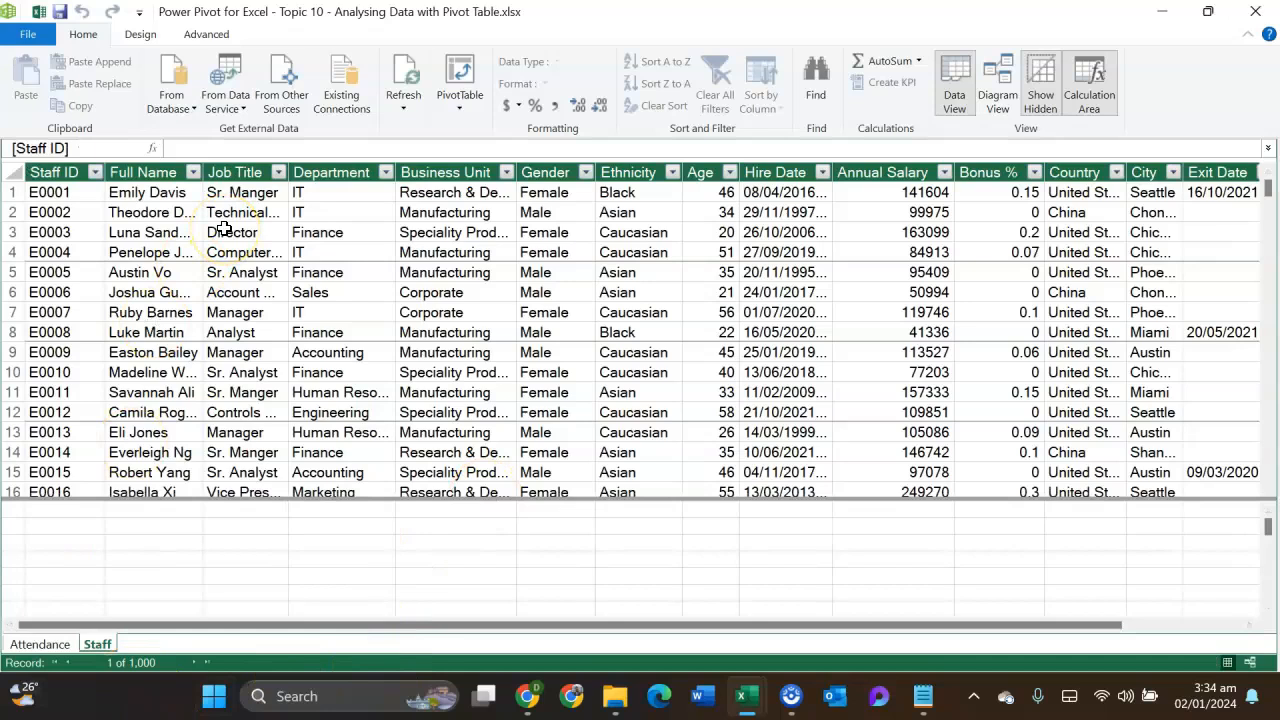
- Create a relationship in the data model diagram from Staff ID in the Staff table to Staff ID in Attendance
{"action": "left_click", "coordinate": [40, 644]}
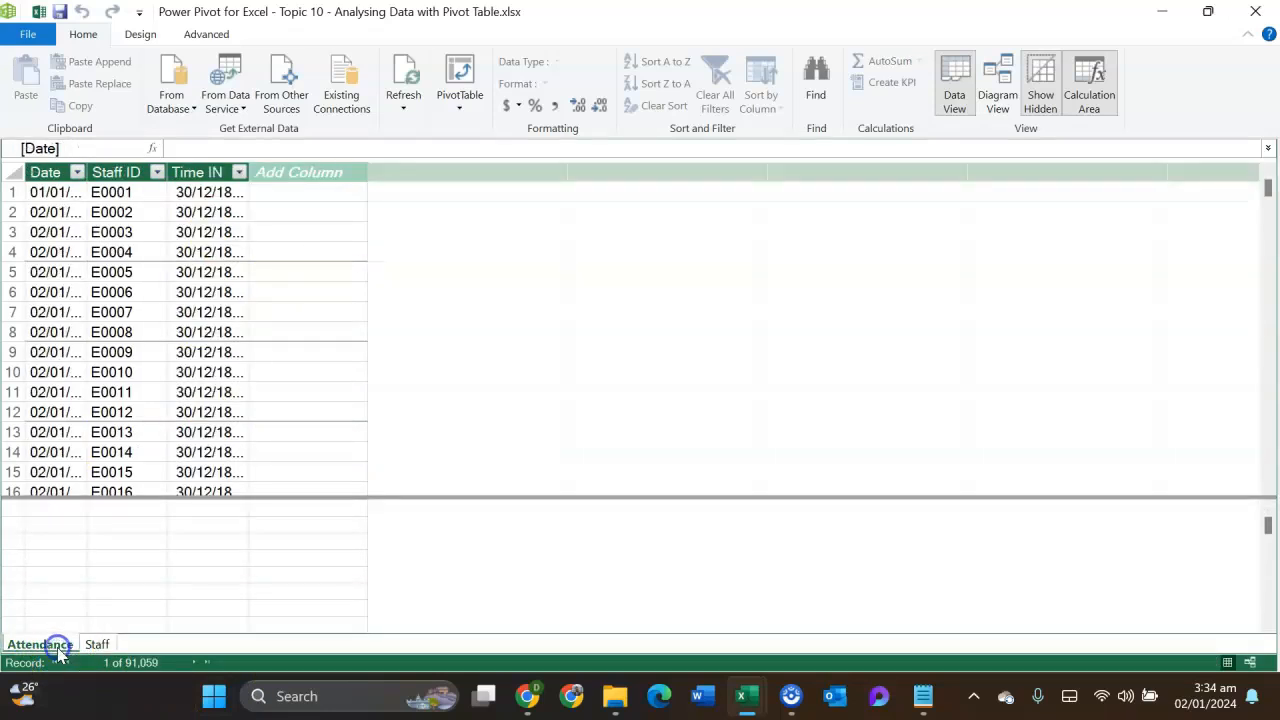
{"action": "left_click", "coordinate": [92, 646]}
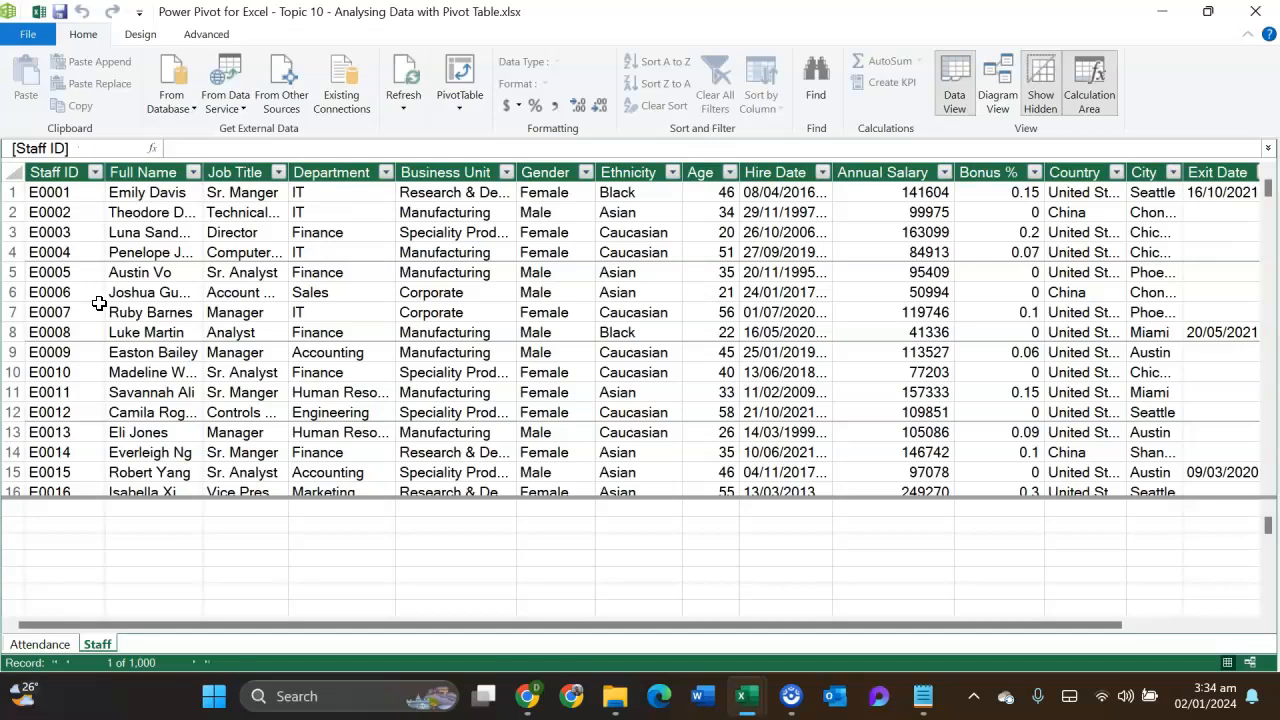
{"action": "left_click", "coordinate": [995, 100]}
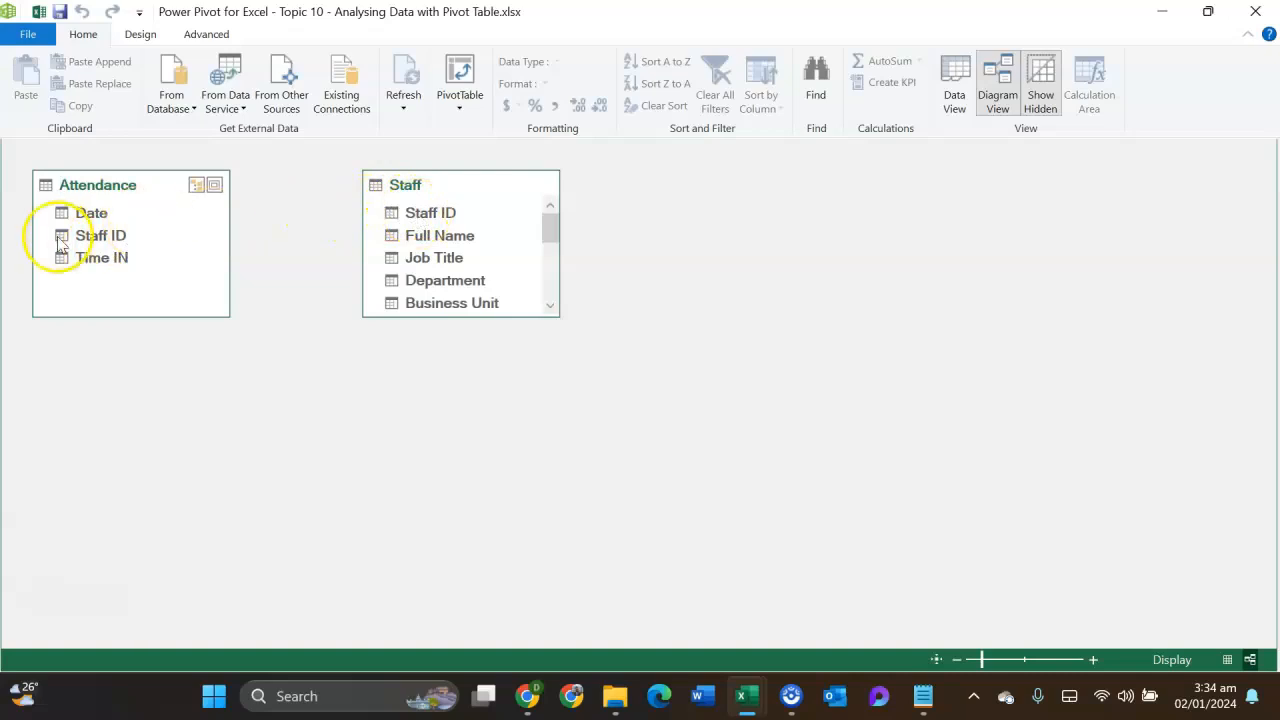
{"action": "left_click", "coordinate": [415, 214]}
{"action": "left_click_drag", "start_coordinate": [415, 214], "coordinate": [80, 238]}
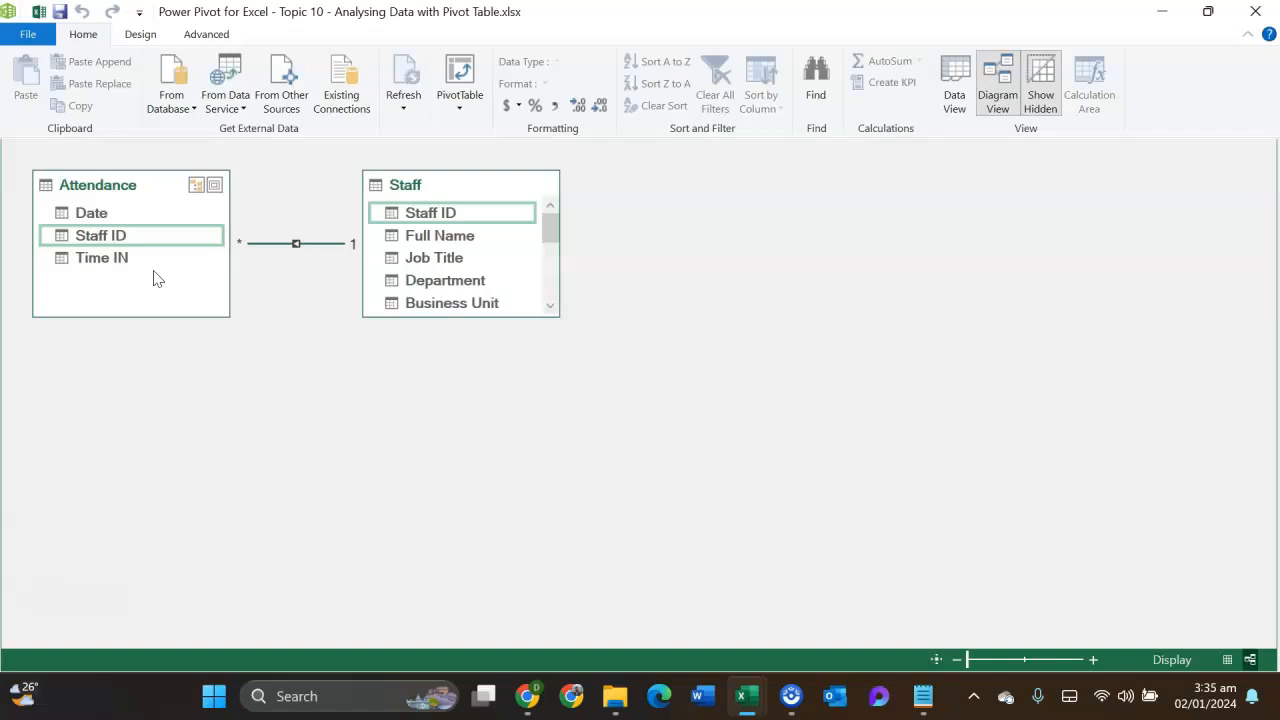
{"action": "left_click", "coordinate": [290, 280]}
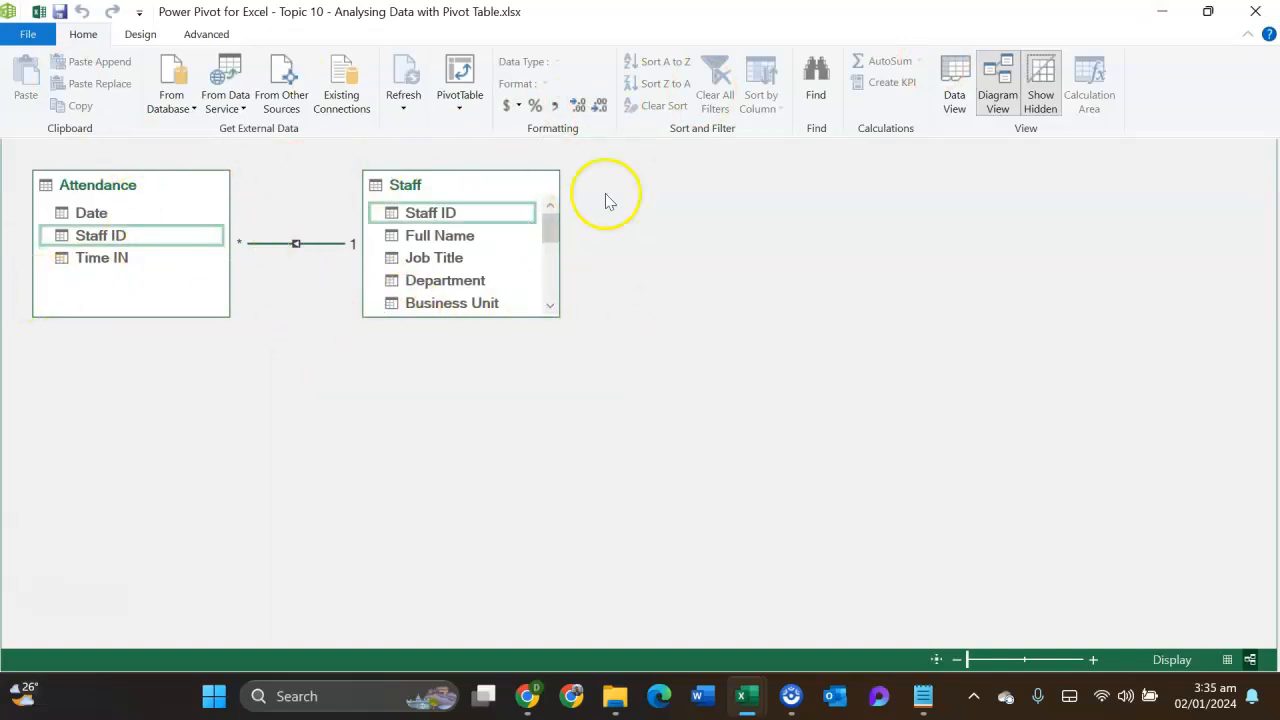
{"action": "left_click", "coordinate": [1258, 14]}
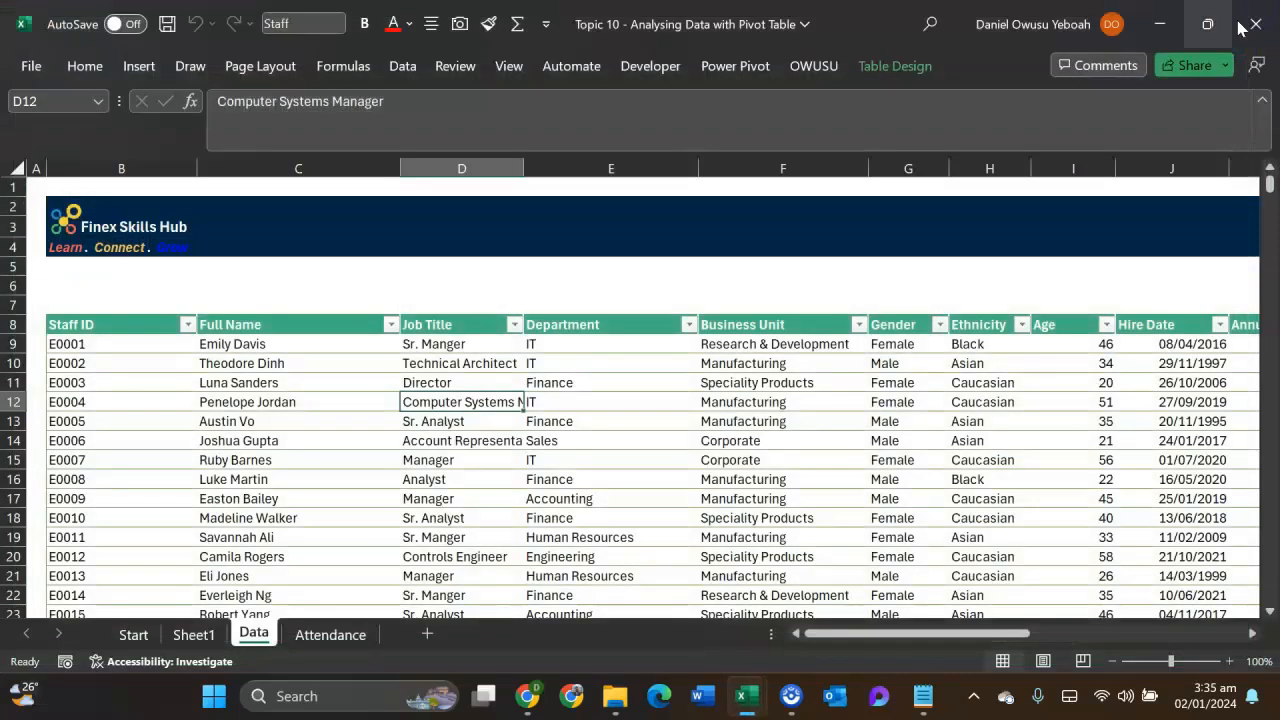
- Insert a PivotTable from the data model on the existing Attendance sheet at cell E2
{"action": "left_click", "coordinate": [355, 628]}
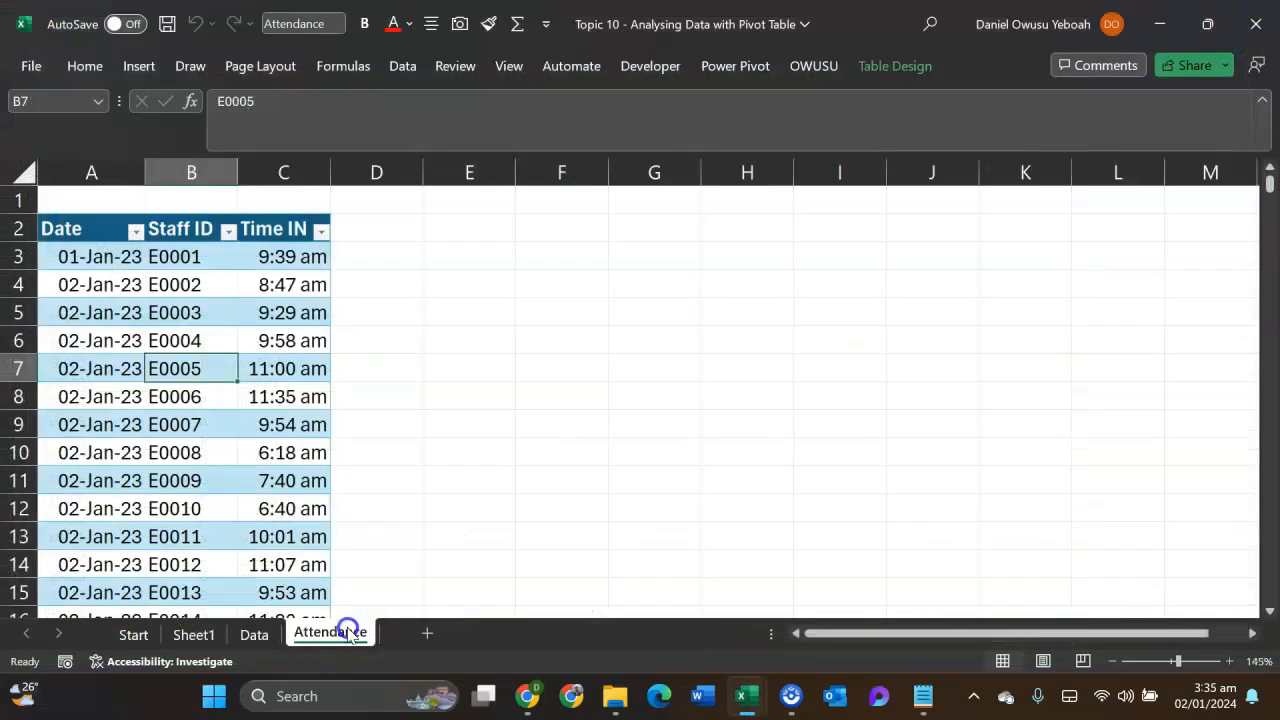
{"action": "left_click", "coordinate": [226, 279]}
{"action": "left_click", "coordinate": [501, 228]}
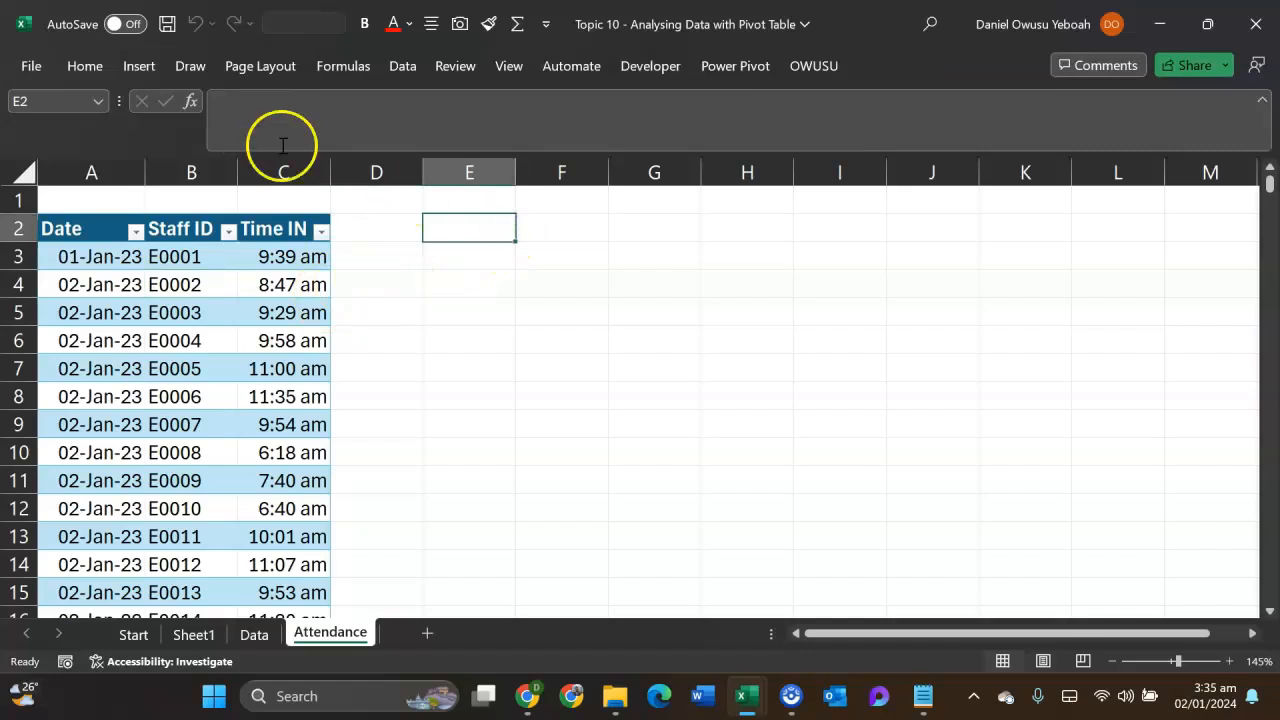
{"action": "left_click", "coordinate": [128, 68]}
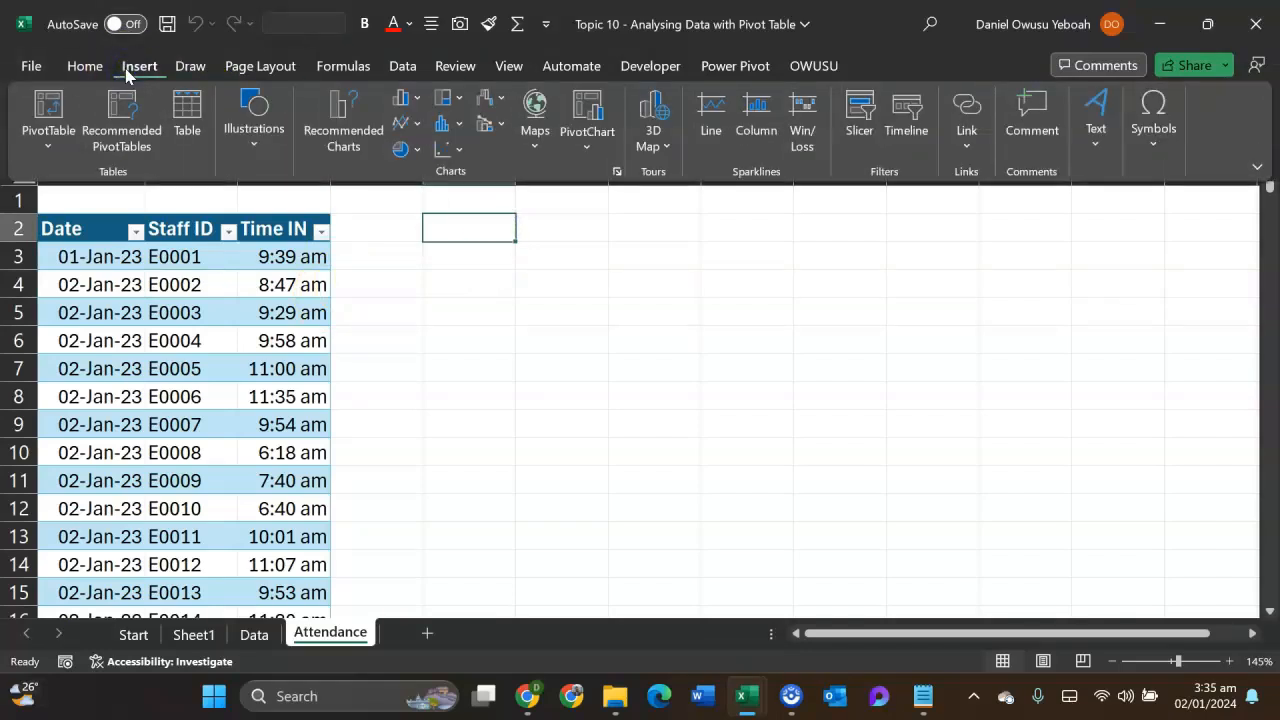
{"action": "left_click", "coordinate": [33, 140]}
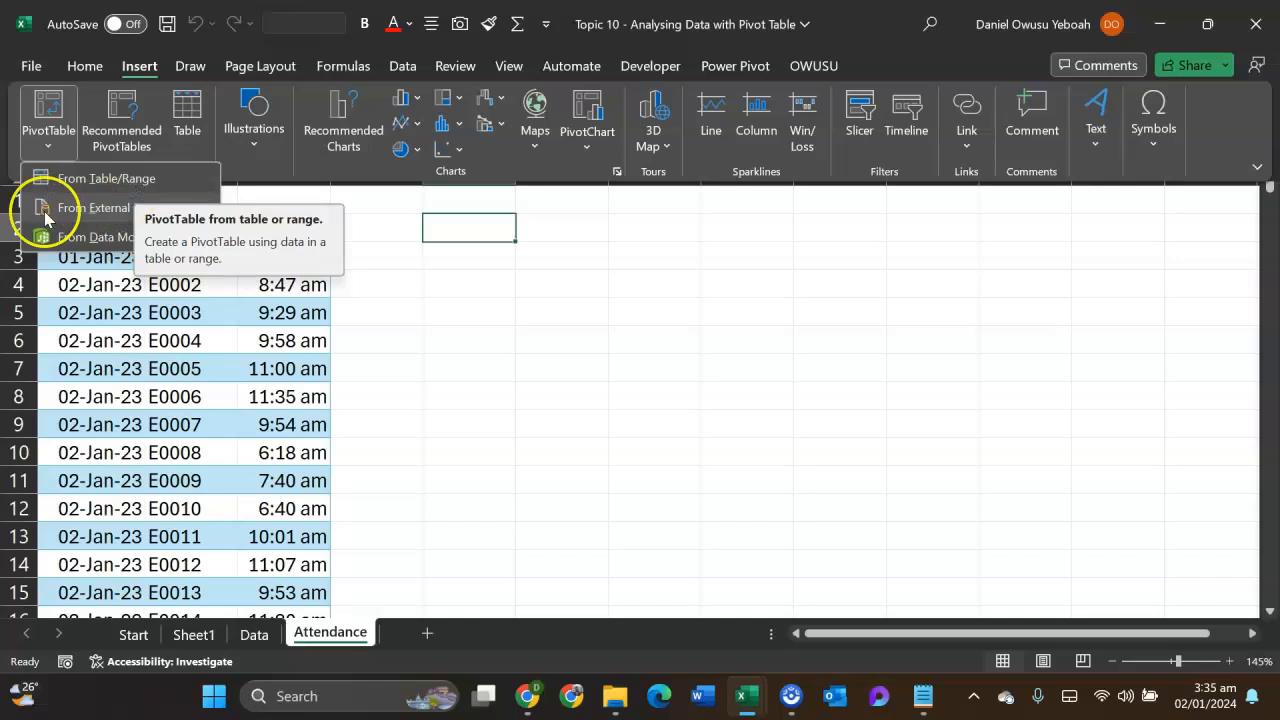
{"action": "left_click", "coordinate": [106, 242]}
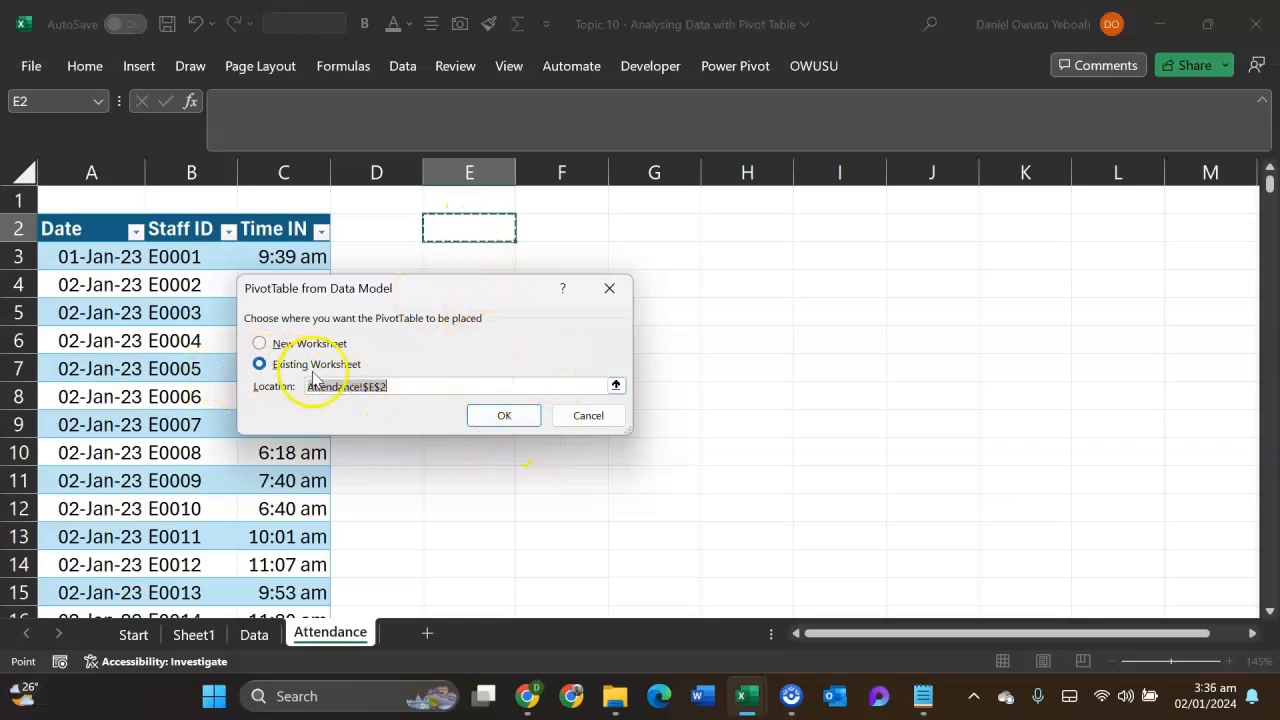
{"action": "key", "text": "Return"}
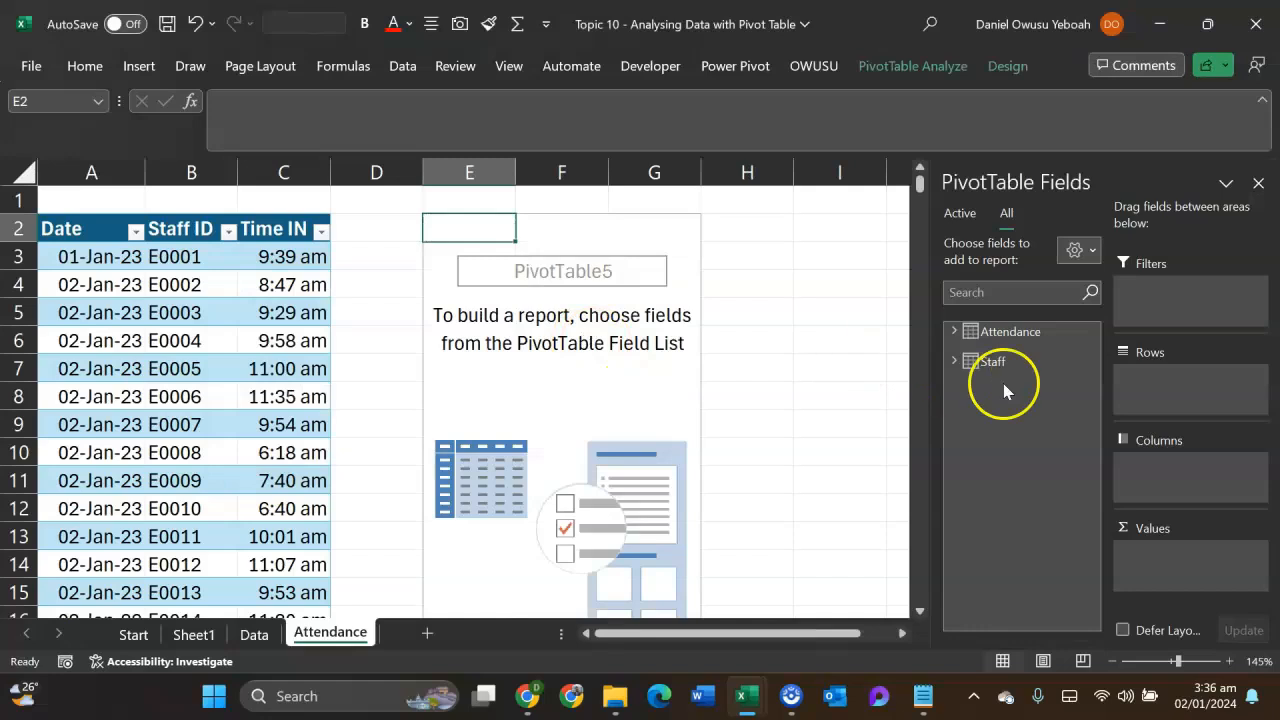
- Review the fields of both tables and add Full Name from the Staff table as the PivotTable's rows
{"action": "left_click", "coordinate": [955, 332]}
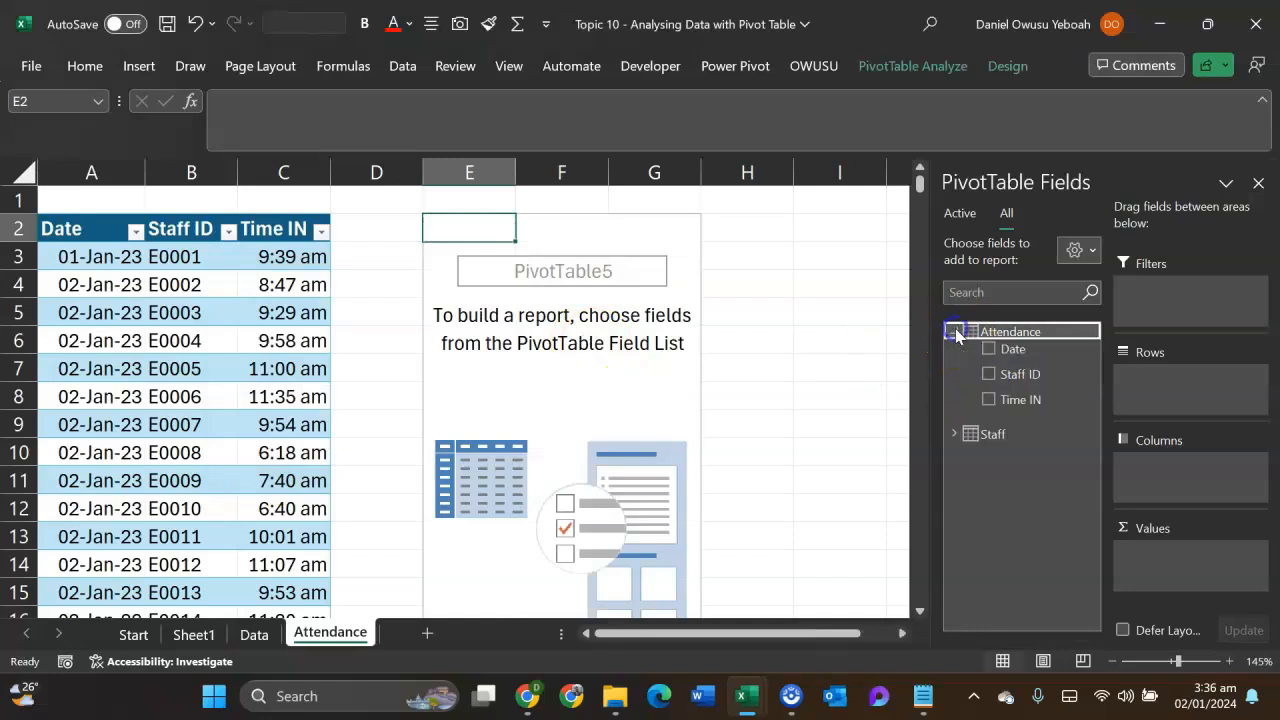
{"action": "left_click", "coordinate": [955, 333]}
{"action": "left_click", "coordinate": [955, 354]}
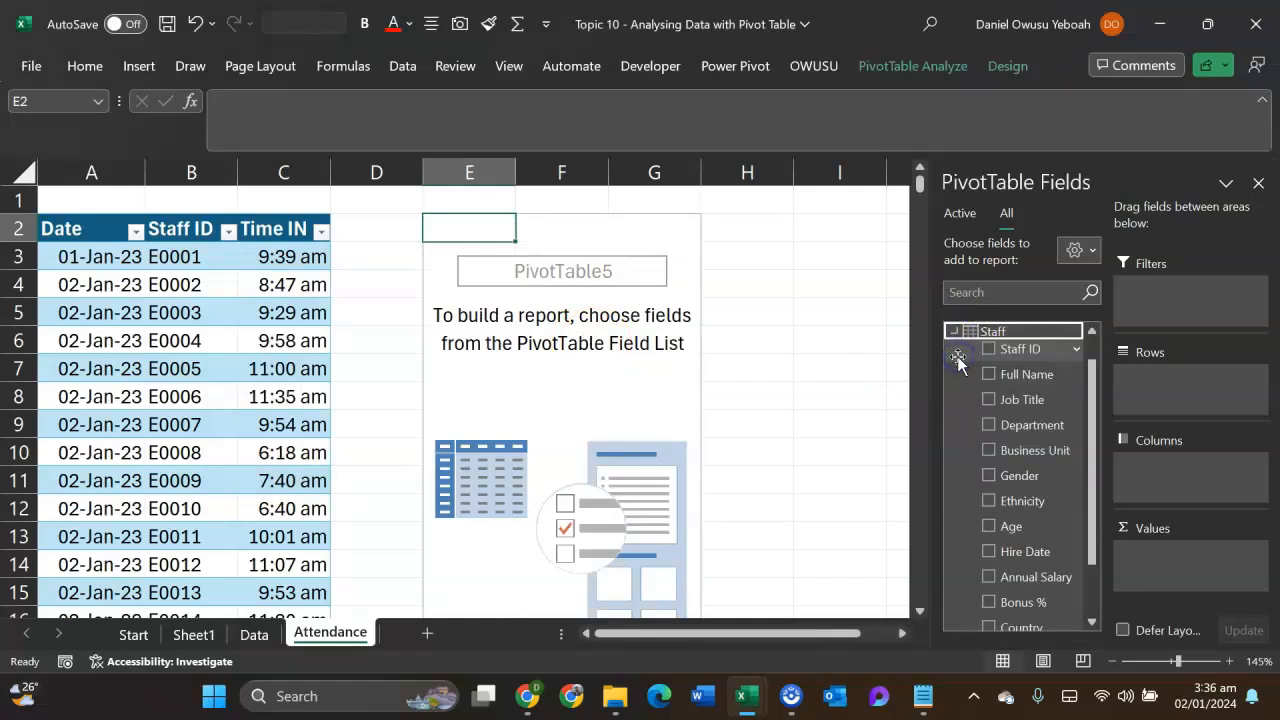
{"action": "left_click", "coordinate": [955, 336]}
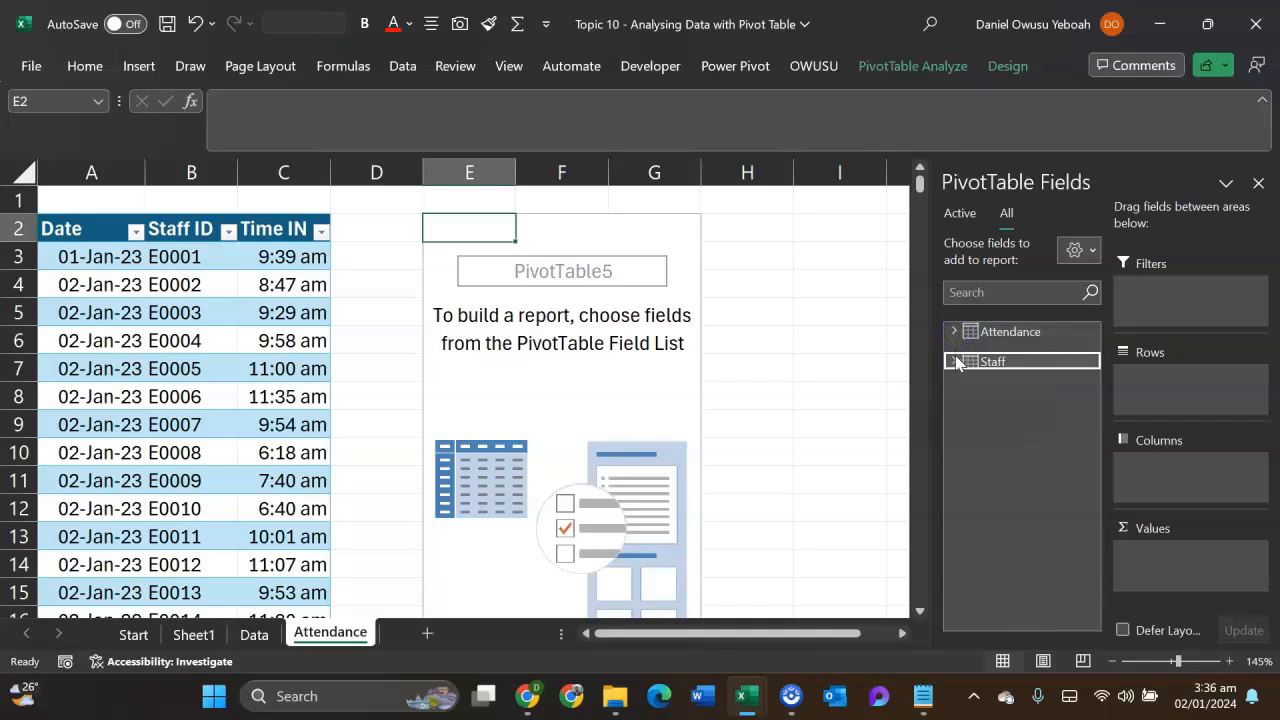
{"action": "left_click", "coordinate": [955, 360]}
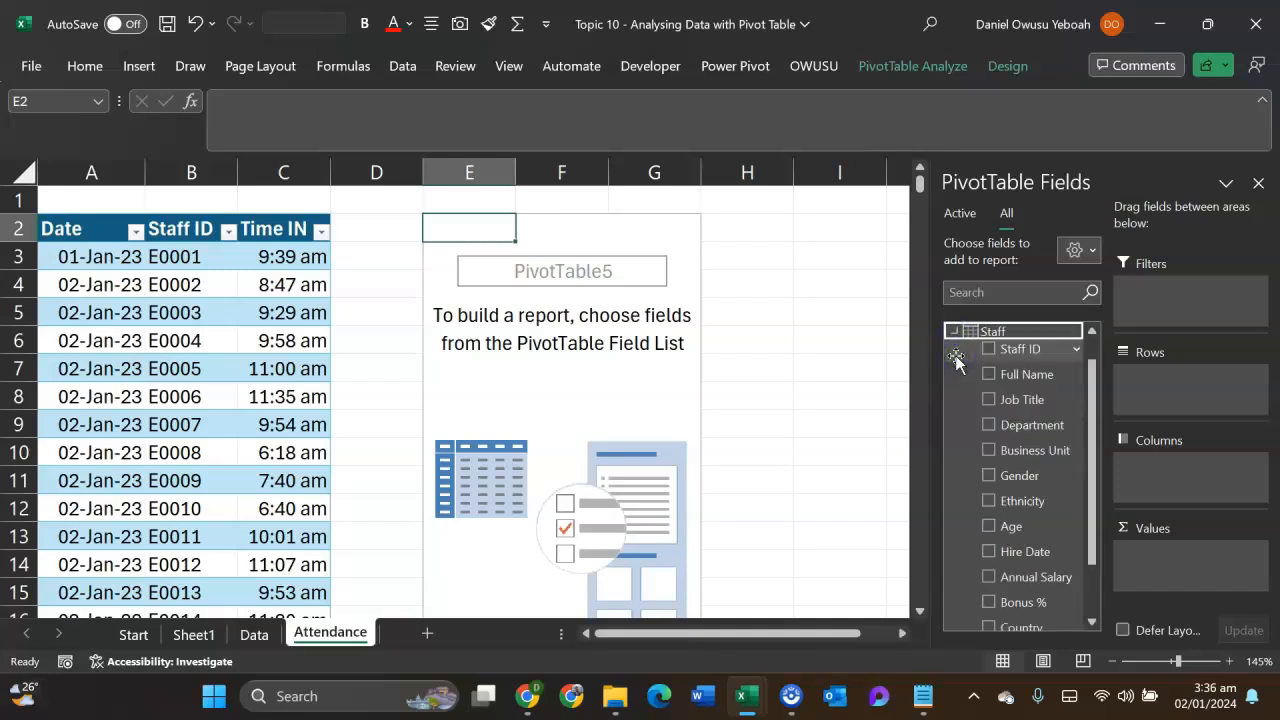
{"action": "left_click", "coordinate": [955, 333]}
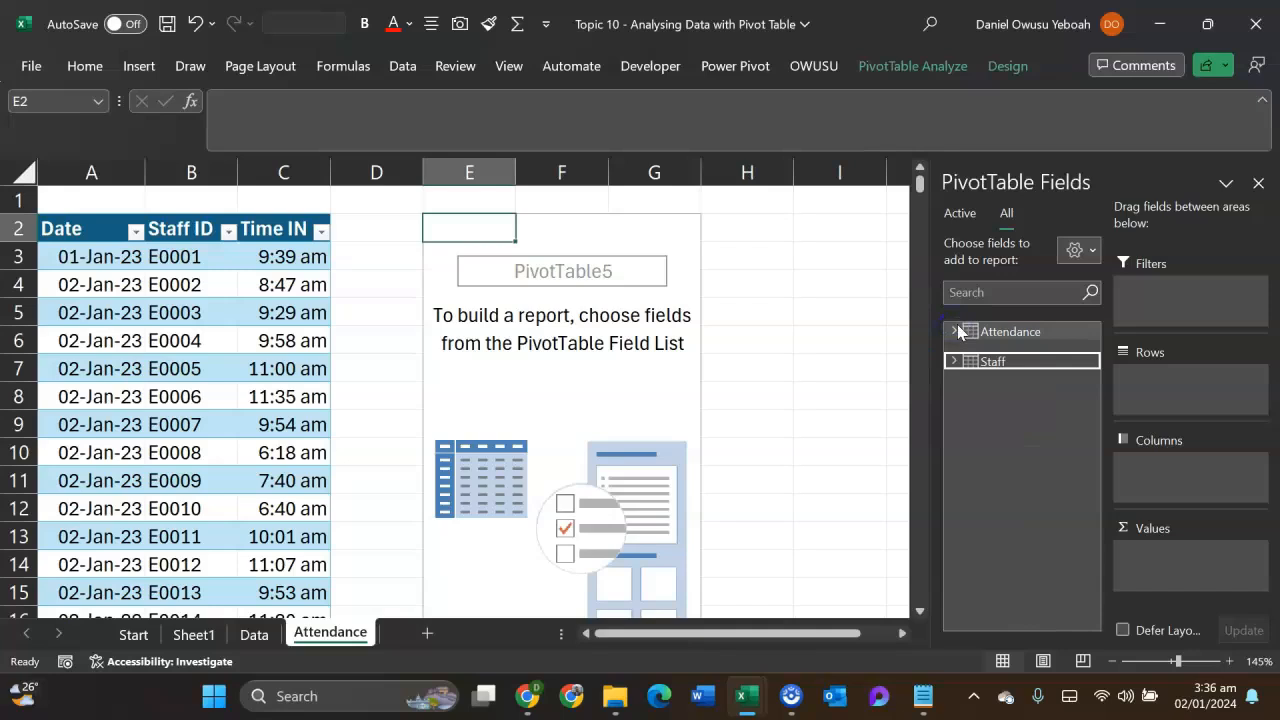
{"action": "left_click", "coordinate": [955, 360]}
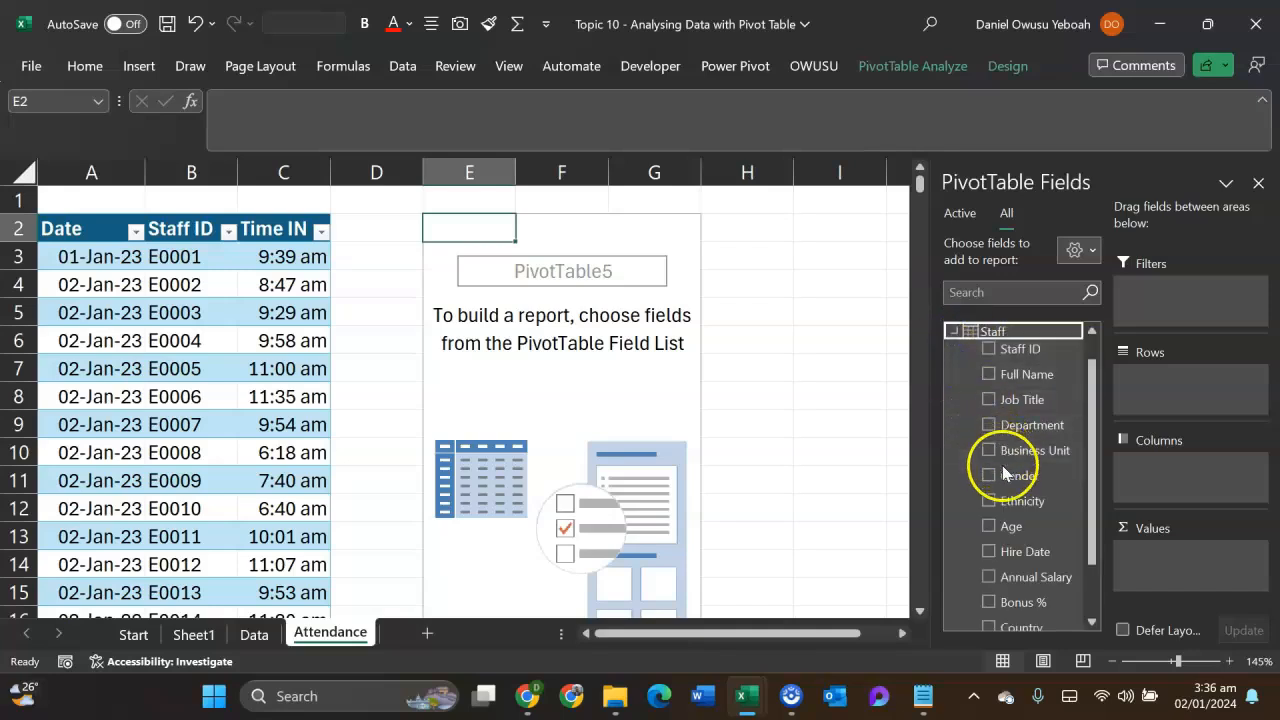
{"action": "left_click_drag", "start_coordinate": [1014, 374], "coordinate": [1146, 404]}
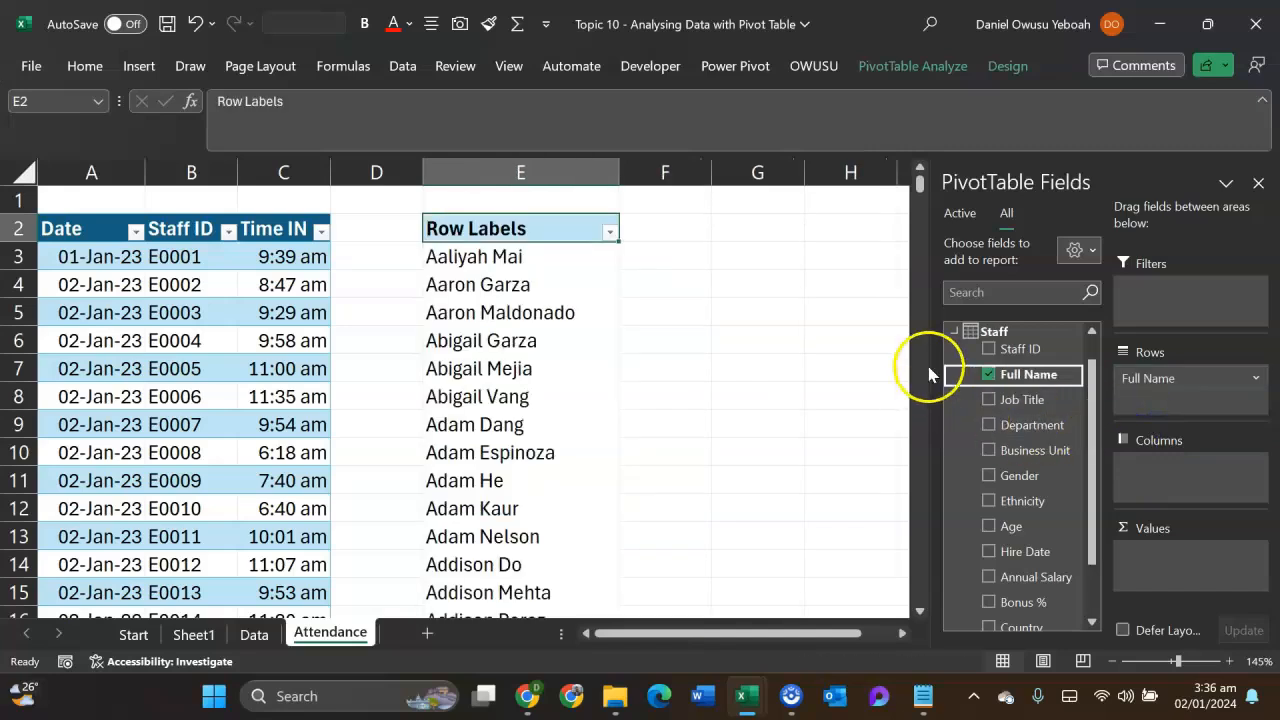
- Add the Time IN field from the Attendance table to the PivotTable's values
{"action": "left_click", "coordinate": [953, 330]}
{"action": "left_click", "coordinate": [959, 330]}
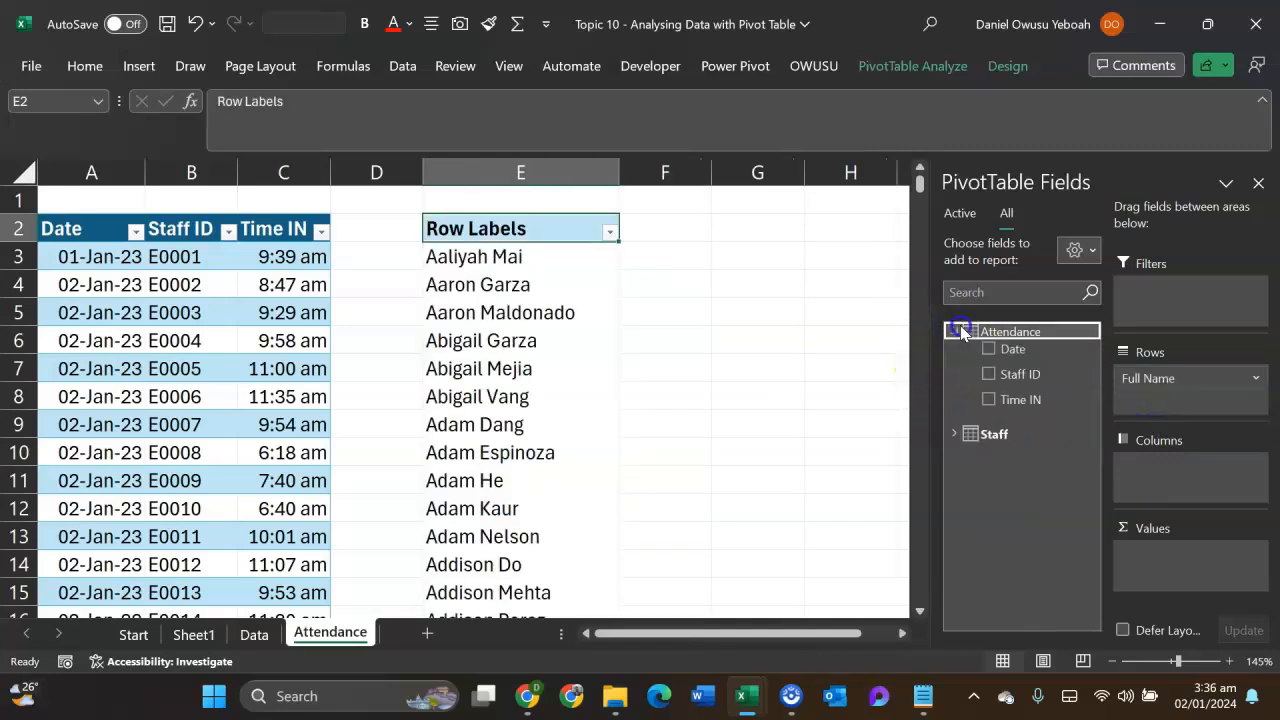
{"action": "left_click", "coordinate": [1022, 400]}
{"action": "left_click_drag", "start_coordinate": [1022, 400], "coordinate": [1033, 430]}
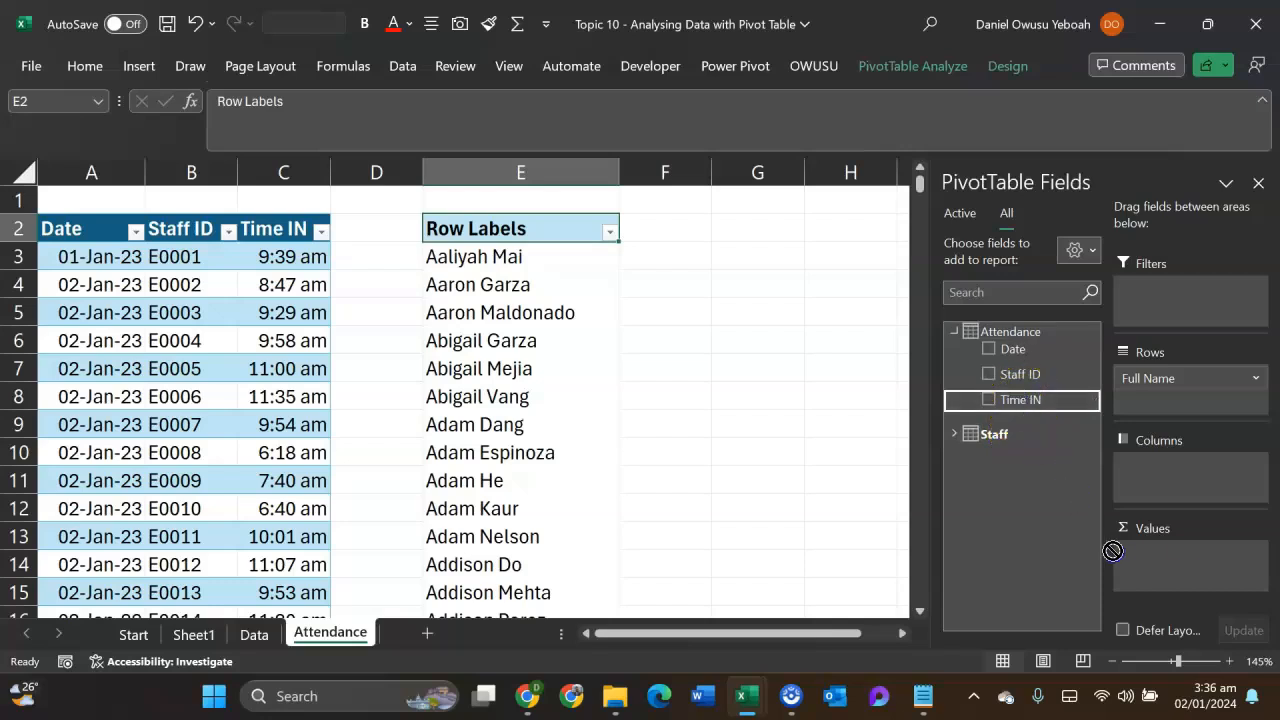
{"action": "left_click_drag", "start_coordinate": [1113, 551], "coordinate": [1118, 553]}
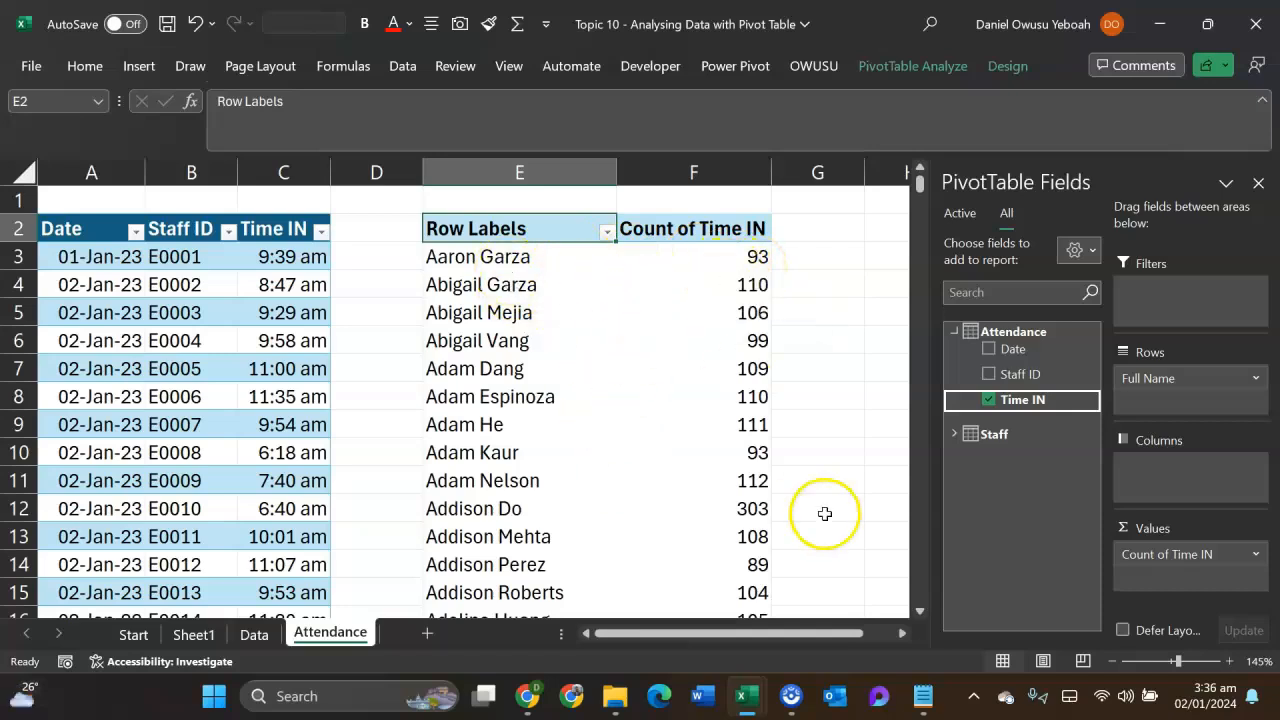
- Filter the PivotTable's Full Name rows to the bottom 10 items by Count of Time IN
{"action": "left_click", "coordinate": [606, 232]}
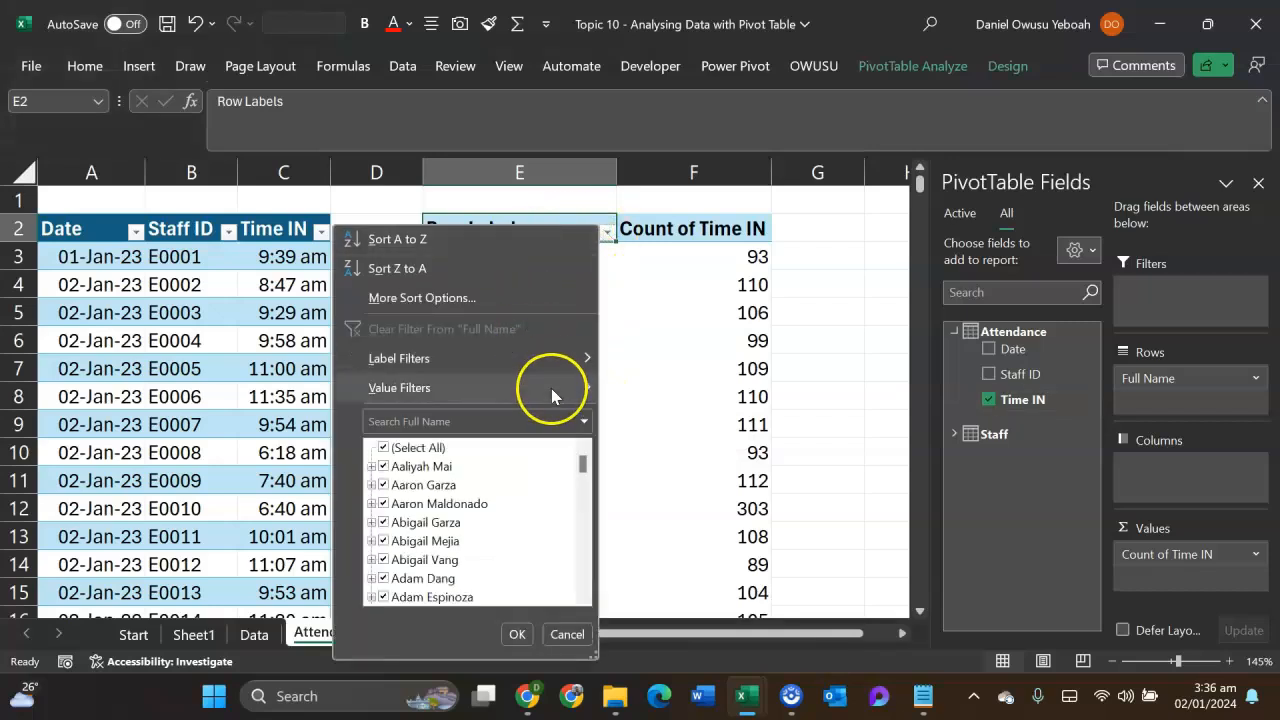
{"action": "mouse_move", "coordinate": [551, 388]}
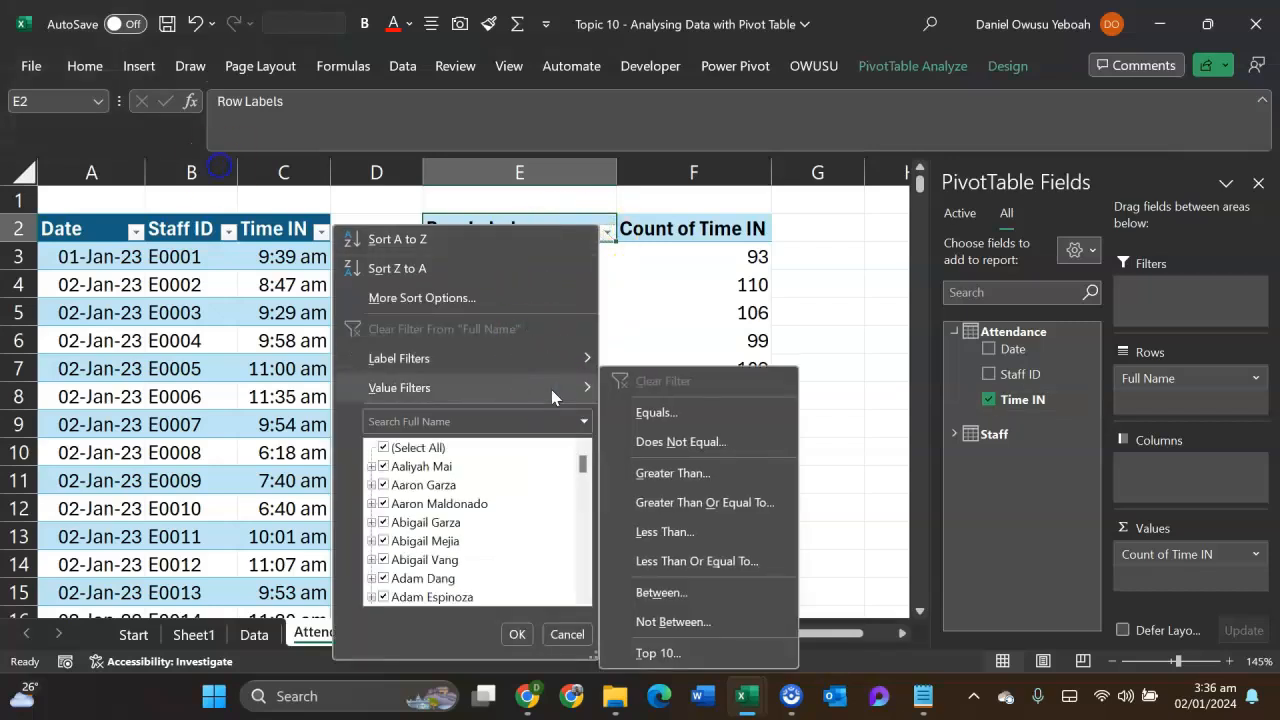
{"action": "left_click", "coordinate": [693, 650]}
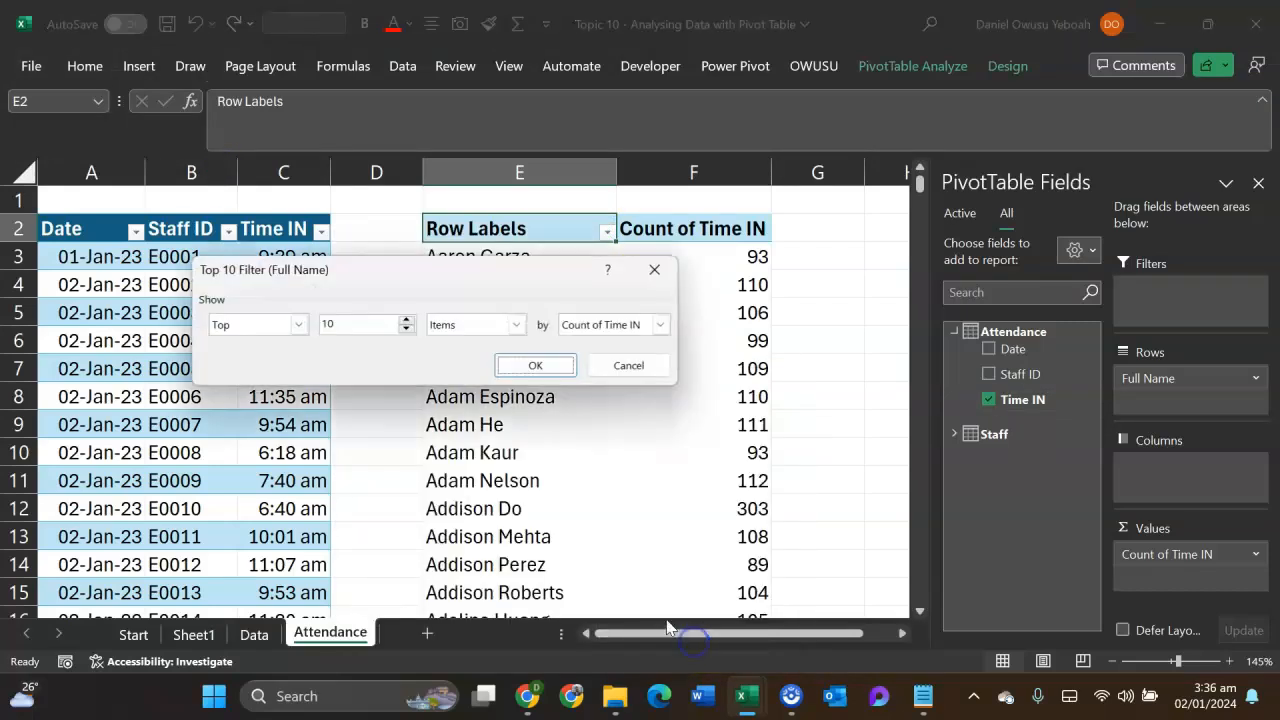
{"action": "left_click", "coordinate": [298, 324]}
{"action": "left_click", "coordinate": [270, 356]}
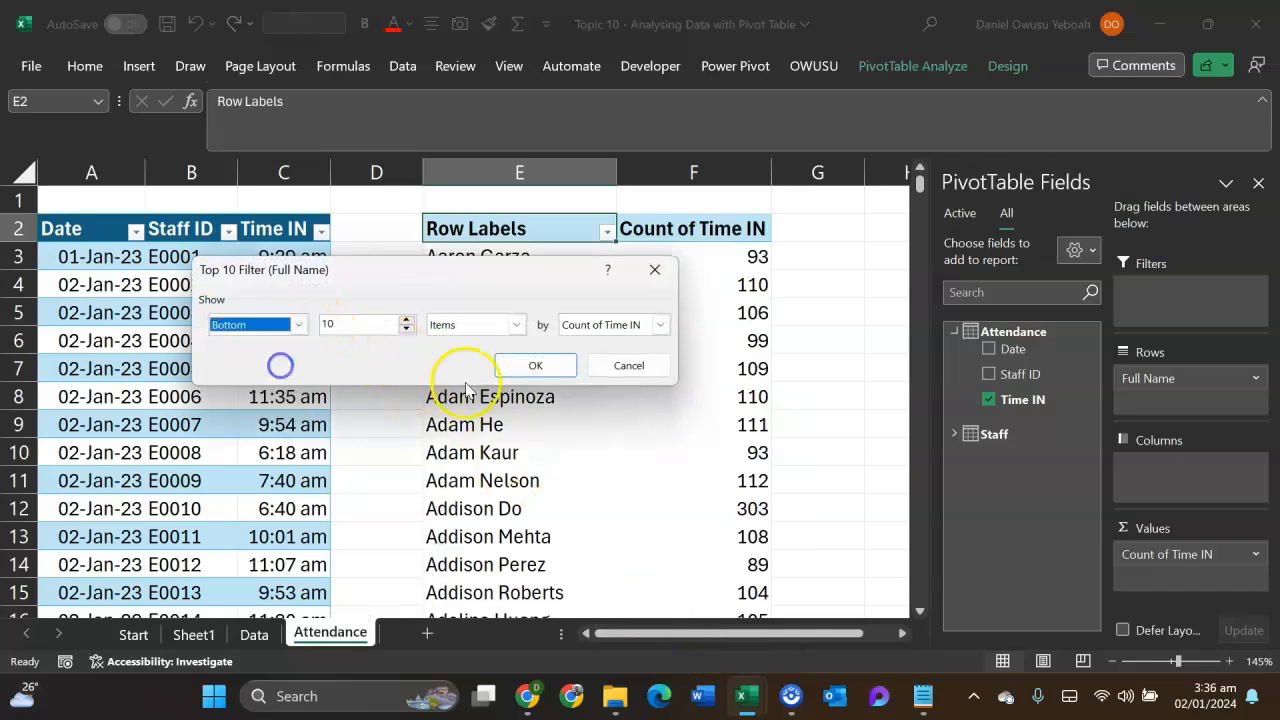
{"action": "left_click", "coordinate": [535, 365]}
- Copy the whole filtered PivotTable, including its header and grand total, and paste the copy at cell E16
{"action": "left_click_drag", "start_coordinate": [471, 256], "coordinate": [654, 510]}
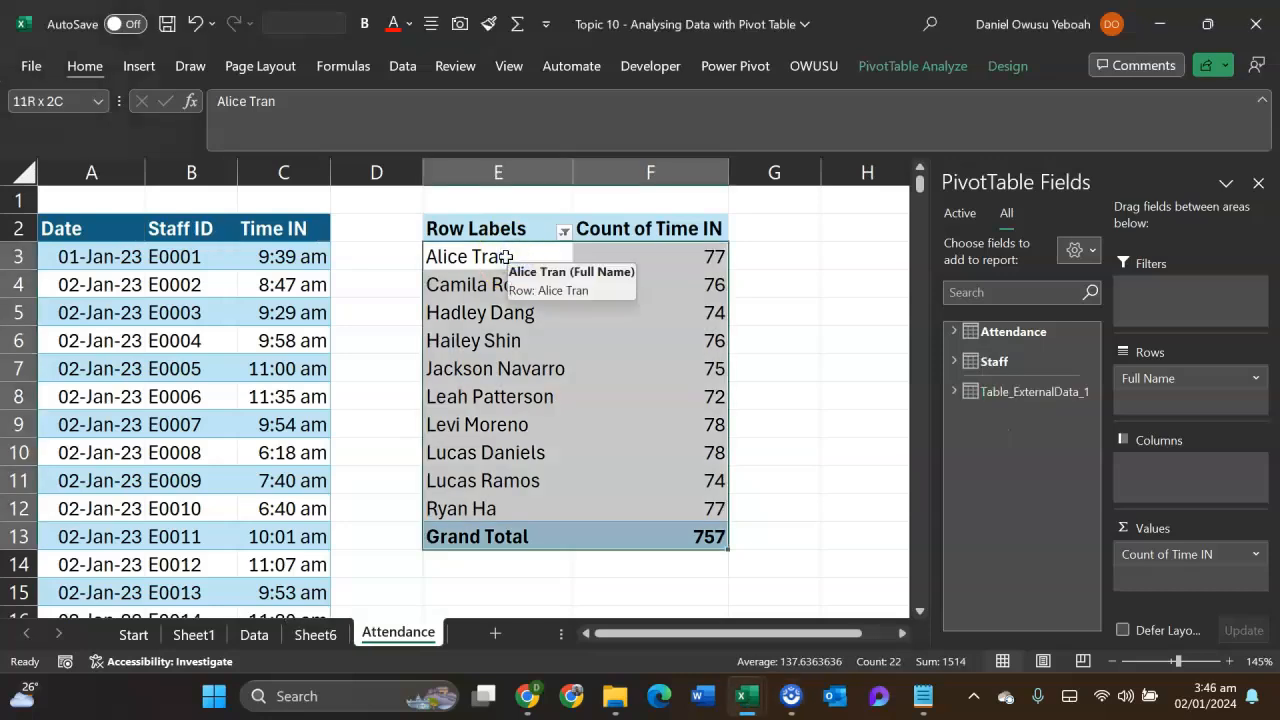
{"action": "key", "text": "Up"}
{"action": "key", "text": "ctrl+shift+Right"}
{"action": "key", "text": "ctrl+shift+Down"}
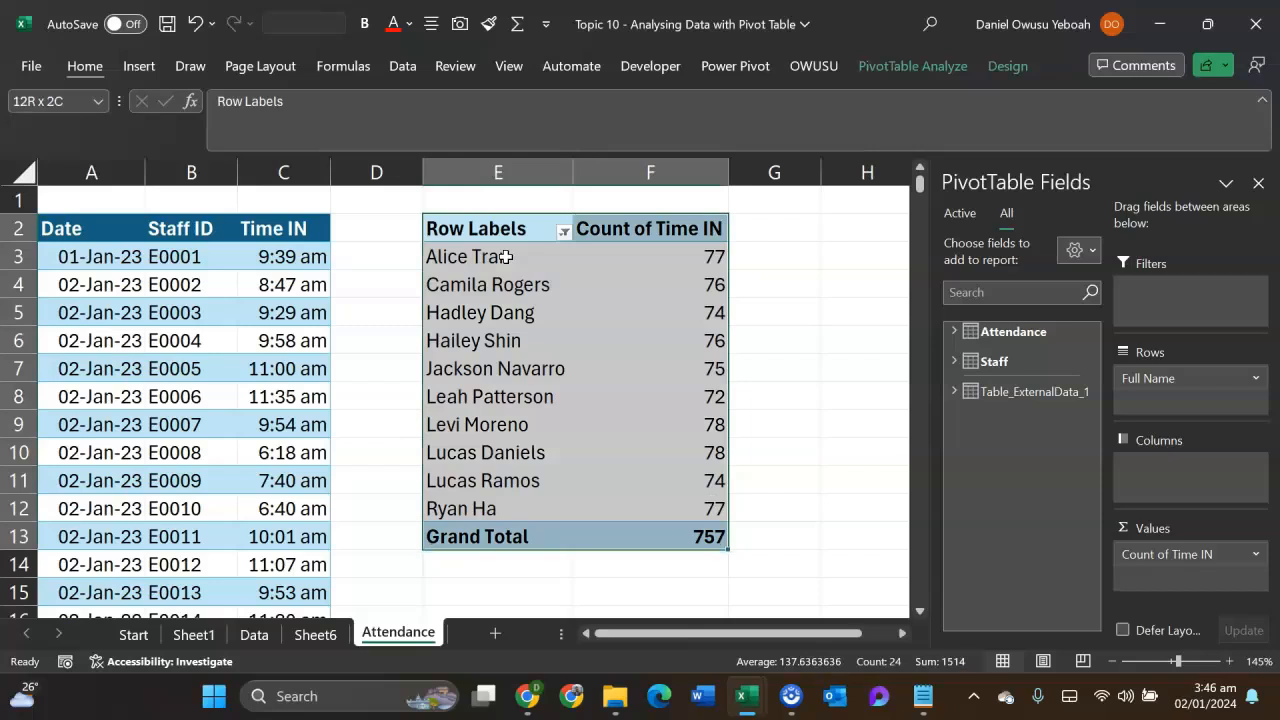
{"action": "key", "text": "ctrl+c"}
{"action": "key", "text": "Down"}
{"action": "key", "text": "Down"}
{"action": "key", "text": "Down"}
{"action": "key", "text": "Down"}
{"action": "key", "text": "Down"}
{"action": "key", "text": "Down"}
{"action": "key", "text": "Down"}
{"action": "key", "text": "Down"}
{"action": "key", "text": "Down"}
{"action": "key", "text": "Down"}
{"action": "key", "text": "Down"}
{"action": "key", "text": "Down"}
{"action": "key", "text": "Down"}
{"action": "key", "text": "Down"}
{"action": "key", "text": "Down"}
{"action": "key", "text": "Up"}
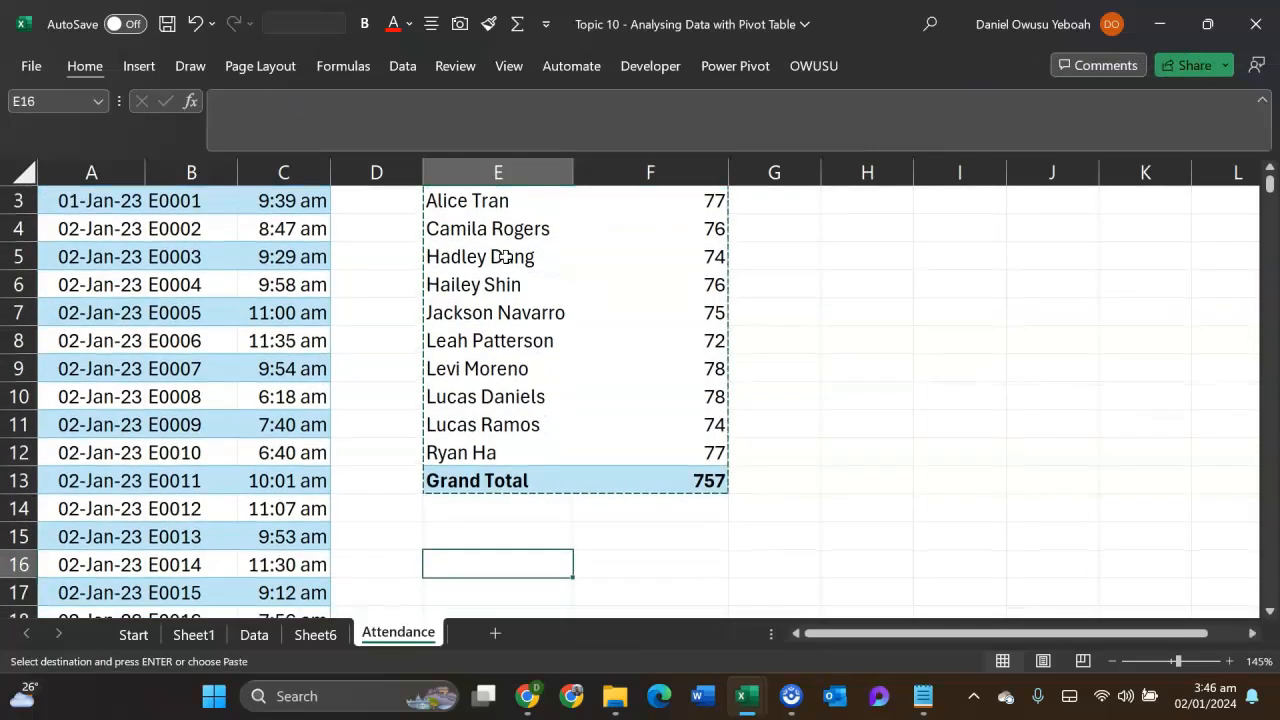
{"action": "key", "text": "ctrl+v"}
{"action": "scroll", "coordinate": [520, 300], "scroll_direction": "down", "scroll_amount": 3}
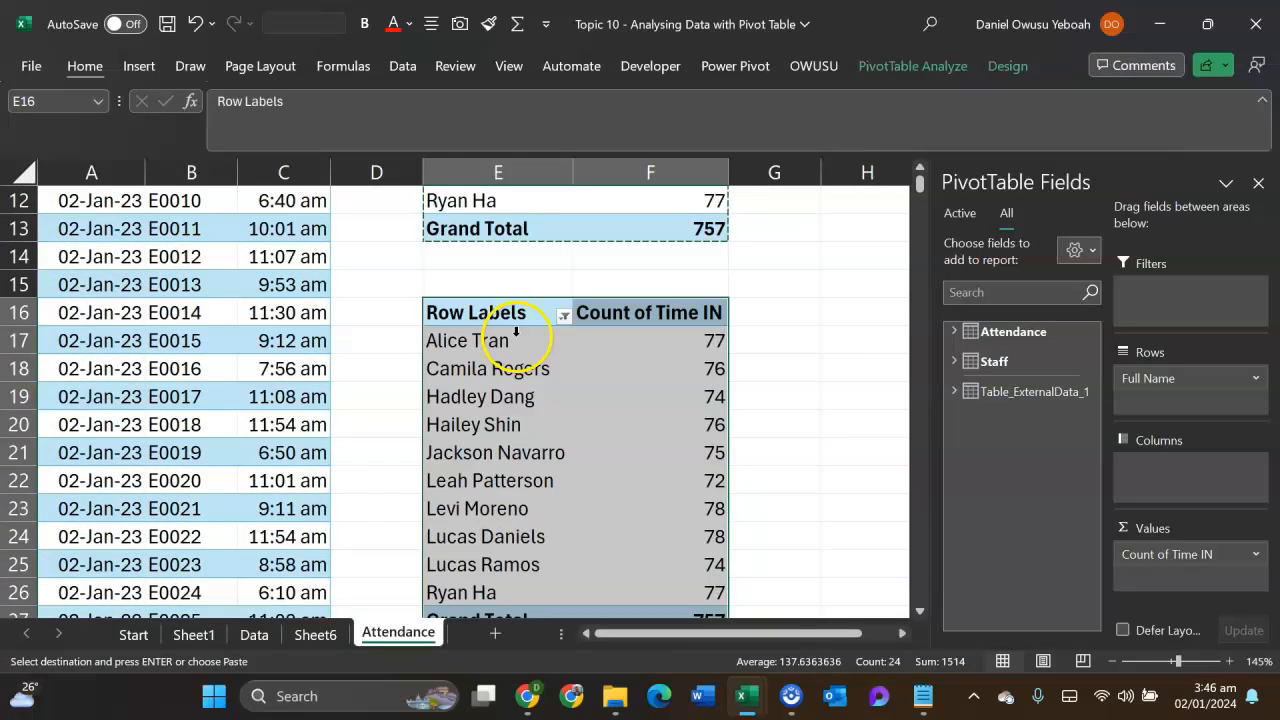
- Replace Full Name with the Staff table's Department field as the rows of the copied PivotTable
{"action": "left_click", "coordinate": [543, 415]}
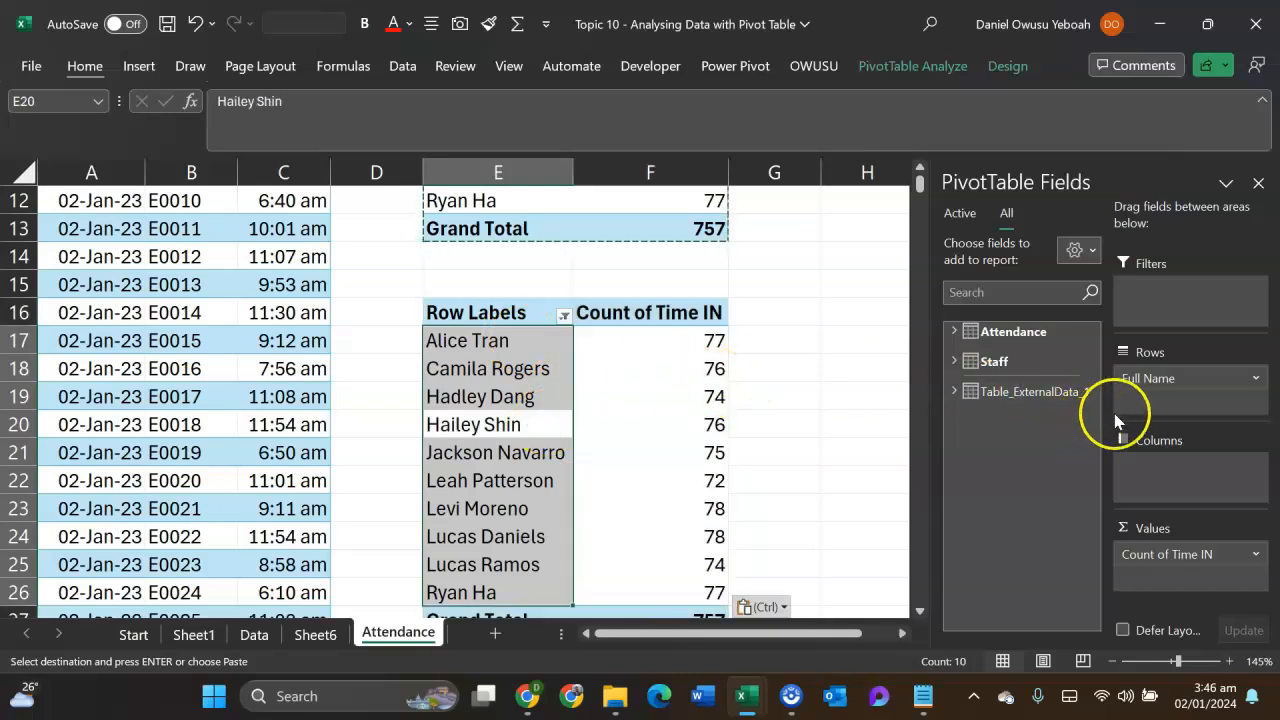
{"action": "left_click_drag", "start_coordinate": [1155, 390], "coordinate": [880, 409]}
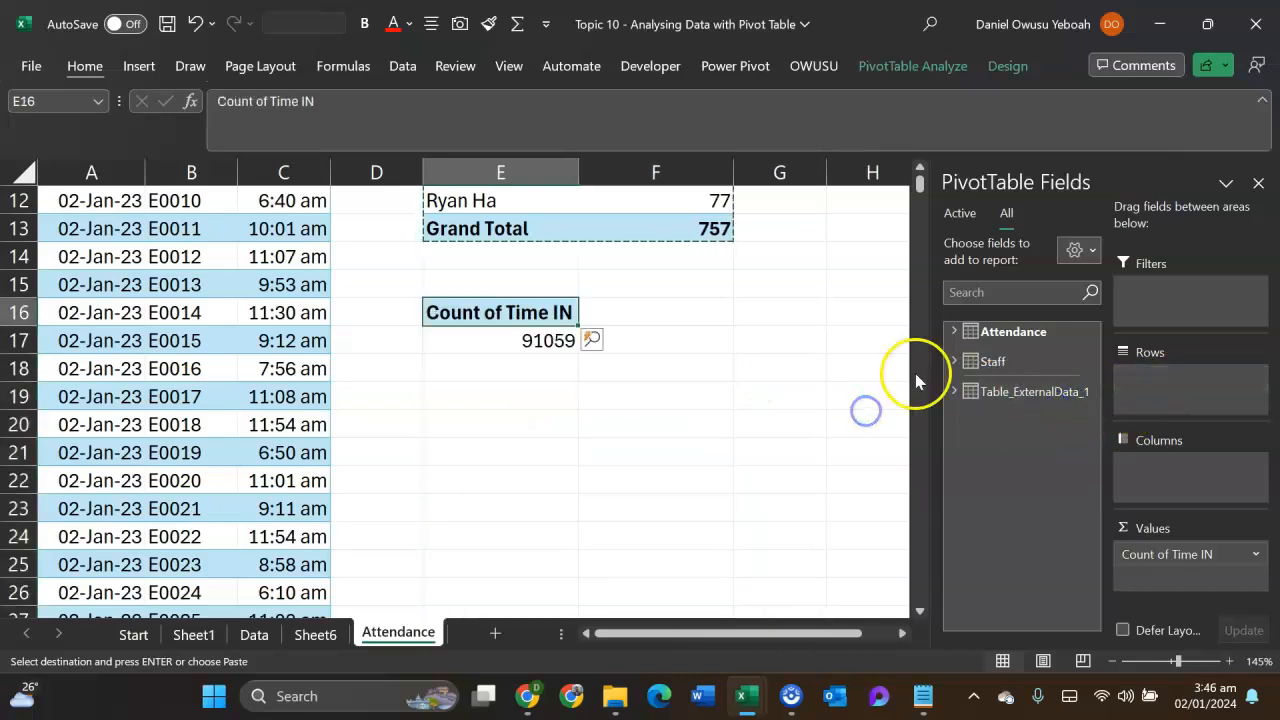
{"action": "left_click", "coordinate": [952, 361]}
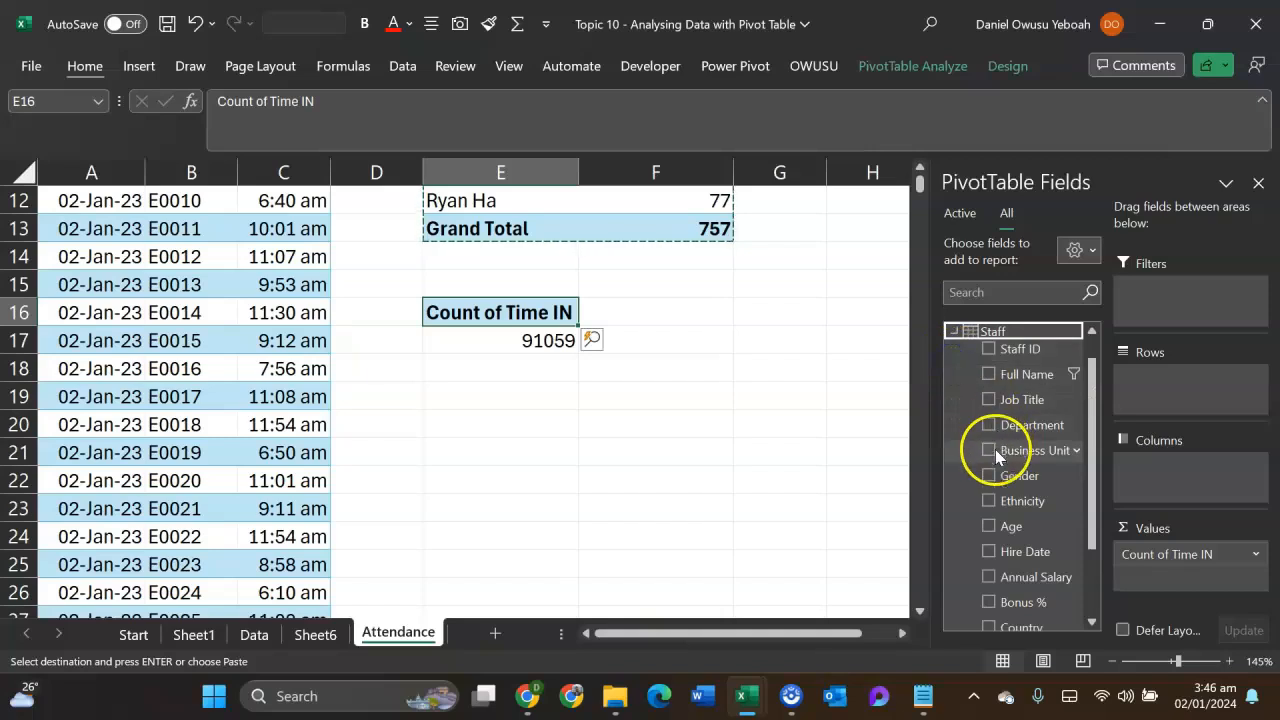
{"action": "left_click_drag", "start_coordinate": [1010, 430], "coordinate": [1183, 398]}
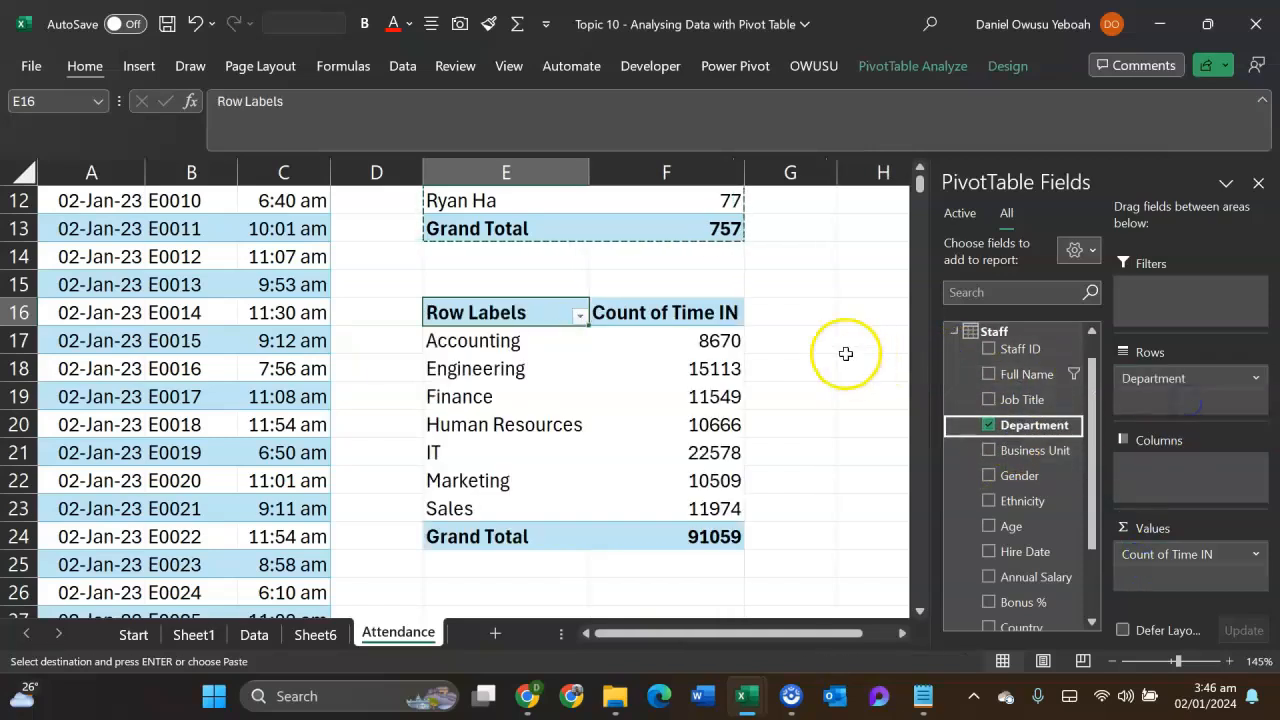
- Try to summarize the Time IN values of the department PivotTable by Average
{"action": "left_click", "coordinate": [1257, 556]}
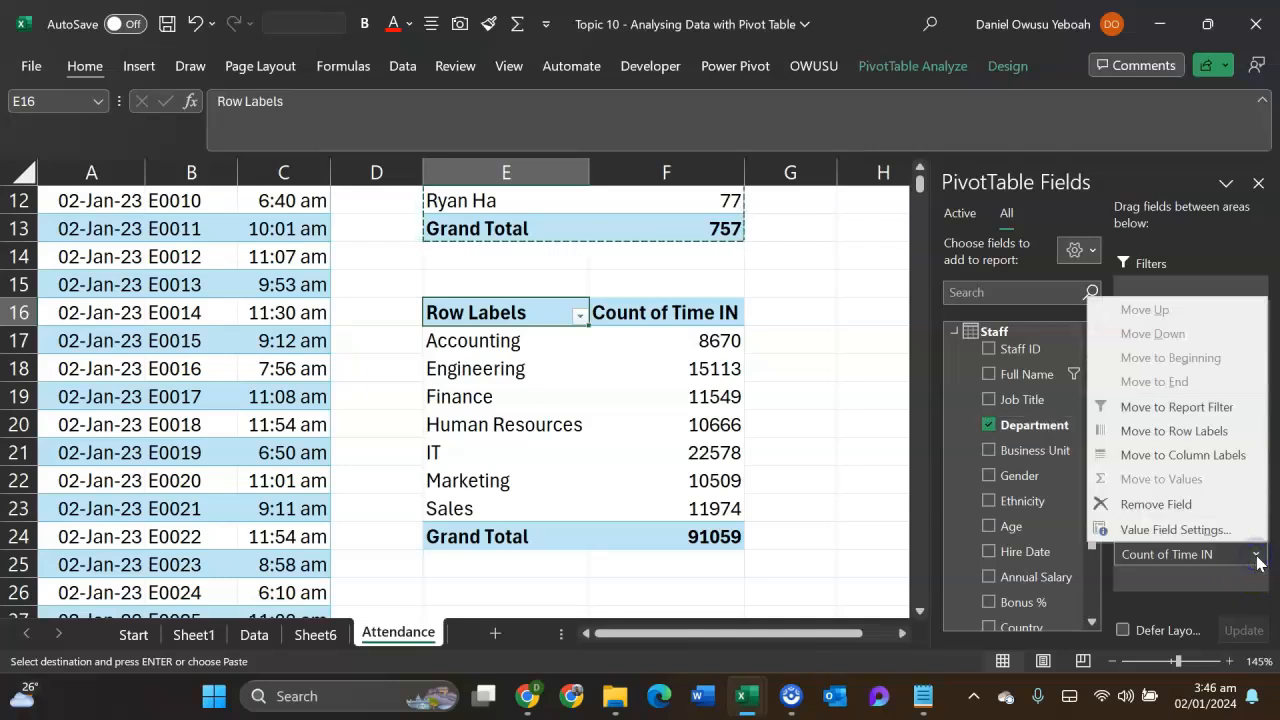
{"action": "left_click", "coordinate": [1175, 530]}
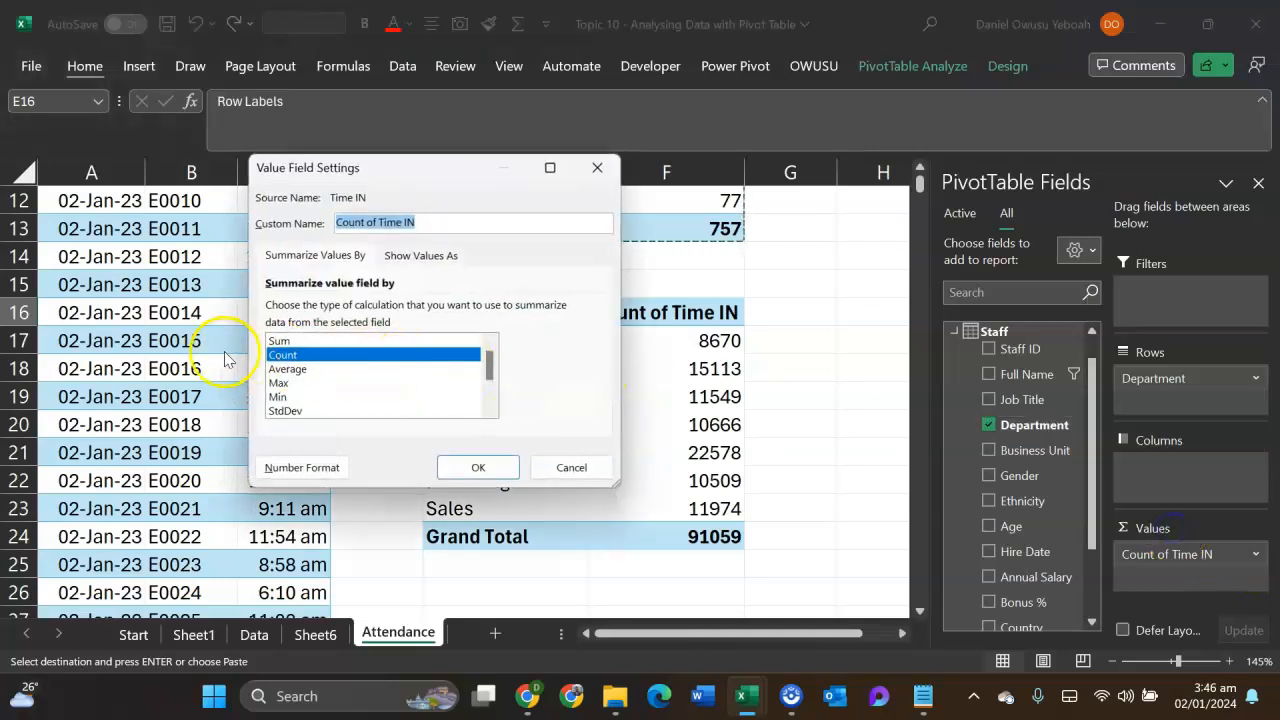
{"action": "left_click", "coordinate": [285, 369]}
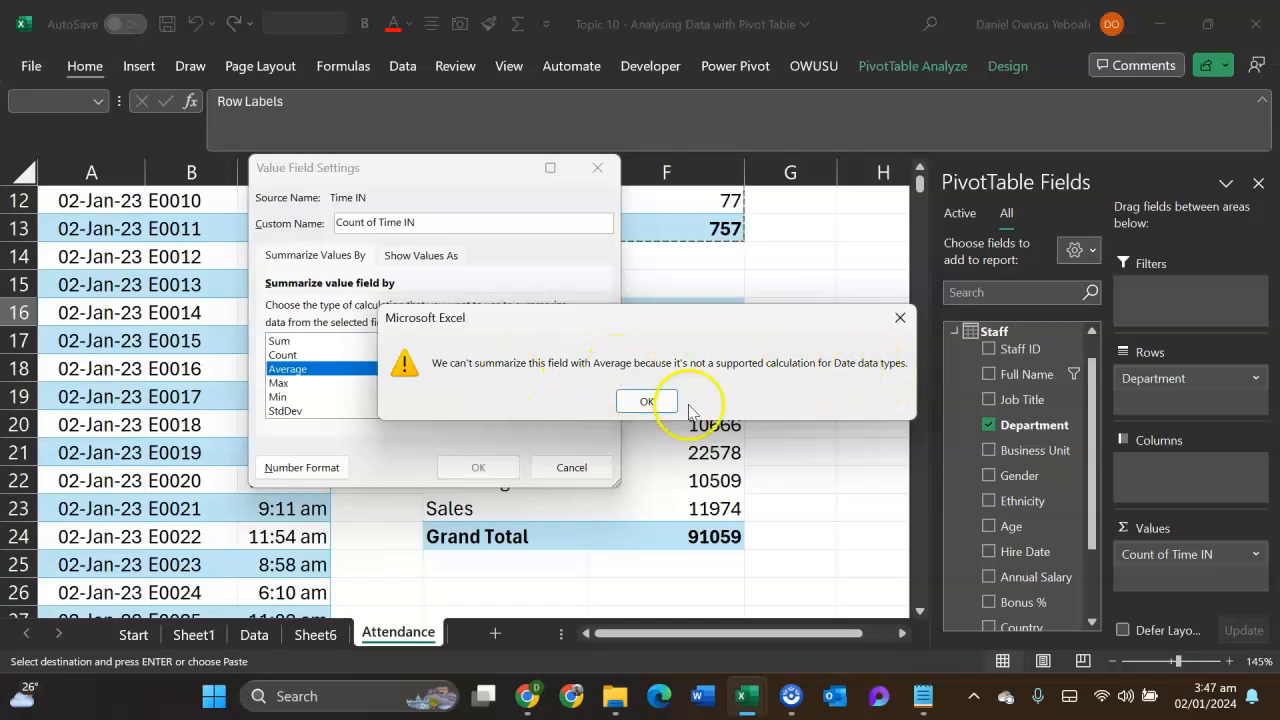
{"action": "left_click", "coordinate": [900, 317]}
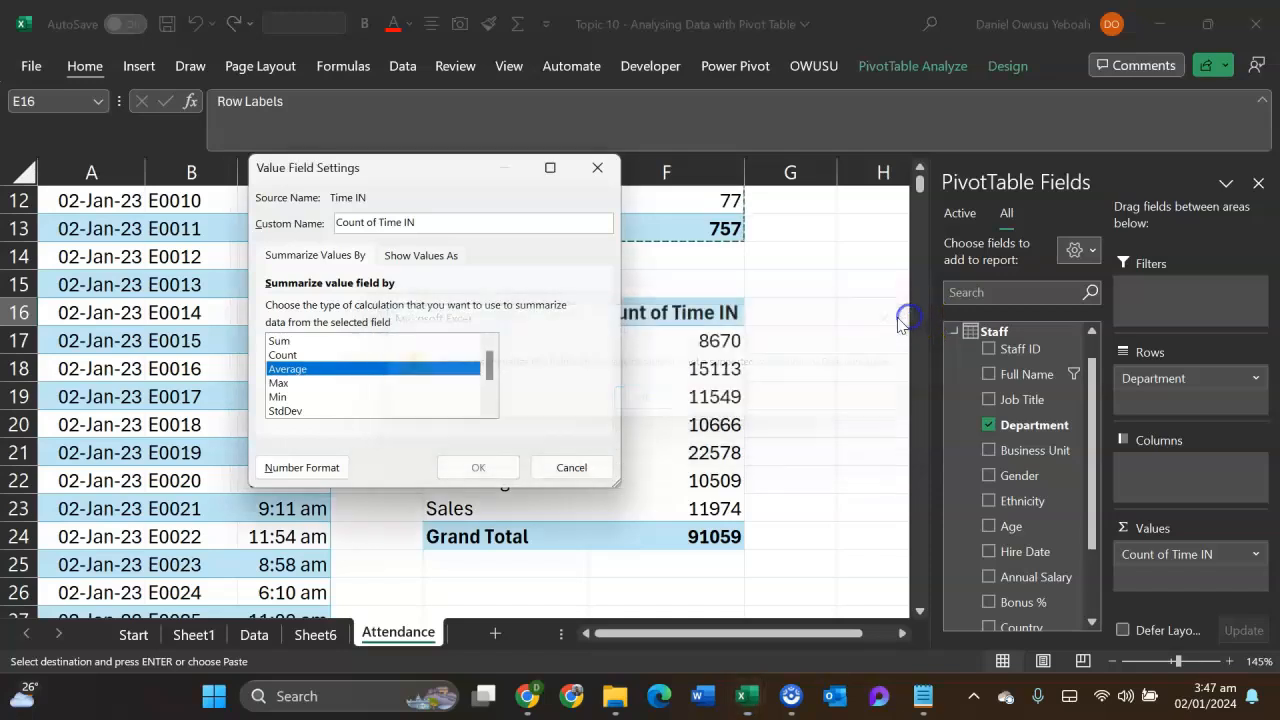
{"action": "left_click", "coordinate": [597, 168]}
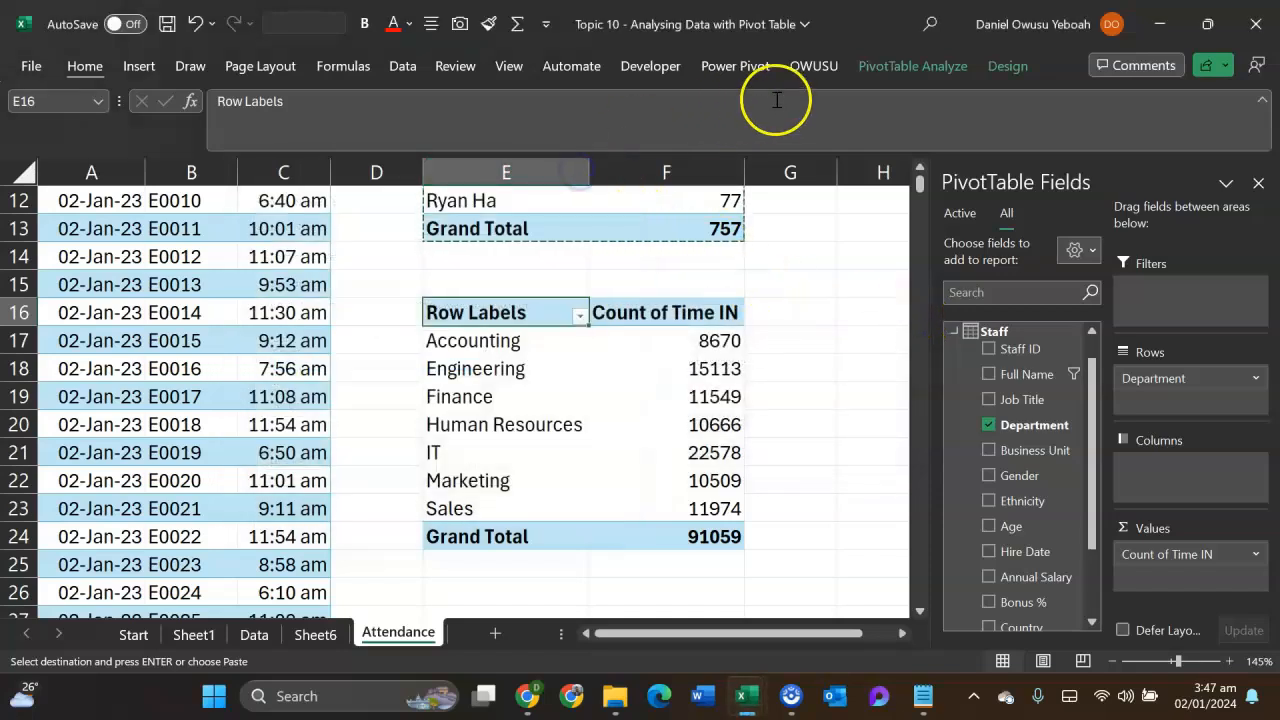
- Change the data type of the Attendance table's Time IN column to Decimal Number in Power Pivot and return to the workbook
{"action": "left_click", "coordinate": [724, 68]}
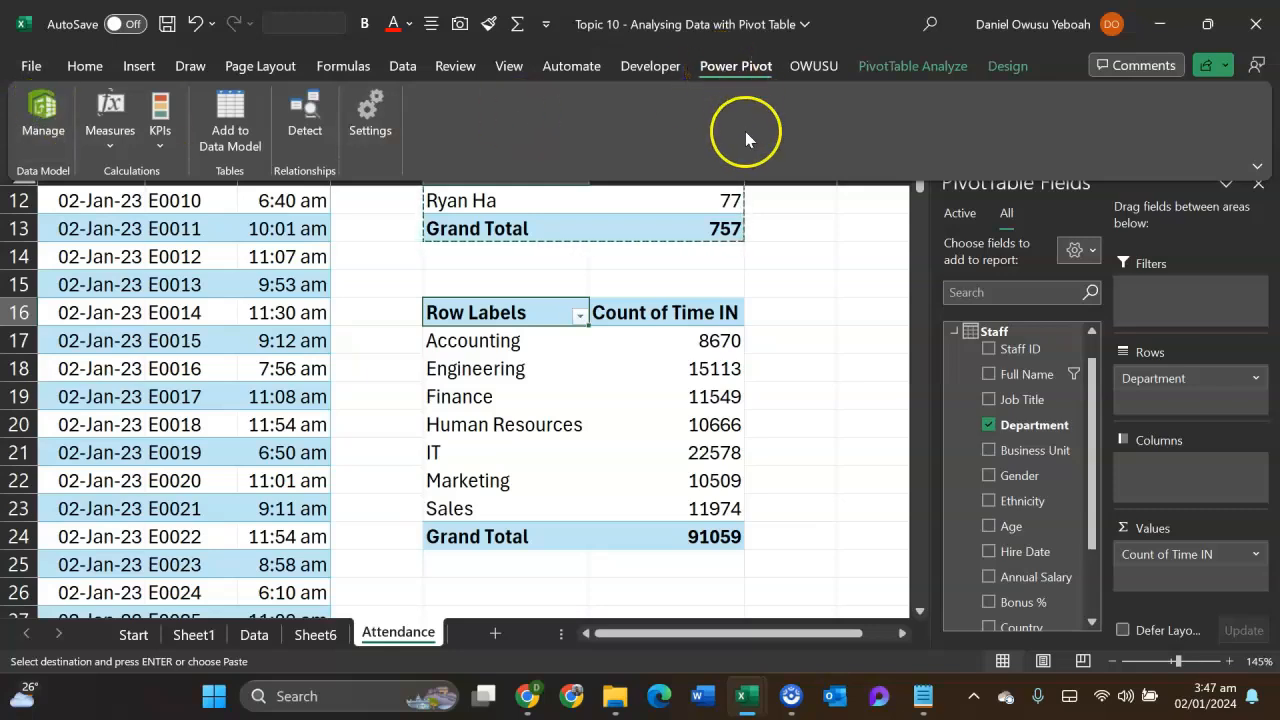
{"action": "left_click", "coordinate": [43, 125]}
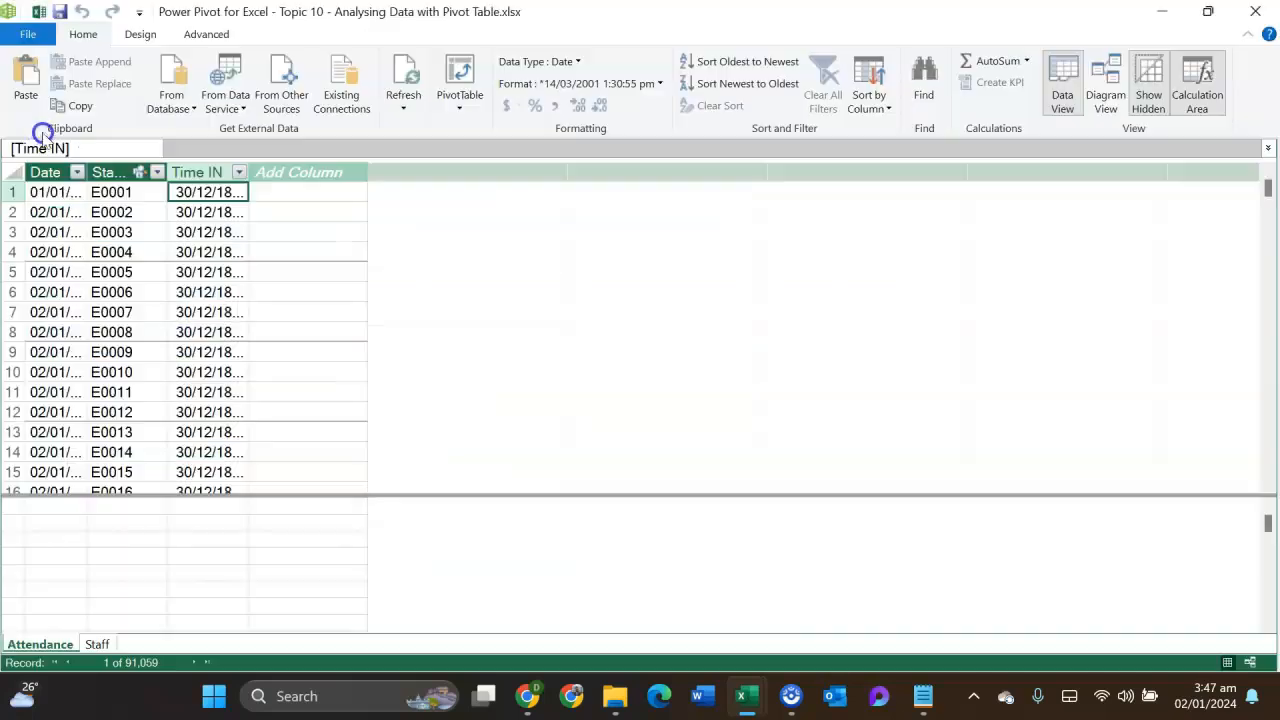
{"action": "left_click", "coordinate": [135, 190]}
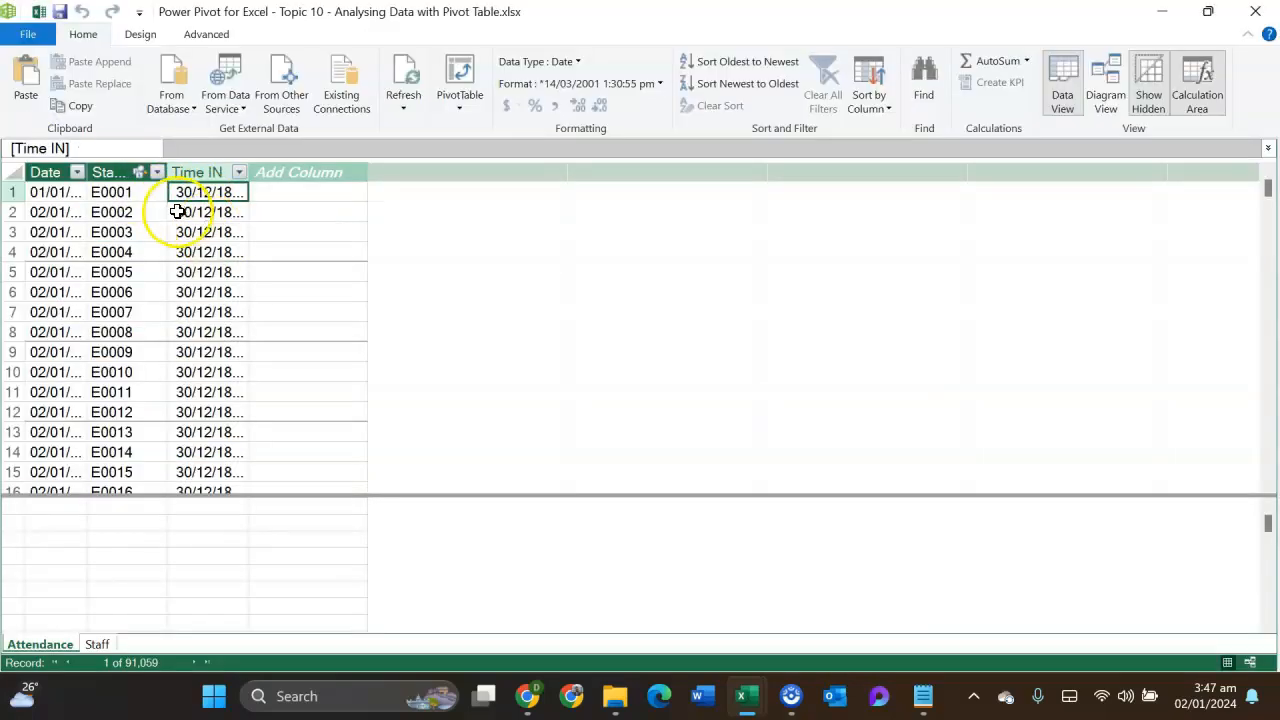
{"action": "left_click", "coordinate": [212, 216]}
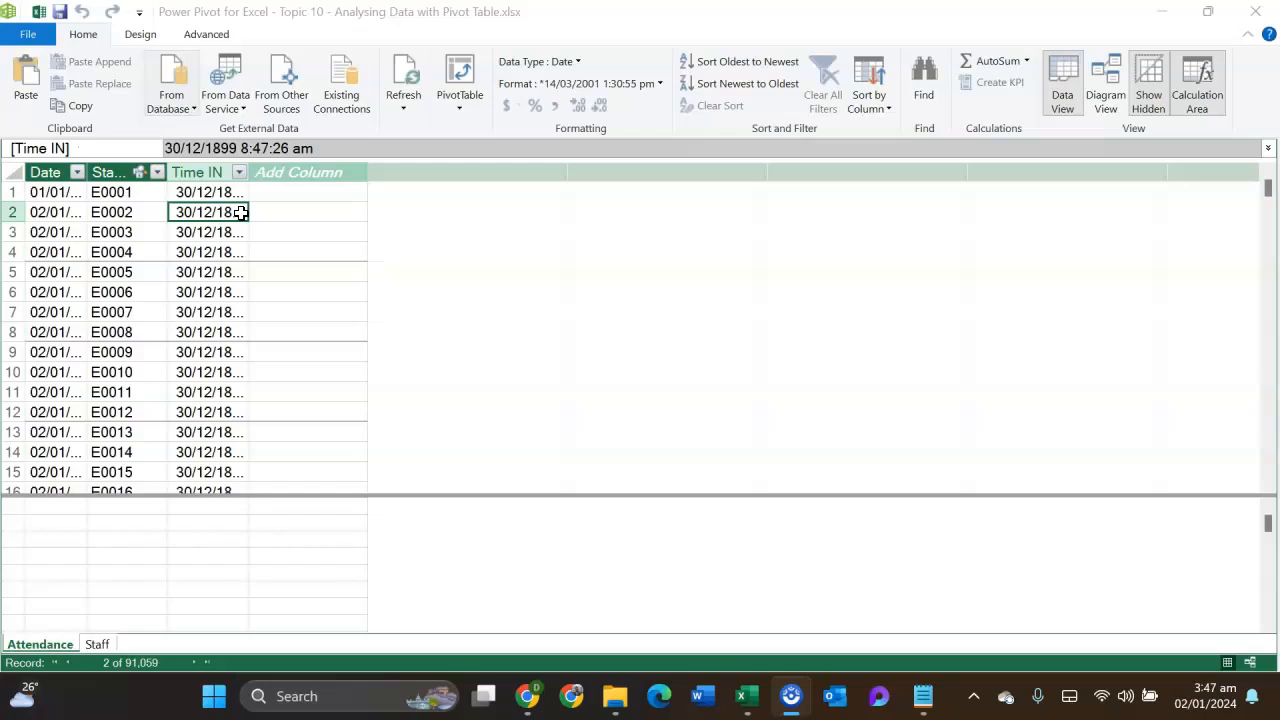
{"action": "left_click", "coordinate": [572, 60]}
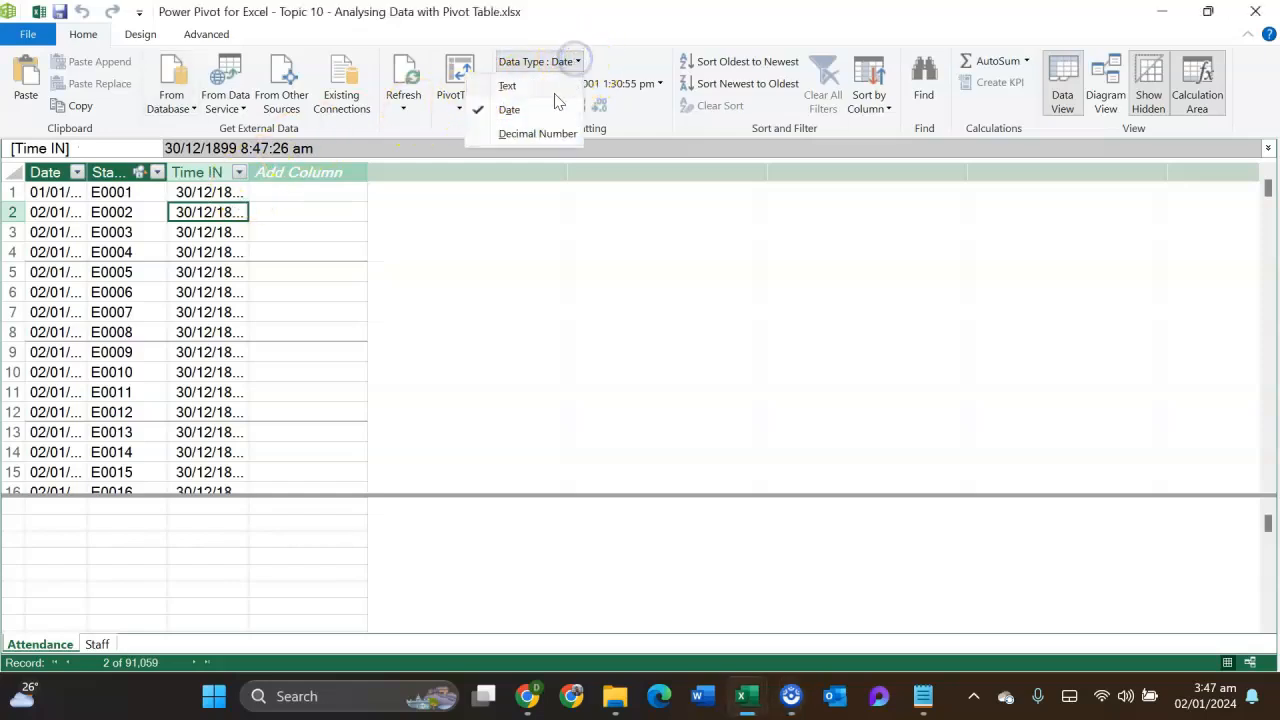
{"action": "left_click", "coordinate": [543, 131]}
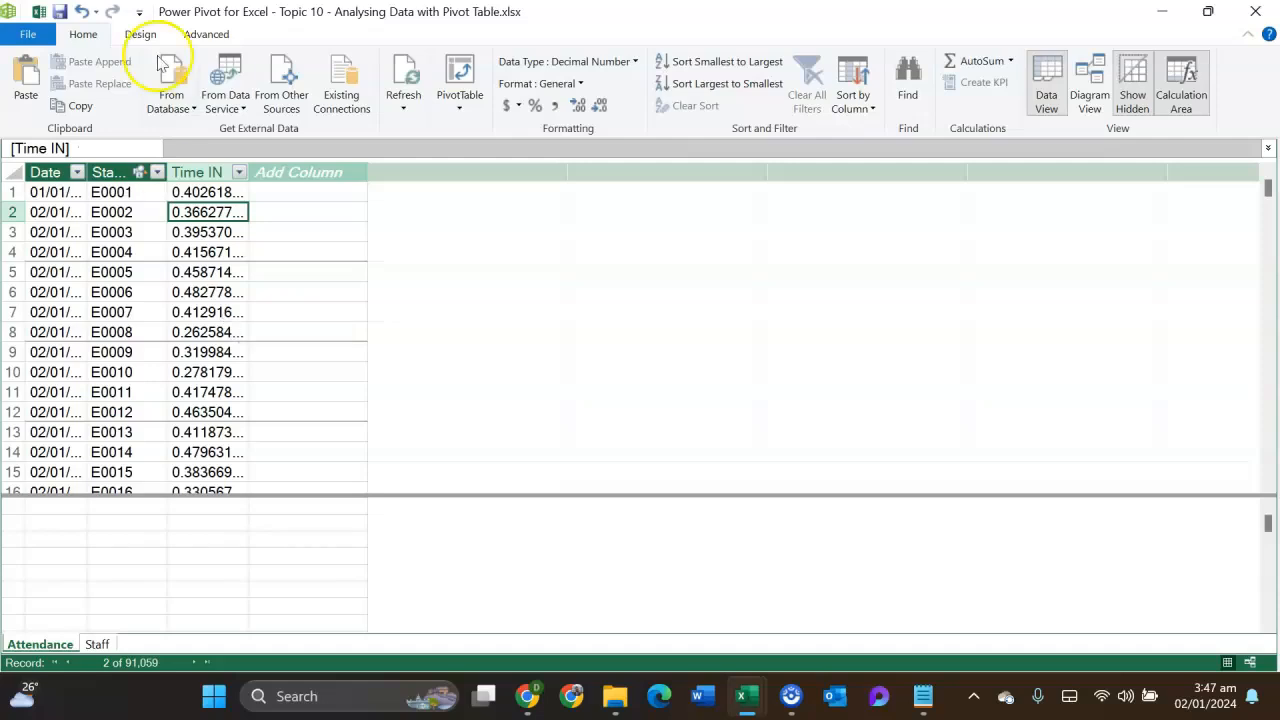
{"action": "left_click", "coordinate": [42, 14]}
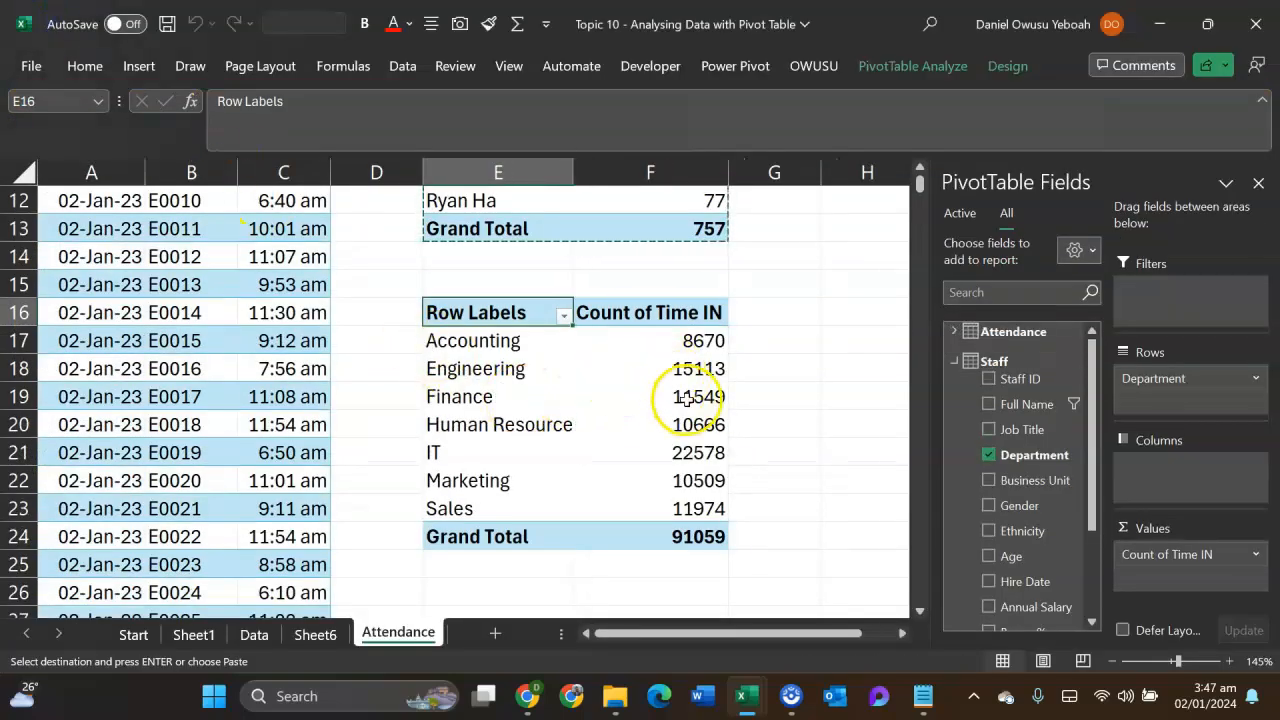
- Summarize the Time IN values in the department PivotTable by Average
{"action": "left_click", "coordinate": [1258, 556]}
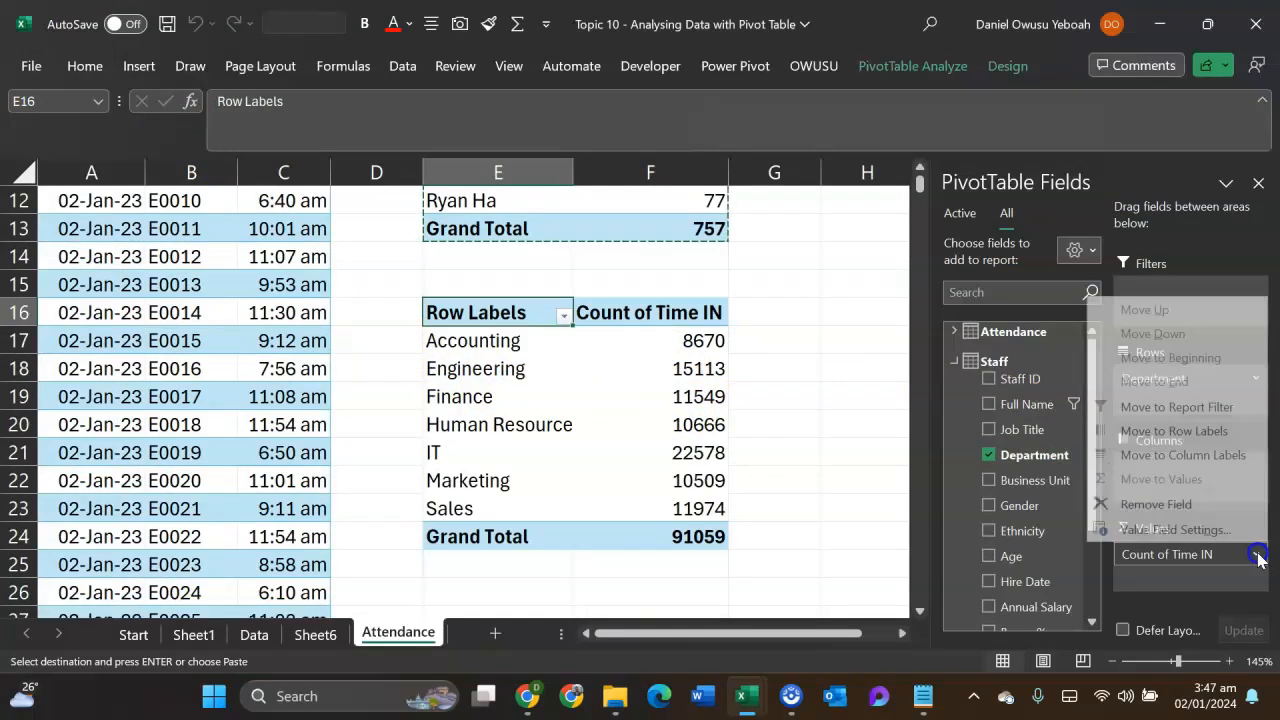
{"action": "left_click", "coordinate": [1173, 527]}
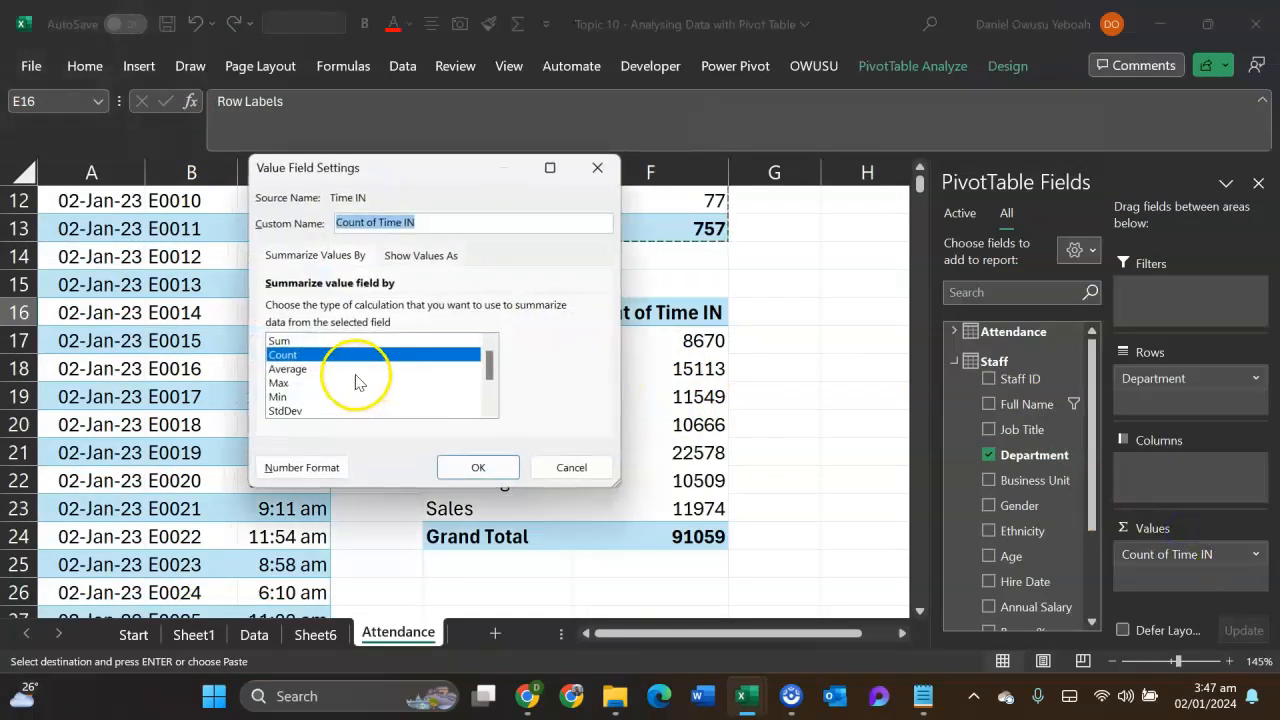
{"action": "left_click", "coordinate": [318, 369]}
{"action": "left_click", "coordinate": [478, 468]}
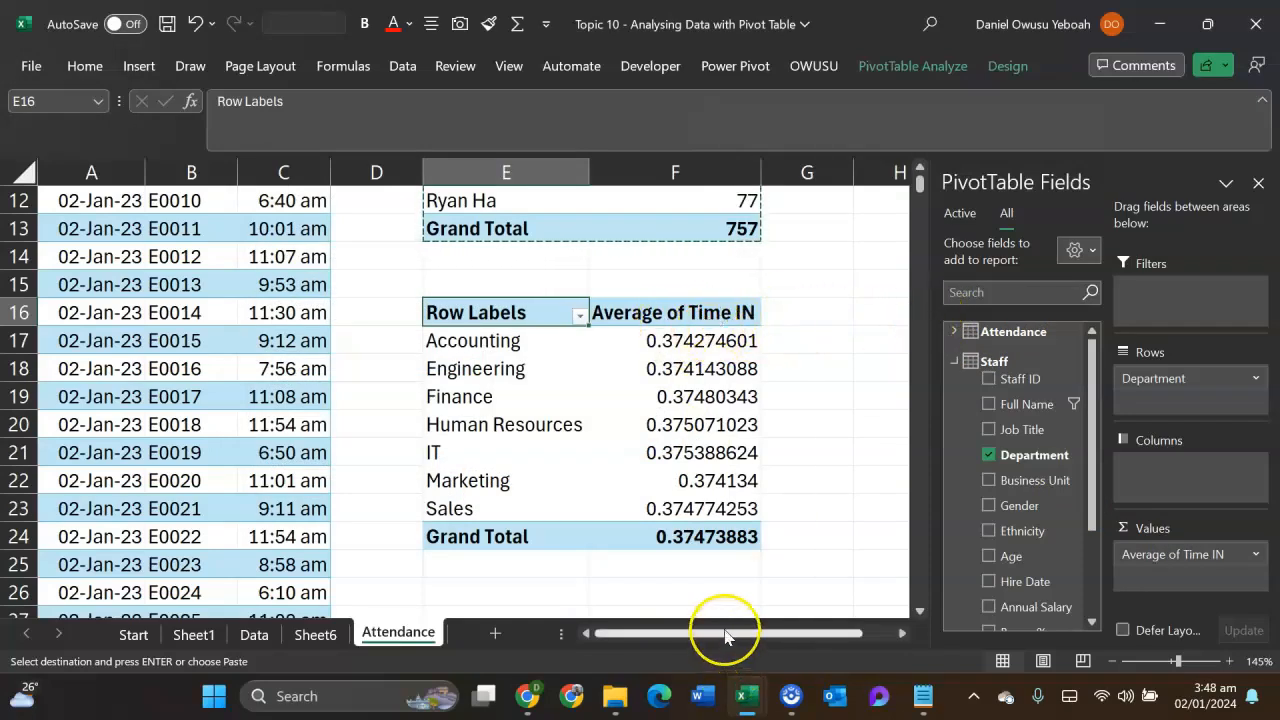
- Format the Average of Time IN values with the Time number format of type 1:30 PM
{"action": "double_click", "coordinate": [675, 312]}
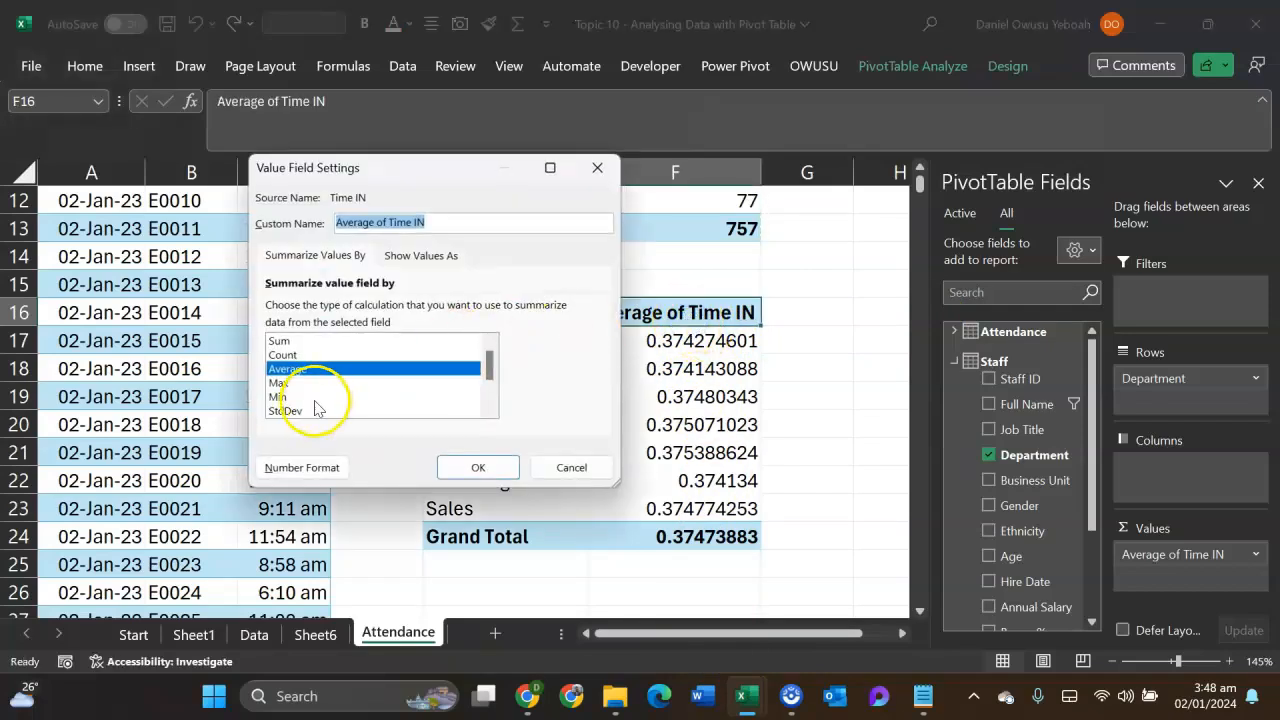
{"action": "left_click", "coordinate": [290, 466]}
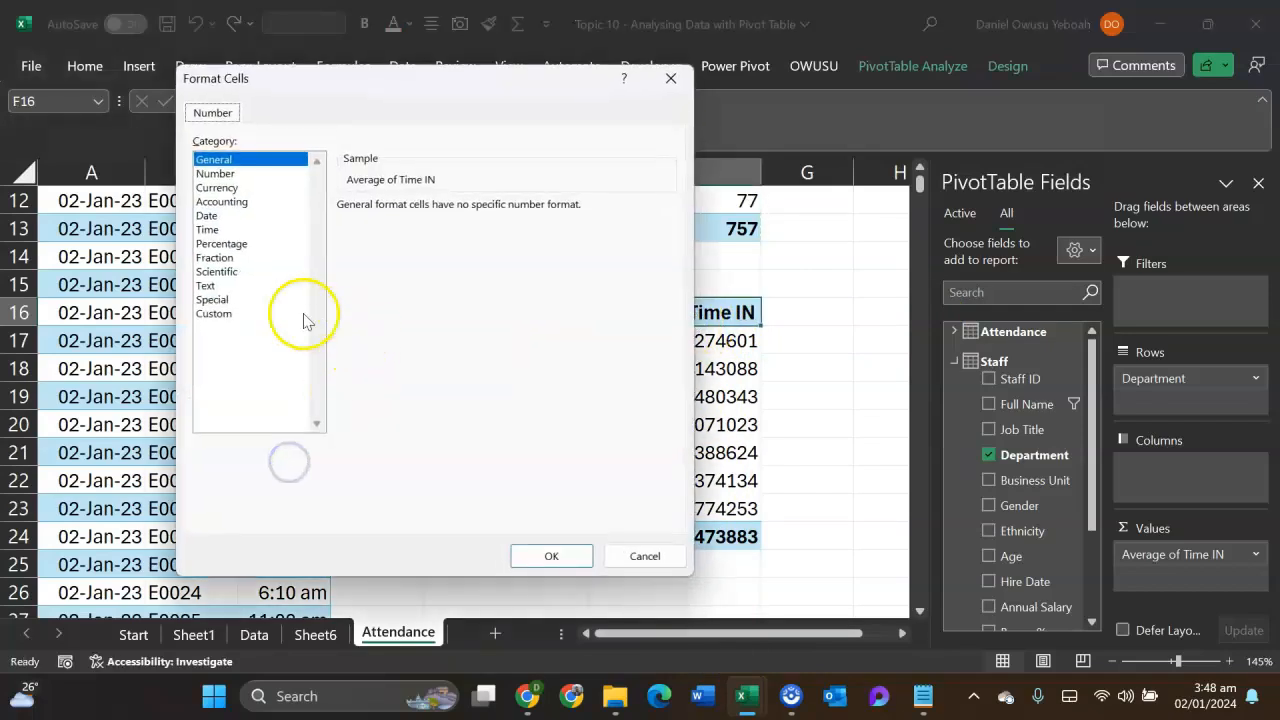
{"action": "left_click", "coordinate": [235, 230]}
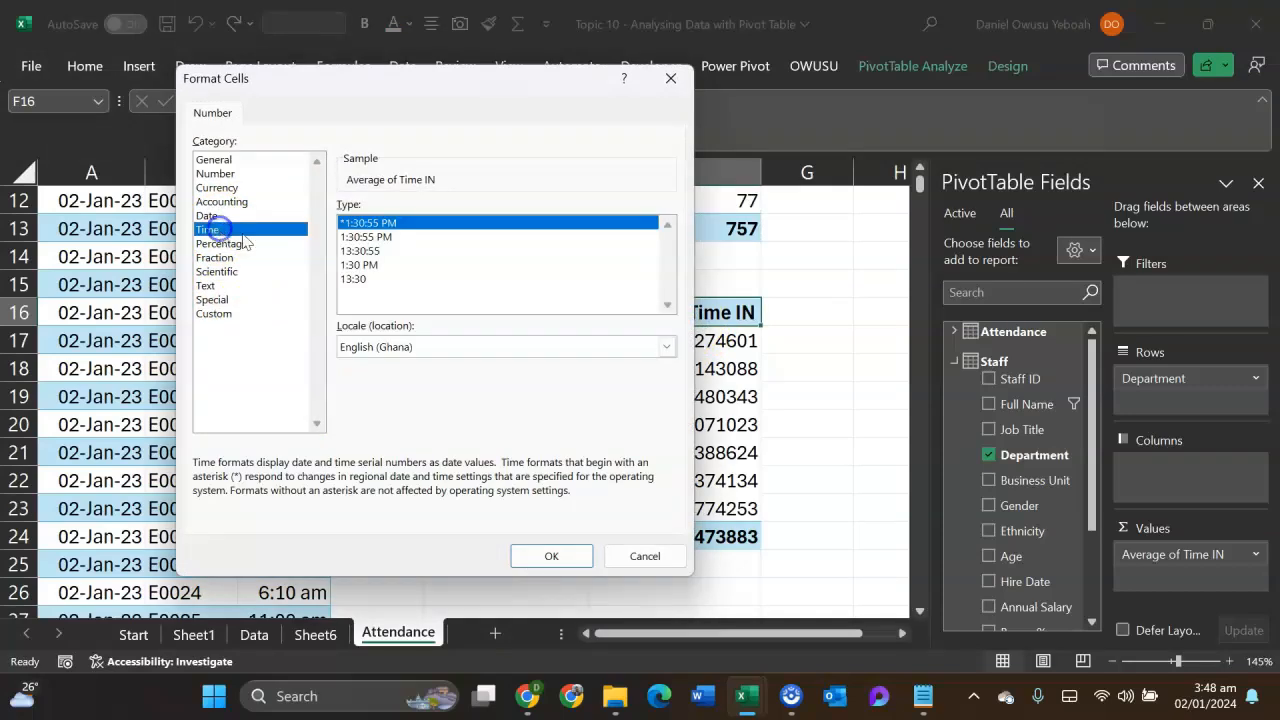
{"action": "left_click", "coordinate": [365, 266]}
{"action": "left_click", "coordinate": [560, 557]}
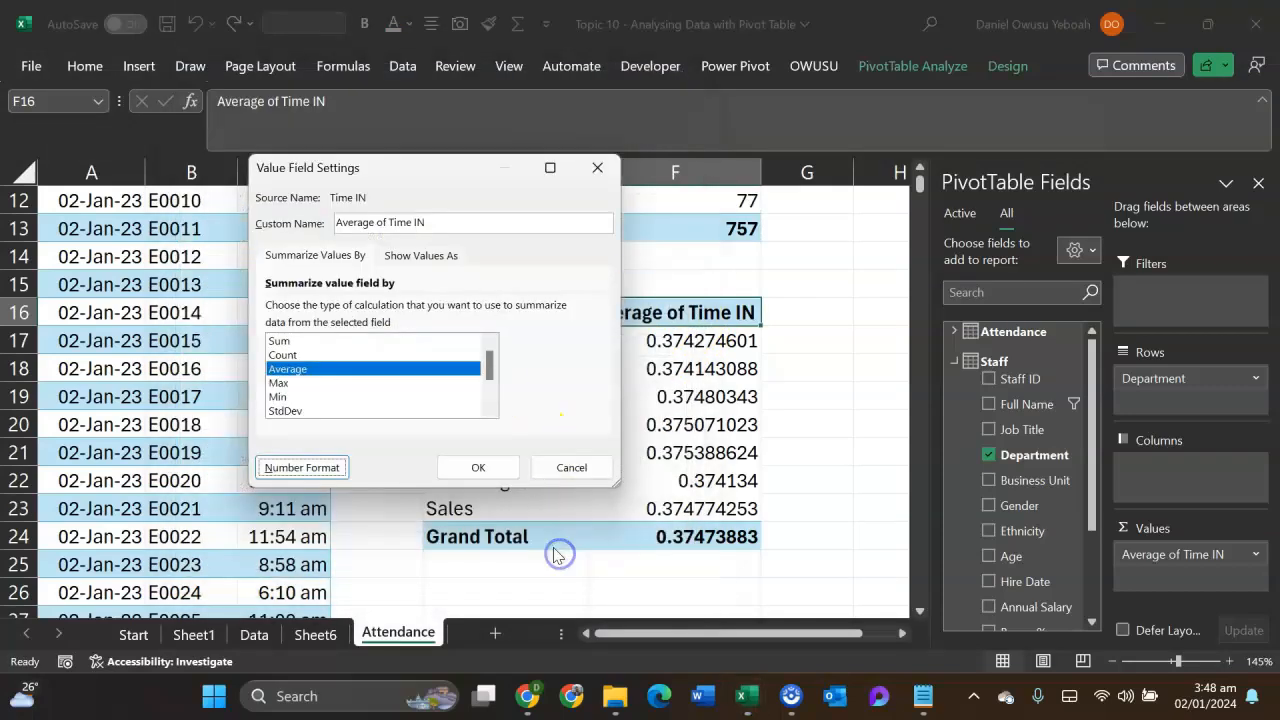
{"action": "left_click", "coordinate": [480, 466]}
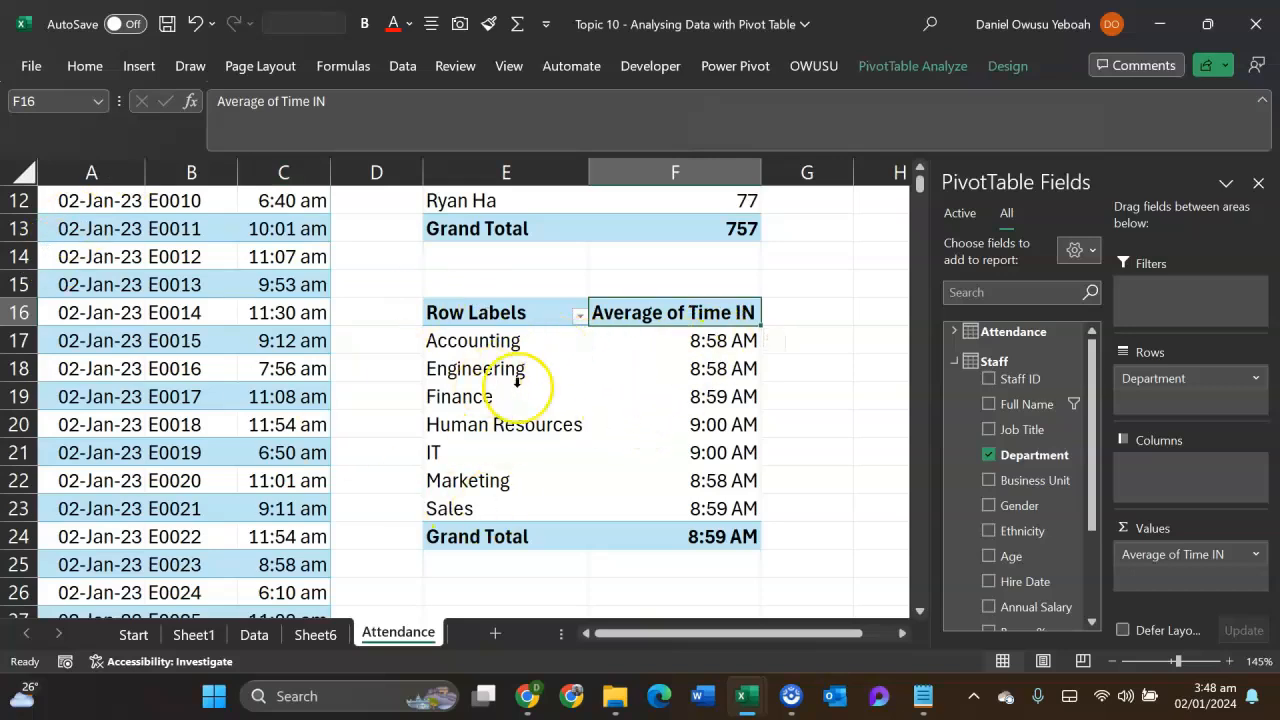
{"action": "mouse_move", "coordinate": [697, 396]}
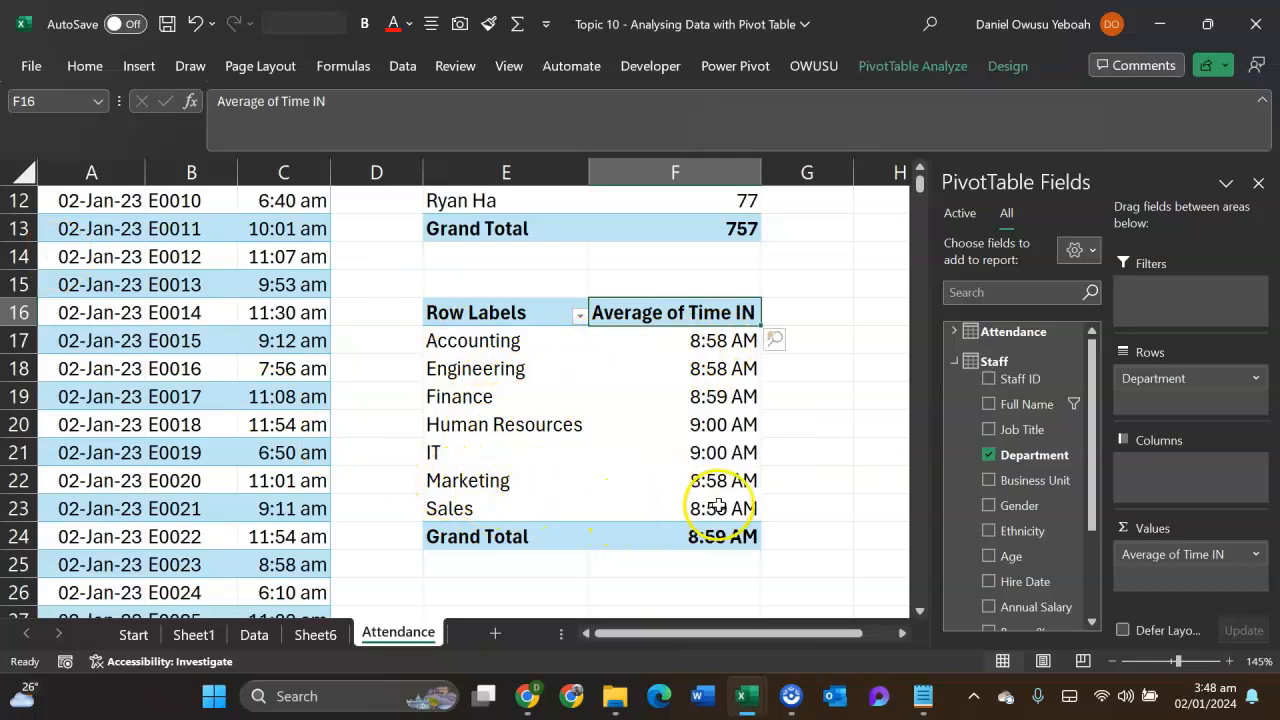
{"action": "mouse_move", "coordinate": [552, 489]}
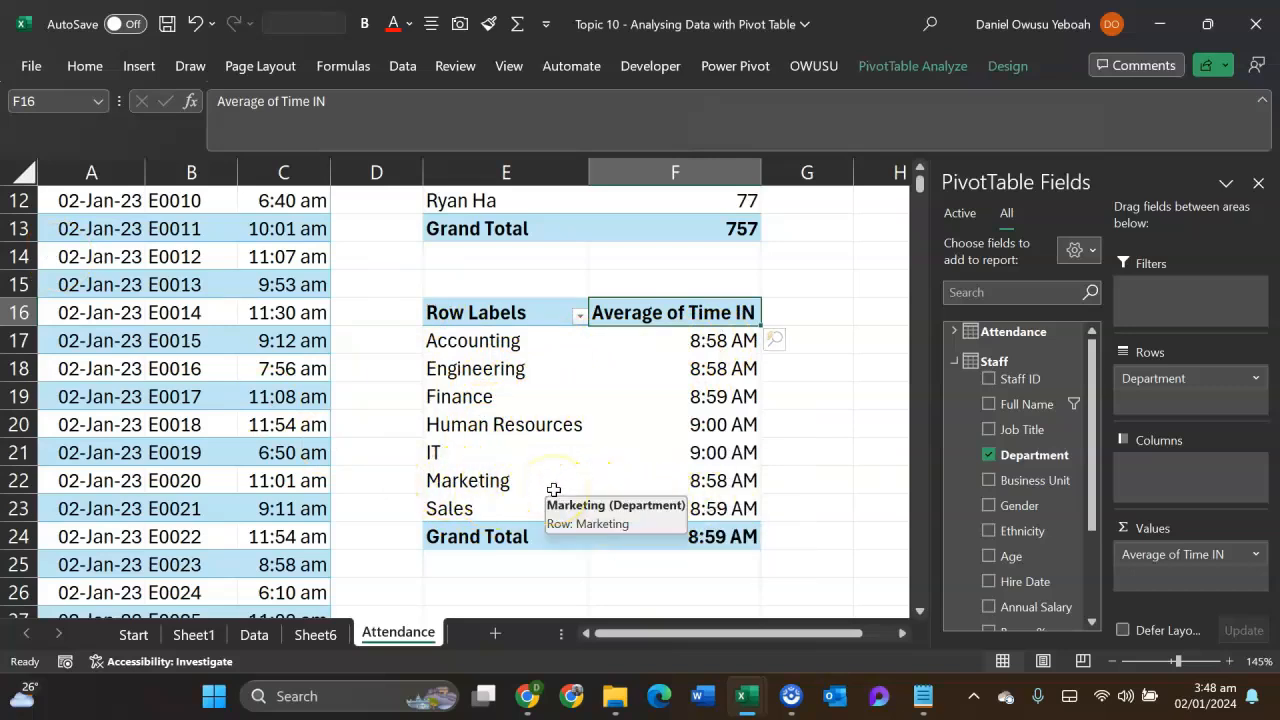